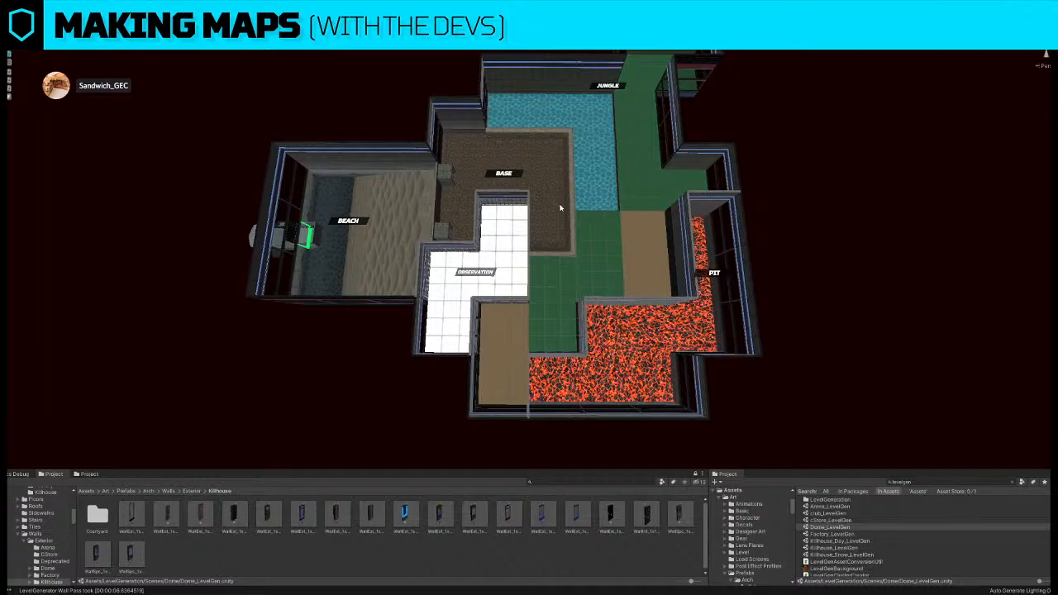
- Examine the generated Dome level layout from above, including the jungle, pit, castle, base and beach rooms
key(s)
right_drag(600, 184, 602, 177)
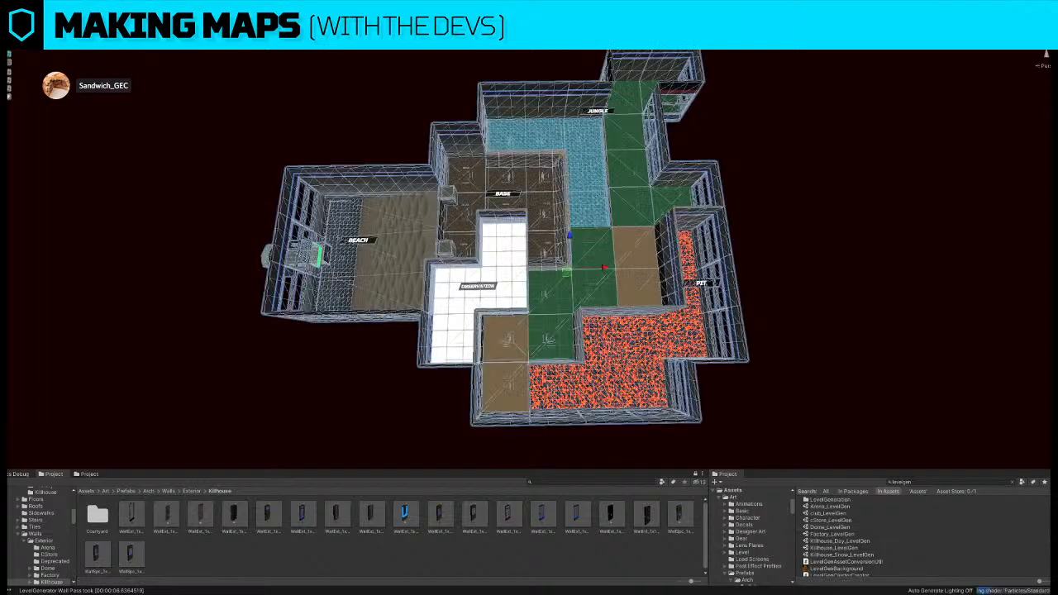
key(q)
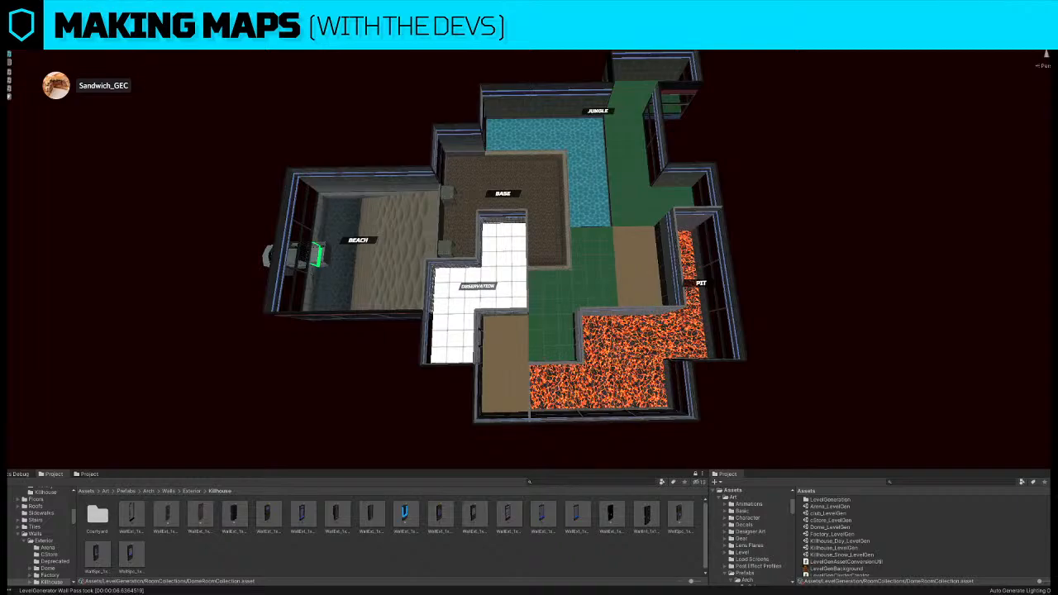
alt+drag(194, 372, 189, 373)
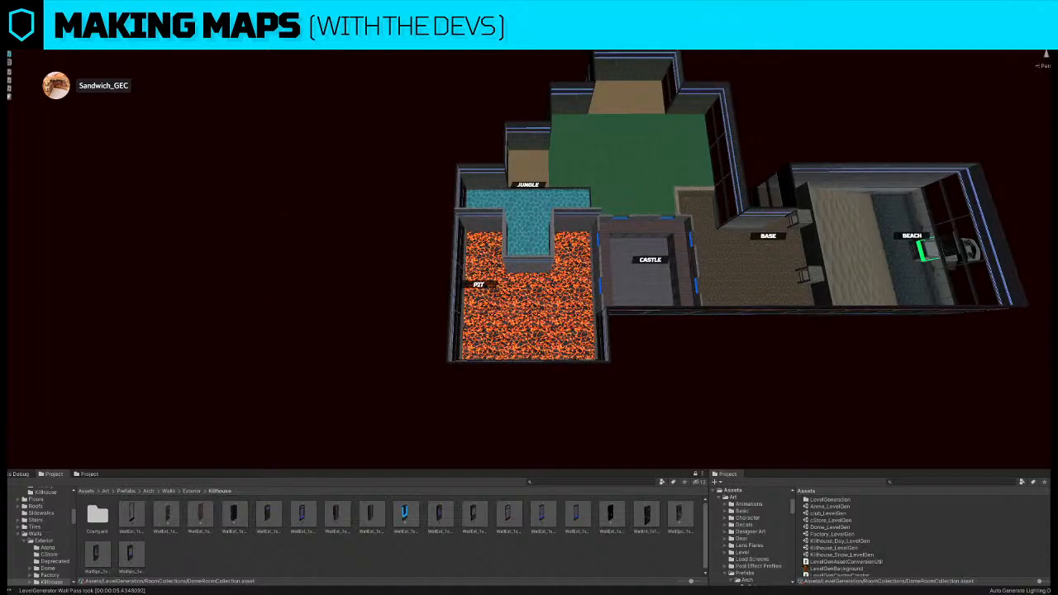
right_drag(563, 152, 547, 197)
key(d)
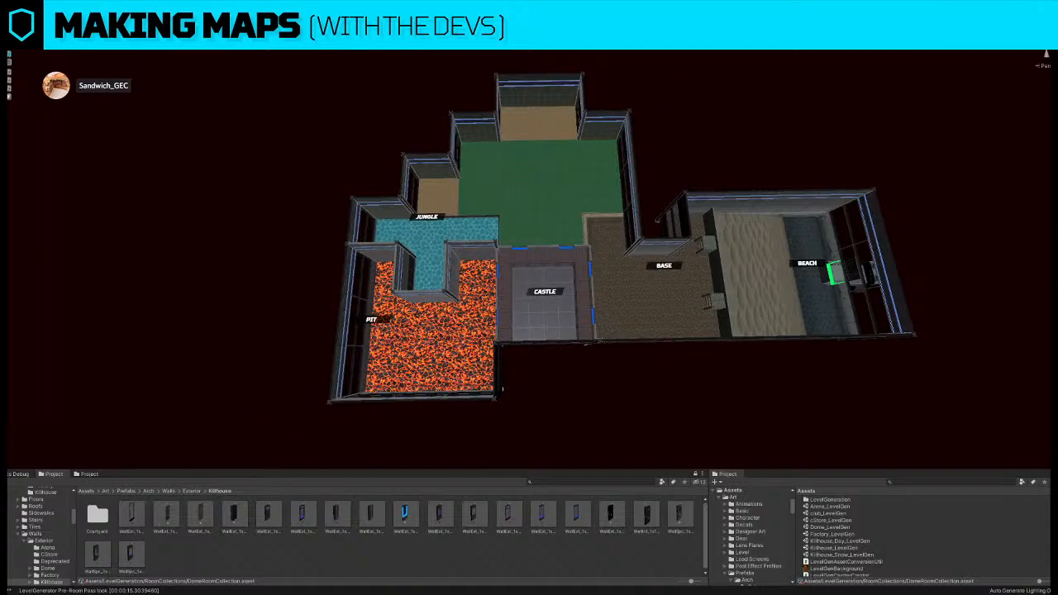
key(w)
right_drag(526, 149, 521, 143)
key(d)
right_drag(565, 376, 562, 378)
key(s)
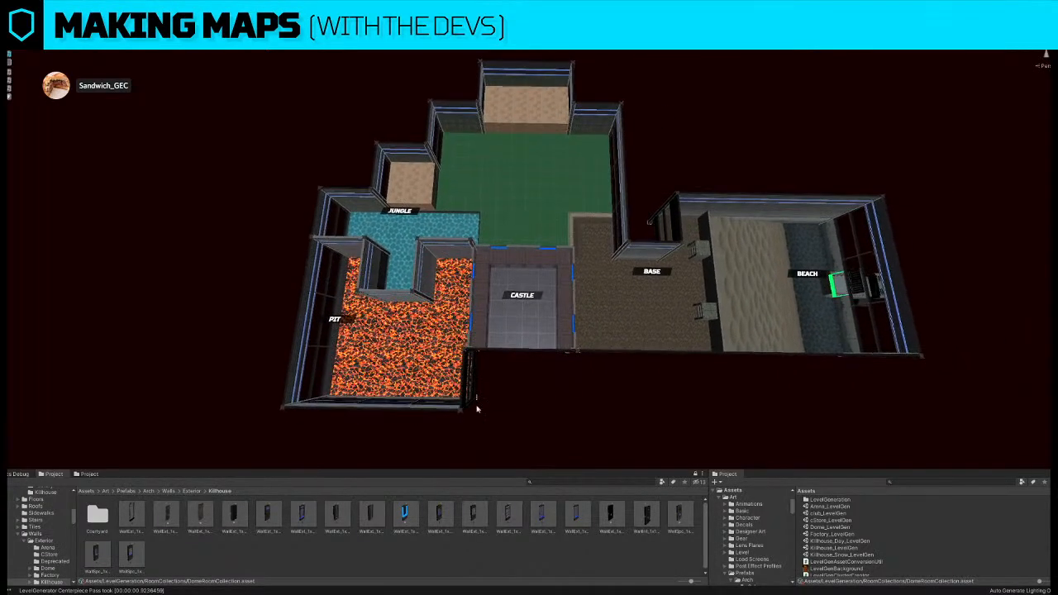
- Delete the brick wall section between the castle and the lava pit, keeping the wooden walkway block in front of it
key(w)
right_drag(548, 212, 414, 280)
right_drag(499, 301, 456, 253)
key(s)
key(w)
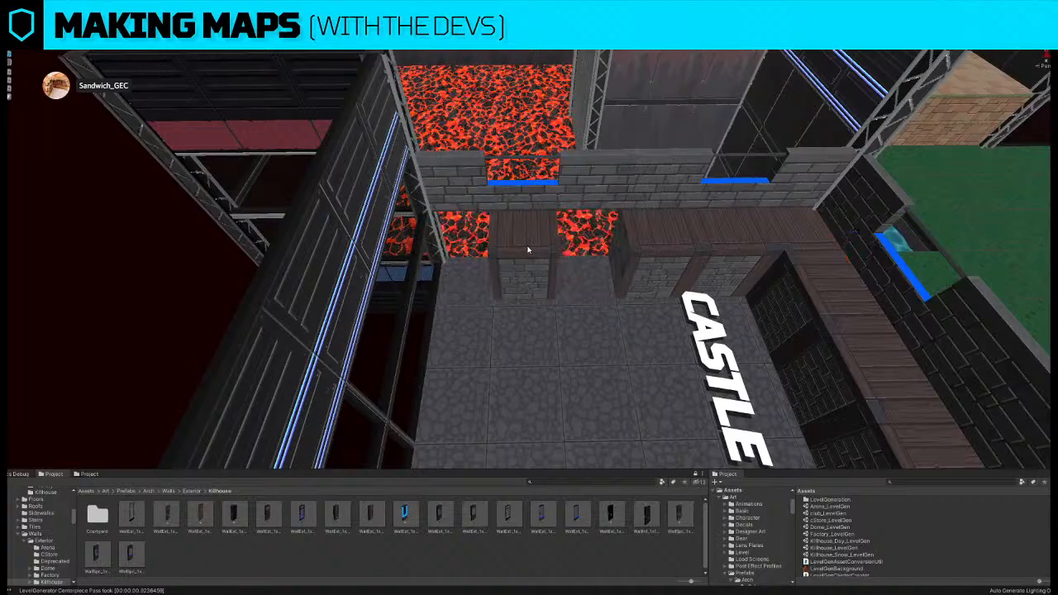
click(466, 179)
click(522, 245)
key(Delete)
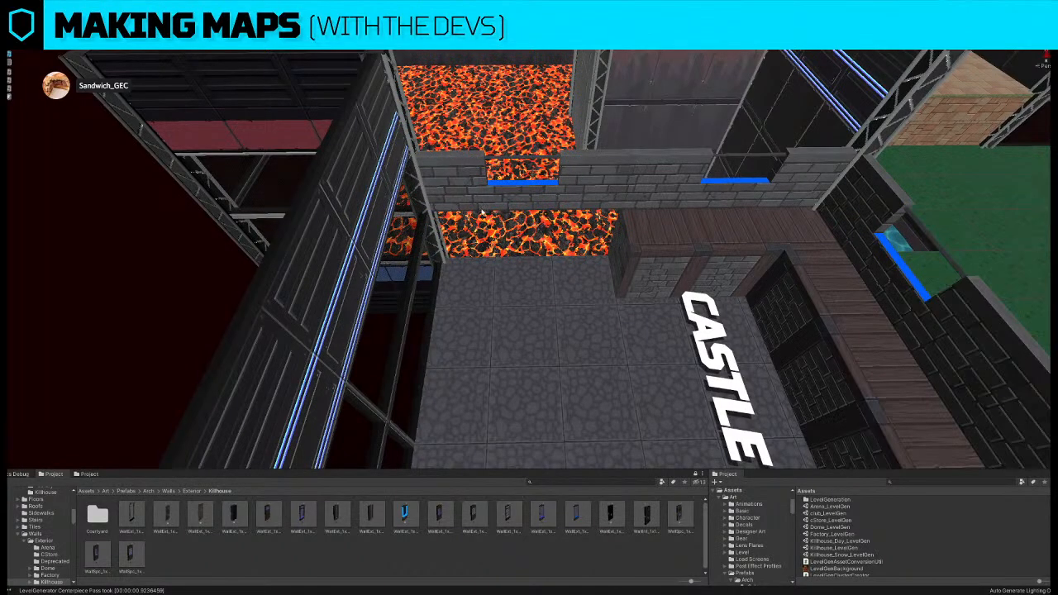
key(ctrl+z)
key(ctrl+z)
key(Delete)
- Place the yellow-marked doorway prefab from Doors > Dome > Castle in the castle wall facing the lava pit
scroll(38, 525, up, 5)
click(17, 525)
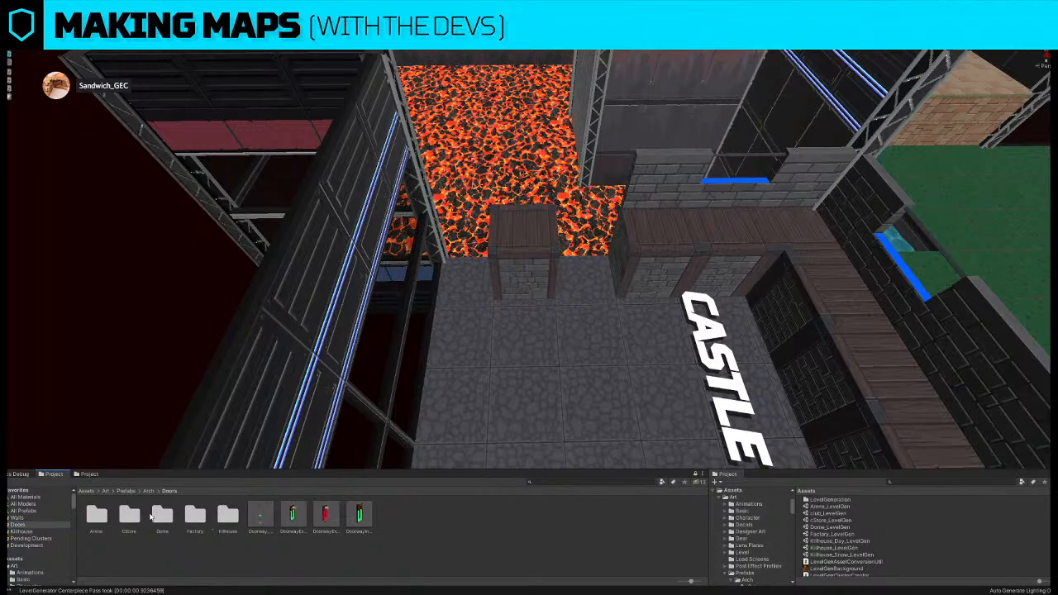
double_click(163, 517)
double_click(129, 517)
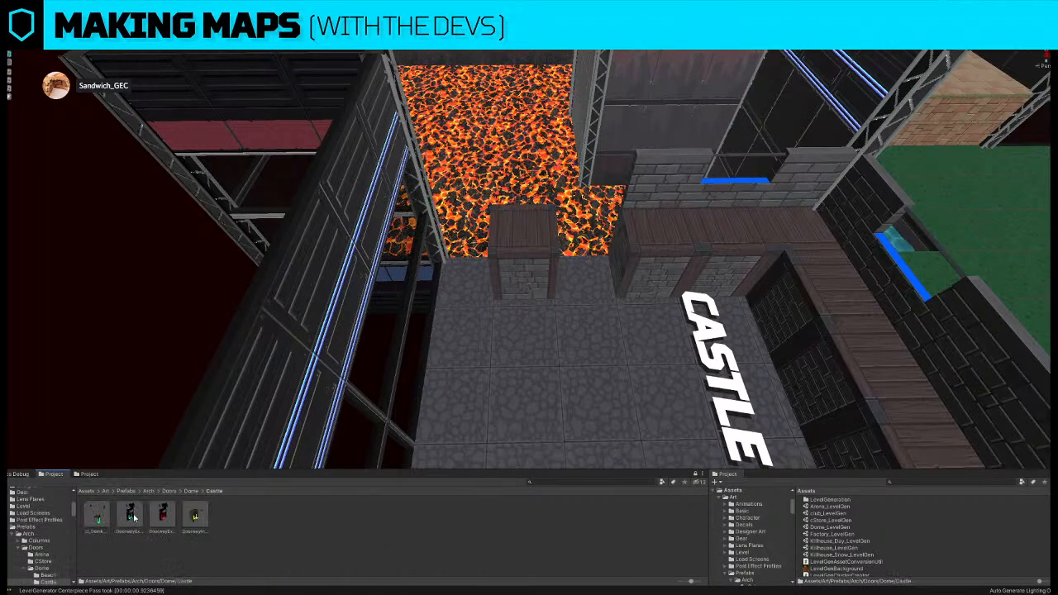
click(195, 517)
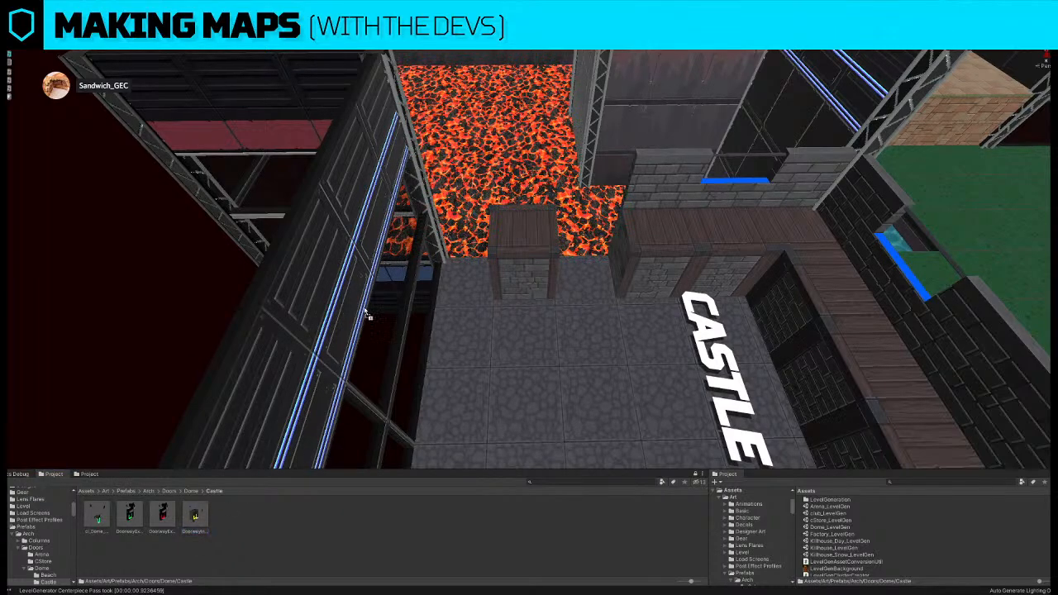
click(535, 262)
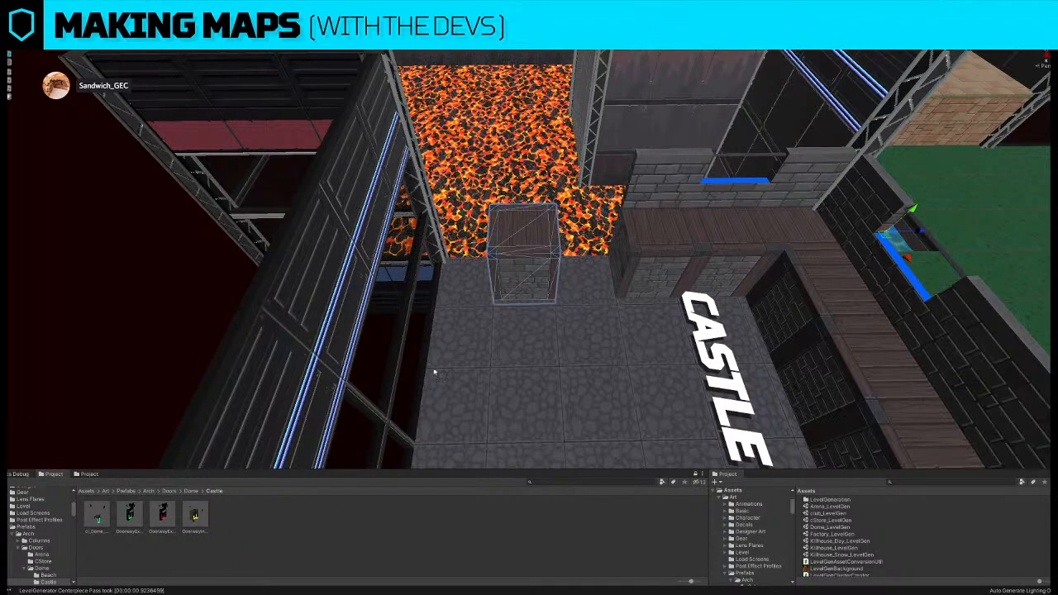
key(ctrl+r)
click(543, 228)
right_drag(523, 303, 505, 397)
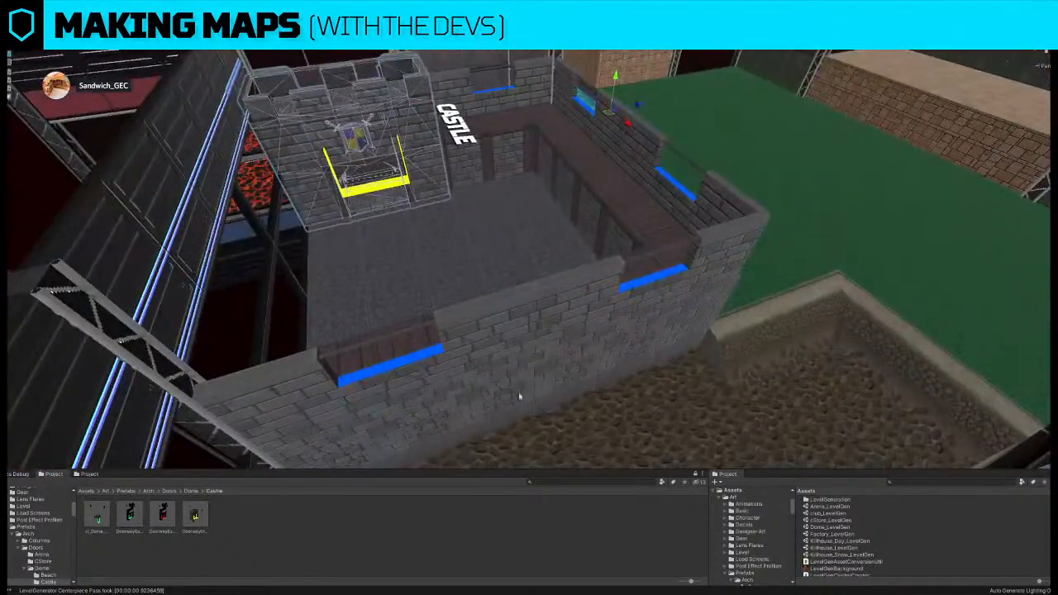
- Place the green-marked castle doorway prefab on the castle wall facing the base room
click(559, 377)
click(449, 416)
right_drag(449, 416, 388, 423)
drag(95, 520, 423, 373)
right_drag(423, 373, 598, 310)
- Place the red-marked castle exterior doorway prefab on the jungle's outer wall beside the green floor
click(536, 320)
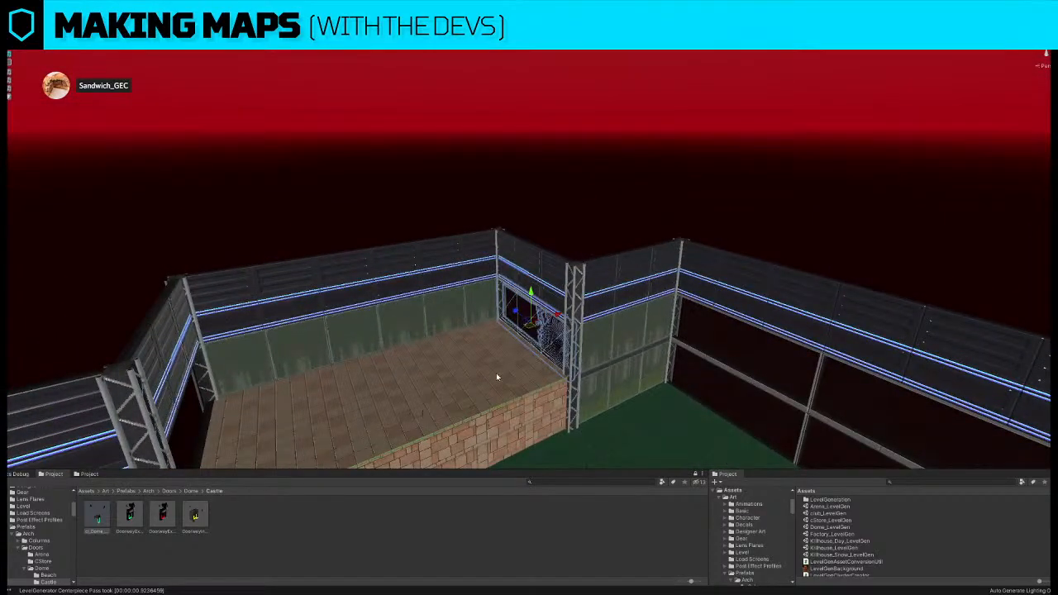
right_drag(489, 375, 560, 416)
click(163, 516)
right_drag(401, 316, 460, 376)
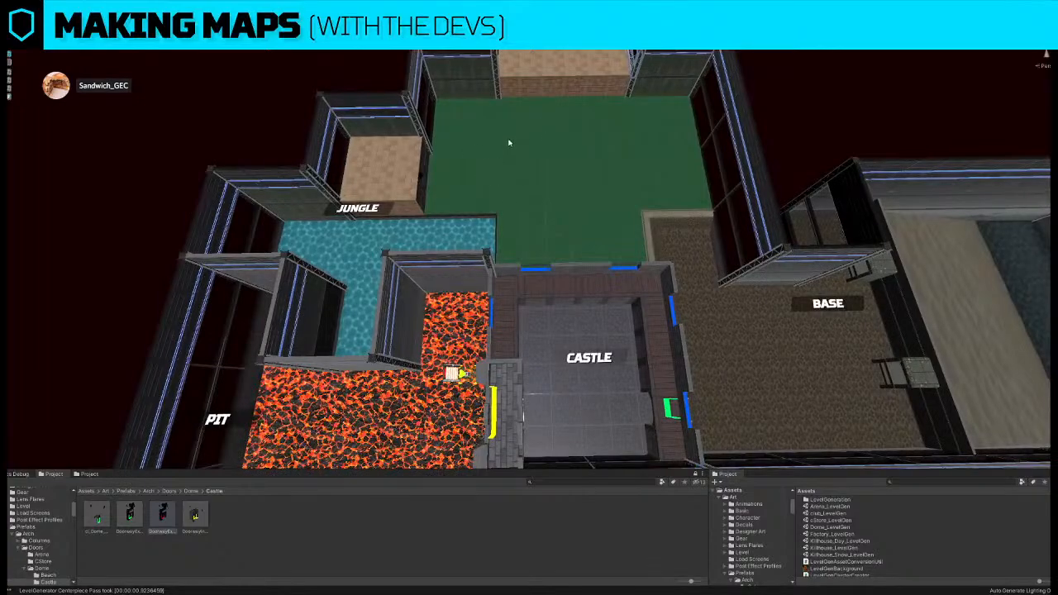
right_drag(565, 256, 588, 271)
right_drag(516, 353, 519, 347)
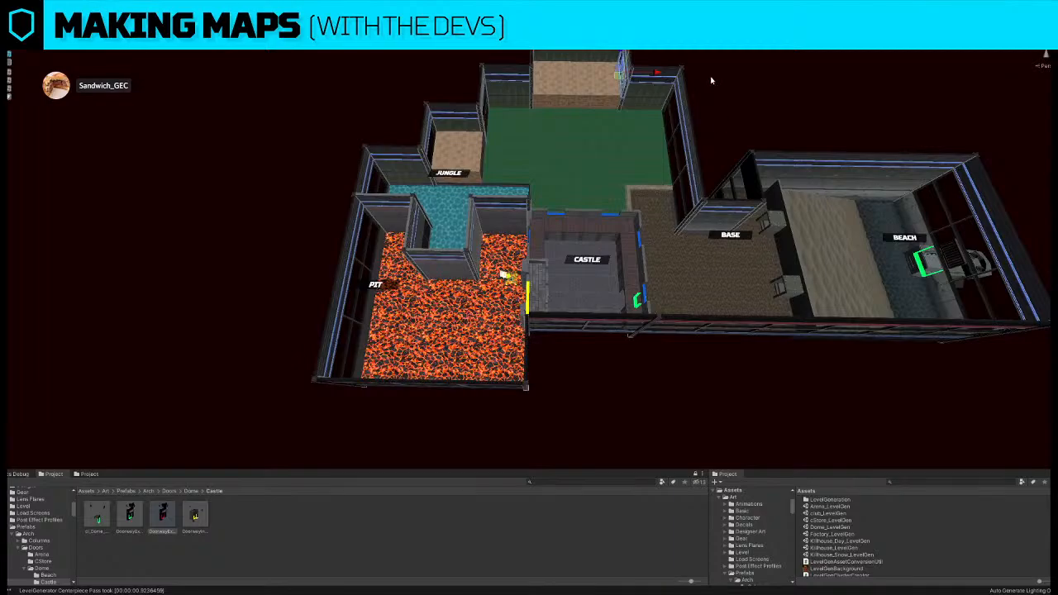
click(662, 138)
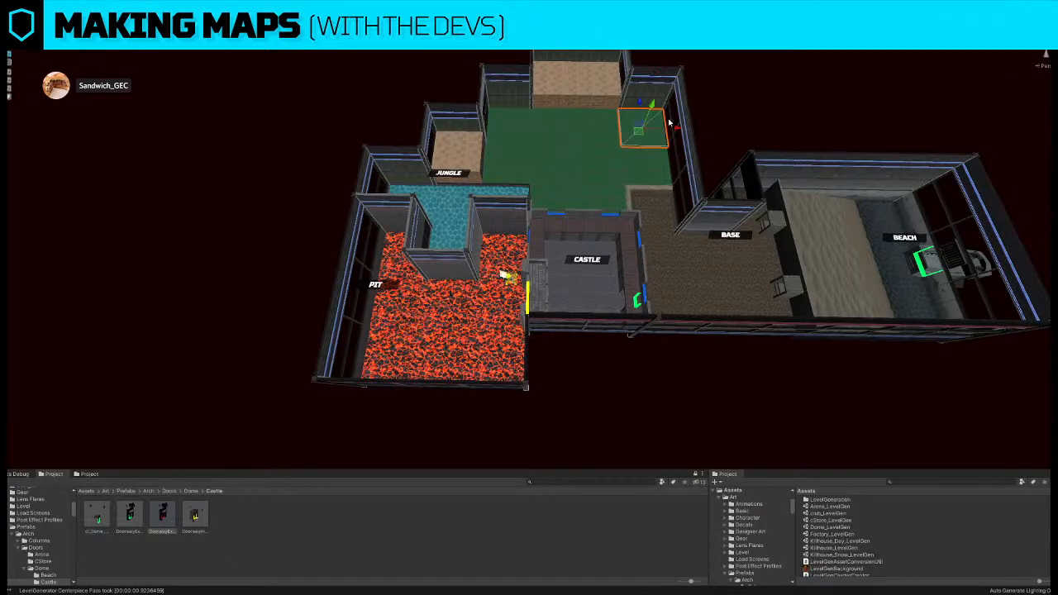
click(669, 123)
alt+drag(664, 126, 688, 157)
alt+drag(548, 171, 480, 149)
scroll(479, 148, up, 4)
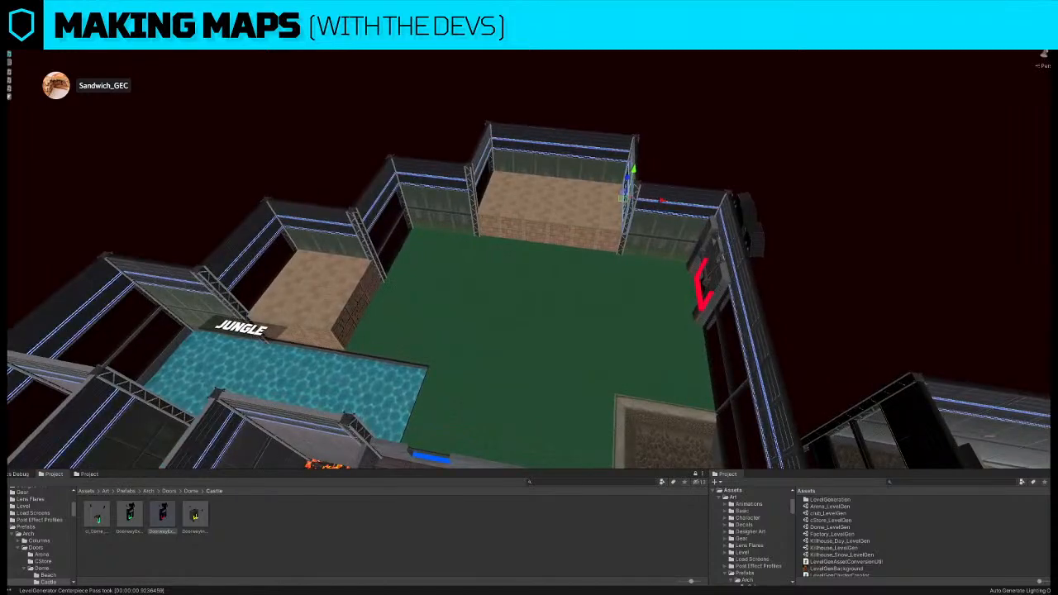
right_drag(479, 149, 581, 128)
click(586, 145)
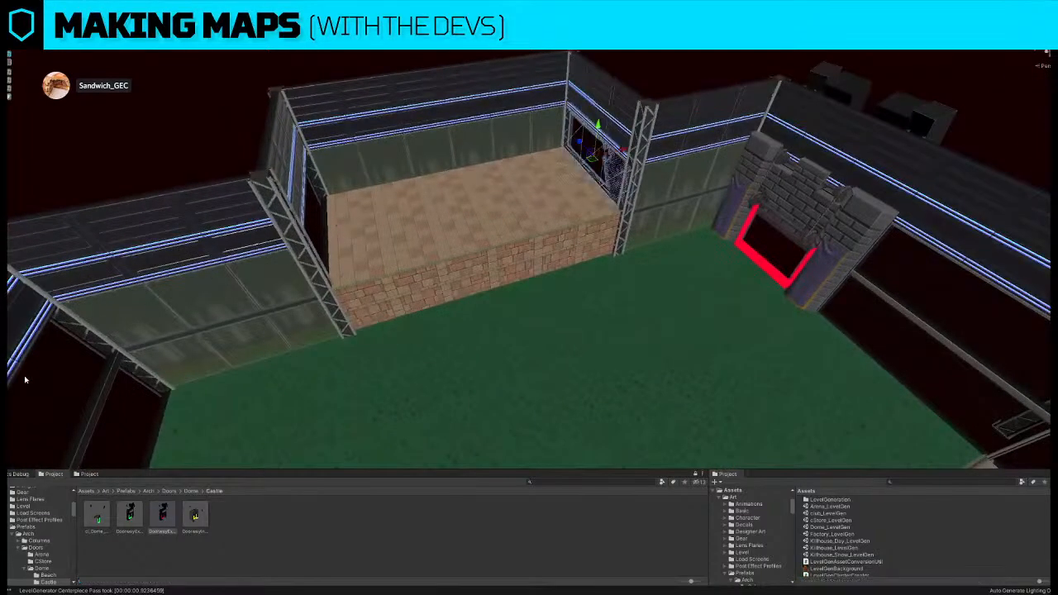
- Try to replace the jungle's exterior wall panels with a wall prefab from Walls > Exterior > Dome
click(95, 477)
right_drag(449, 226, 386, 177)
shift+click(404, 183)
drag(359, 516, 379, 292)
key(Escape)
- Inspect the Dome level's exterior walls and doorway markers from outside, around the jungle and pit
right_drag(571, 315, 423, 371)
click(423, 372)
right_drag(616, 321, 447, 295)
click(447, 295)
drag(429, 376, 408, 464)
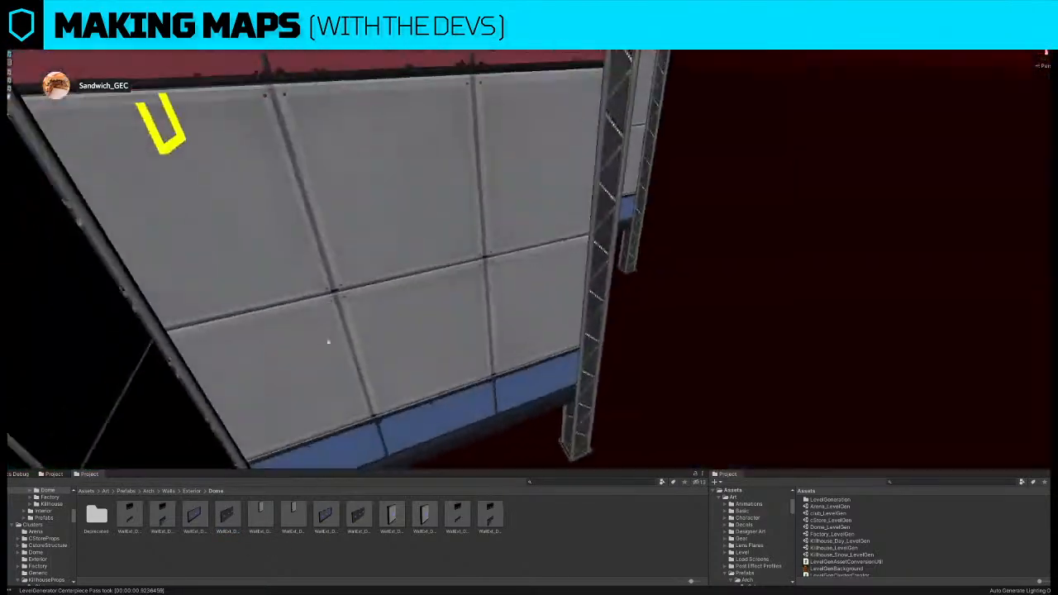
scroll(328, 341, up, 3)
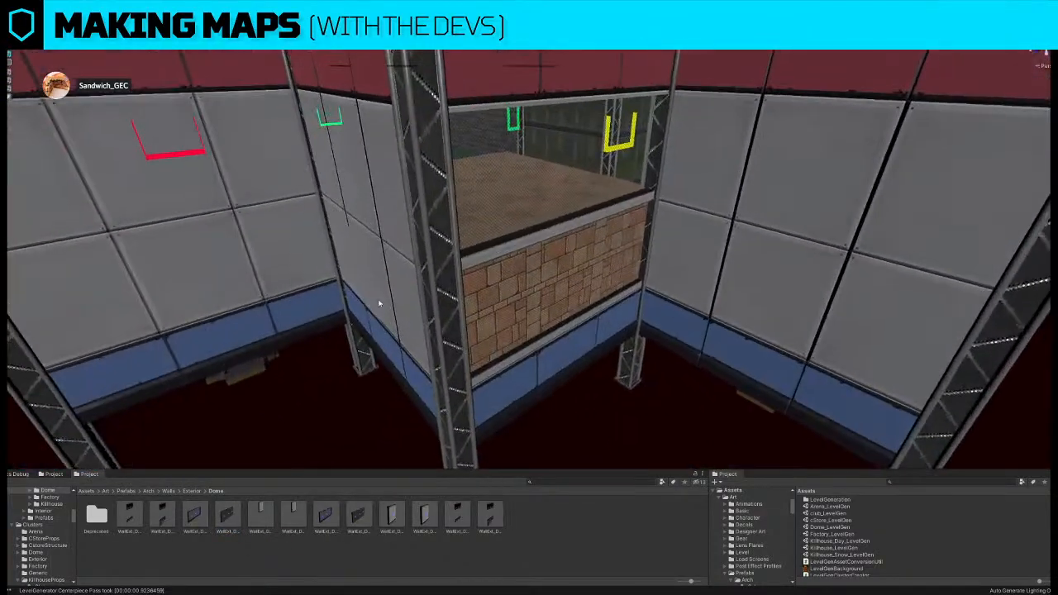
scroll(548, 300, down, 3)
right_drag(593, 300, 569, 335)
right_drag(529, 114, 481, 107)
right_drag(428, 218, 488, 285)
right_drag(418, 277, 413, 235)
- Delete the middle upper wall panel along the water inlet between the jungle and the pit
right_drag(491, 268, 515, 226)
click(516, 227)
click(488, 259)
key(Delete)
- Open the Doors > Dome > Pit prefab folder with the wall panel beside the gap selected
click(534, 264)
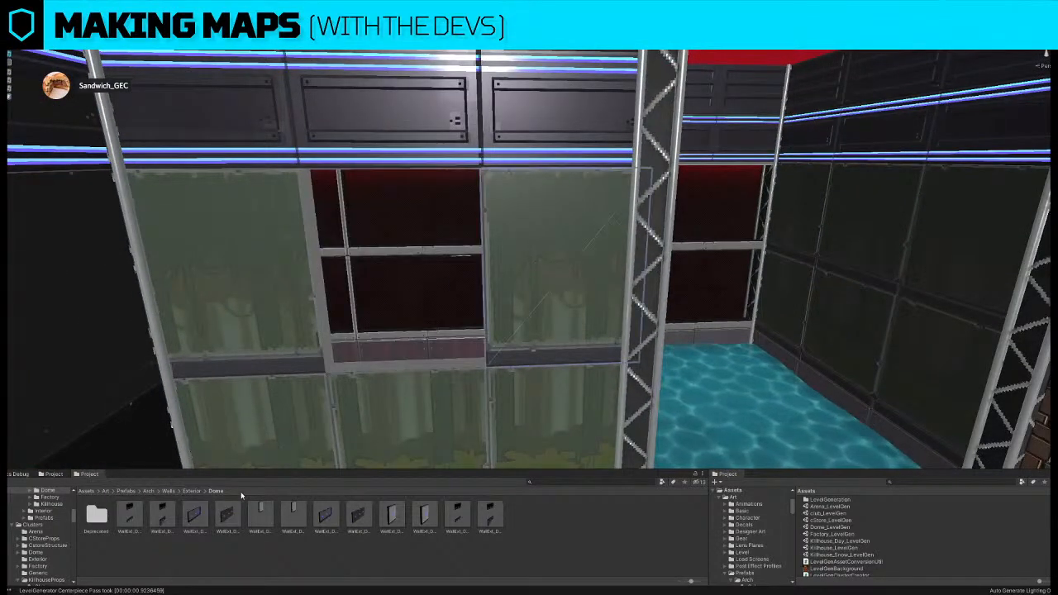
click(192, 491)
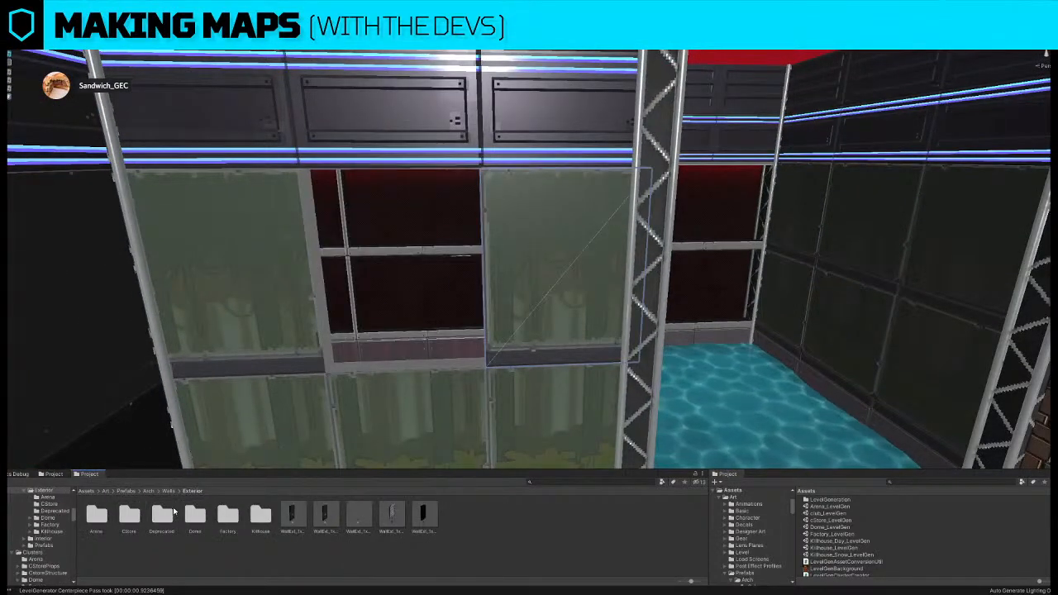
click(168, 491)
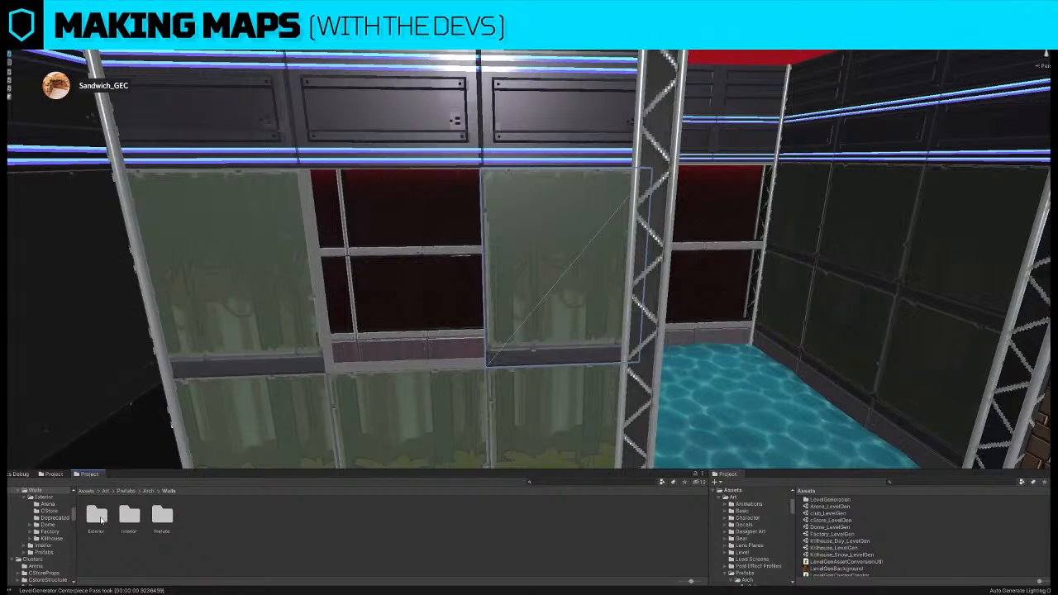
click(54, 476)
click(191, 491)
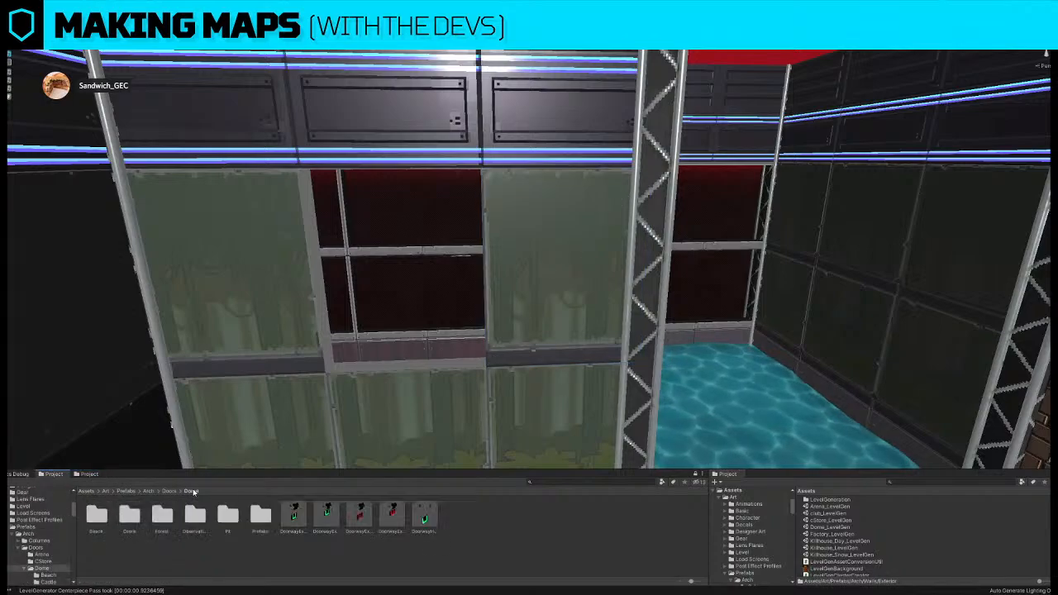
double_click(228, 517)
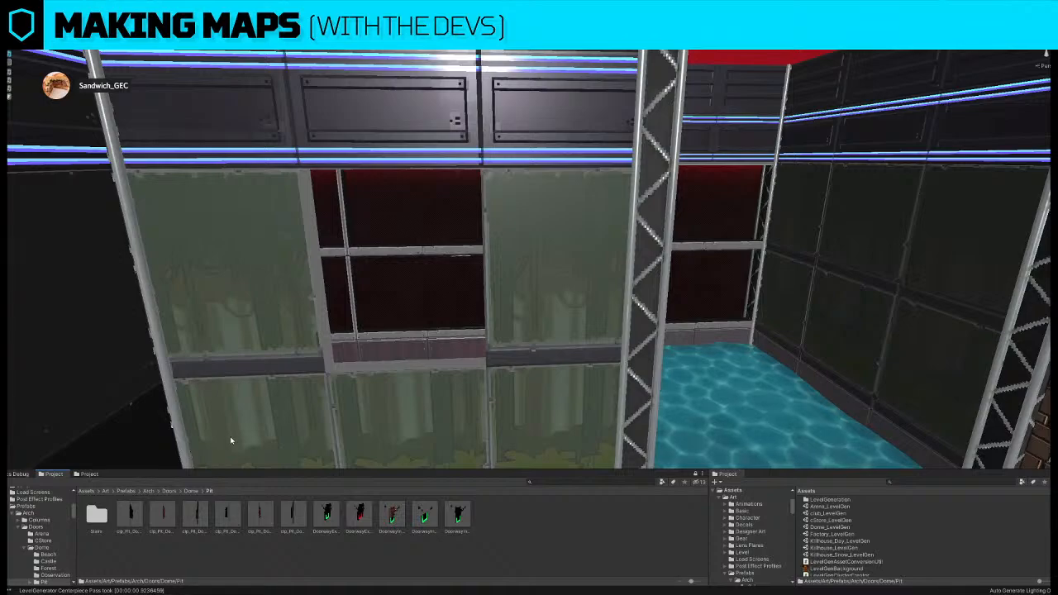
- Replace the wall panel beside the gap with the green-marked Pit doorway prefab and fit it across the opening
click(537, 314)
click(425, 517)
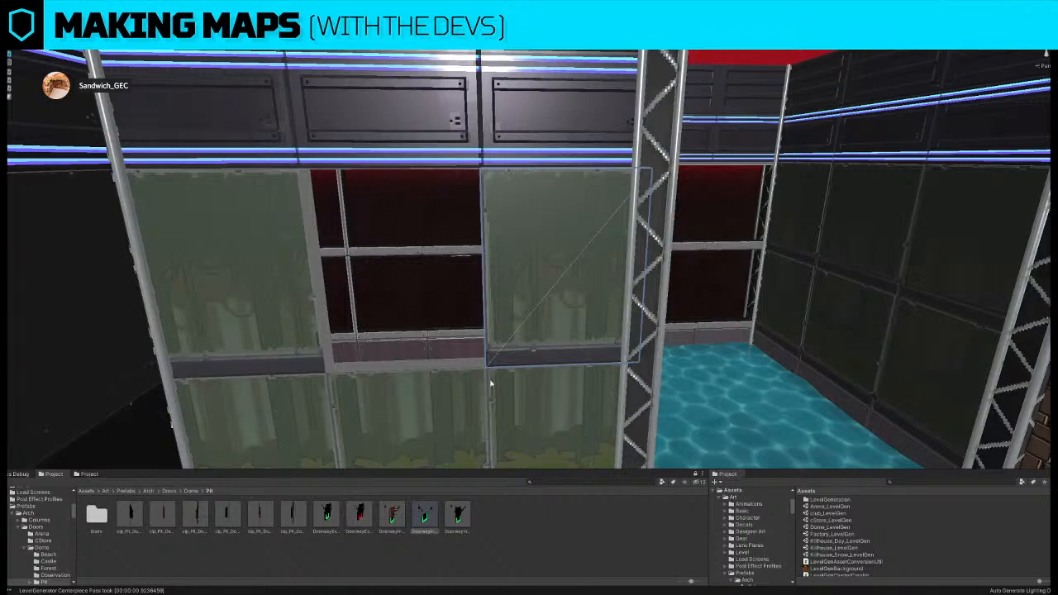
right_drag(417, 374, 411, 380)
key(ctrl+shift+r)
click(575, 271)
click(427, 262)
mouse_move(558, 359)
ctrl+mouse_down()
mouse_move(624, 363)
mouse_move(556, 364)
ctrl+mouse_up()
key(w)
drag(613, 344, 531, 344)
key(s)
right_drag(531, 344, 619, 279)
- Copy a brick platform from the jungle into the water inlet below the green doorway
click(385, 245)
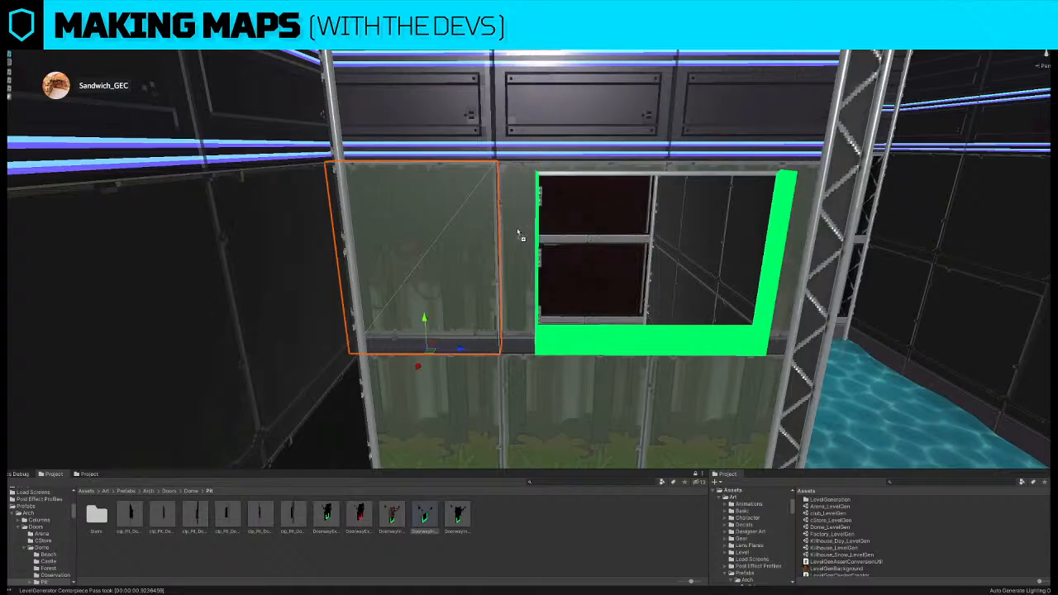
right_drag(510, 233, 517, 302)
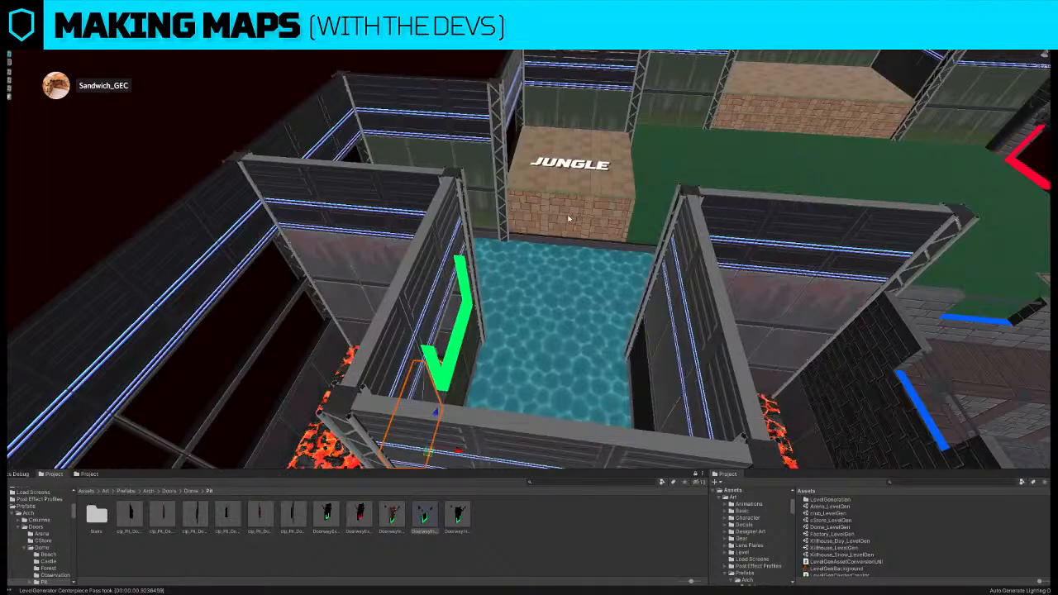
right_drag(588, 207, 496, 236)
right_drag(809, 216, 732, 269)
drag(736, 281, 472, 279)
right_drag(570, 197, 451, 214)
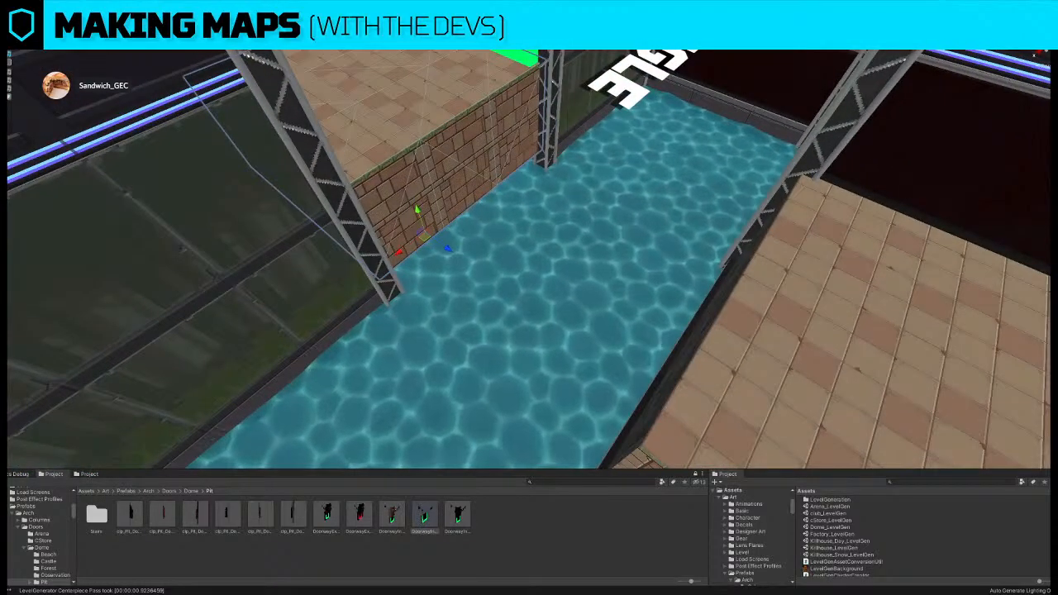
- Copy the flat base tile beneath the jungle's brick platform and move it under the new platform in the water inlet
right_drag(444, 284, 328, 239)
click(315, 227)
scroll(316, 230, down, 1)
click(317, 229)
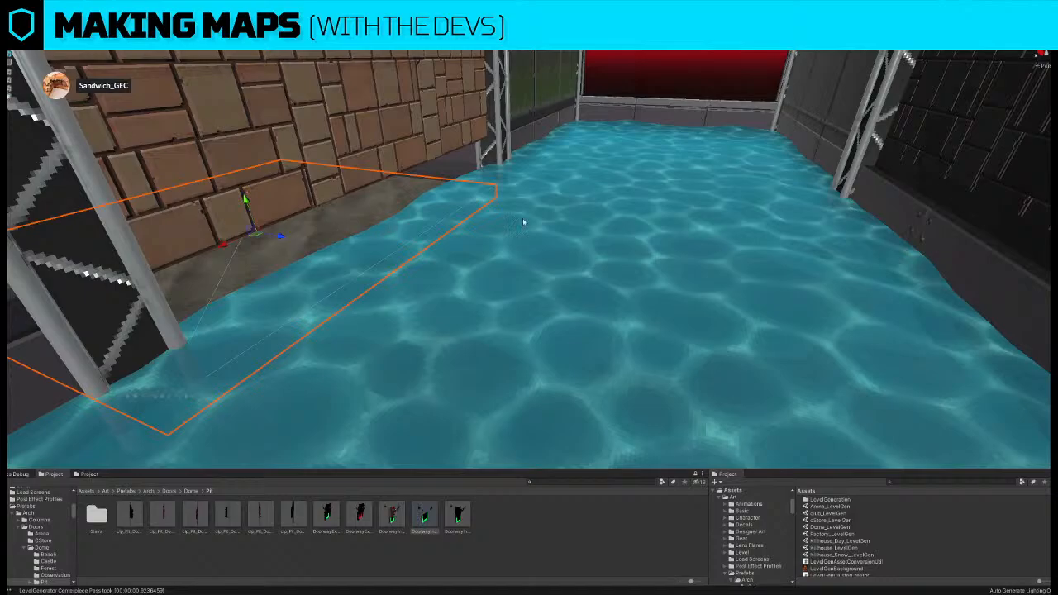
right_drag(292, 207, 489, 311)
click(442, 255)
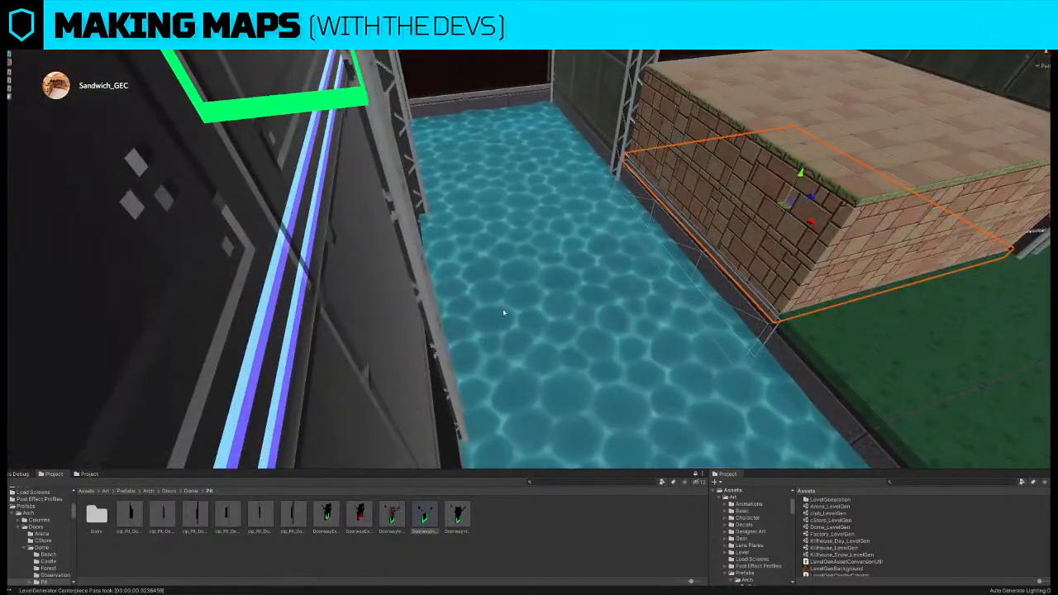
drag(753, 277, 898, 273)
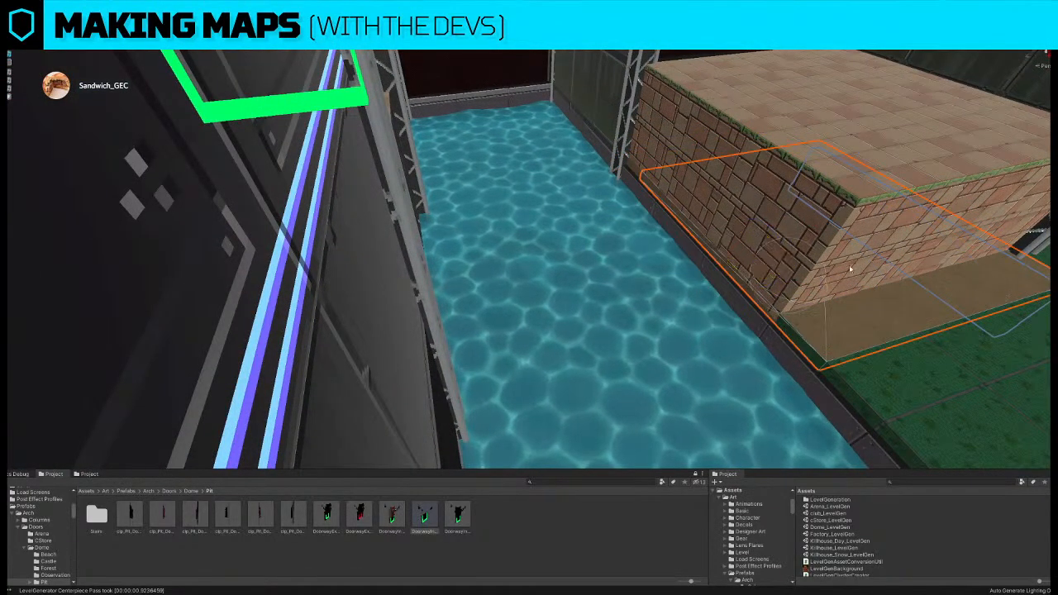
drag(792, 285, 305, 315)
right_drag(413, 290, 390, 267)
drag(551, 236, 494, 263)
- Replace the wall panel in the middle of the pit's outer wall with the red-marked Pit doorway prefab
right_drag(494, 263, 720, 371)
click(610, 161)
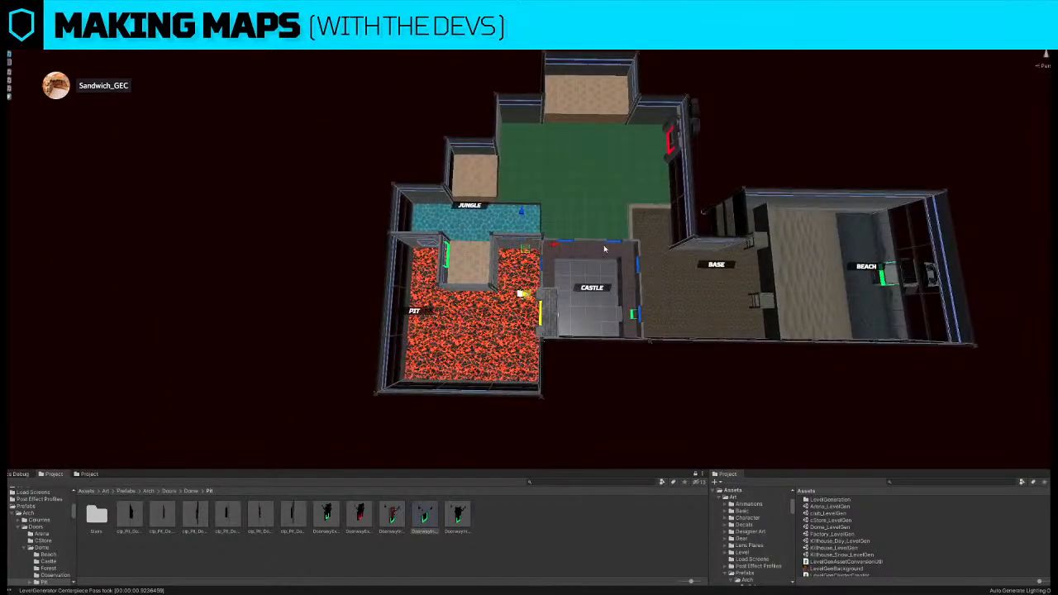
right_drag(451, 338, 384, 322)
click(385, 321)
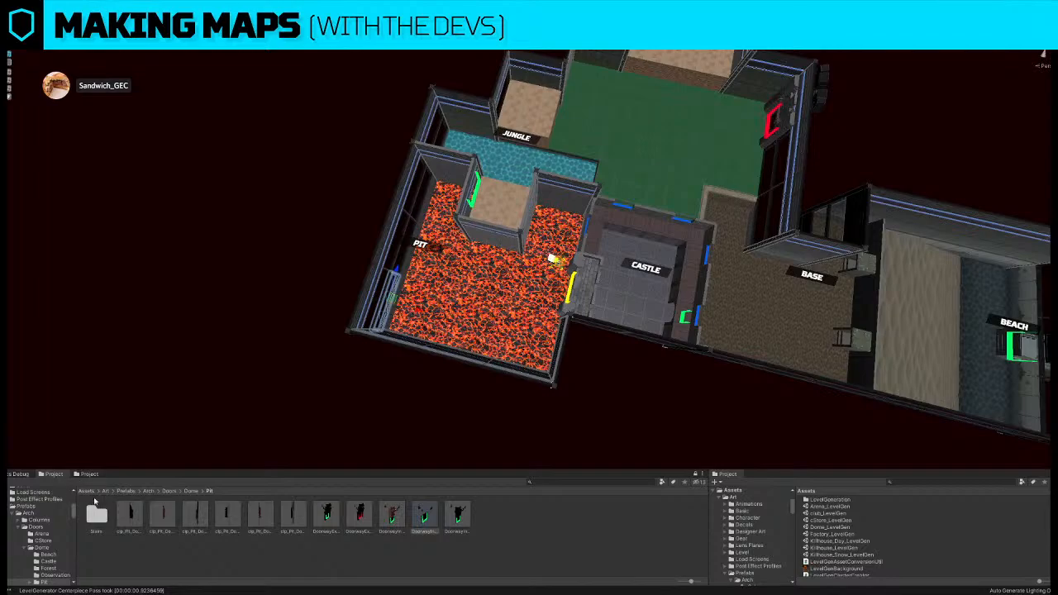
click(359, 520)
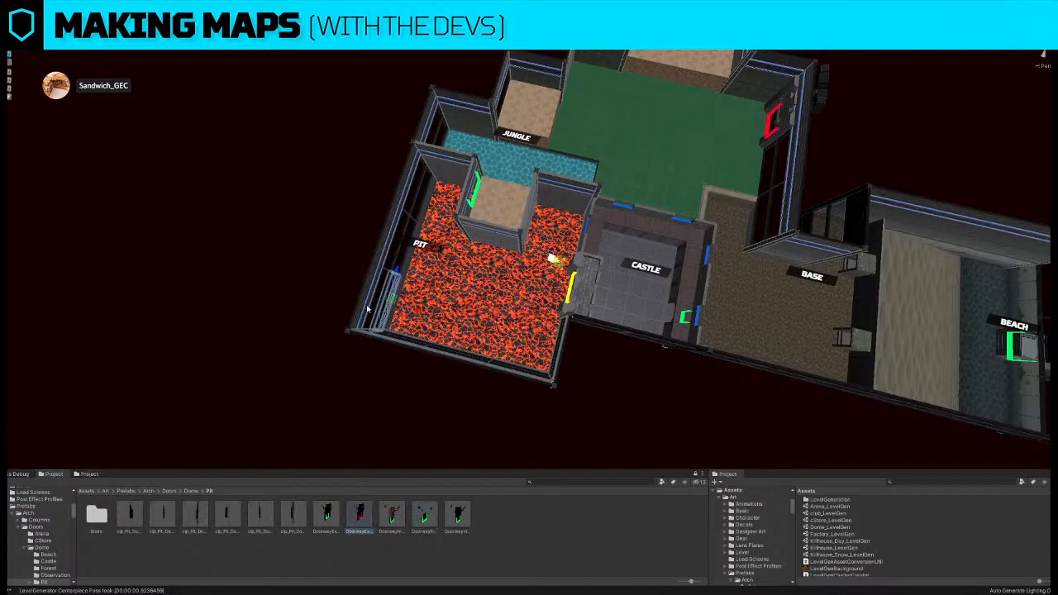
right_drag(521, 340, 533, 332)
right_drag(431, 368, 526, 394)
click(535, 310)
right_drag(534, 310, 445, 283)
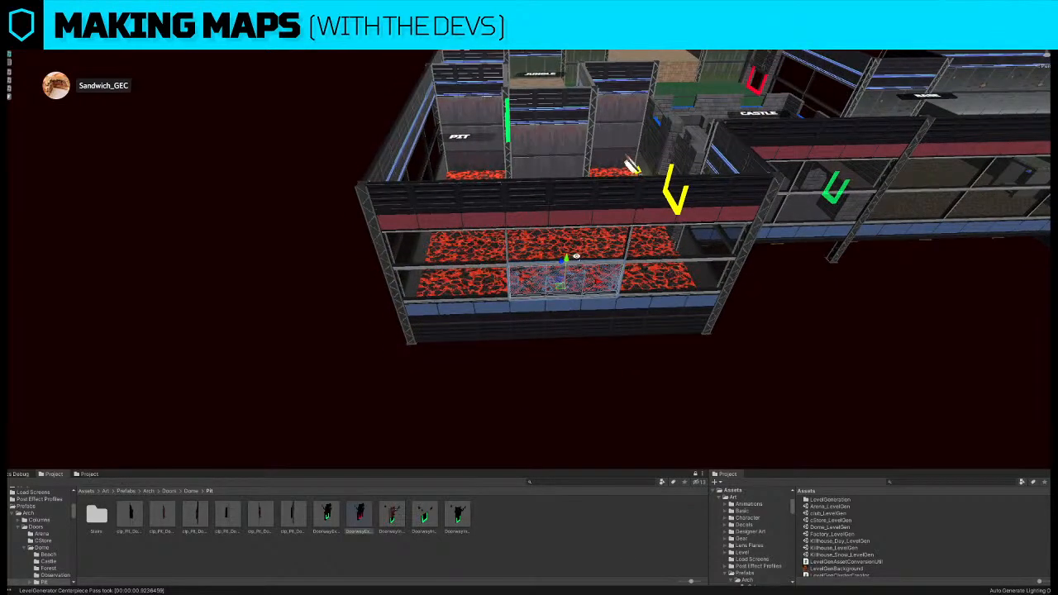
right_drag(578, 261, 514, 270)
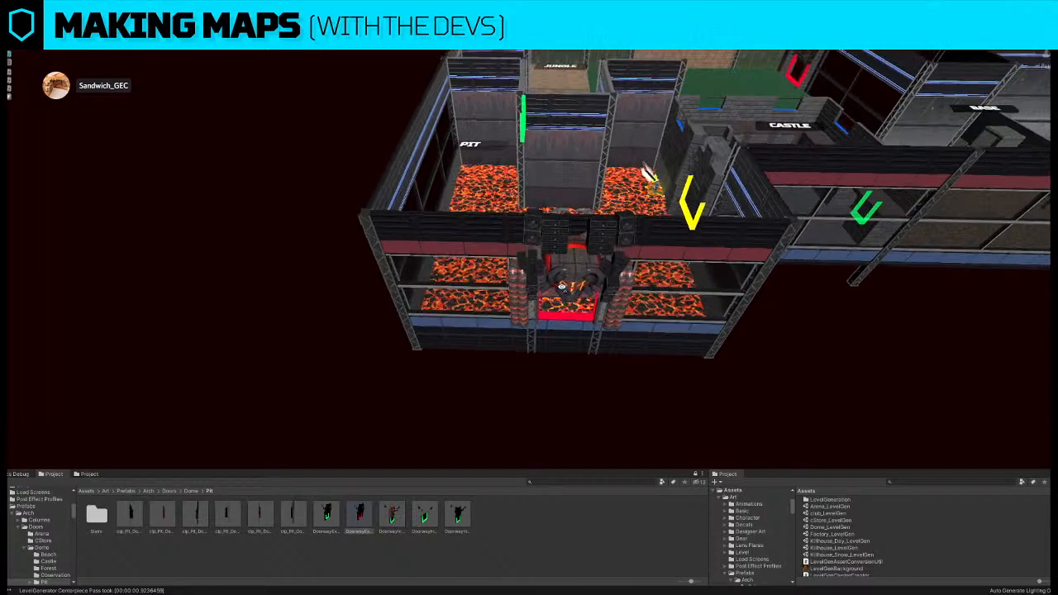
- Inspect the red-marked doorways on the outer walls of the pit and the jungle
right_drag(567, 281, 562, 335)
scroll(562, 336, down, 1)
click(480, 262)
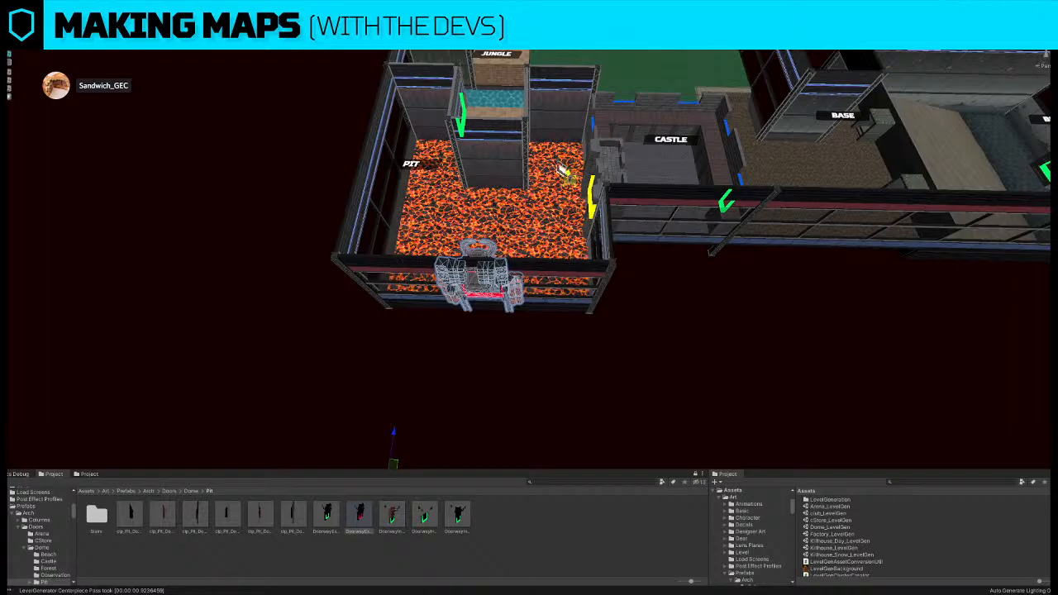
click(481, 283)
right_drag(571, 281, 646, 176)
click(626, 207)
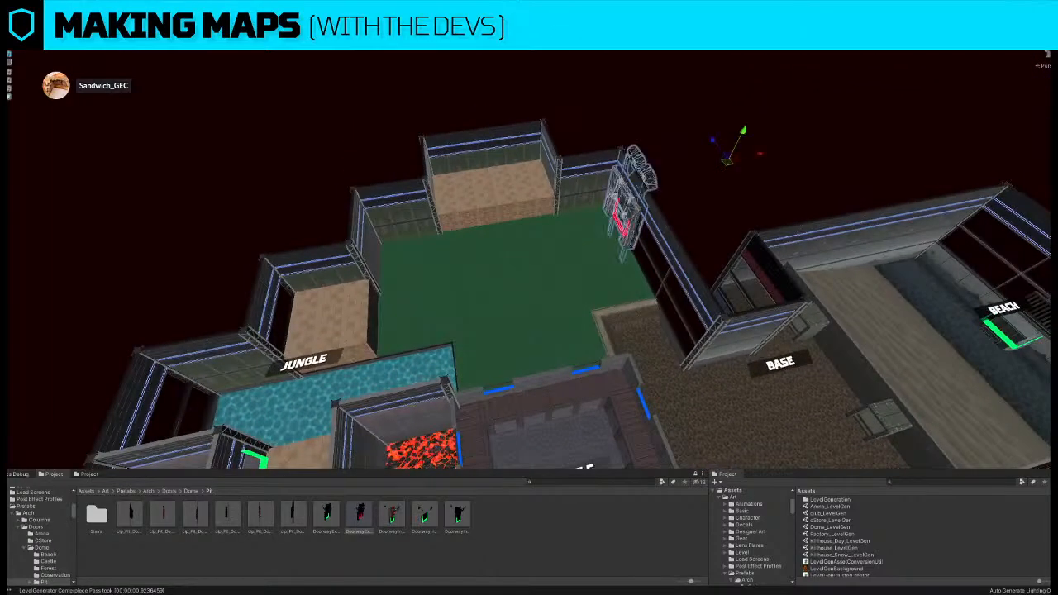
click(626, 212)
right_drag(718, 124, 539, 151)
click(786, 141)
right_drag(786, 140, 573, 194)
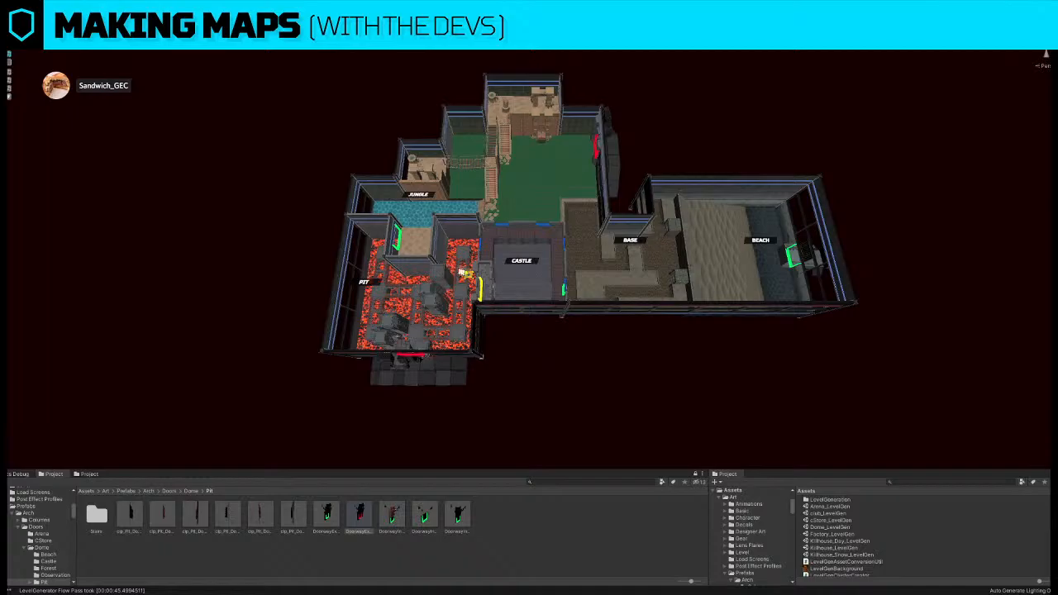
- Reposition one of the generated props and delete an unwanted one near it
right_drag(558, 151, 439, 144)
key(w)
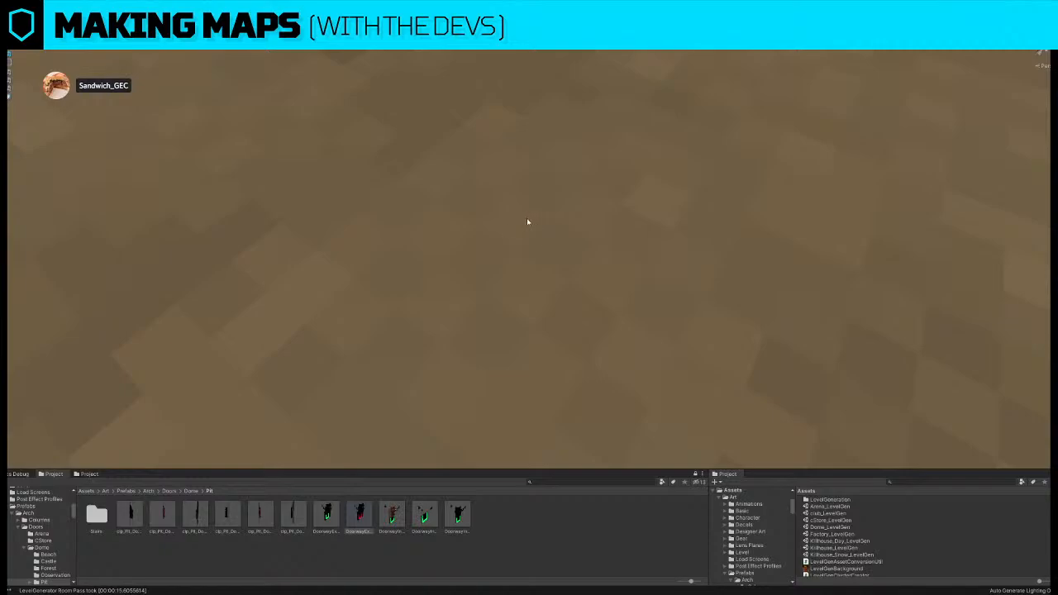
right_drag(528, 221, 582, 118)
right_drag(560, 158, 502, 137)
click(597, 156)
right_drag(597, 157, 436, 279)
drag(531, 216, 562, 290)
right_drag(561, 290, 541, 267)
click(569, 200)
right_drag(569, 200, 607, 244)
key(Delete)
- Rotate another generated prop and shift it into a better position
click(609, 244)
key(e)
drag(507, 217, 672, 237)
key(w)
drag(501, 209, 516, 183)
right_drag(516, 183, 513, 230)
- Rotate the round wooden prop beside the castle's outer wall and check its placement up close
click(433, 291)
key(e)
drag(467, 285, 623, 333)
key(w)
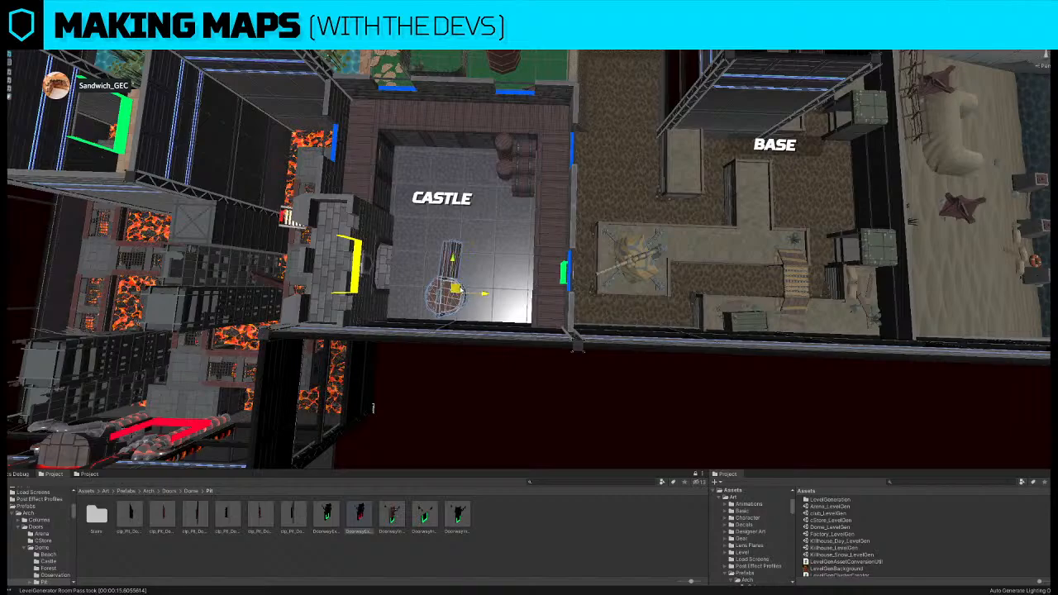
key(f)
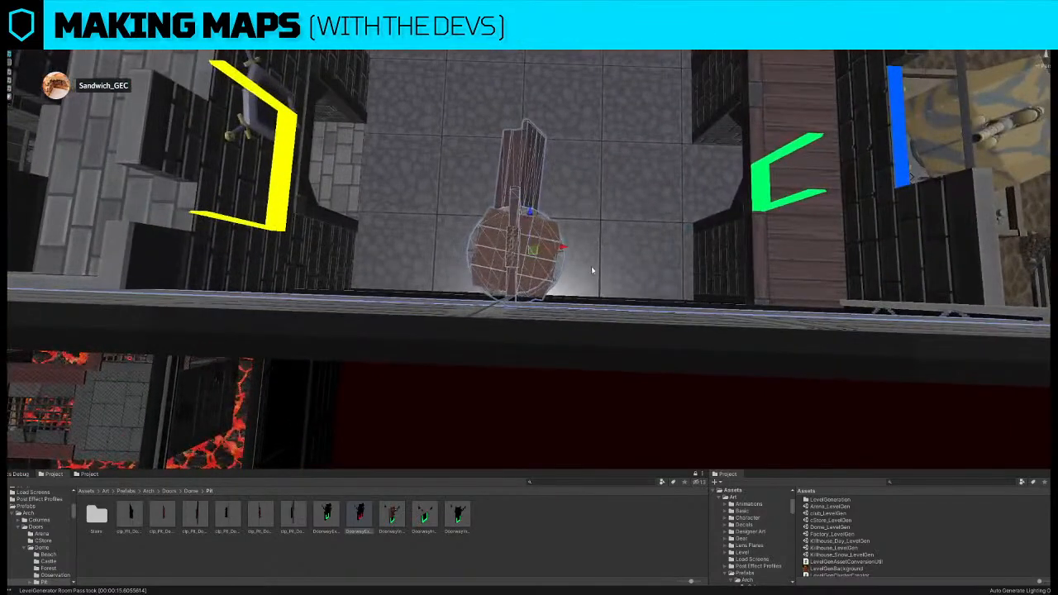
scroll(535, 207, down, 2)
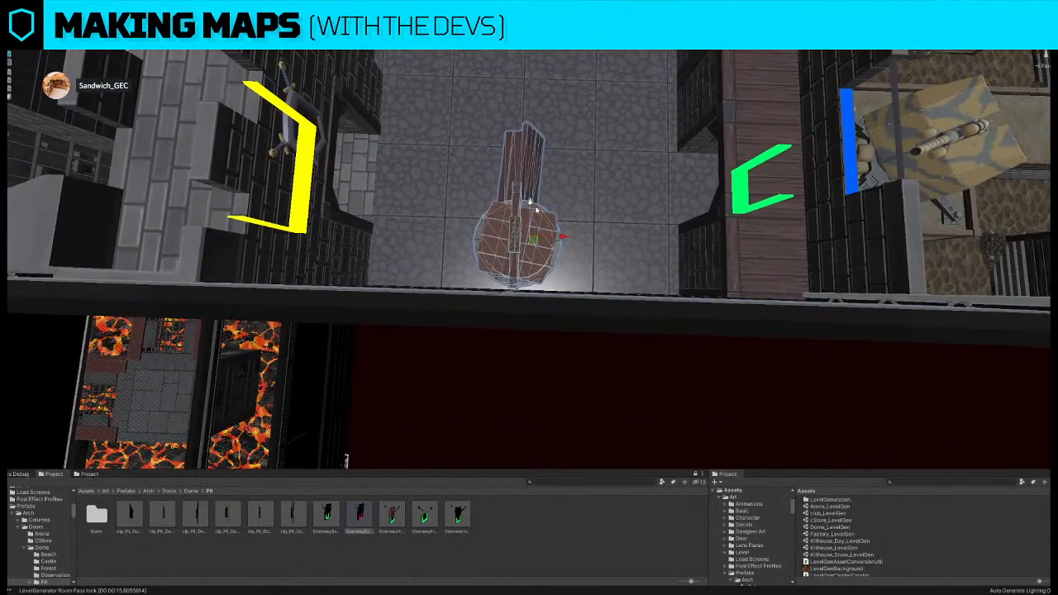
key(e)
right_drag(535, 209, 541, 203)
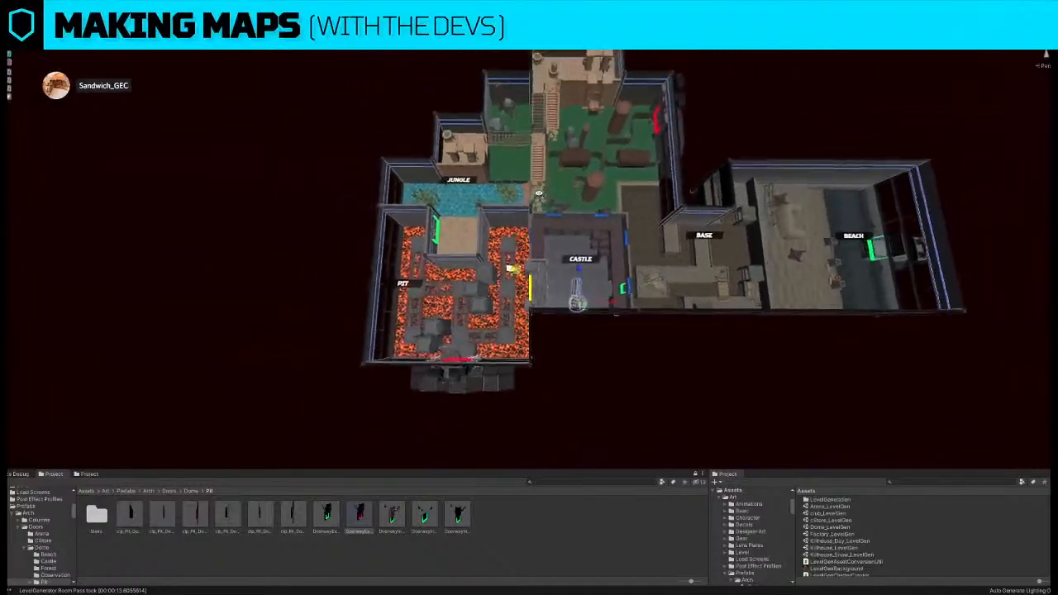
- Try to delete the log-and-hedge cluster in the jungle
click(580, 164)
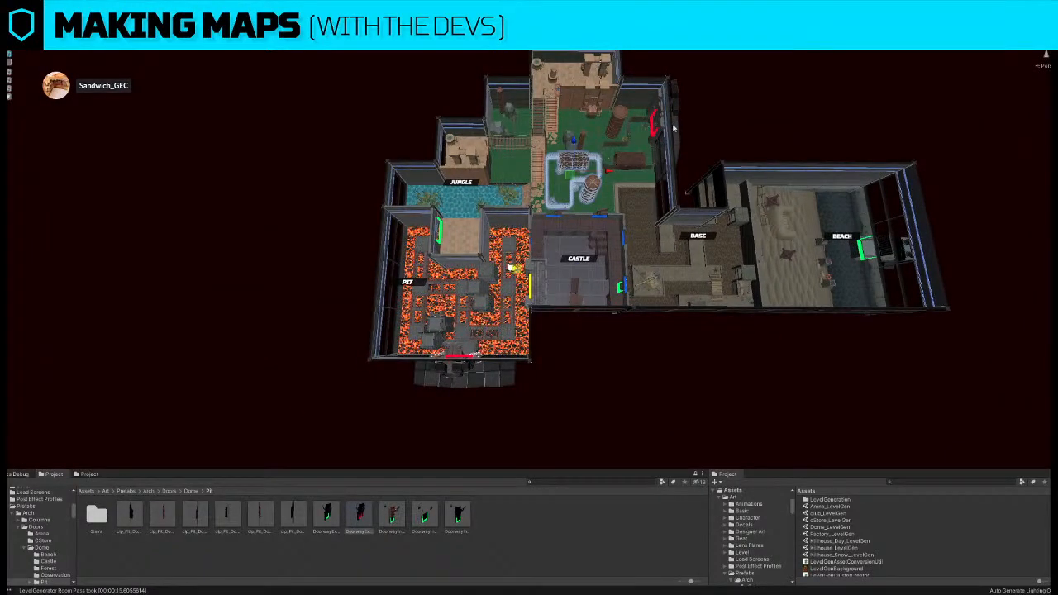
key(Delete)
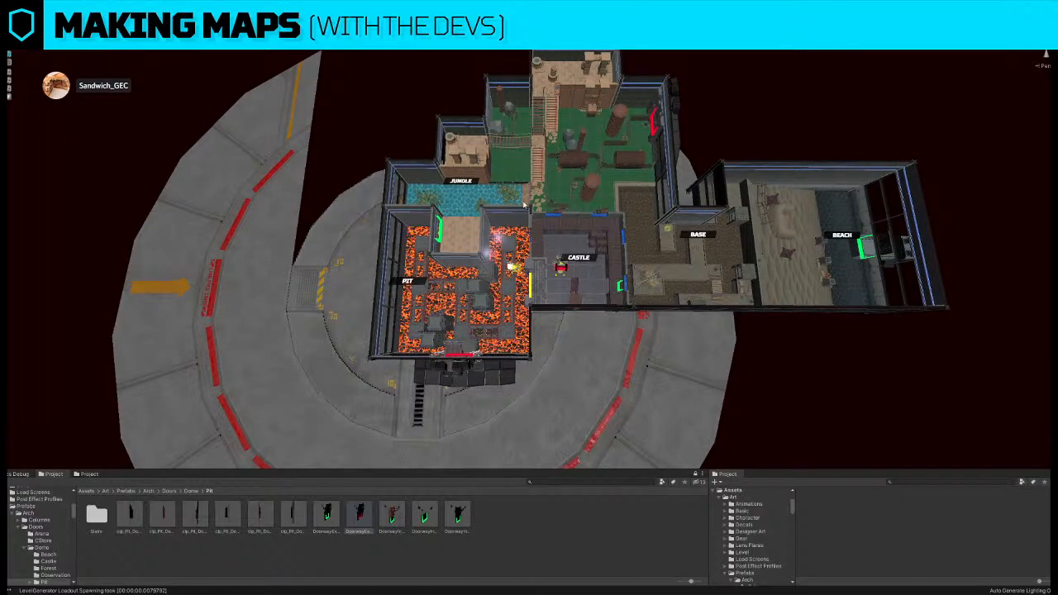
- Copy the L-shaped jungle bridge to the water inlet and open the Clusters > Dome > Ruins prefab folder
scroll(529, 182, up, 5)
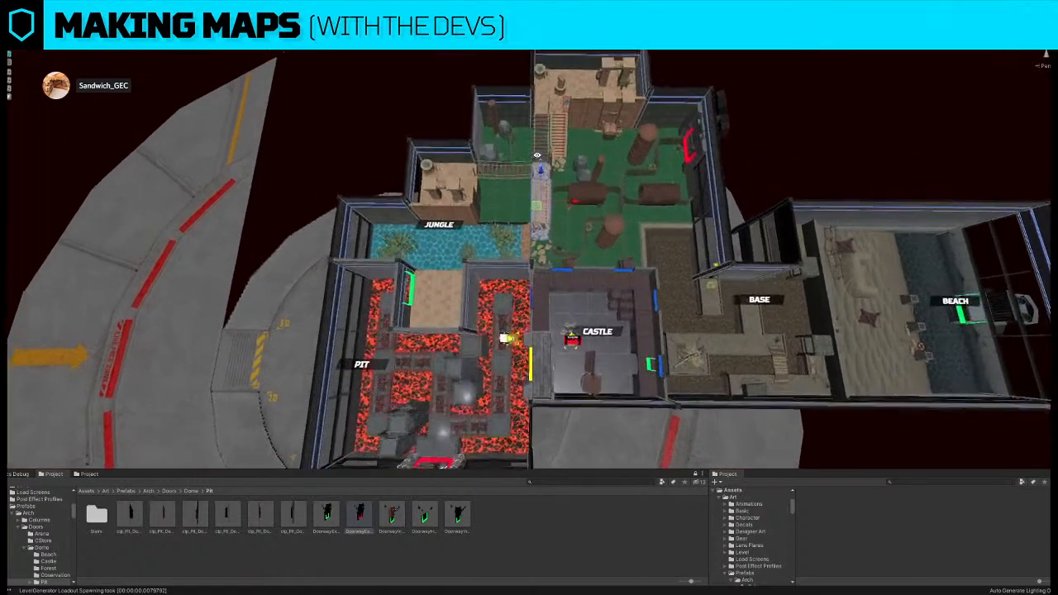
scroll(537, 155, up, 2)
scroll(540, 173, up, 3)
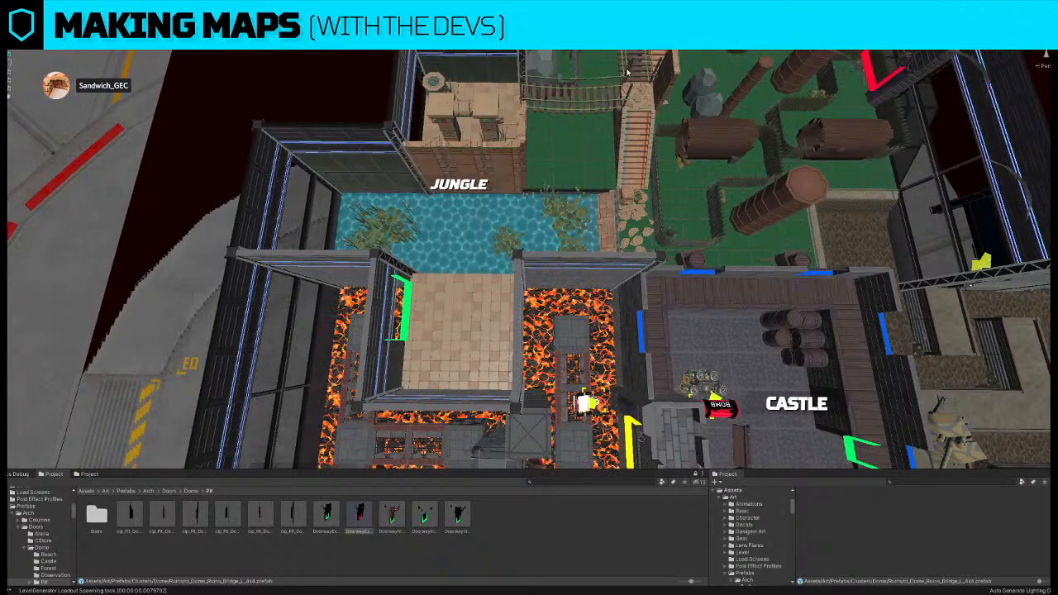
key(ctrl+d)
drag(588, 51, 424, 202)
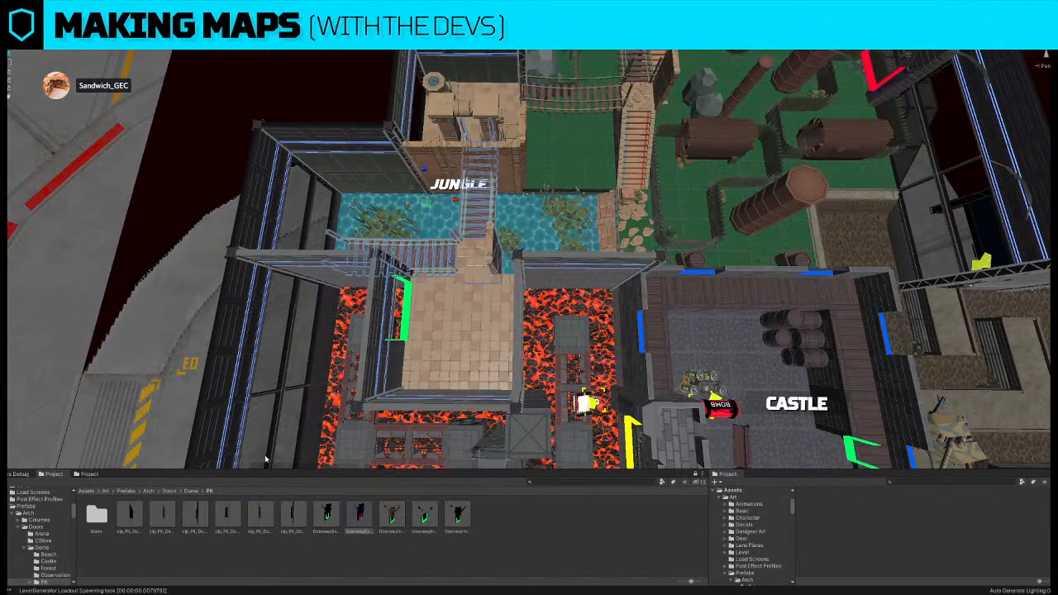
click(89, 476)
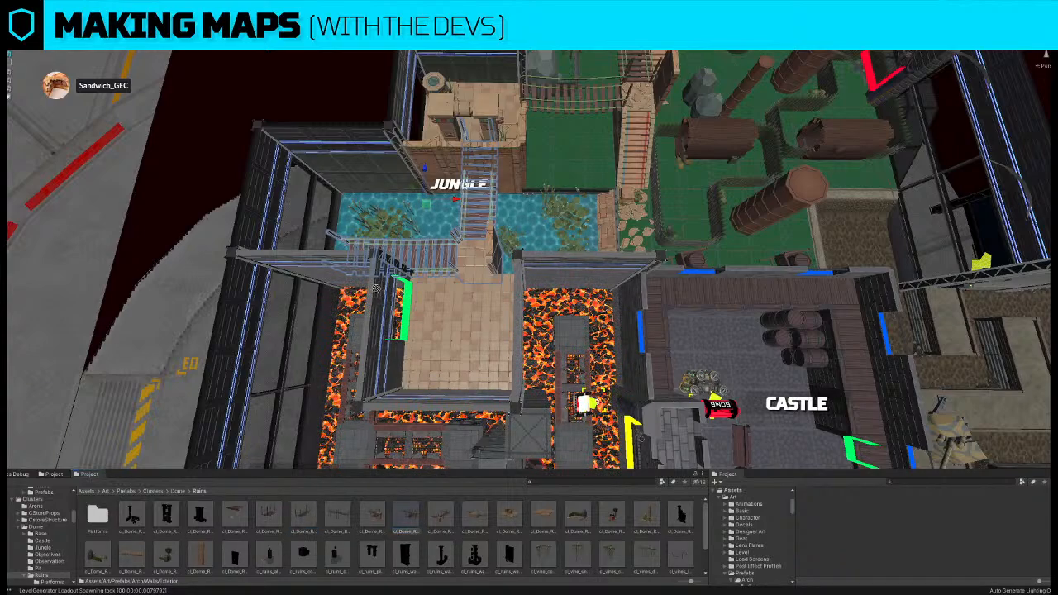
- Swap the copied bridge for a straight one and align it across the water between the jungle ledge and the doorway platform
drag(464, 291, 502, 230)
key(e)
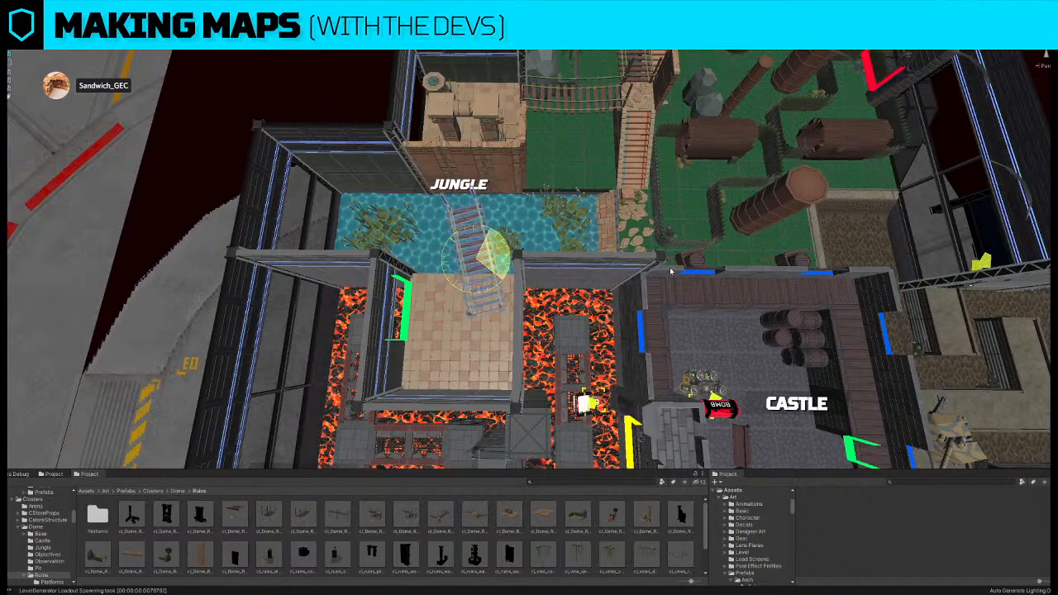
drag(447, 260, 472, 233)
key(w)
middle_drag(463, 172, 497, 178)
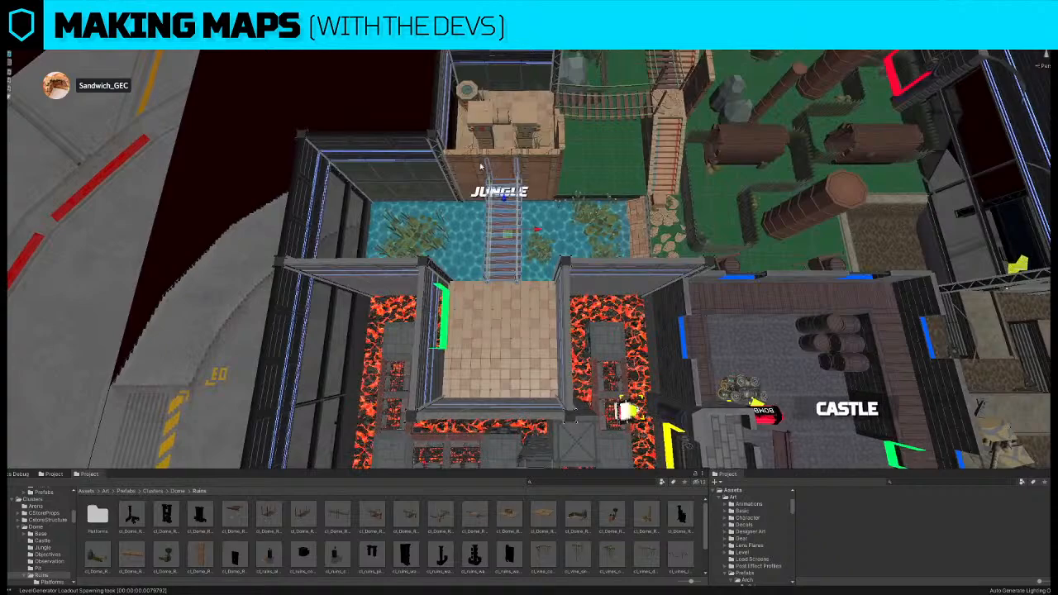
- Rotate the brick wall piece from the jungle ledge and snap it to the doorway platform's edge beside the bridge
click(505, 164)
key(e)
drag(483, 206, 732, 194)
key(w)
key(v)
drag(522, 185, 483, 282)
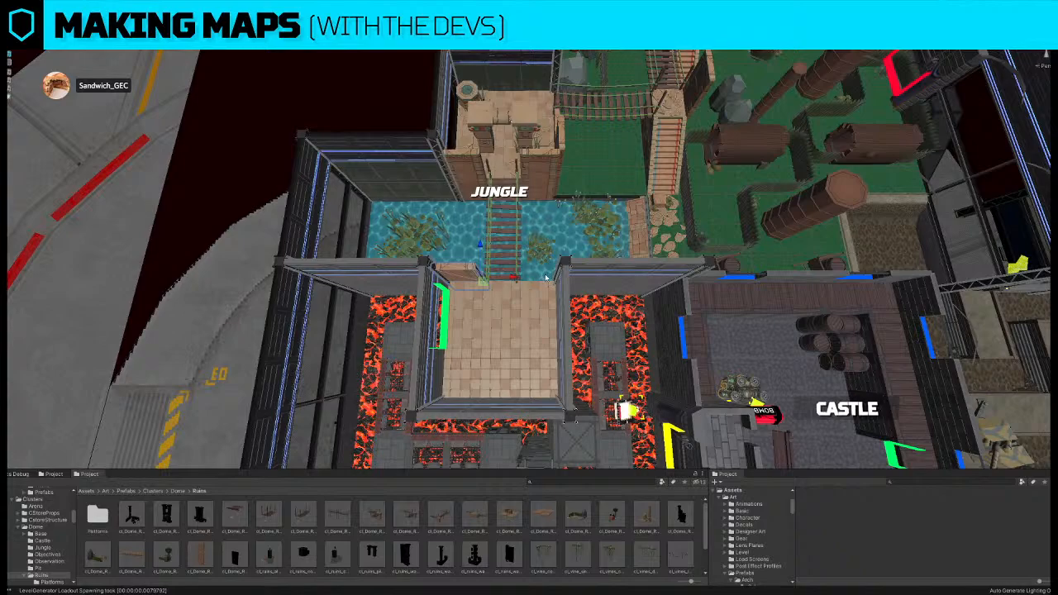
- Place a matching brick wall piece on the other side of the bridge along the doorway platform's edge
middle_drag(546, 278, 546, 280)
drag(516, 279, 593, 279)
key(s)
right_drag(593, 278, 566, 282)
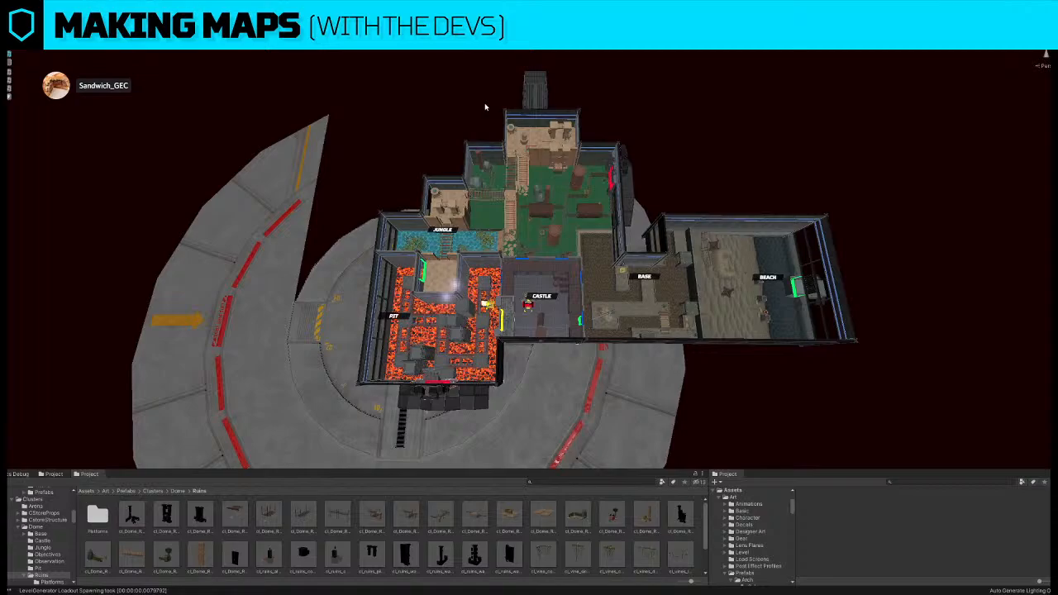
- Move the bomb from the castle onto the jungle's green floor
scroll(539, 248, up, 3)
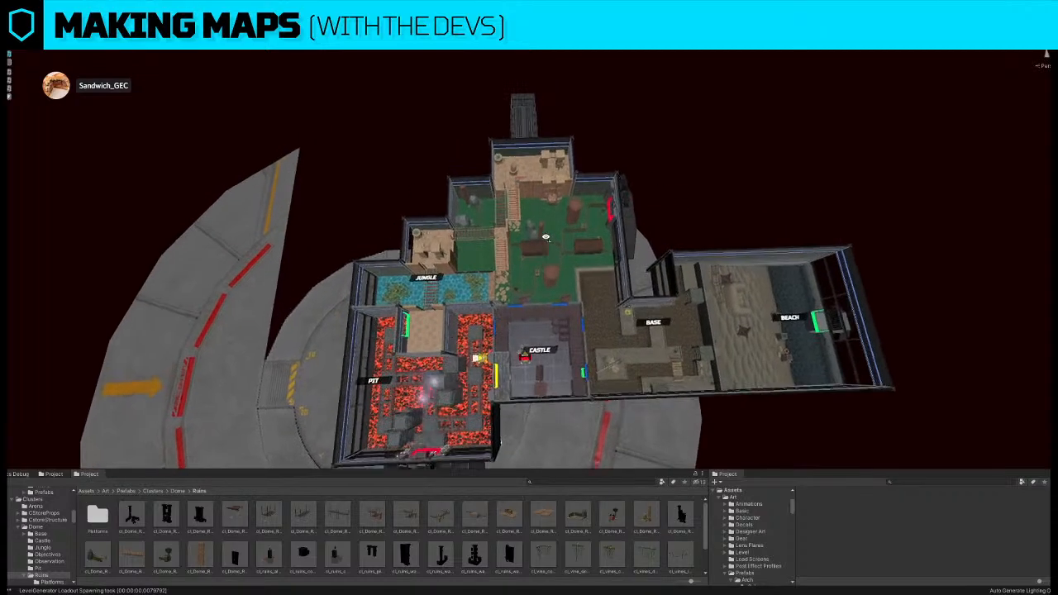
scroll(539, 248, up, 5)
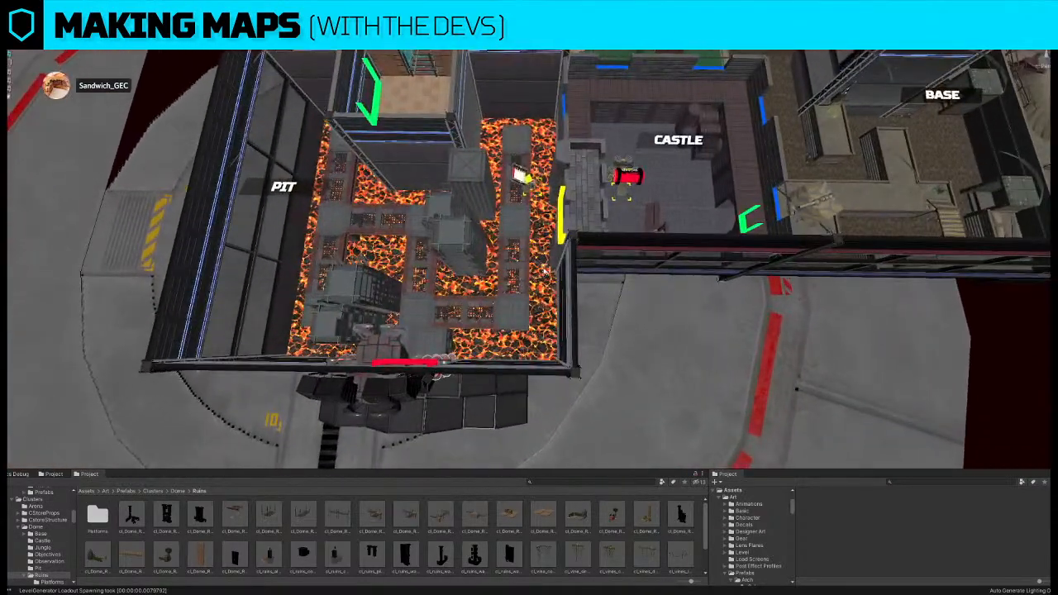
right_drag(545, 271, 539, 248)
click(551, 330)
drag(557, 314, 563, 172)
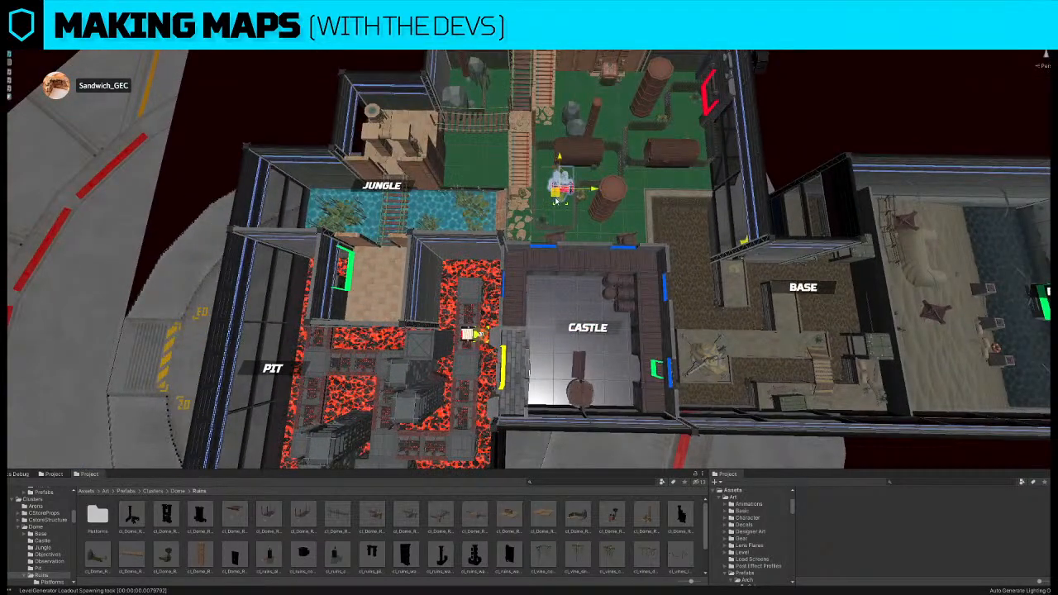
- Delete the log-and-hedge cluster around the bomb and reposition the bomb in the cleared area
click(586, 153)
right_drag(555, 204, 562, 205)
key(Delete)
click(539, 179)
key(f)
drag(539, 217, 564, 202)
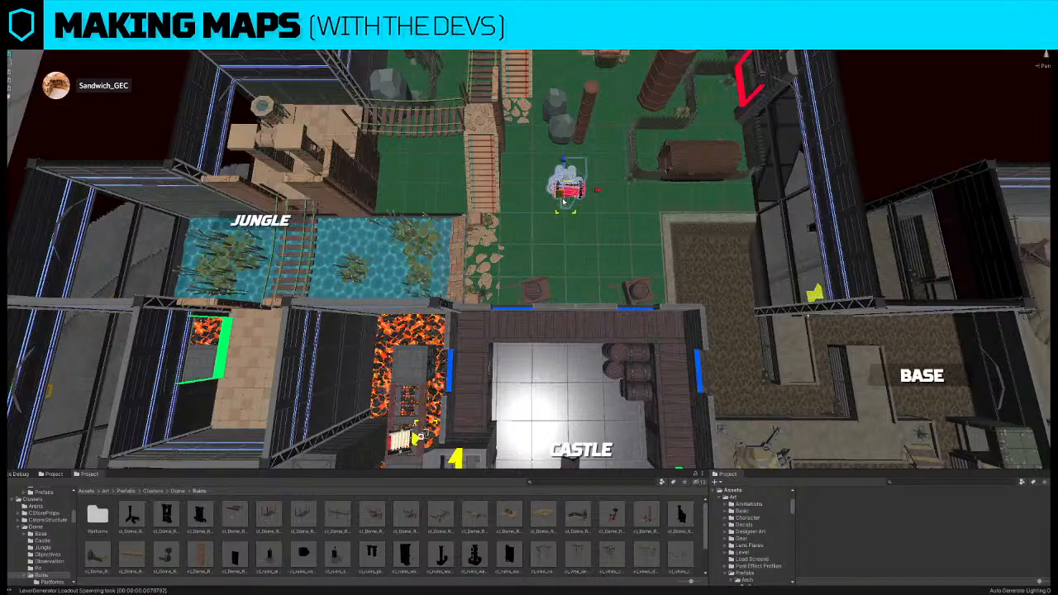
- Delete the plank bridge between the jungle's brick pillar and the stepping stones by the water
middle_drag(482, 166, 483, 253)
click(482, 253)
key(Delete)
right_drag(532, 263, 544, 232)
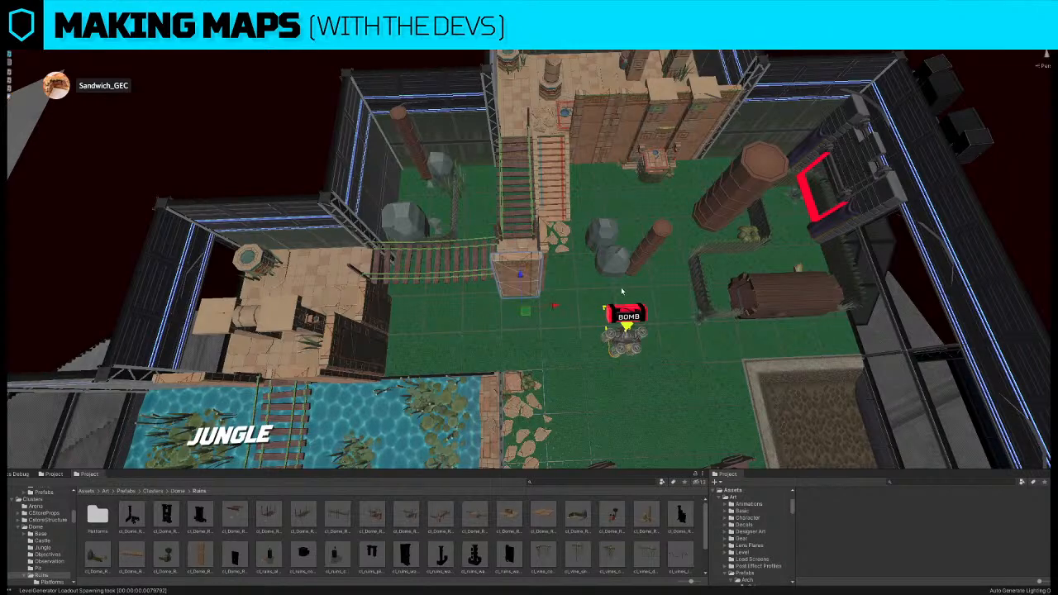
- Adjust the position of the ruined block cluster on the jungle's upper brick platform
right_drag(620, 289, 609, 223)
scroll(614, 209, down, 5)
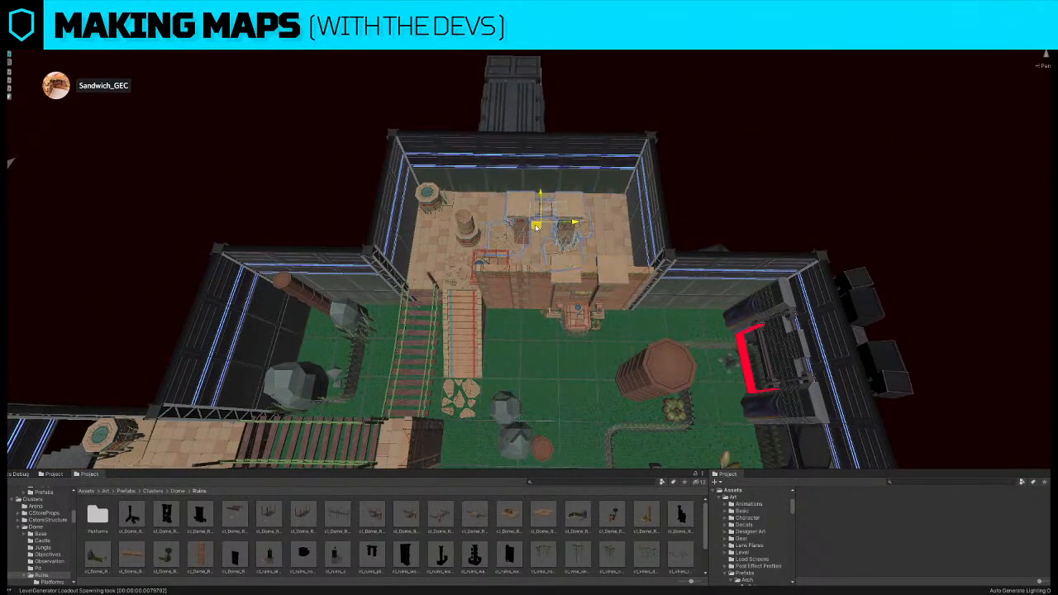
alt+drag(536, 228, 549, 261)
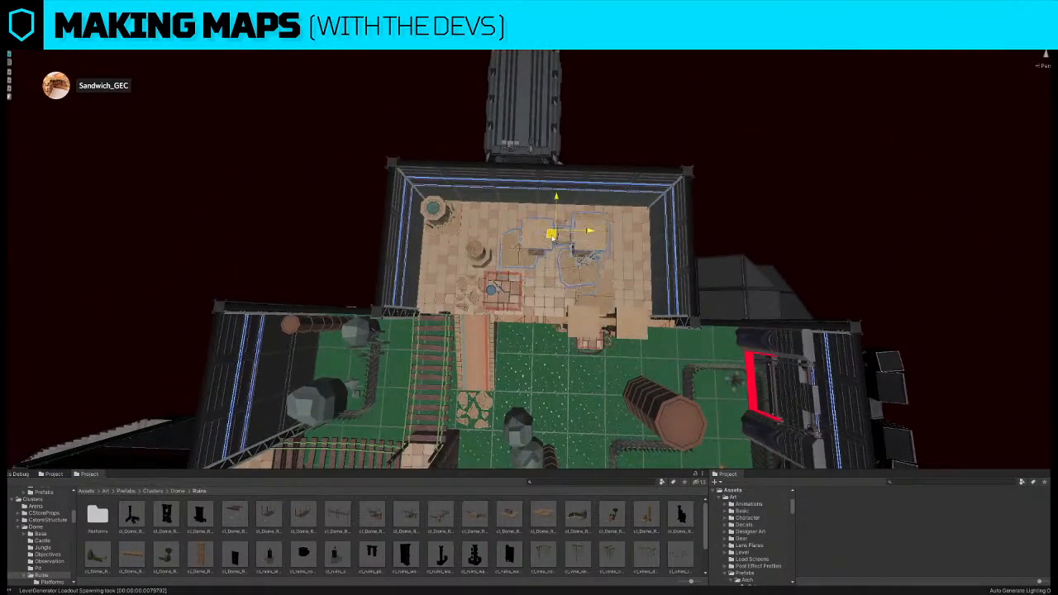
- Remove the camouflaged cannon from the raised platform in the base room
scroll(551, 237, down, 10)
right_drag(619, 167, 610, 274)
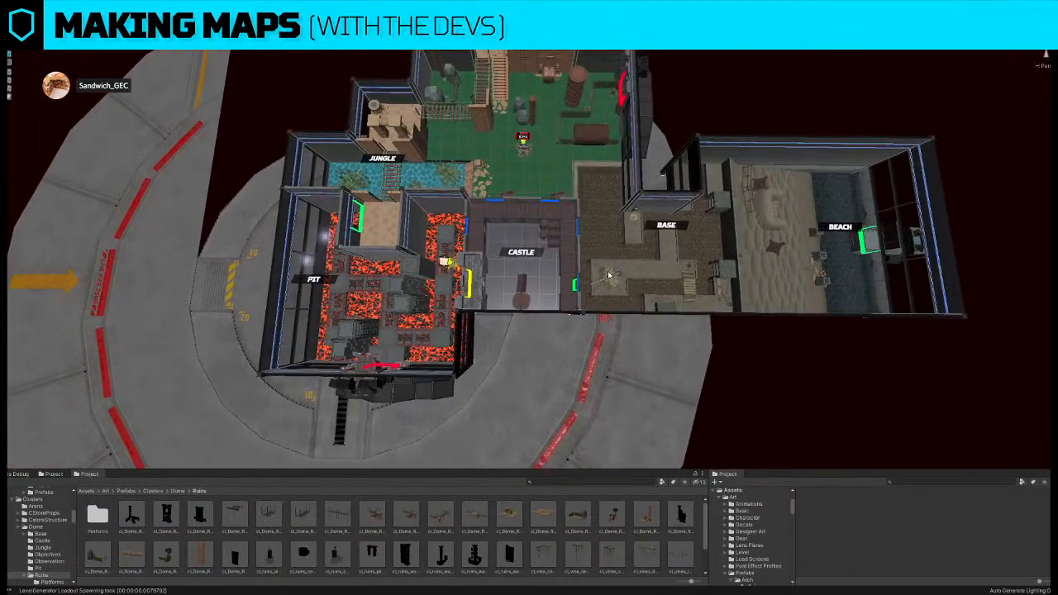
key(f)
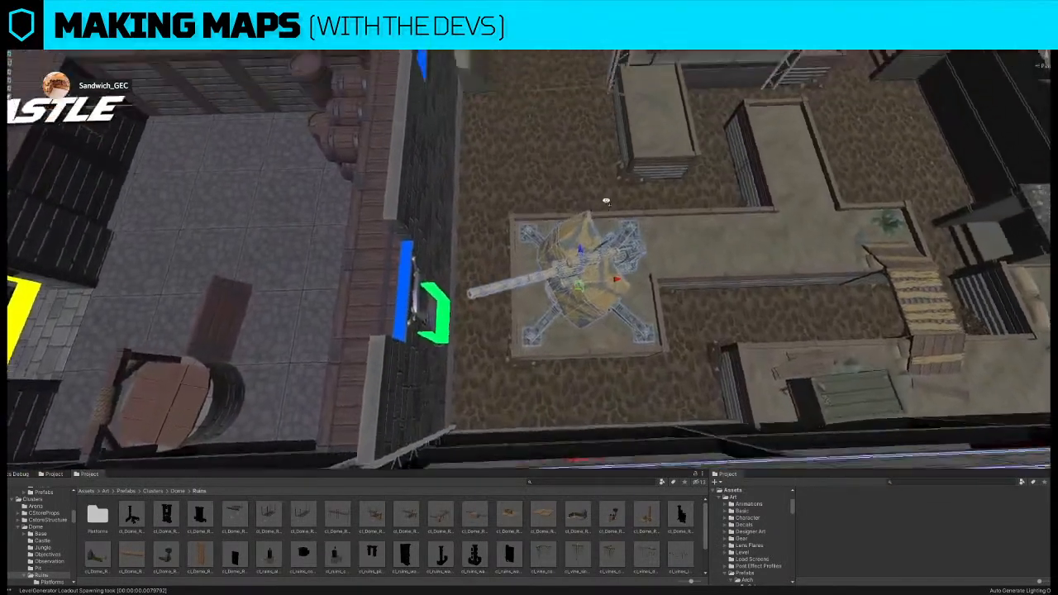
scroll(606, 201, down, 3)
click(610, 134)
scroll(622, 157, down, 6)
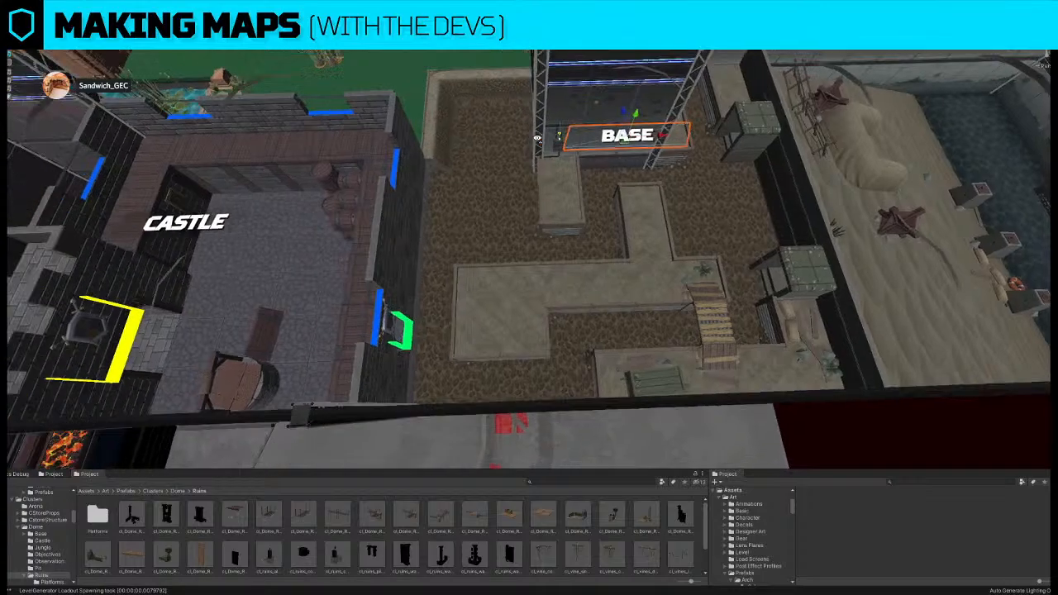
- Move the yellow-marked object from the base room onto the castle's wooden walkway near the pit
click(686, 177)
scroll(703, 190, down, 3)
drag(701, 192, 539, 241)
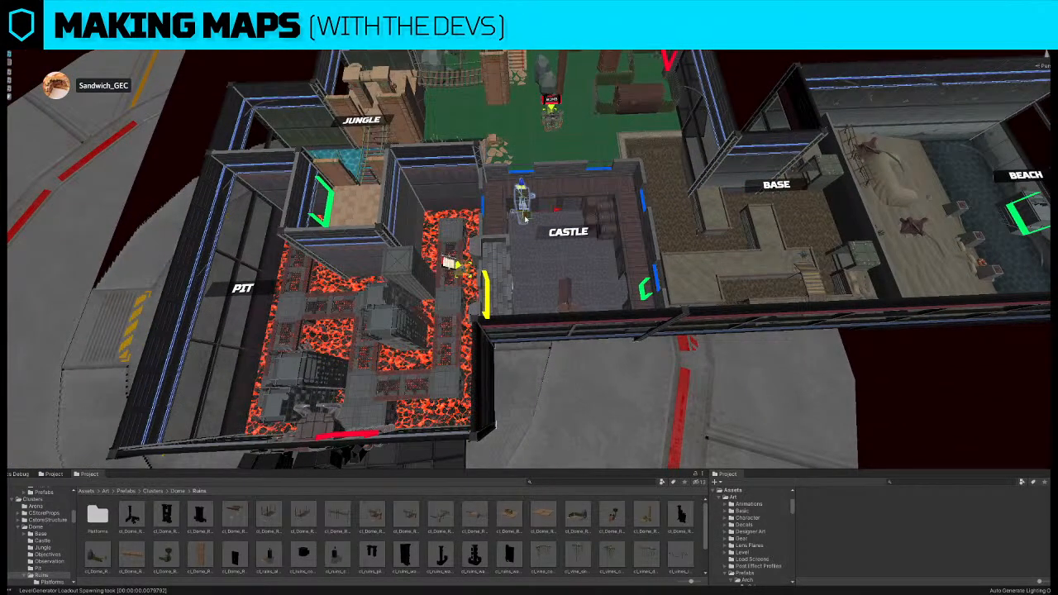
scroll(525, 217, up, 3)
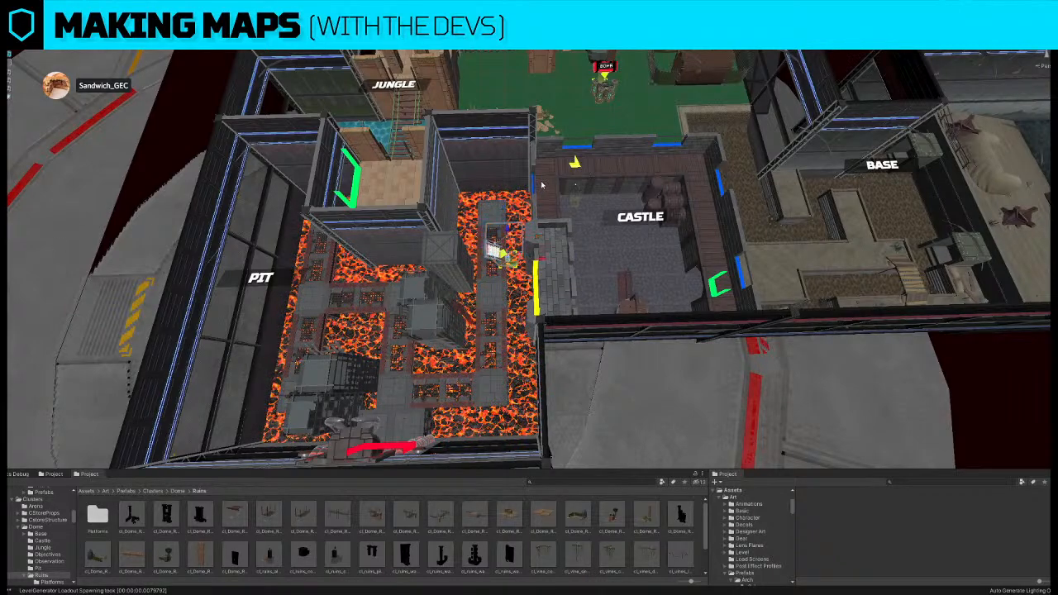
- Move the yellow-marked object with the striped panel onto the stone platform in the pit's outer corner
middle_drag(543, 186, 596, 257)
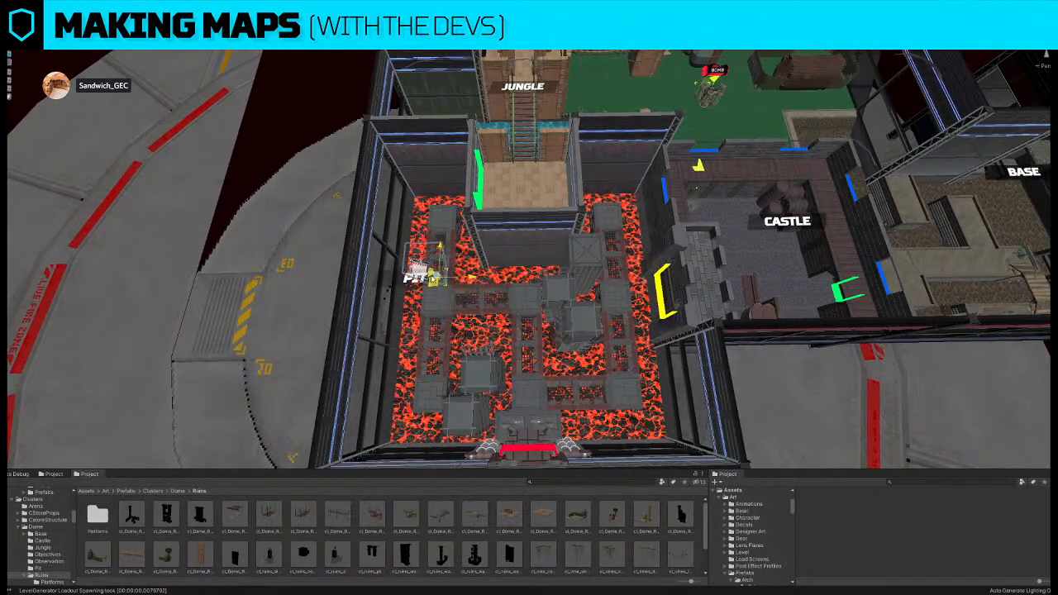
middle_drag(438, 309, 516, 253)
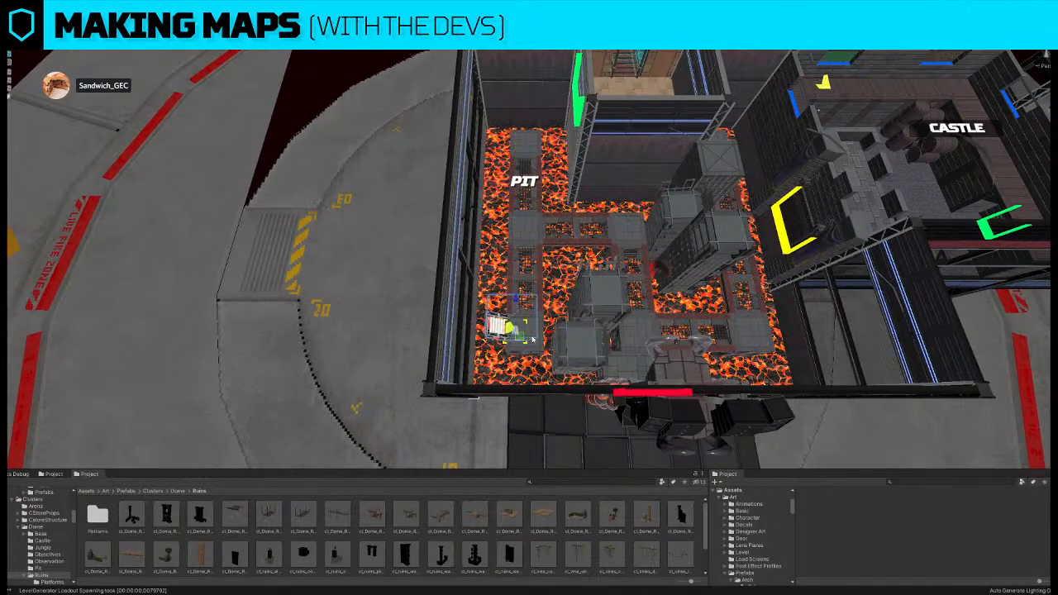
right_drag(641, 273, 653, 262)
key(d)
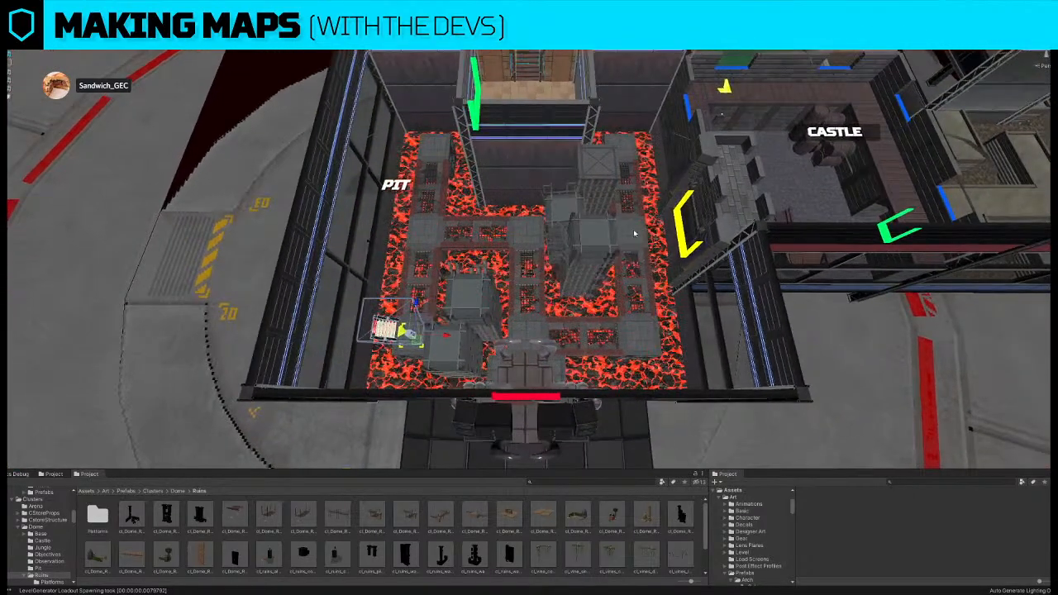
- Rearrange the scaffold tower clusters on the pit's corner and central platforms
right_drag(582, 249, 582, 249)
key(a)
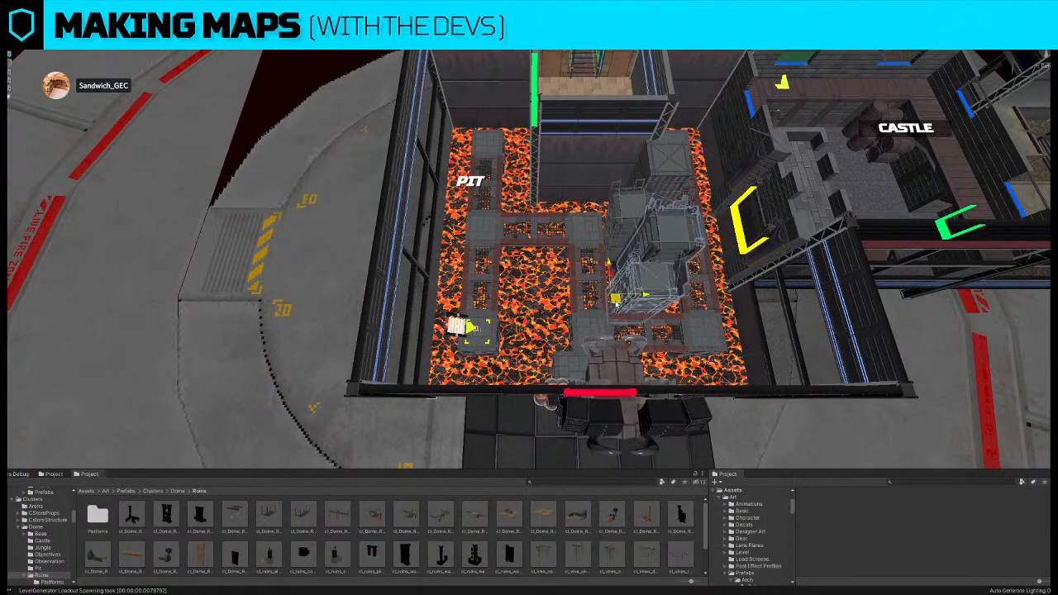
right_drag(645, 295, 642, 257)
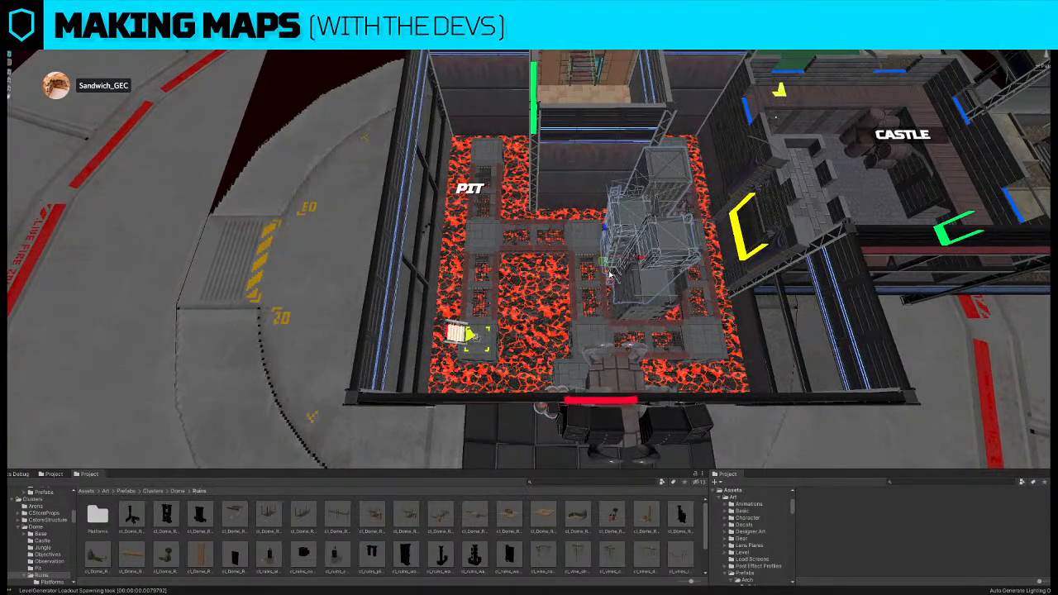
drag(515, 338, 538, 337)
- Examine the pit's towers and walkways as seen through the castle's window opening
key(w)
right_drag(538, 337, 229, 229)
key(d)
key(w)
key(q)
key(e)
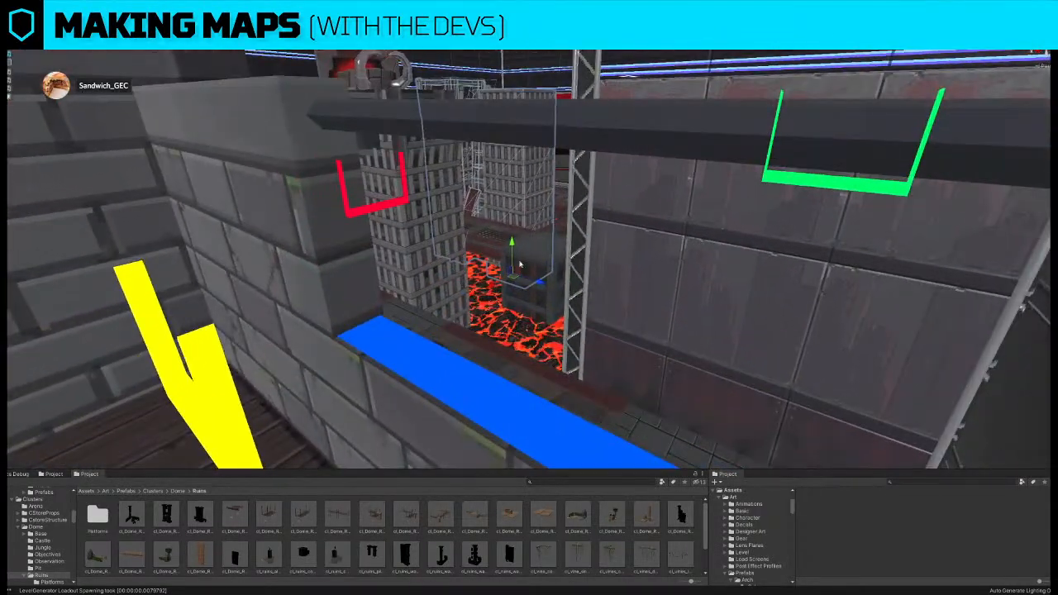
key(s)
right_drag(571, 207, 561, 303)
key(s)
key(w)
key(s)
- Delete the stone floor blocks of the pit walkway that runs in front of the castle's yellow doorway
click(563, 302)
middle_drag(562, 302, 591, 224)
scroll(590, 224, up, 1)
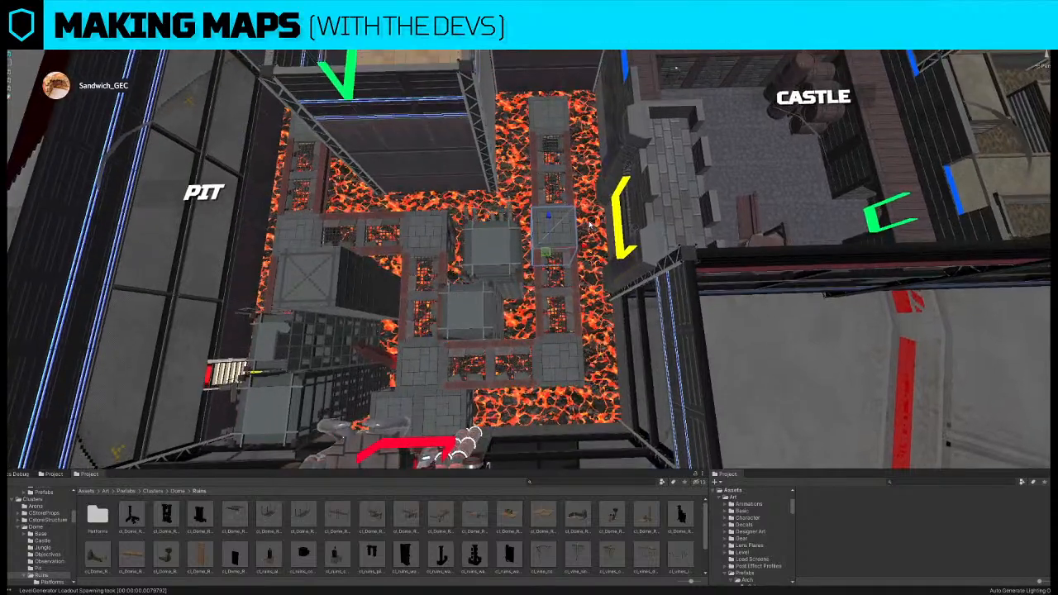
scroll(580, 223, up, 2)
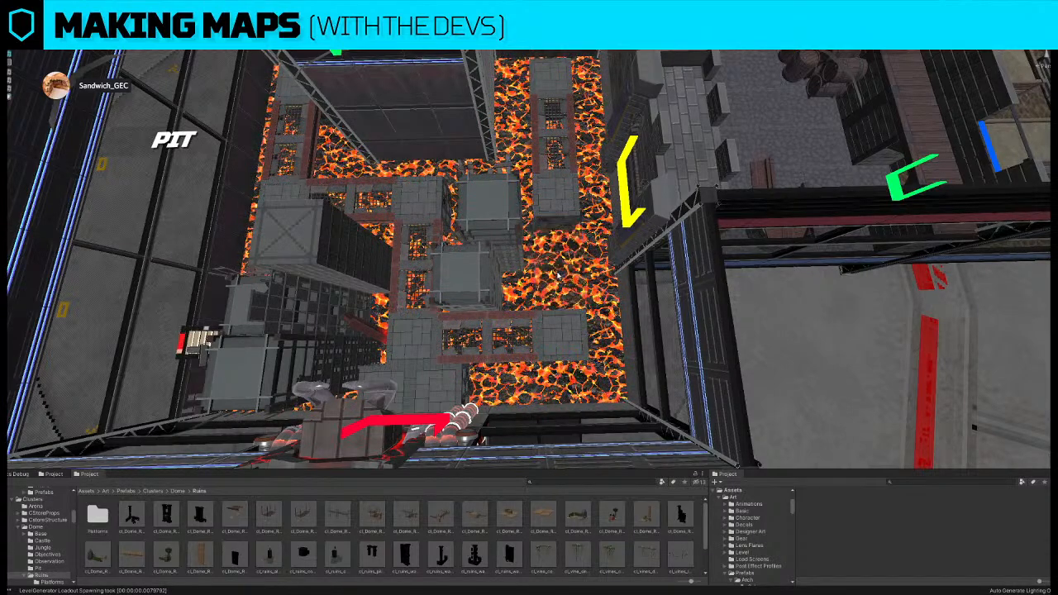
alt+drag(562, 207, 569, 218)
click(569, 218)
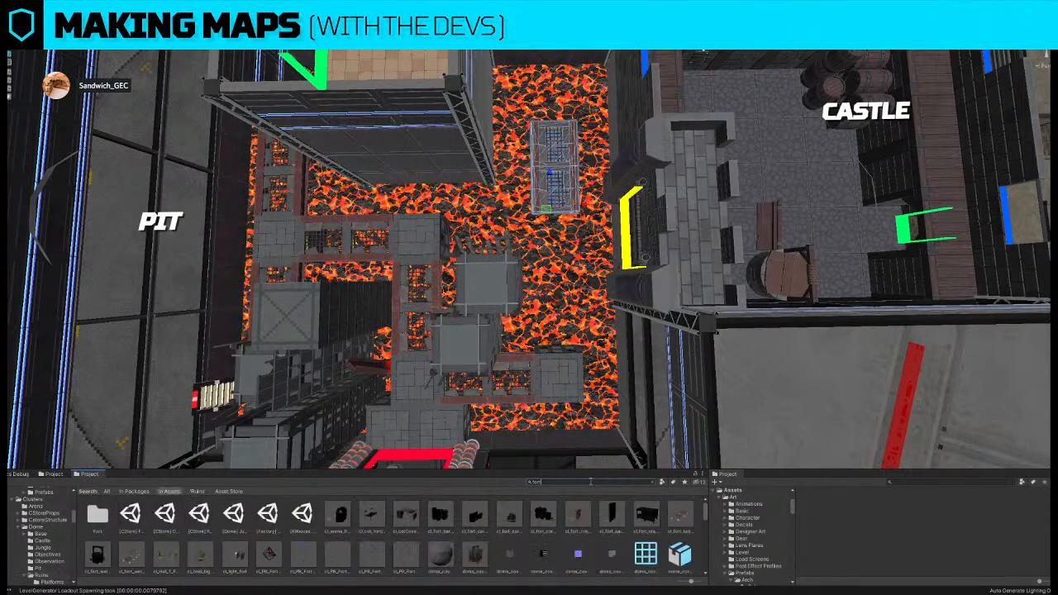
- Search the project assets for fort and replace the leftover grate walkway with a stone fort piece in the lava
scroll(143, 544, down, 1)
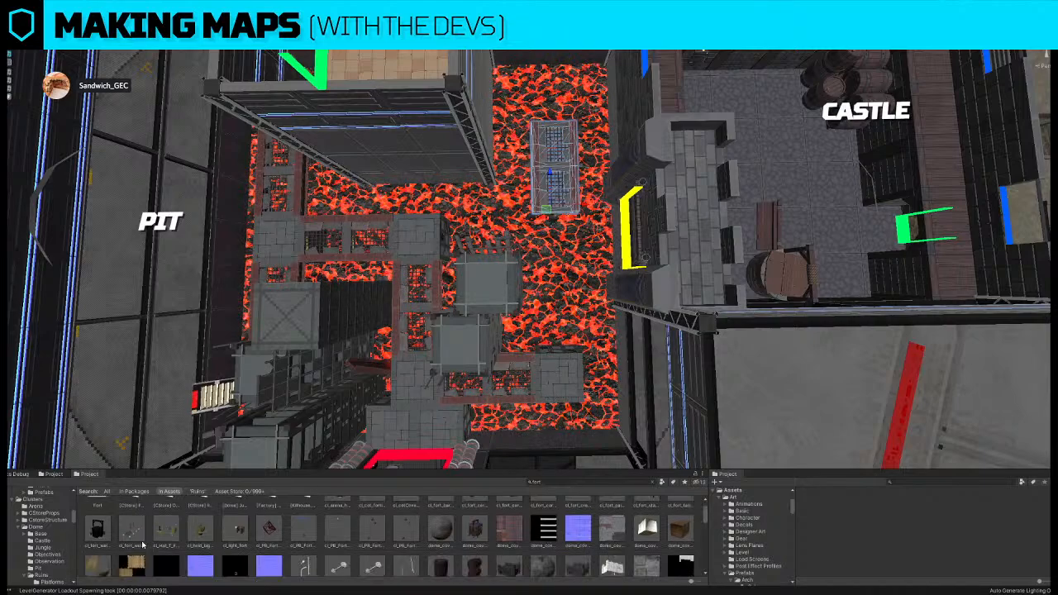
scroll(506, 553, down, 1)
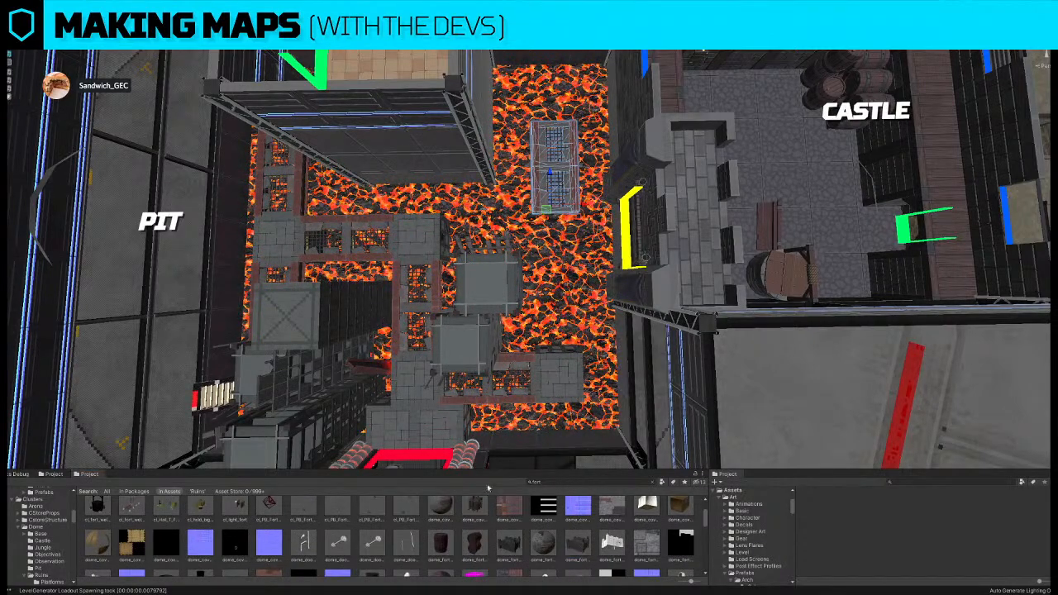
scroll(506, 541, up, 1)
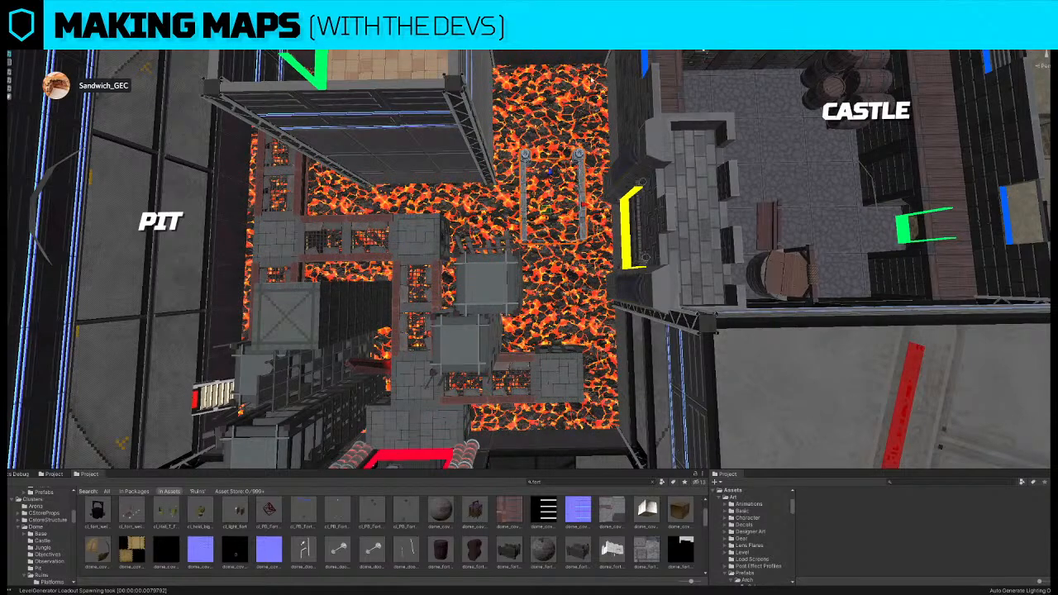
right_drag(574, 150, 576, 144)
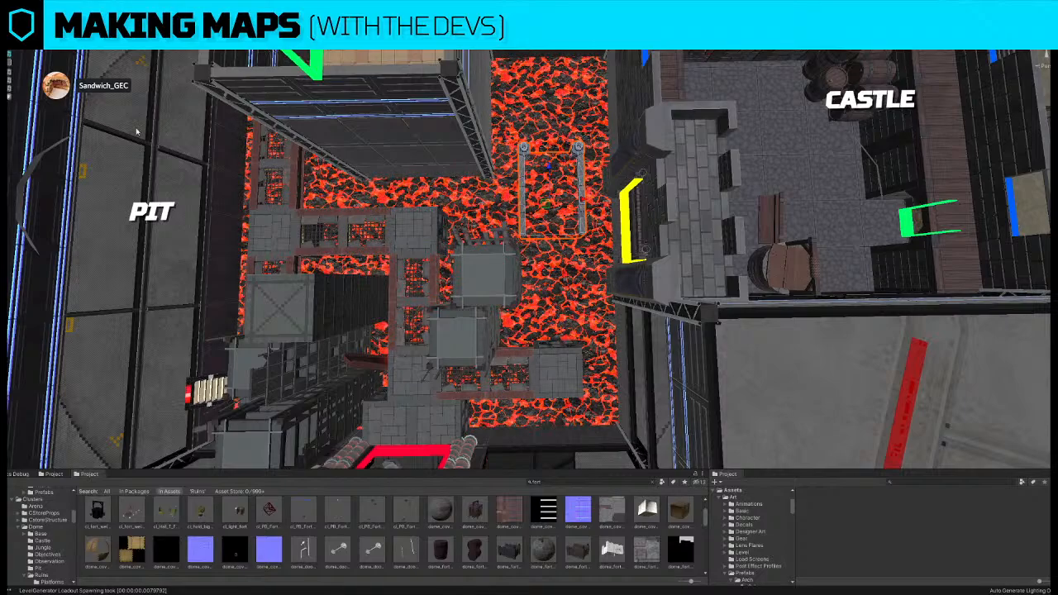
- Raise and rotate the stone fort piece and bring it up to the castle's yellow doorway
key(f)
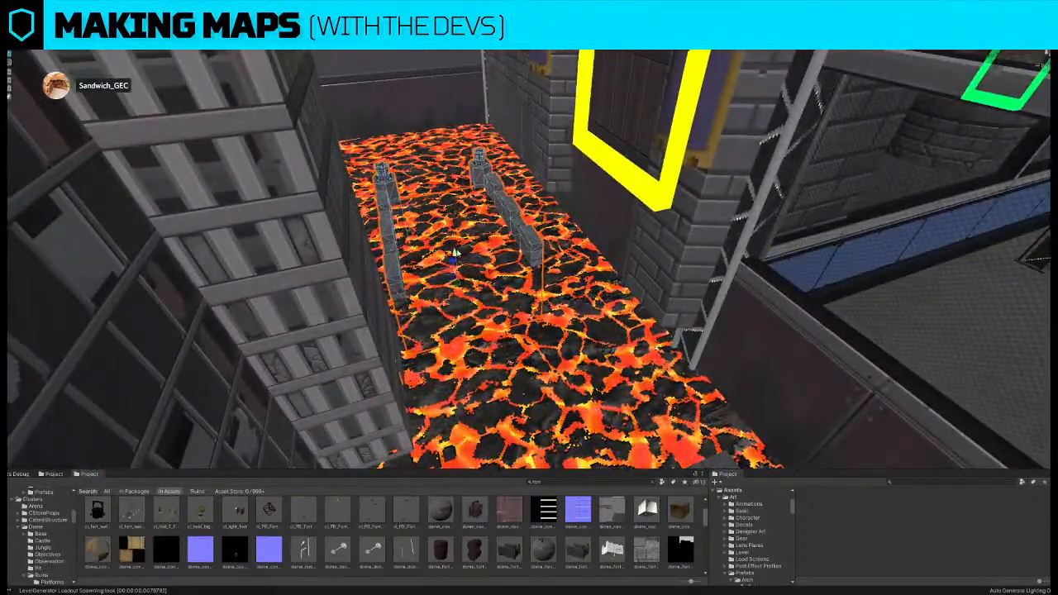
drag(455, 253, 440, 143)
key(e)
drag(472, 191, 550, 186)
key(w)
drag(447, 177, 409, 280)
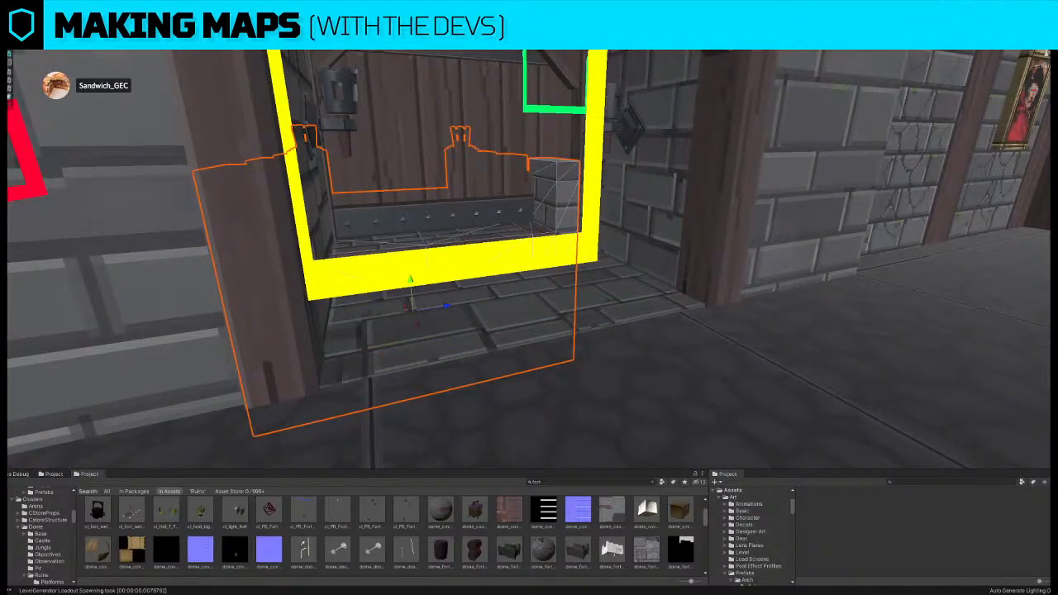
- Align the stone fort piece as a walkway against the pit side of the castle's yellow doorway
alt+drag(435, 162, 454, 196)
drag(438, 255, 463, 245)
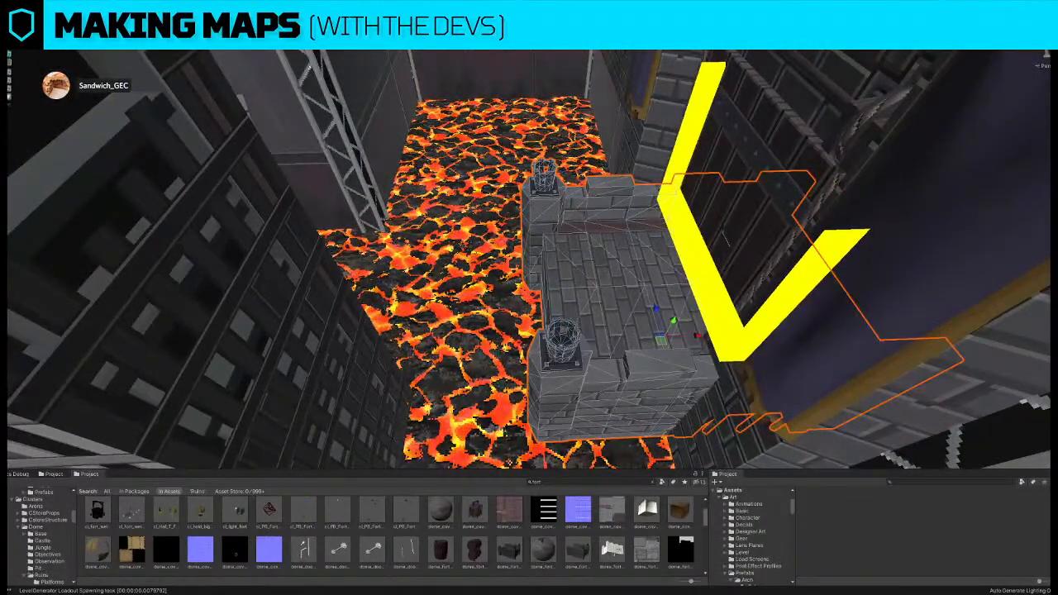
alt+drag(662, 350, 608, 299)
drag(642, 269, 543, 249)
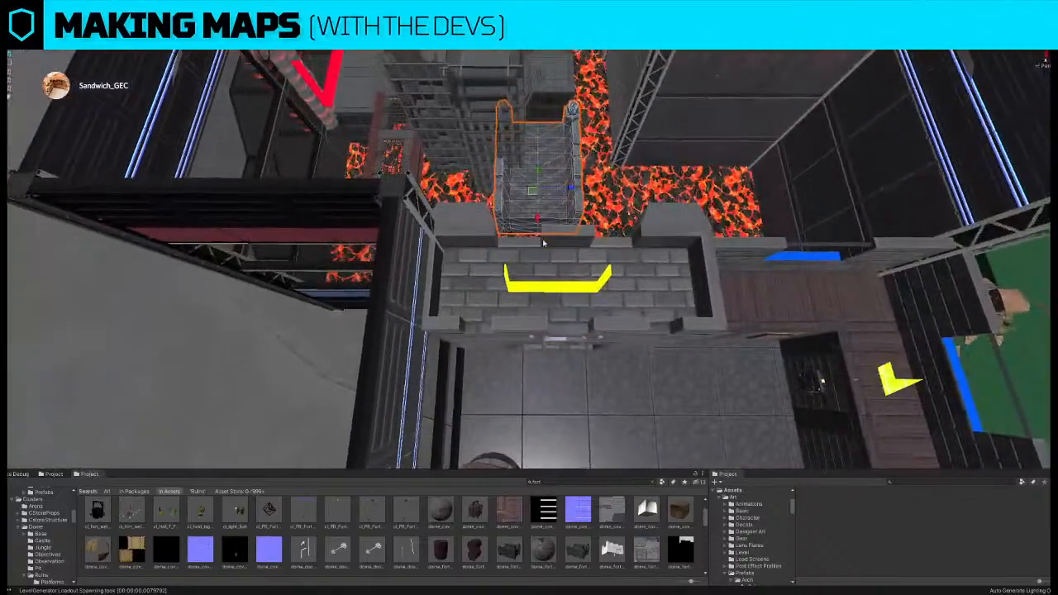
- Try lowering the castle's drawbridge from the yellow doorway towards the stone fort walkway
alt+drag(577, 193, 395, 170)
click(346, 193)
click(346, 193)
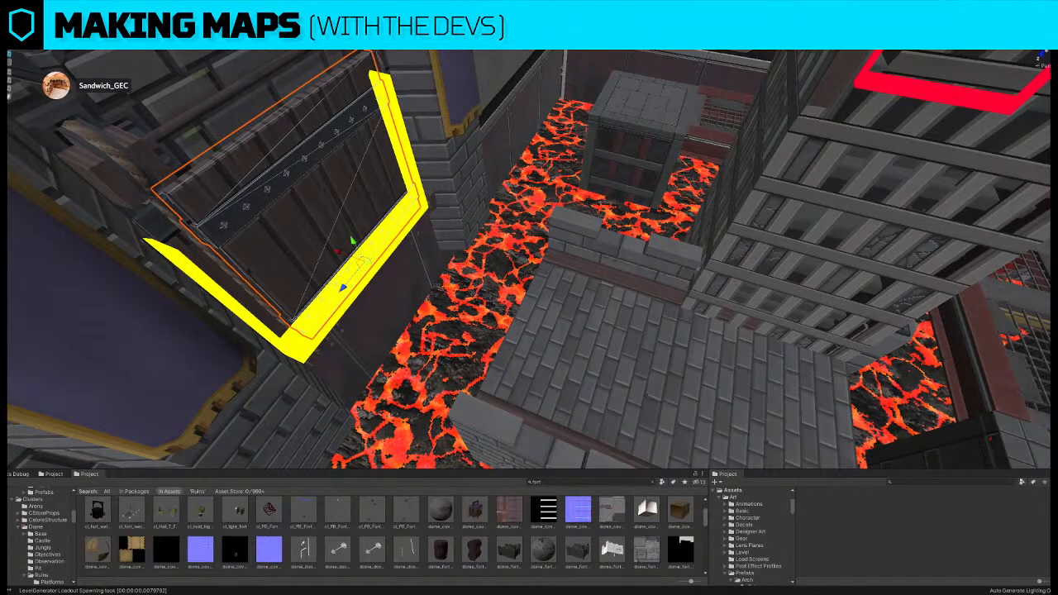
click(345, 192)
alt+drag(463, 220, 506, 246)
click(457, 277)
key(e)
drag(460, 283, 579, 342)
scroll(625, 348, down, 5)
key(ctrl+z)
- Duplicate a stone pit floor block and place it at the inner end of the fort walkway
scroll(567, 323, down, 2)
scroll(578, 342, up, 4)
click(601, 322)
key(ctrl+d)
drag(537, 308, 483, 307)
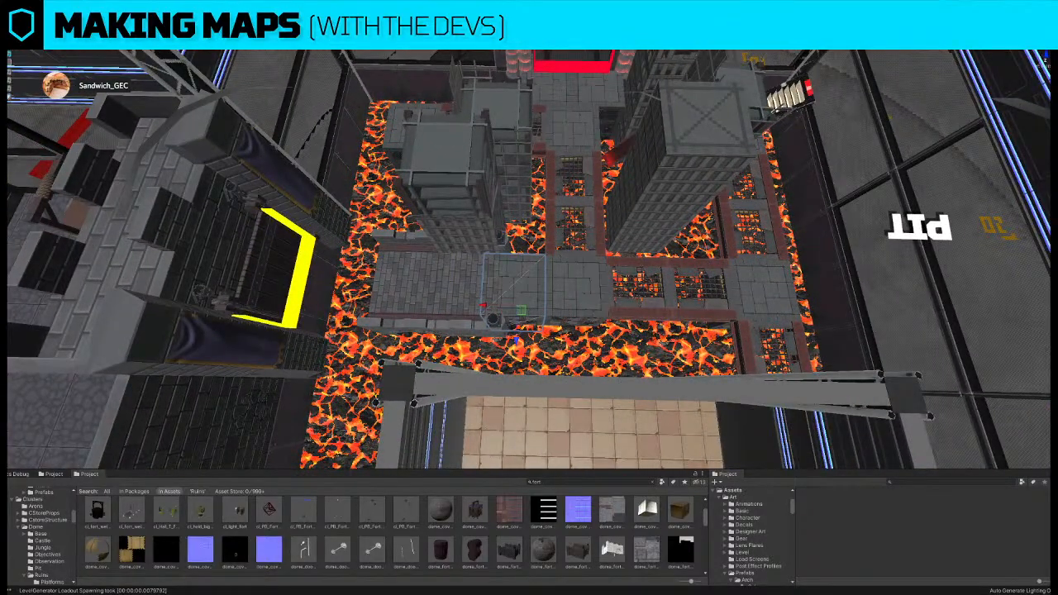
- Replace the duplicated block with a grated pit floor piece from Floors/Spawnable and reposition the fort walkway against it
click(8, 294)
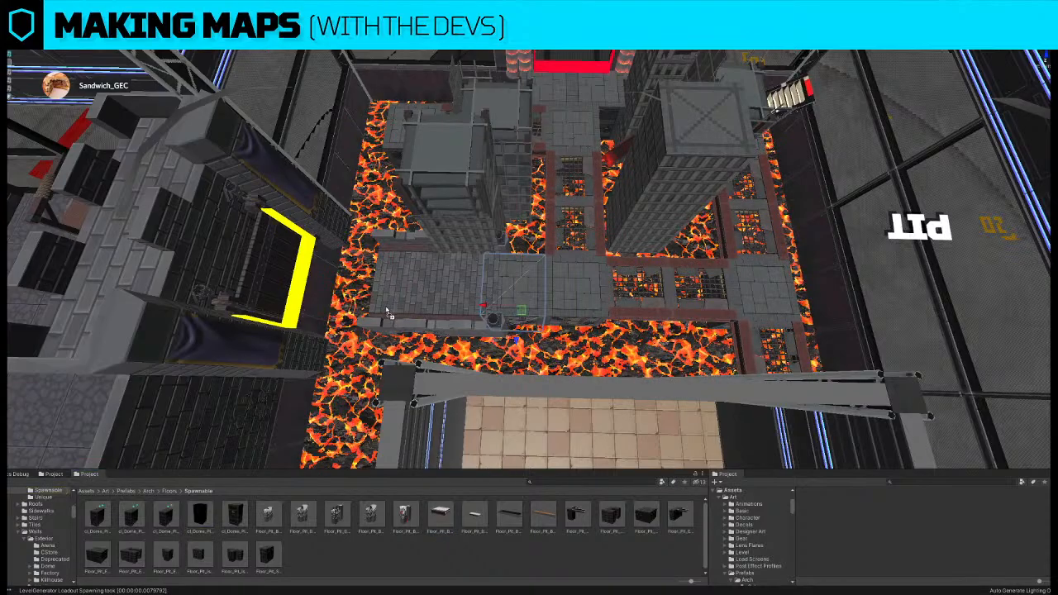
key(Delete)
click(533, 296)
key(f)
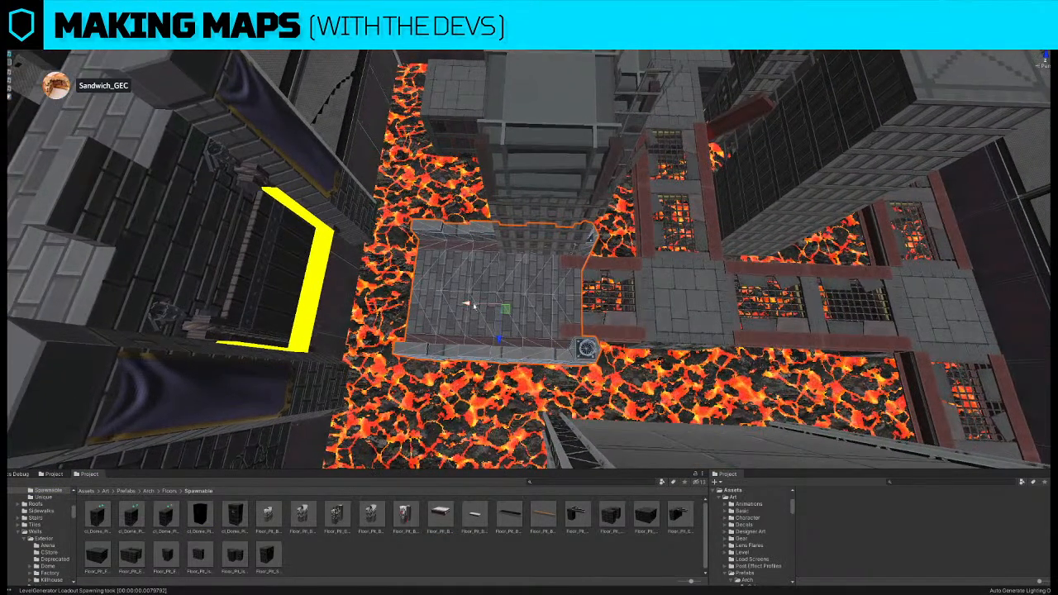
drag(472, 306, 448, 304)
- Rotate the central scaffold tower cluster and move it between the fort walkway and the pit's lower platforms
right_drag(488, 238, 533, 277)
click(512, 219)
key(e)
drag(529, 346, 426, 334)
key(w)
drag(545, 317, 520, 329)
right_drag(533, 277, 517, 303)
drag(500, 295, 683, 283)
right_drag(683, 283, 546, 306)
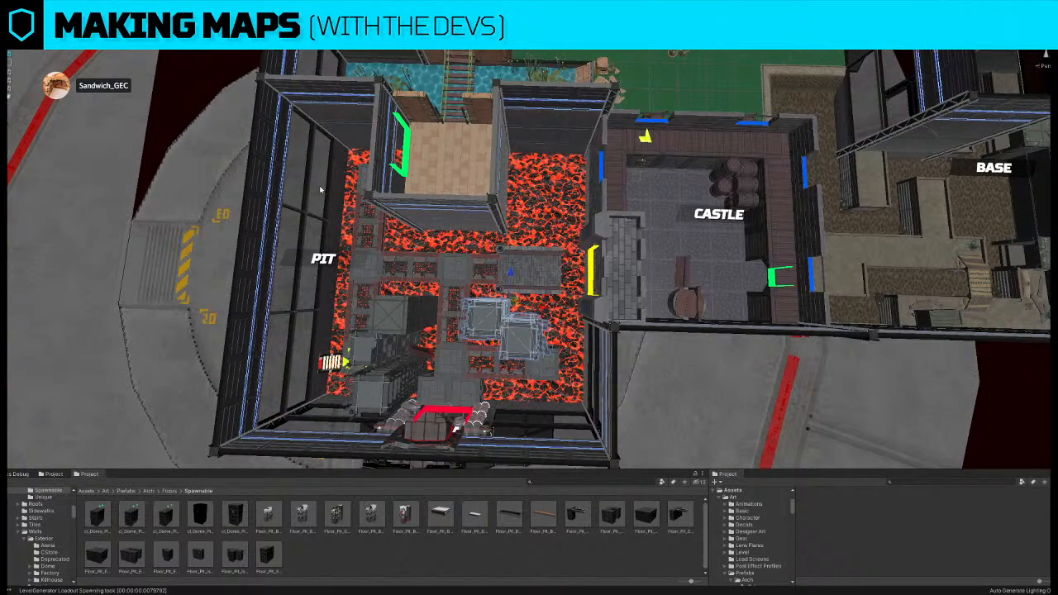
- Move the lightning-marked generator onto the castle's wooden walkway, between the two windows facing the jungle
right_drag(439, 253, 437, 247)
right_drag(511, 250, 507, 224)
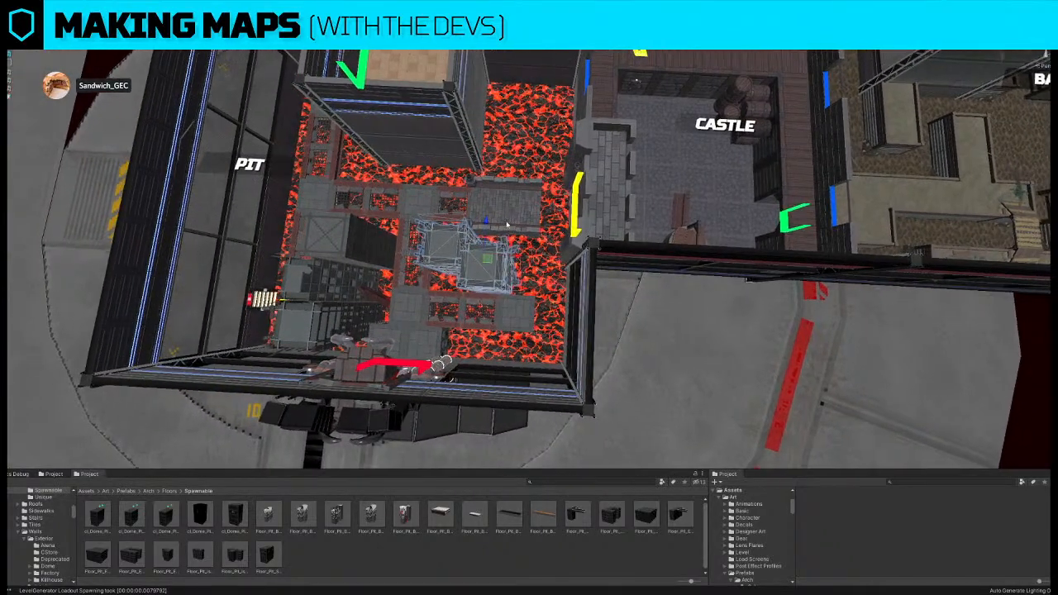
right_drag(531, 295, 583, 278)
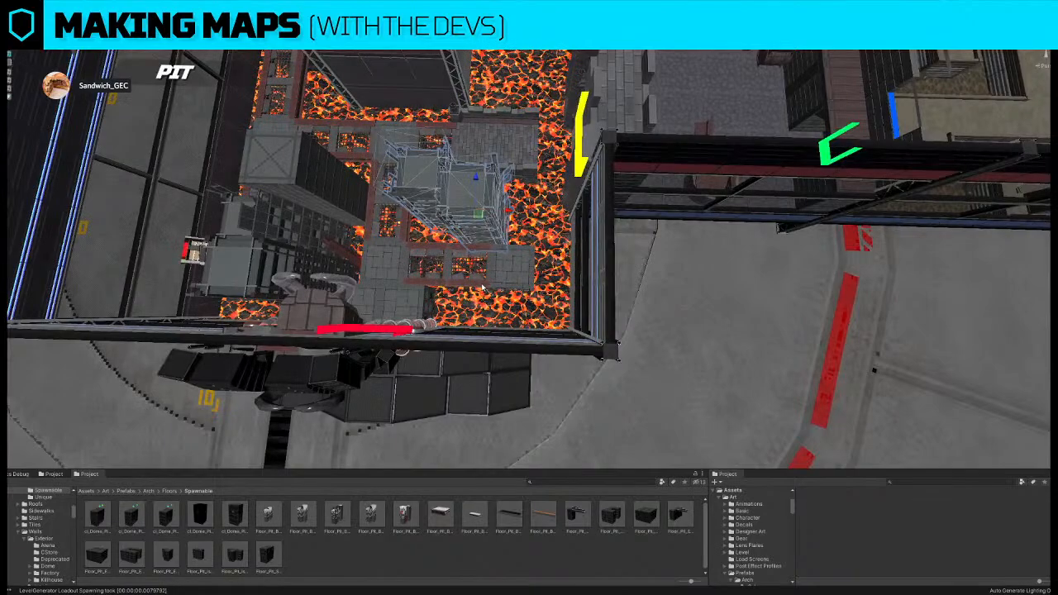
middle_drag(583, 278, 465, 459)
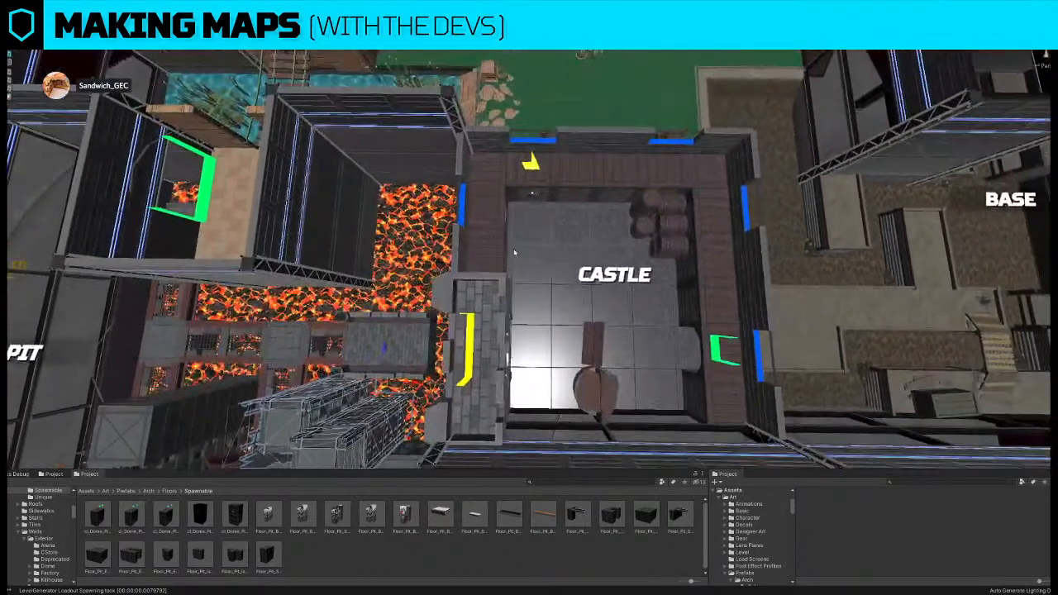
middle_drag(653, 364, 574, 284)
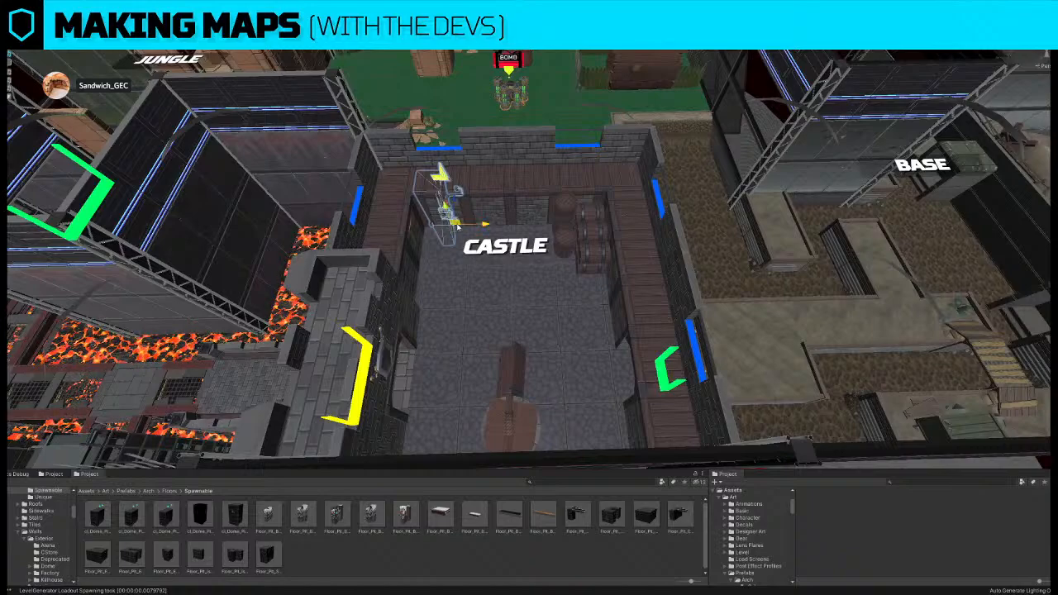
drag(484, 205, 519, 186)
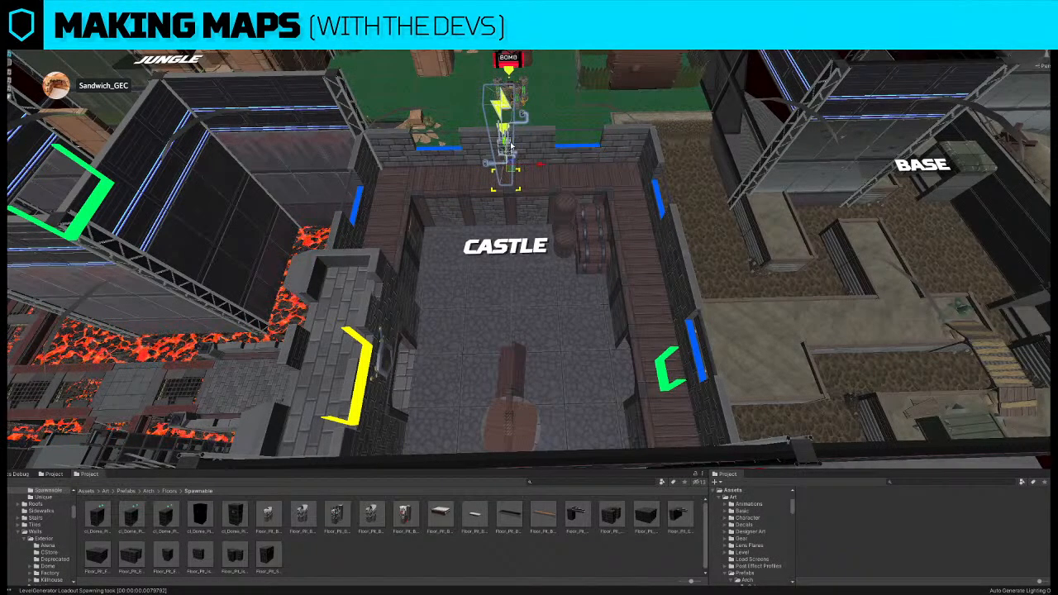
- Lower the tall bent pipe on the generator box to the height of the castle wall
right_drag(506, 144, 703, 124)
key(w)
key(w)
key(a)
right_drag(467, 236, 452, 135)
key(w)
right_drag(526, 240, 522, 243)
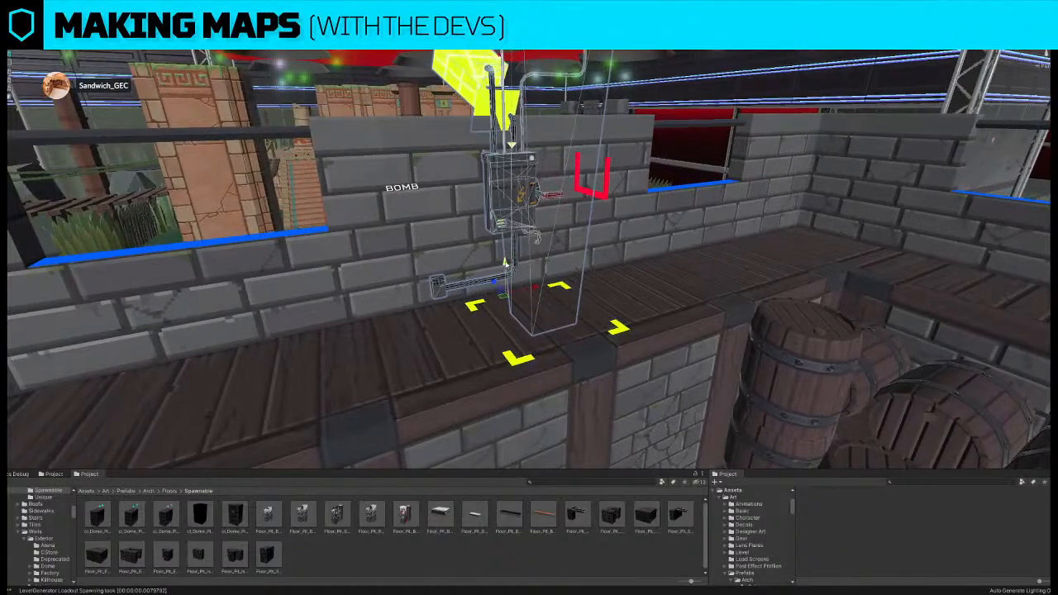
click(496, 80)
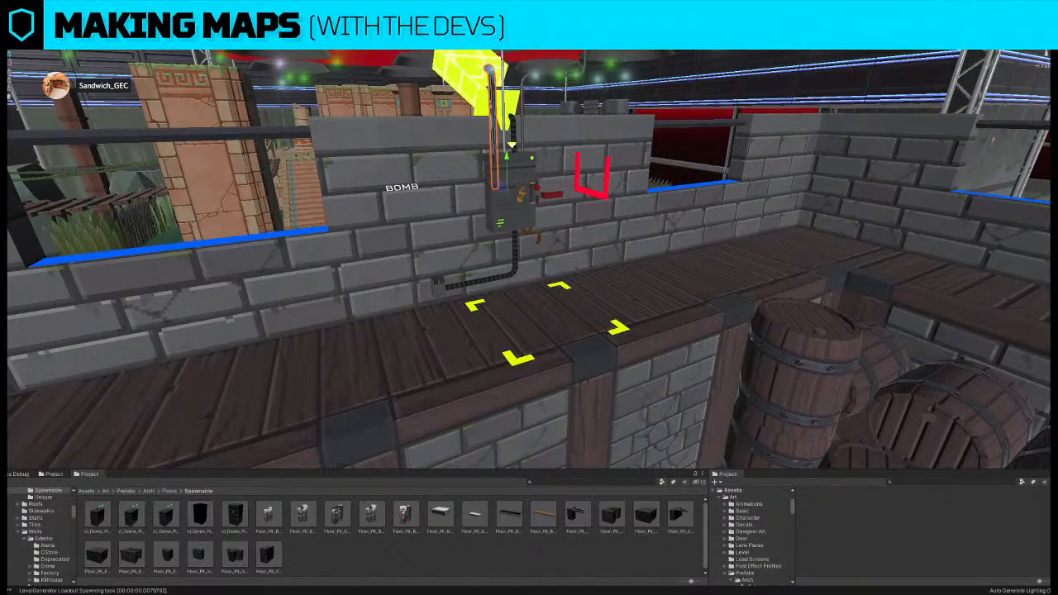
drag(510, 165, 507, 214)
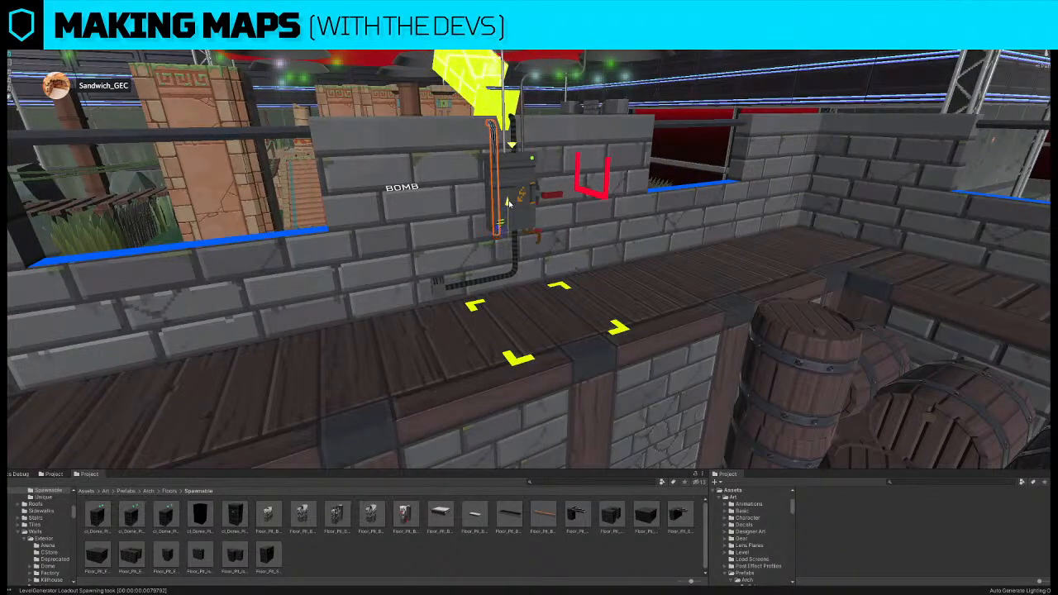
- Lower the generator's overhanging side conduit so it sits against the castle wall beside the box
click(504, 75)
right_drag(504, 76, 541, 160)
click(587, 63)
right_drag(516, 216, 515, 272)
drag(501, 161, 507, 293)
- Adjust the position of the second bent pipe behind the generator box
click(499, 105)
click(500, 104)
mouse_move(499, 104)
right_down()
mouse_move(499, 272)
mouse_move(487, 224)
right_up()
click(499, 271)
click(519, 264)
click(504, 239)
click(505, 238)
click(508, 274)
click(506, 258)
drag(489, 266, 490, 272)
- Reposition the tall thin vertical pipe on the generator box
right_drag(490, 272, 587, 258)
click(611, 243)
key(f)
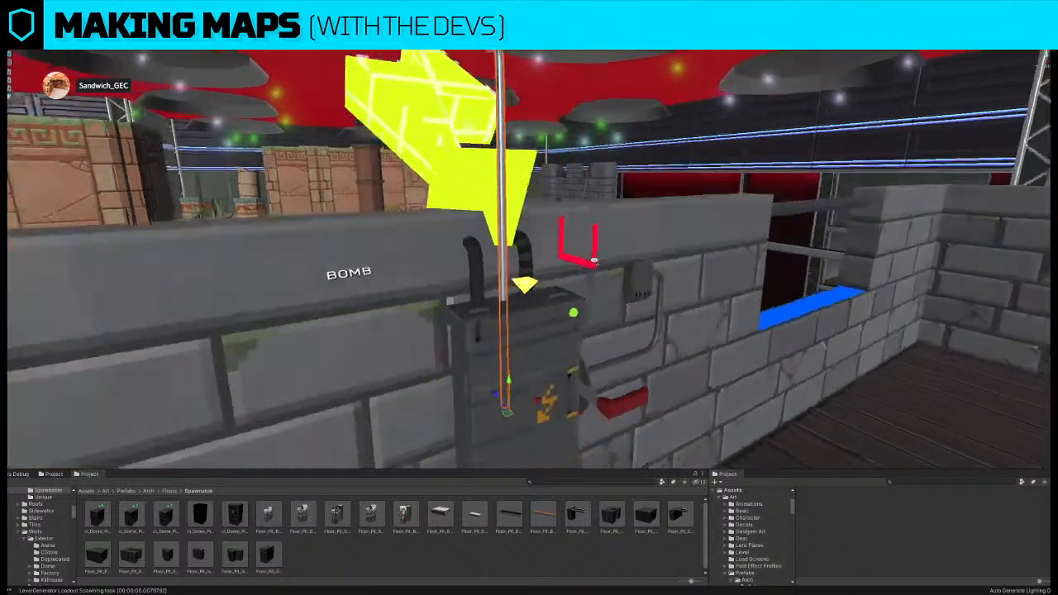
drag(498, 375, 733, 419)
key(e)
key(w)
drag(499, 393, 487, 237)
right_drag(488, 237, 568, 335)
click(541, 157)
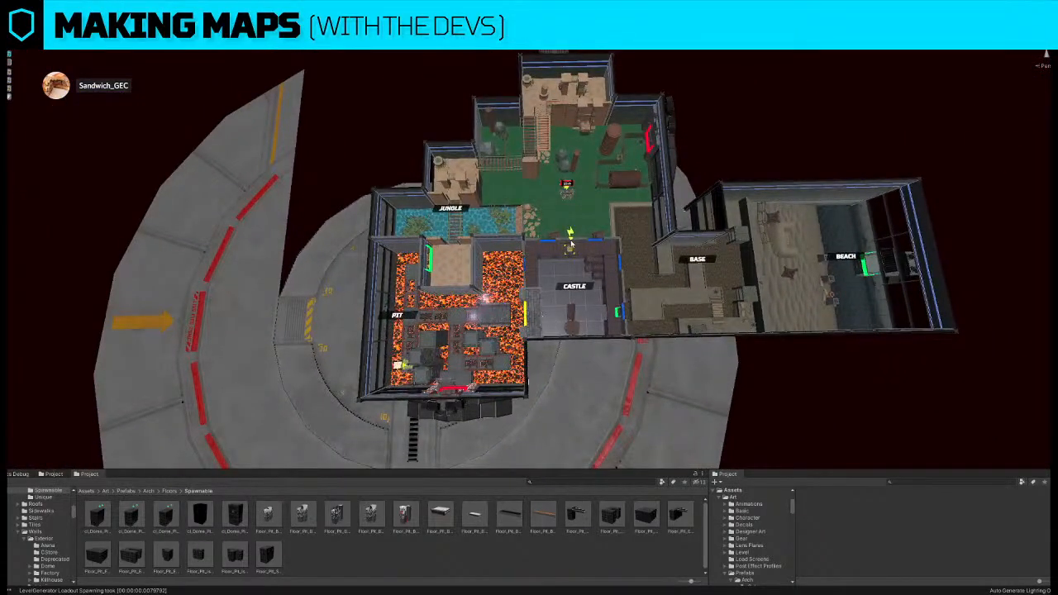
- Move the square platform in the base room's corner flush against the castle wall beneath the green doorway
right_drag(662, 288, 411, 242)
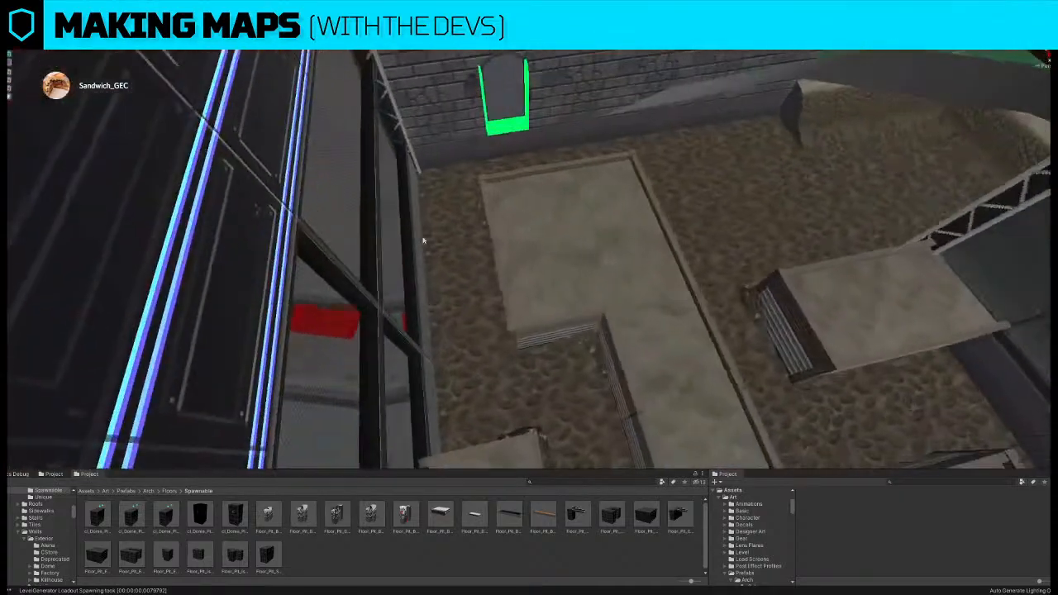
click(558, 213)
right_drag(557, 212, 544, 246)
right_drag(532, 339, 533, 392)
drag(521, 386, 487, 320)
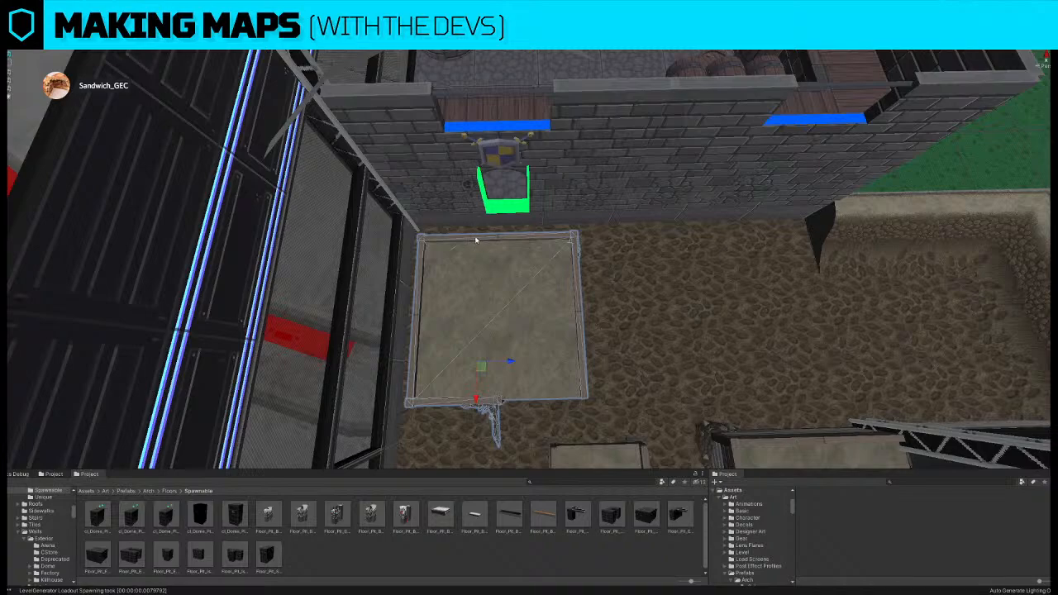
click(476, 239)
click(512, 297)
drag(492, 376, 457, 344)
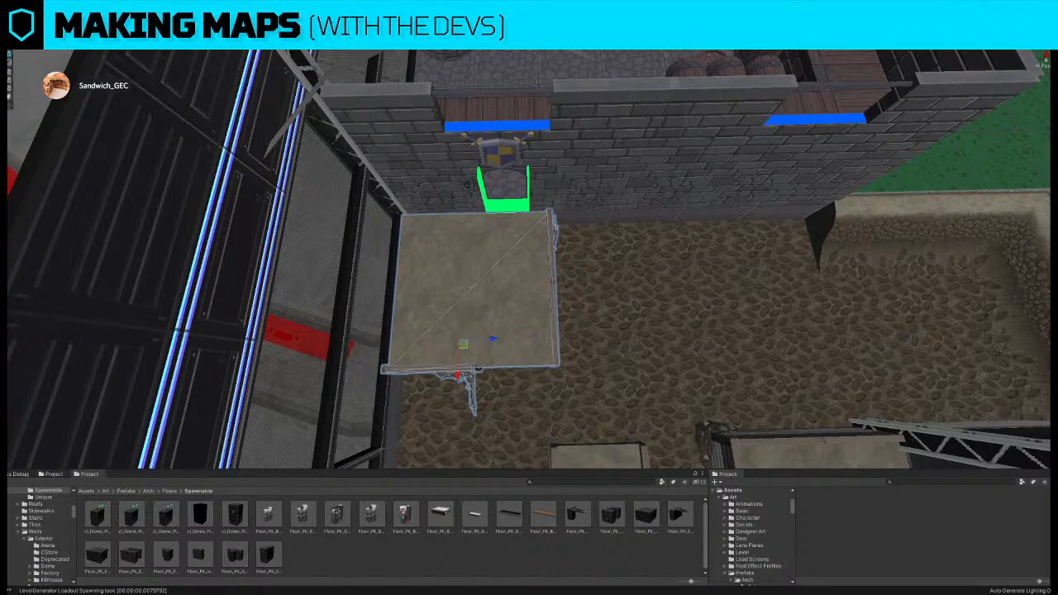
- Align the base room's corner platform flush with the castle wall and shift the rubble pile along its front edge
scroll(421, 279, up, 2)
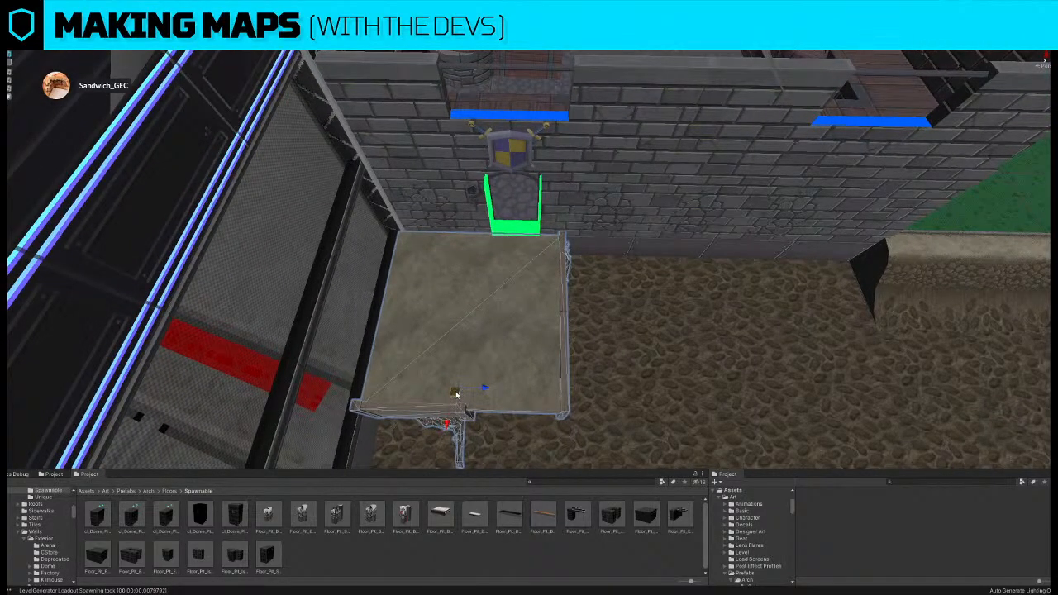
drag(456, 394, 458, 384)
mouse_move(465, 331)
right_down()
mouse_move(466, 295)
mouse_move(453, 325)
right_up()
click(440, 367)
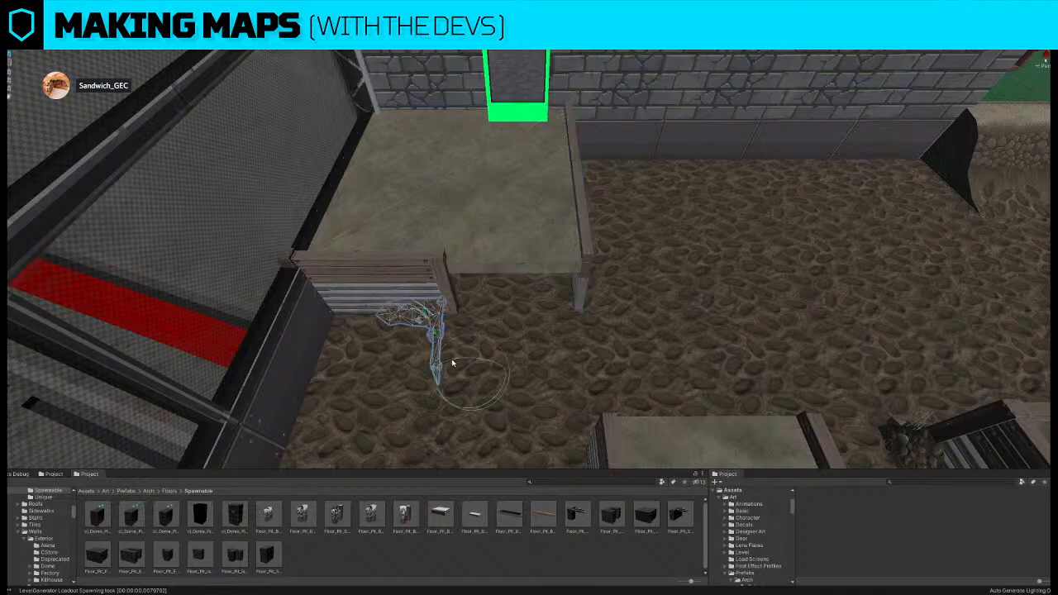
drag(452, 404, 552, 405)
key(w)
drag(505, 374, 411, 371)
- Extend the plank and corrugated metal wall across the rest of the corner platform's front edge
click(414, 264)
drag(421, 313, 486, 327)
click(490, 326)
mouse_move(502, 314)
right_down()
mouse_move(513, 307)
mouse_move(515, 333)
mouse_move(522, 316)
right_up()
scroll(522, 315, up, 3)
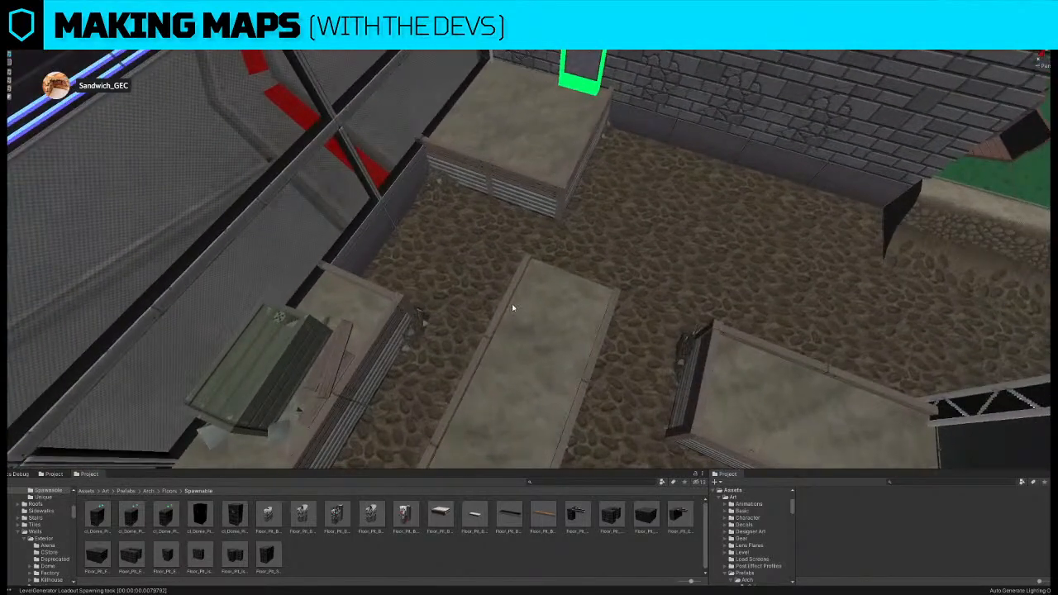
- Rotate a wall panel from the central walkway's side and fit it across the walkway's end facing the castle
click(502, 308)
click(606, 336)
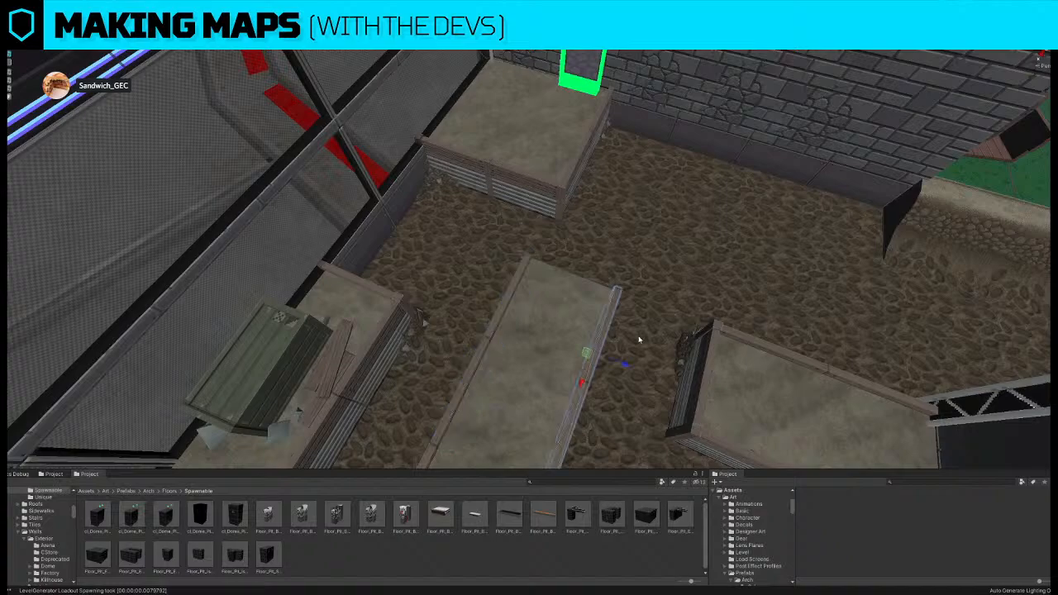
right_drag(638, 338, 669, 327)
click(669, 327)
drag(649, 344, 425, 339)
key(e)
key(w)
drag(534, 306, 541, 291)
- Place the wooden post at the opposite corner of the central walkway's end wall
scroll(549, 279, up, 4)
click(627, 316)
right_drag(627, 317, 670, 332)
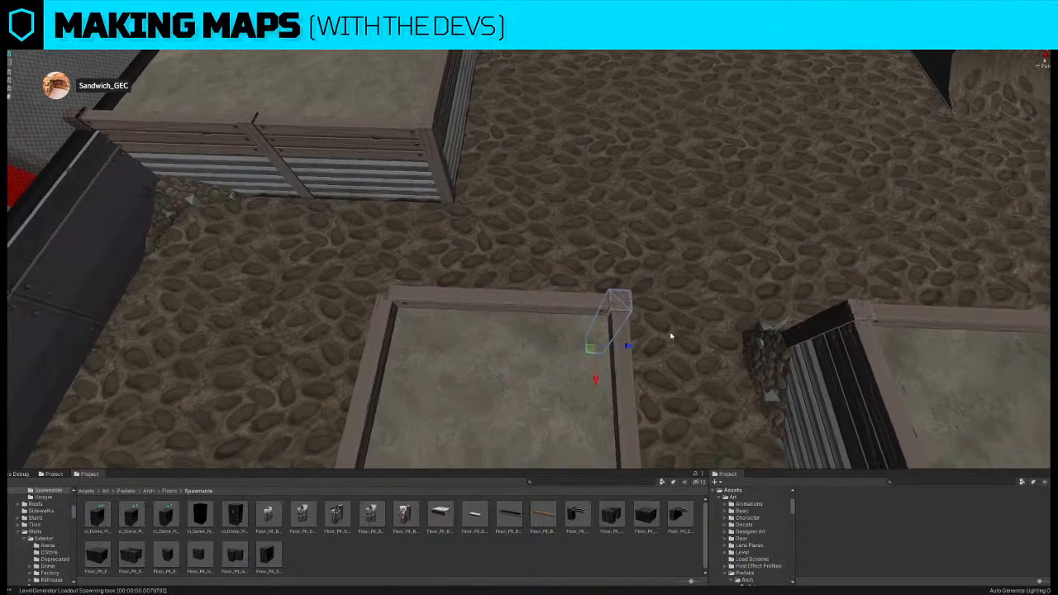
drag(626, 350, 455, 340)
scroll(481, 322, down, 5)
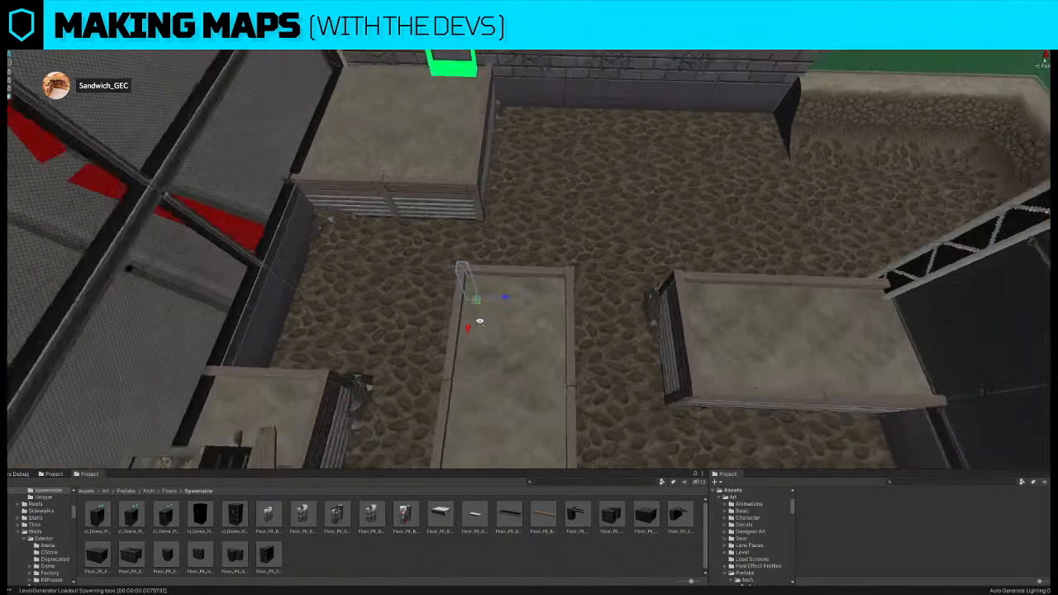
- Place a rotated sloped stone bank along the open side of the corner platform beneath the green doorway
right_drag(533, 324, 428, 298)
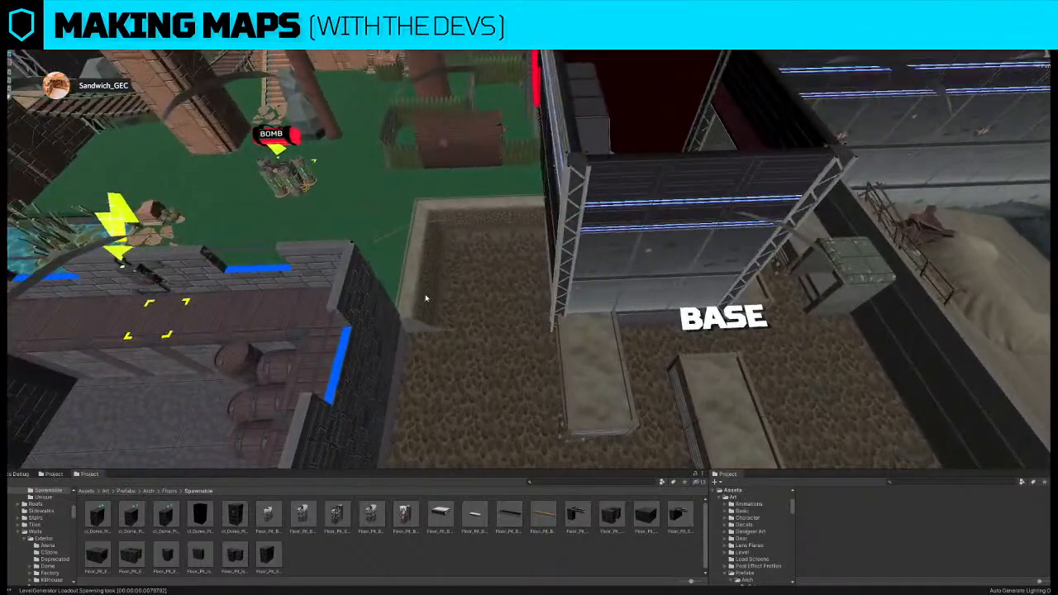
right_drag(520, 283, 270, 320)
drag(645, 251, 642, 291)
key(e)
key(w)
drag(479, 265, 452, 276)
mouse_move(550, 271)
right_down()
mouse_move(410, 221)
mouse_move(540, 256)
right_up()
drag(534, 313, 494, 291)
- Delete the plank wall panel on the corner platform's side beside the stone bank
click(534, 274)
right_drag(527, 267, 589, 290)
key(Delete)
- Duplicate the corner platform's front wall panel and place the copy across the end of the stone bank
right_drag(525, 288, 514, 314)
click(563, 279)
key(ctrl+d)
drag(512, 316, 658, 305)
right_drag(658, 306, 583, 300)
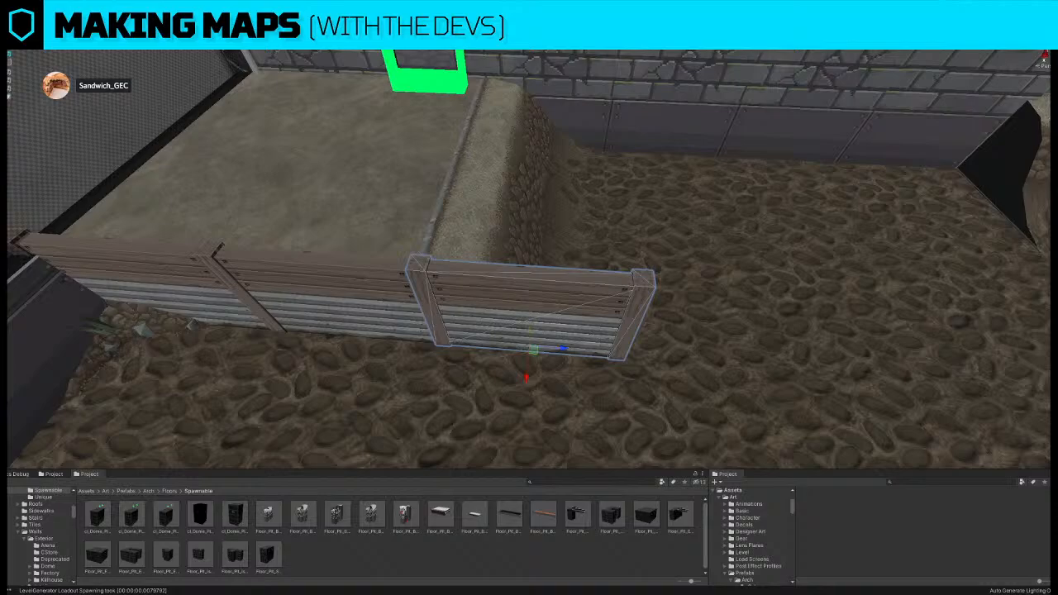
- Examine how the added wall panel lines up with the neighbouring panels and the stone bank
click(534, 304)
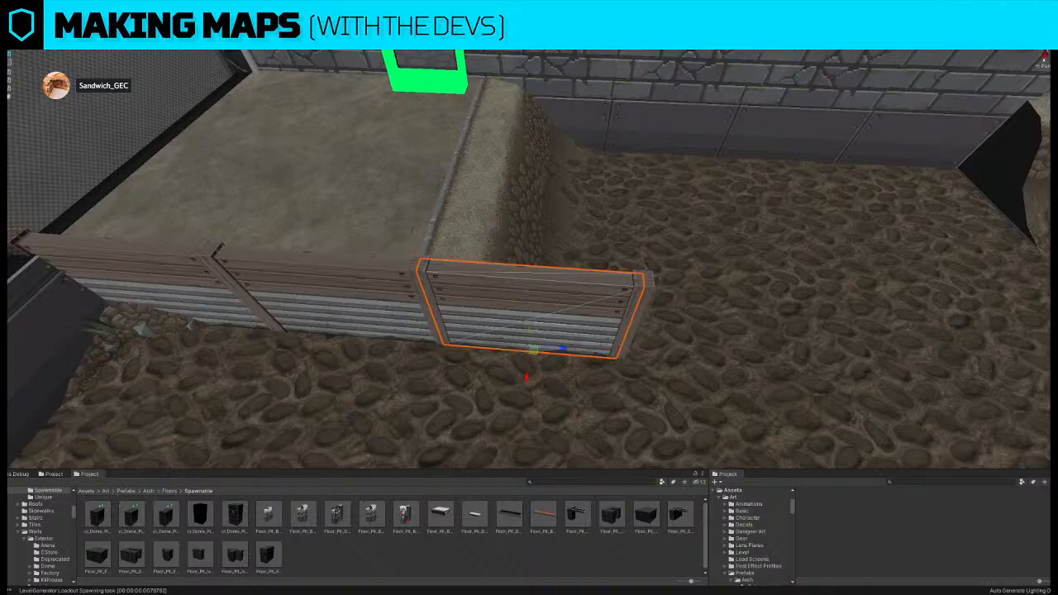
click(533, 306)
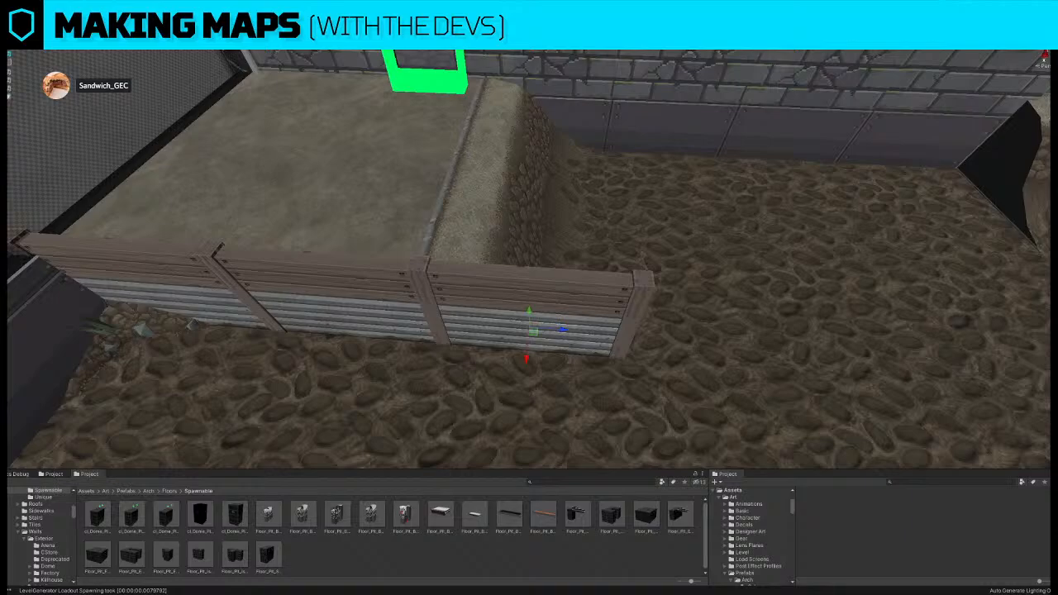
alt+drag(632, 277, 617, 184)
click(617, 184)
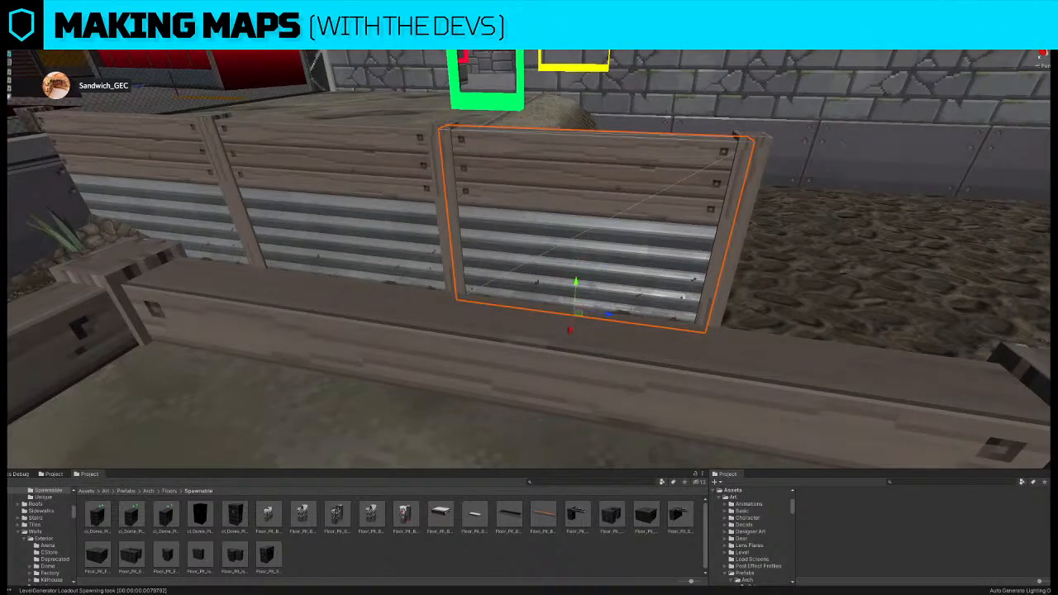
click(579, 267)
click(584, 175)
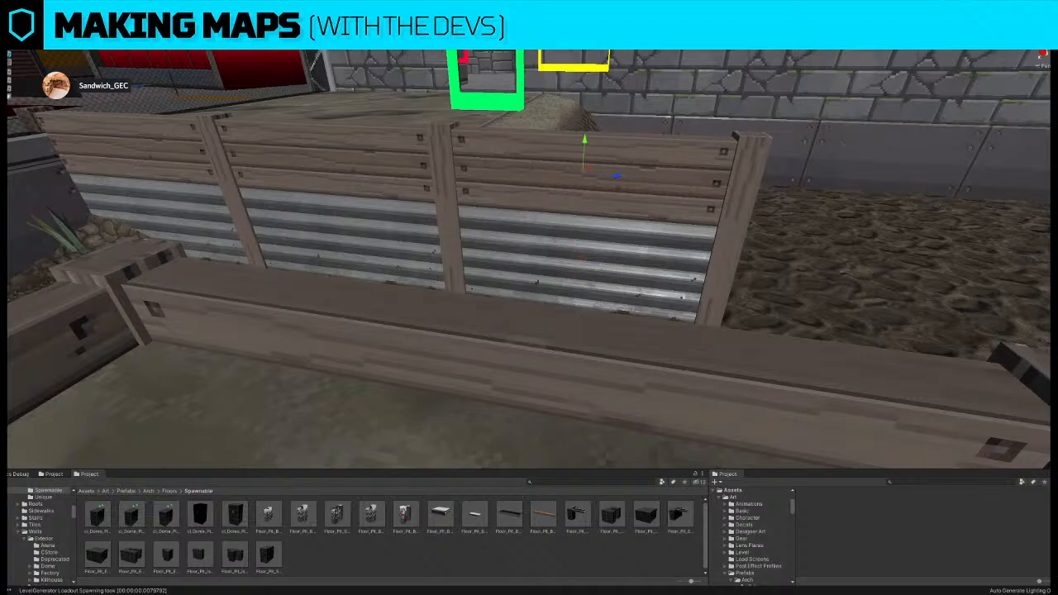
alt+drag(502, 161, 498, 236)
right_drag(498, 236, 497, 233)
click(533, 265)
right_drag(532, 264, 495, 290)
- Delete the wall panel at the central walkway's end facing the castle
click(547, 252)
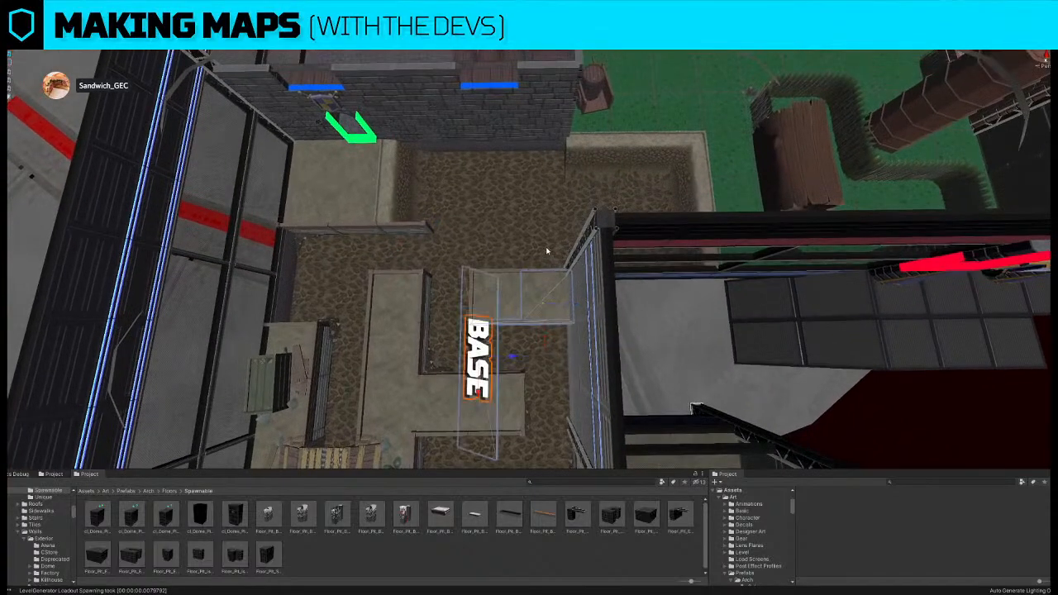
click(514, 286)
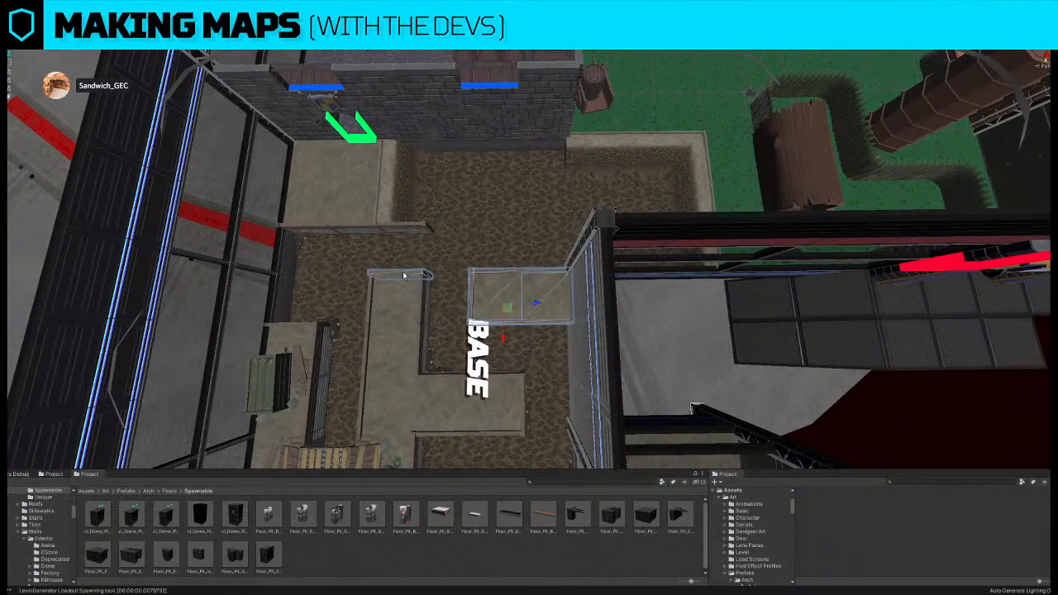
click(408, 274)
right_drag(408, 274, 482, 281)
key(Delete)
- Place a rotated full-height wall panel flush across the open end of the central walkway
click(833, 406)
scroll(833, 408, down, 6)
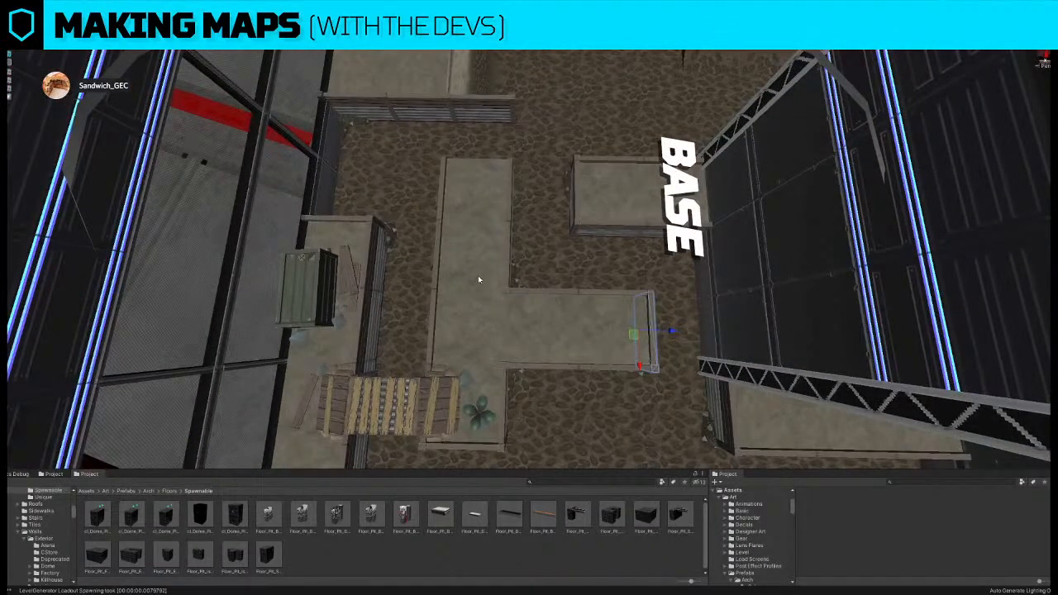
click(478, 280)
click(471, 313)
click(474, 318)
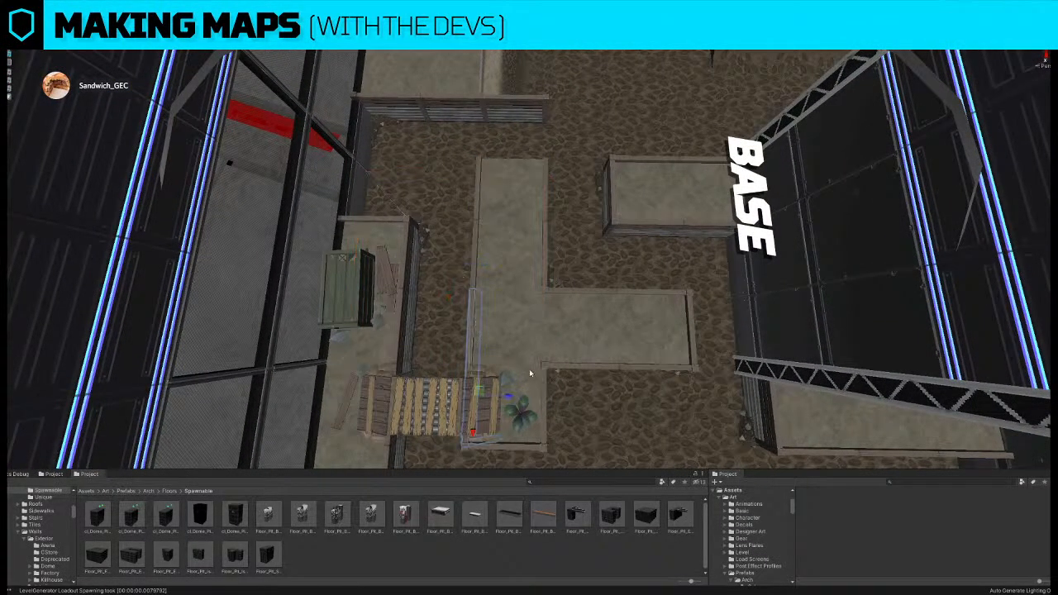
drag(544, 392, 513, 159)
key(e)
drag(494, 195, 609, 211)
key(w)
right_drag(610, 212, 580, 196)
key(w)
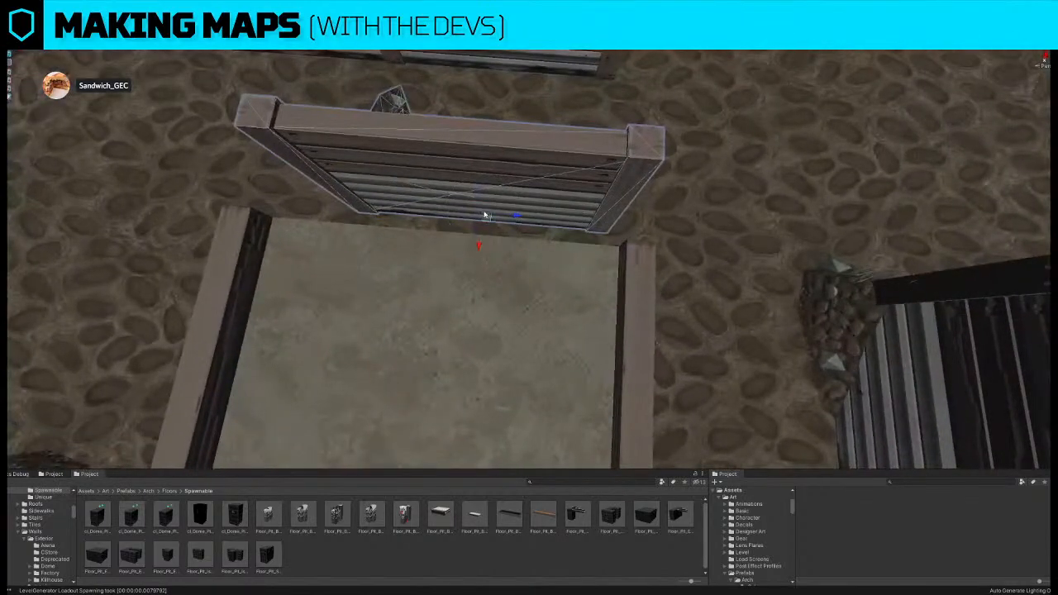
drag(482, 217, 477, 254)
right_drag(384, 166, 497, 237)
click(480, 234)
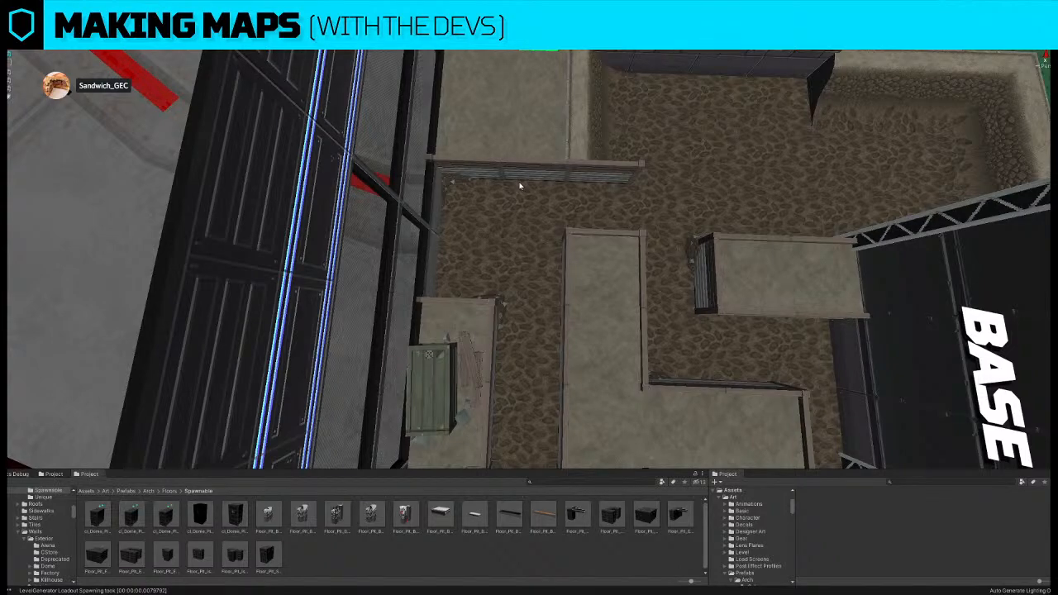
- Try out bank clusters from the Dome Base prefabs beside the castle wall
right_drag(508, 179, 568, 237)
click(559, 244)
click(705, 239)
click(544, 231)
drag(588, 216, 516, 368)
drag(399, 563, 381, 312)
drag(340, 576, 375, 317)
key(Delete)
- Replace the L-shaped bank by the castle wall with a single corner piece from the Floors Unique prefabs
right_drag(434, 376, 566, 250)
click(568, 248)
drag(559, 216, 585, 276)
click(584, 278)
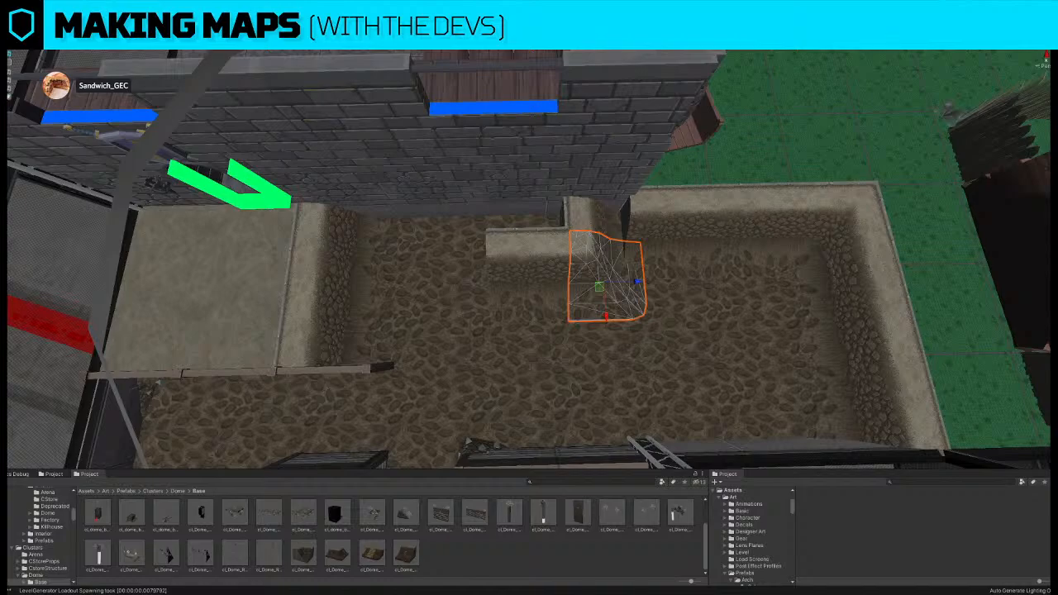
key(alt+s)
click(512, 270)
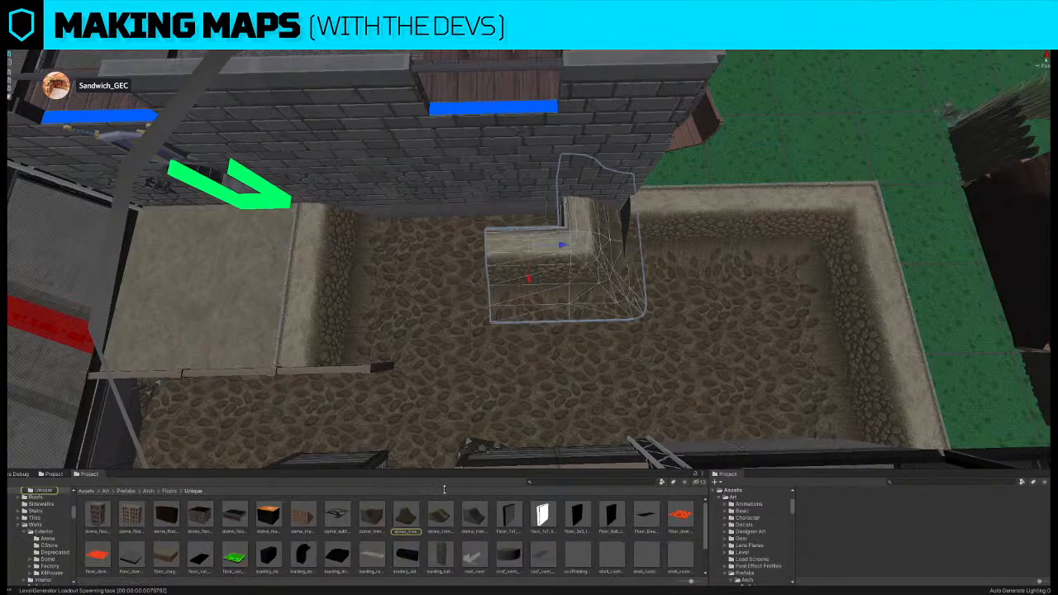
drag(412, 524, 369, 292)
key(Delete)
- Rotate the corner bank piece and lower it into place at the end of the trench bank beside the castle
click(545, 239)
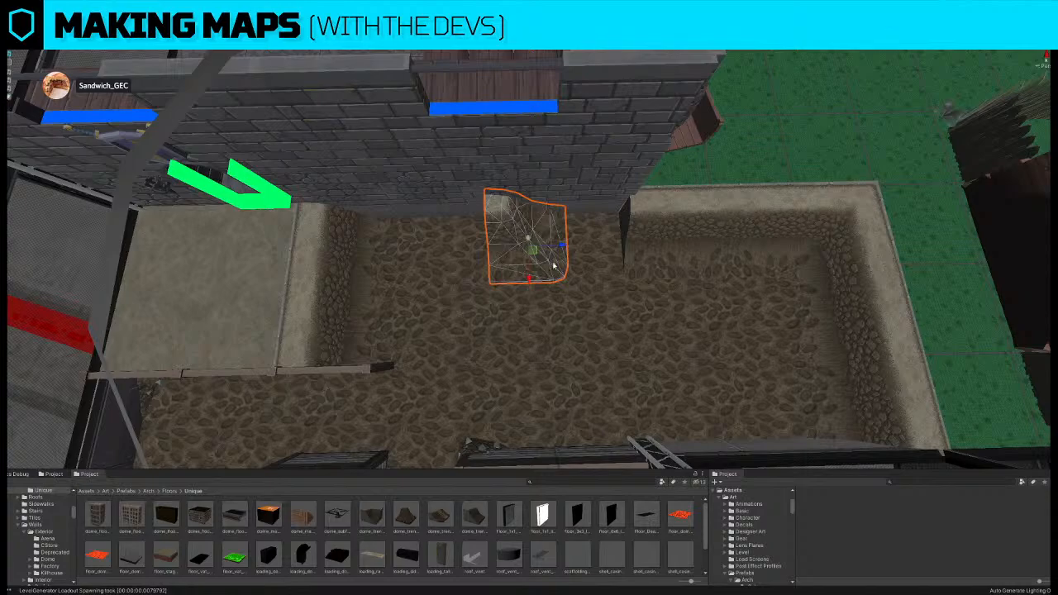
key(e)
ctrl+drag(557, 265, 625, 248)
key(w)
right_drag(626, 248, 577, 136)
key(w)
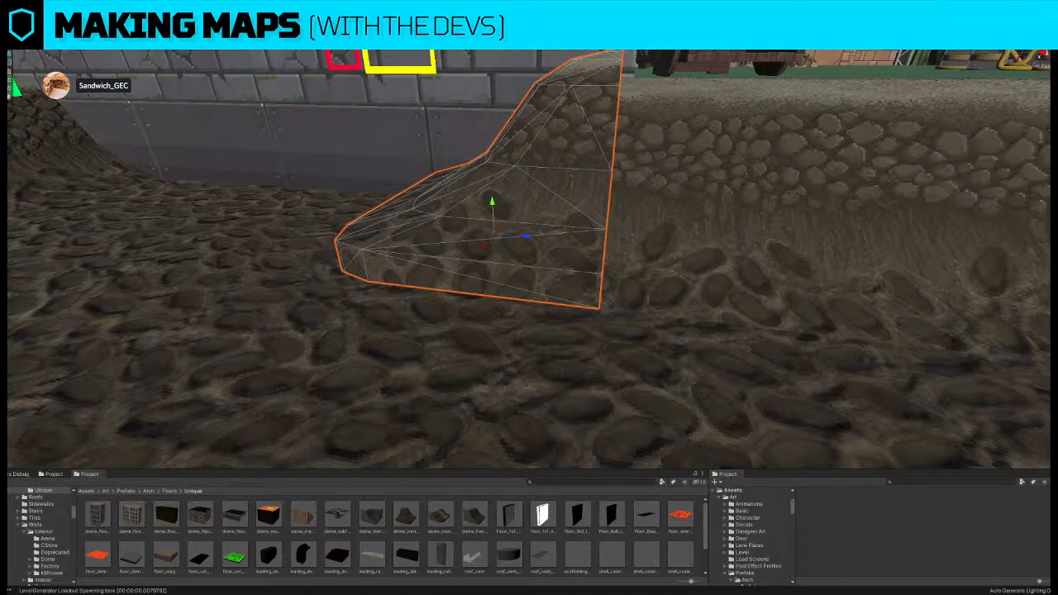
drag(493, 203, 494, 229)
key(a)
right_drag(496, 230, 585, 287)
key(s)
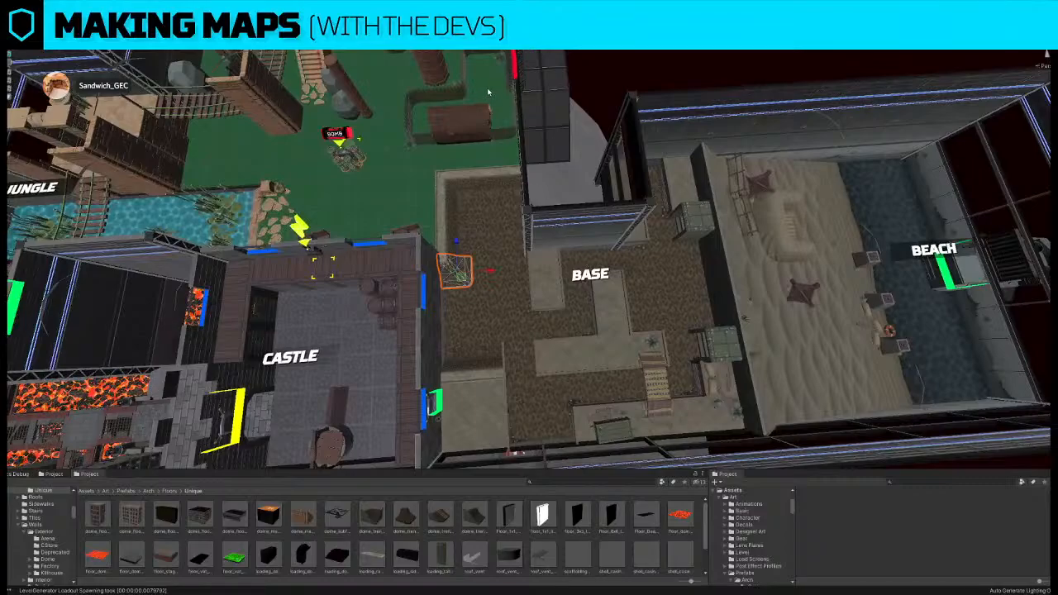
- Move the bomb and its bush under the jungle's rope bridge beside the stone tower
click(487, 132)
key(w)
right_drag(486, 132, 548, 232)
key(s)
mouse_move(549, 231)
mouse_down()
mouse_move(512, 233)
mouse_move(534, 233)
mouse_up()
middle_drag(435, 303, 522, 199)
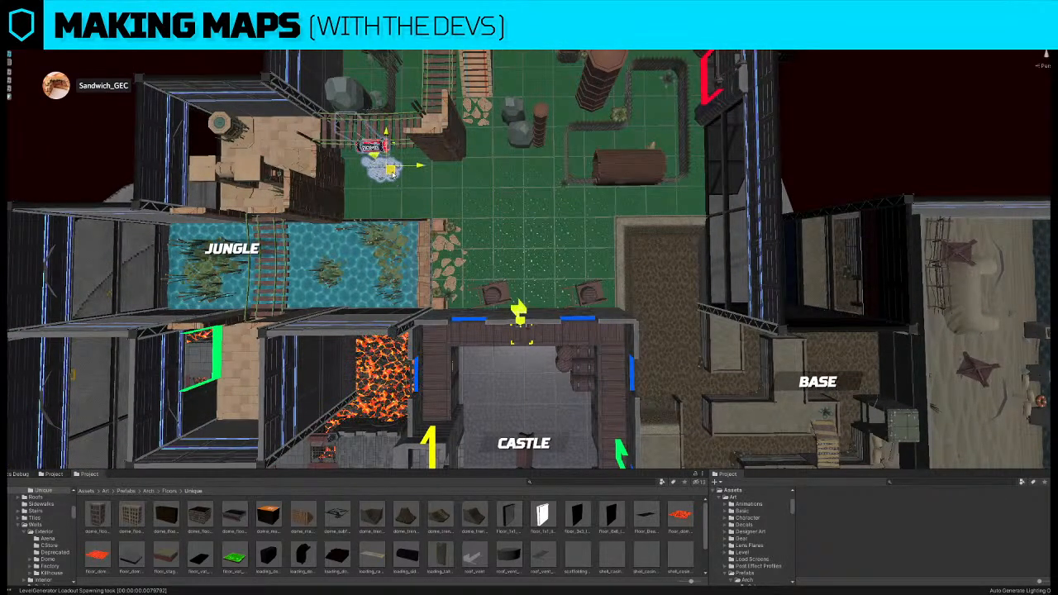
middle_drag(392, 167, 461, 248)
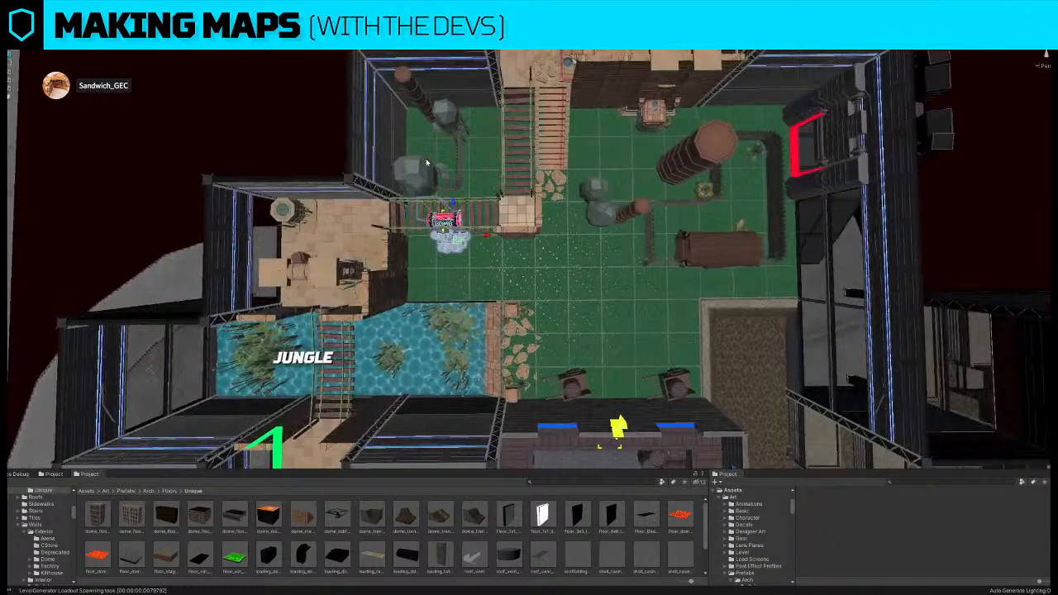
- Delete the unwanted piece in the pit's far corner and select the grated walkway segment there
scroll(467, 197, down, 10)
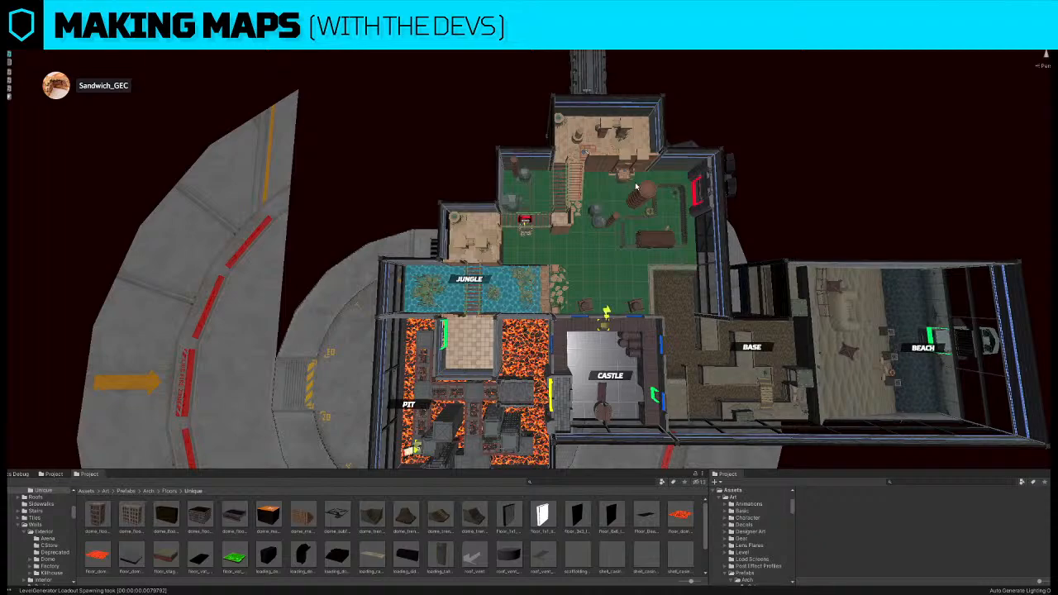
middle_drag(756, 260, 664, 172)
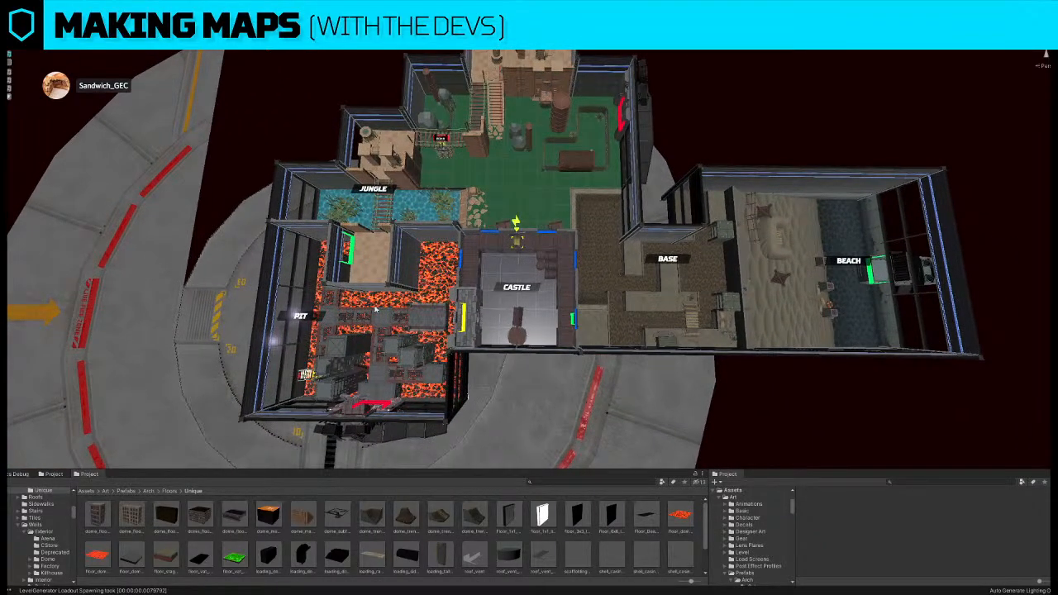
key(a)
right_drag(459, 304, 558, 184)
key(w)
key(w)
key(Delete)
click(515, 212)
- Search the project assets for "ramp" and "pit", and add the Pit door piece with a platform and stairs to the pit
key(w)
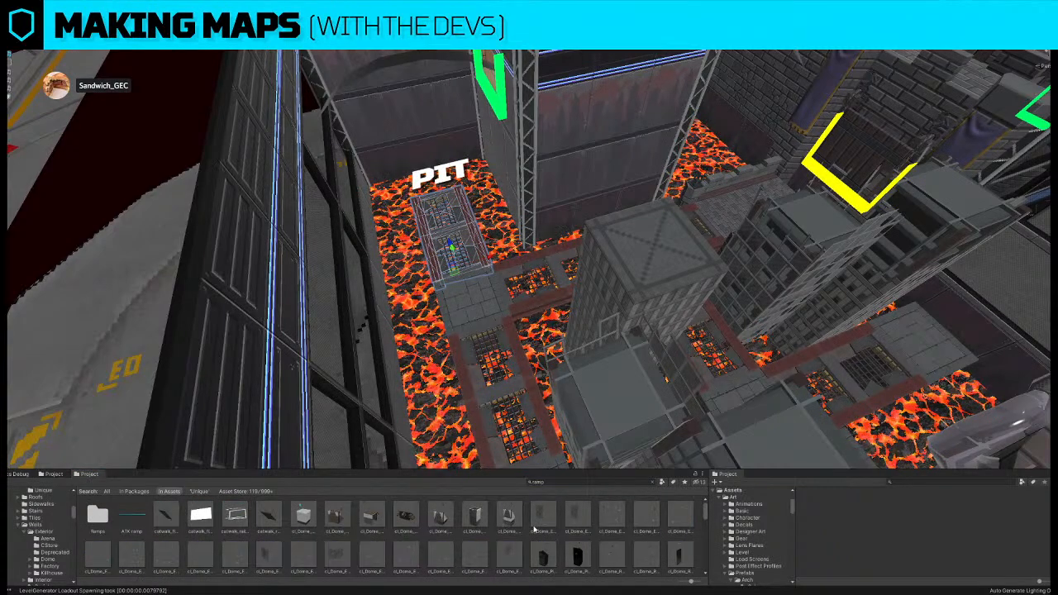
scroll(535, 530, down, 2)
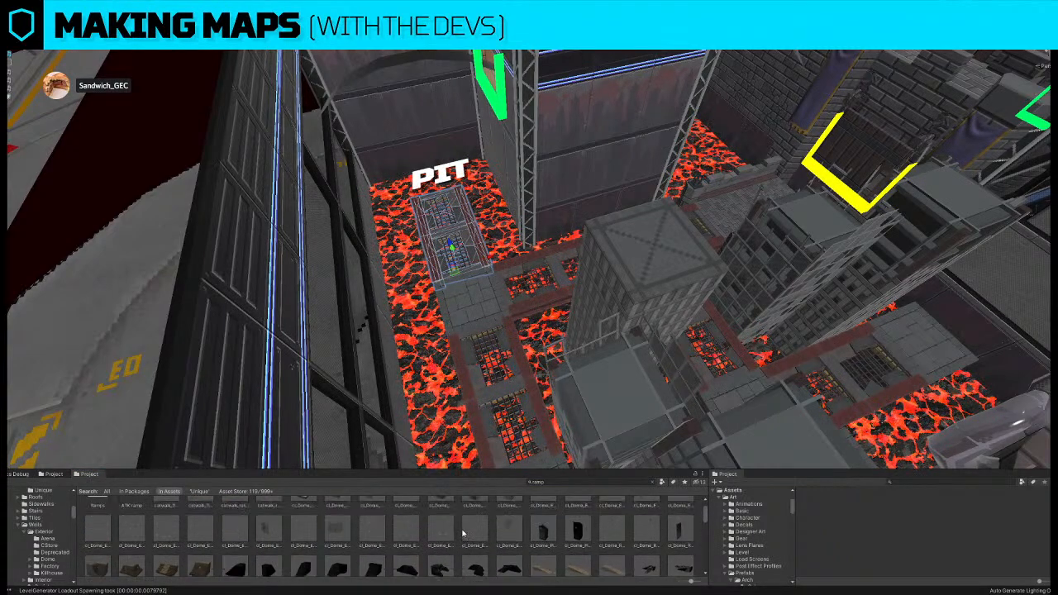
scroll(273, 534, down, 1)
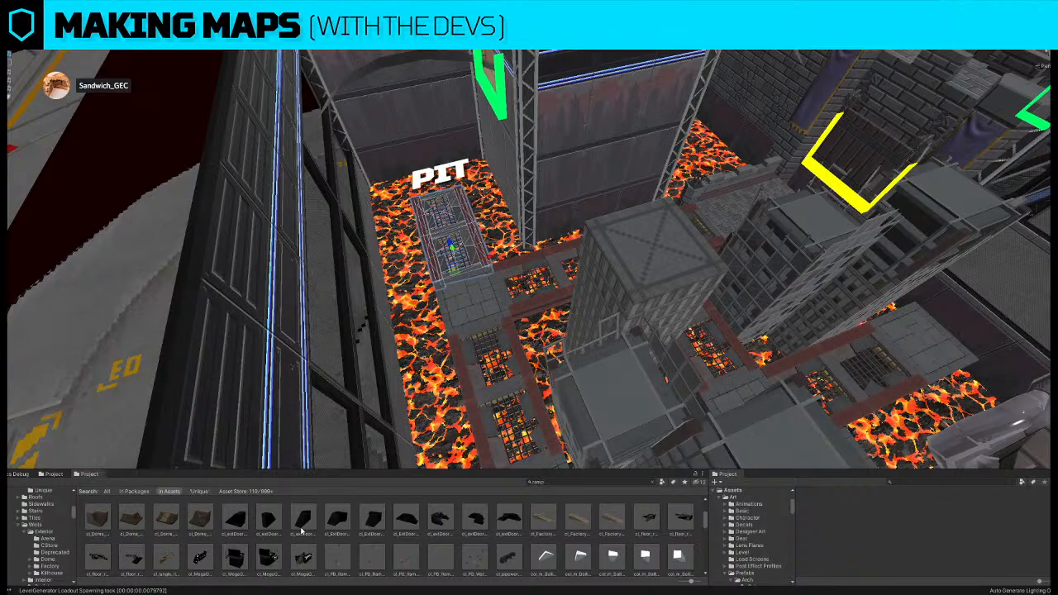
scroll(260, 535, up, 3)
double_click(565, 484)
text(pit)
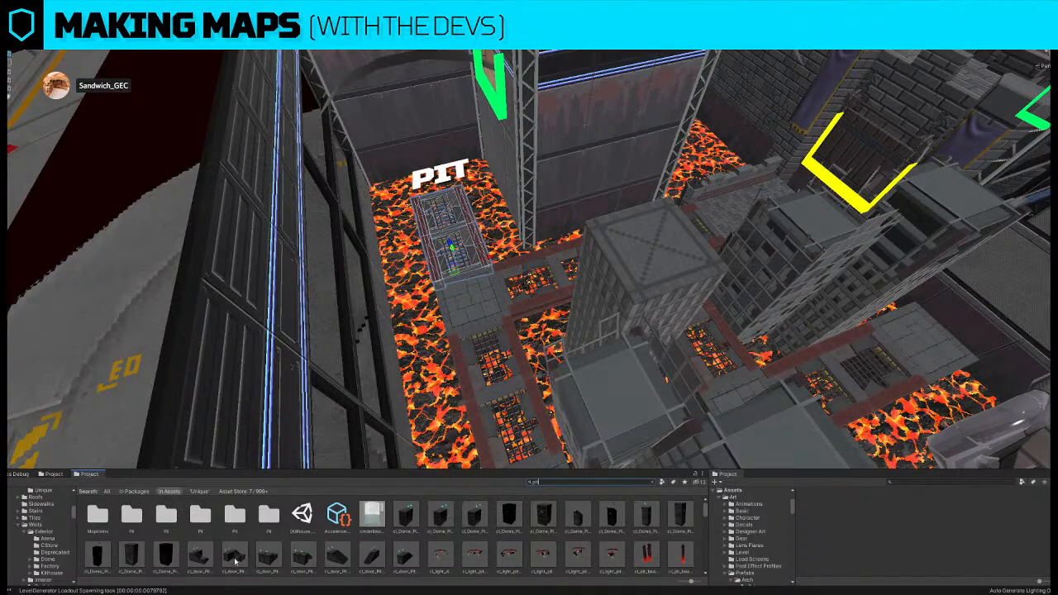
drag(201, 559, 390, 309)
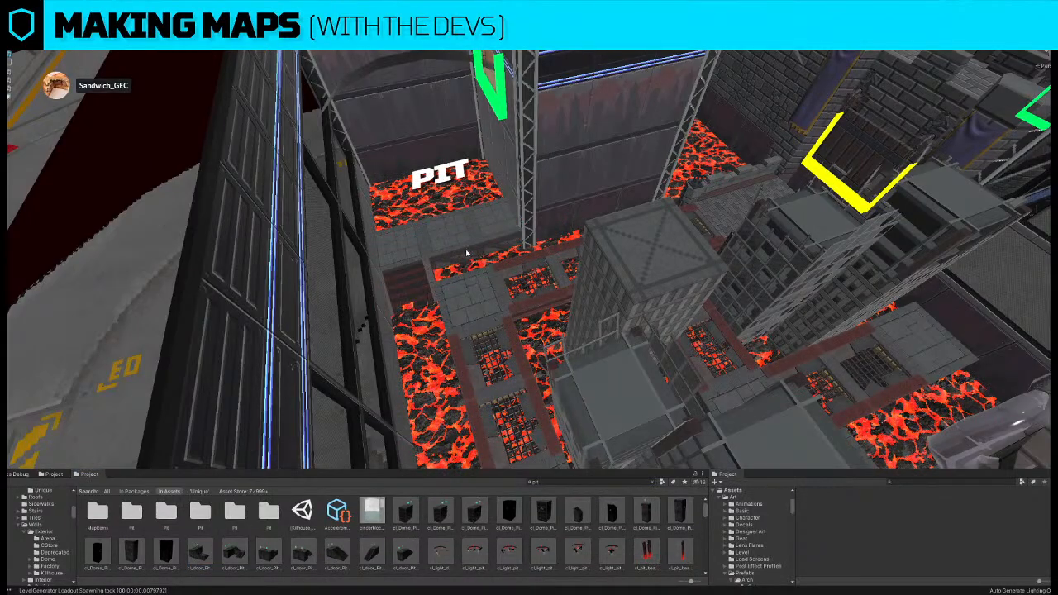
- Position the stair and platform piece in the pit's far corner so it serves the green doorway
click(466, 253)
right_drag(466, 253, 449, 312)
drag(447, 311, 428, 218)
right_drag(429, 218, 506, 312)
drag(505, 312, 506, 258)
- Rotate the grated walkway segment and position it between the new stair platform and the pit's tiled walkway
click(9, 55)
right_drag(515, 276, 635, 330)
click(635, 327)
key(e)
drag(588, 359, 697, 369)
key(w)
drag(592, 331, 539, 291)
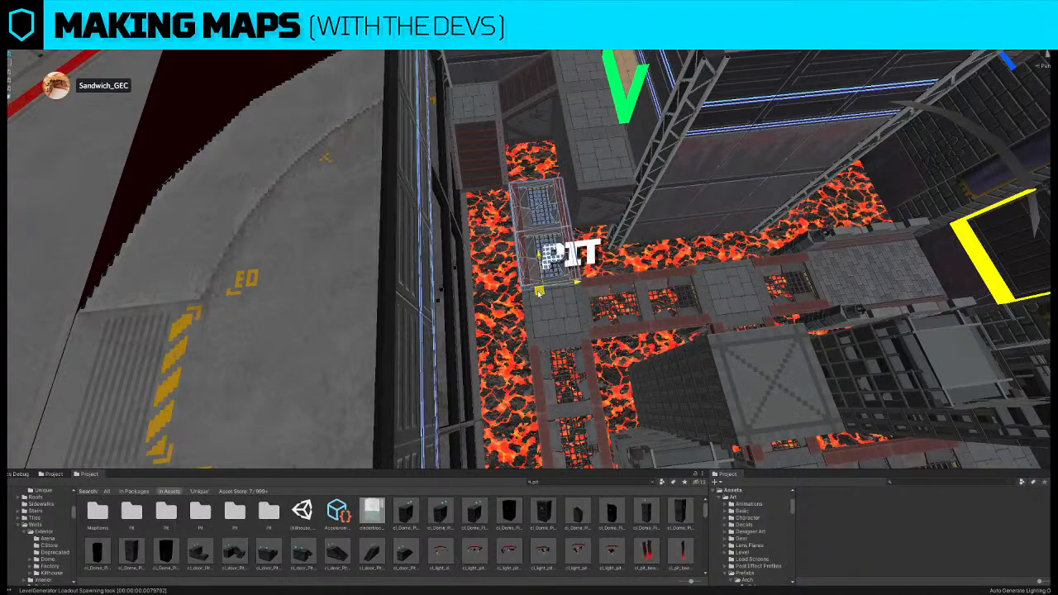
click(555, 325)
right_drag(554, 325, 544, 327)
drag(543, 327, 499, 265)
right_drag(500, 269, 529, 336)
key(s)
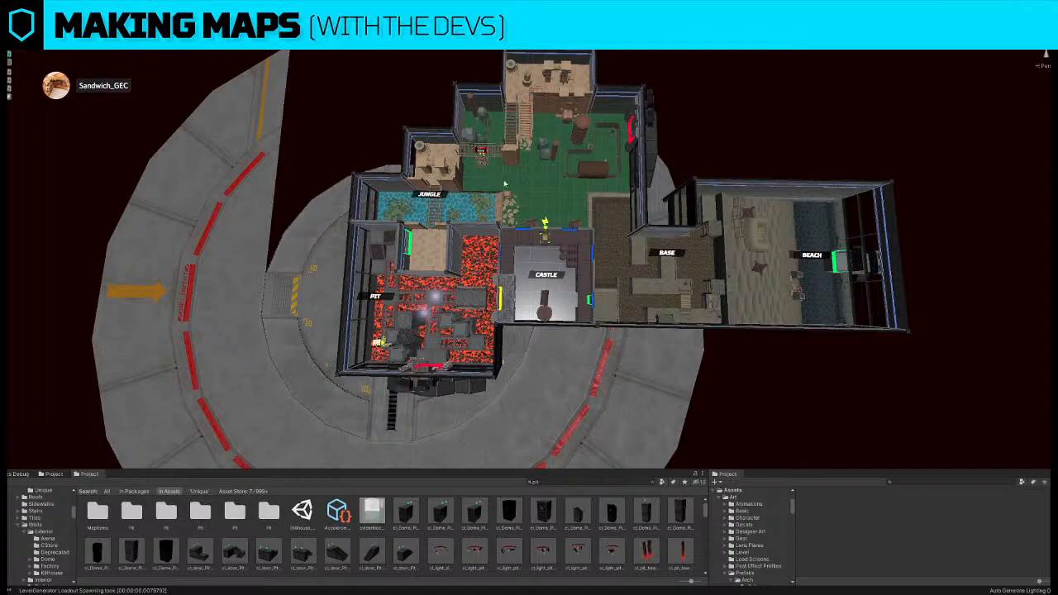
scroll(546, 152, up, 5)
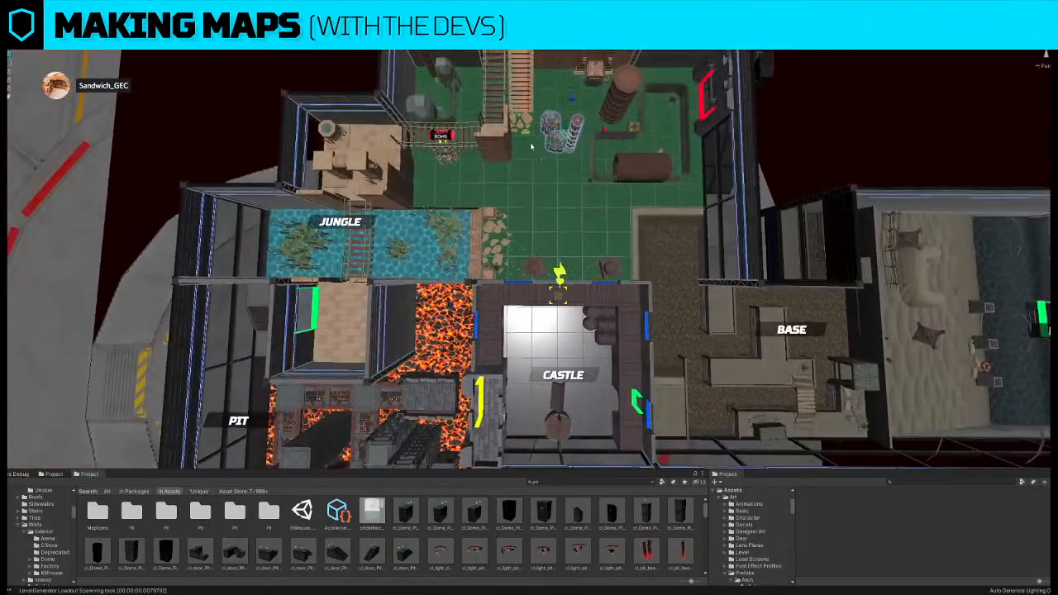
- Move the rocks-and-log group in the jungle toward the castle wall and ready it for rotation
drag(568, 131, 598, 213)
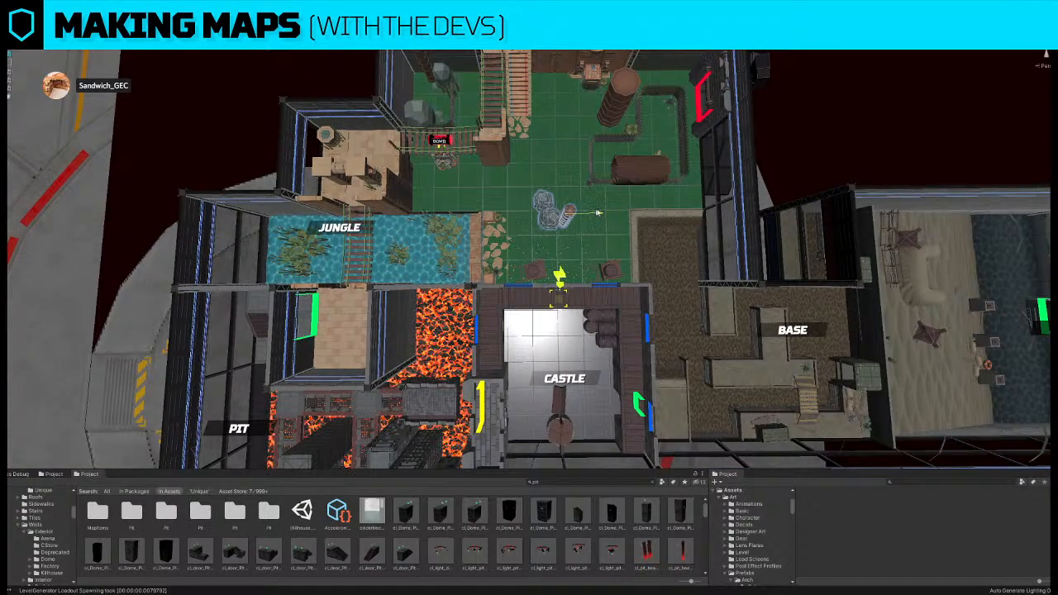
scroll(594, 212, down, 1)
middle_drag(594, 213, 549, 216)
key(e)
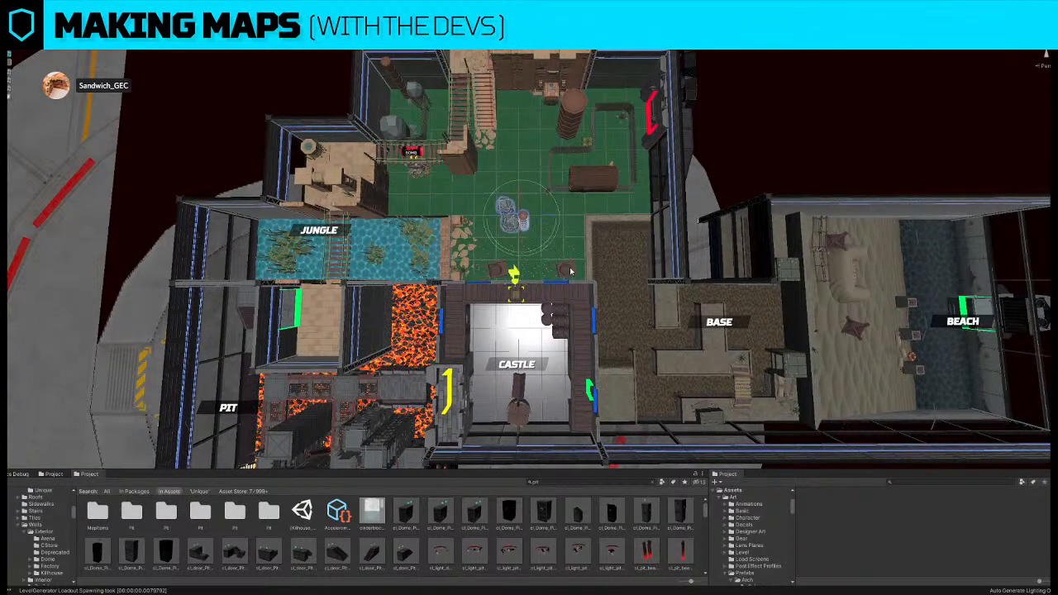
- Delete the barrel cart nearest the jungle's stepping stones, beside the castle's jungle-side wall
scroll(571, 271, up, 3)
click(569, 270)
scroll(569, 269, up, 2)
click(485, 266)
scroll(530, 286, up, 1)
middle_drag(534, 289, 514, 240)
key(Delete)
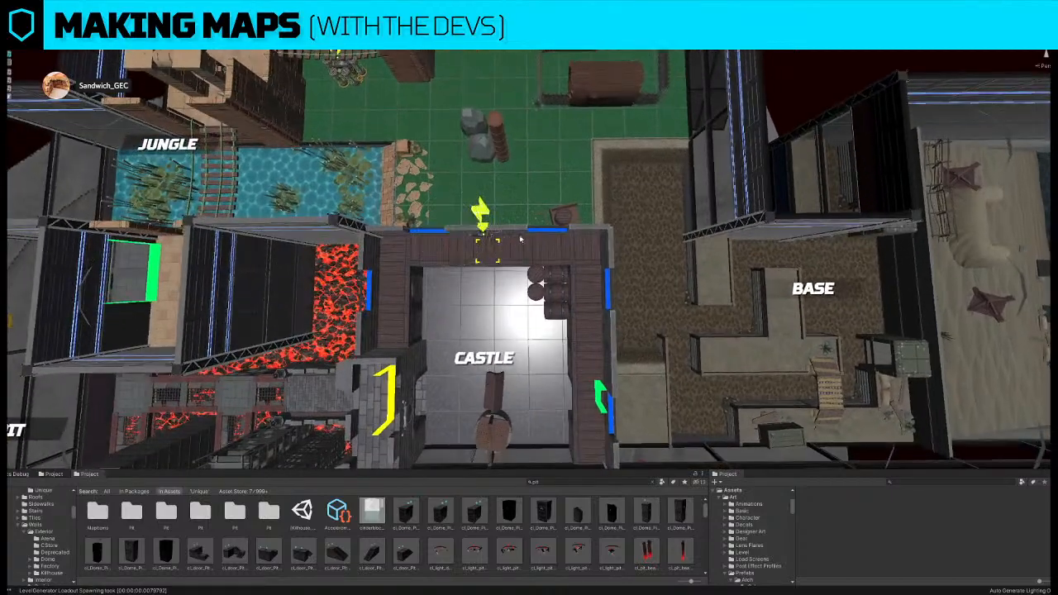
- Move the remaining barrel cart along the castle's jungle-side wall toward the yellow lightning marker
click(569, 220)
right_drag(570, 220, 620, 253)
key(w)
drag(598, 255, 540, 258)
right_drag(540, 258, 501, 242)
scroll(501, 243, down, 3)
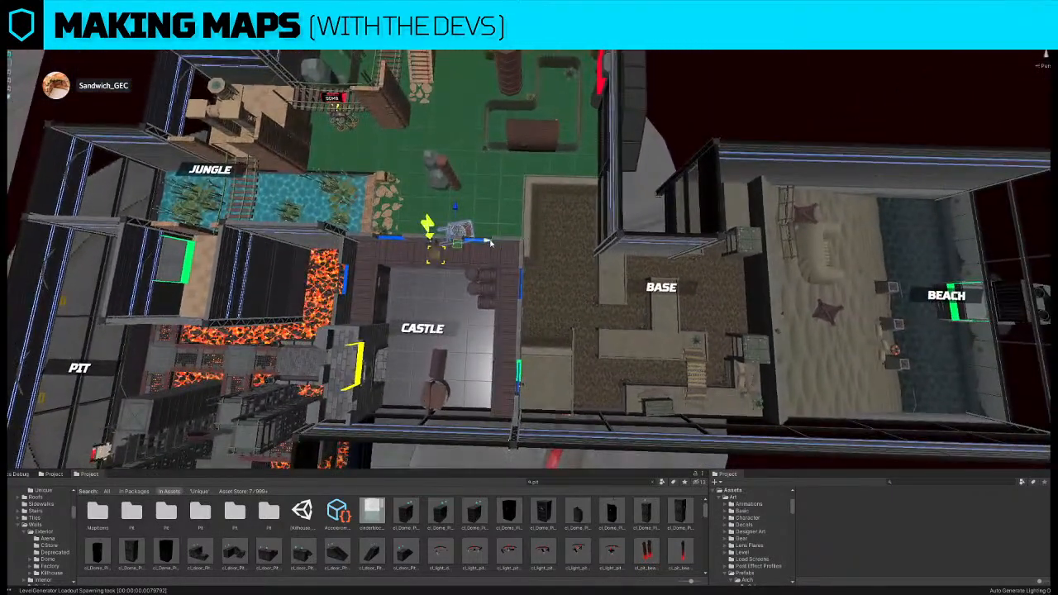
- Duplicate the narrow raised platform beside the base's inner wall and move the copy around the wall corner
right_drag(624, 253, 628, 236)
click(525, 263)
right_drag(525, 263, 548, 290)
key(w)
key(w)
key(a)
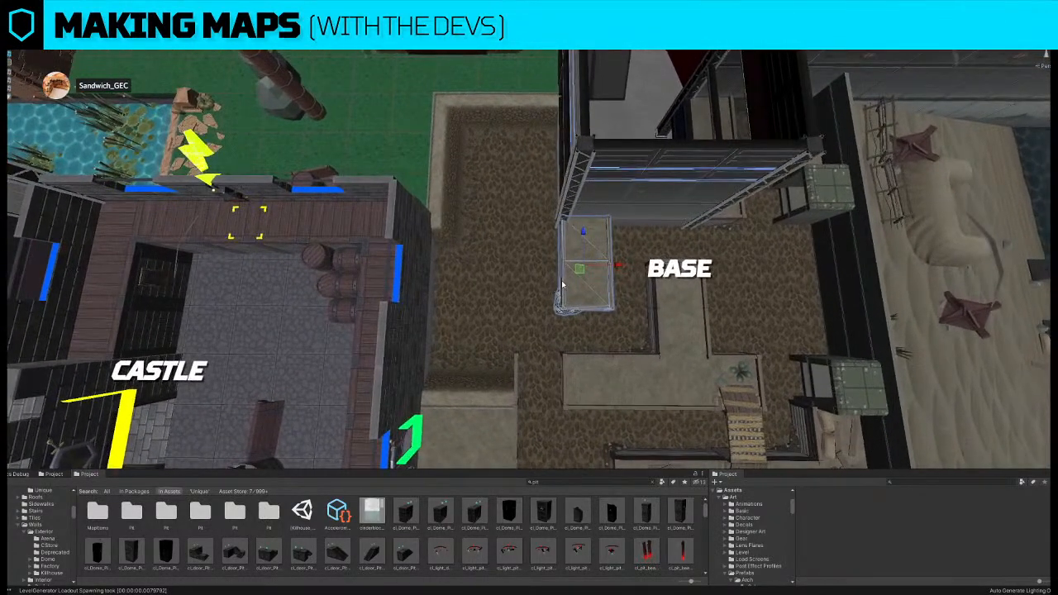
drag(577, 276, 534, 227)
drag(523, 263, 685, 171)
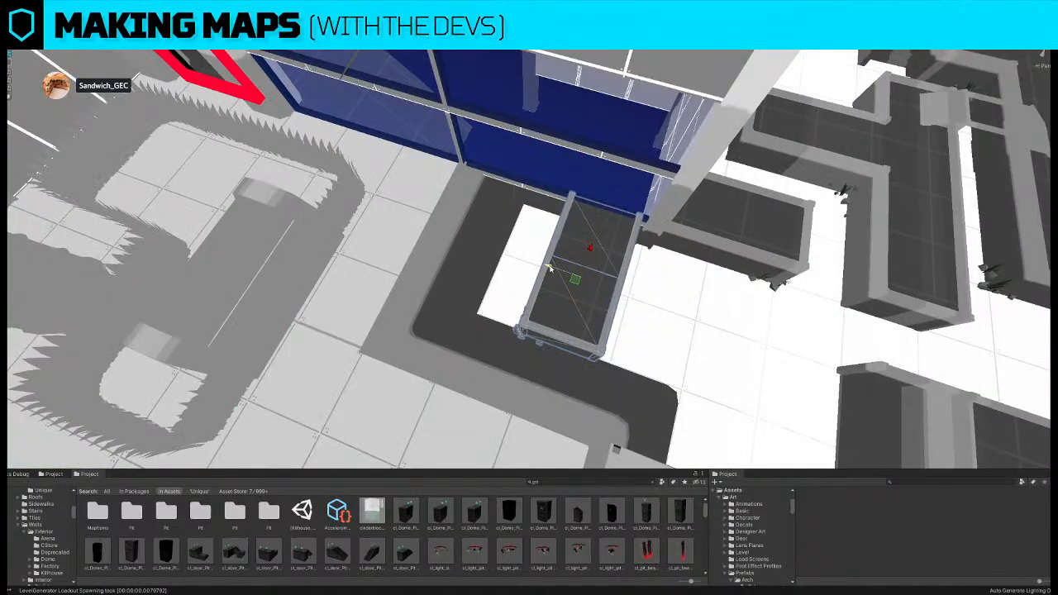
- Position the copied platform crosswise against the glass wall in the base's jungle-side corner
mouse_move(553, 267)
mouse_down()
mouse_move(570, 271)
mouse_move(397, 273)
mouse_move(447, 277)
mouse_up()
scroll(571, 271, down, 5)
scroll(602, 276, up, 4)
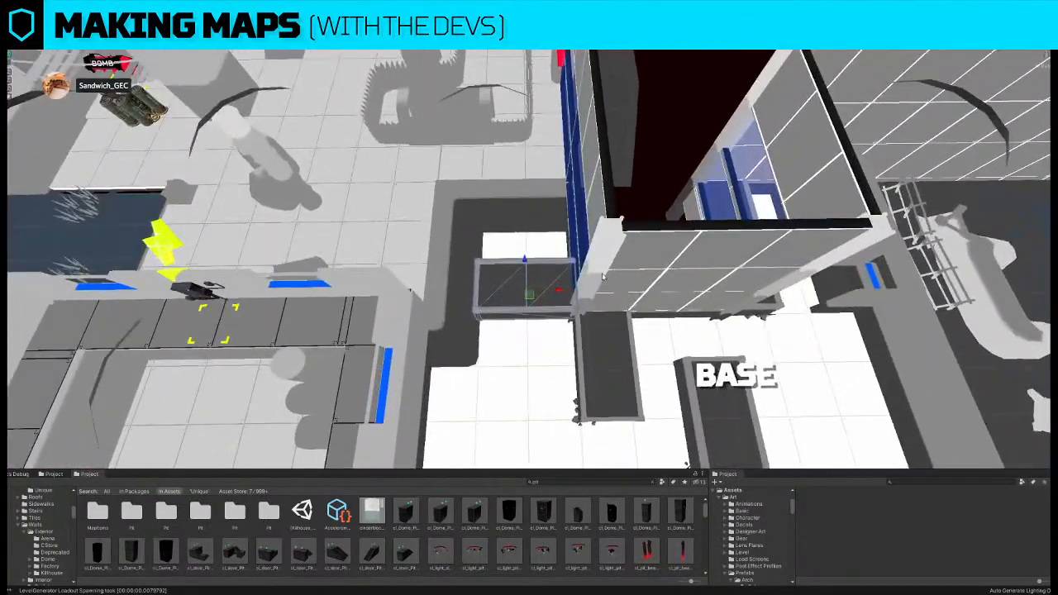
key(F1)
drag(557, 294, 555, 296)
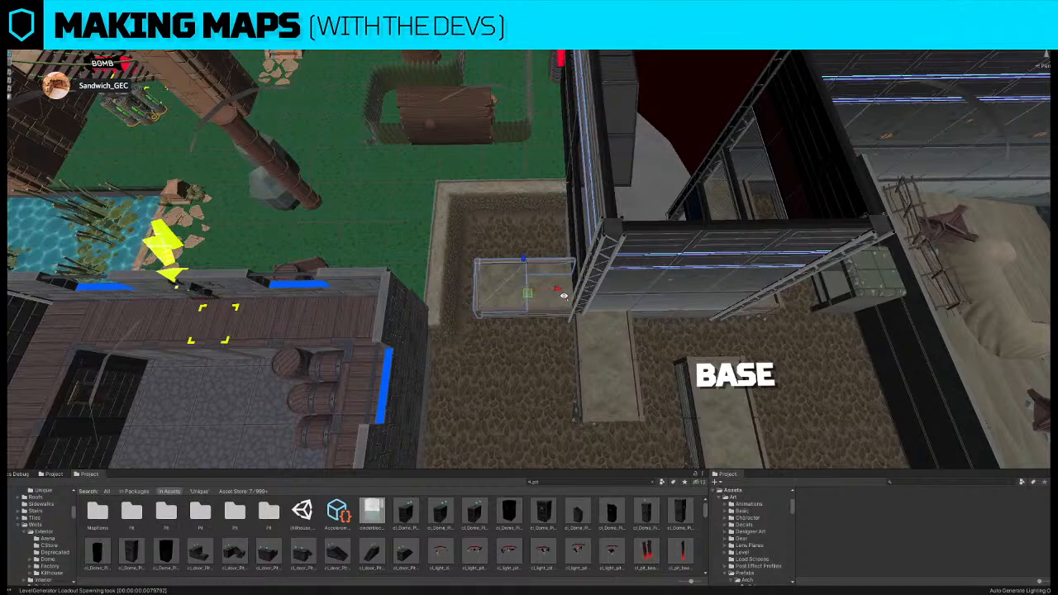
- Delete the surplus tile and edge pieces of the copied platform, keeping one square tile and its edge trim
scroll(568, 313, up, 4)
scroll(570, 316, up, 2)
key(Delete)
click(475, 275)
key(Delete)
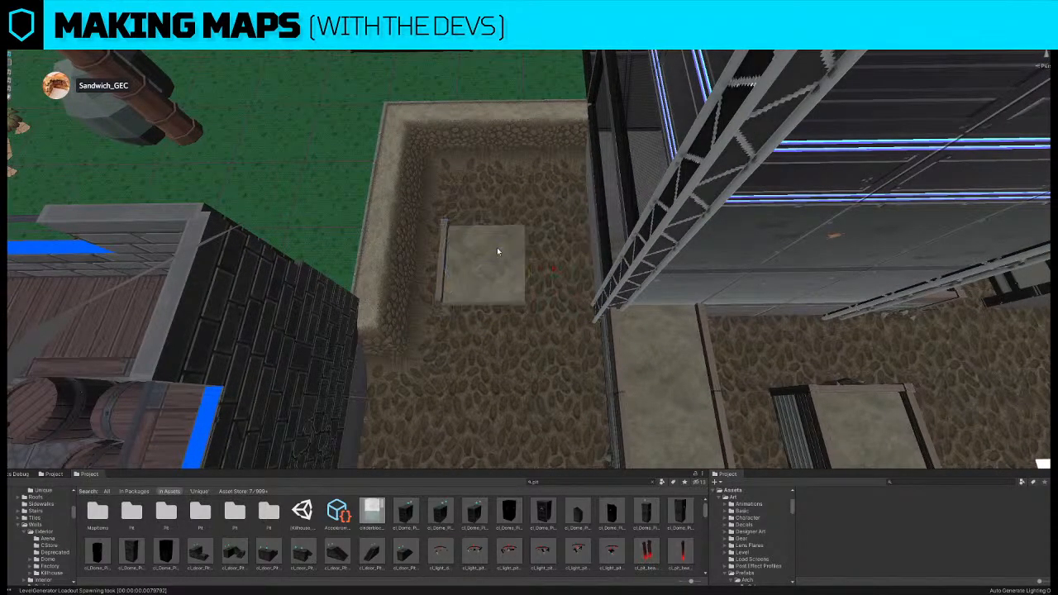
- Shift the square platform against the inner wall and fit rotated edge trims around its open sides
click(445, 248)
key(e)
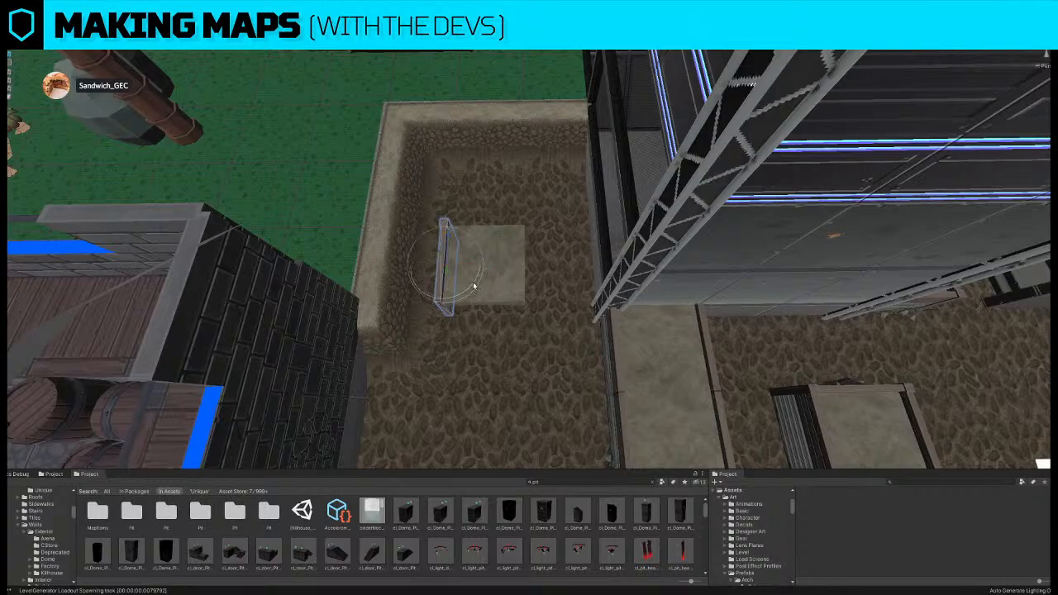
drag(472, 286, 356, 318)
key(w)
drag(453, 276, 561, 273)
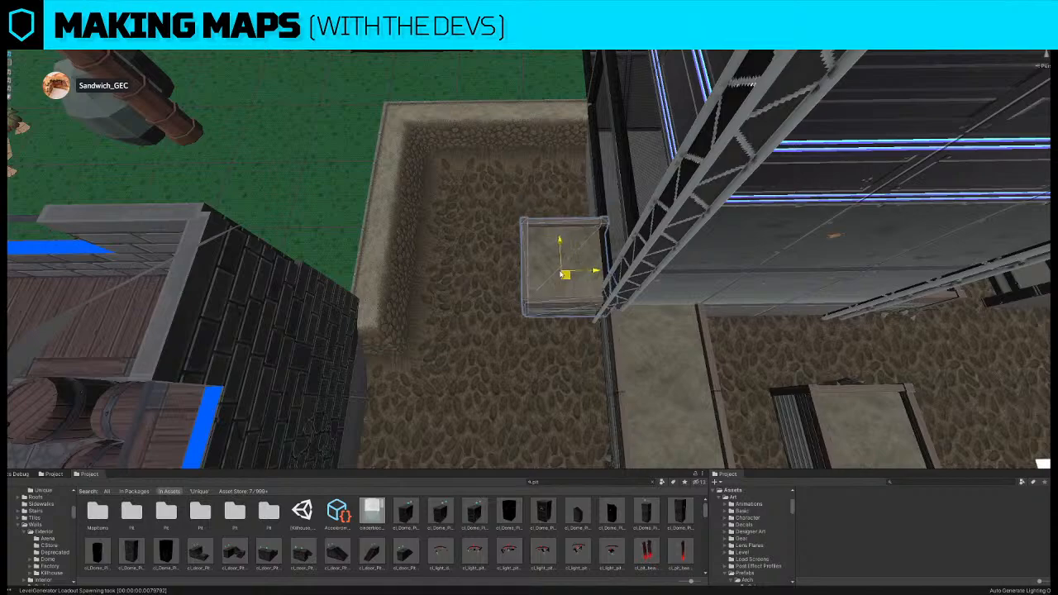
click(522, 223)
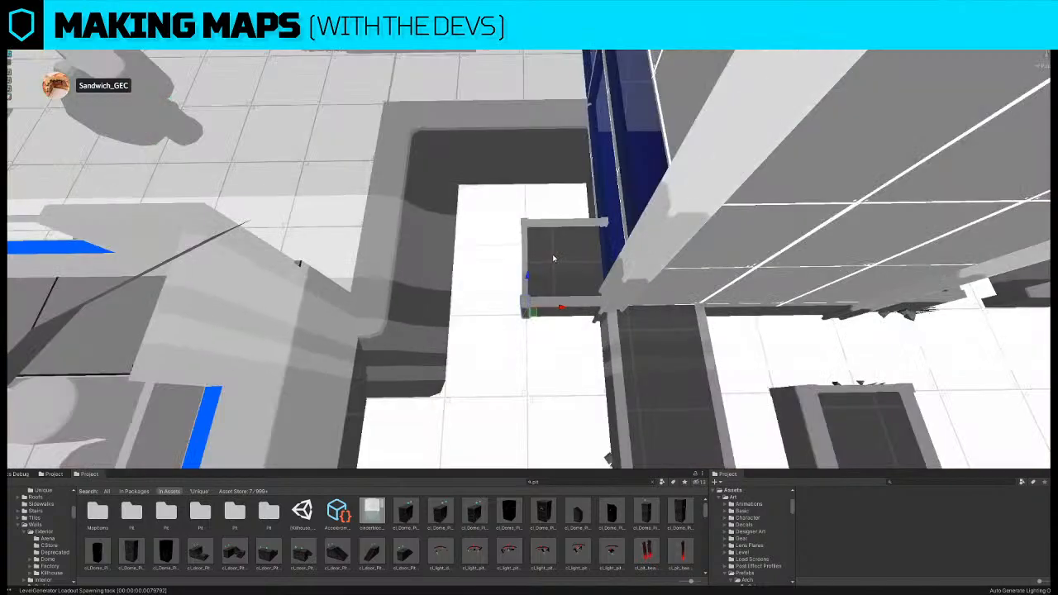
- Delete the curved bank end piece beside the castle's corner in the base
scroll(552, 256, down, 3)
scroll(556, 266, up, 2)
click(536, 293)
click(493, 323)
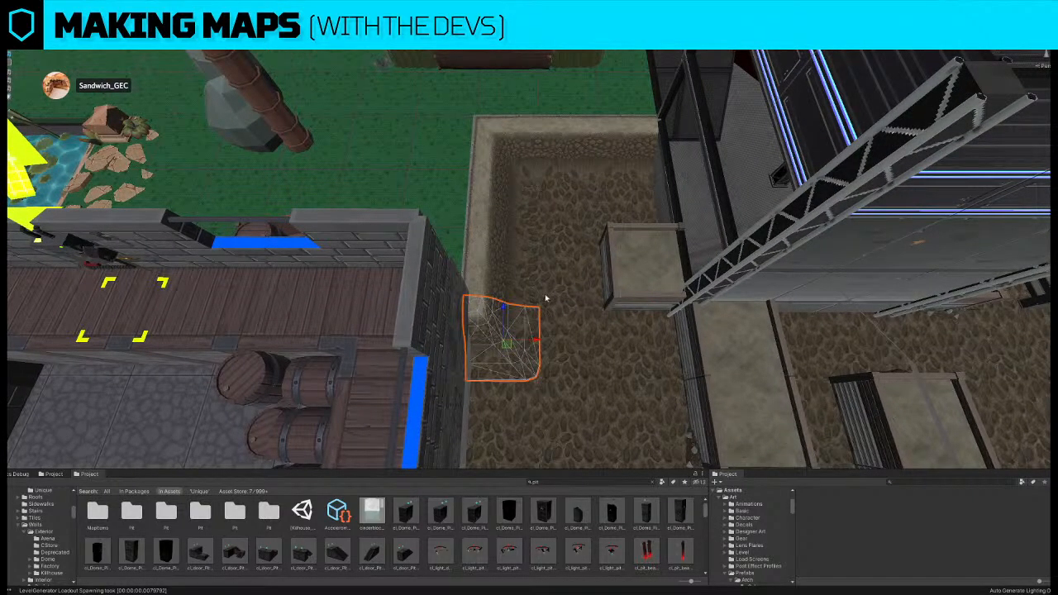
click(496, 279)
click(495, 327)
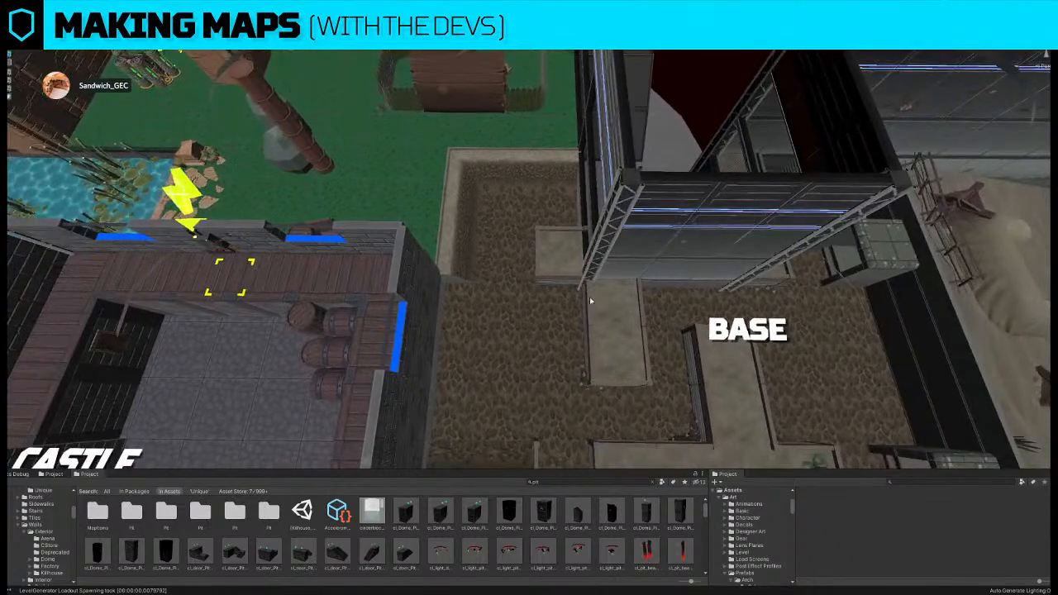
click(476, 275)
key(Delete)
- Place a copied platform tile with edge trim against the castle wall and duplicate it toward the bank's end
click(610, 309)
drag(648, 332, 359, 273)
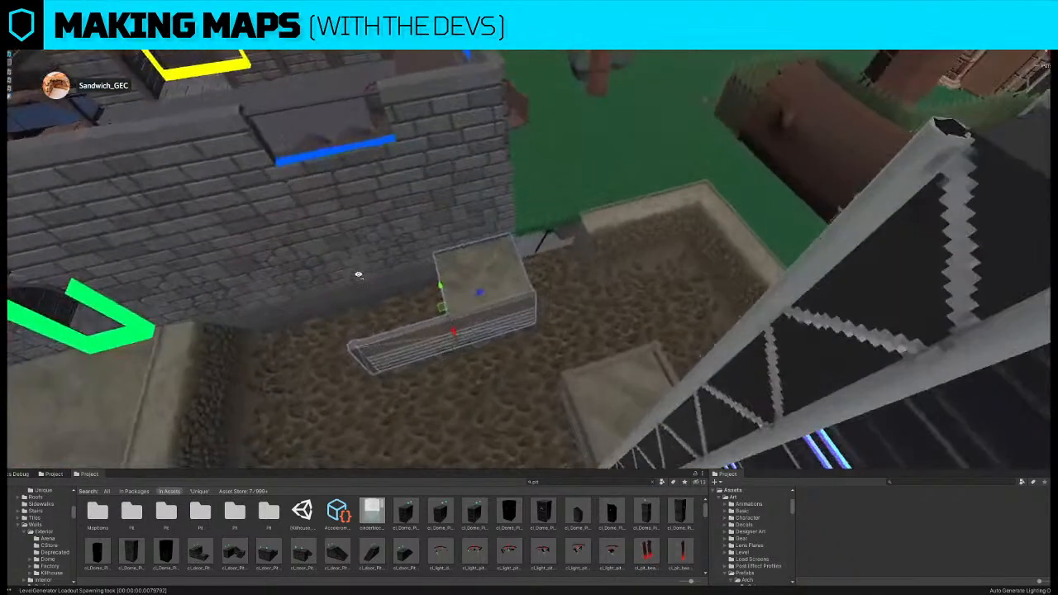
right_drag(570, 282, 557, 287)
key(ctrl+d)
drag(500, 285, 574, 273)
right_drag(575, 273, 705, 235)
key(w)
key(f)
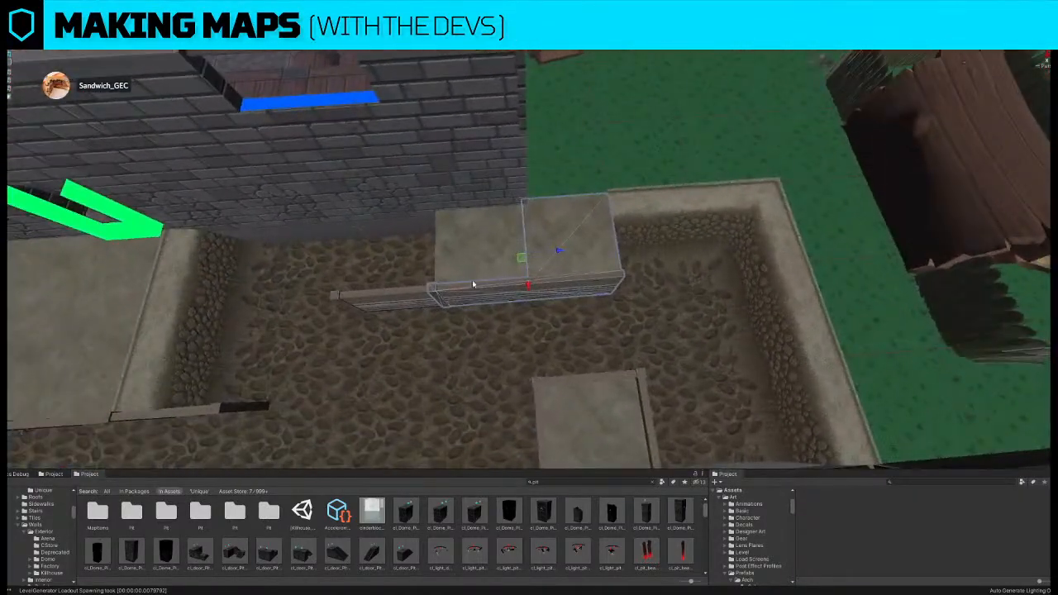
- Delete the protruding trim and cap the castle-side platform's base-facing end with a rotated edge trim
click(411, 303)
key(f)
key(Delete)
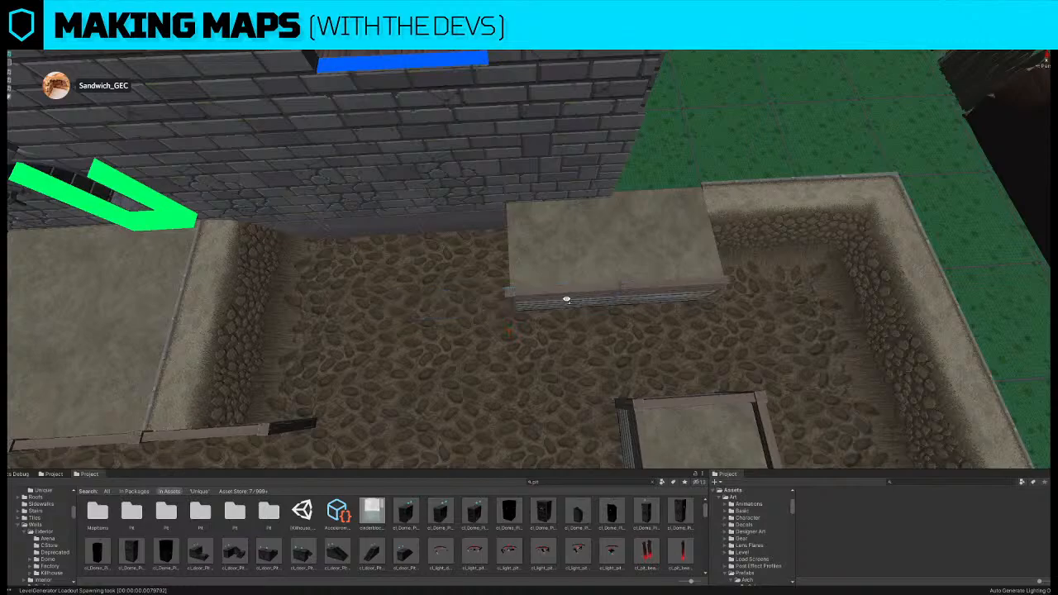
alt+drag(567, 301, 703, 301)
drag(639, 266, 444, 305)
key(f)
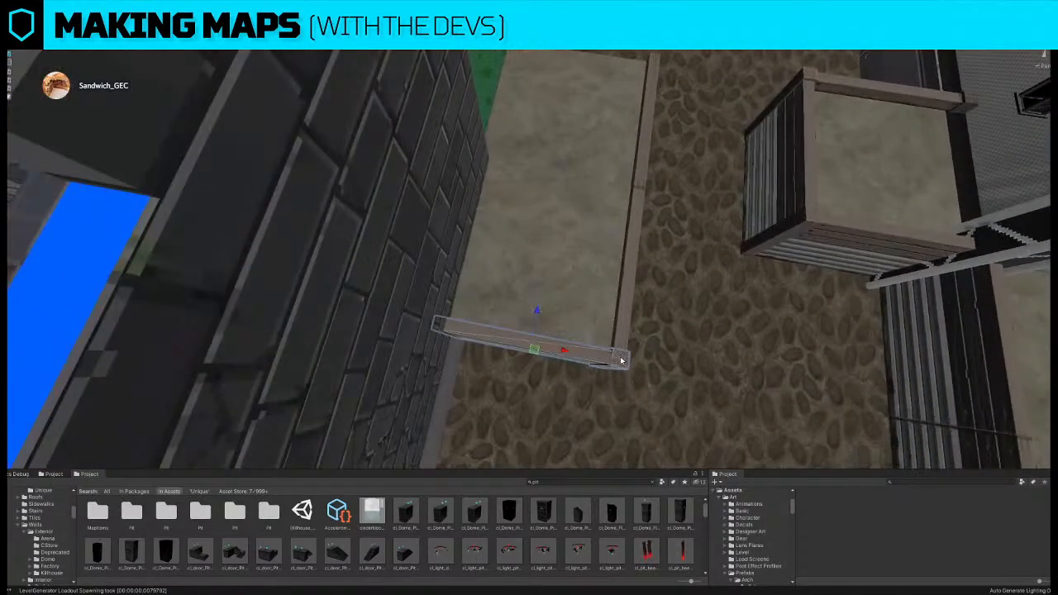
- Add a matching edge trim to the jungle-side end of the platform along the castle wall
scroll(646, 342, down, 6)
alt+drag(648, 343, 289, 292)
scroll(405, 312, up, 4)
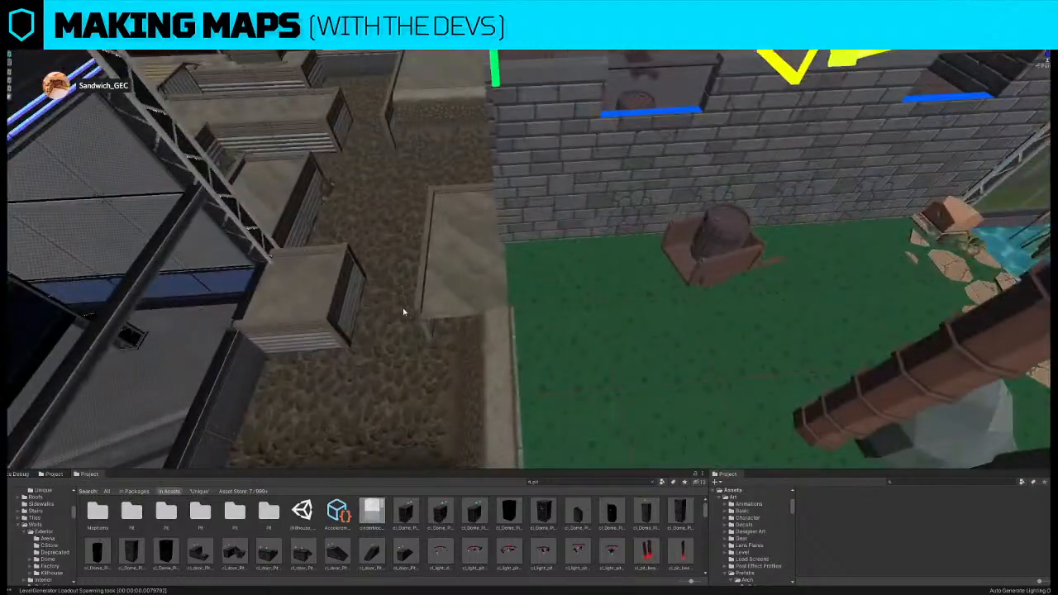
click(442, 302)
key(f)
click(534, 173)
drag(529, 193, 552, 282)
shift+click(331, 287)
click(514, 339)
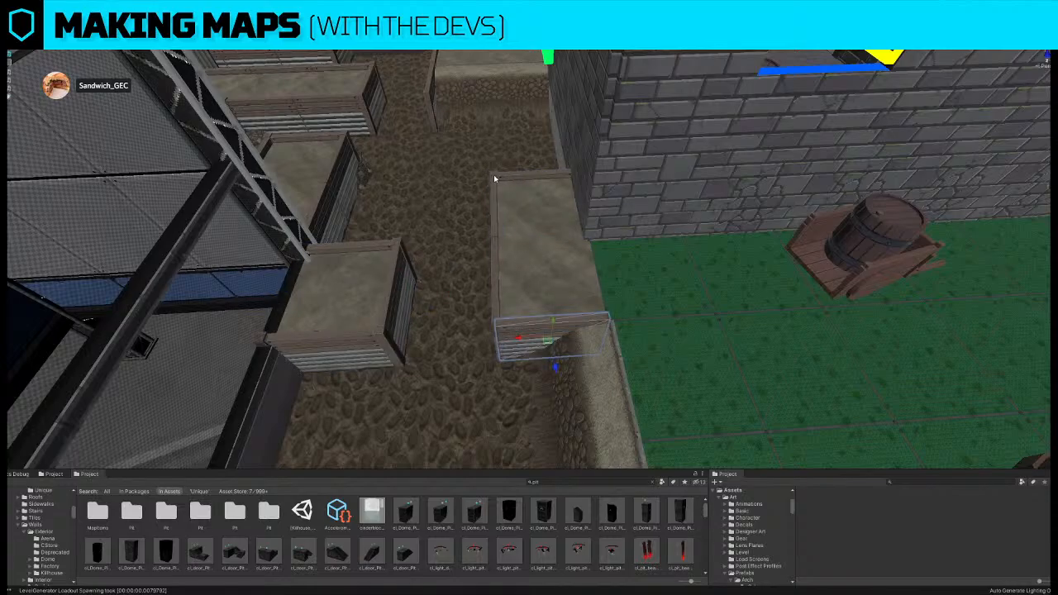
- Duplicate the base's plank bridge and place the copy beside the inner wall, leading to the far raised platform
alt+drag(497, 322, 703, 349)
scroll(621, 334, down, 10)
alt+drag(636, 345, 598, 277)
scroll(598, 276, down, 5)
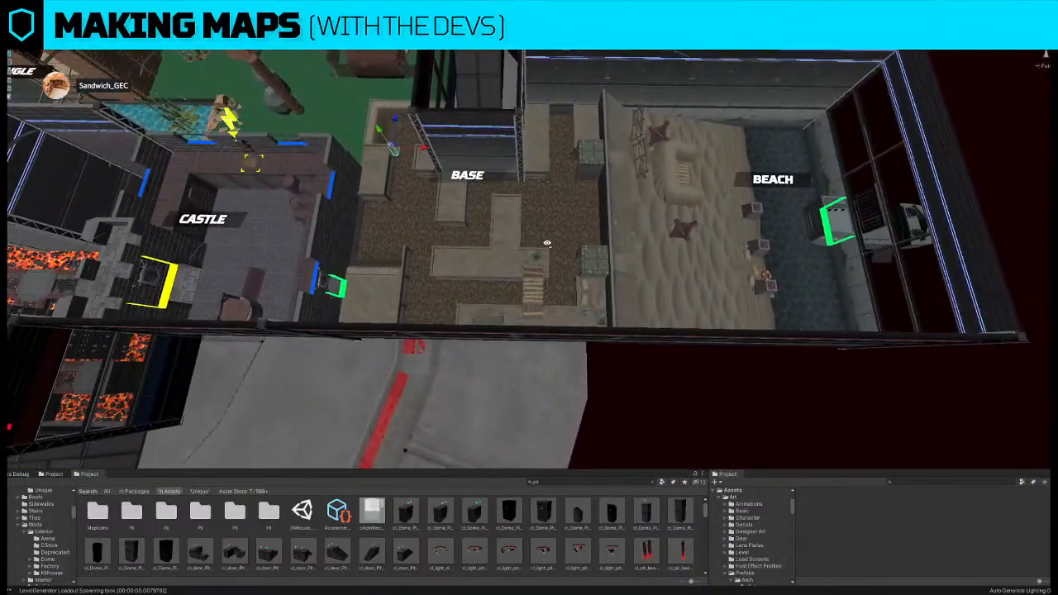
scroll(547, 244, up, 3)
alt+drag(500, 279, 549, 295)
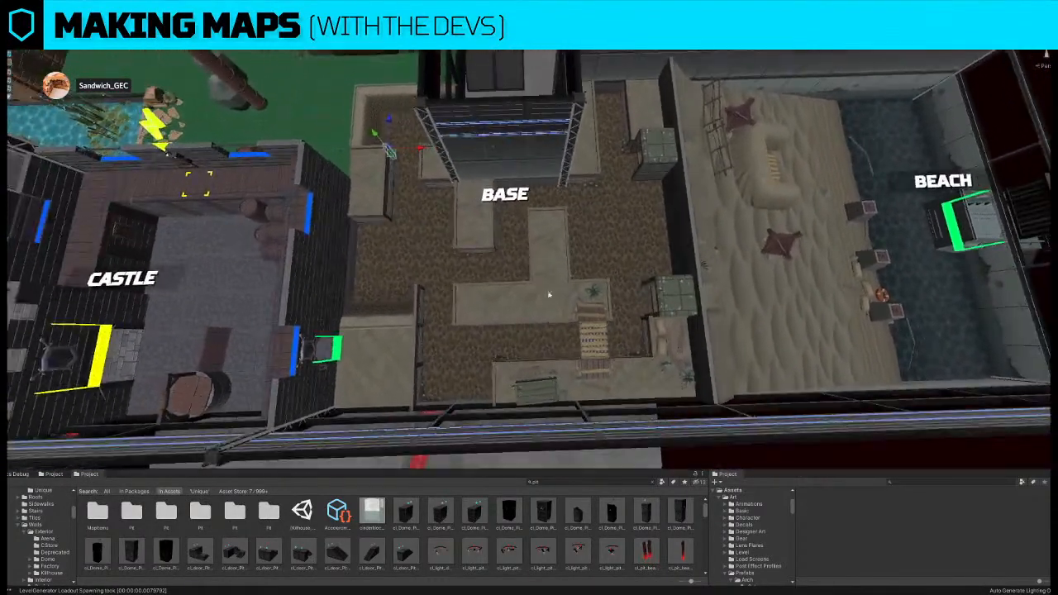
click(613, 316)
alt+drag(603, 316, 569, 149)
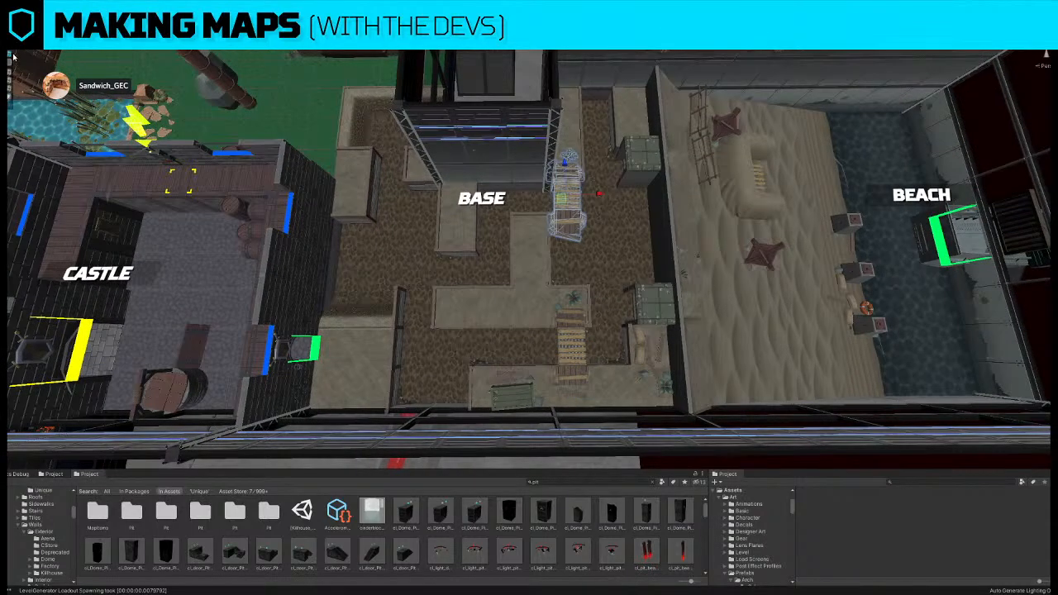
- Delete the long platform's piece beside the far green container and move its square tile between the two green containers
scroll(594, 124, up, 5)
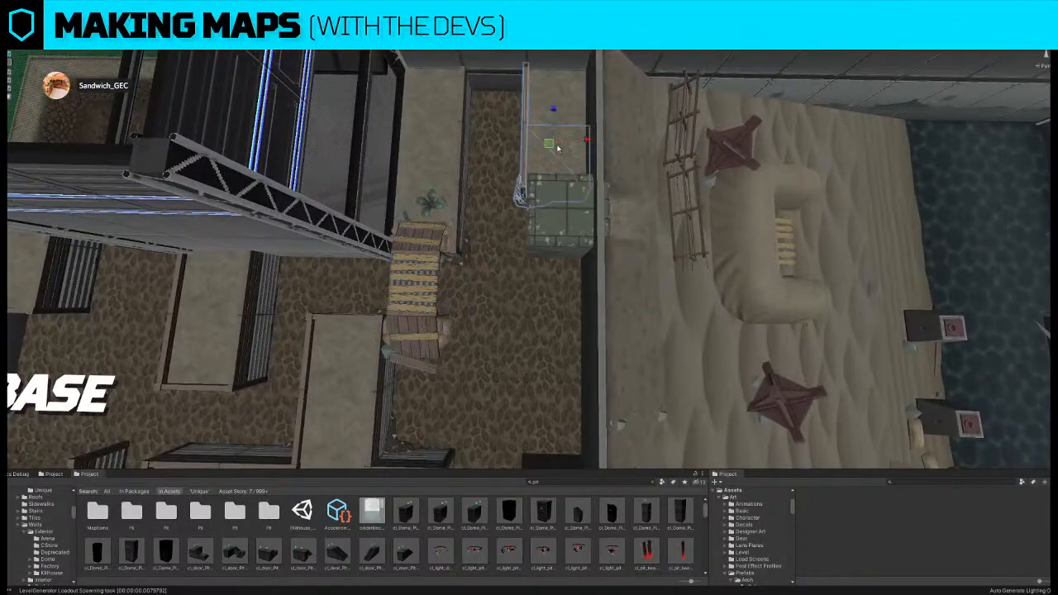
key(Delete)
click(549, 112)
scroll(547, 125, down, 1)
middle_drag(546, 126, 578, 91)
drag(578, 91, 595, 254)
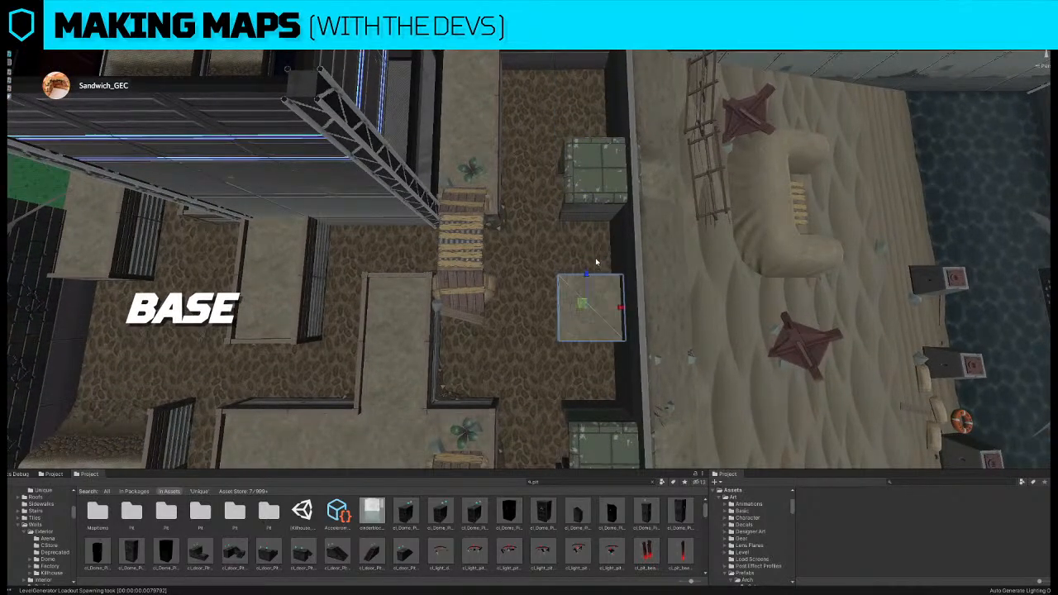
- Duplicate the trimmed square platform and place the copy at the far end of the base's beach-side wall
scroll(578, 285, up, 4)
alt+drag(607, 264, 726, 212)
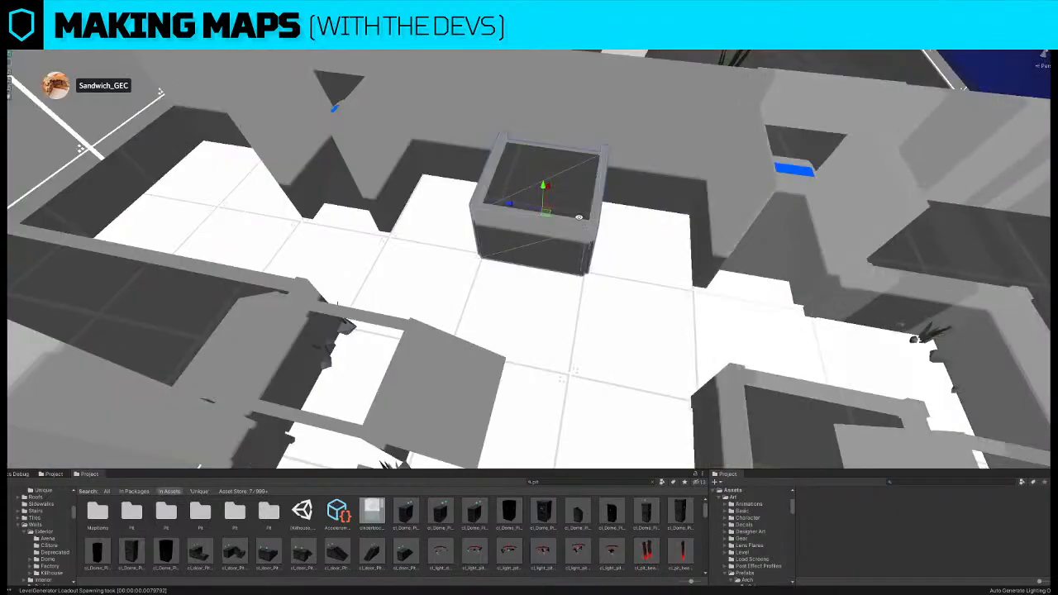
alt+drag(579, 217, 645, 268)
key(ctrl+d)
drag(674, 232, 402, 239)
right_drag(405, 240, 584, 319)
- Delete the surplus piece on the front platform, then rotate and reposition its sandbag, plank and plant group
scroll(584, 292, up, 4)
click(585, 316)
key(Delete)
click(456, 310)
right_drag(455, 310, 526, 337)
key(e)
drag(527, 338, 636, 350)
key(w)
drag(531, 316, 489, 382)
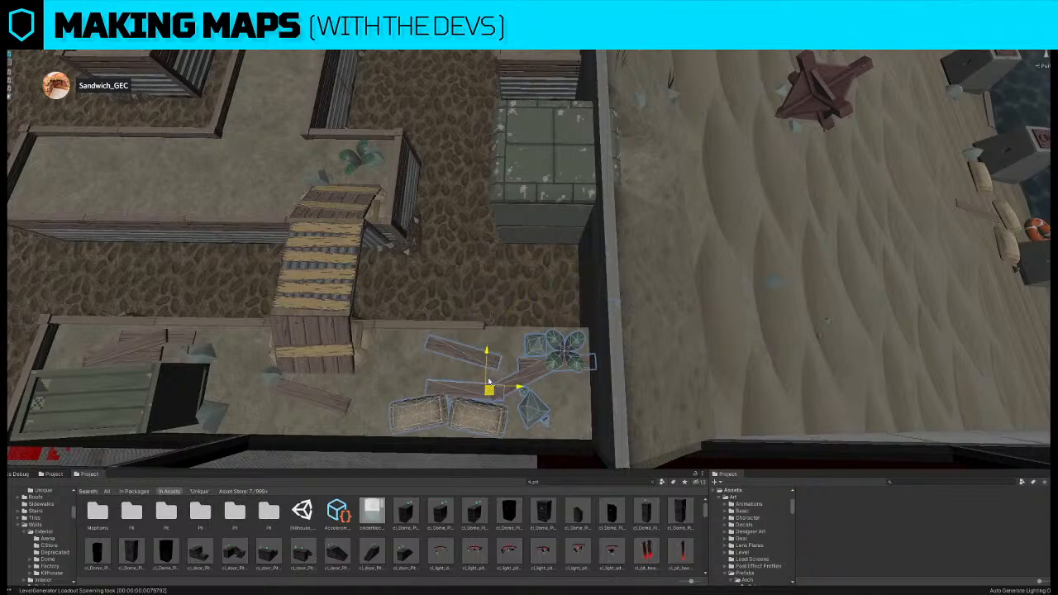
- Duplicate an edge trim and extend the front platform's edging from the plank bridge to the beach-side wall
click(405, 326)
right_drag(404, 325, 193, 329)
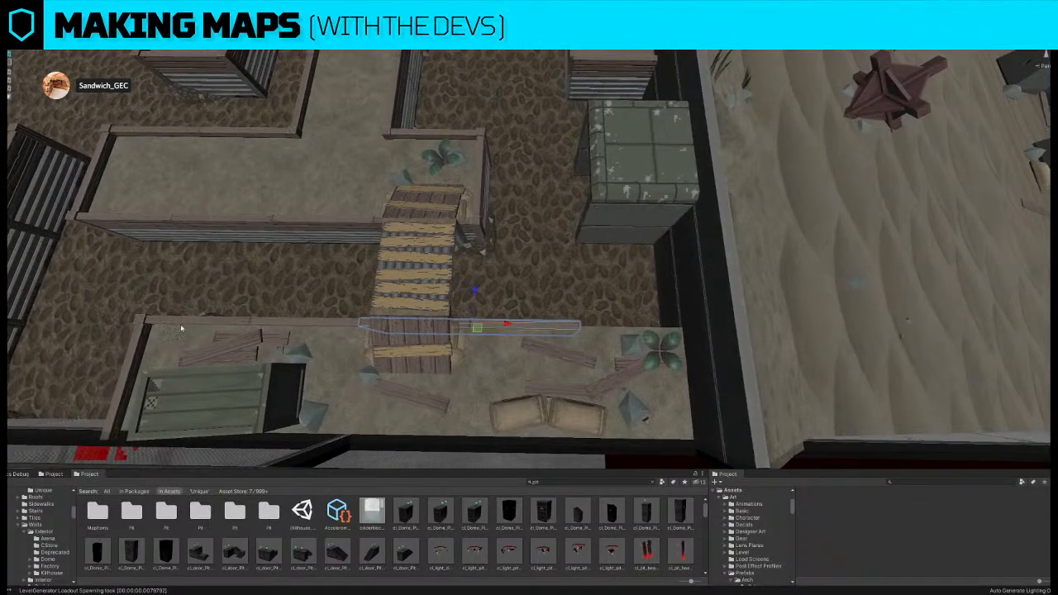
click(137, 358)
key(ctrl+d)
drag(127, 372, 674, 362)
key(e)
key(w)
drag(635, 334, 659, 334)
right_drag(546, 320, 526, 316)
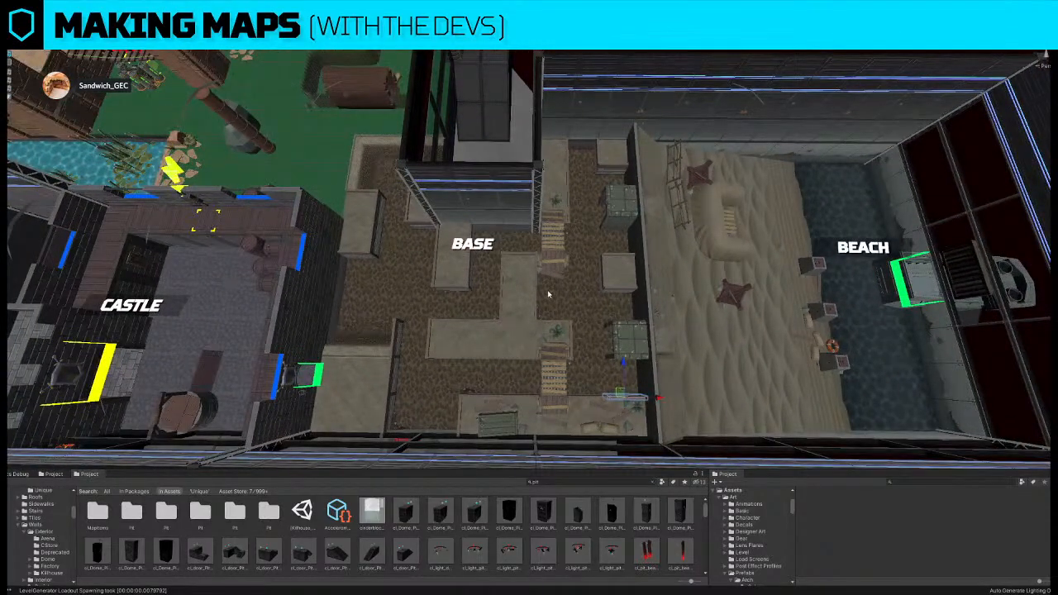
- Delete the surplus tile and side trim around the gap between the central platform's two bridge landings
scroll(547, 293, up, 5)
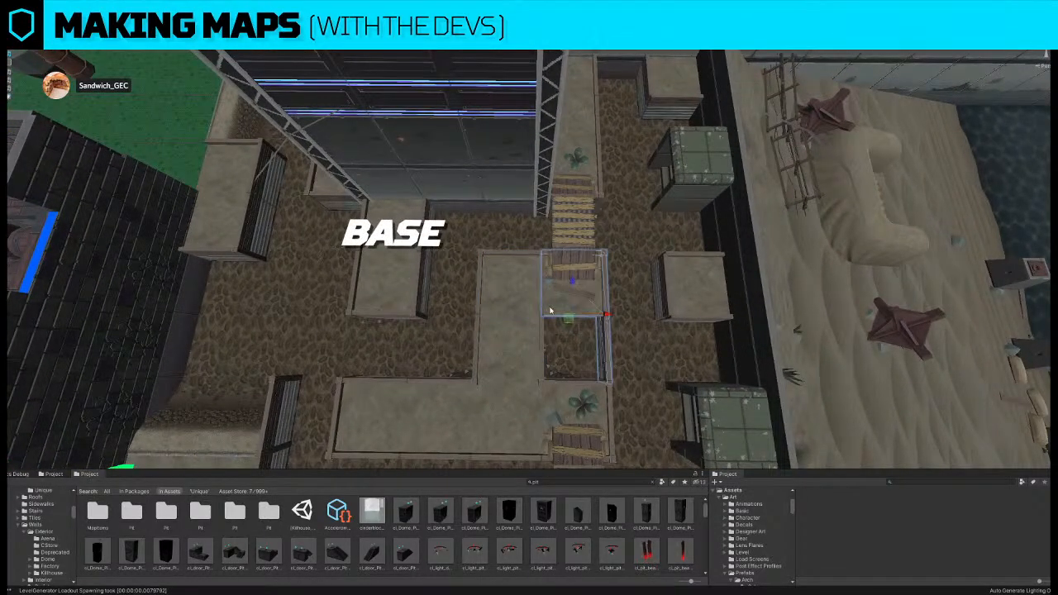
scroll(542, 298, up, 3)
key(Delete)
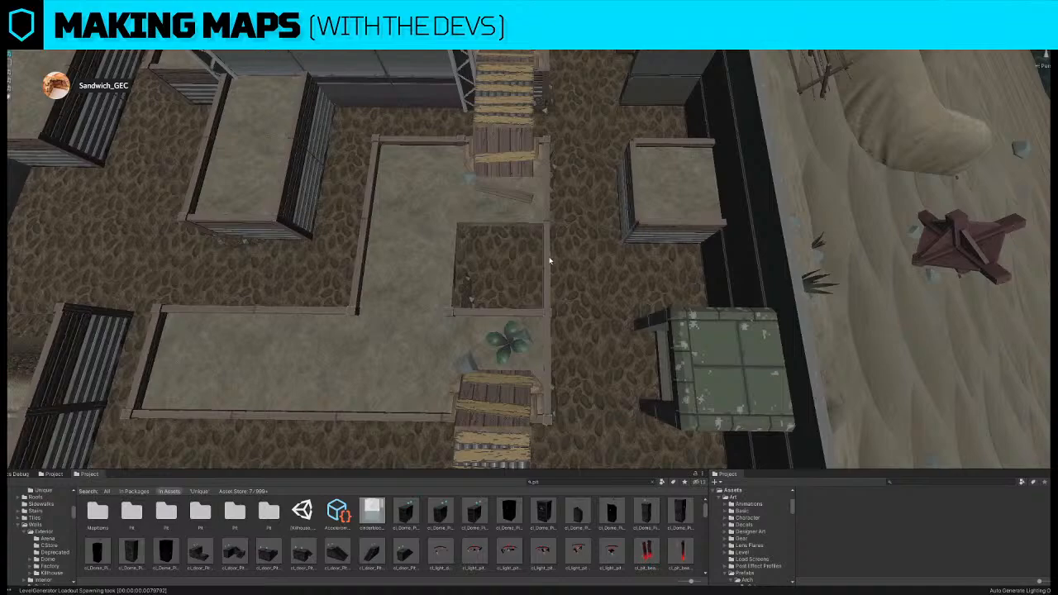
click(550, 258)
right_drag(550, 258, 549, 257)
key(Delete)
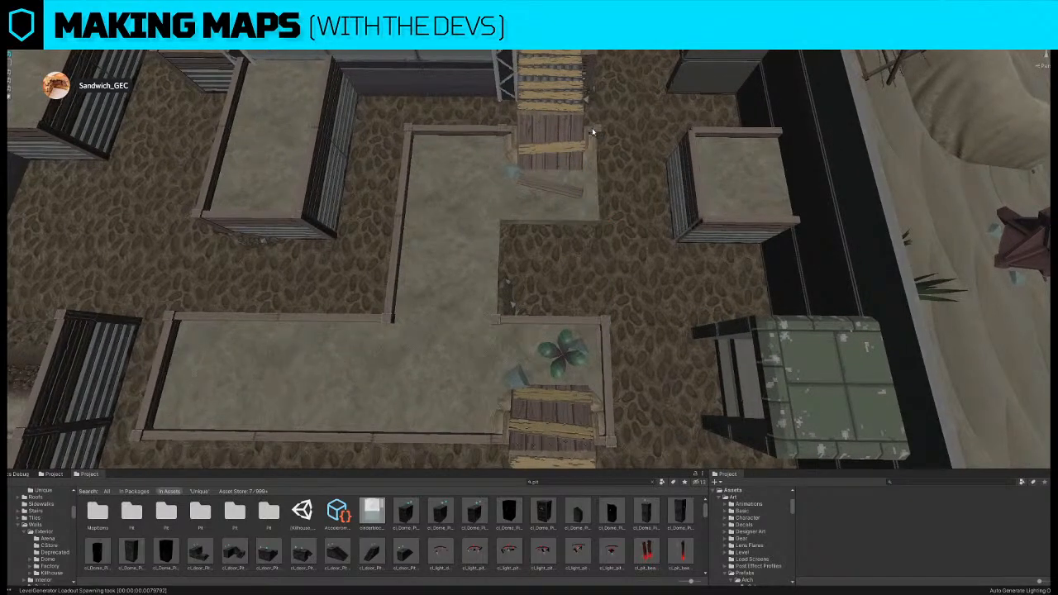
- Add duplicated edge trims around the upper bridge landing and undo the last rotation of the adjoining platform piece
drag(549, 148, 705, 220)
key(ctrl+d)
key(e)
drag(348, 290, 430, 255)
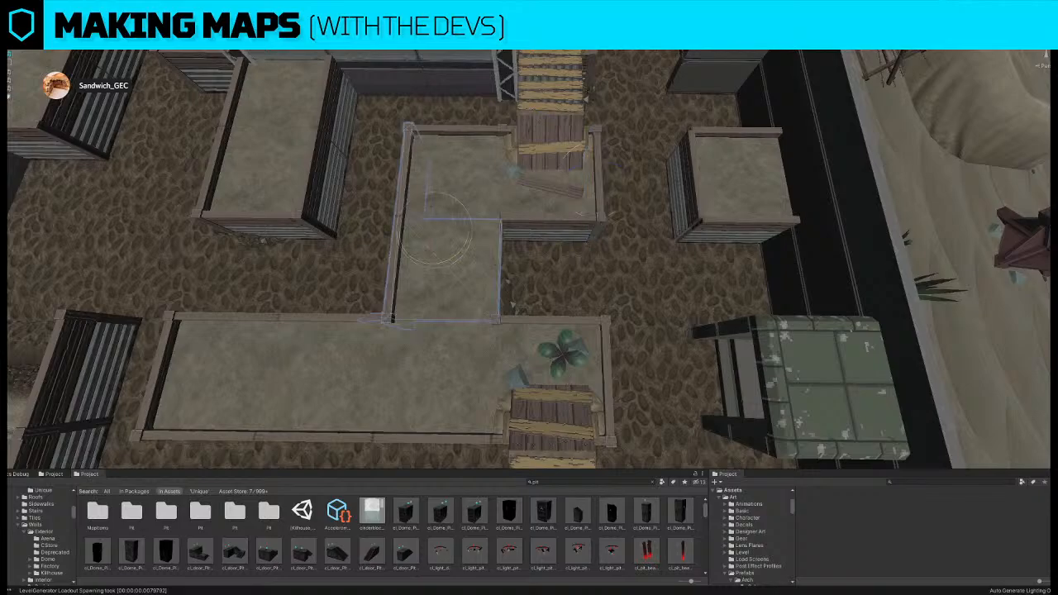
key(ctrl+z)
- Move an edge trim into the notch between the bridge landings and align it with the central platform's open side
right_drag(626, 216, 550, 208)
click(572, 181)
right_drag(347, 306, 330, 315)
click(289, 306)
key(w)
drag(283, 312, 443, 287)
key(e)
key(w)
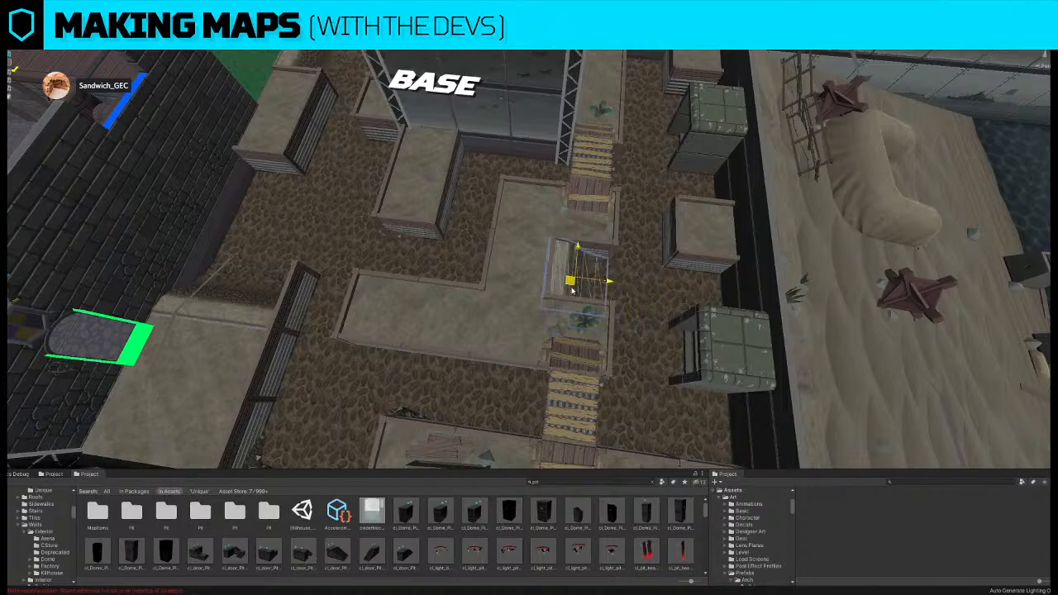
click(588, 274)
key(w)
right_drag(590, 276, 599, 296)
key(s)
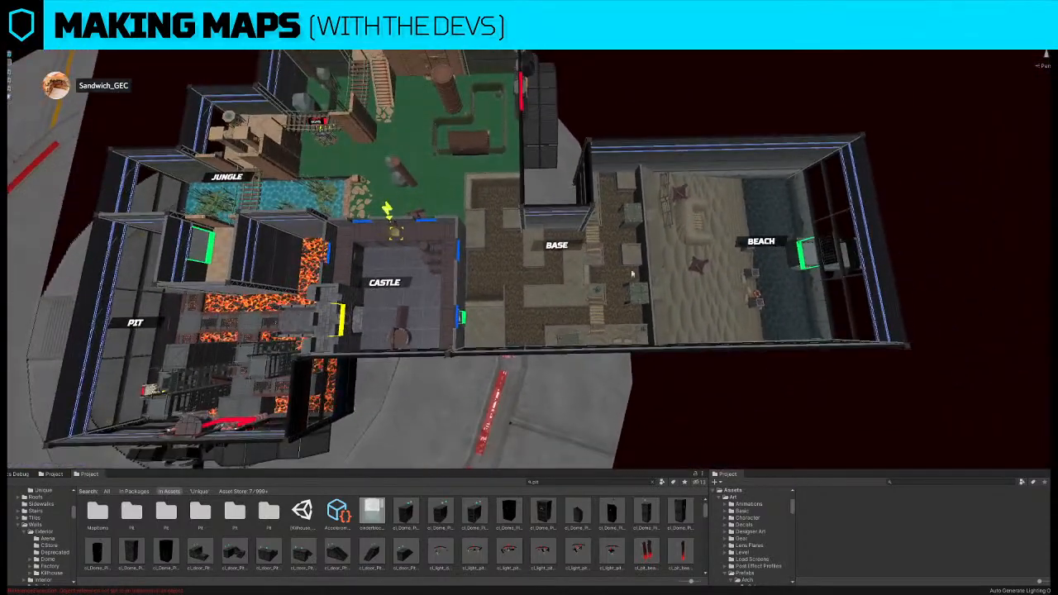
- Duplicate the end floor tile of the base's castle-side platform toward the room's centre and delete the trim in between
scroll(640, 245, up, 10)
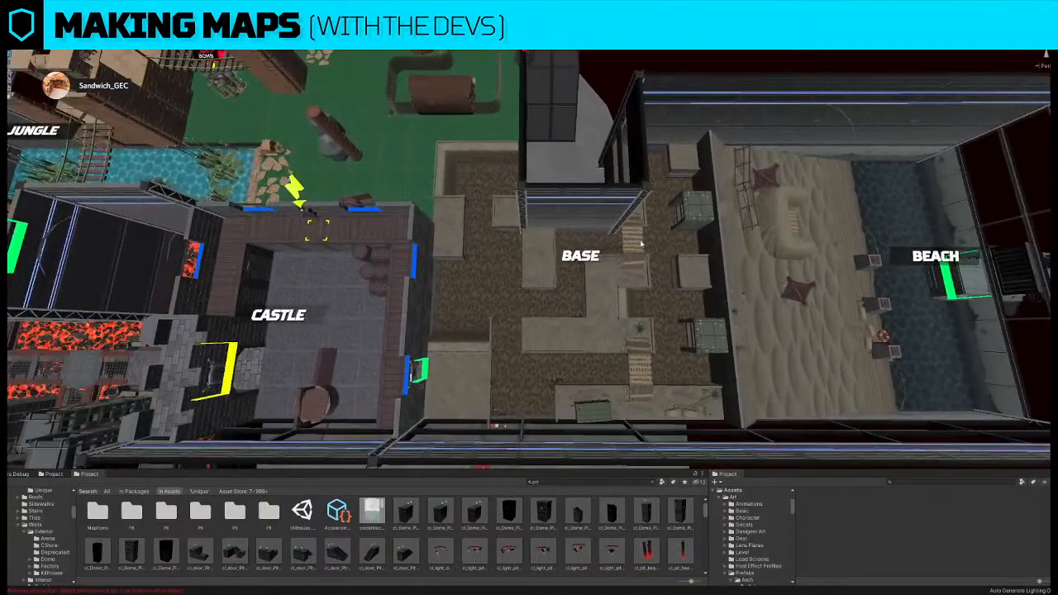
click(635, 248)
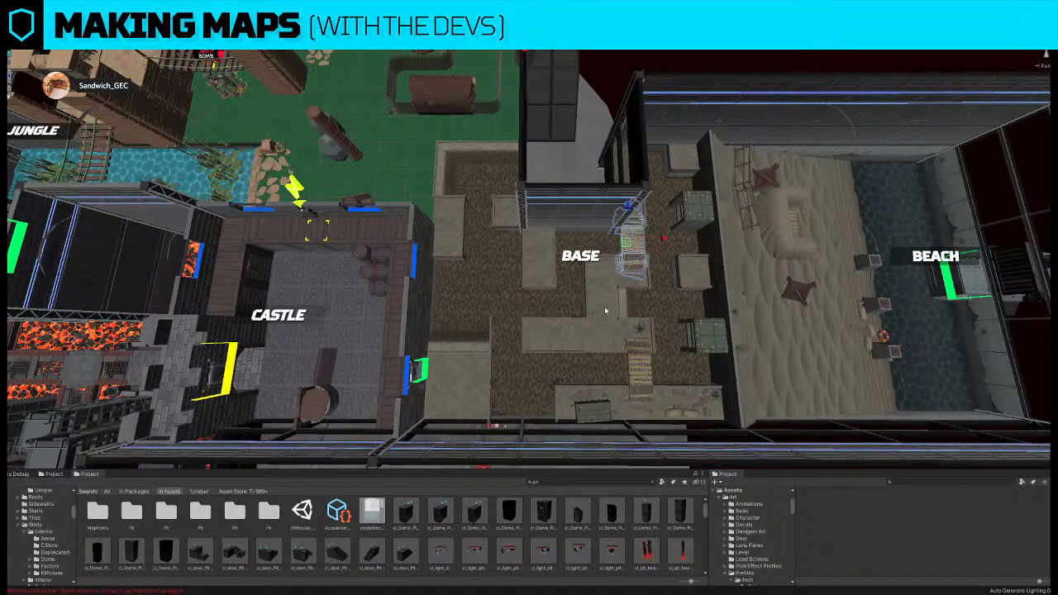
scroll(488, 272, up, 5)
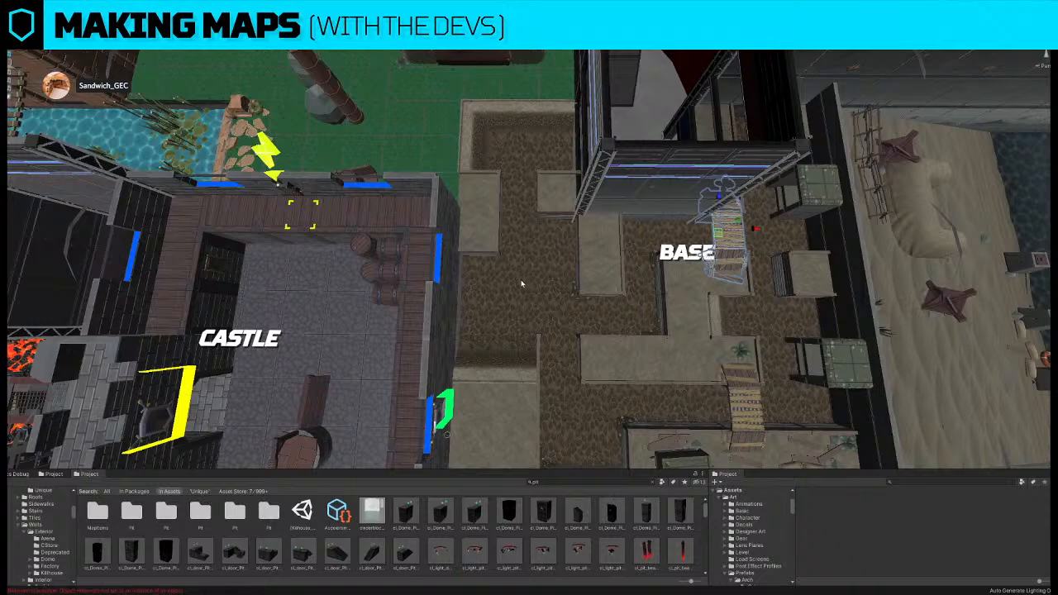
click(485, 239)
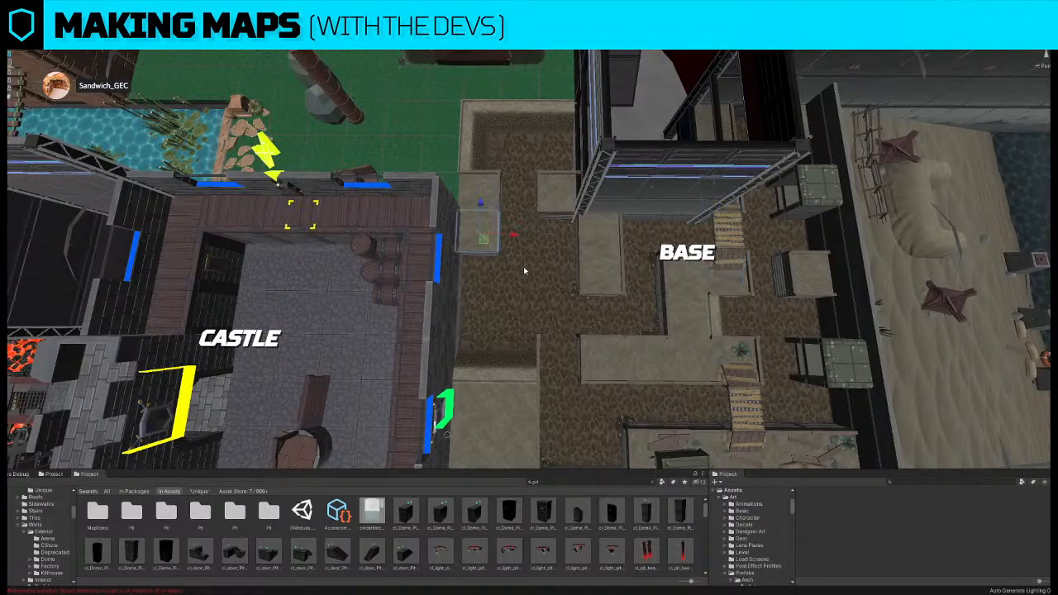
drag(482, 213, 587, 282)
scroll(589, 283, up, 3)
click(496, 216)
key(Delete)
shift+click(531, 245)
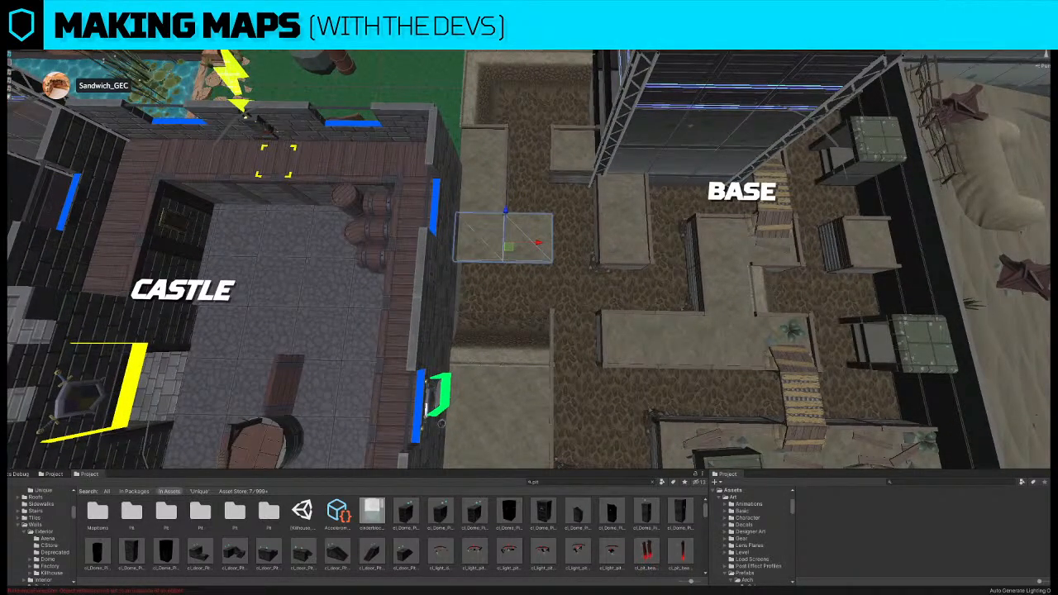
- Replace the castle-side platform's straight section with a copy of the central platform's long floor section, placed against the castle wall
click(467, 197)
key(Delete)
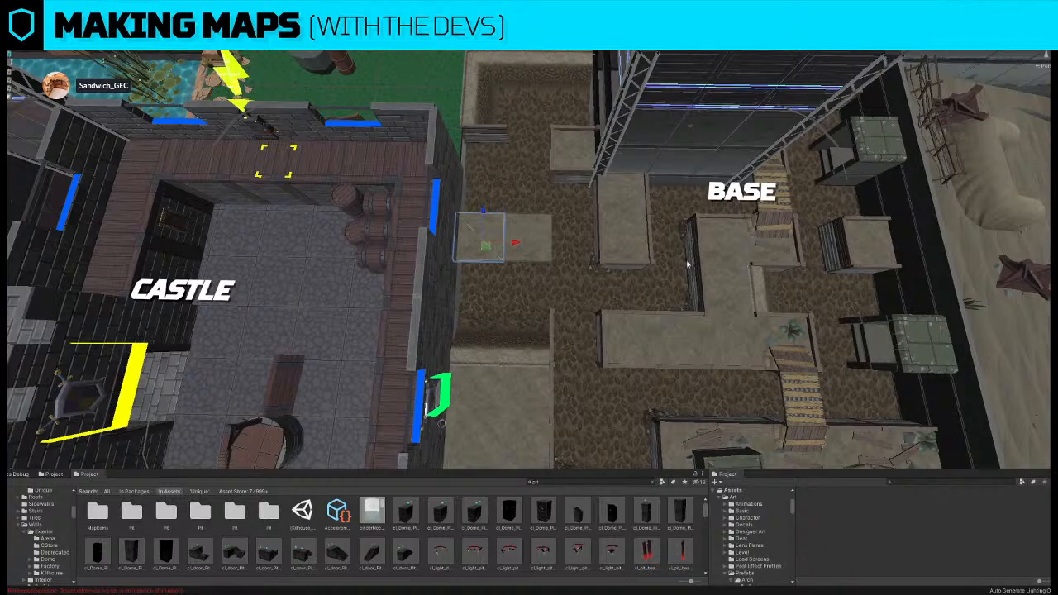
click(680, 350)
drag(671, 349, 415, 244)
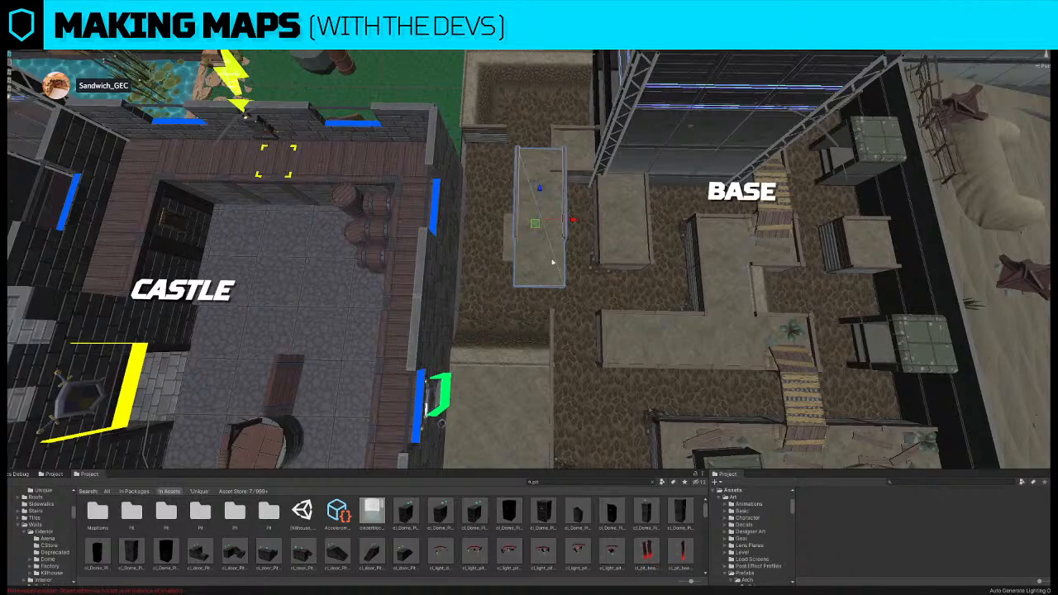
drag(536, 225, 485, 205)
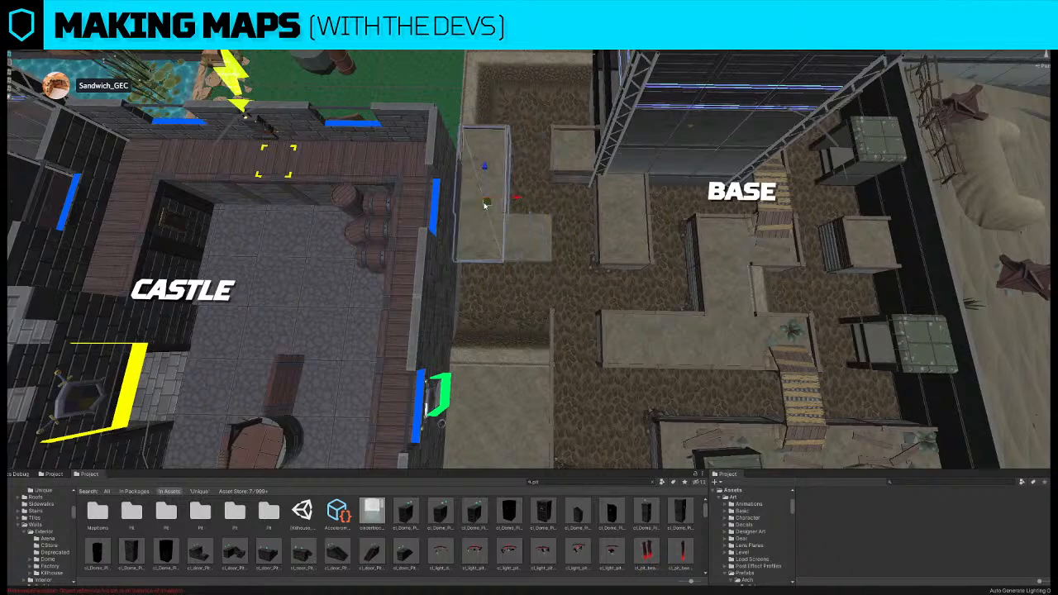
shift+click(522, 236)
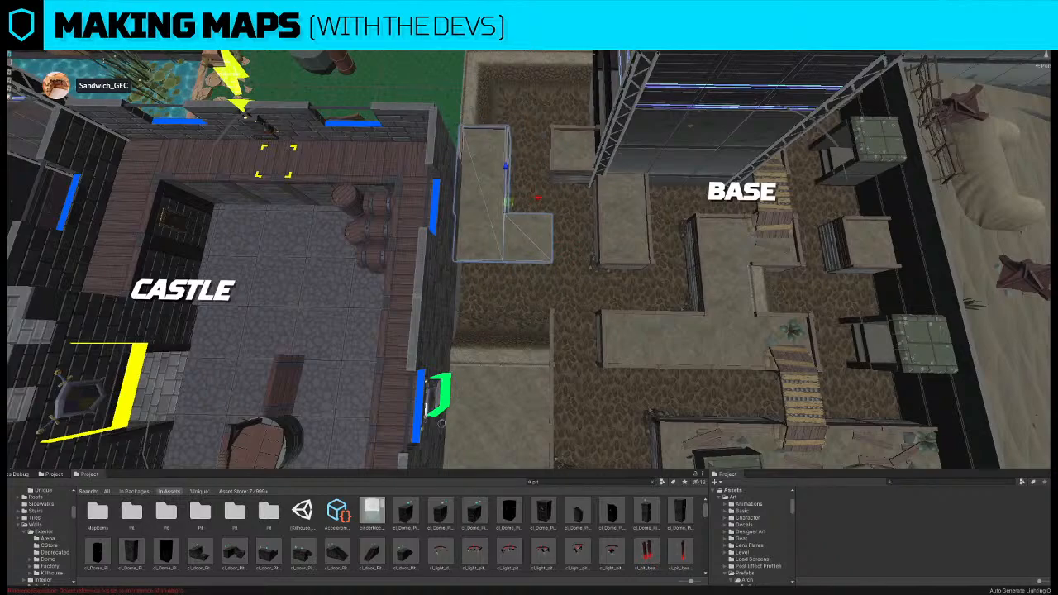
- Edge the L-shaped castle-side platform with duplicated trims, turning one to fit its open side
click(538, 215)
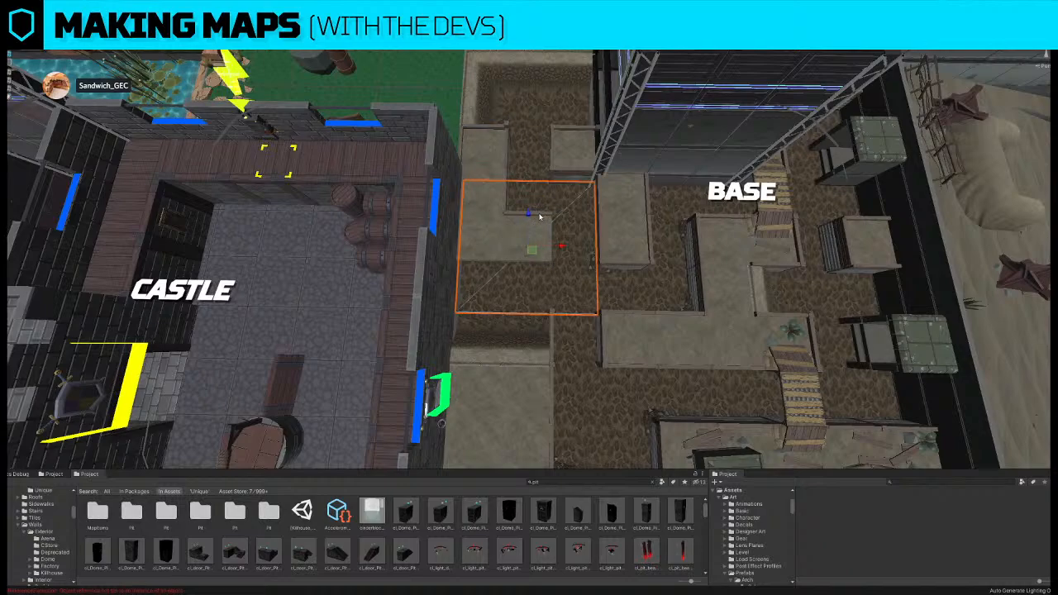
scroll(539, 216, up, 5)
drag(536, 205, 680, 289)
key(e)
click(475, 145)
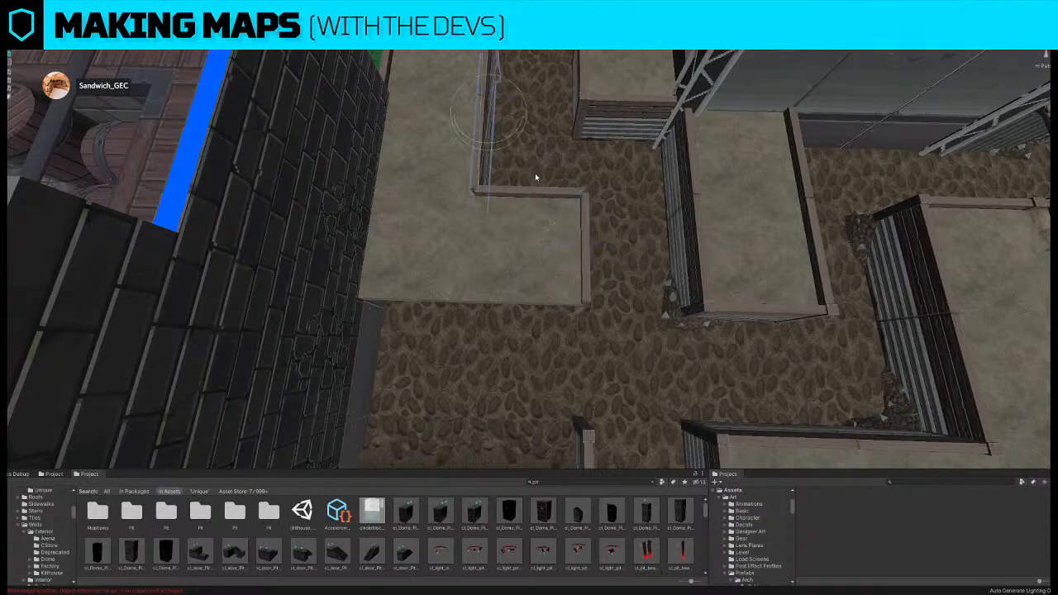
drag(514, 143, 400, 173)
key(w)
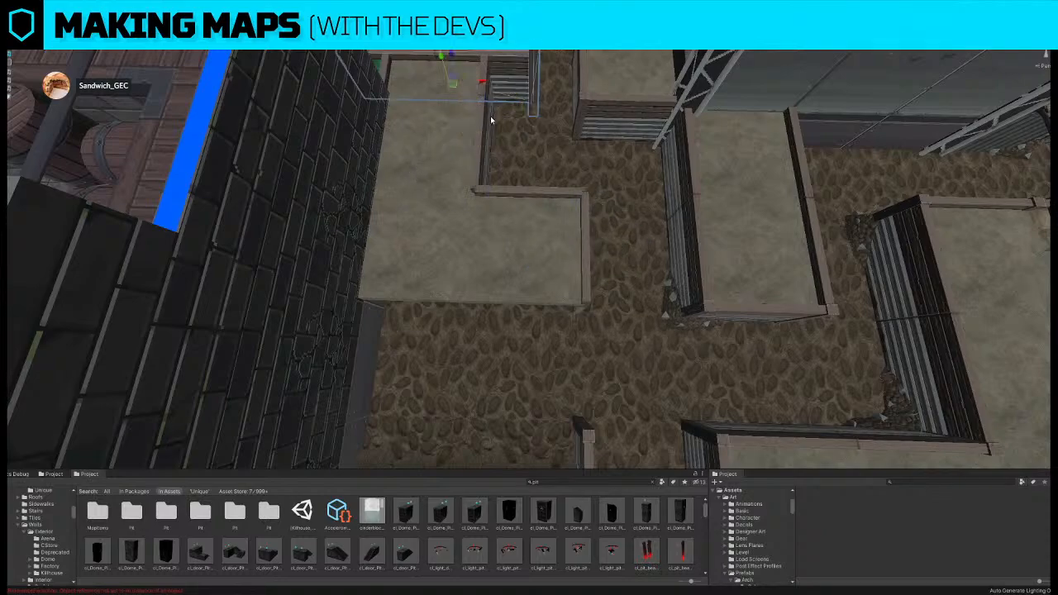
drag(458, 83, 491, 318)
- Try to connect the castle-side platform toward the central one with a quarter-turned copy of the upper plank bridge
key(s)
right_drag(549, 277, 570, 253)
click(678, 111)
right_drag(679, 111, 566, 225)
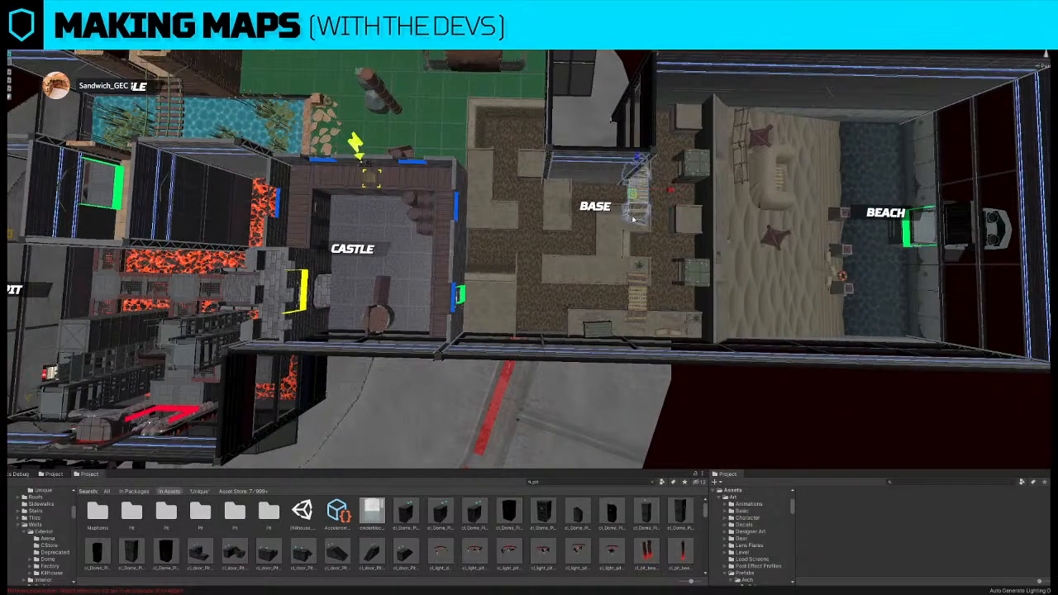
click(628, 192)
drag(625, 194, 550, 230)
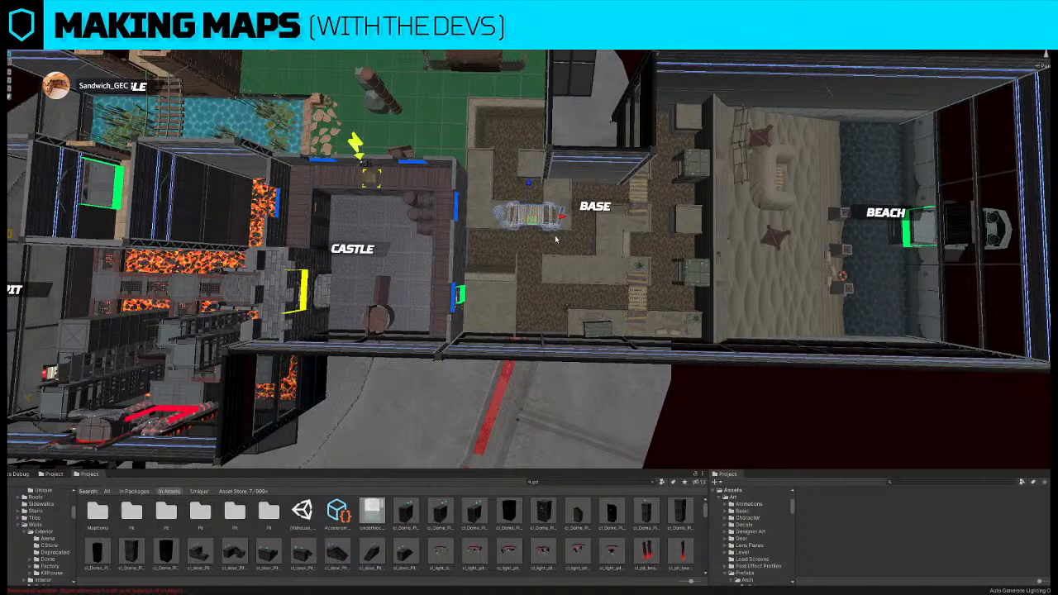
right_drag(576, 229, 554, 229)
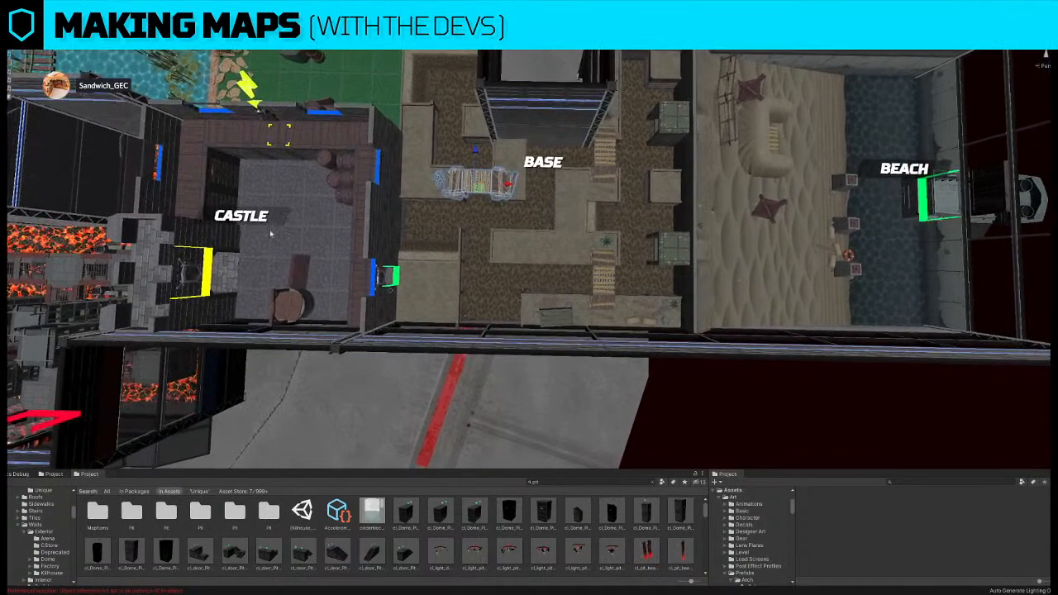
drag(466, 193, 473, 187)
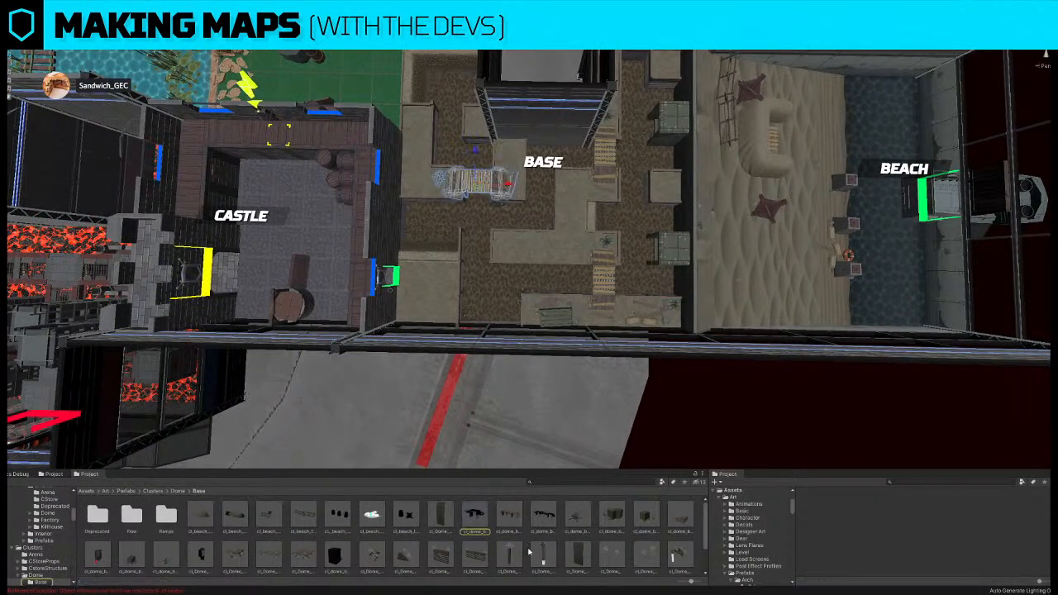
key(Delete)
- Place the two-span plank bridge from the Base assets between the castle-side and central platforms and move the BASE label forward
drag(545, 514, 548, 180)
right_drag(551, 186, 563, 225)
click(612, 223)
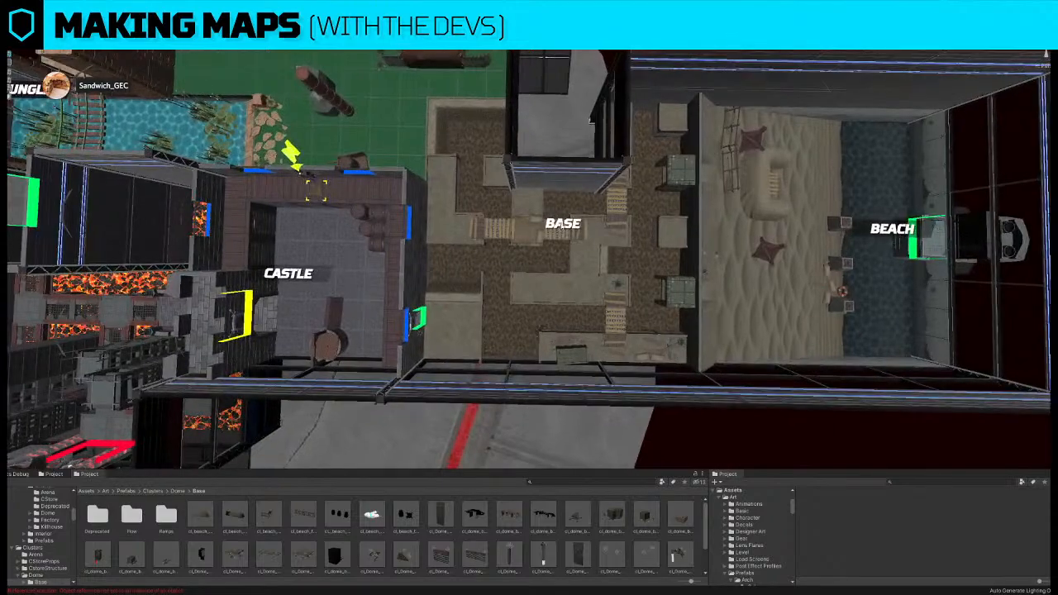
click(563, 224)
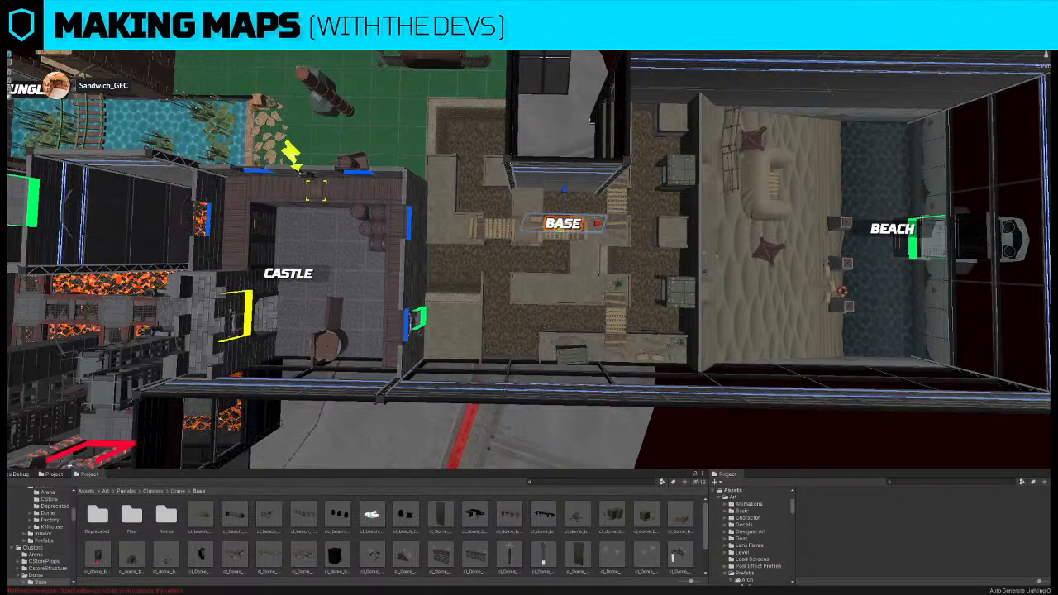
right_drag(637, 187, 602, 179)
drag(593, 176, 584, 256)
- Delete one floor tile from the base's front platform and slide its castle-side sections toward the beach to shorten it
right_drag(562, 257, 569, 327)
scroll(578, 293, up, 3)
click(569, 319)
click(645, 274)
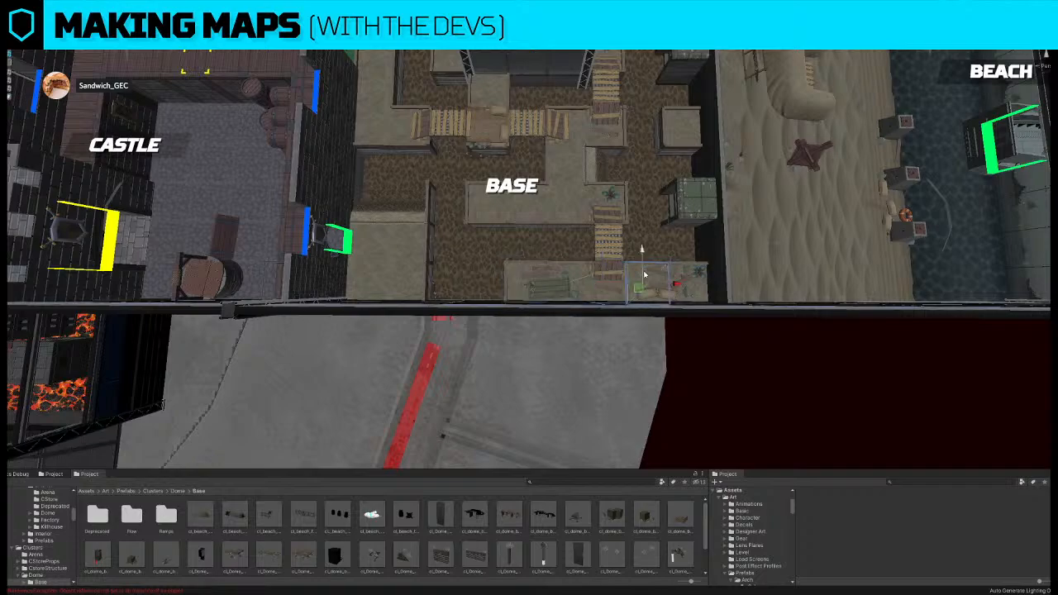
key(Delete)
click(610, 286)
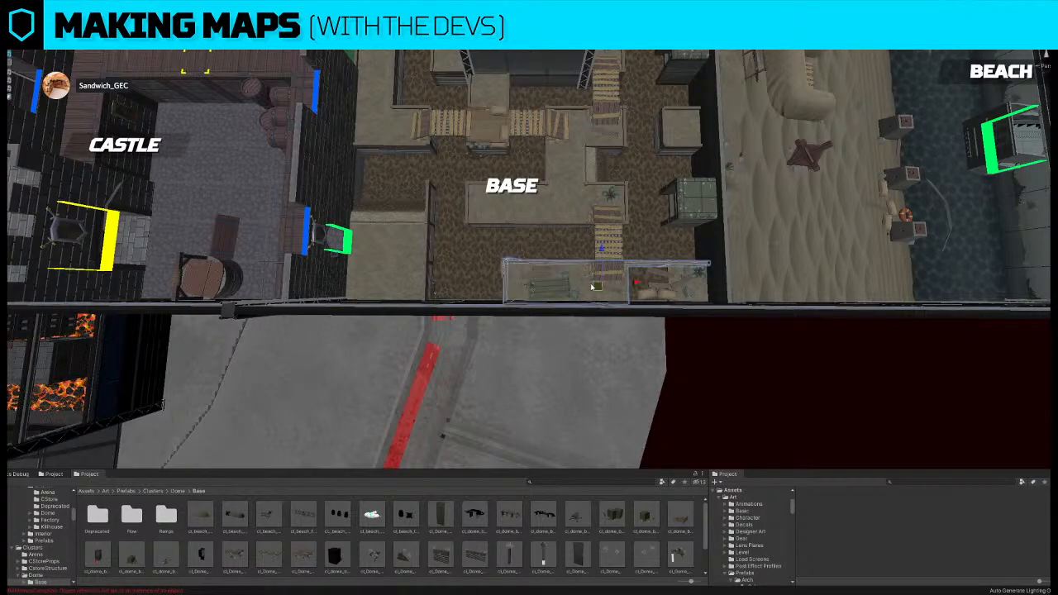
key(f)
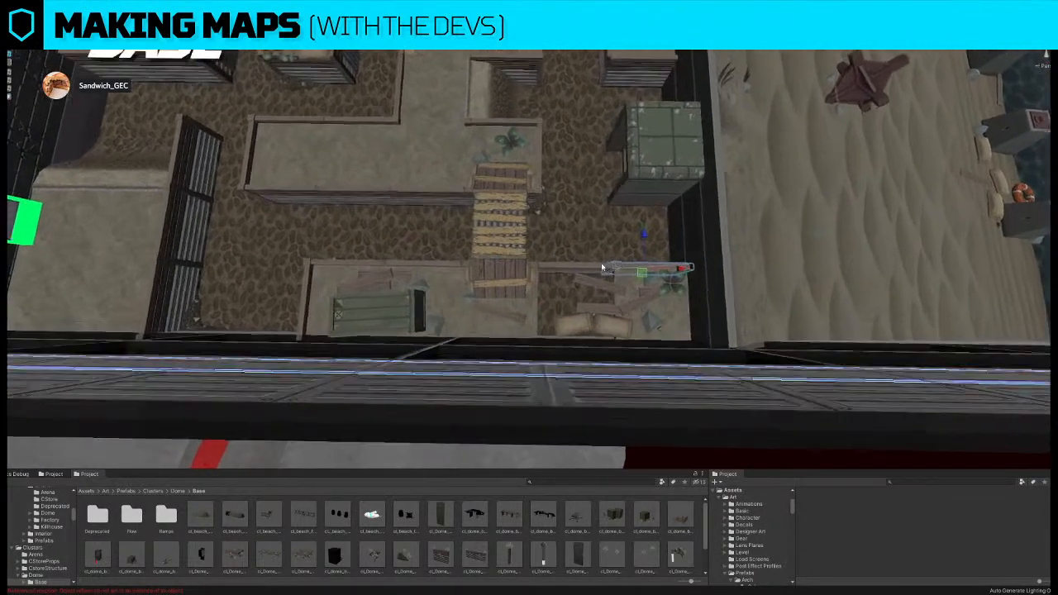
drag(507, 302, 577, 295)
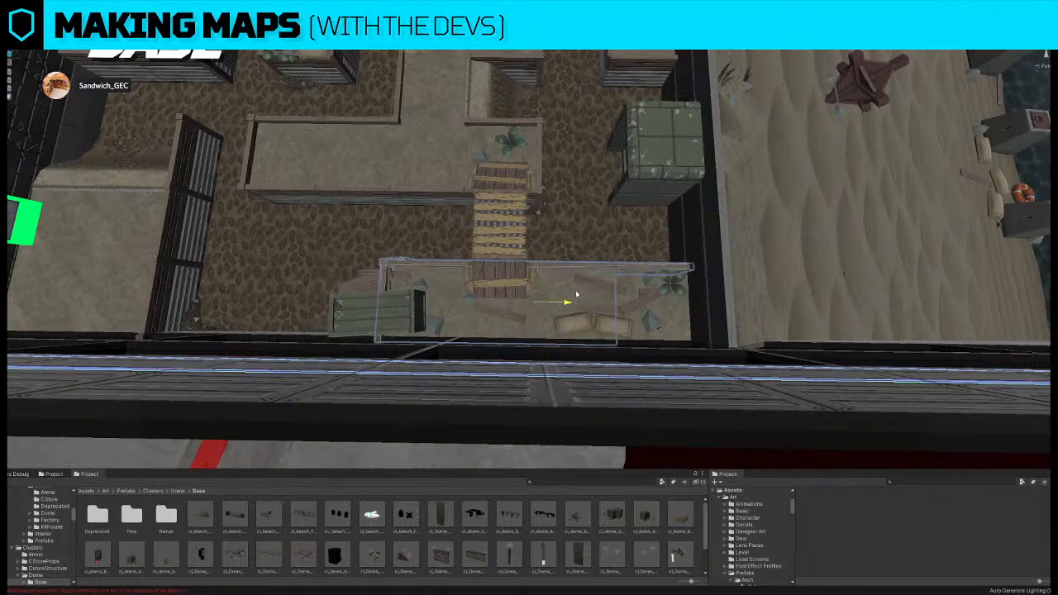
- Move the green crate from the front platform onto the front arm of the central platform
click(378, 314)
key(f)
drag(461, 311, 452, 148)
key(a)
right_drag(451, 148, 458, 164)
- Extend the castle-side end of the central platform's front arm forward with duplicated floor and edge pieces
click(602, 304)
click(847, 310)
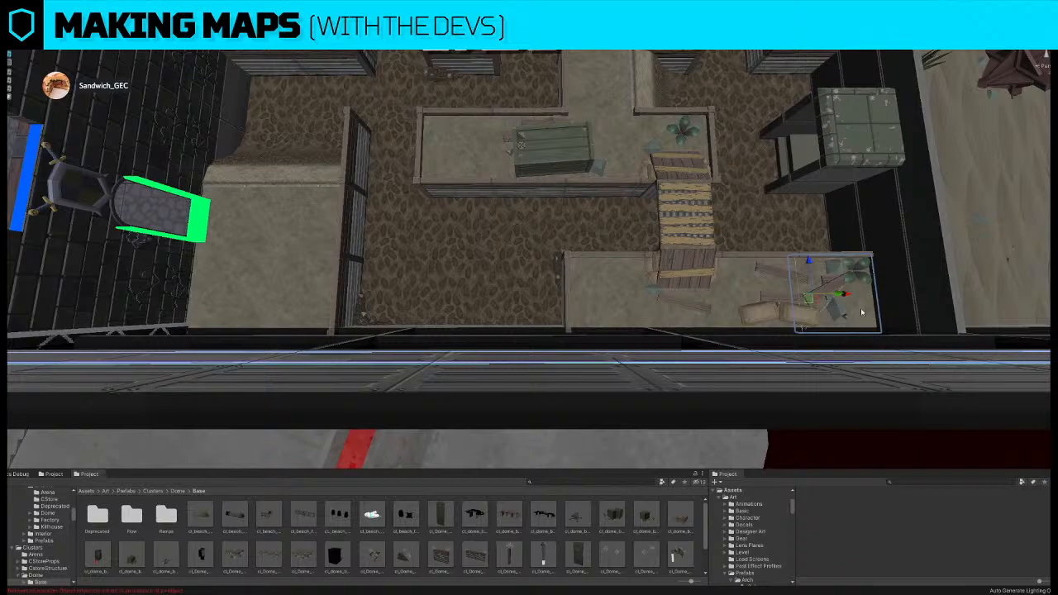
drag(855, 300, 484, 192)
right_drag(587, 223, 588, 226)
key(a)
click(530, 196)
right_drag(530, 201, 555, 199)
key(w)
drag(596, 189, 619, 205)
click(535, 191)
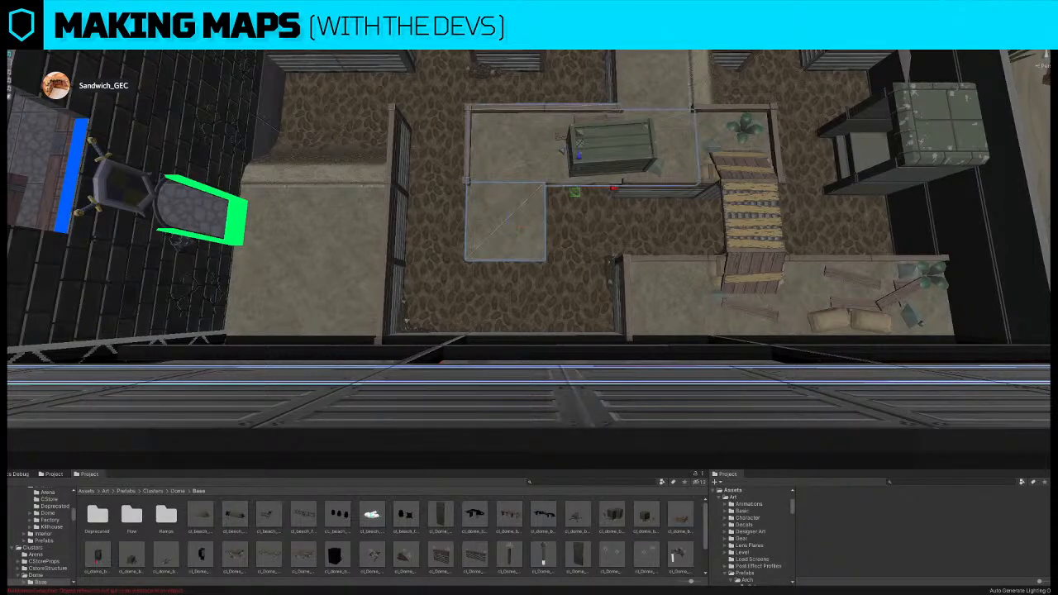
key(ctrl+z)
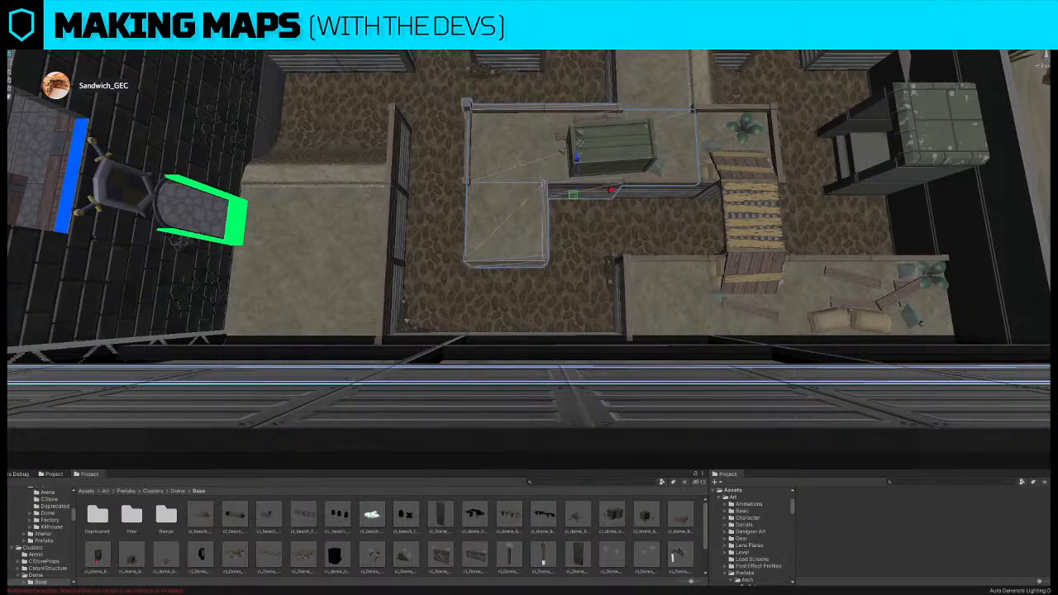
- Delete the surplus trim and place a rotated copy of an edge trim along the extended arm's castle-facing side
scroll(482, 149, up, 2)
click(449, 144)
alt+drag(449, 144, 638, 144)
key(Delete)
click(436, 164)
key(e)
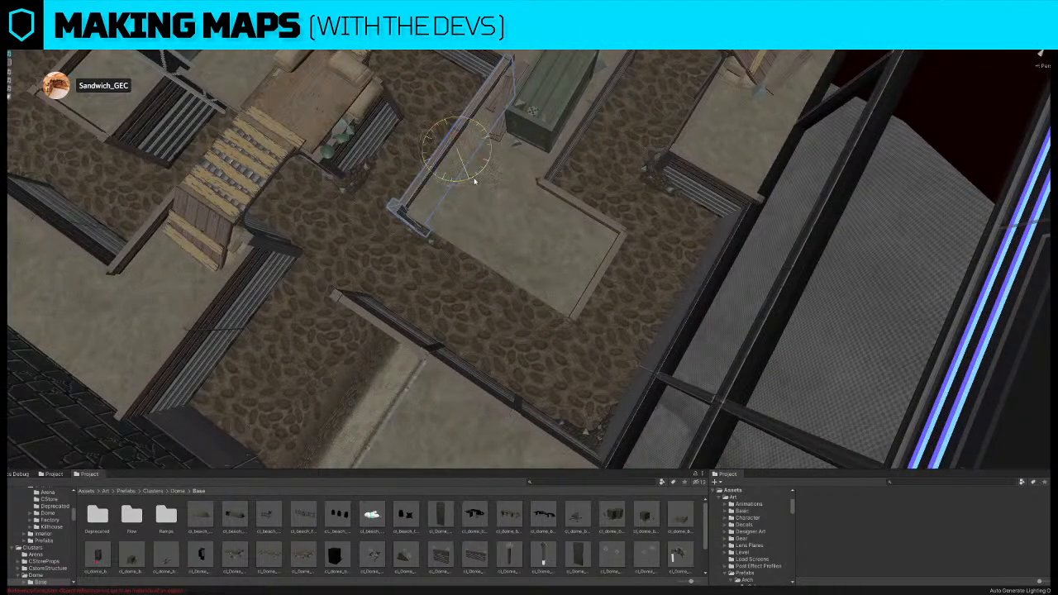
drag(471, 177, 591, 184)
key(w)
scroll(496, 264, down, 3)
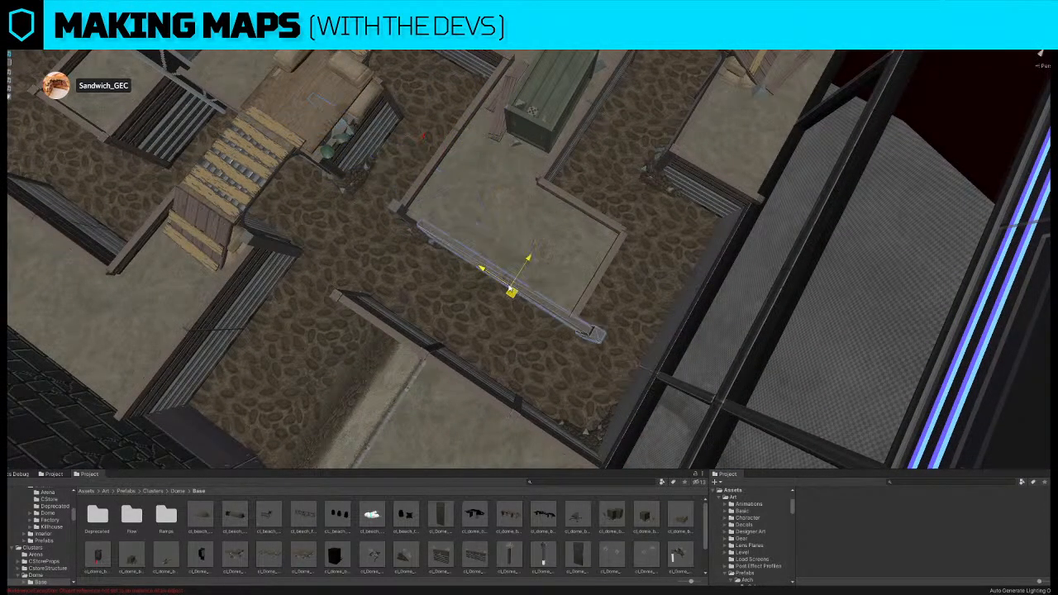
- Examine the revised base layout and its connections to the castle, jungle and beach rooms
scroll(501, 278, down, 5)
alt+drag(520, 294, 514, 268)
scroll(513, 268, down, 3)
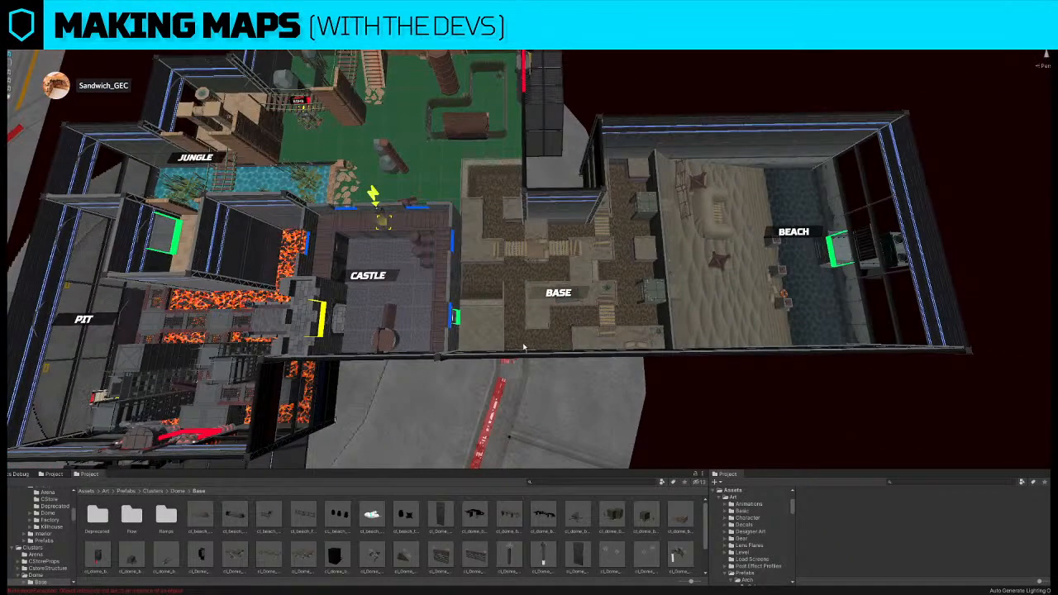
alt+drag(525, 327, 538, 307)
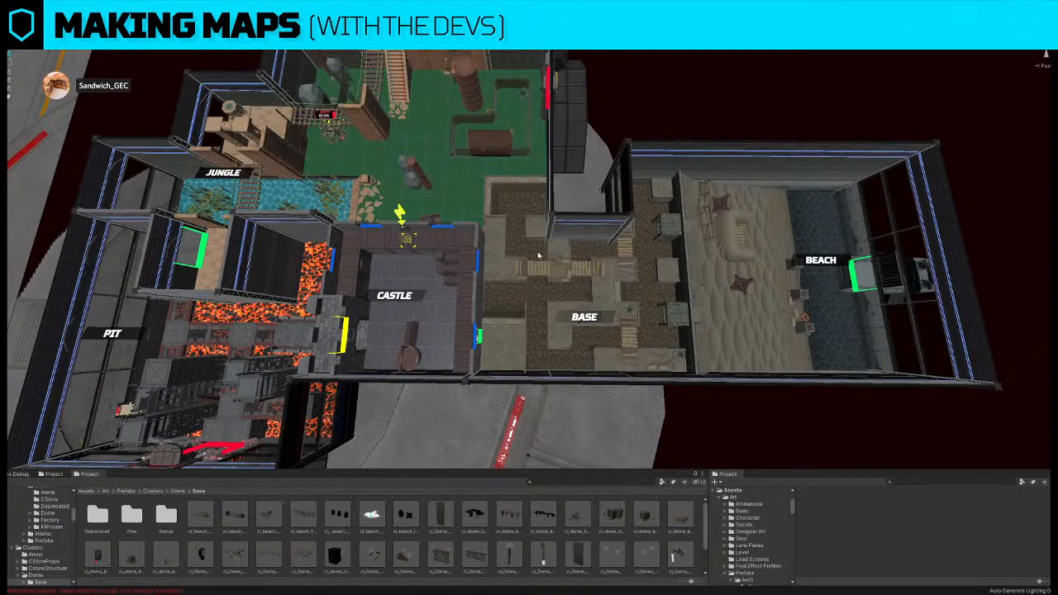
scroll(549, 315, down, 3)
alt+drag(548, 315, 549, 321)
scroll(550, 323, up, 5)
scroll(550, 322, up, 4)
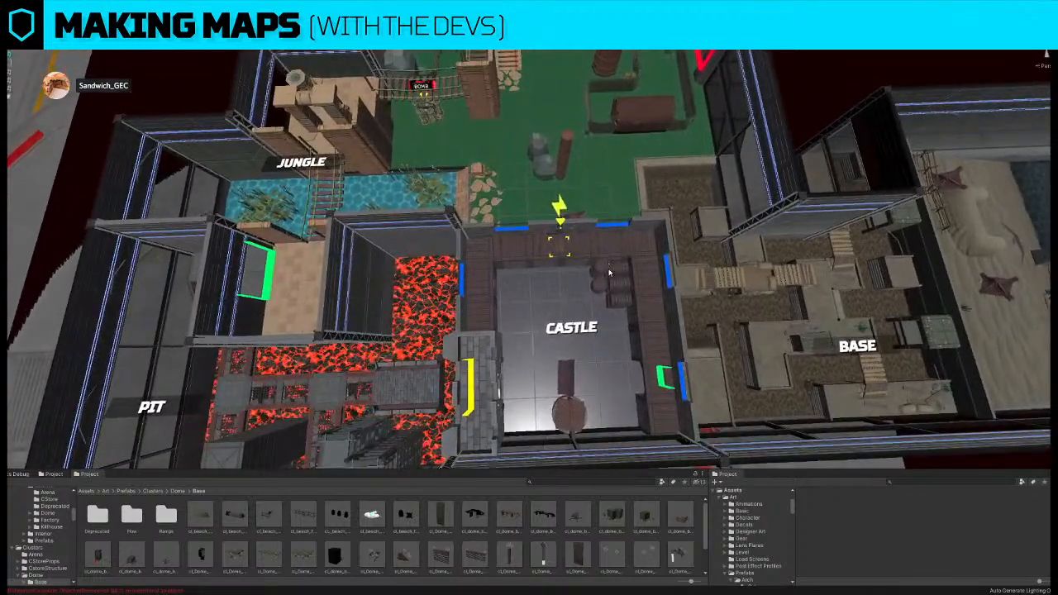
- Duplicate the castle's barrel stack into the opposite corner beside the pit-side walkway
drag(601, 288, 557, 288)
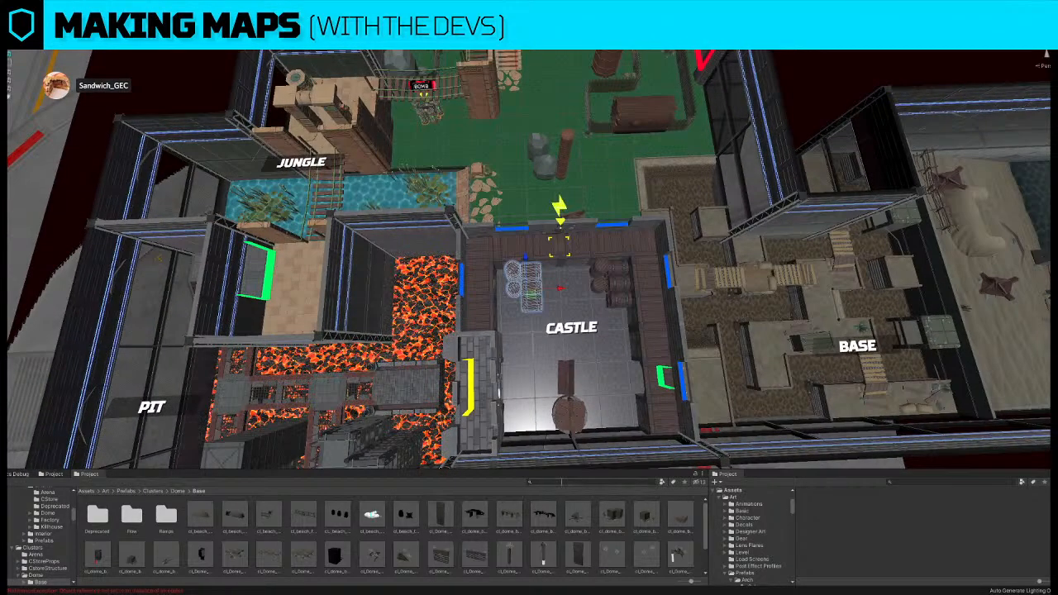
alt+drag(527, 255, 521, 261)
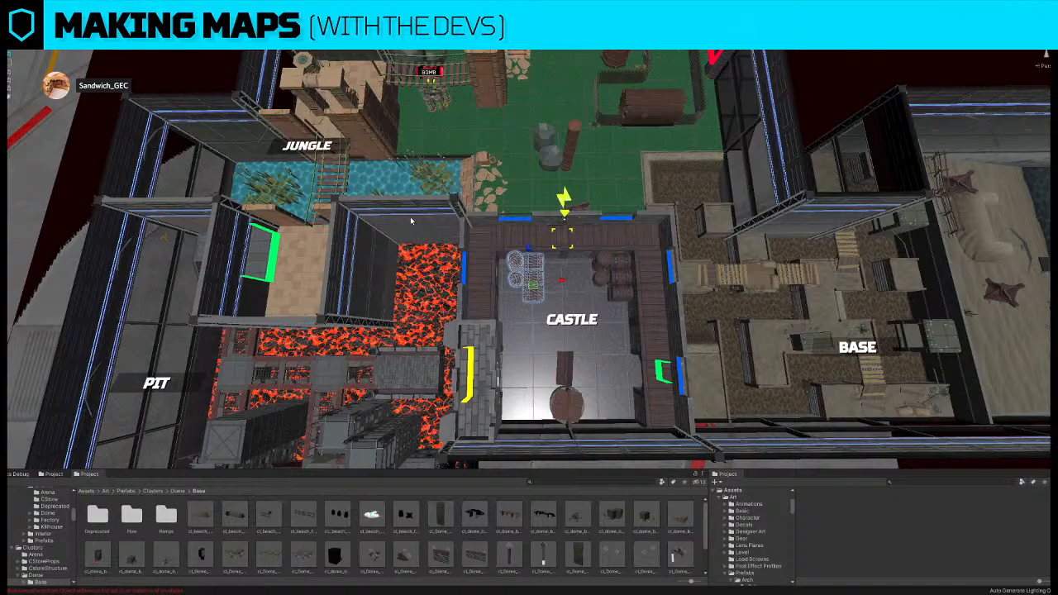
- Move and rotate a low wall piece on the jungle's raised stone platform and delete the pillar ruins there
scroll(397, 209, up, 2)
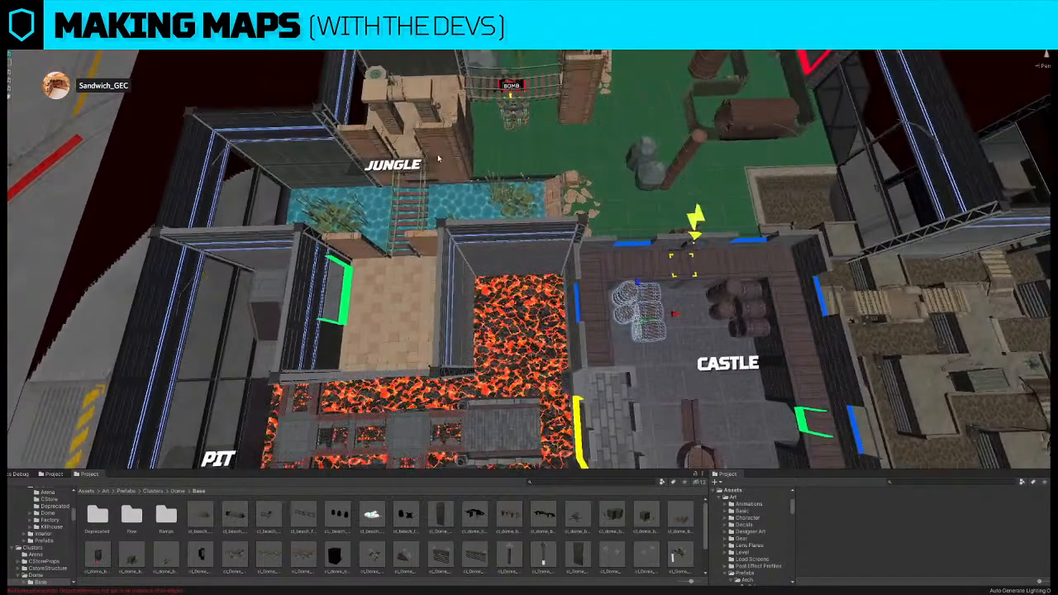
scroll(465, 147, up, 4)
right_drag(468, 142, 465, 86)
click(488, 142)
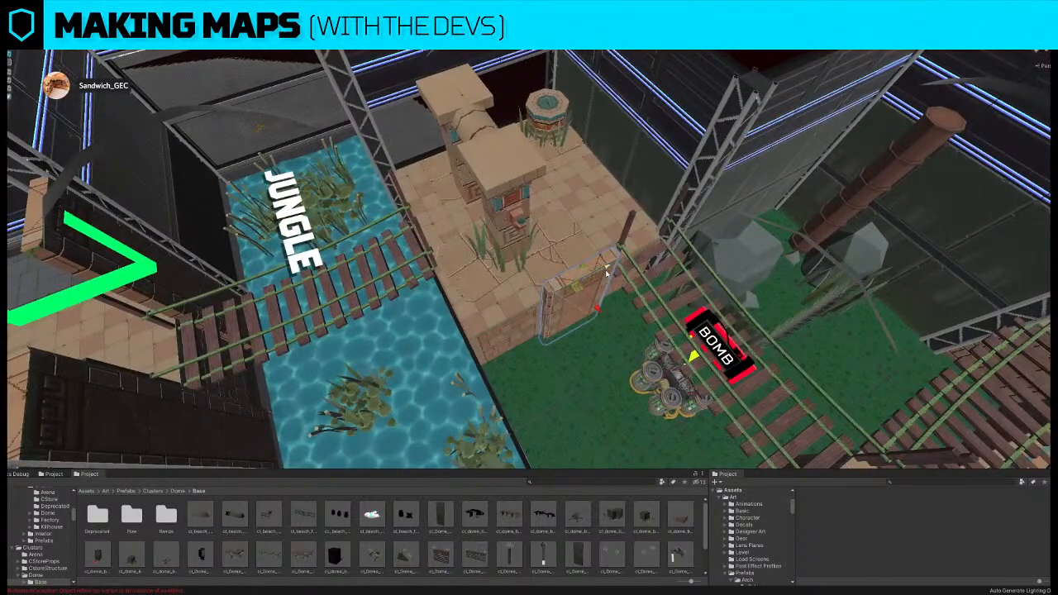
drag(606, 273, 636, 281)
key(e)
drag(599, 249, 482, 234)
key(w)
drag(609, 227, 456, 256)
scroll(441, 253, down, 3)
key(Delete)
scroll(516, 262, down, 5)
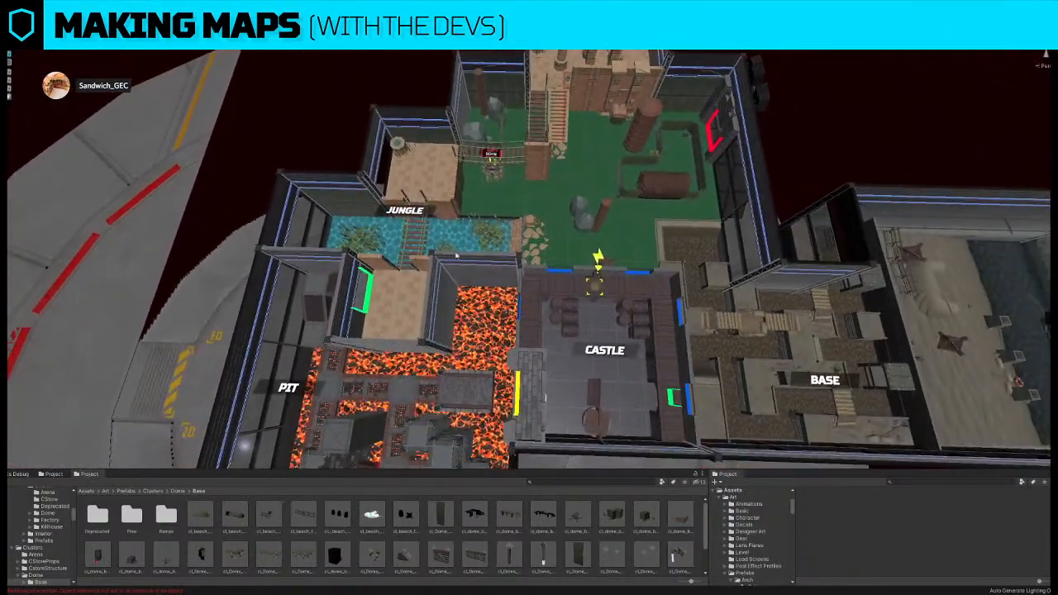
- Move the JUNGLE label from the raised stone platform to the middle of the jungle's green floor
click(402, 152)
scroll(402, 153, up, 2)
scroll(408, 95, down, 4)
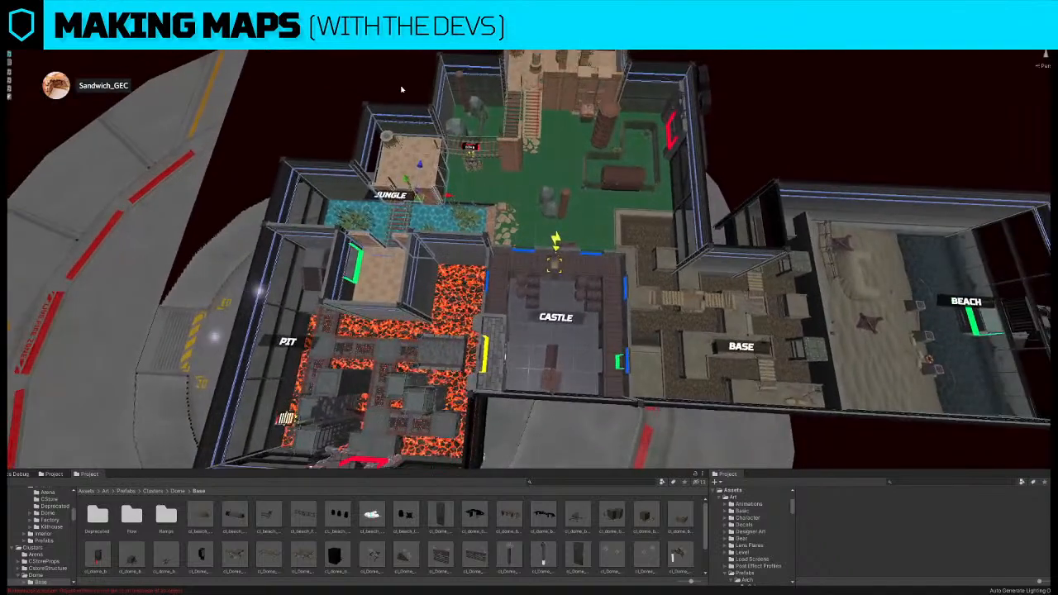
click(399, 197)
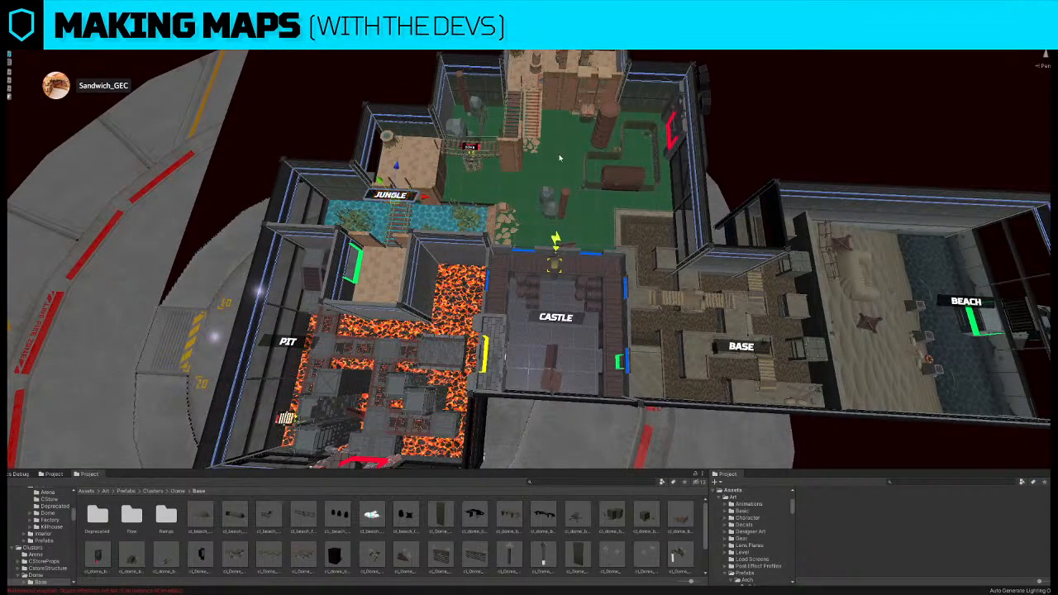
drag(411, 199, 556, 163)
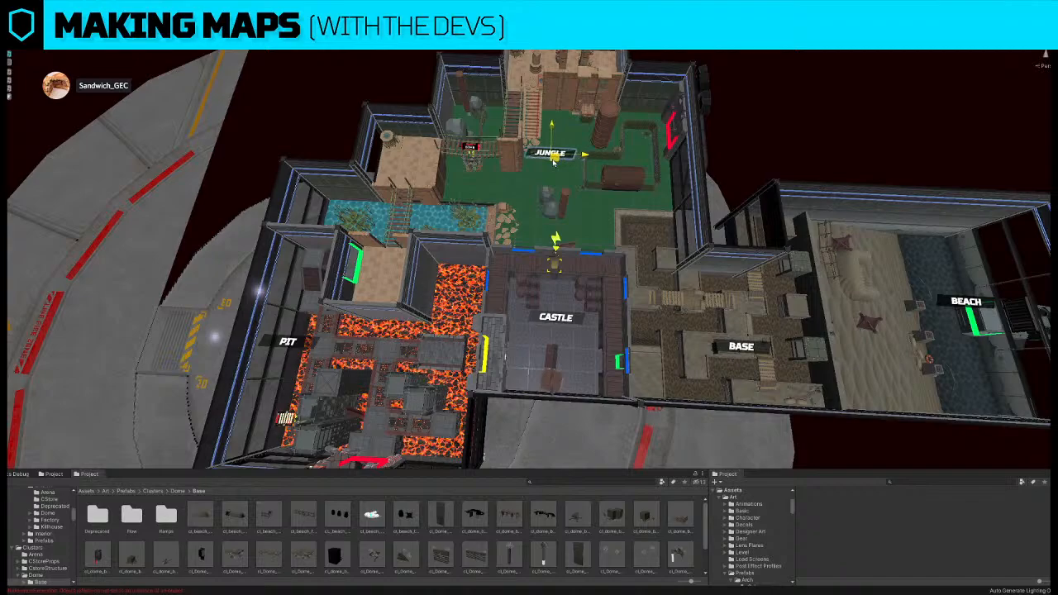
click(853, 84)
- Search the assets for "castle" and replace the barrel stack beside the castle's pit-side walkway with a wooden stair ramp
right_drag(852, 84, 516, 218)
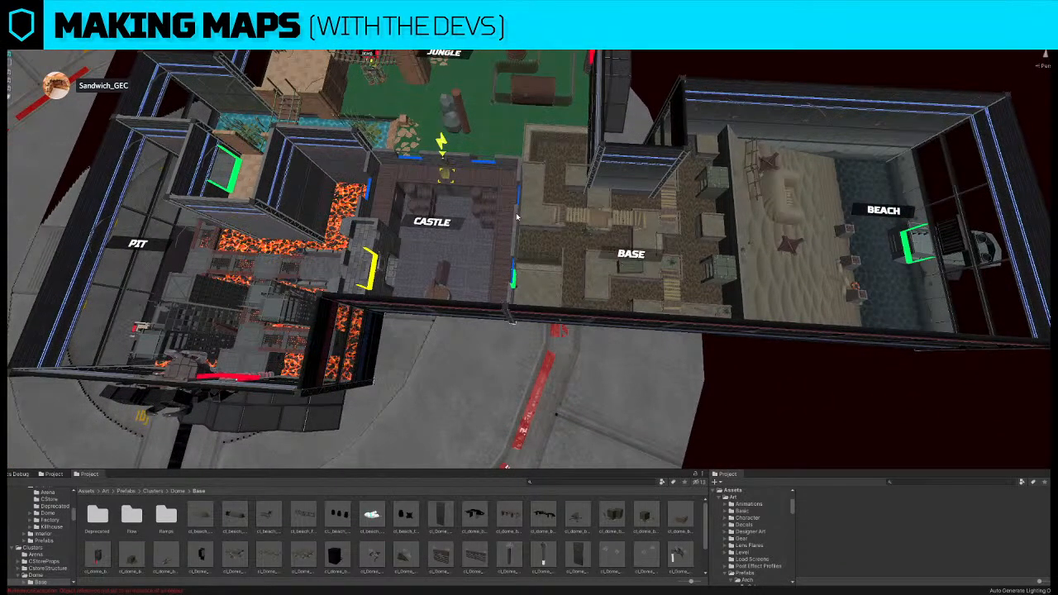
right_drag(543, 237, 550, 238)
key(w)
key(a)
key(w)
click(482, 238)
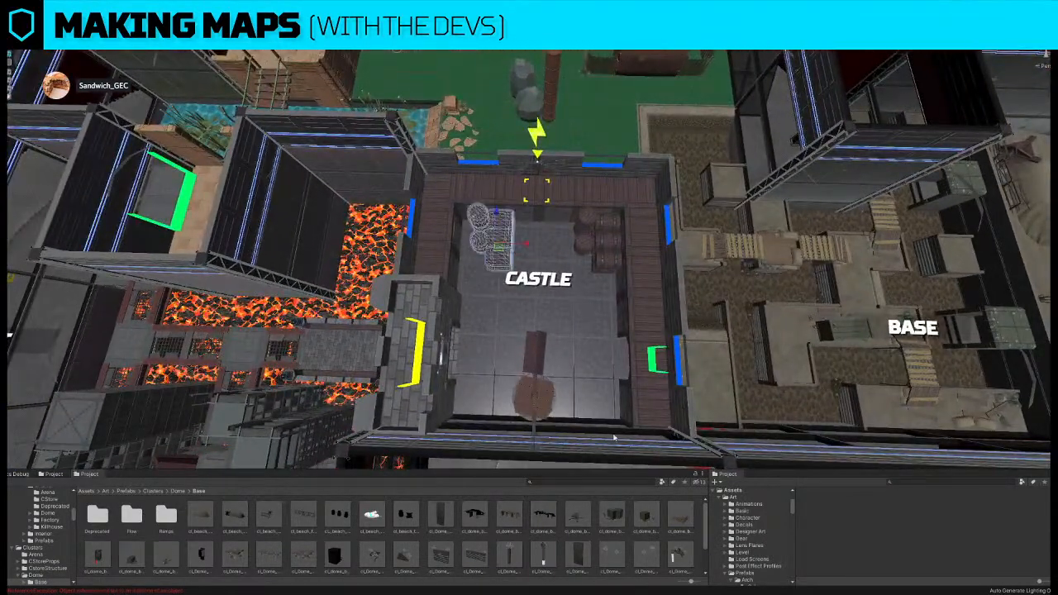
key(f)
mouse_move(483, 239)
right_down()
mouse_move(480, 201)
mouse_move(392, 184)
right_up()
click(475, 196)
drag(586, 218, 453, 225)
click(578, 374)
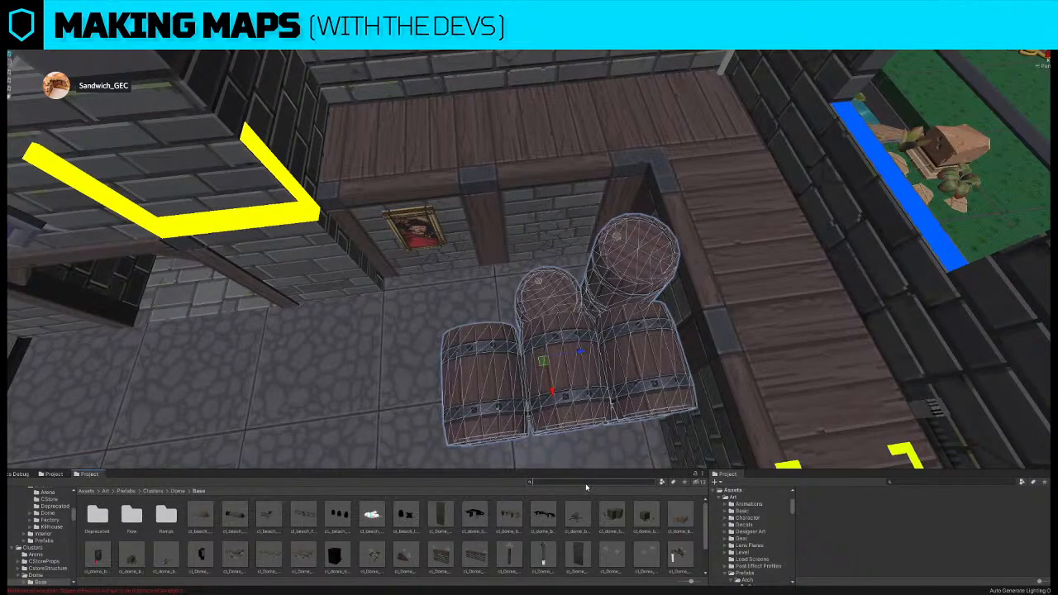
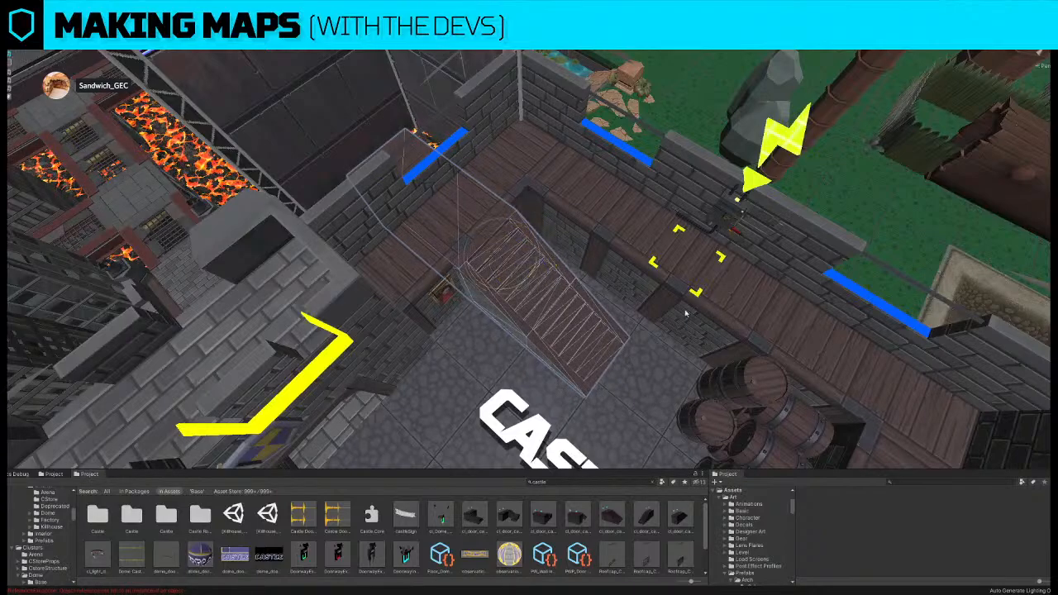
- Delete the surplus platform block at the castle's walkway corner and move the stair ramp back toward that corner
drag(504, 267, 650, 314)
click(535, 251)
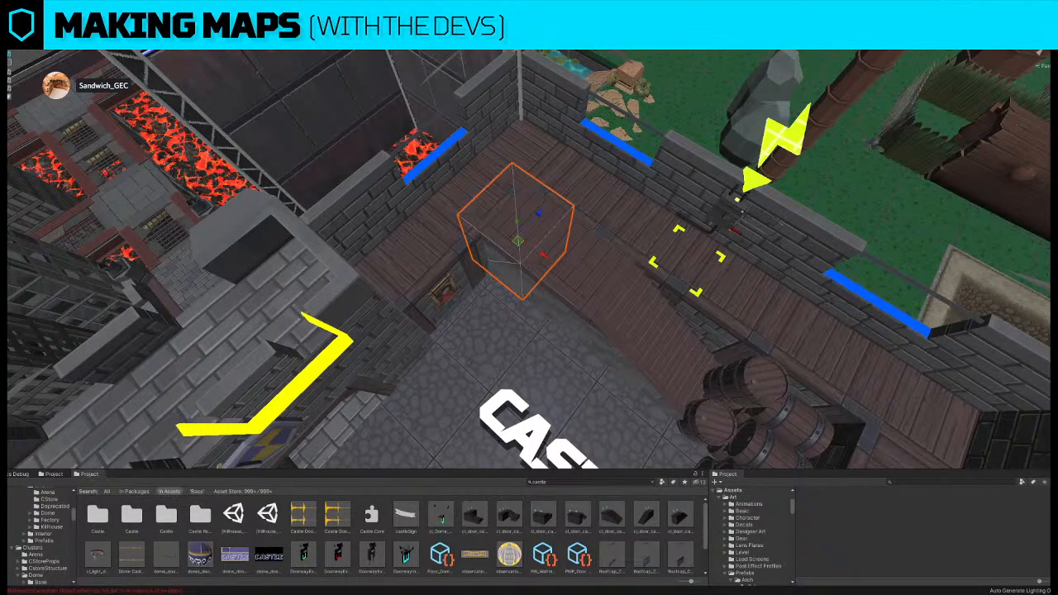
key(Delete)
click(610, 309)
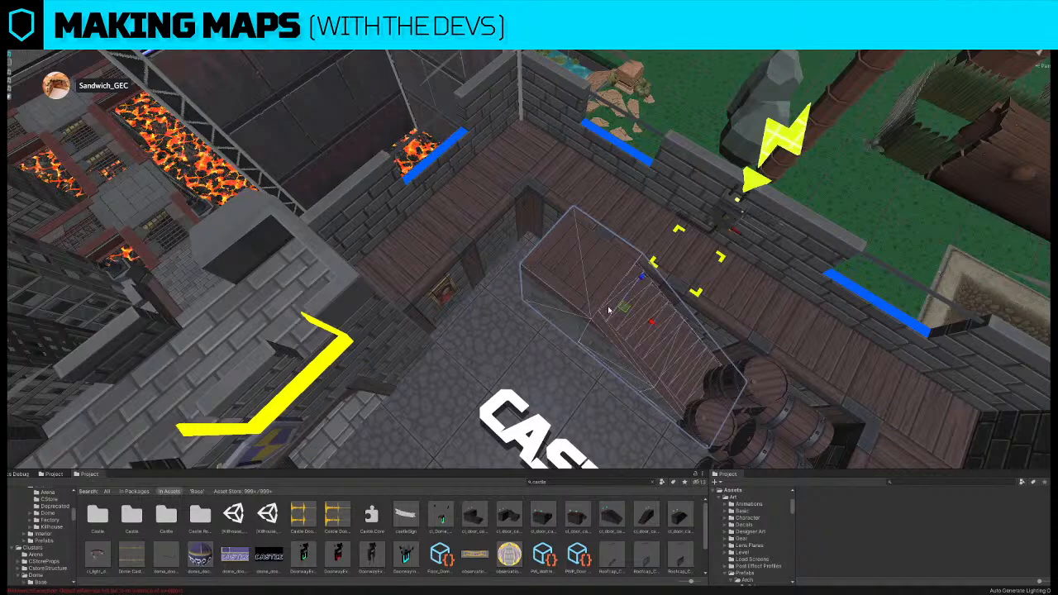
drag(624, 308, 575, 270)
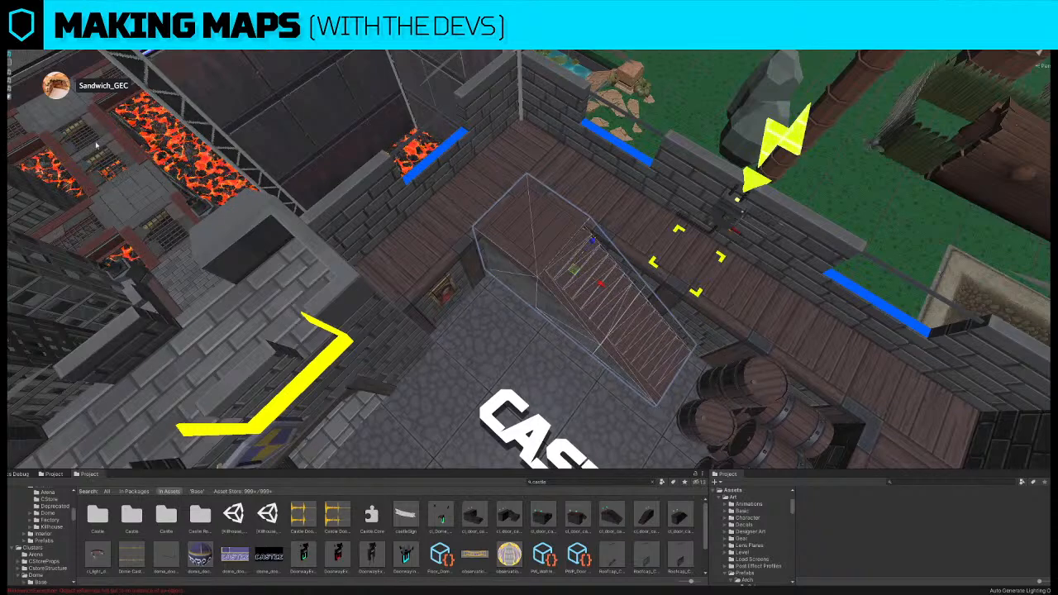
- Delete the platform section at the head of the ramp and slide the stairs flush against the castle's pit-side walkway
key(f)
drag(577, 234, 633, 267)
click(329, 285)
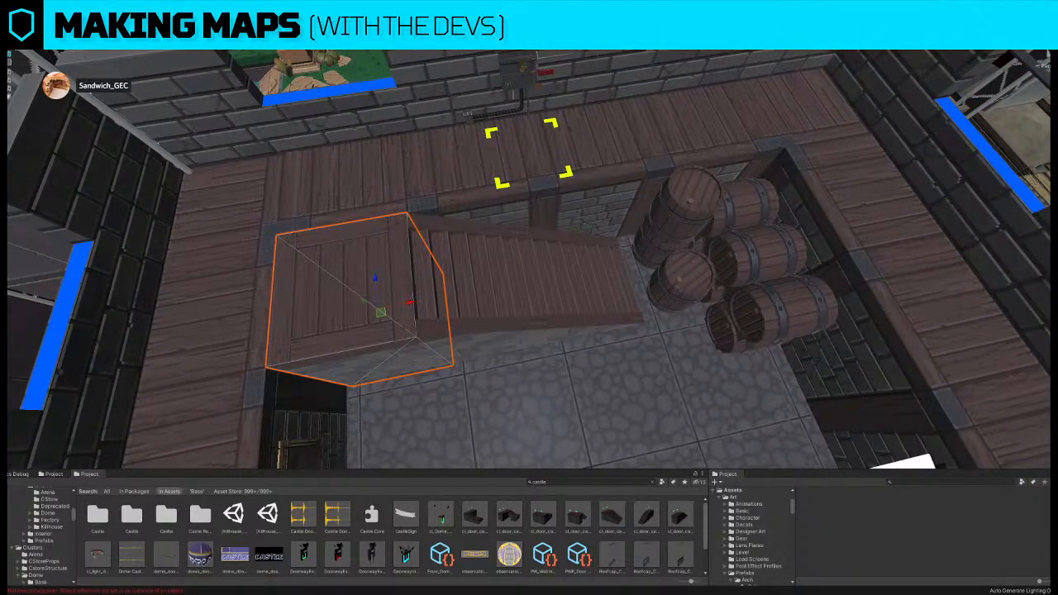
key(Delete)
click(527, 271)
drag(463, 271, 356, 288)
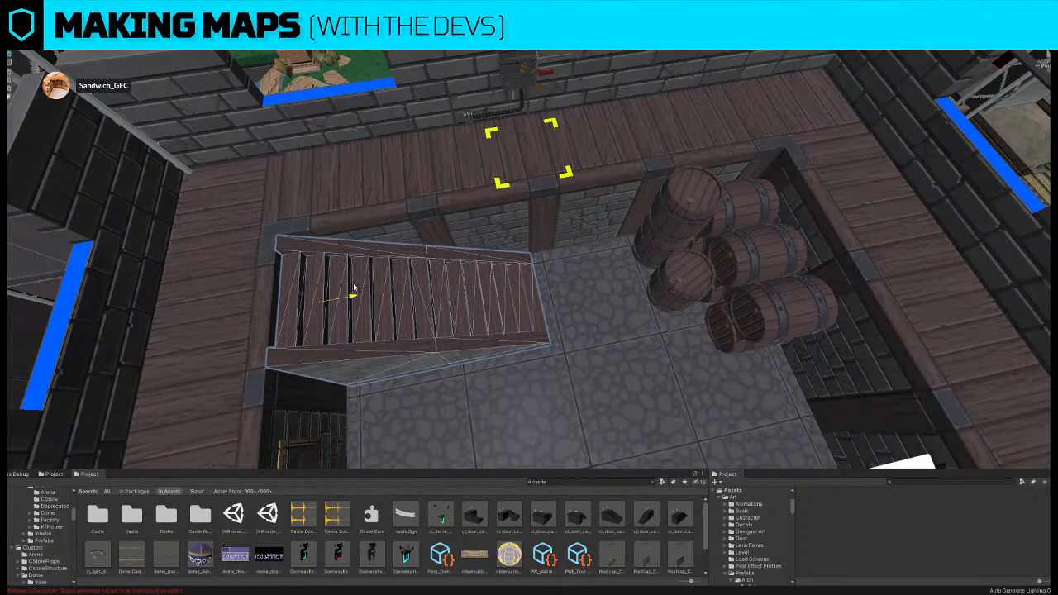
- Move the PIT label from the outer wall to the middle of the pit room
scroll(355, 288, down, 10)
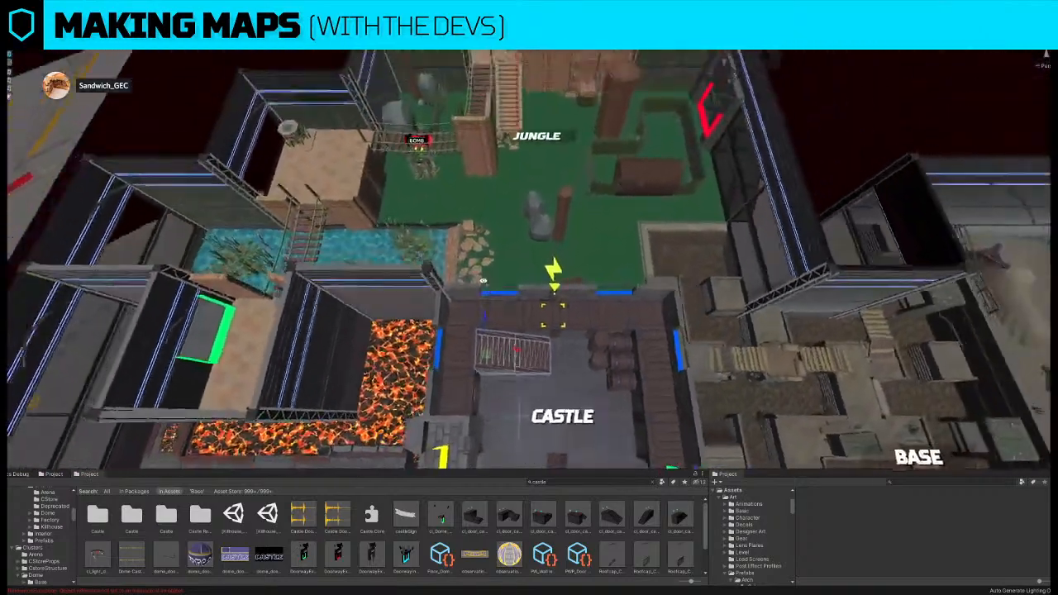
key(s)
right_drag(484, 281, 517, 250)
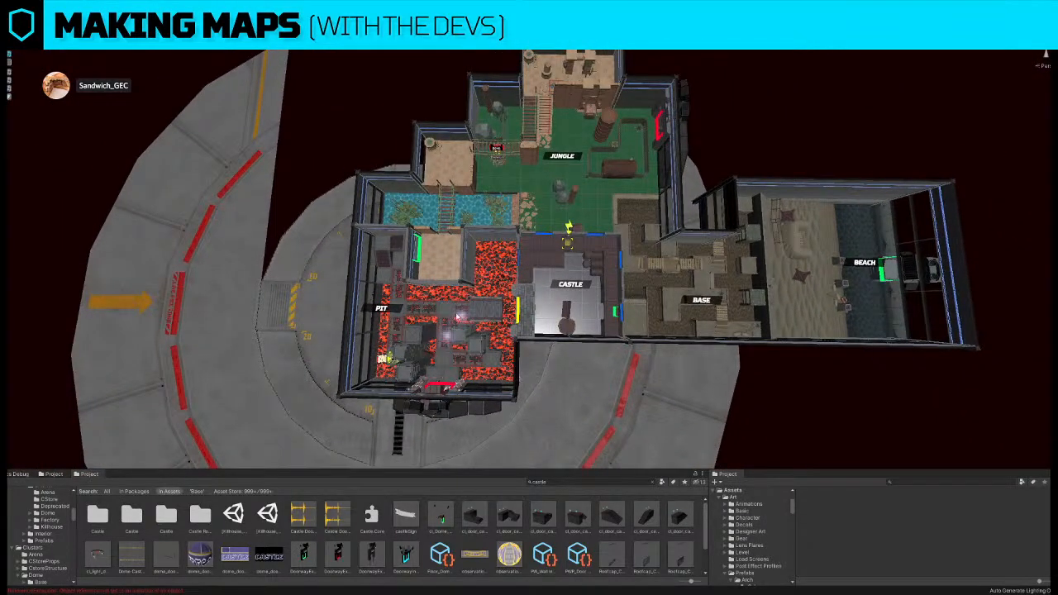
click(382, 309)
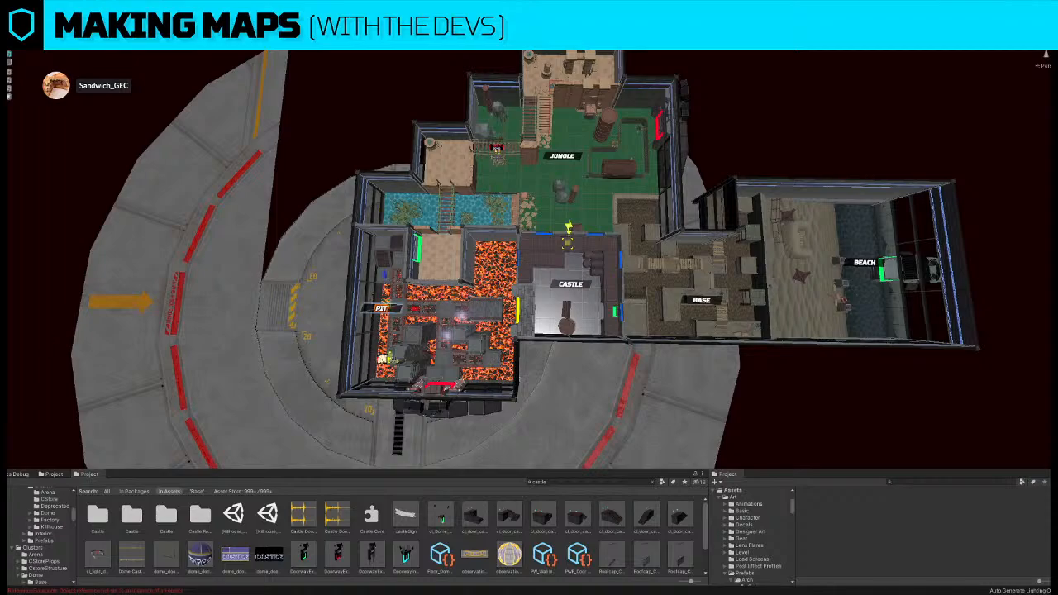
drag(415, 309, 469, 309)
- Move the rocks and leaning pillar beside the jungle's red gate and shift the hedge, log and large pillar set toward the castle
right_drag(621, 299, 508, 266)
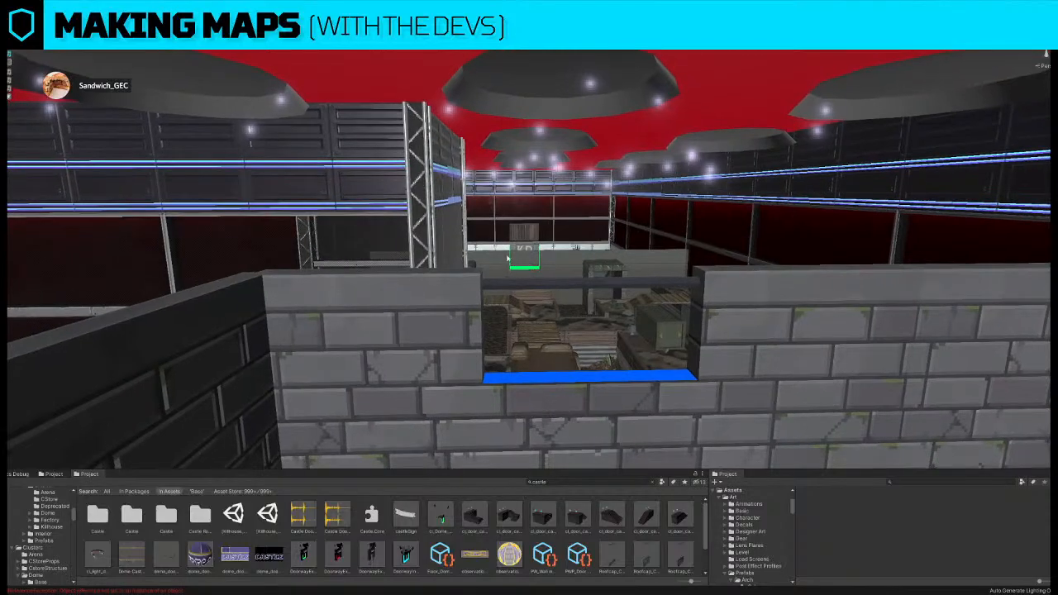
right_drag(519, 301, 648, 274)
right_drag(468, 331, 703, 87)
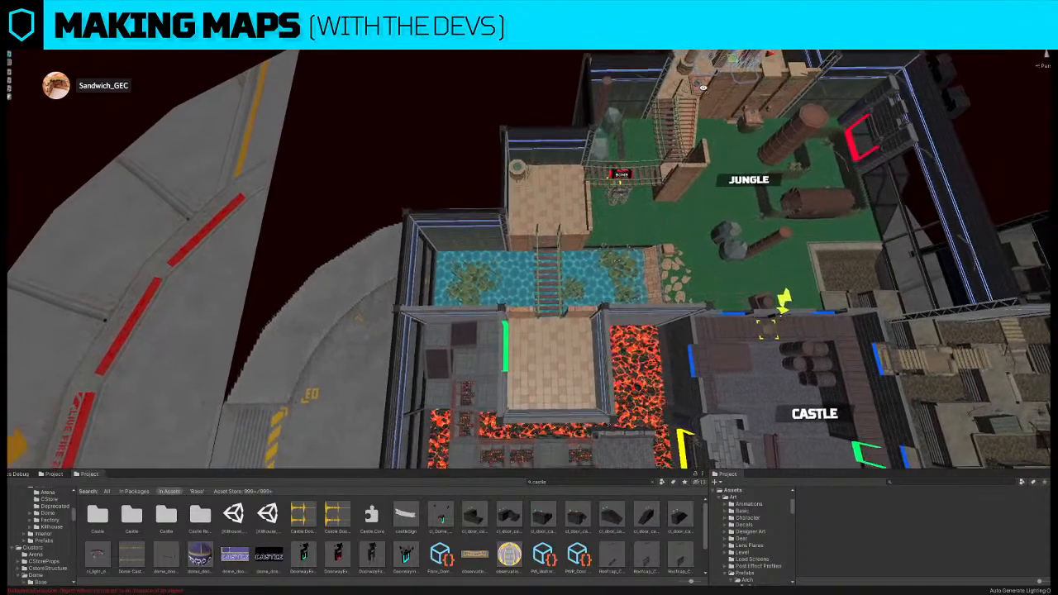
right_drag(700, 144, 624, 274)
click(574, 253)
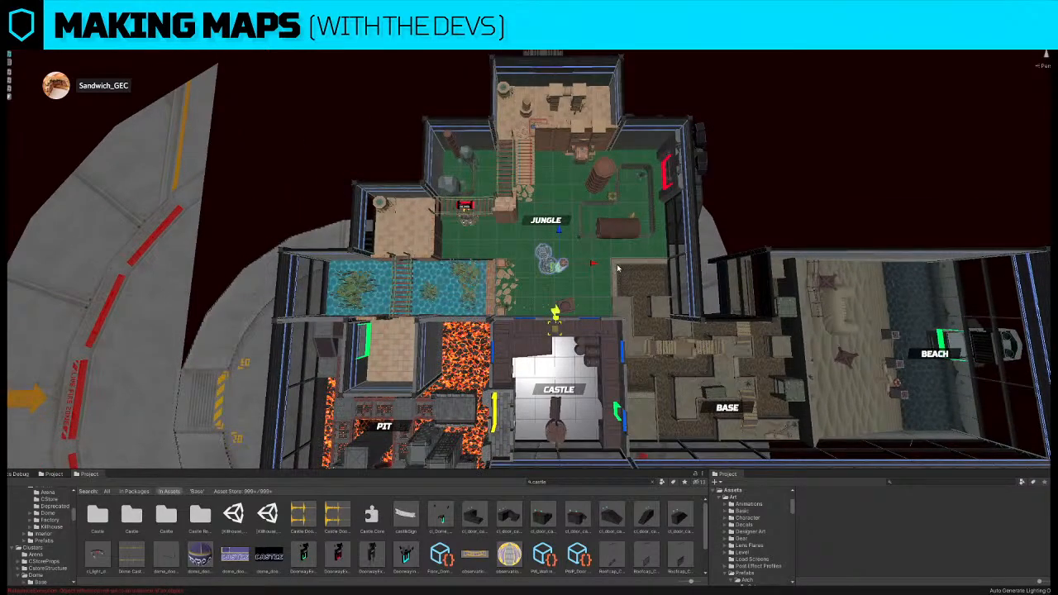
click(614, 234)
drag(614, 216, 650, 212)
click(550, 269)
middle_drag(560, 299, 506, 295)
scroll(505, 294, up, 1)
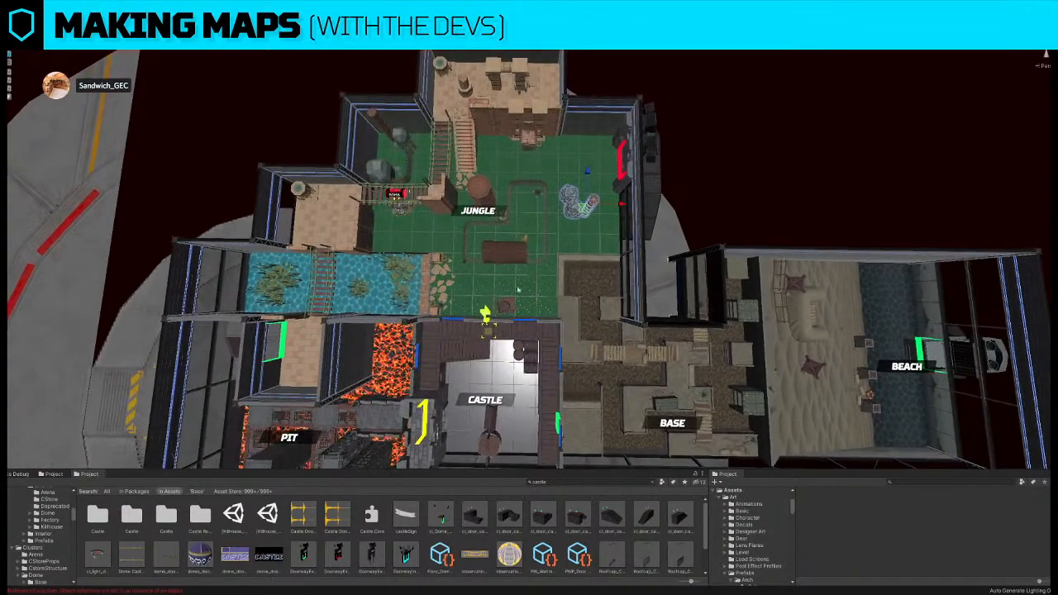
click(516, 253)
drag(505, 198, 504, 225)
- Slide the small wooden prop along the jungle side of the castle wall toward the base
click(506, 307)
drag(539, 316, 598, 318)
key(w)
right_drag(597, 318, 642, 339)
drag(568, 390, 506, 382)
right_drag(552, 386, 408, 333)
click(525, 319)
click(408, 333)
- Rotate the small wooden prop and settle it in the corner beside the base's sunken ground
click(578, 252)
right_drag(578, 252, 548, 261)
key(e)
drag(503, 228, 730, 307)
key(w)
scroll(731, 307, down, 5)
- Shift the hedge, log and large pillar set sideways toward the jungle pond
alt+drag(597, 271, 562, 220)
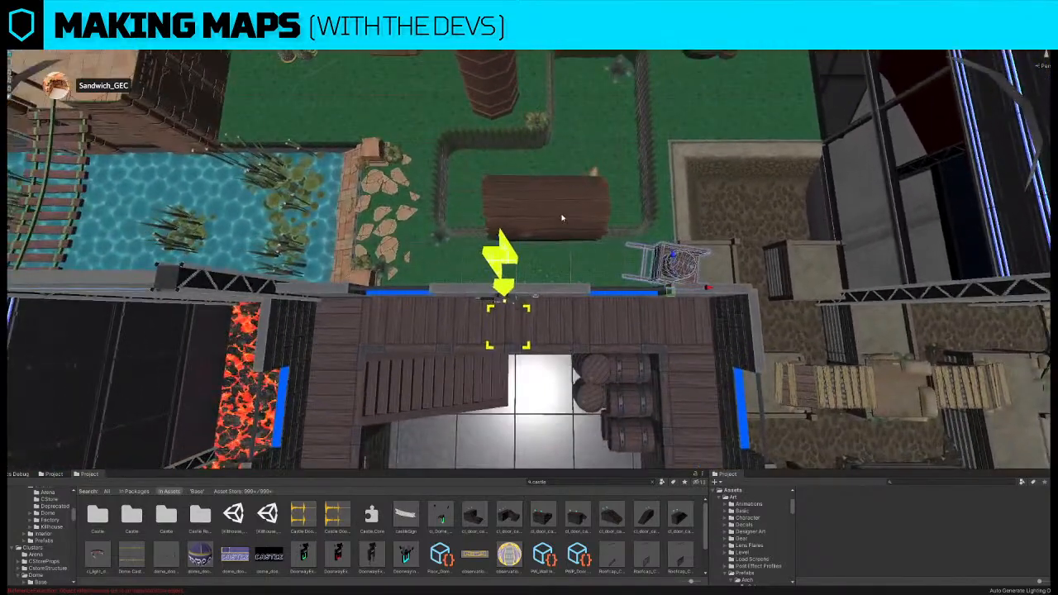
click(563, 218)
drag(575, 125, 524, 129)
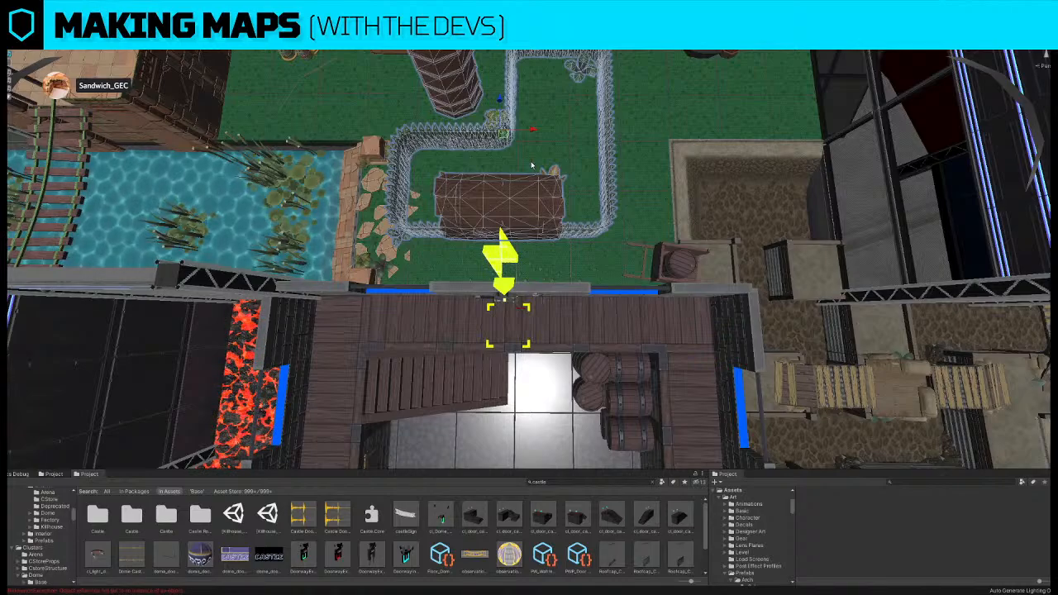
right_drag(532, 165, 533, 112)
click(651, 172)
right_drag(650, 174, 551, 208)
key(w)
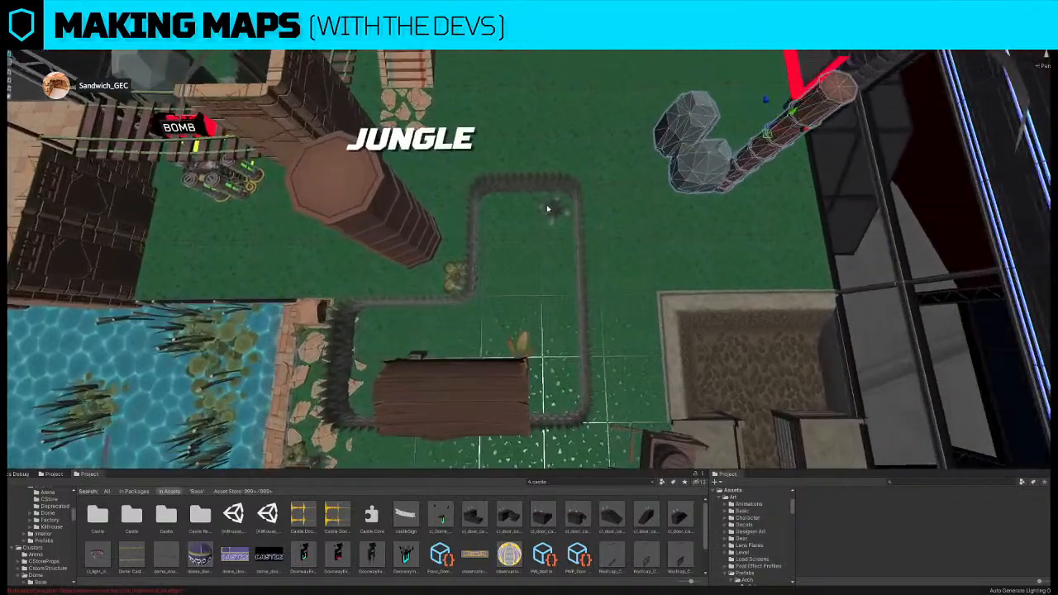
- Select the twin-pillar piece in the jungle's temple wall and locate its prefab in the Dome Ruins assets
click(488, 182)
right_drag(488, 182, 495, 126)
click(572, 178)
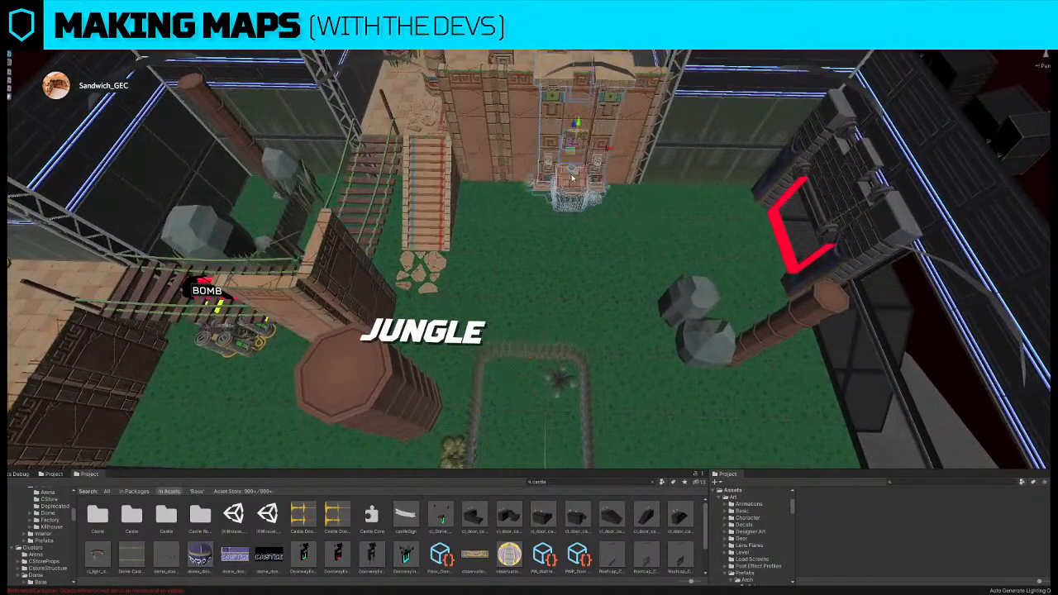
key(ctrl+z)
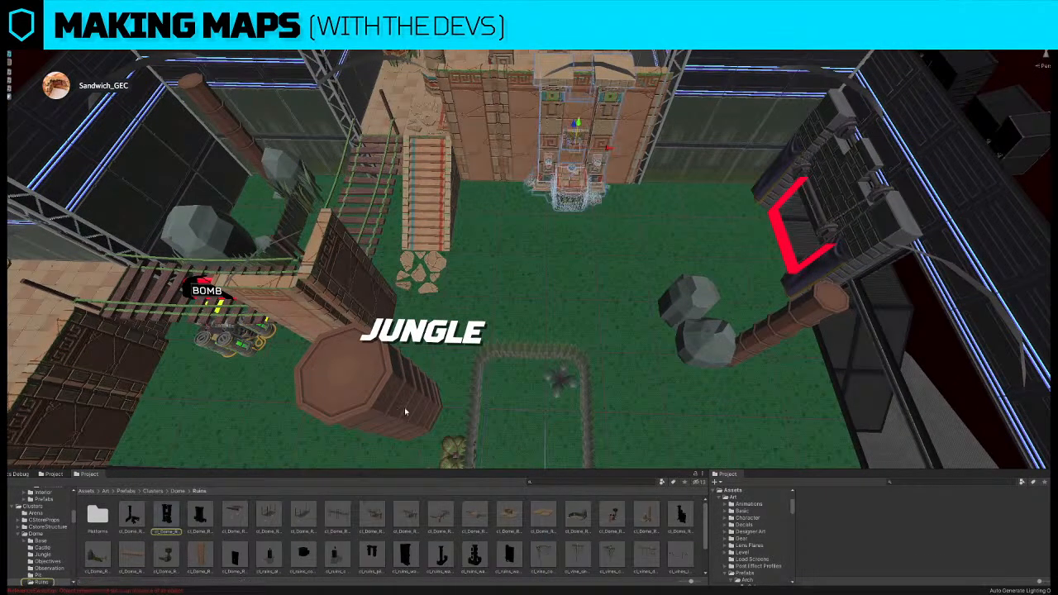
drag(205, 529, 221, 491)
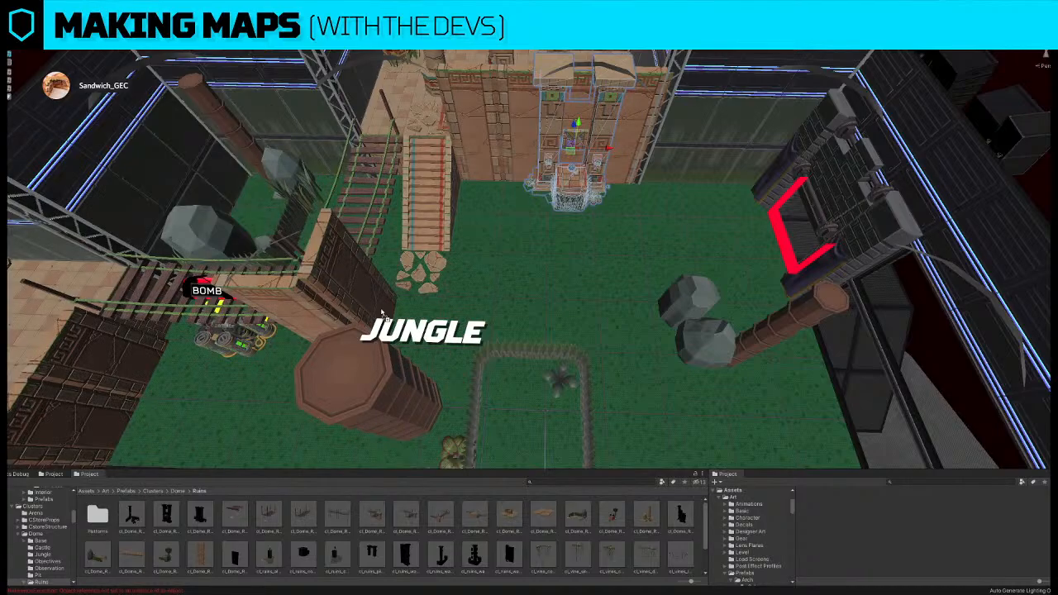
drag(434, 378, 452, 365)
- Position the twin-pillar ruins piece in front of the jungle's temple wall
middle_drag(558, 99, 553, 413)
alt+drag(564, 136, 25, 400)
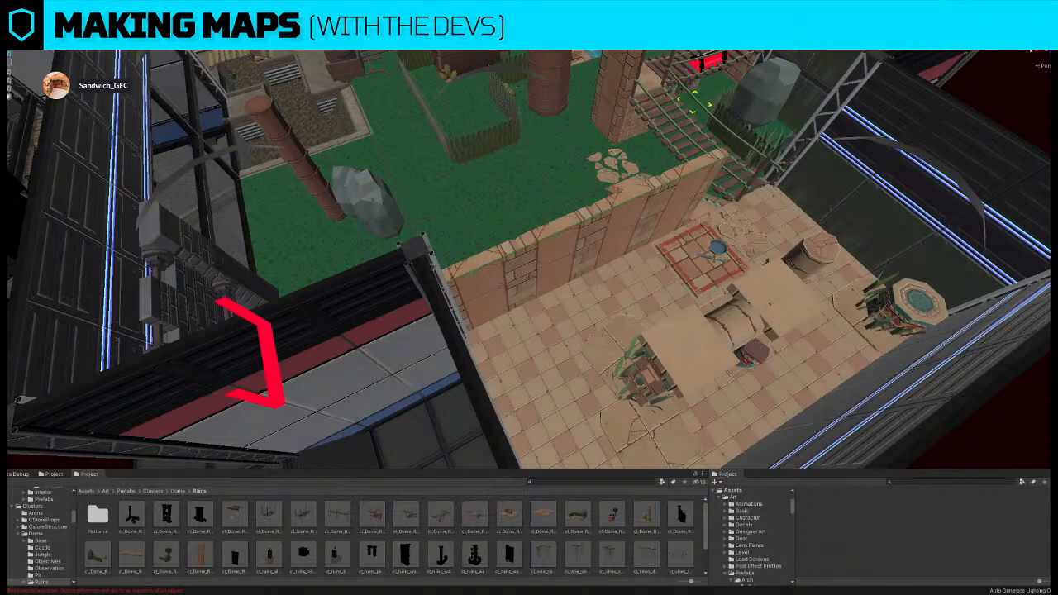
click(909, 303)
right_drag(344, 295, 565, 348)
drag(552, 343, 453, 340)
right_drag(452, 340, 432, 257)
drag(400, 286, 365, 131)
right_drag(366, 131, 596, 207)
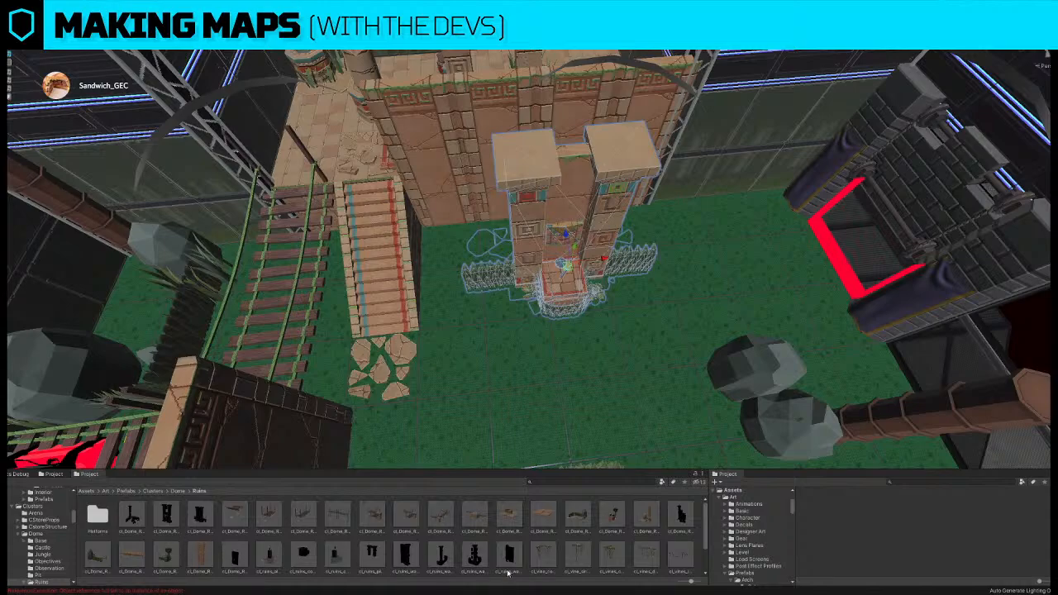
- Replace the twin-pillar piece with a hedged single-pillar ruins prefab, rotate it and push it against the temple wall
drag(468, 567, 393, 318)
drag(446, 570, 366, 312)
key(Delete)
drag(406, 553, 652, 284)
key(e)
drag(557, 269, 676, 271)
right_drag(527, 271, 743, 282)
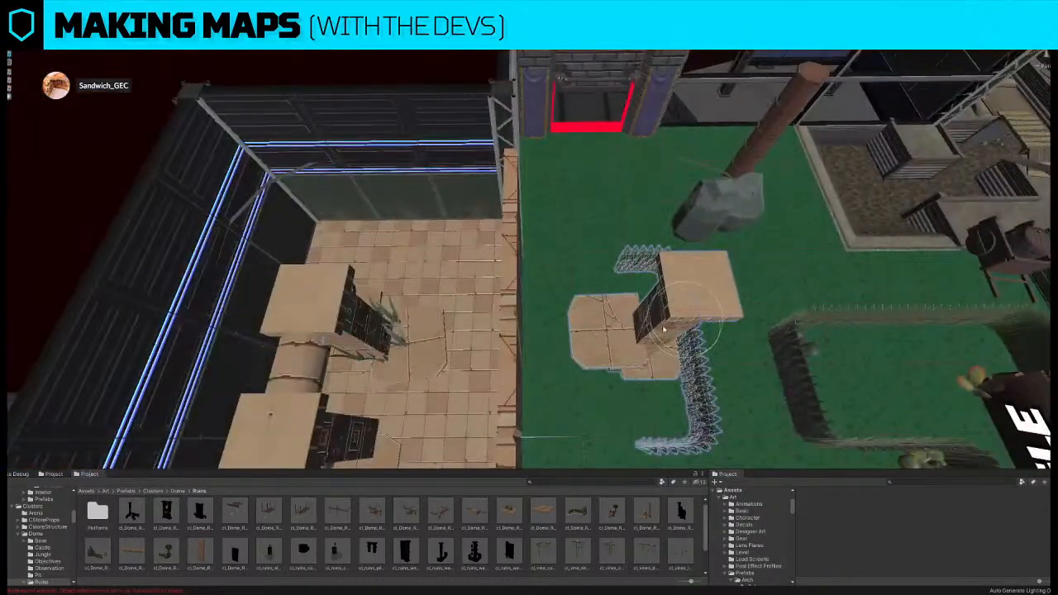
drag(678, 330, 544, 323)
right_drag(543, 322, 529, 348)
middle_drag(513, 356, 486, 235)
click(486, 231)
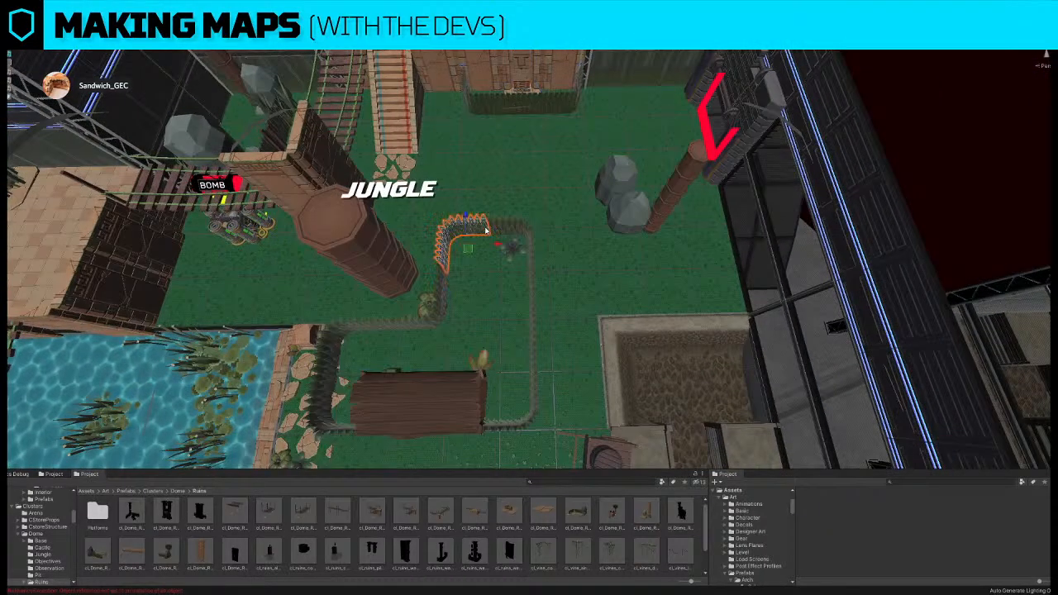
click(535, 249)
alt+drag(535, 249, 498, 274)
click(465, 238)
shift+click(518, 239)
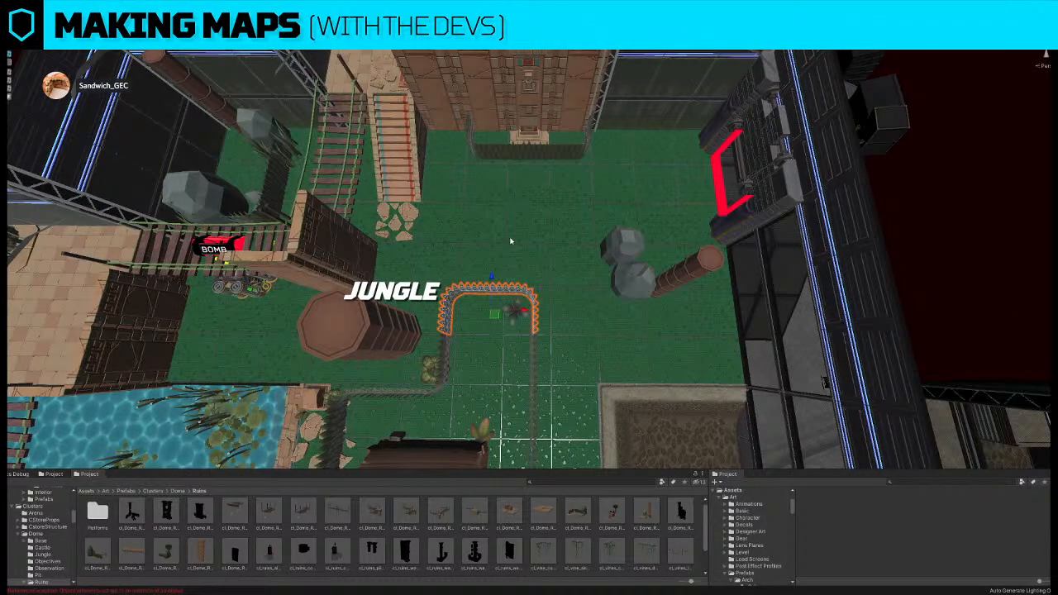
- Move the rocks and leaning pillar nearer to the temple wall, in front of the red gate
click(643, 276)
drag(643, 276, 638, 256)
key(w)
drag(531, 235, 533, 194)
alt+drag(622, 241, 556, 220)
drag(492, 196, 510, 240)
key(w)
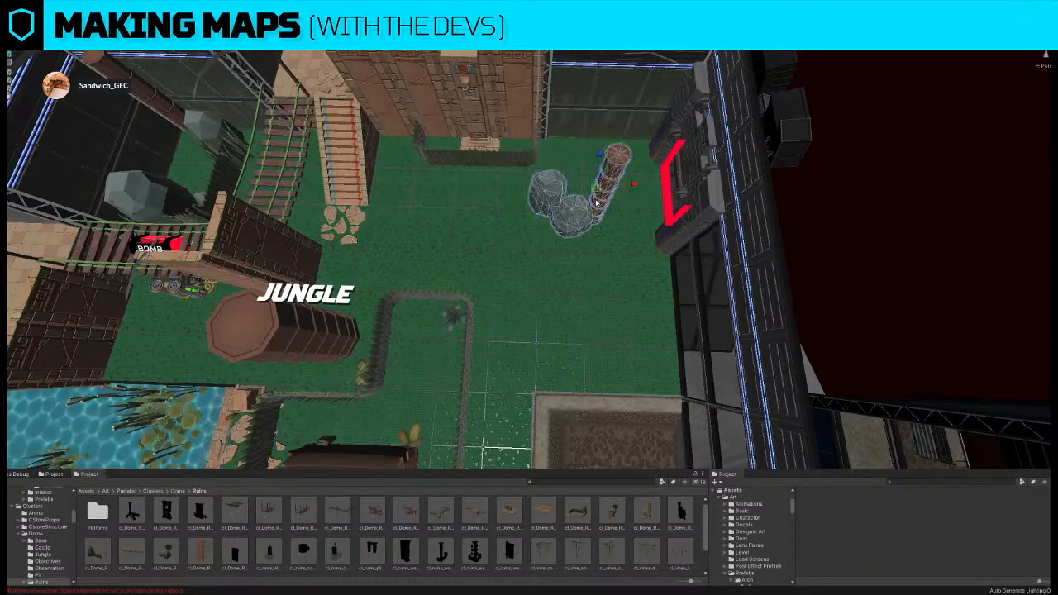
key(w)
mouse_move(595, 213)
mouse_down()
mouse_move(586, 212)
mouse_move(610, 215)
mouse_move(608, 206)
mouse_up()
- Rotate the rocks-and-pillar cover slightly and place a duplicate of it closer to the base's sunken ground
right_drag(608, 206, 618, 245)
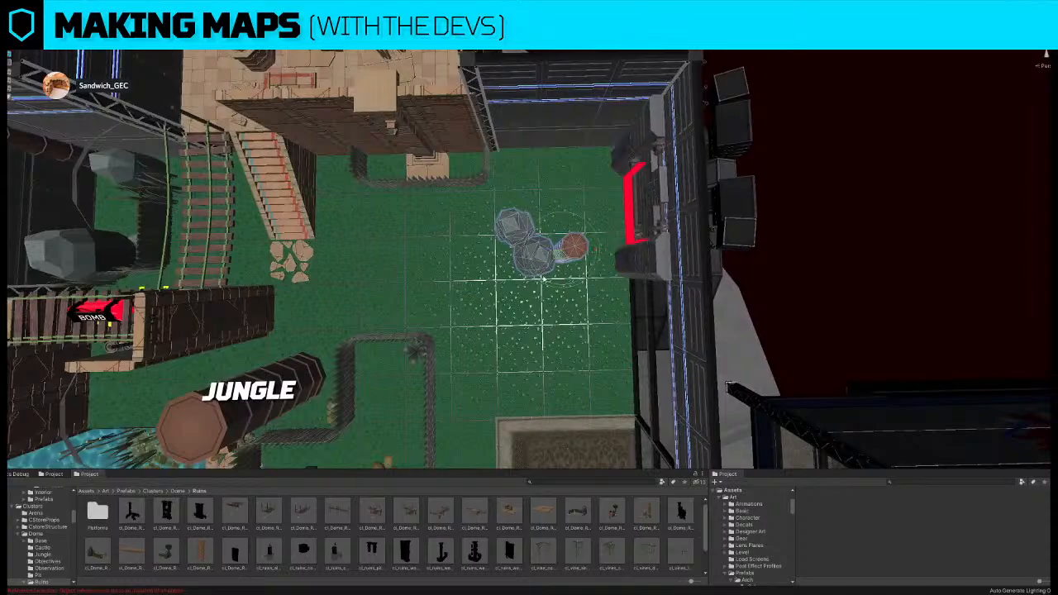
drag(543, 279, 536, 271)
key(r)
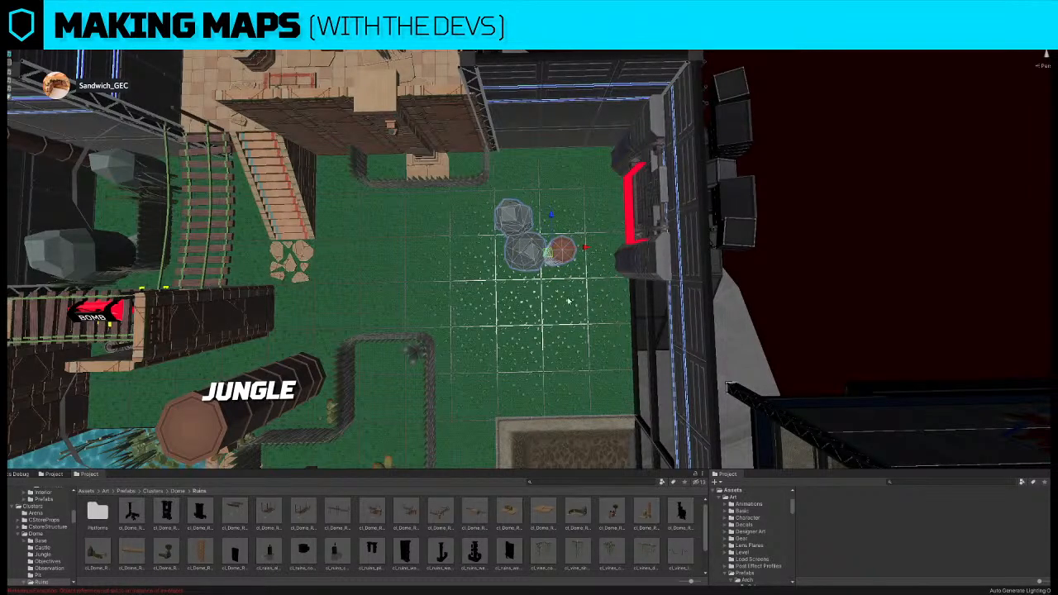
scroll(569, 289, down, 5)
drag(559, 174, 556, 248)
- Select the curved hedge piece in the jungle's winding grass border and search the project assets for "grass"
click(420, 242)
mouse_move(416, 240)
right_down()
mouse_move(435, 249)
mouse_move(399, 234)
right_up()
click(390, 229)
click(391, 229)
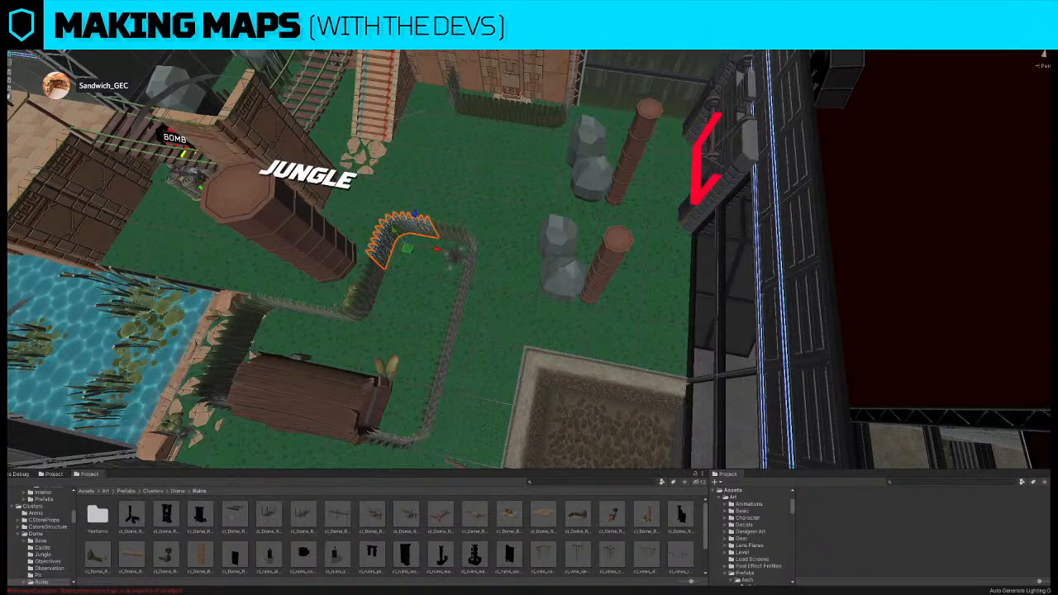
click(395, 233)
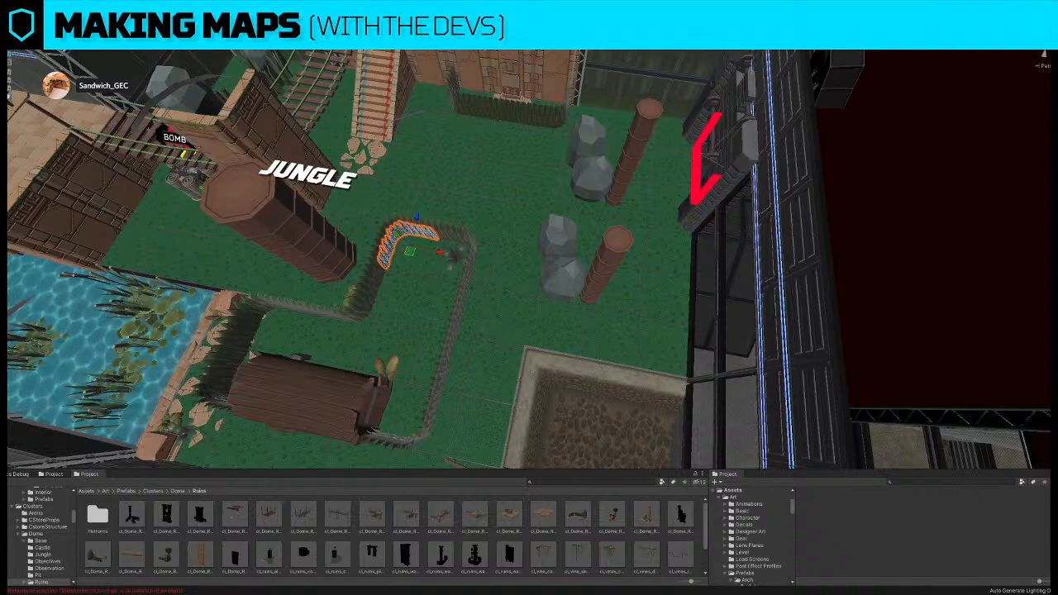
click(558, 482)
text(grass)
scroll(463, 540, down, 2)
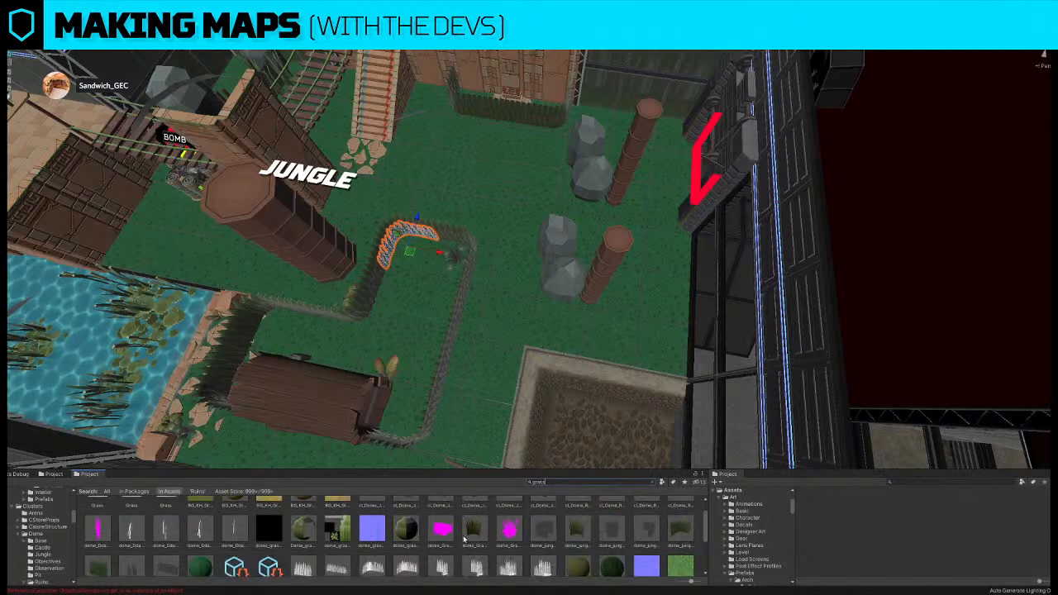
scroll(463, 540, down, 1)
scroll(465, 540, up, 2)
scroll(466, 540, down, 1)
- Replace the rocks-and-pillar duplicate near the base's sunken ground with two U-shaped grass pieces forming a closed oval hedge
click(571, 284)
click(572, 284)
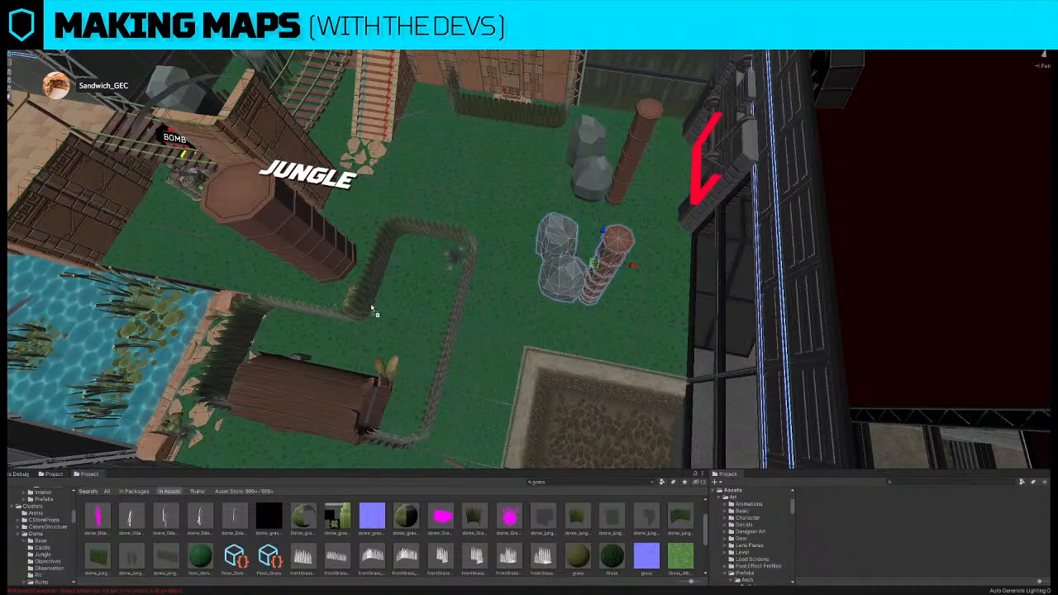
key(Delete)
click(503, 240)
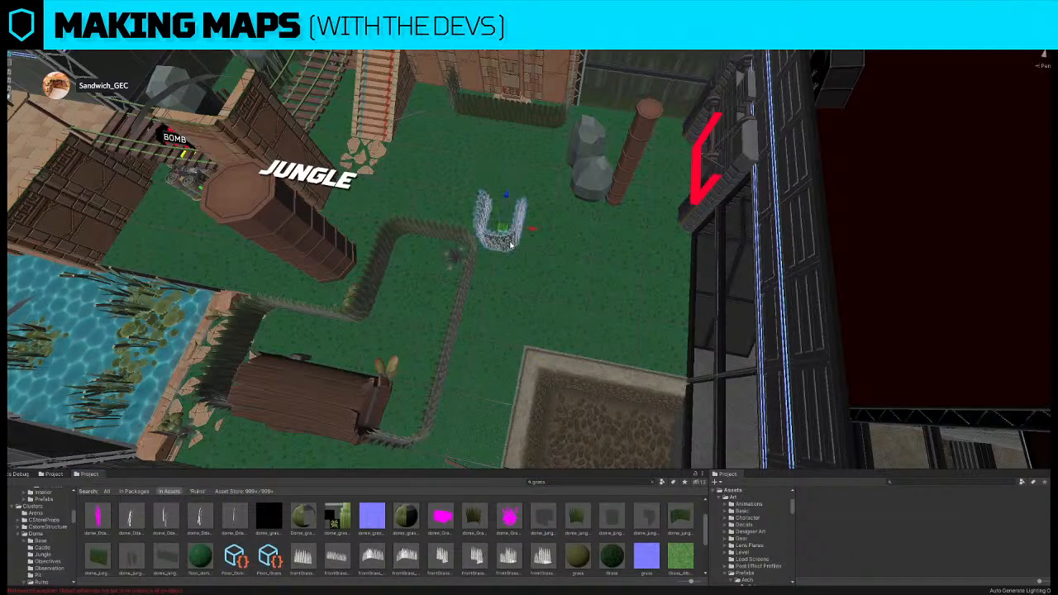
drag(501, 230, 364, 329)
key(e)
key(w)
drag(603, 278, 655, 286)
right_drag(655, 285, 601, 248)
key(g)
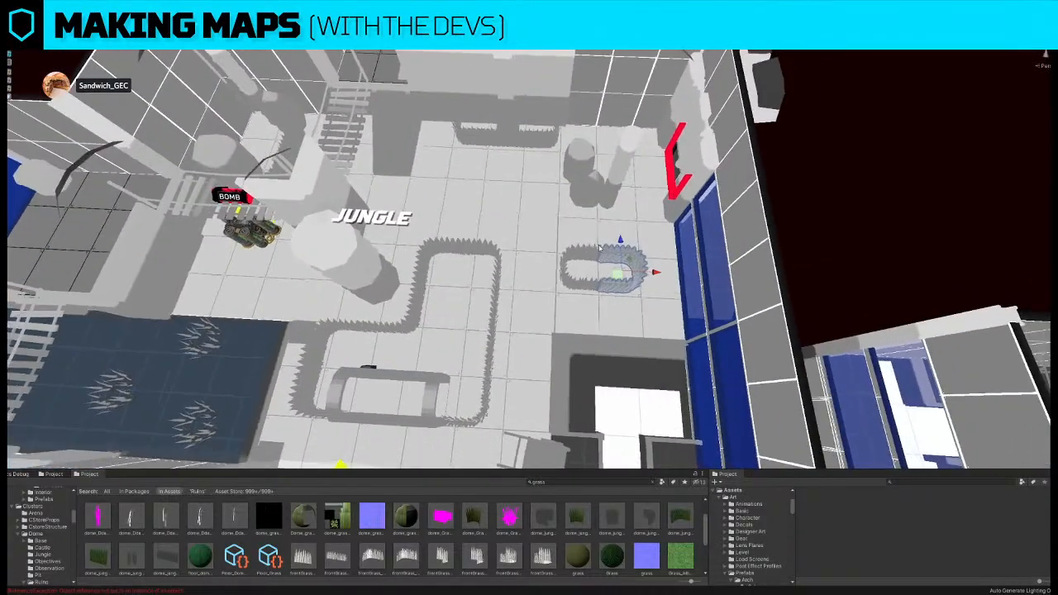
key(g)
- Duplicate the rocks-and-pillar cover towards the jungle stairs, then replace the copy with a single leaning pillar from the Jungle prefabs
click(610, 196)
alt+drag(615, 172, 486, 196)
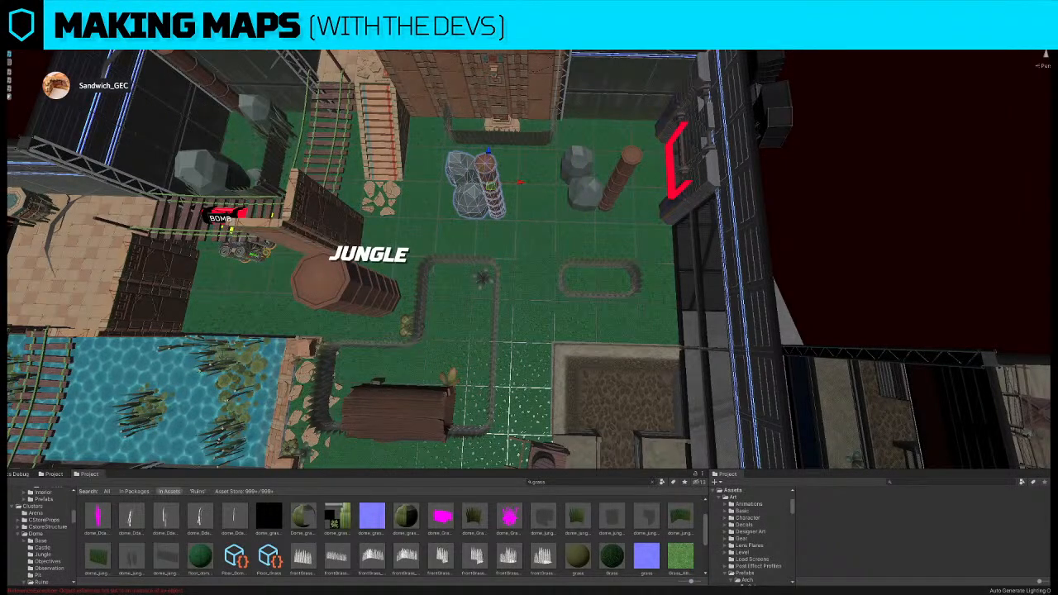
click(495, 199)
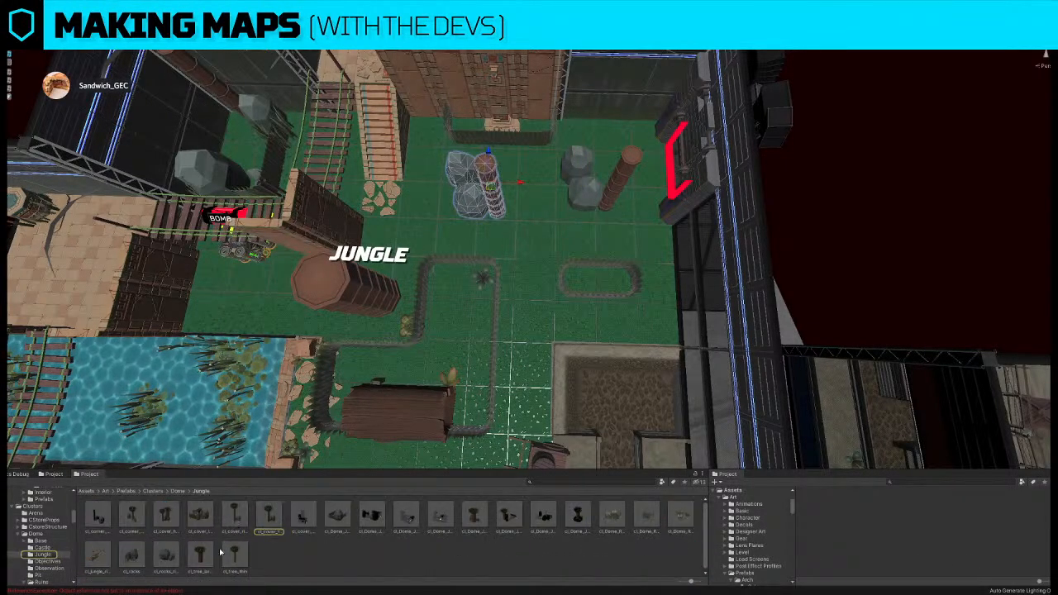
key(Delete)
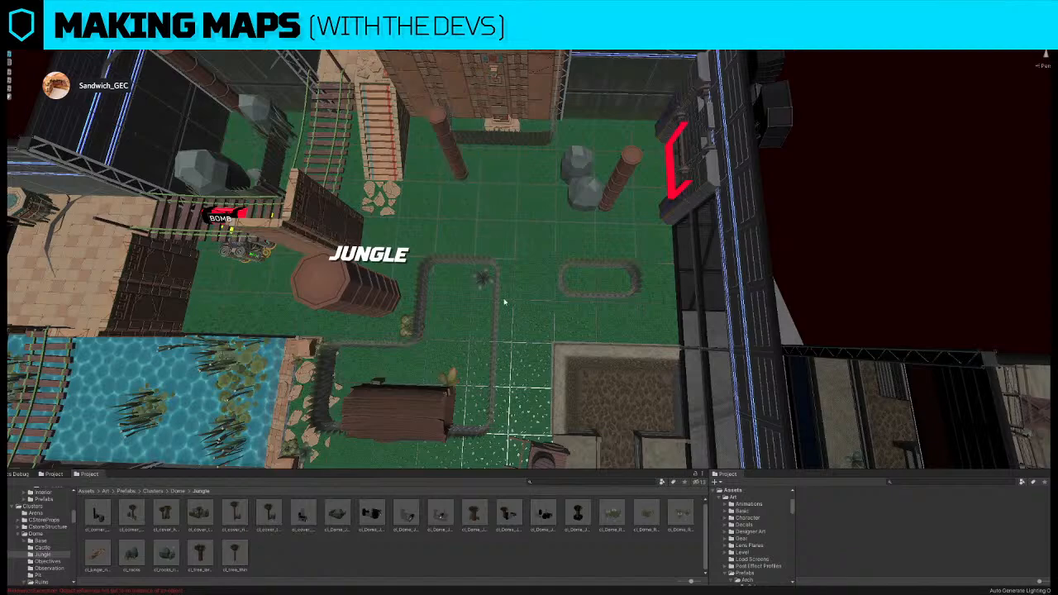
click(461, 172)
drag(454, 146, 457, 179)
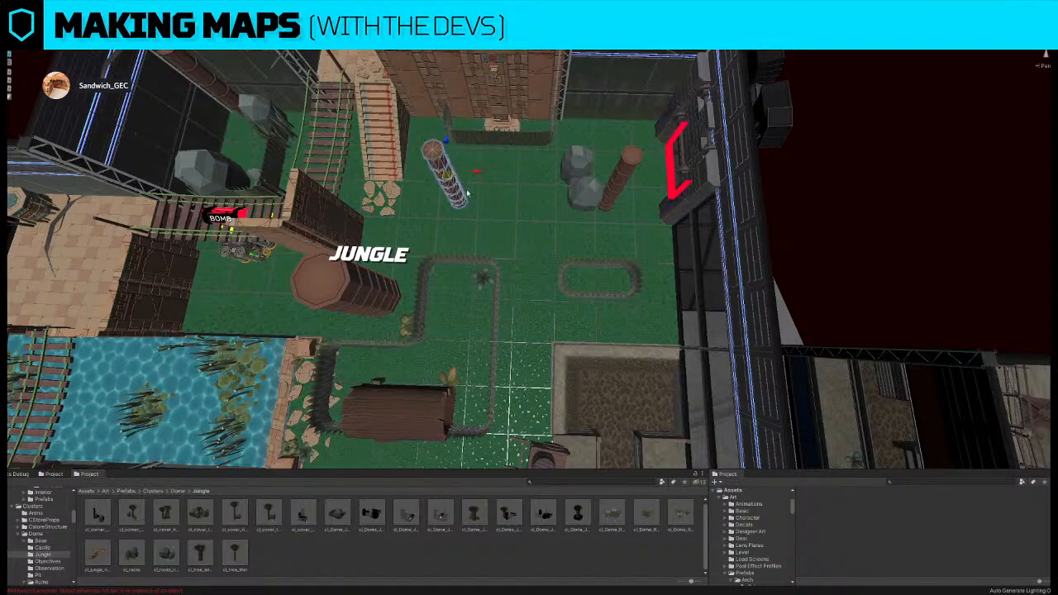
- Examine the whole map layout from above, focusing on the jungle's bomb area and the grass corner behind it
right_drag(496, 224, 557, 250)
scroll(558, 250, down, 6)
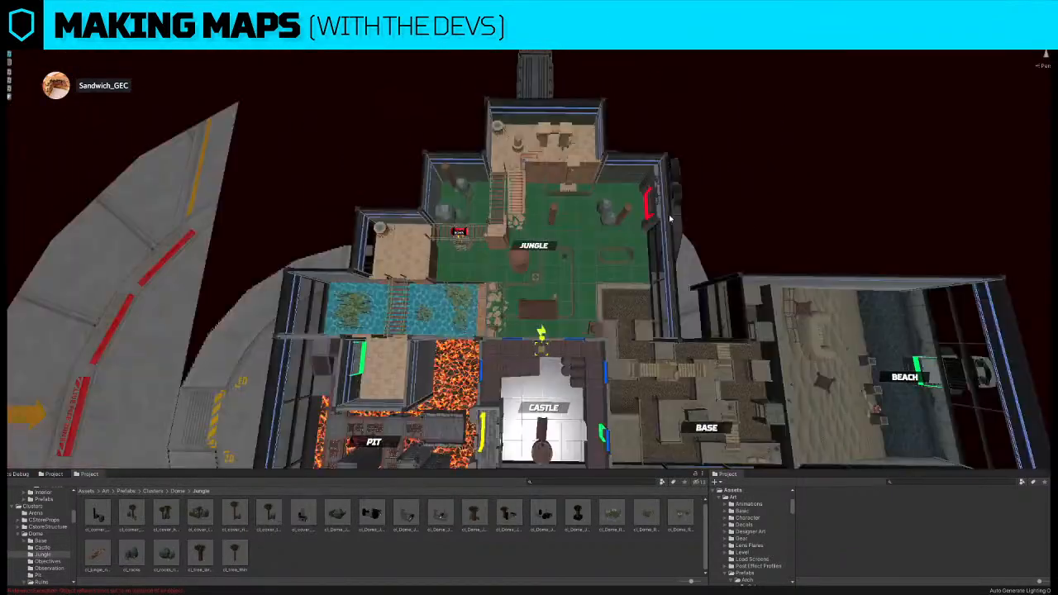
alt+drag(550, 216, 678, 388)
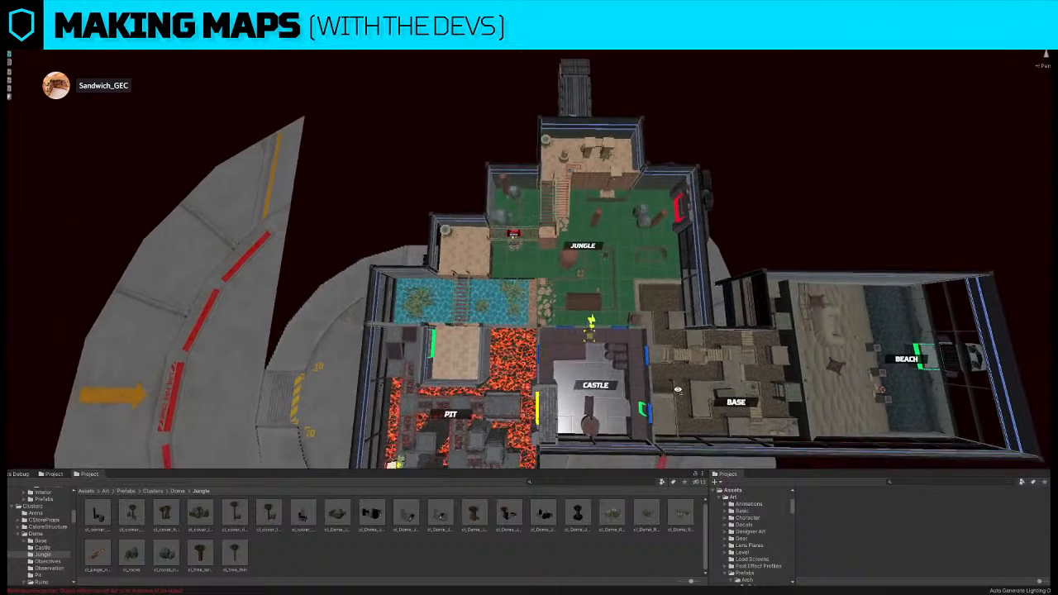
scroll(504, 215, up, 3)
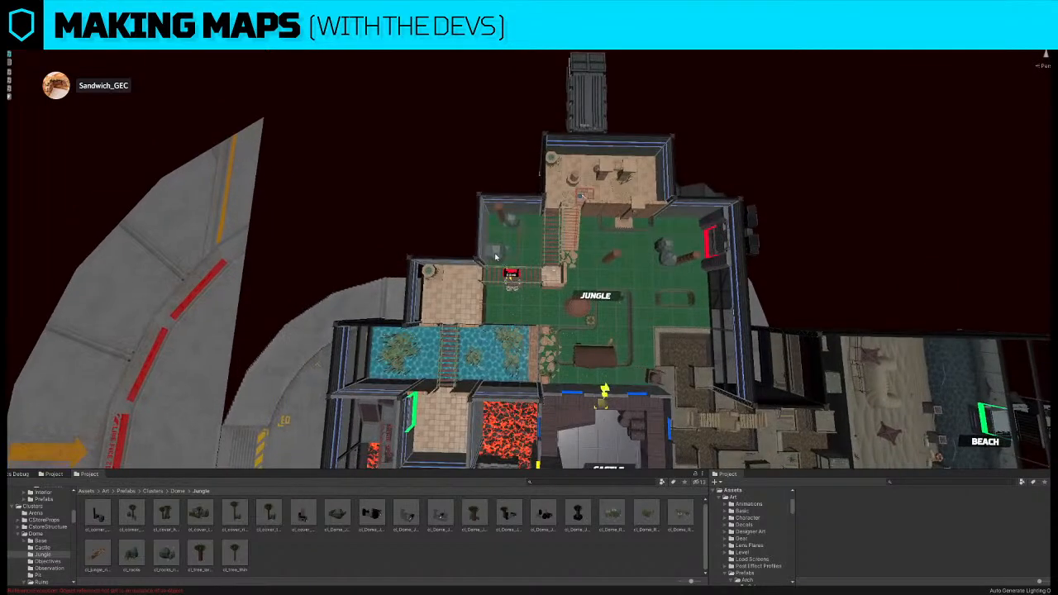
scroll(506, 258, up, 3)
alt+drag(536, 285, 532, 277)
scroll(525, 269, up, 1)
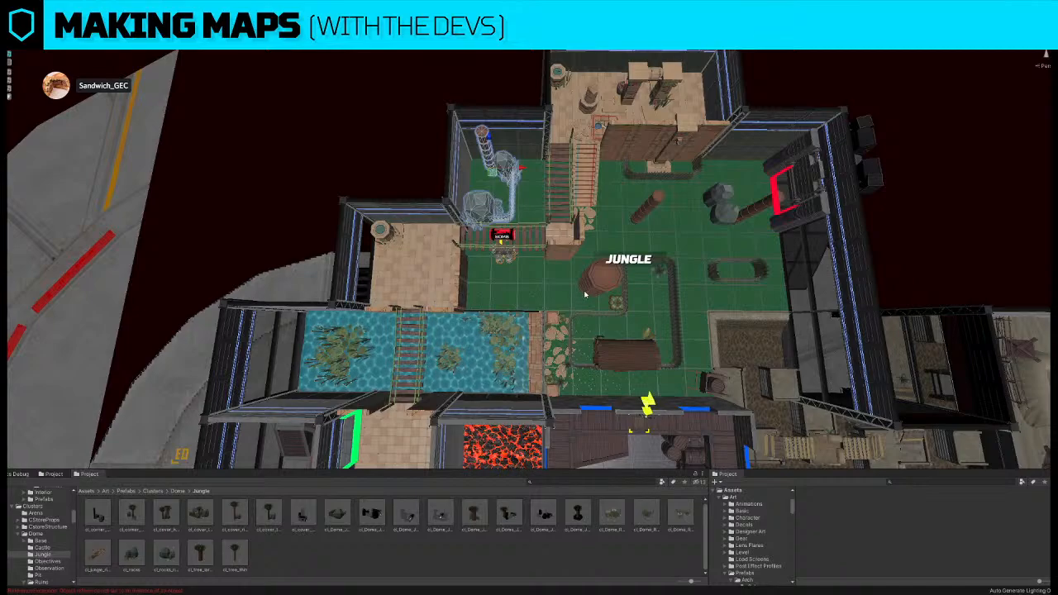
scroll(554, 281, down, 5)
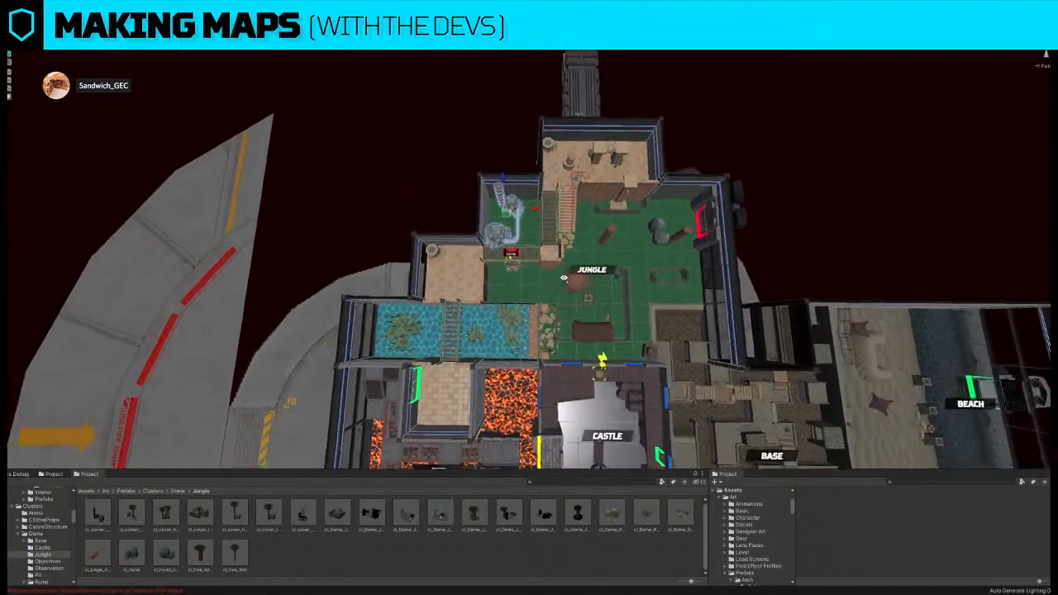
scroll(497, 271, up, 3)
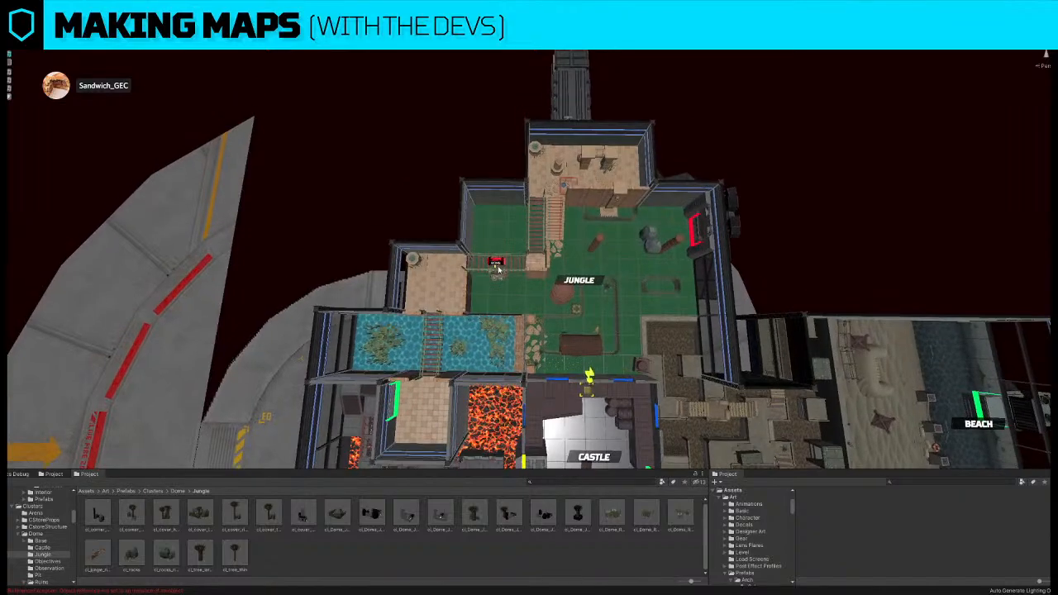
- Delete the pillar, pipe and rocks cover from the grass corner behind the bomb bridge
key(ctrl+z)
key(ctrl+z)
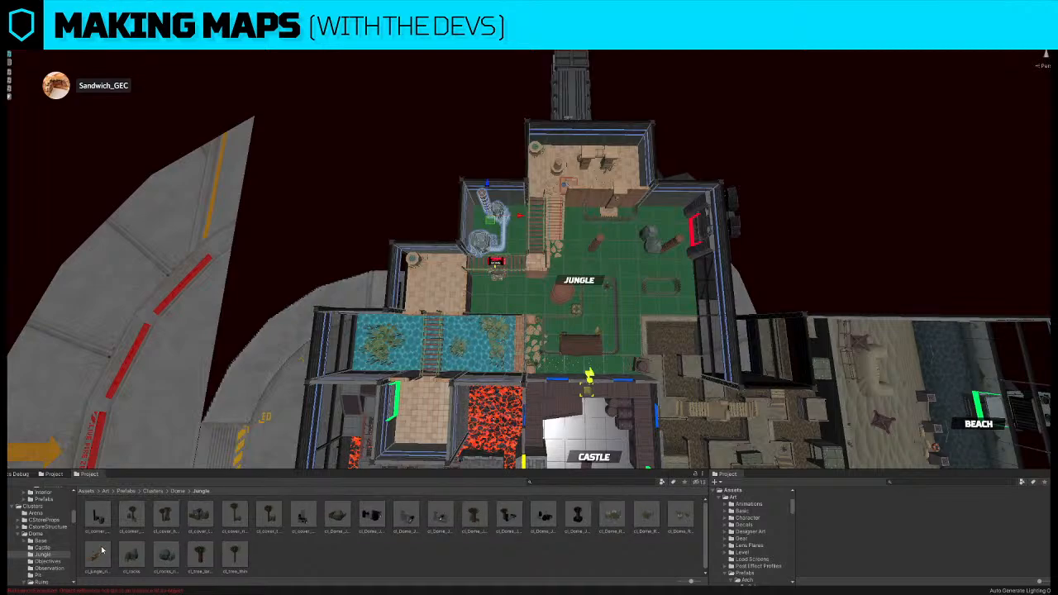
right_drag(593, 283, 596, 282)
key(Delete)
- Move the bomb objective from the rope bridge into the cleared grass corner and rotate it diagonally
click(496, 284)
key(z)
click(497, 236)
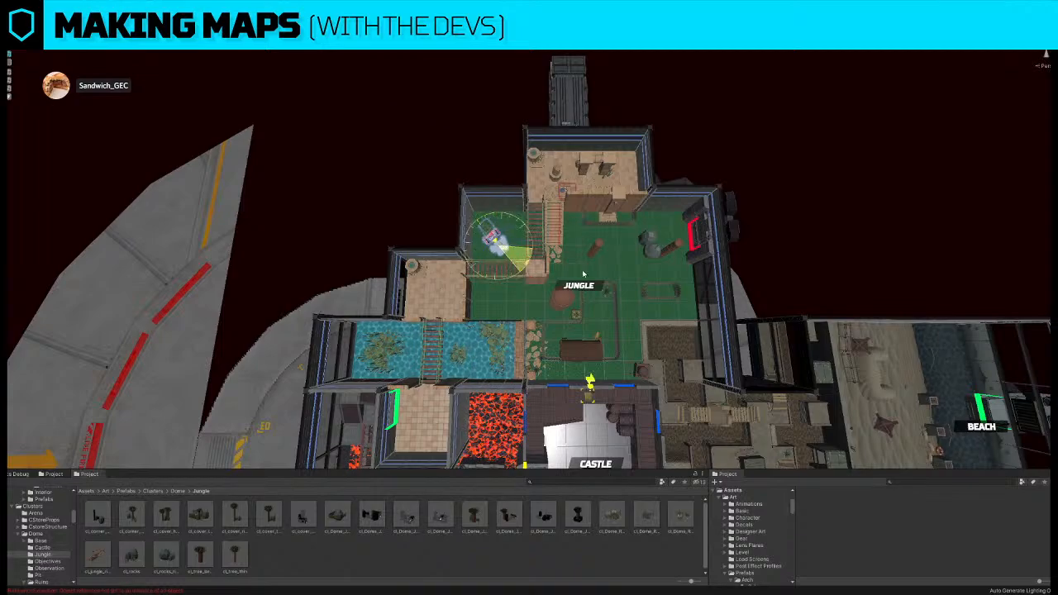
drag(505, 253, 515, 254)
key(w)
- Rotate the long grey structure outside the upper ruins terrace to a diagonal and reposition it behind the outer wall
right_drag(561, 273, 565, 238)
key(s)
key(s)
click(572, 218)
click(565, 238)
key(e)
drag(547, 321, 460, 311)
key(w)
drag(565, 308, 516, 271)
key(s)
right_drag(516, 271, 510, 283)
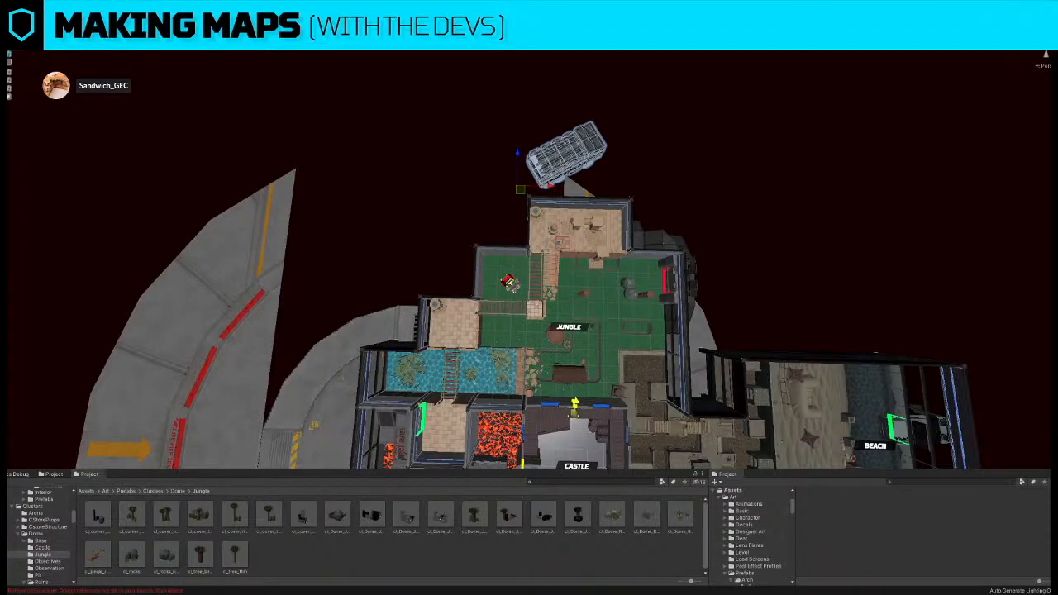
- Select the whole room layout and shift it sideways over the circular arena ground
click(434, 105)
key(s)
right_drag(434, 105, 442, 108)
alt+drag(671, 182, 697, 162)
middle_drag(697, 161, 700, 159)
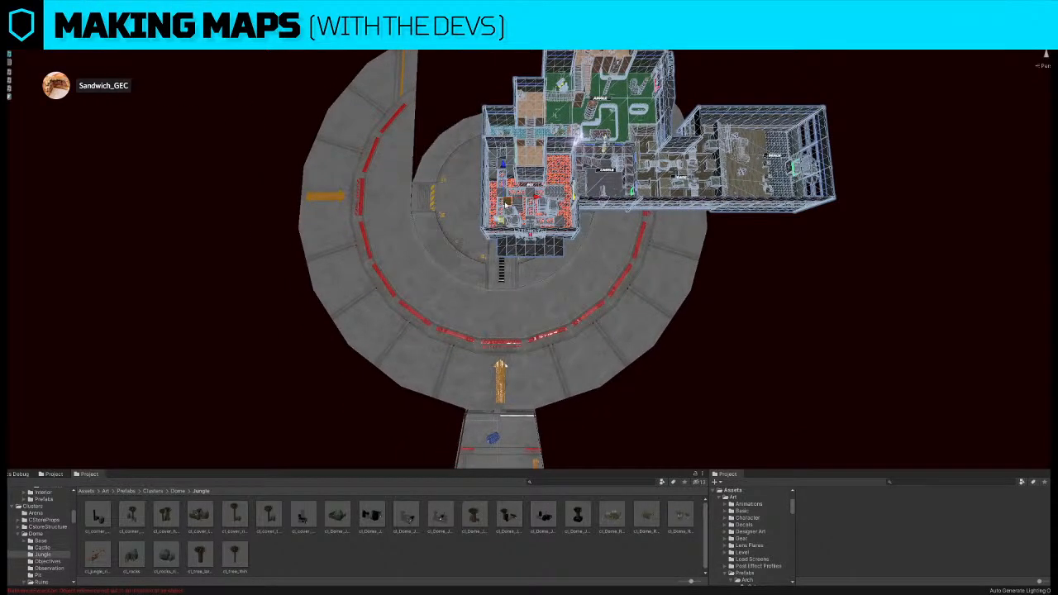
drag(508, 209, 384, 267)
key(a)
right_drag(383, 266, 384, 266)
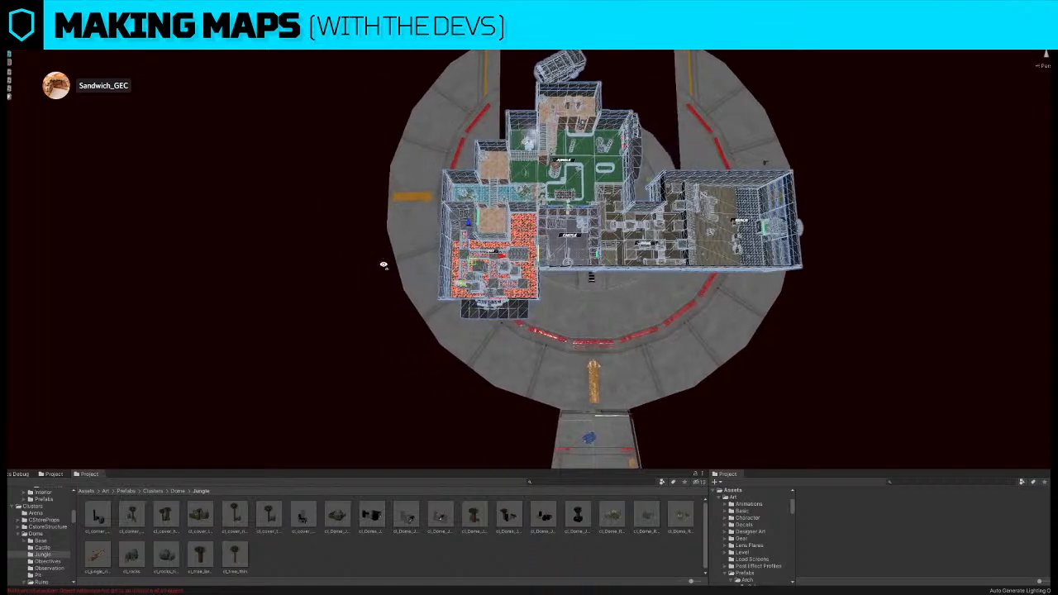
- Fine-tune the room layout's position so it sits more centrally over the circular ground
alt+drag(549, 241, 546, 275)
drag(470, 312, 475, 292)
key(d)
right_drag(478, 288, 448, 281)
key(w)
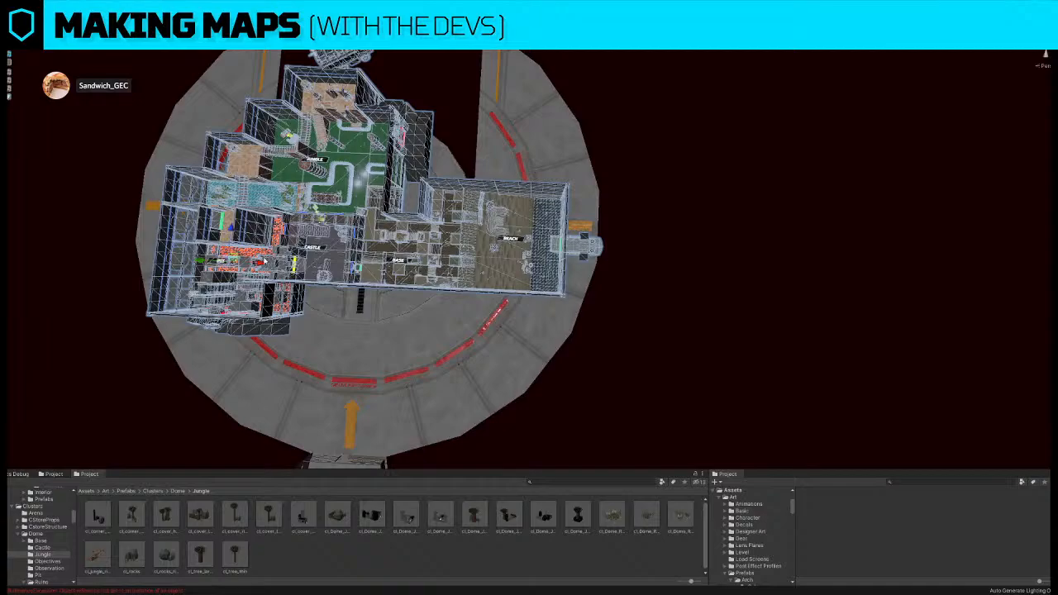
drag(262, 267, 250, 267)
right_drag(251, 267, 258, 268)
key(a)
- Place a ruins cover piece with a round pot on the tiled platform beside the pit's lava
click(474, 231)
key(w)
mouse_move(475, 232)
right_down()
mouse_move(480, 207)
mouse_move(477, 238)
right_up()
key(e)
click(430, 172)
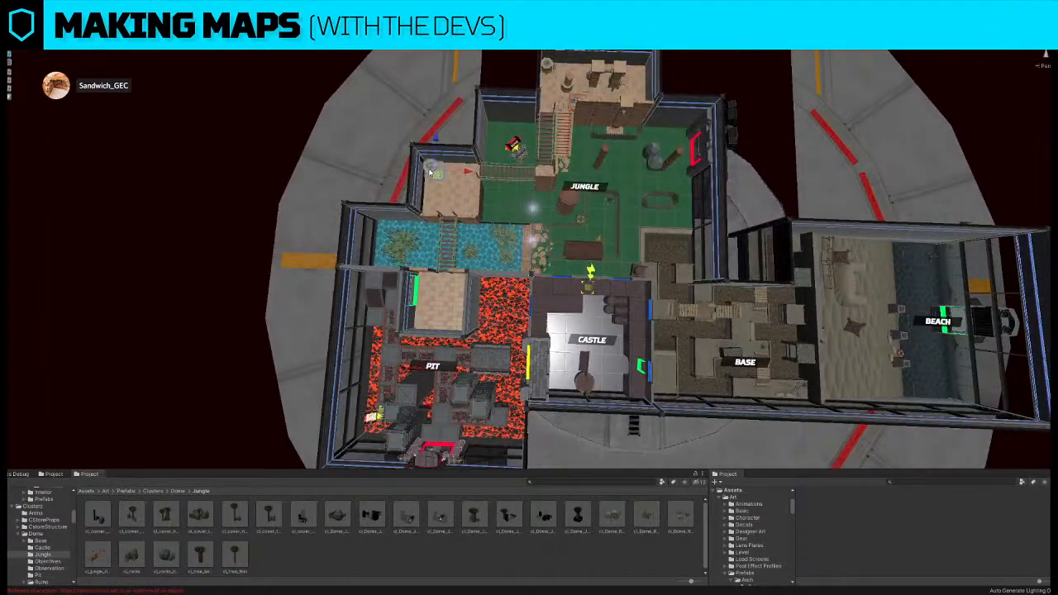
scroll(124, 248, up, 4)
click(503, 163)
drag(509, 171, 500, 349)
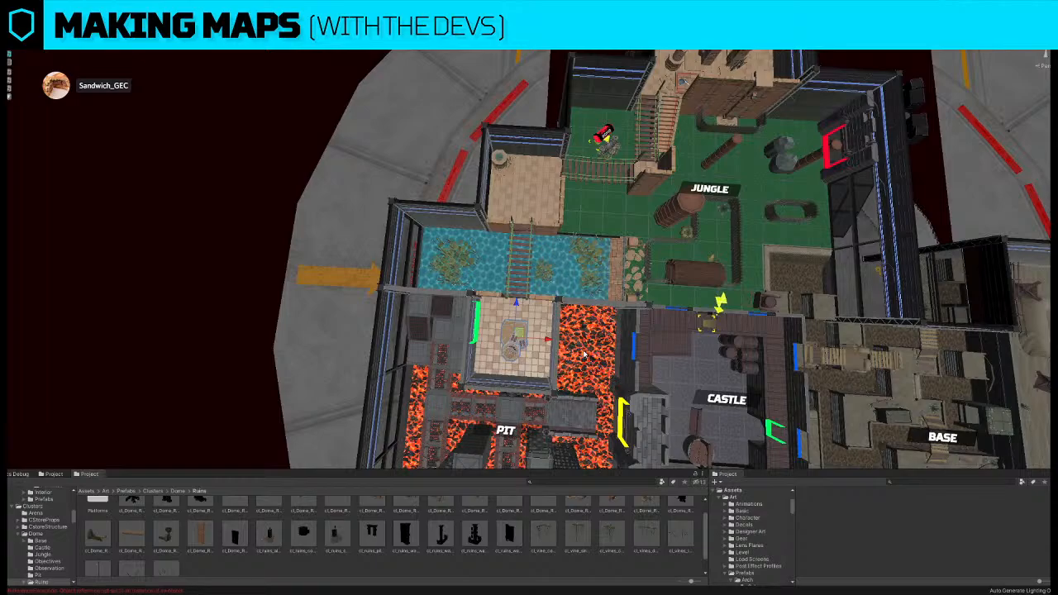
- Place a cluster of large rocks in the grass corner behind the bomb and adjust its height against the ground
key(f)
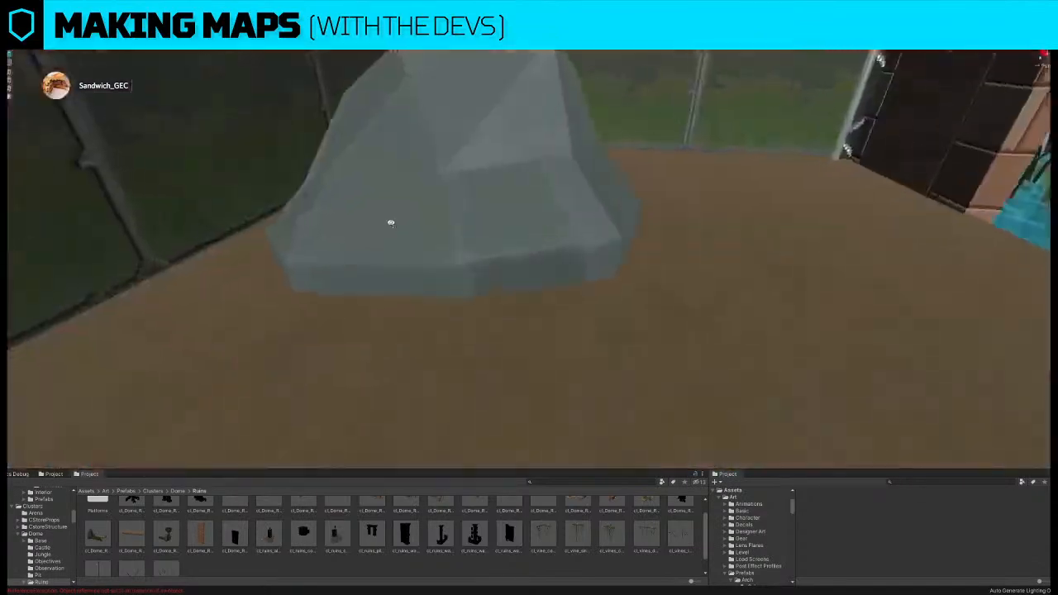
right_drag(391, 222, 440, 391)
drag(605, 305, 823, 340)
right_drag(824, 341, 931, 341)
mouse_move(557, 293)
right_down()
mouse_move(541, 322)
mouse_move(512, 278)
right_up()
right_drag(458, 243, 489, 260)
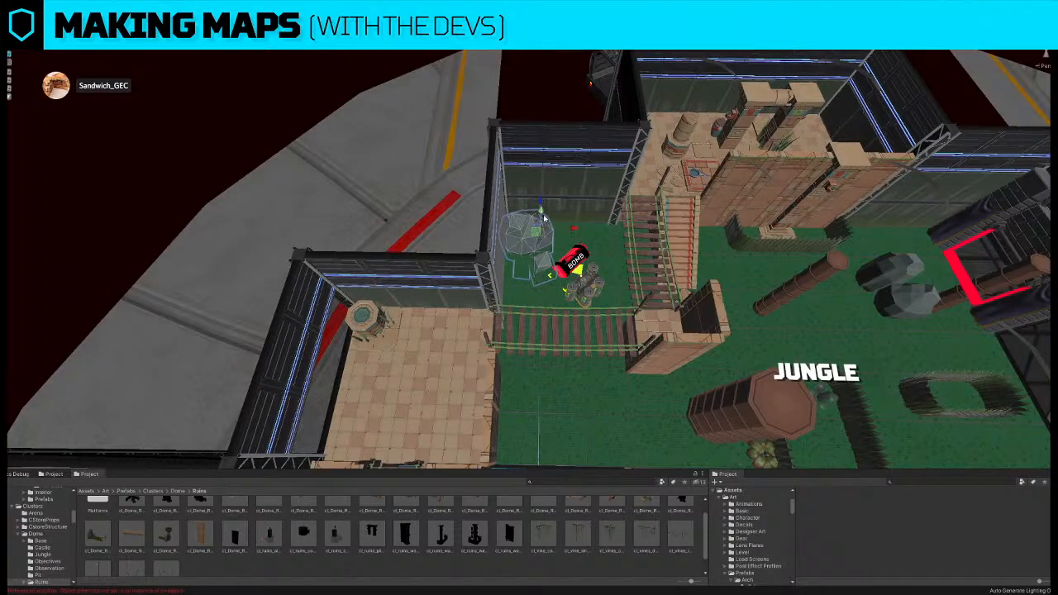
right_drag(546, 199, 556, 109)
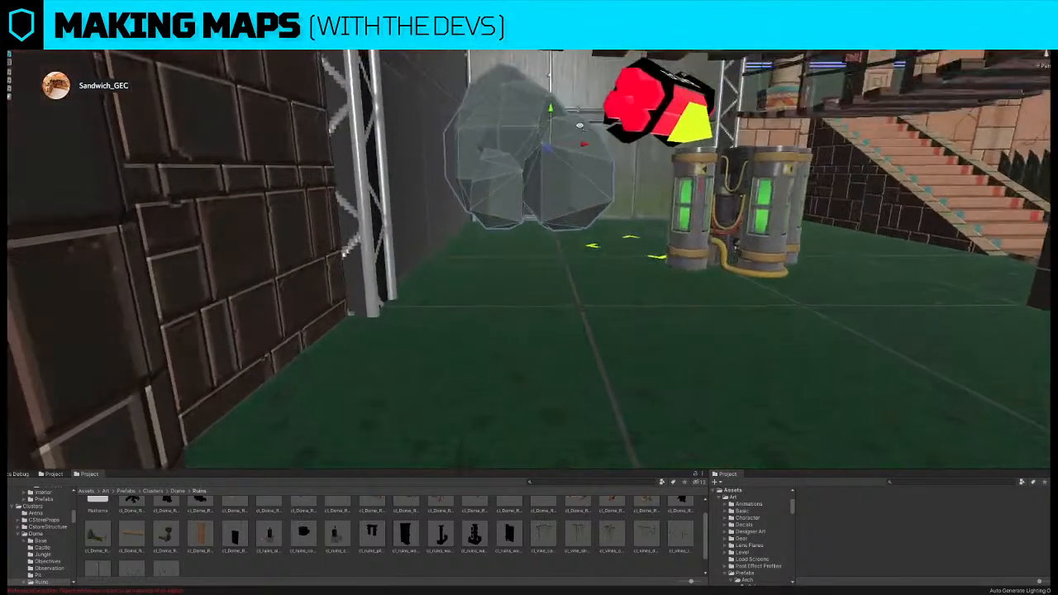
drag(556, 109, 555, 125)
right_drag(552, 132, 515, 162)
- Reposition the individual rocks behind the bomb so the boulder fills the wall corner and the small rock sits against it
drag(569, 208, 653, 104)
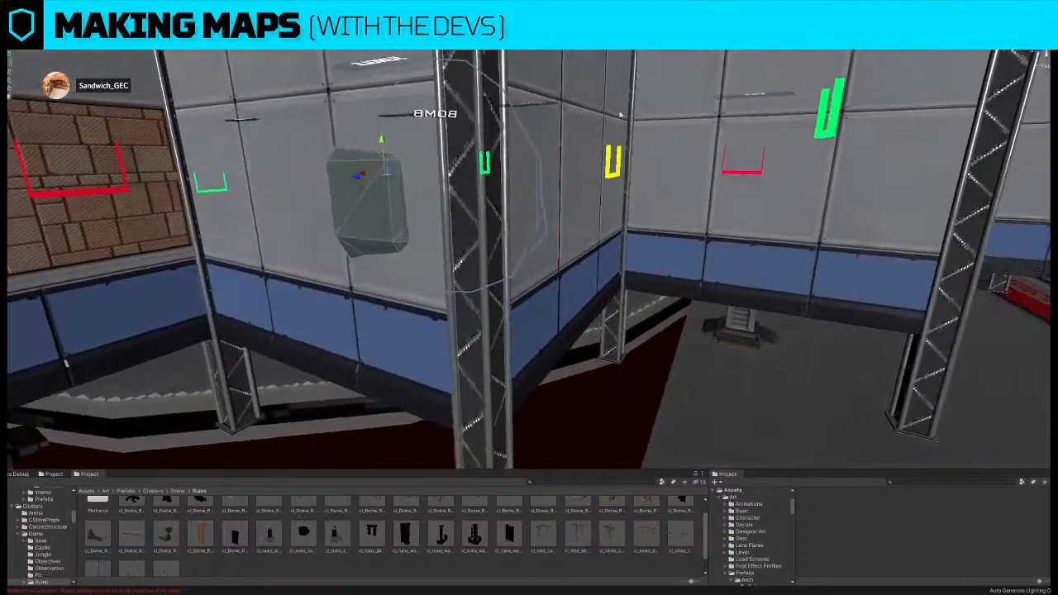
drag(362, 183, 636, 331)
key(w)
drag(518, 318, 579, 330)
drag(670, 403, 681, 406)
right_drag(681, 406, 630, 372)
click(505, 394)
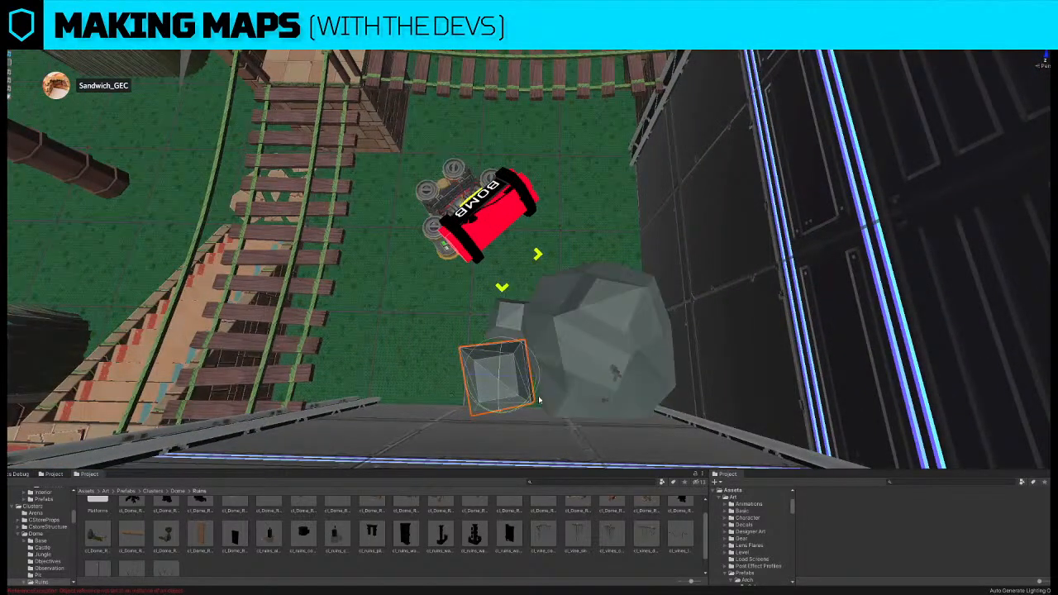
drag(532, 394, 532, 394)
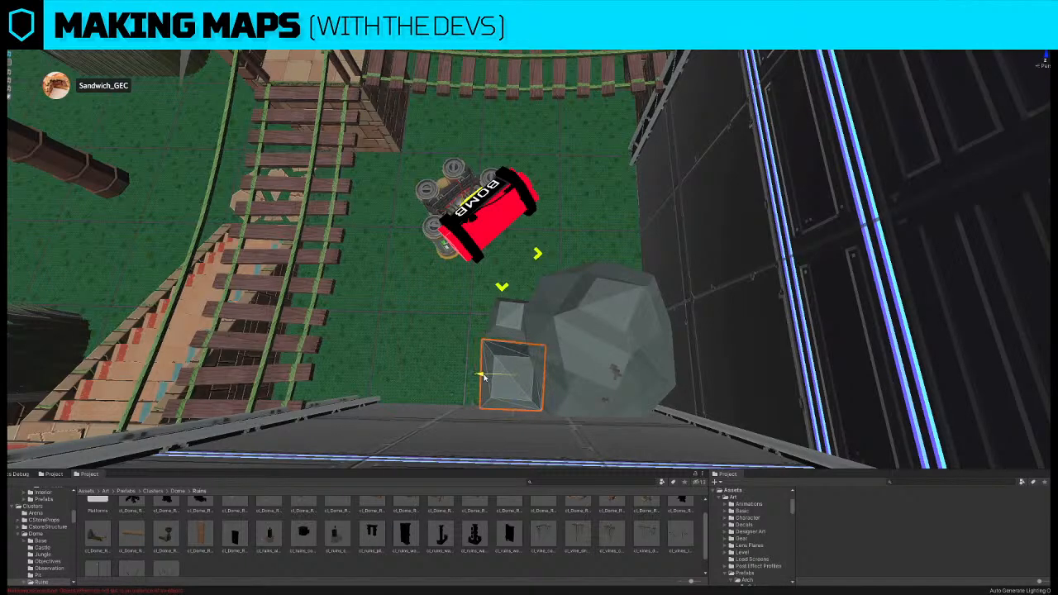
- Open the physics debug view and inspect the rocks around the bomb up close
right_drag(501, 321, 522, 111)
click(371, 330)
click(22, 474)
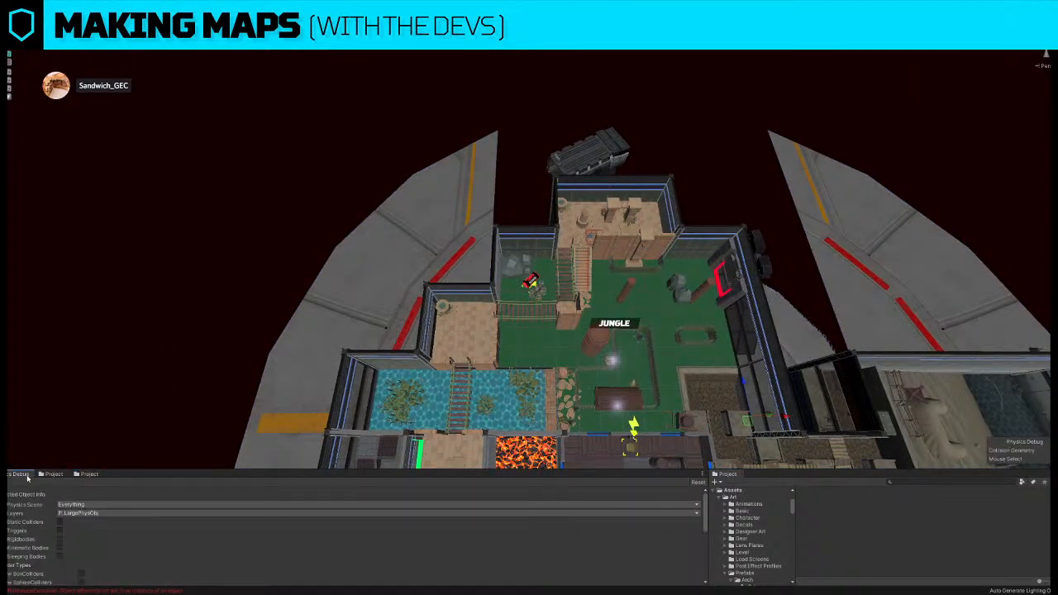
scroll(472, 273, up, 5)
scroll(466, 254, up, 5)
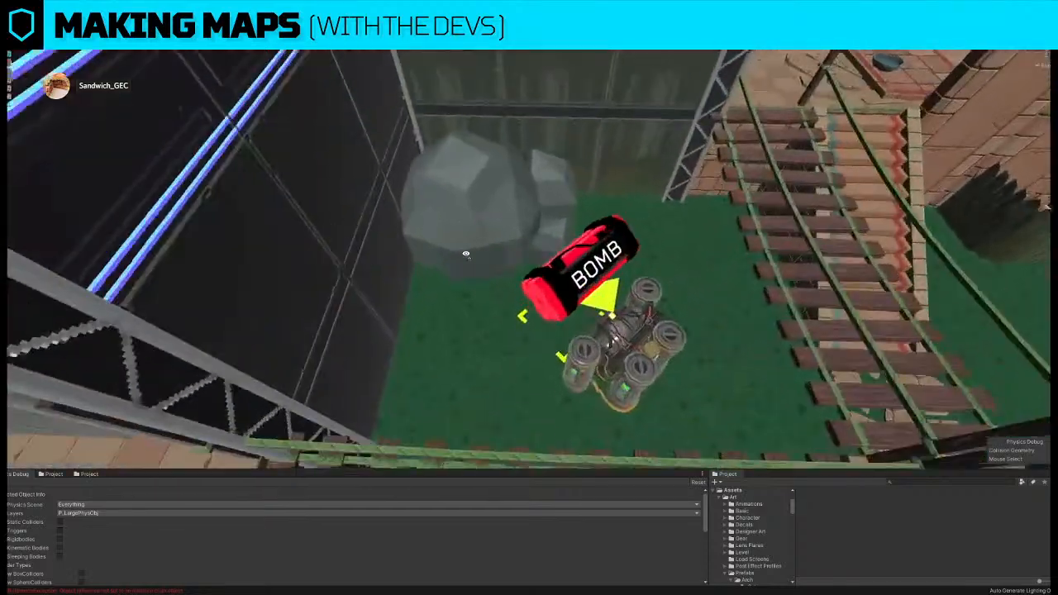
click(485, 222)
right_drag(554, 214, 570, 126)
alt+drag(570, 125, 550, 282)
- Examine the jungle's cover and sightlines towards the castle from ground level, then from above the castle
right_drag(737, 262, 545, 192)
click(606, 256)
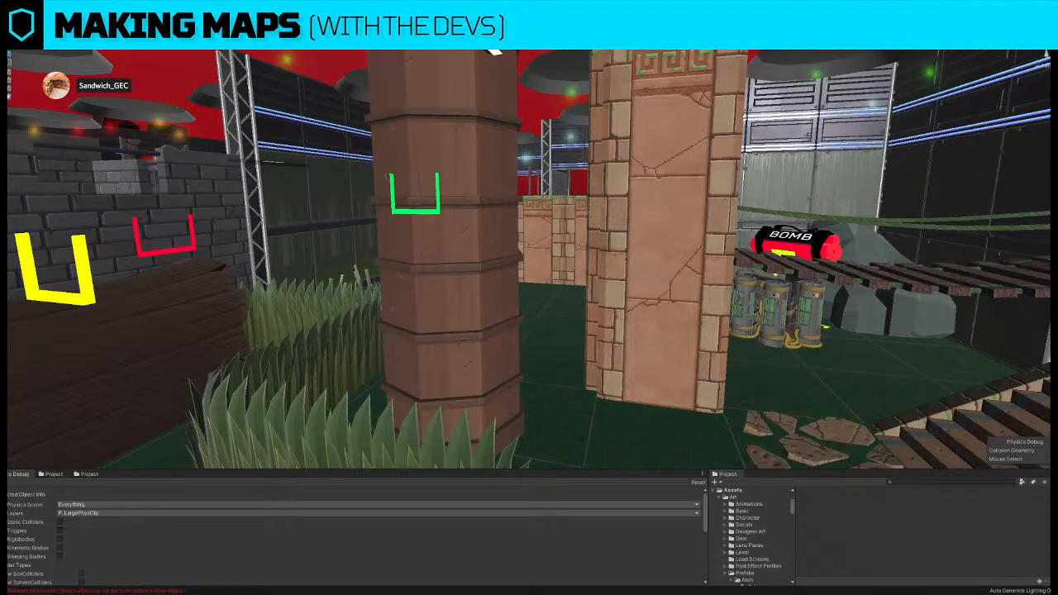
right_drag(567, 205, 1033, 199)
right_drag(658, 179, 886, 171)
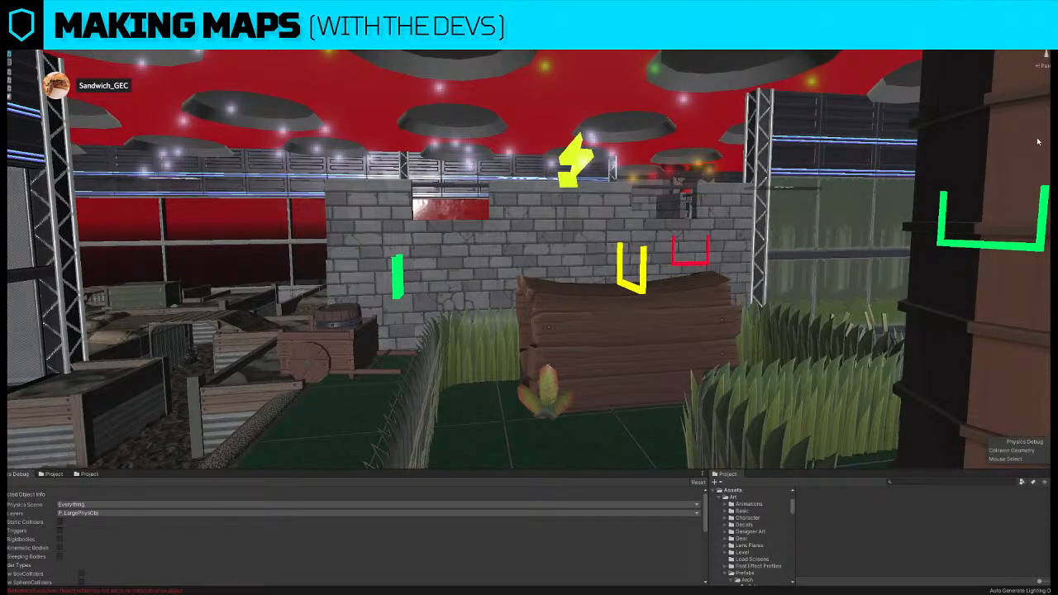
key(e)
right_drag(644, 164, 794, 225)
key(w)
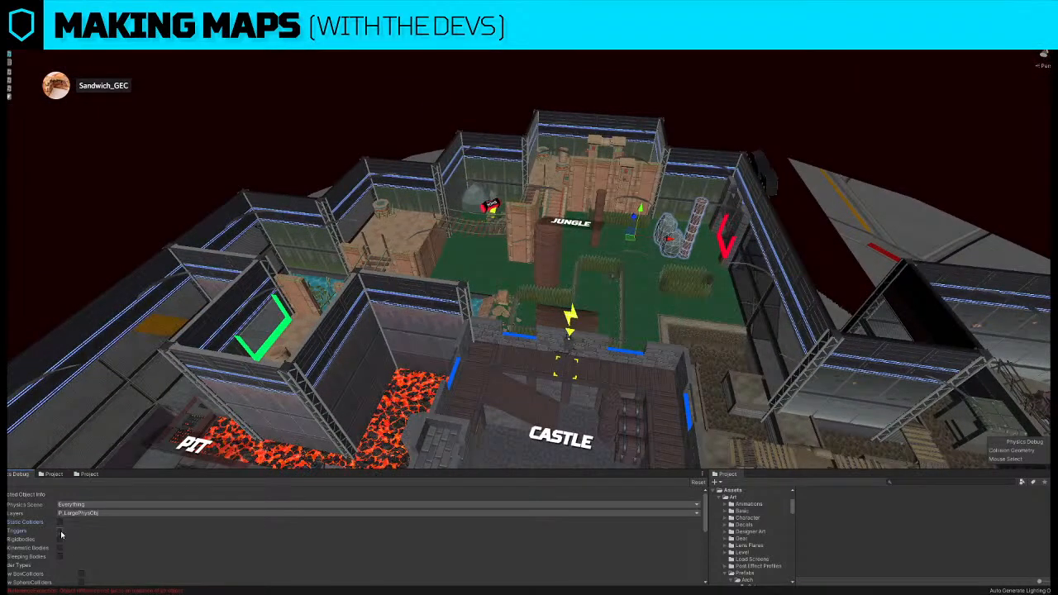
- Try a second copy of the jungle's hedge, log and pillar cluster on the open grass nearer the temple wall
right_drag(382, 369, 565, 360)
click(565, 360)
click(582, 280)
right_drag(582, 280, 539, 300)
click(545, 301)
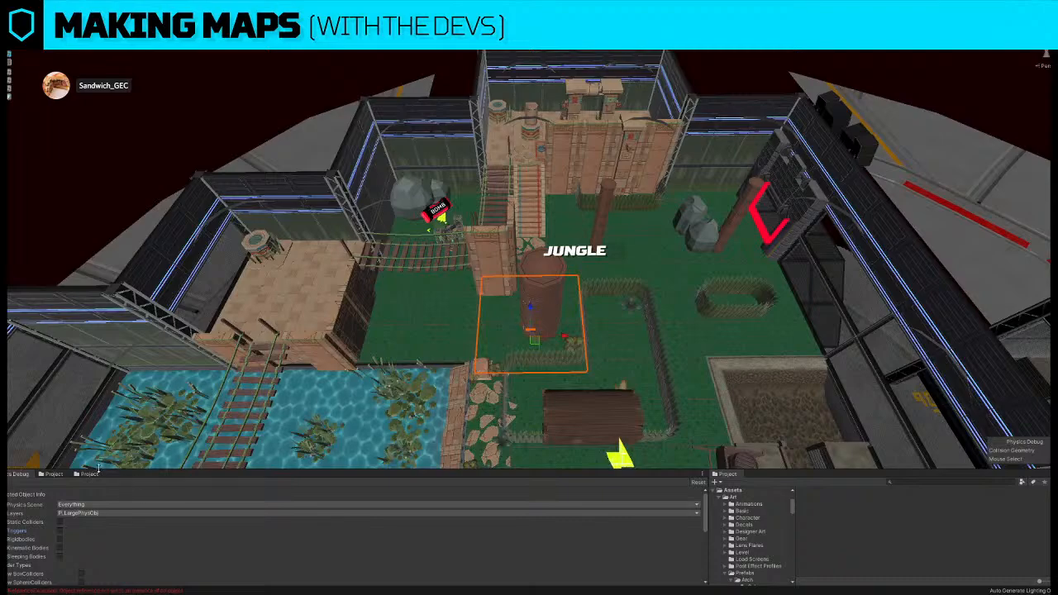
click(89, 474)
click(570, 303)
drag(562, 383, 627, 313)
scroll(477, 527, up, 1)
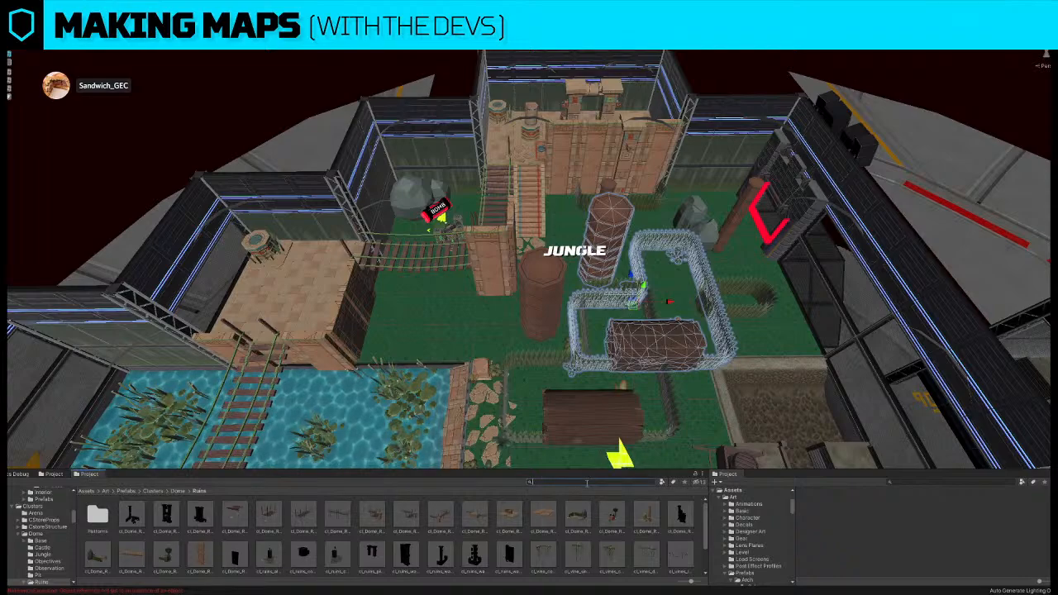
- Examine the copied hedge, log and pillar cluster and its surroundings from above, beside the bomb and at ground level
right_drag(618, 213, 634, 108)
key(w)
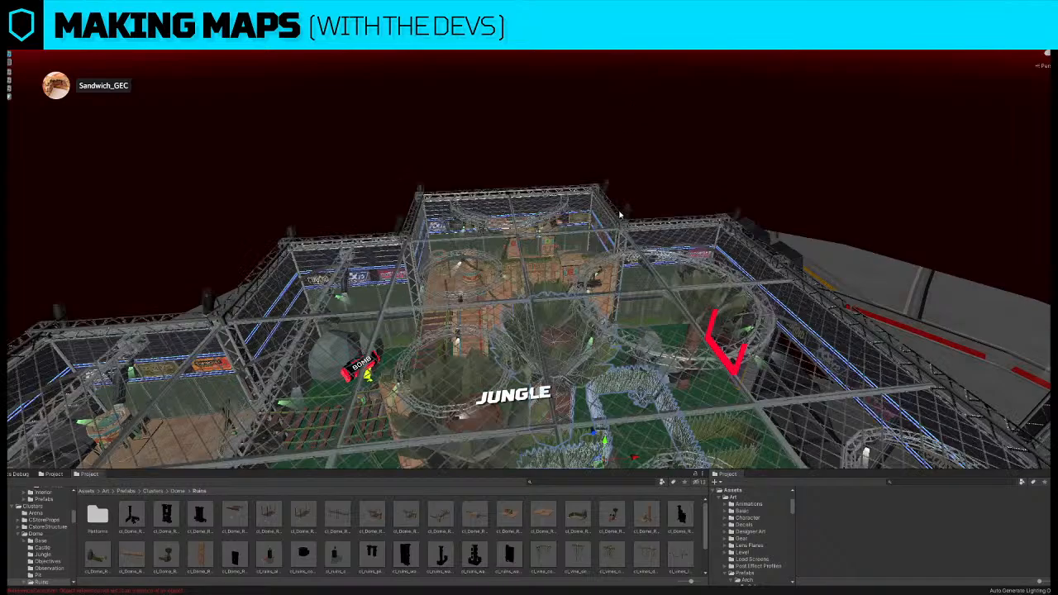
key(w)
right_drag(620, 215, 576, 222)
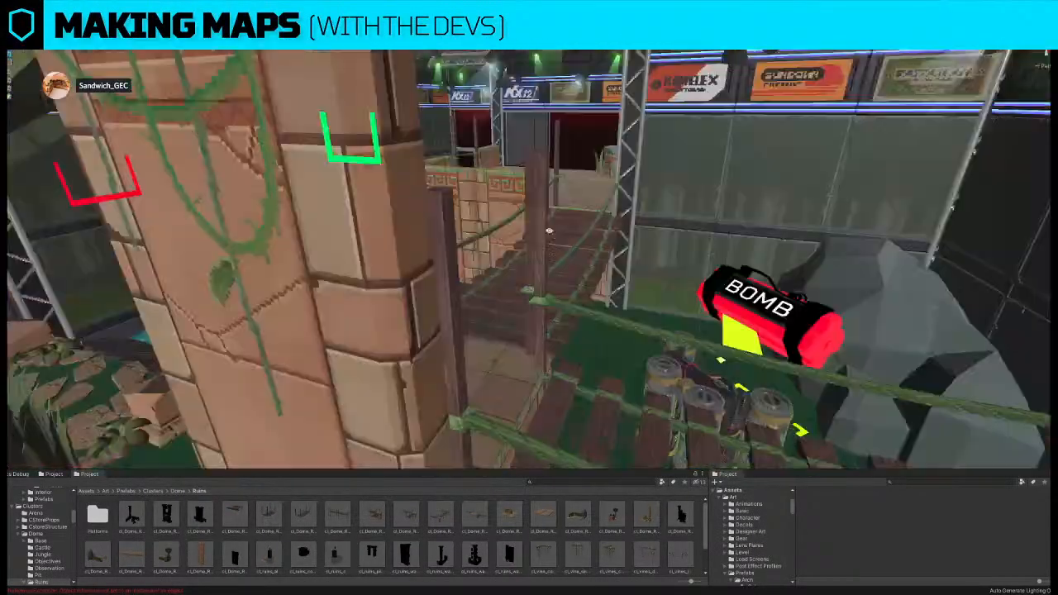
right_drag(549, 231, 808, 222)
click(510, 237)
right_drag(510, 236, 612, 257)
click(612, 257)
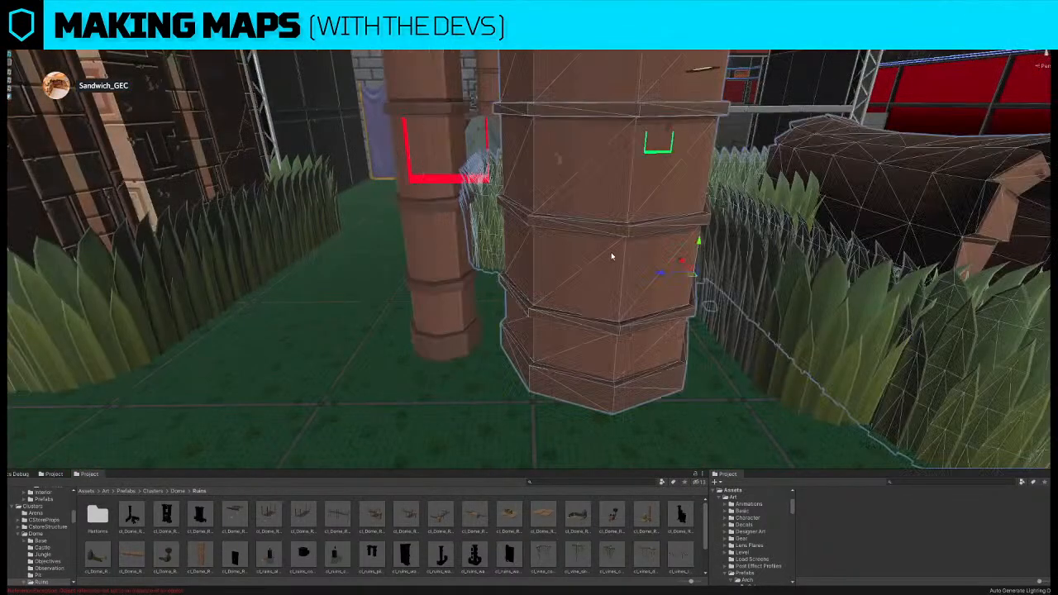
right_drag(567, 301, 641, 299)
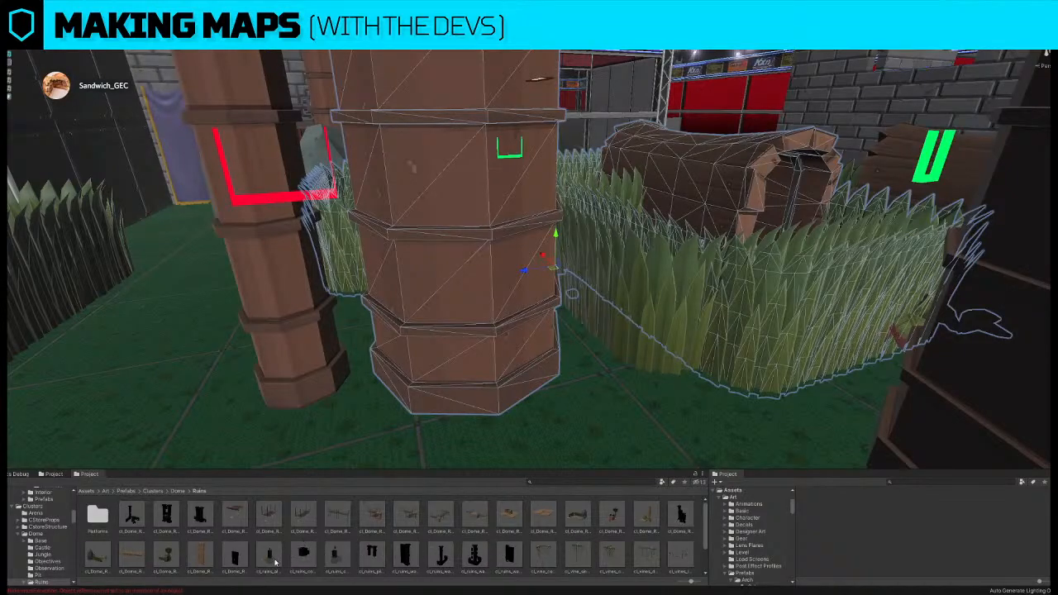
- Replace the copied log and pillar cluster with a cluster of large rocks beside the jungle hedge
scroll(199, 565, down, 1)
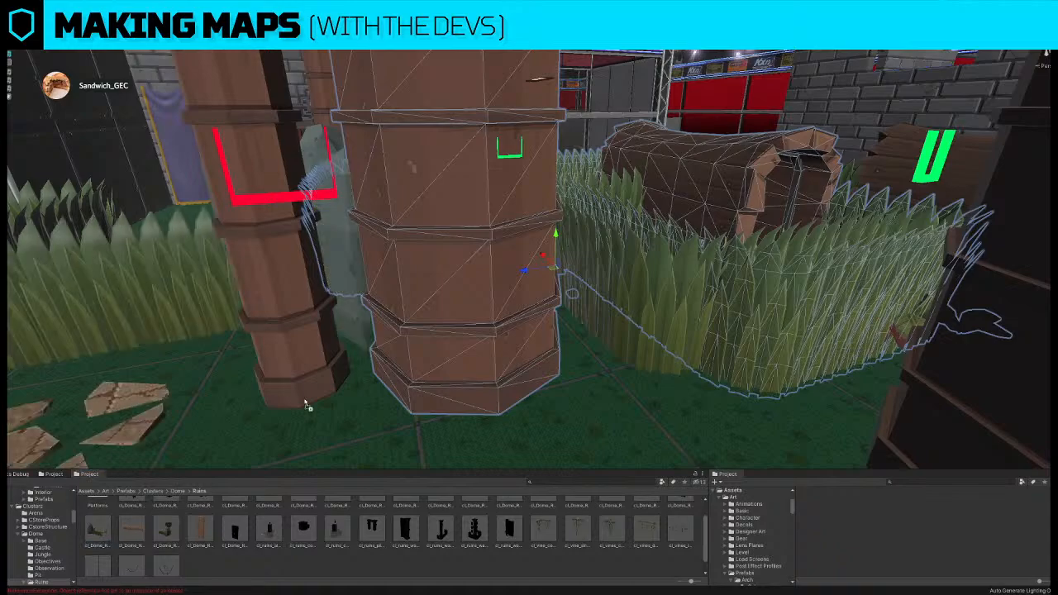
key(Delete)
click(527, 147)
mouse_move(472, 233)
right_down()
mouse_move(477, 193)
mouse_move(472, 212)
right_up()
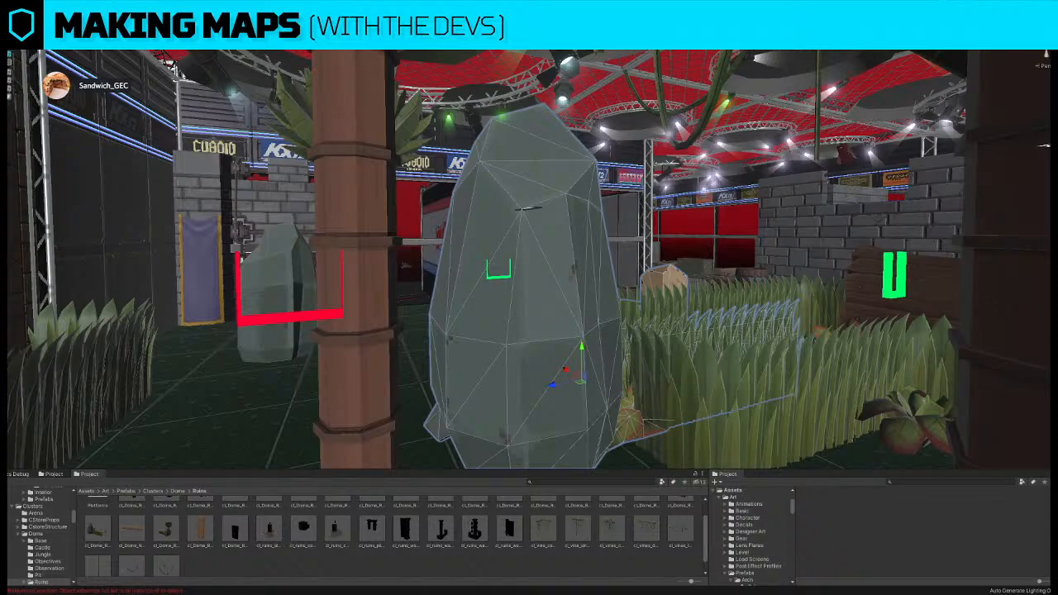
- Select the individual rocks of the new cluster in turn, ending on the tallest, and inspect its base
click(465, 407)
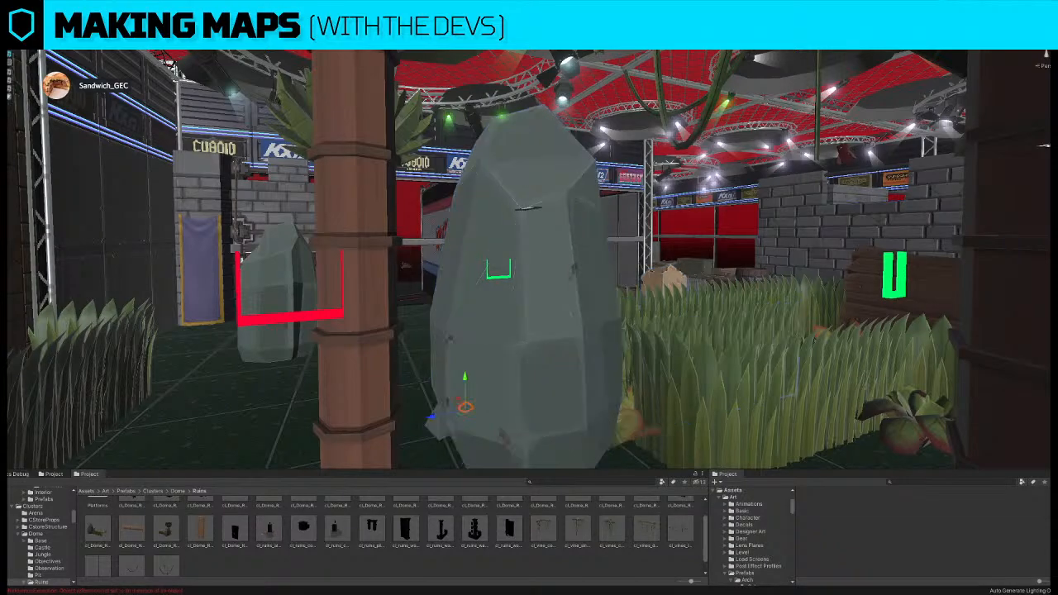
click(576, 349)
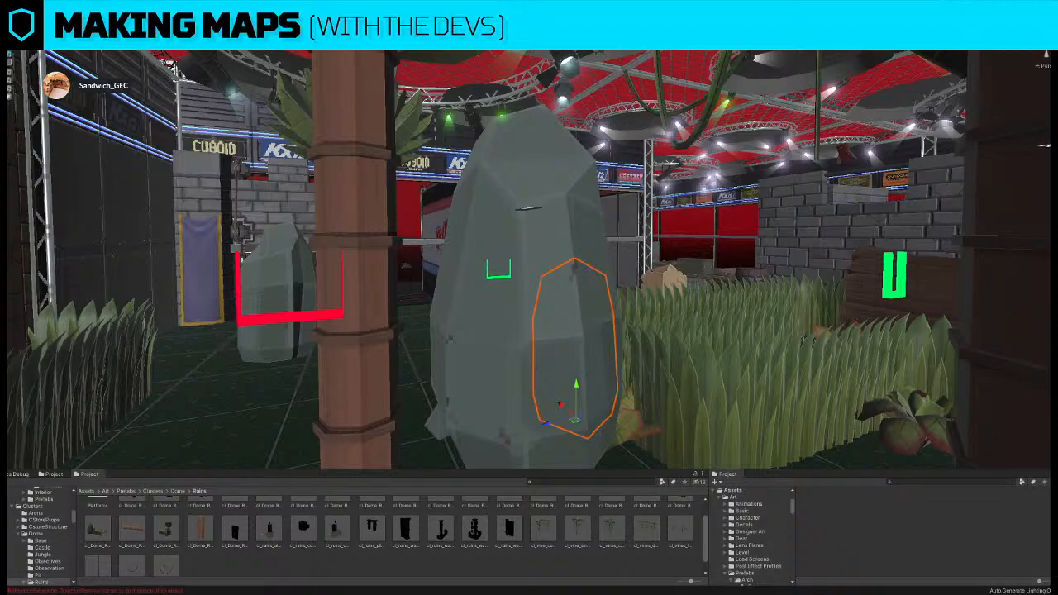
click(526, 298)
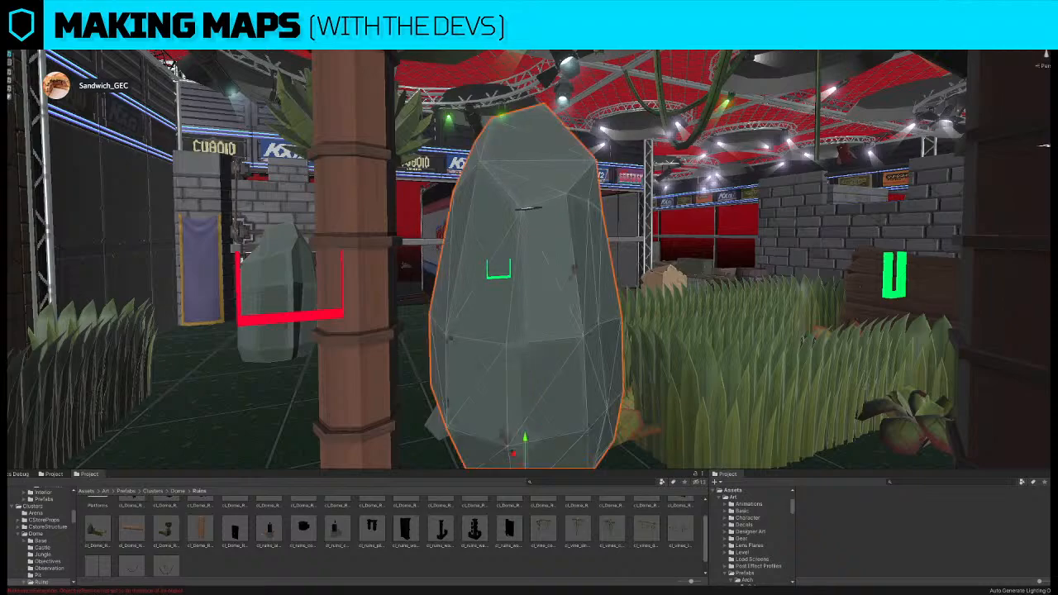
click(526, 298)
right_drag(517, 378, 519, 404)
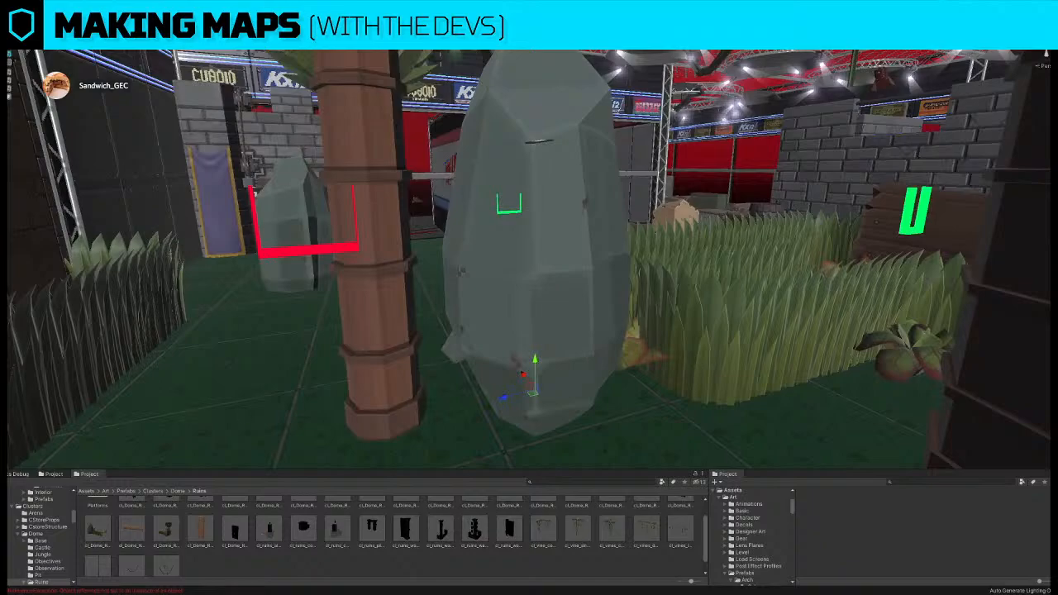
- Enable the box, sphere, capsule and mesh collider types in the physics debug settings and leave static colliders hidden
click(18, 476)
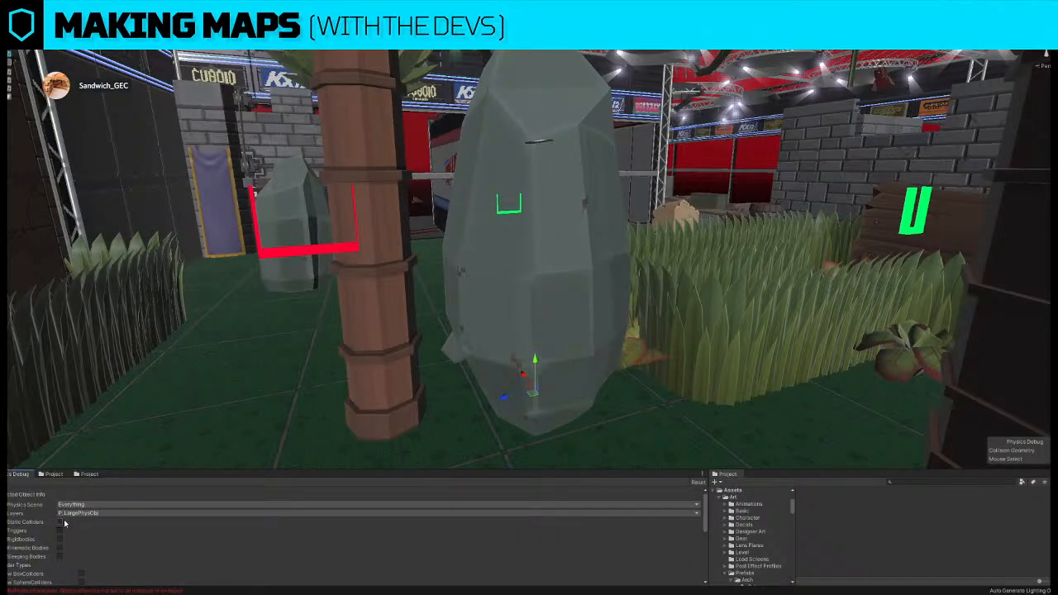
scroll(79, 531, down, 1)
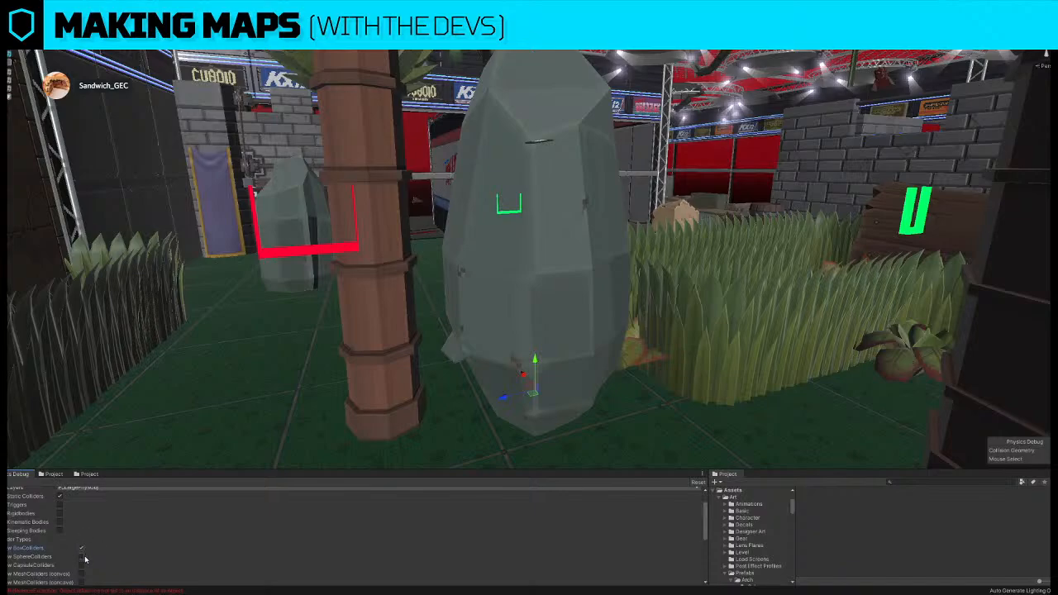
scroll(89, 566, down, 2)
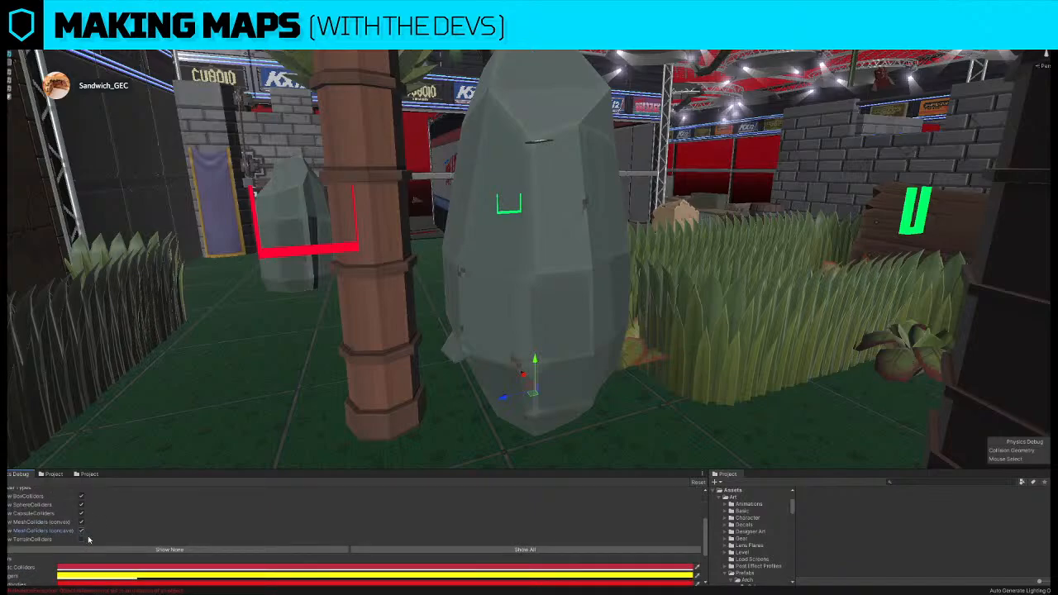
scroll(76, 532, up, 2)
click(62, 498)
scroll(73, 501, up, 1)
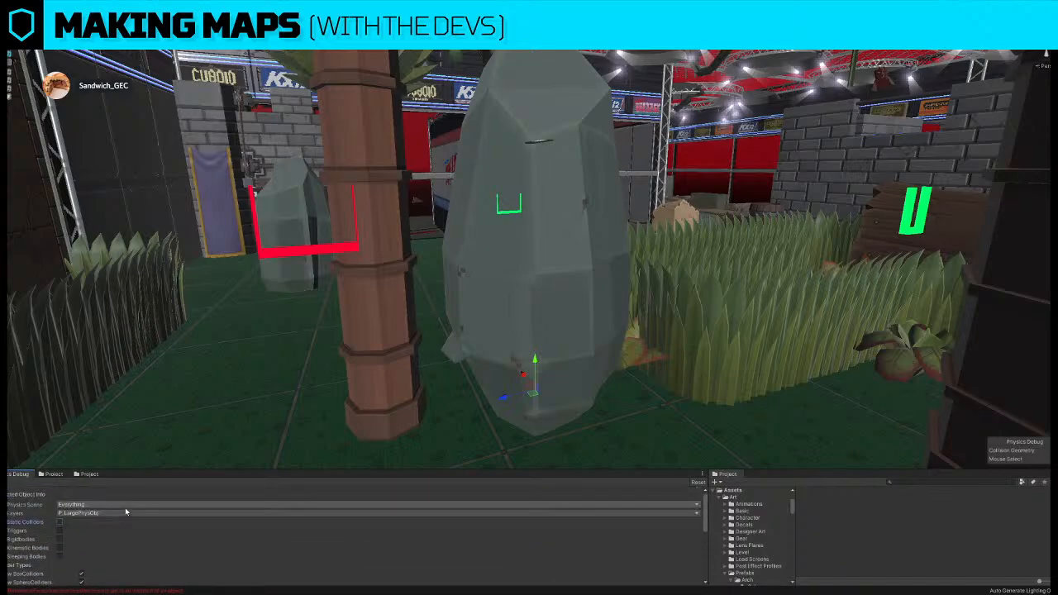
- Inspect the new rocks beside the hedge up close and from above the jungle
right_drag(480, 358, 154, 397)
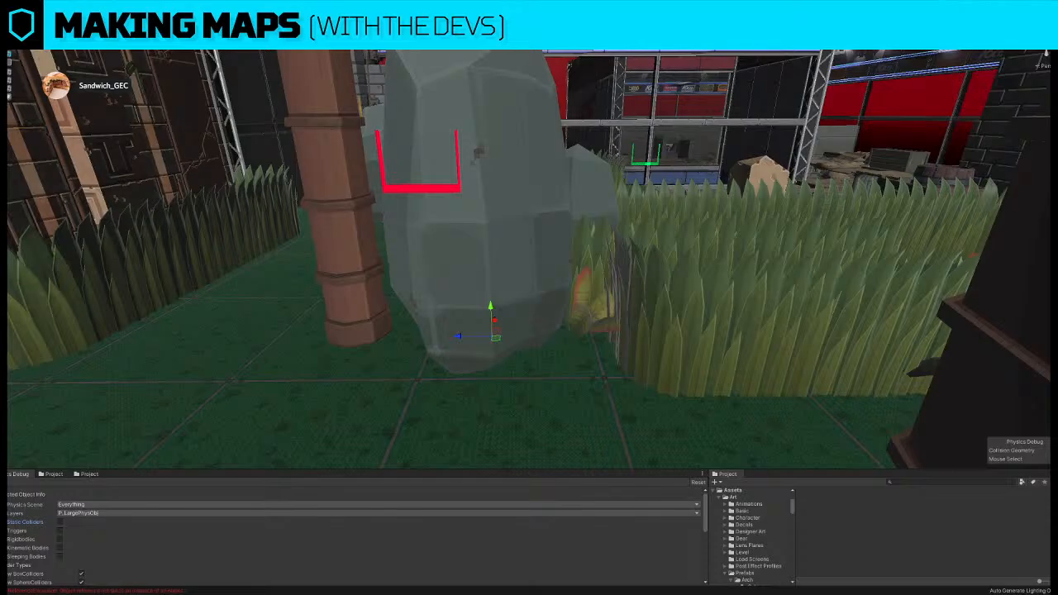
right_drag(856, 73, 593, 183)
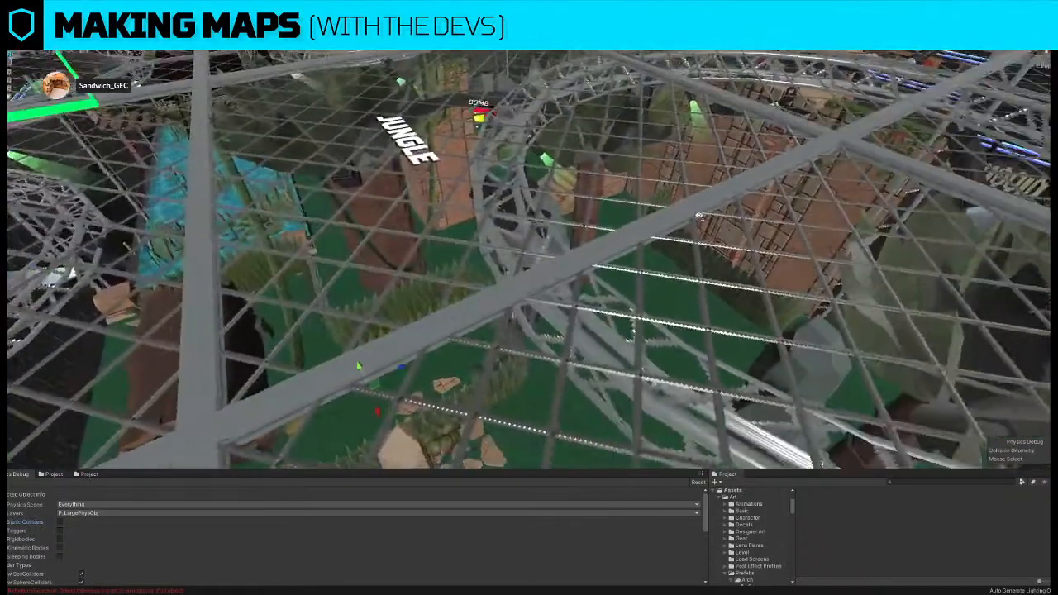
right_drag(699, 213, 706, 214)
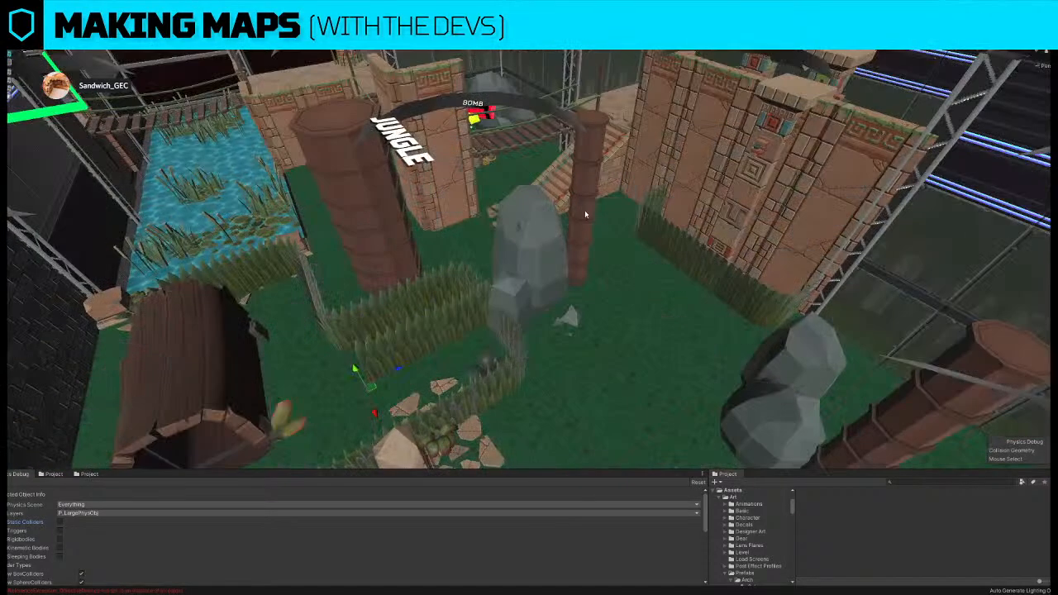
- Delete the unwanted prop in the middle of the jungle area
right_drag(586, 214, 569, 365)
click(89, 475)
click(543, 320)
key(Delete)
right_drag(594, 220, 613, 230)
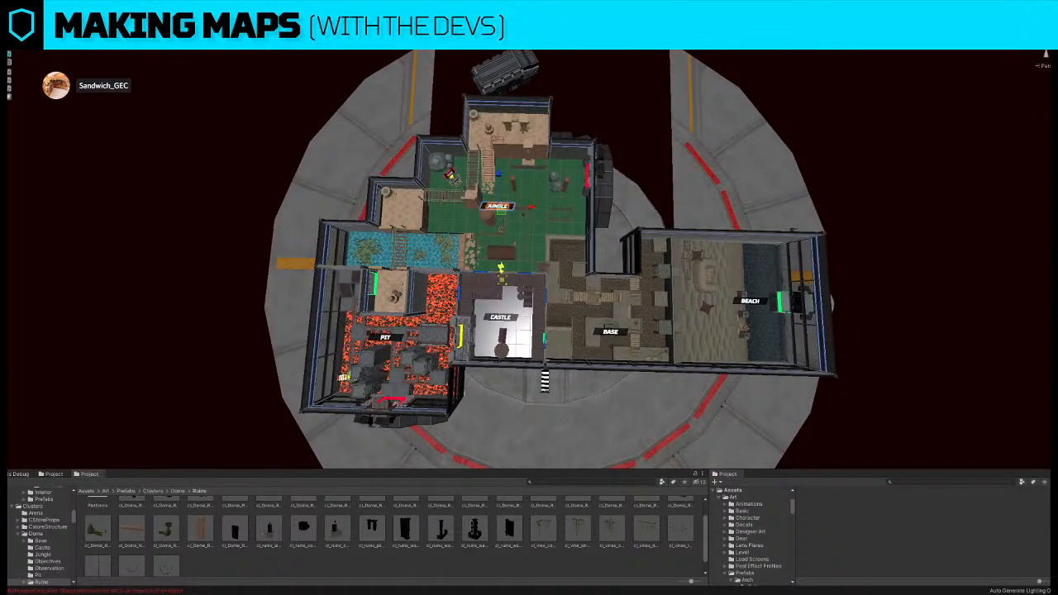
- Duplicate the JUNGLE label, change the copy's text to RUINS, and place it over the sandstone platform beside the jungle
drag(504, 213, 445, 205)
key(ctrl+d)
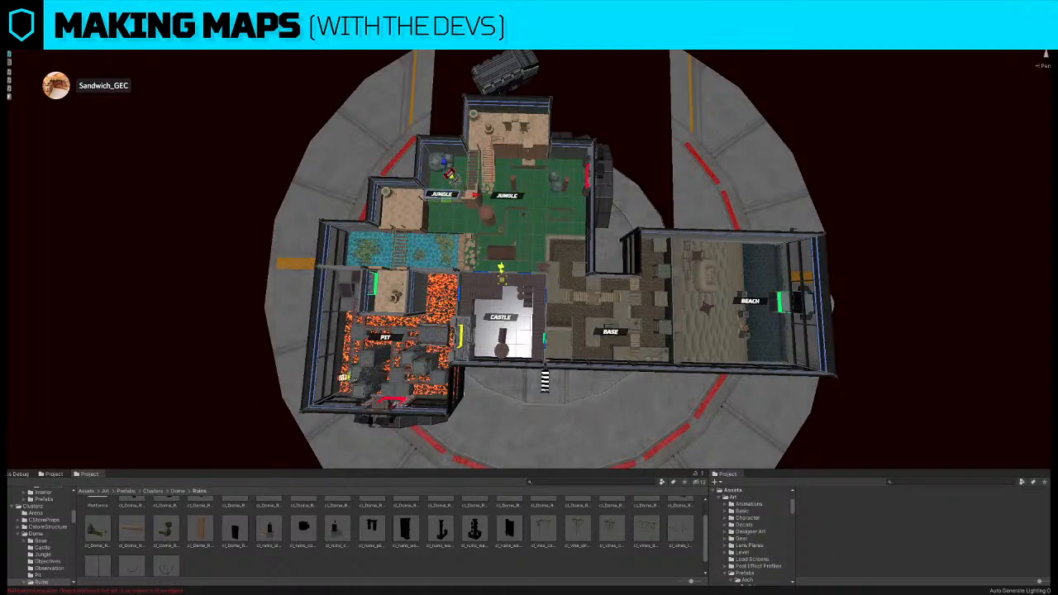
click(442, 195)
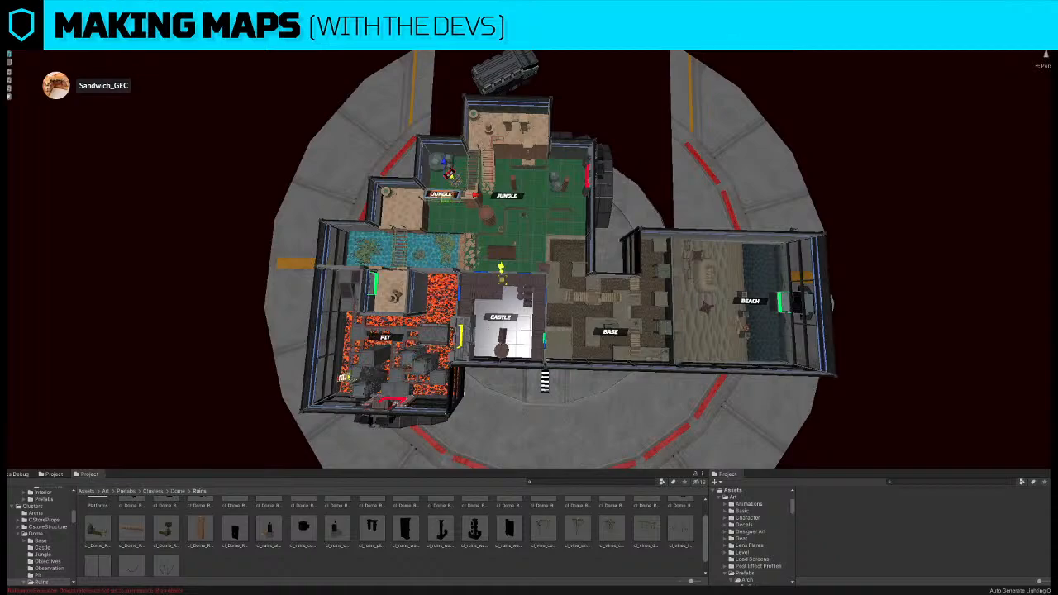
text(RUINS)
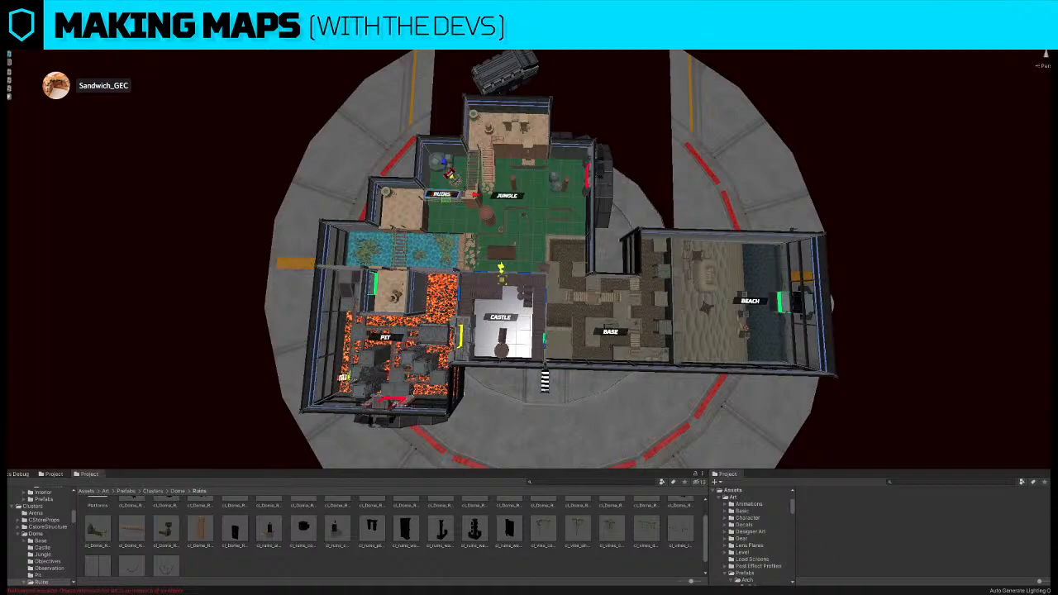
drag(442, 195, 404, 213)
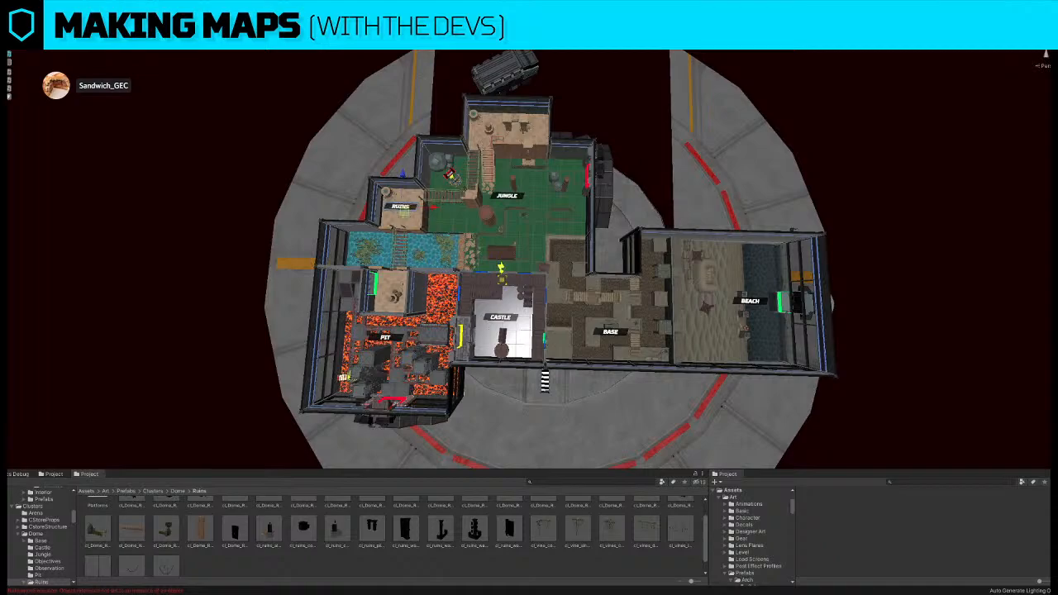
- Extend the ruins platform label's text to RUINS PERCH
click(401, 206)
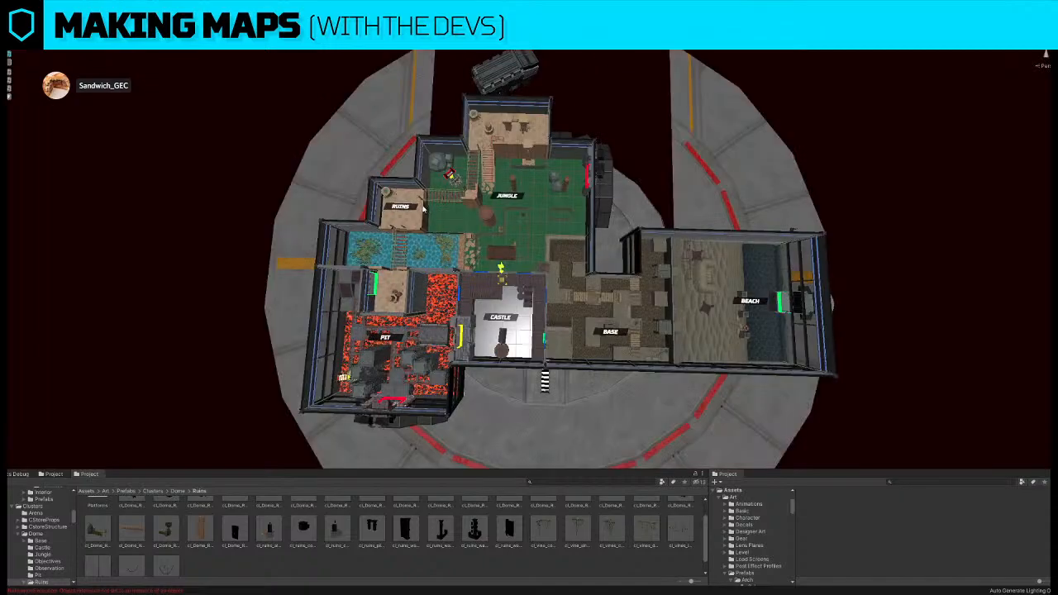
click(414, 212)
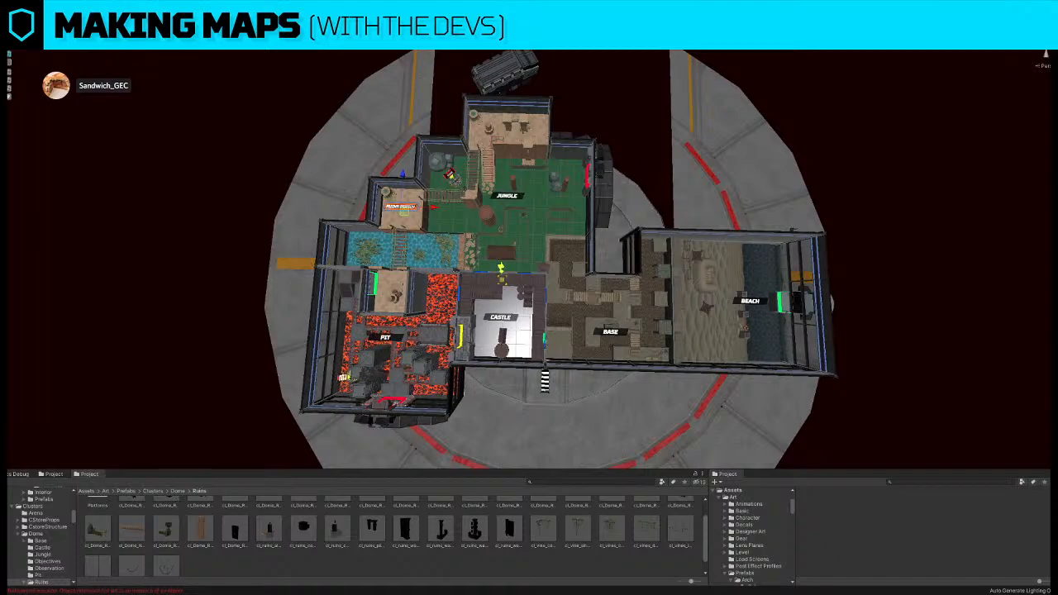
click(614, 57)
scroll(486, 175, up, 2)
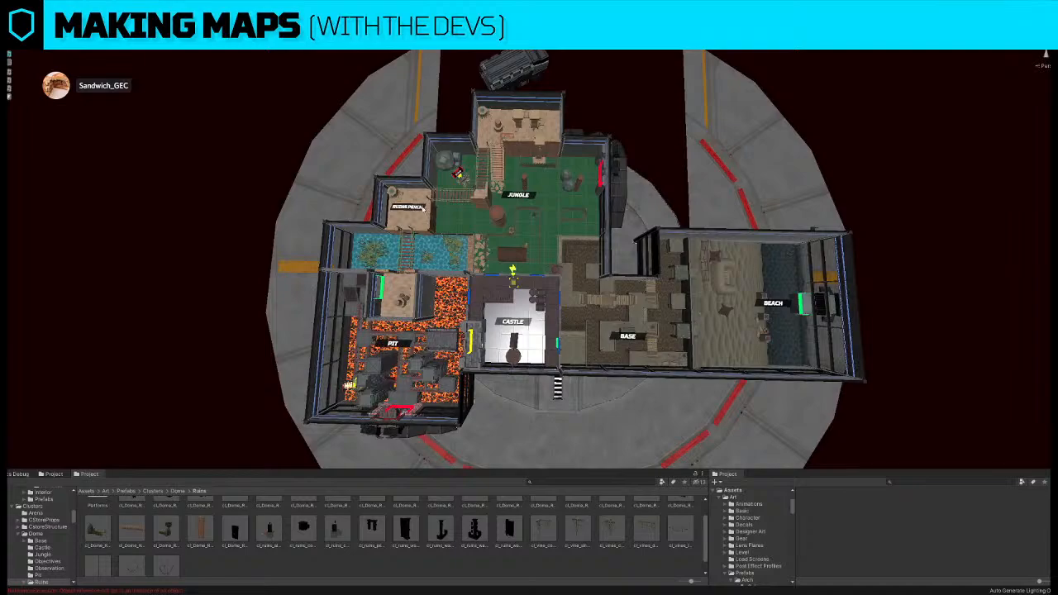
key(alt+shift+a)
key(alt+shift+a)
key(alt+shift+a)
key(alt+shift+a)
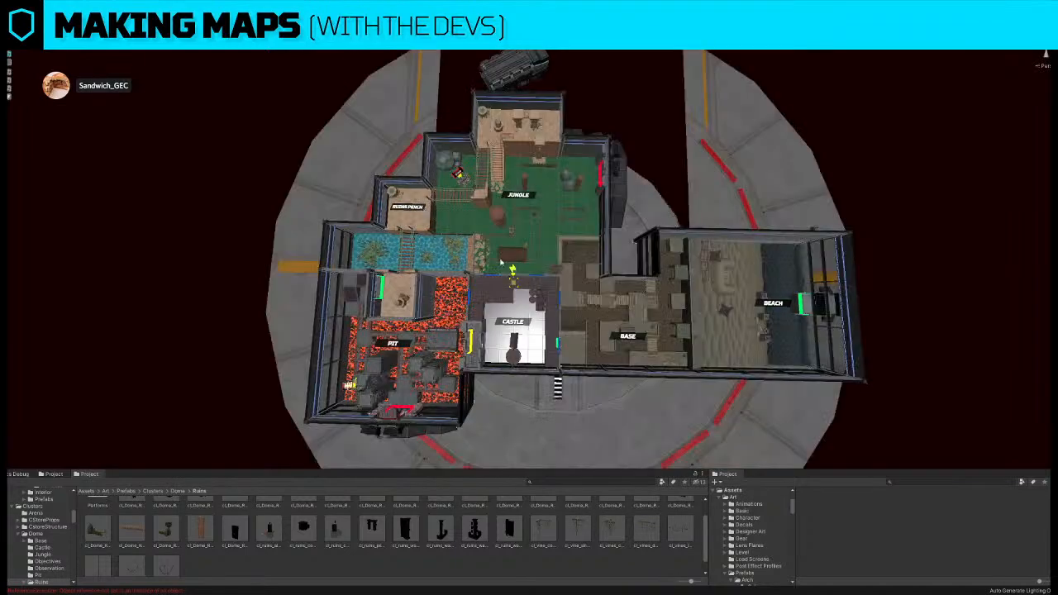
right_drag(563, 254, 541, 258)
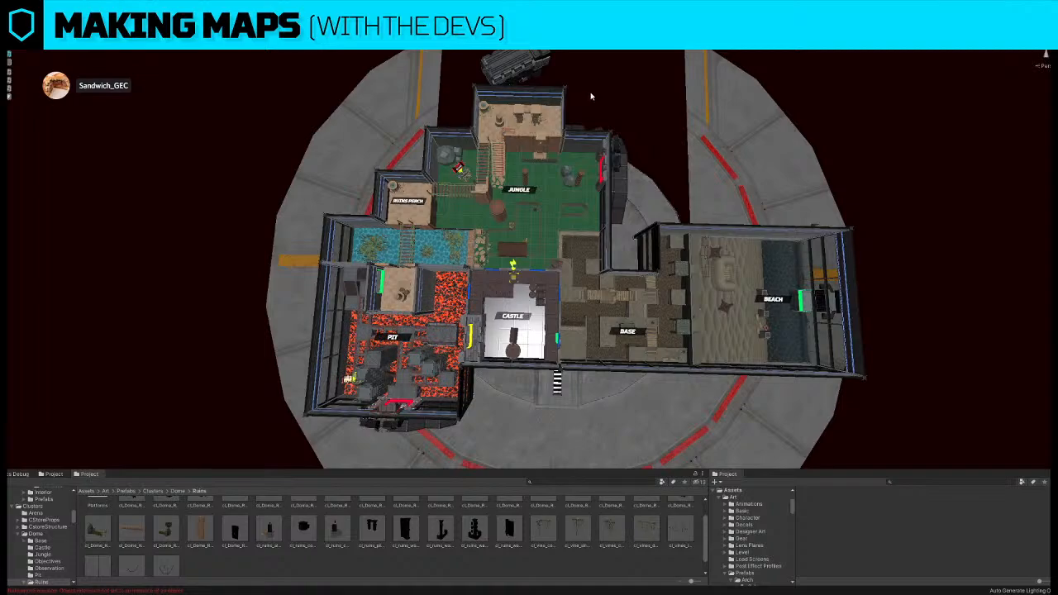
right_drag(632, 106, 632, 101)
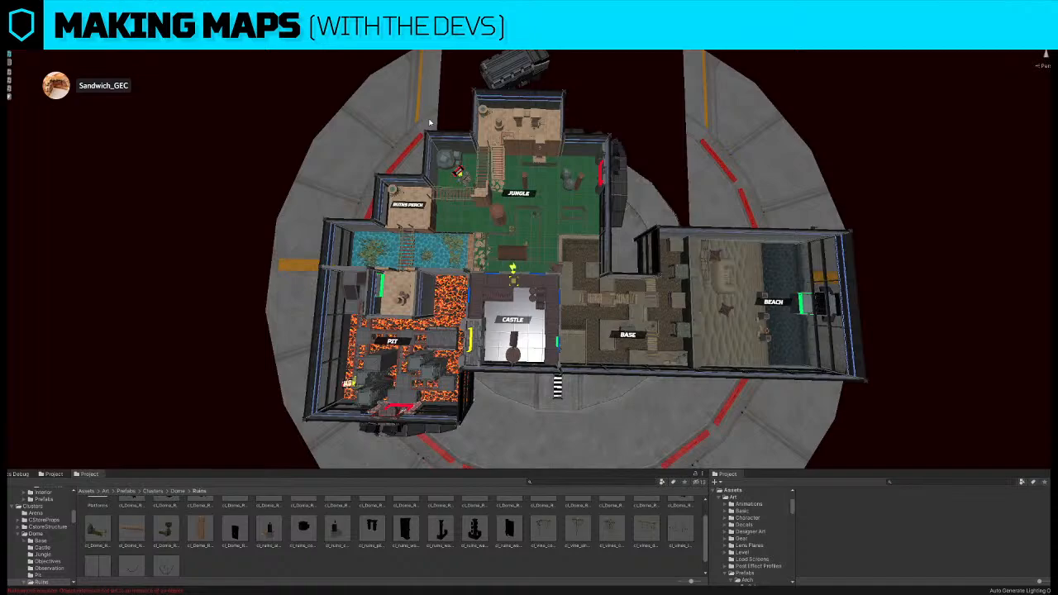
- Inspect the pit's walkways, floor grates, stairs and lava edges up close
key(w)
right_drag(430, 123, 428, 98)
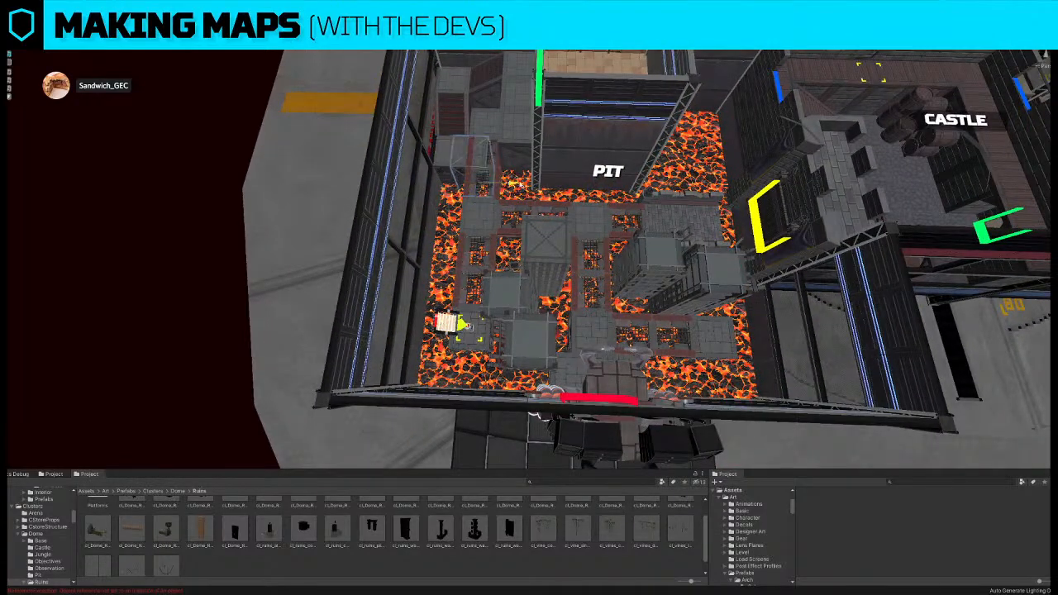
key(f)
alt+drag(554, 178, 551, 289)
key(s)
right_drag(551, 288, 561, 292)
key(w)
drag(566, 299, 568, 311)
right_drag(572, 303, 574, 307)
key(e)
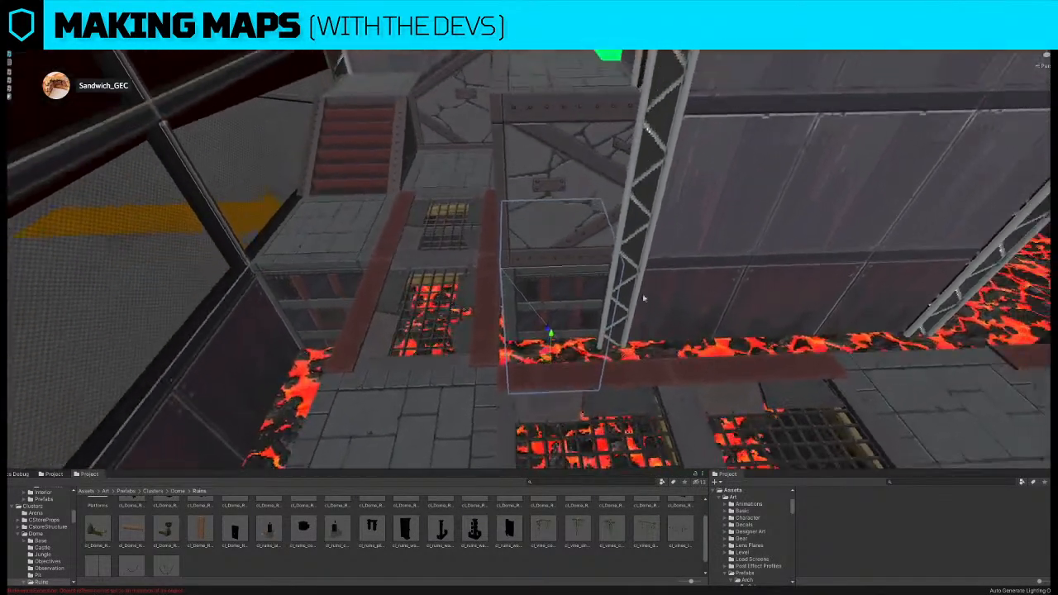
key(s)
right_drag(739, 293, 625, 265)
key(d)
right_drag(560, 163, 556, 162)
key(a)
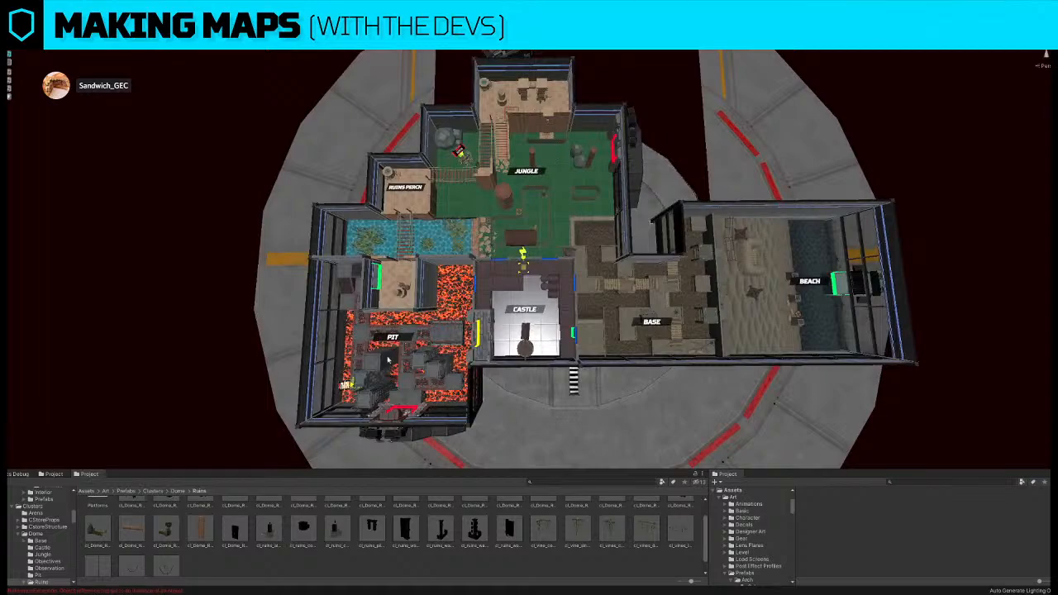
- Search the project assets for wing and cover the windows on both sides of the PIT entrance with KILLDOME USA wall panels
right_drag(544, 265, 528, 236)
click(491, 169)
click(567, 222)
key(f)
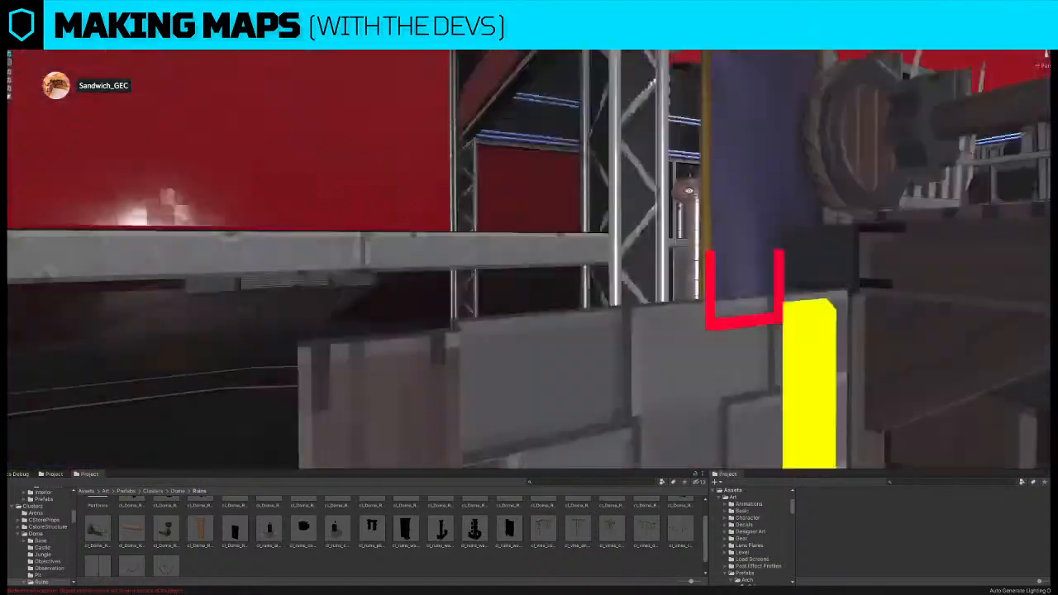
right_drag(688, 191, 809, 212)
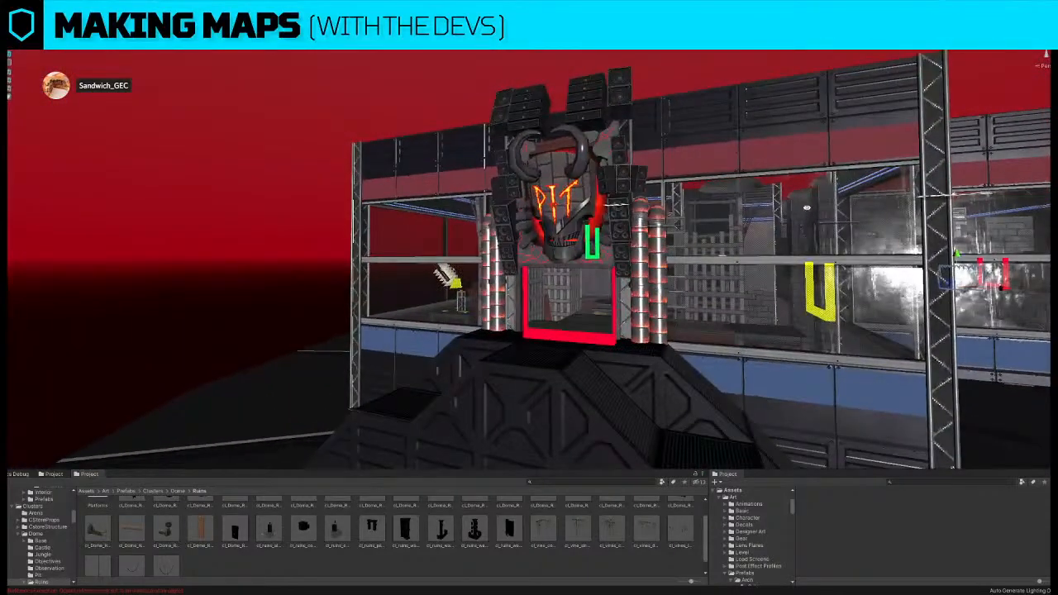
right_drag(716, 229, 541, 287)
click(615, 482)
text(wing)
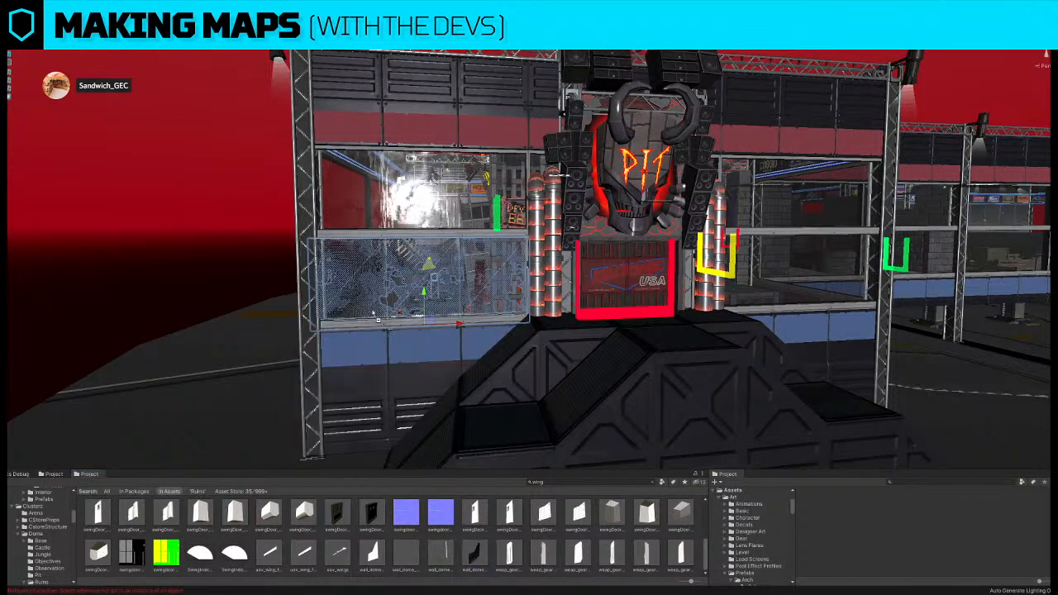
shift+click(792, 271)
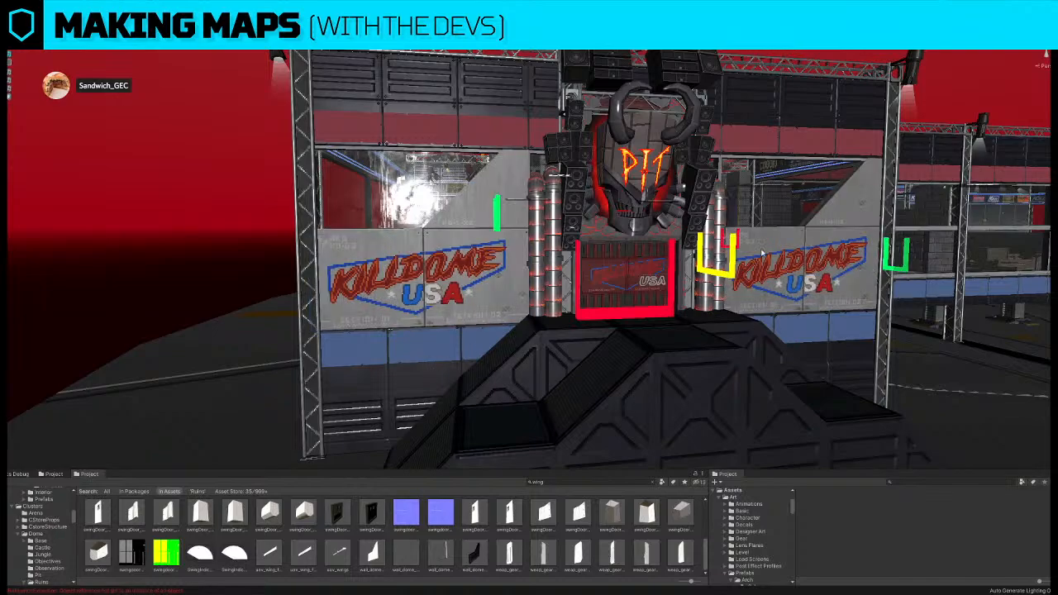
click(762, 251)
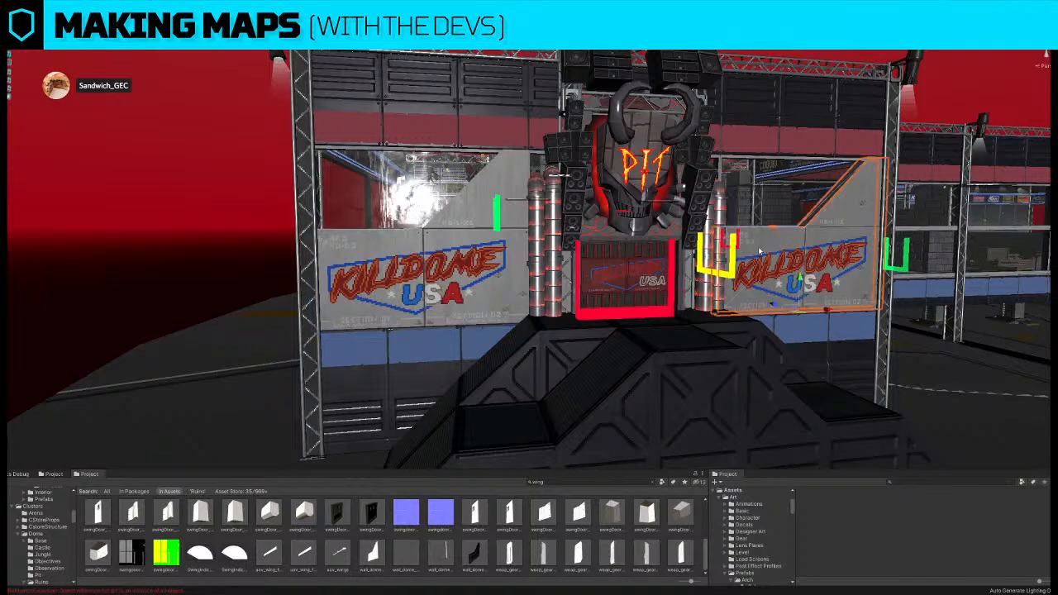
key(f)
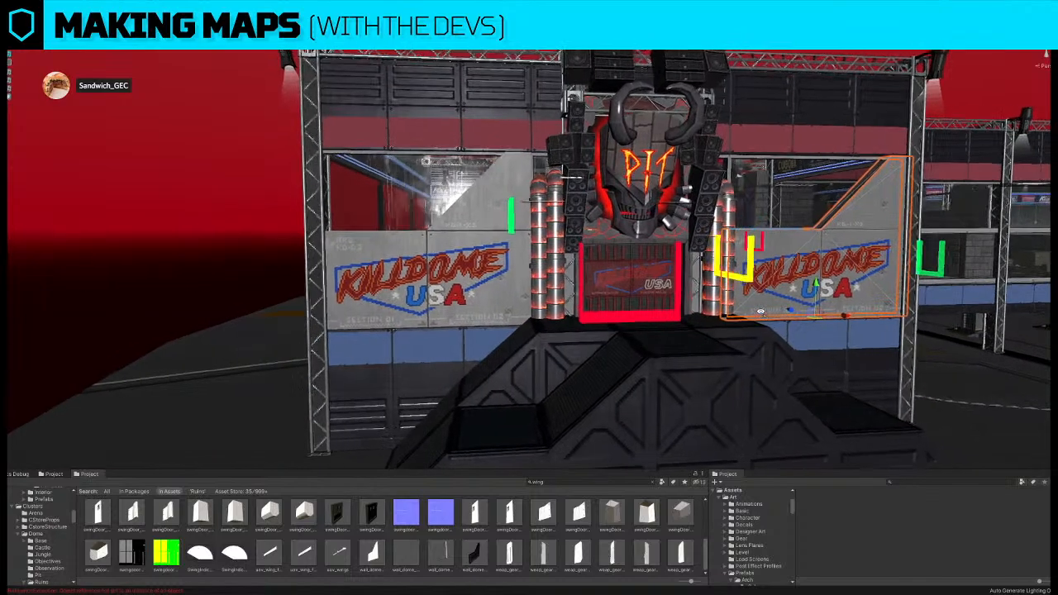
- Delete the lower window panel directly beside the CASTLE entrance
key(d)
right_drag(834, 354, 372, 319)
key(a)
key(d)
key(a)
key(w)
key(e)
key(w)
click(392, 377)
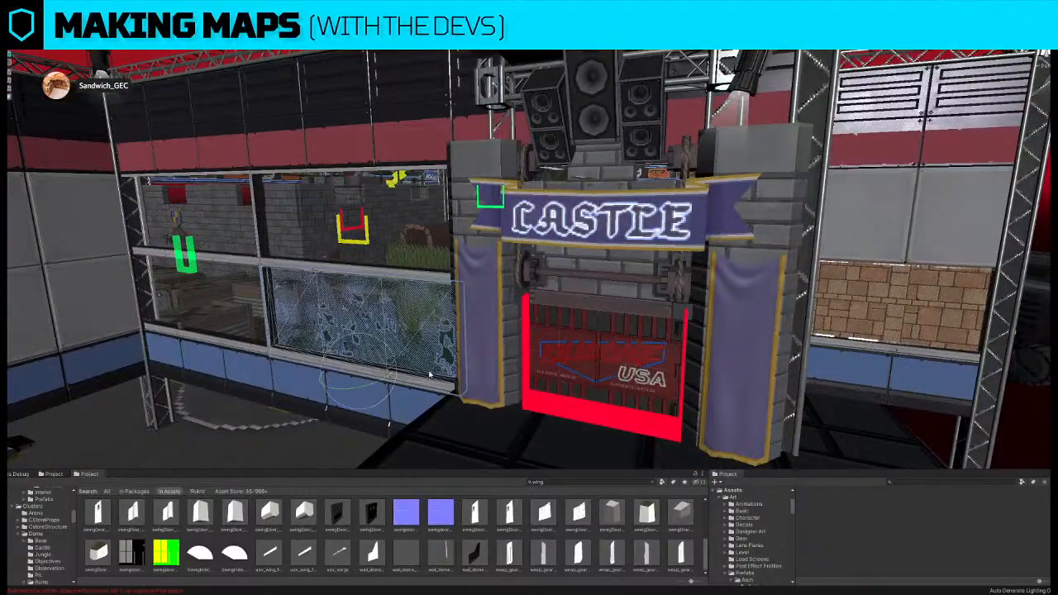
key(Delete)
- Hide the ceiling trusses and fencing to show the whole arena layout from above
right_drag(454, 339, 834, 180)
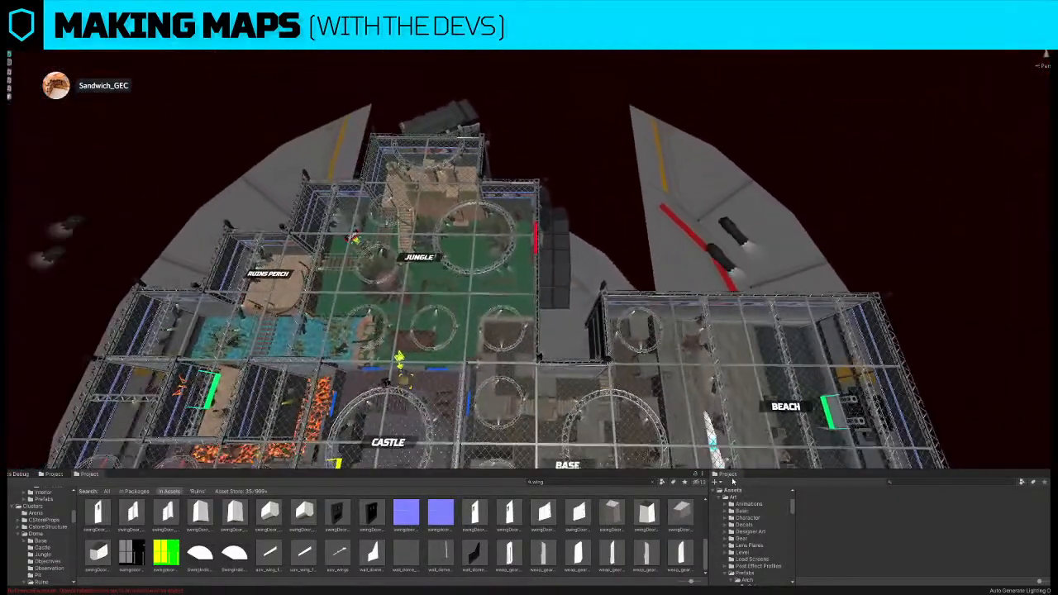
middle_drag(521, 222, 611, 207)
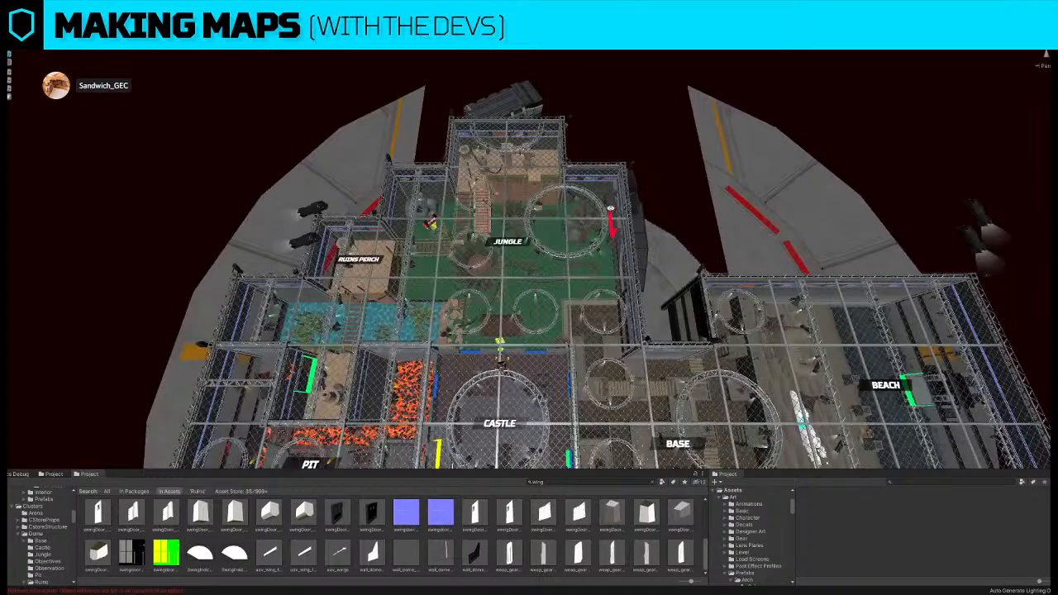
key(h)
right_drag(557, 212, 534, 261)
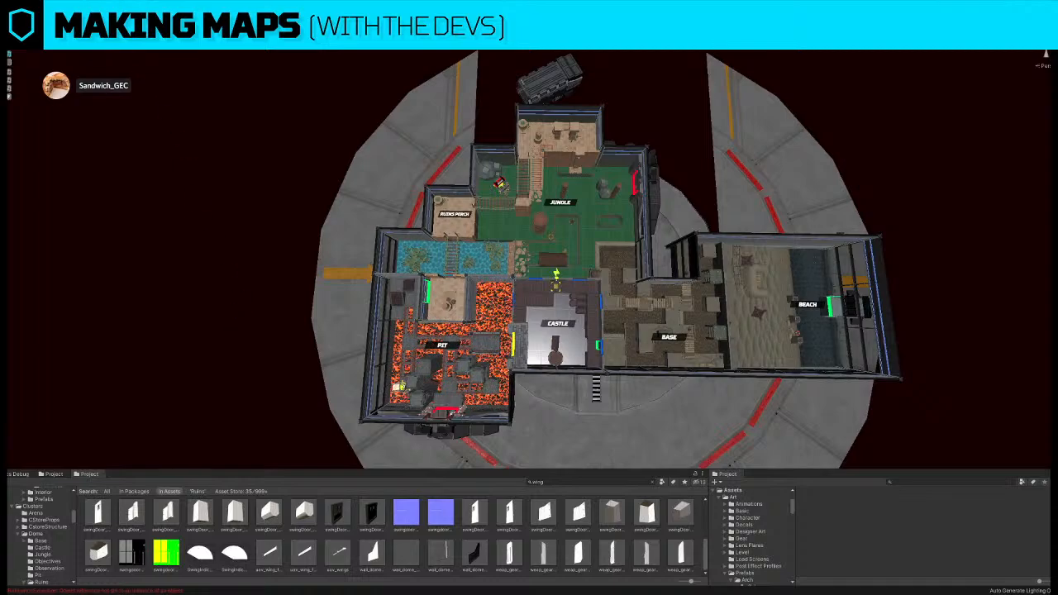
right_drag(137, 146, 142, 149)
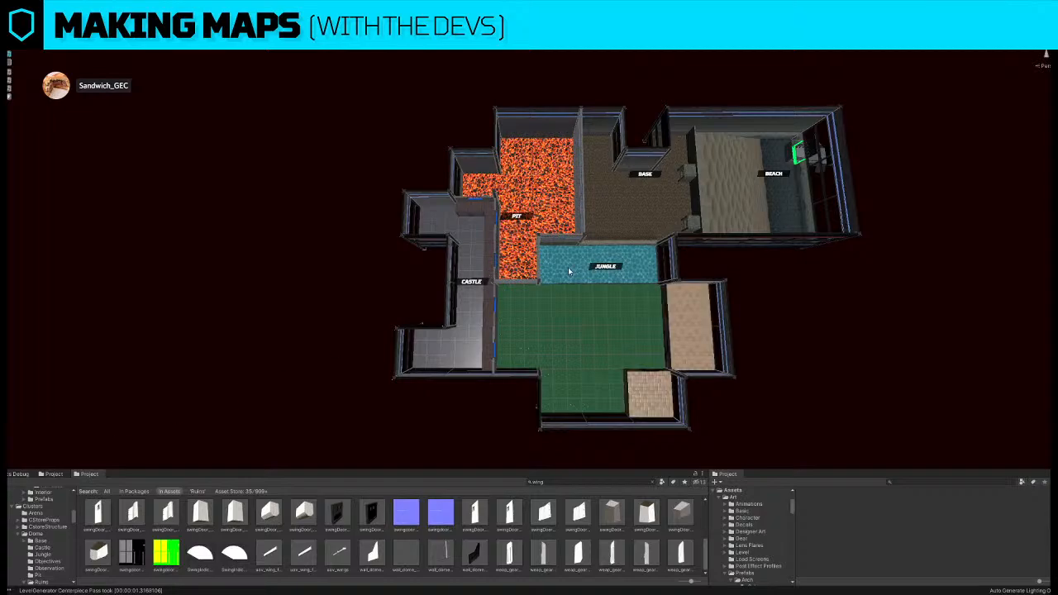
- Delete the stone wall pieces between the castle and the pit to open a gap
key(w)
right_drag(569, 268, 509, 240)
click(511, 240)
click(532, 234)
key(Delete)
right_drag(428, 237, 498, 237)
click(431, 227)
key(Delete)
click(498, 218)
key(Delete)
- Place the yellow-marked doorway prefab from the Doors/Dome/Castle folder in the castle wall gap facing the pit
click(499, 237)
right_drag(506, 302, 525, 307)
alt+drag(524, 307, 524, 271)
click(524, 271)
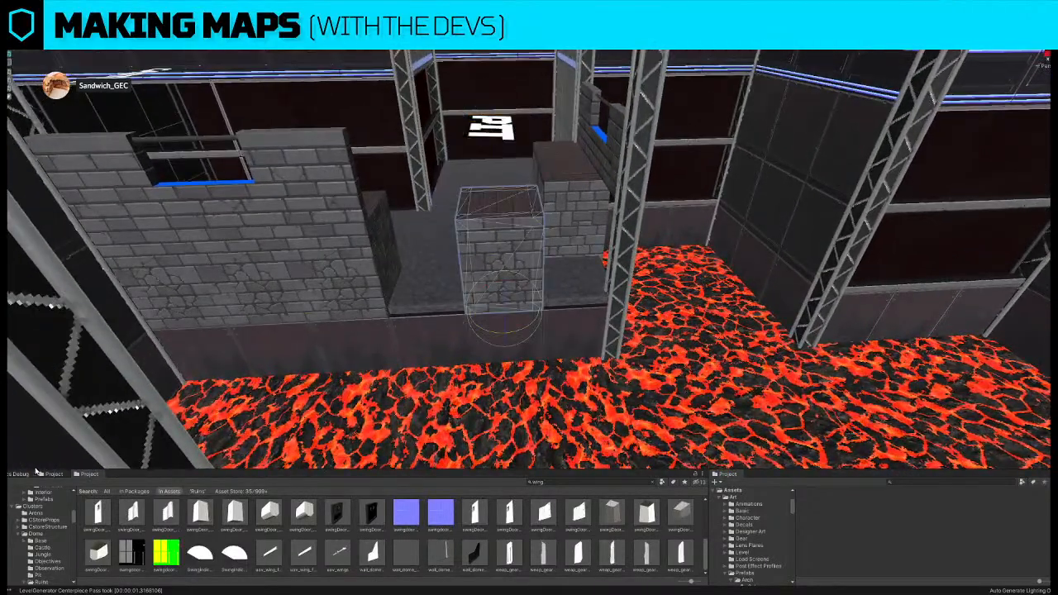
click(55, 476)
click(191, 491)
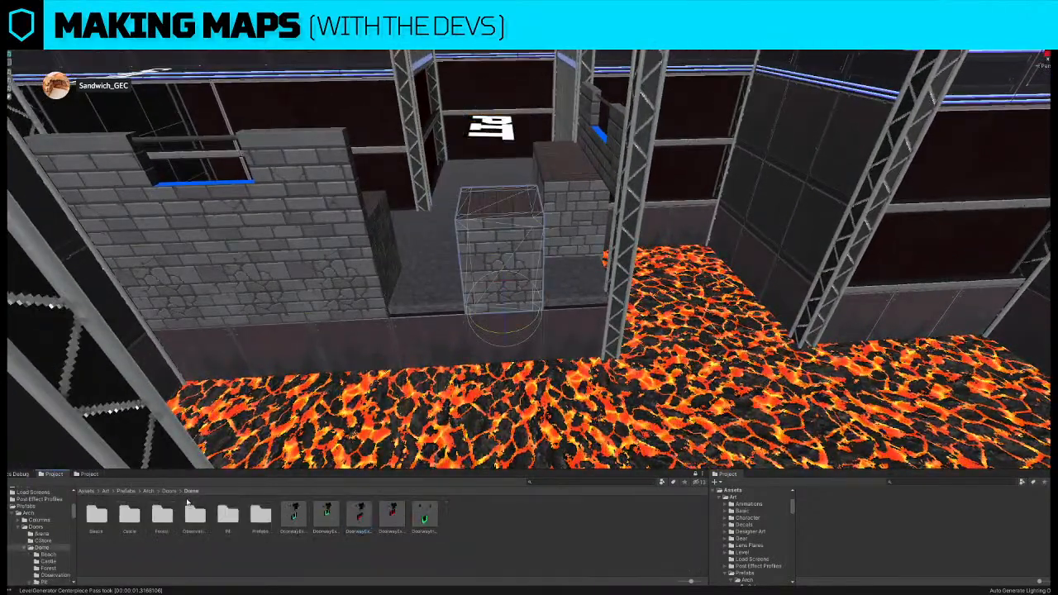
double_click(132, 516)
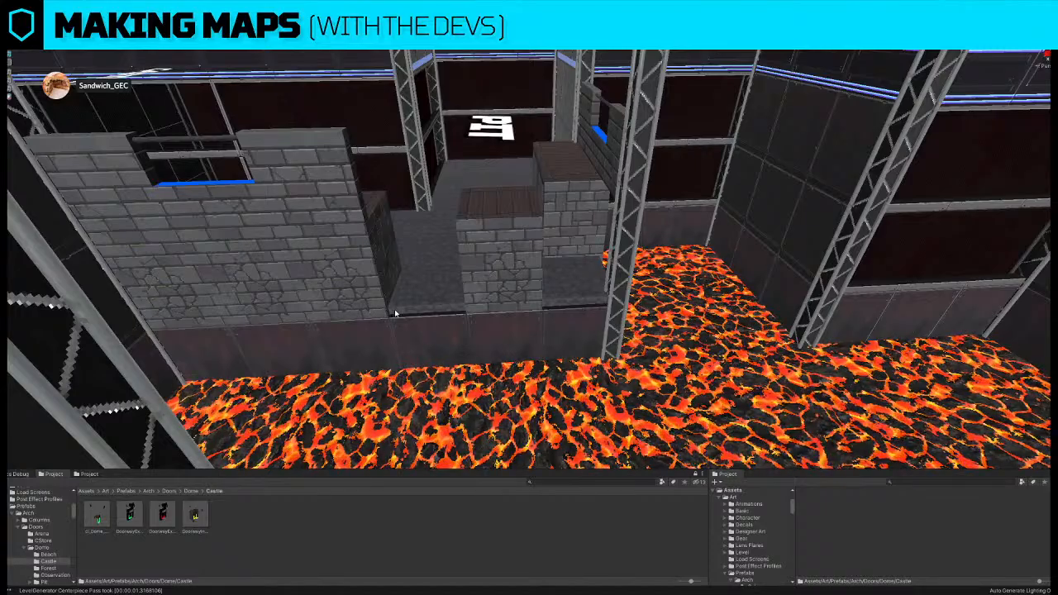
drag(204, 518, 394, 314)
drag(431, 331, 513, 260)
- Replace the stone block in the castle wall facing the jungle with a green-marked castle doorway
alt+drag(505, 259, 652, 321)
right_drag(651, 320, 653, 353)
key(s)
right_drag(678, 395, 405, 317)
key(s)
key(w)
click(422, 335)
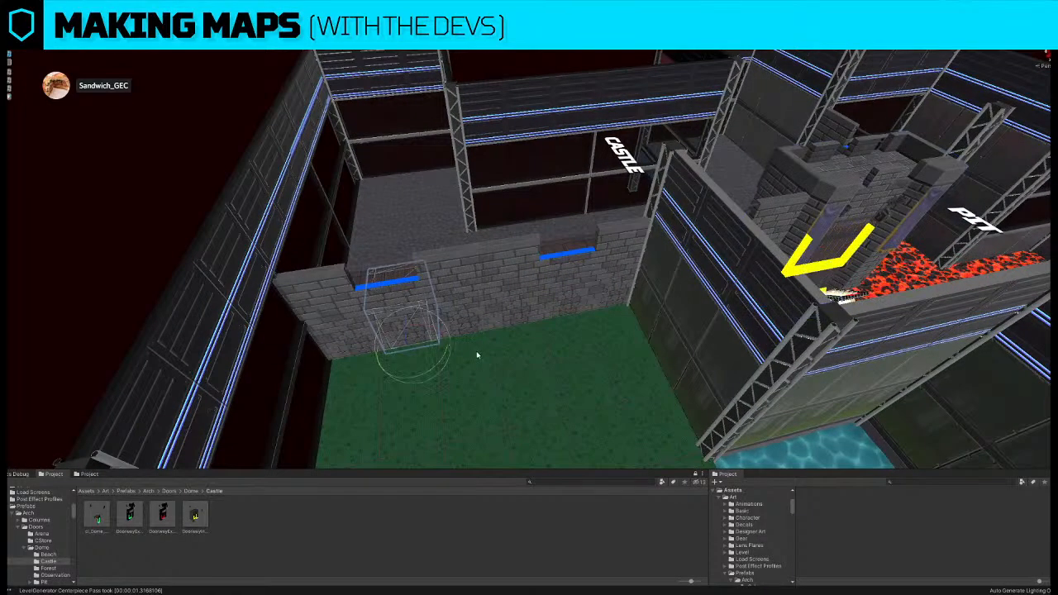
alt+drag(364, 314, 579, 302)
key(Delete)
right_drag(438, 375, 524, 323)
key(s)
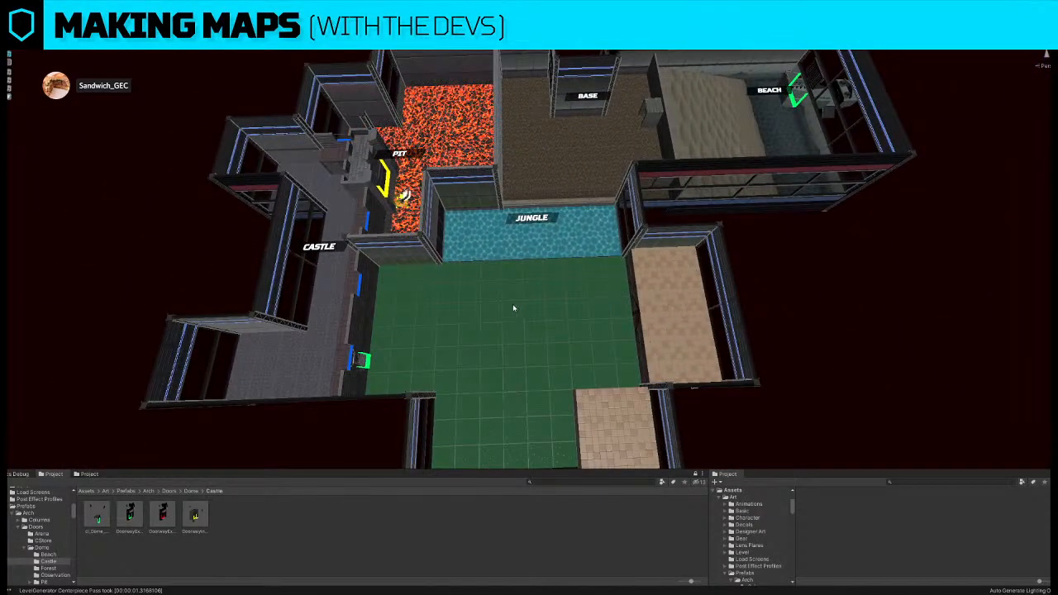
- Delete the low wall panel between the base and the pit, near the corner, to open a gap
key(w)
right_drag(504, 292, 463, 277)
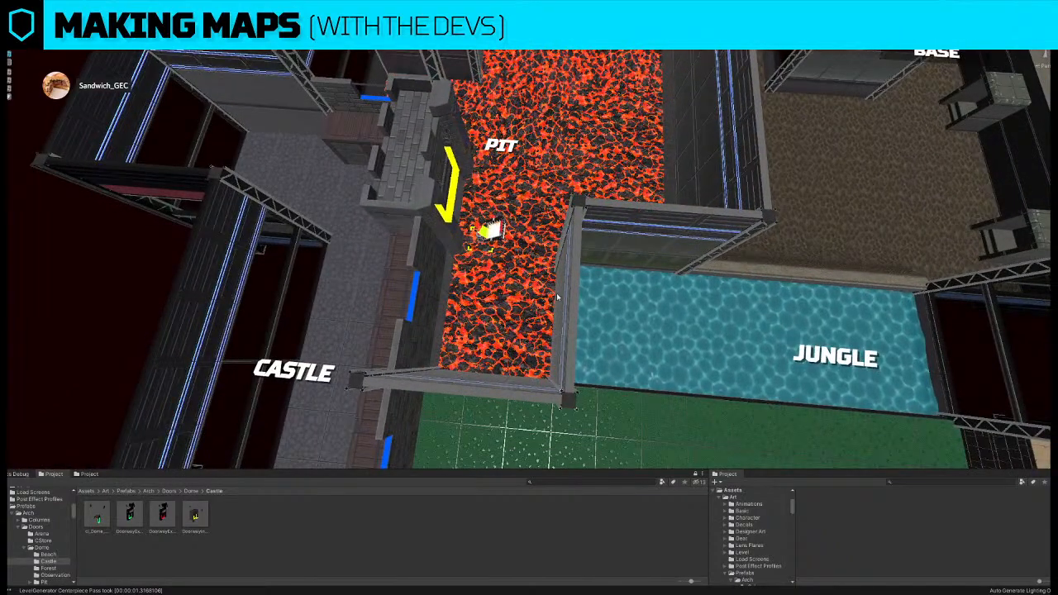
key(s)
right_drag(557, 343, 393, 281)
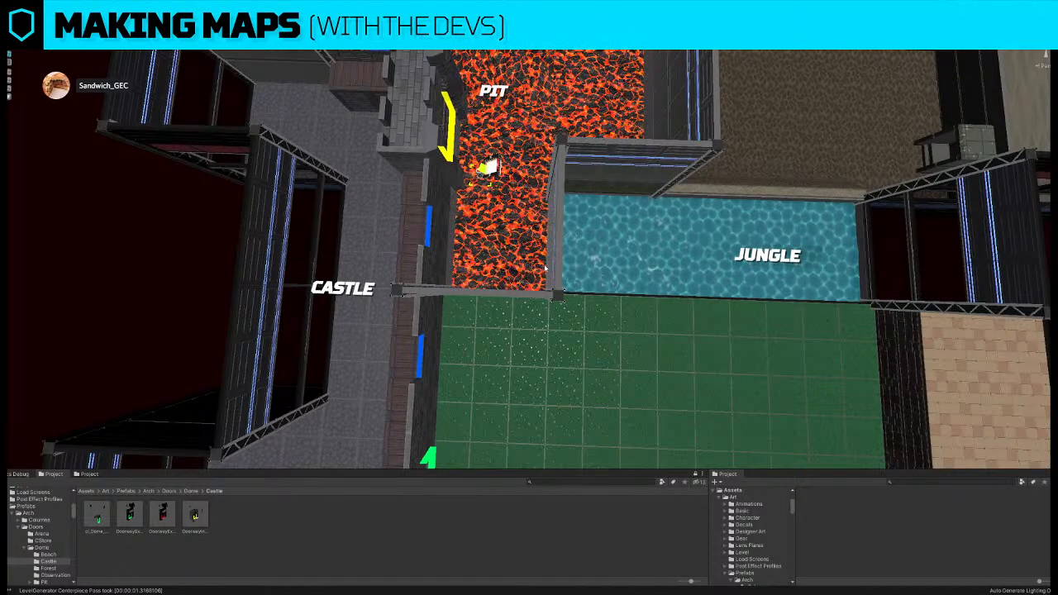
middle_drag(486, 226, 594, 372)
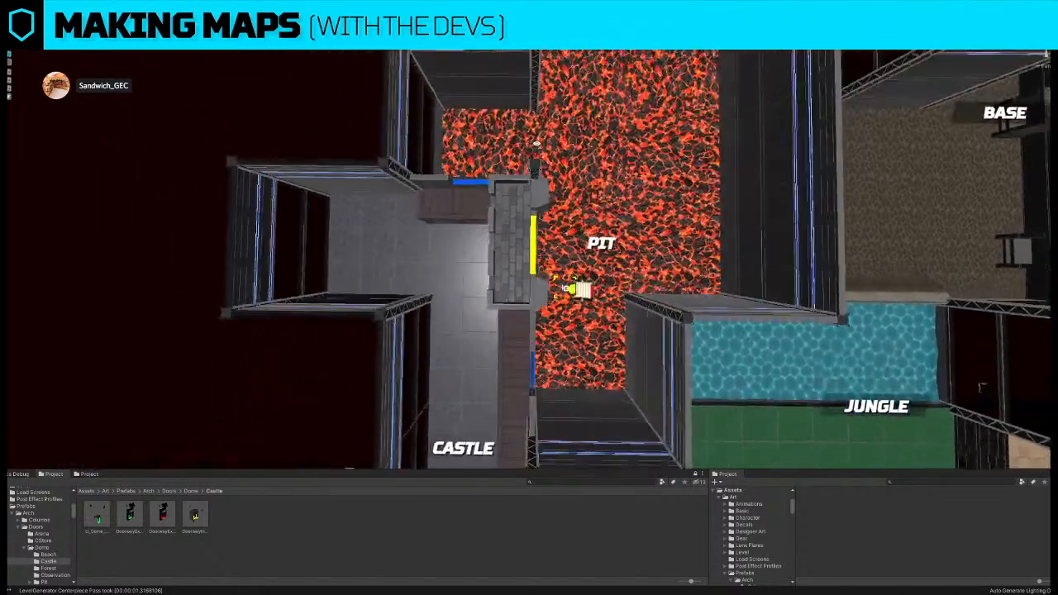
key(s)
right_drag(558, 227, 553, 198)
key(w)
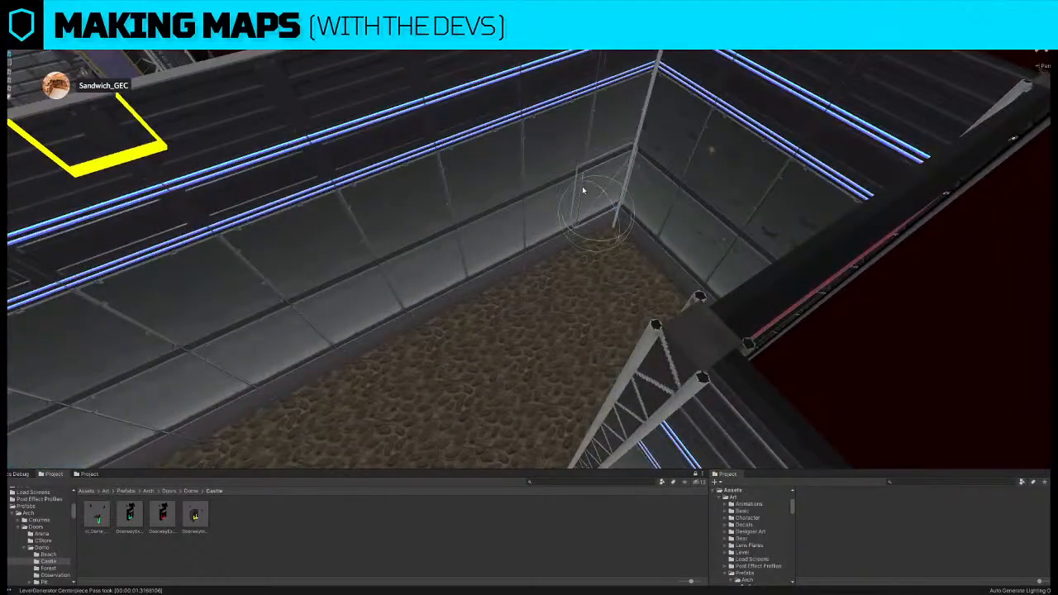
click(530, 205)
key(Delete)
click(486, 234)
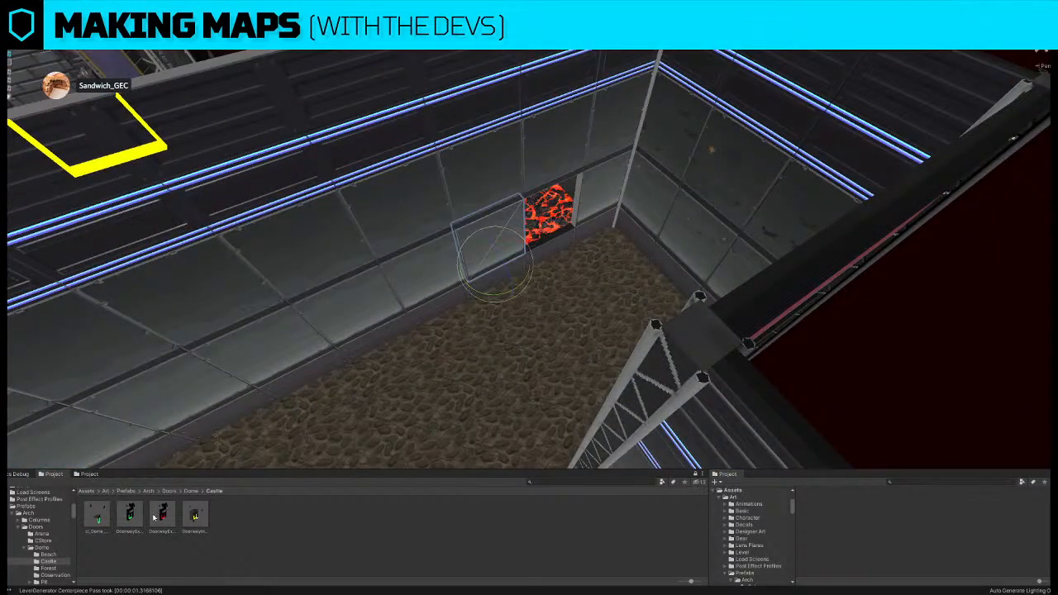
- Place the green-marked horned pit doorway from the Doors/Dome/Pit folder in the gap between the base and the pit
click(194, 492)
double_click(226, 517)
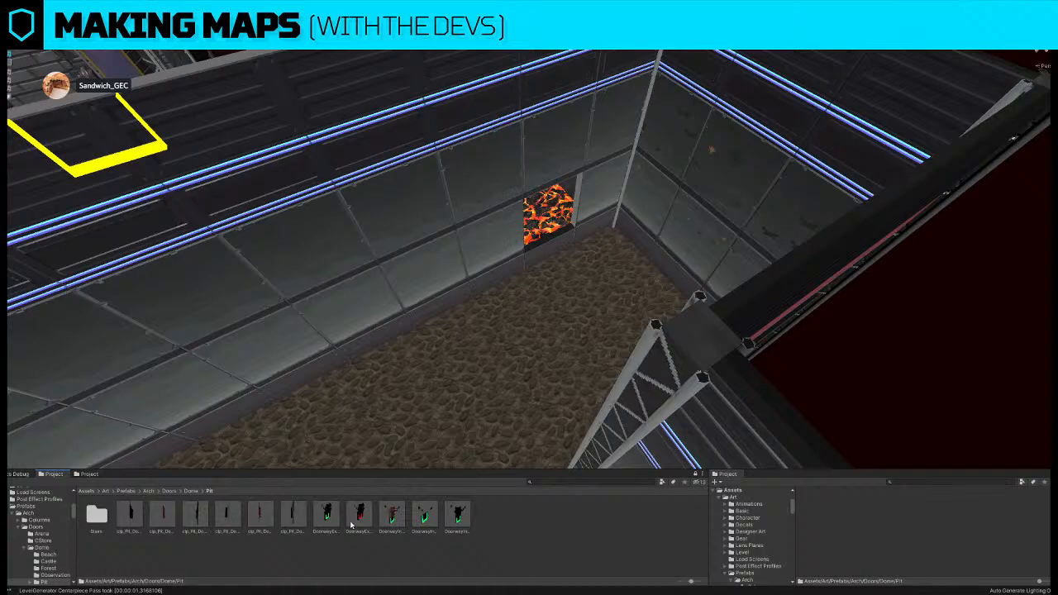
drag(339, 508, 344, 509)
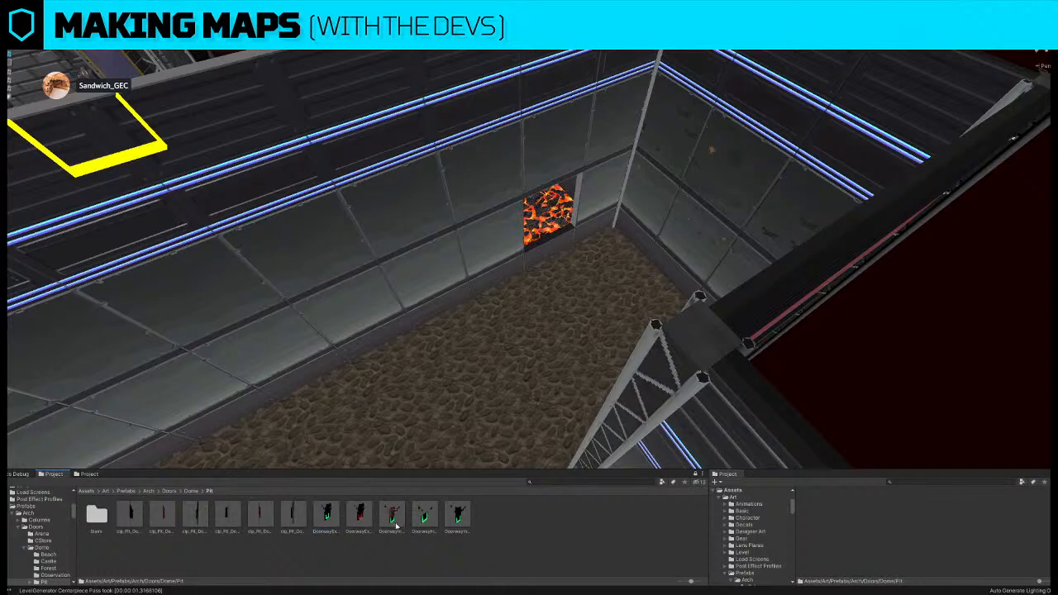
click(500, 265)
drag(431, 371, 532, 235)
right_drag(62, 64, 584, 305)
drag(561, 277, 555, 278)
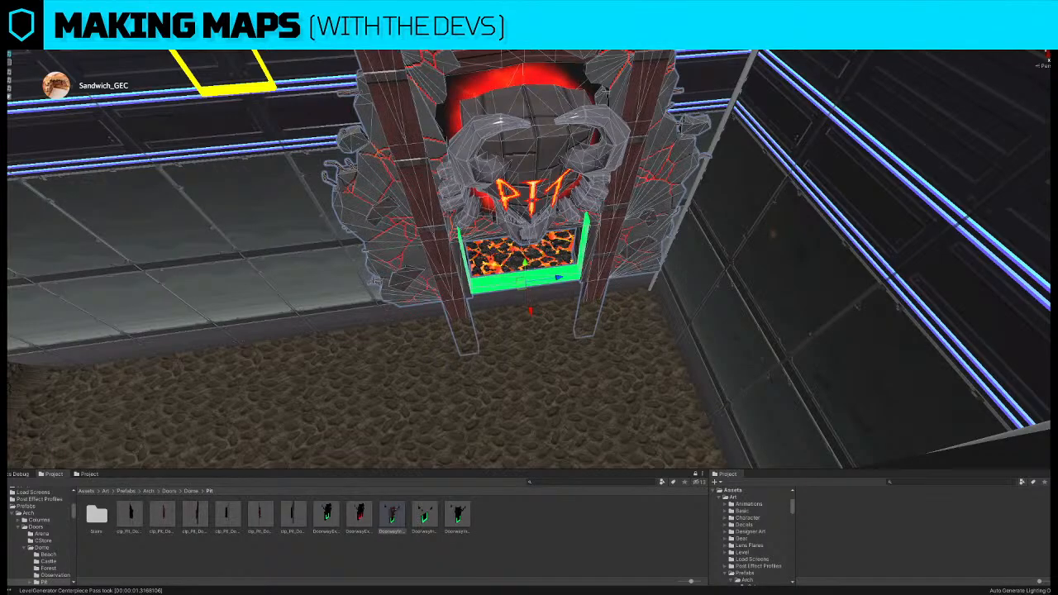
- Swap the stone platform between the two large ruins platforms for a small block from the Ruins/Platforms folder
right_drag(566, 213, 713, 287)
scroll(493, 333, down, 3)
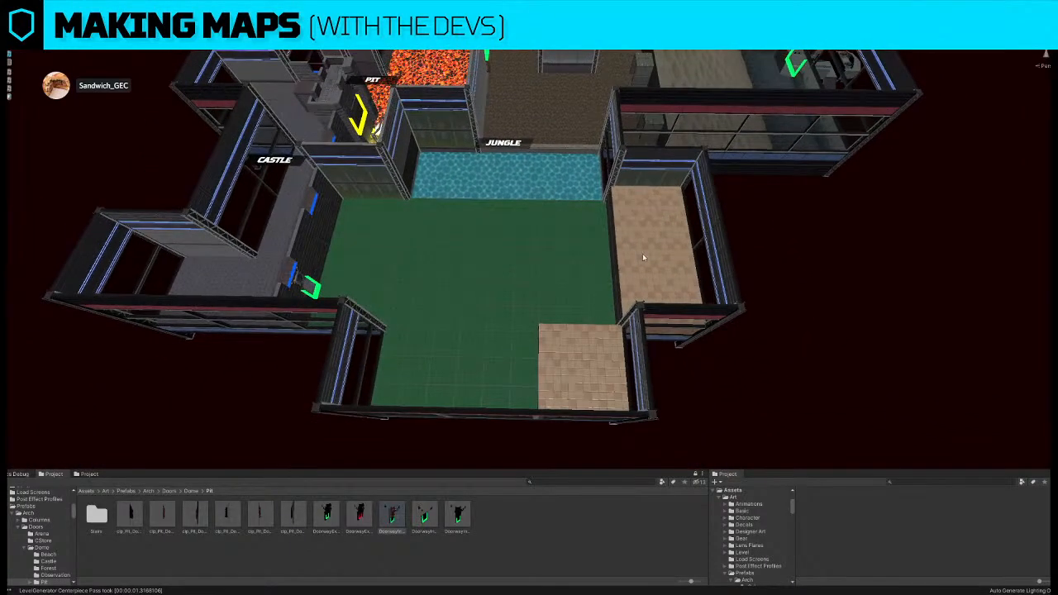
scroll(623, 306, up, 2)
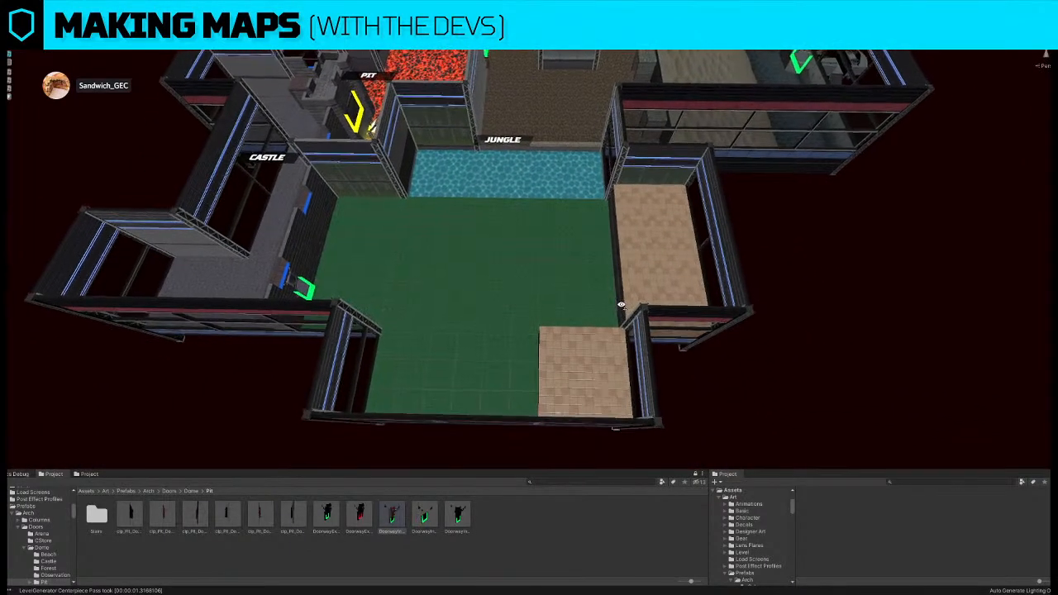
click(624, 305)
right_drag(624, 304, 635, 309)
drag(625, 314, 538, 313)
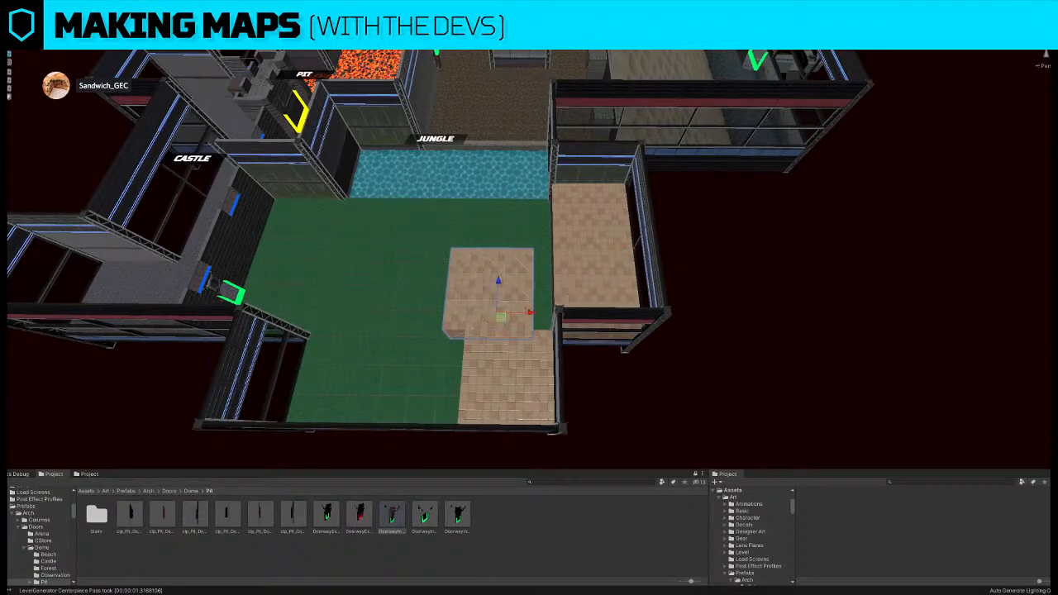
click(483, 302)
click(89, 473)
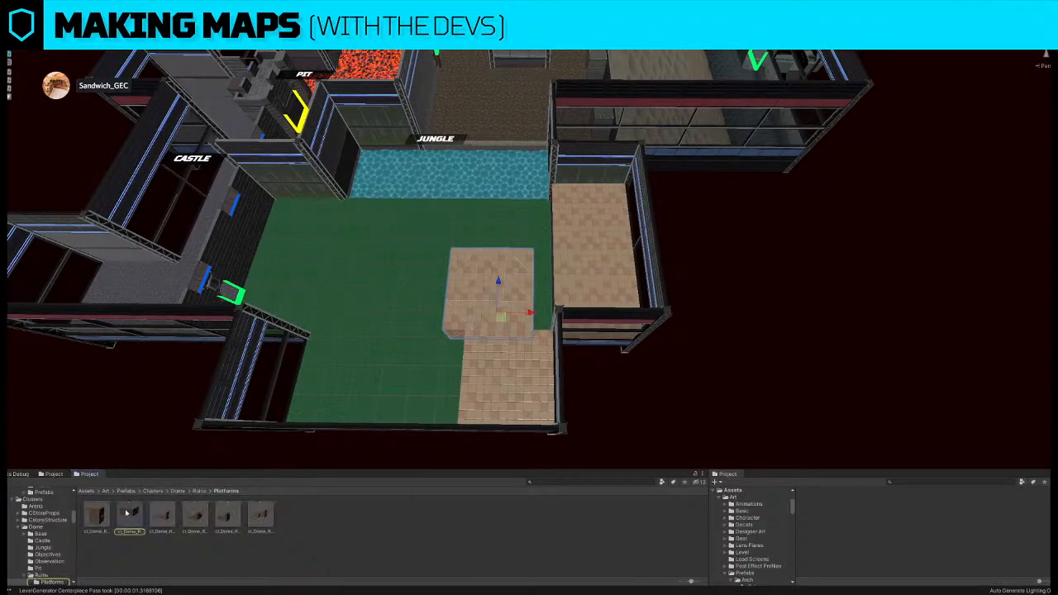
key(Delete)
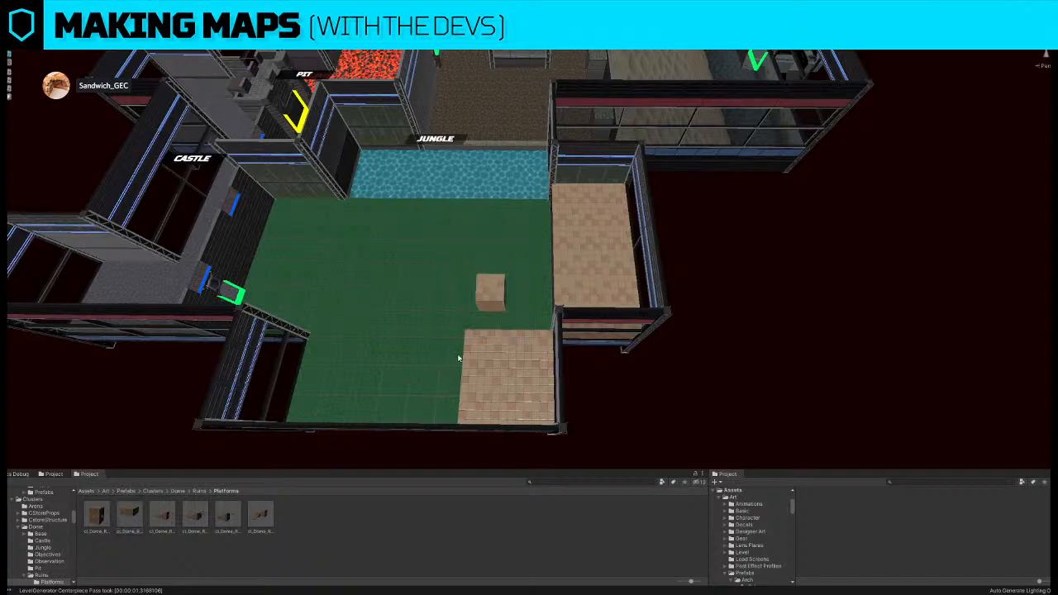
- Move and duplicate the small stone block to form stepped links between the two large ruins platforms
drag(501, 320, 583, 394)
key(ctrl+d)
drag(540, 320, 549, 284)
key(ctrl+d)
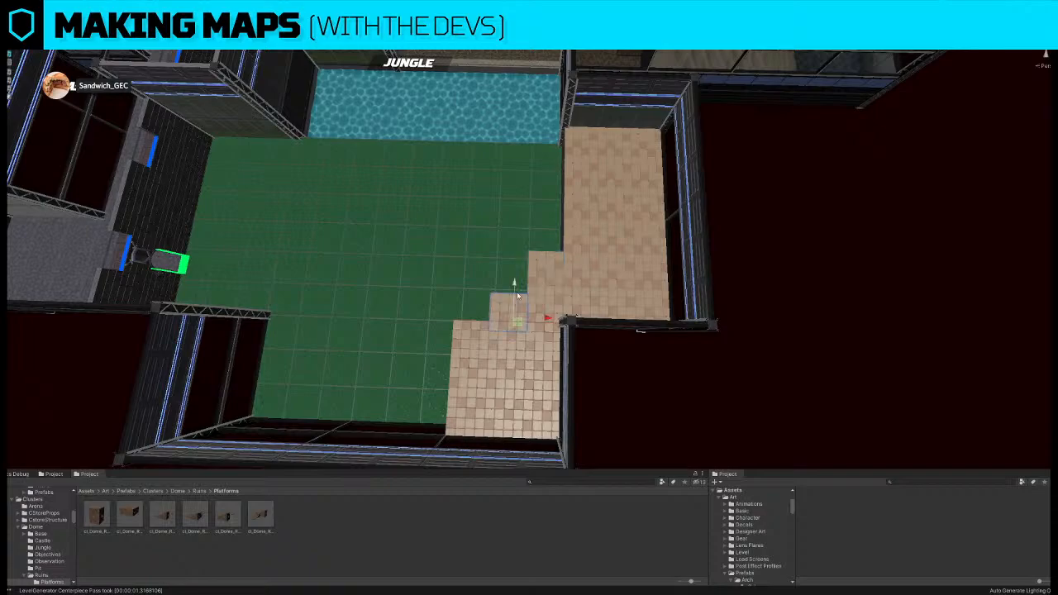
- Replace the window in the ruins' outer wall with a red-marked exterior doorway from the Doors/Dome folder
right_drag(563, 294, 563, 294)
key(d)
alt+drag(545, 295, 584, 267)
click(600, 252)
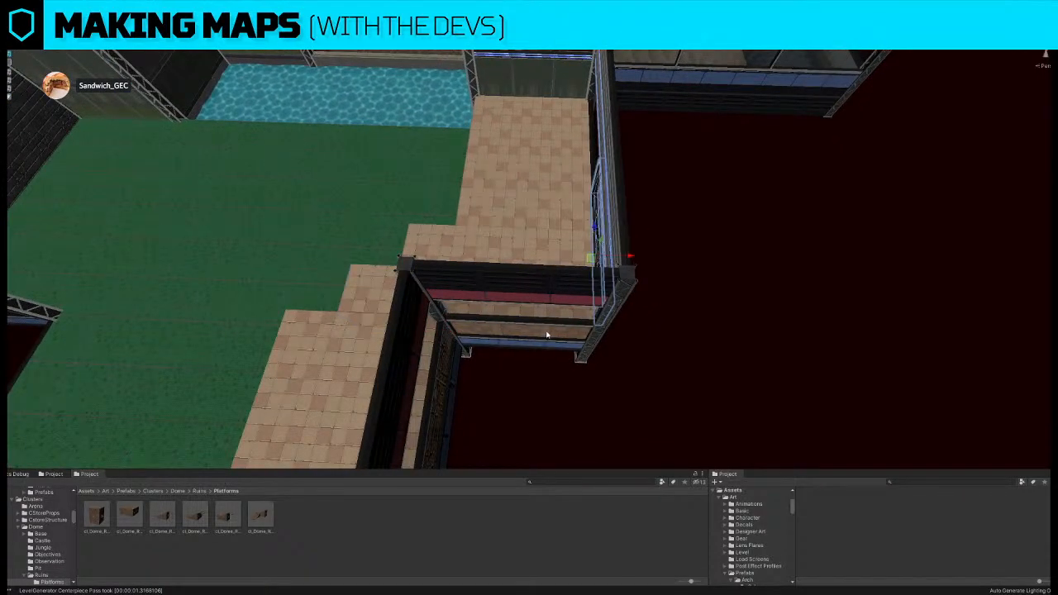
click(55, 474)
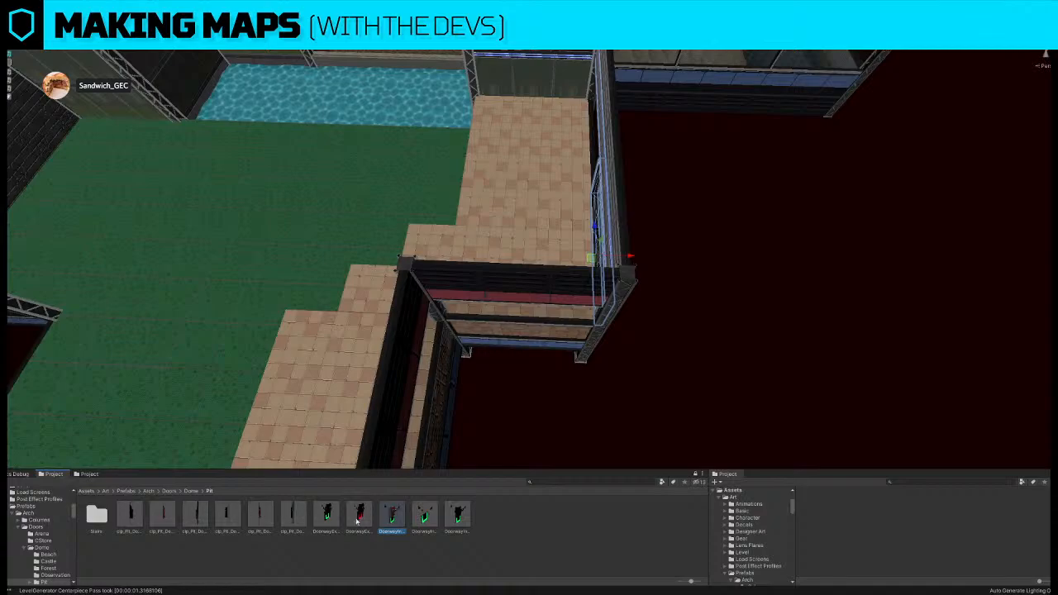
click(193, 492)
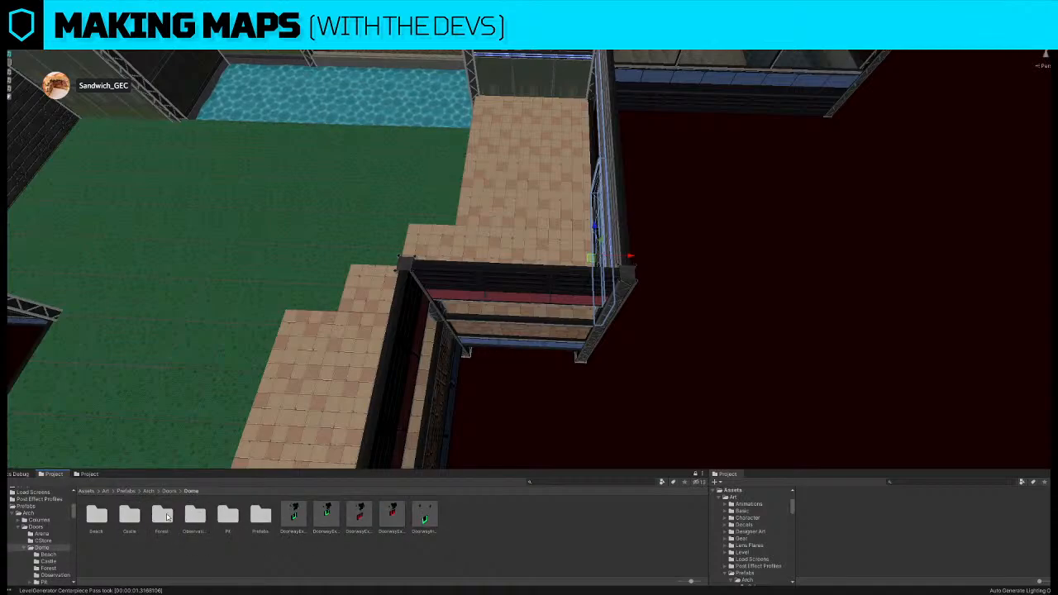
double_click(163, 517)
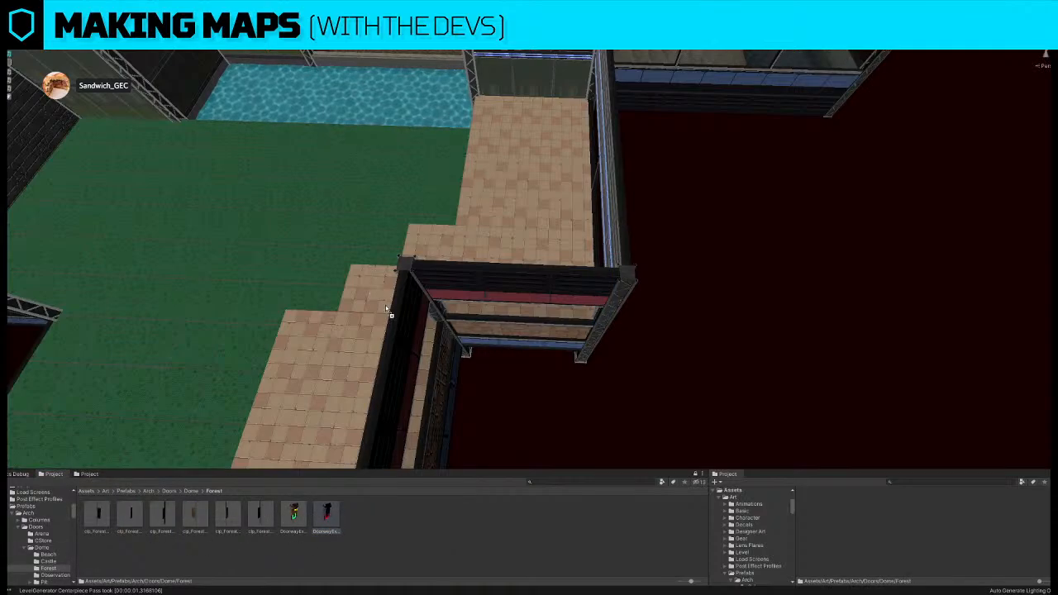
click(191, 492)
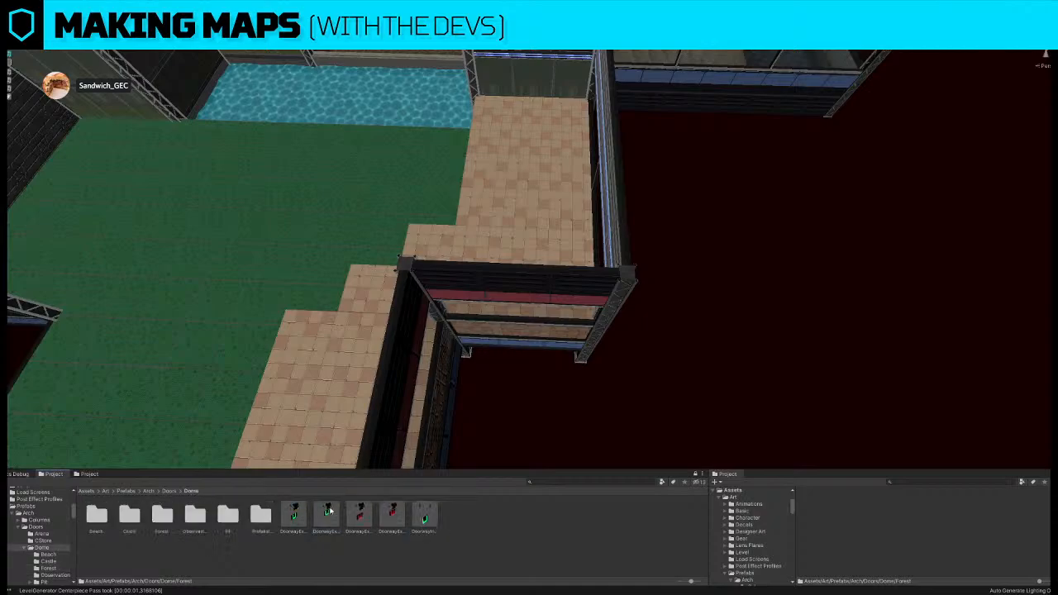
alt+drag(592, 321, 440, 241)
click(511, 272)
key(ctrl+shift+r)
- Replace the low glass panels on the outer walls beside the red-marked doorway with solid panels from the Walls/Exterior/Dome folder
alt+drag(581, 311, 506, 258)
click(549, 259)
ctrl+click(584, 281)
ctrl+click(585, 283)
click(87, 475)
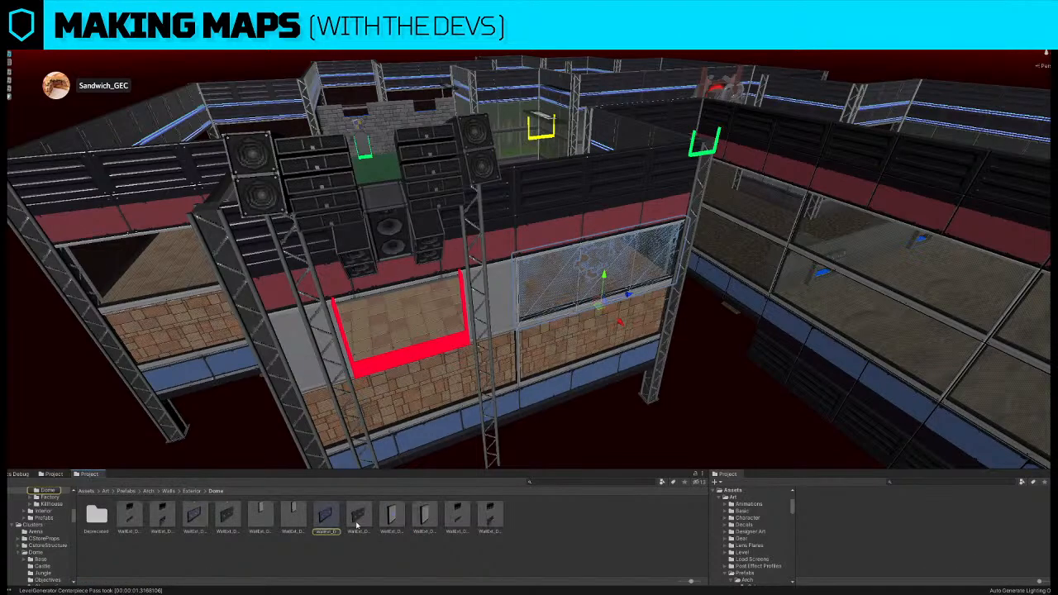
alt+drag(446, 357, 559, 346)
ctrl+click(474, 321)
right_drag(492, 315, 456, 299)
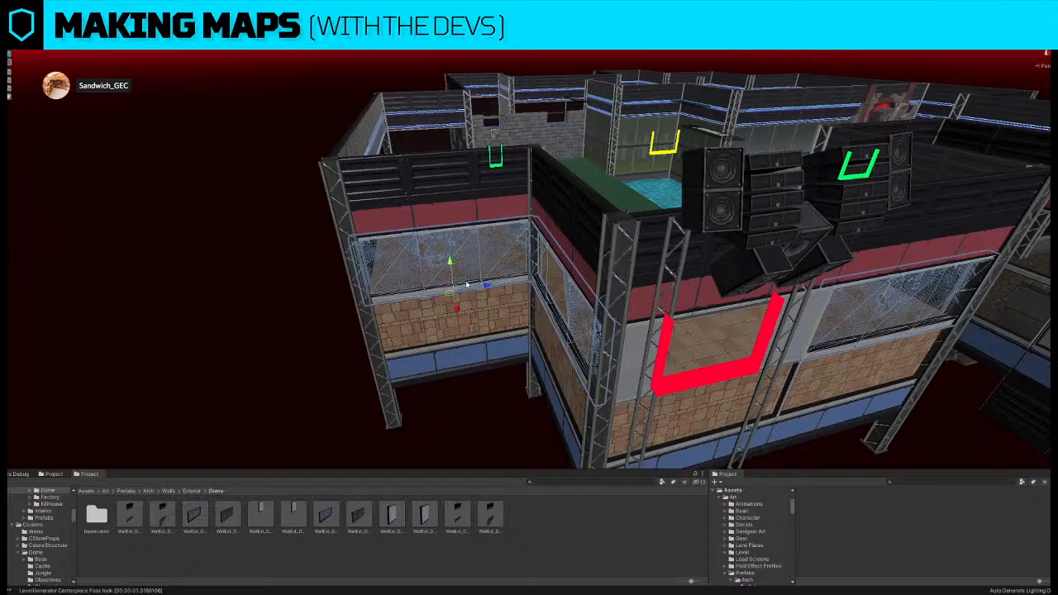
key(Delete)
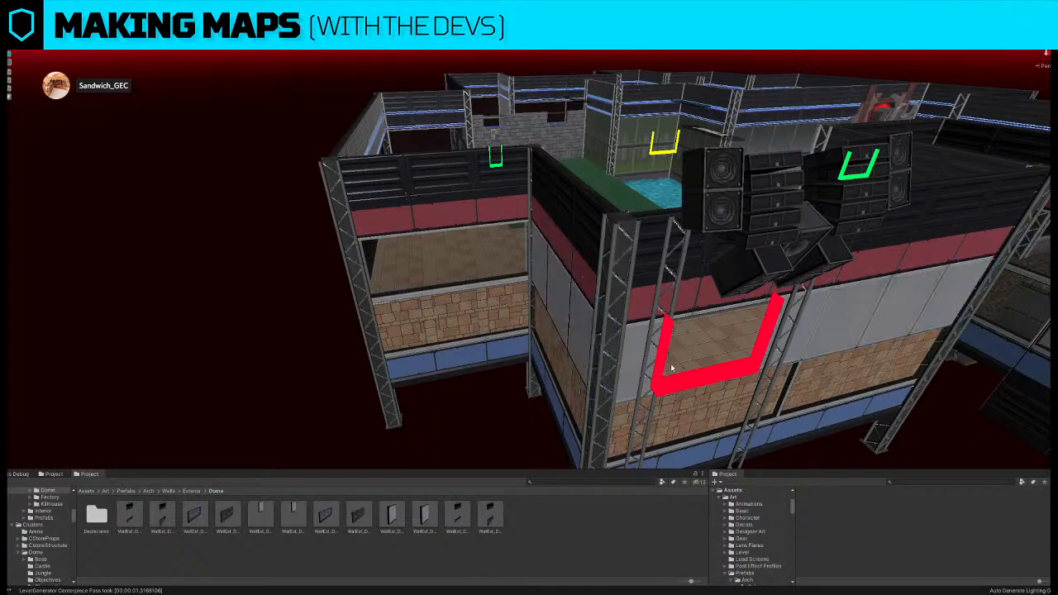
- Replace the low glass panels on the outer walls by the jungle pool and the adjoining base with solid wall panels
click(674, 368)
right_drag(671, 324, 647, 354)
right_drag(642, 307, 666, 247)
click(666, 247)
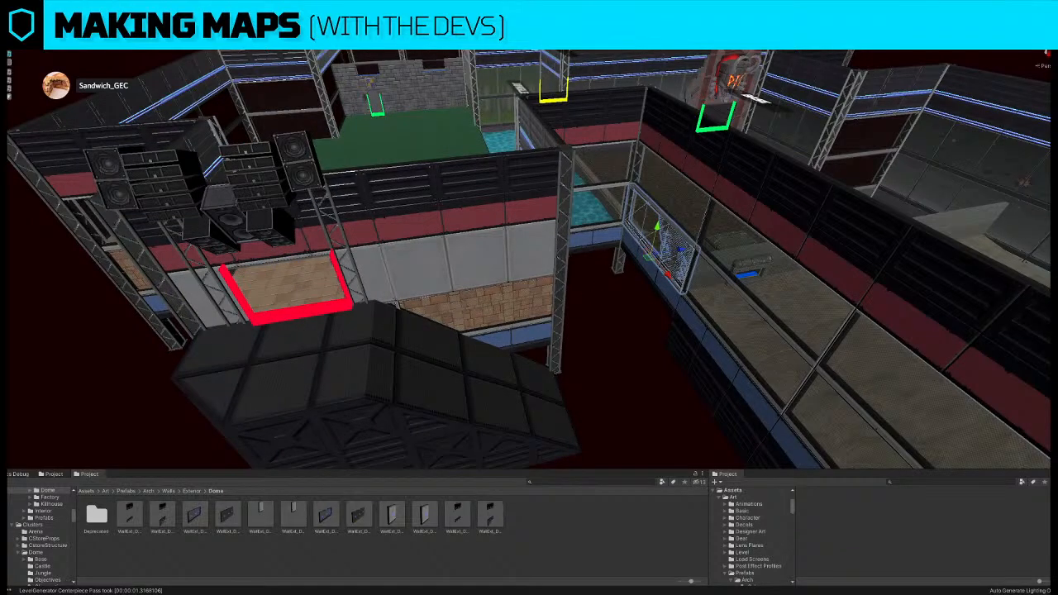
click(1057, 82)
drag(680, 257, 604, 208)
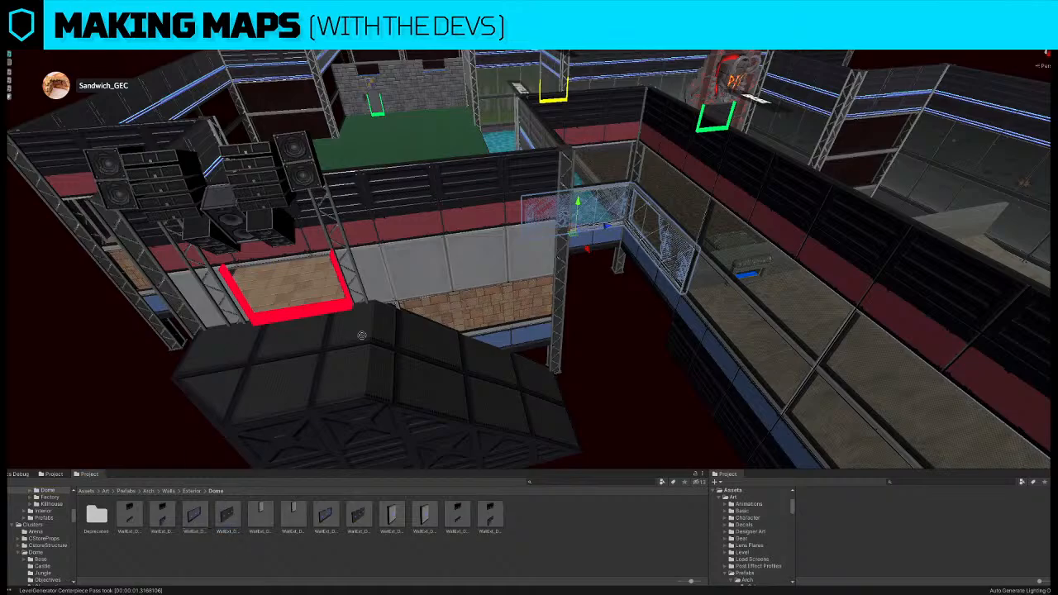
key(f)
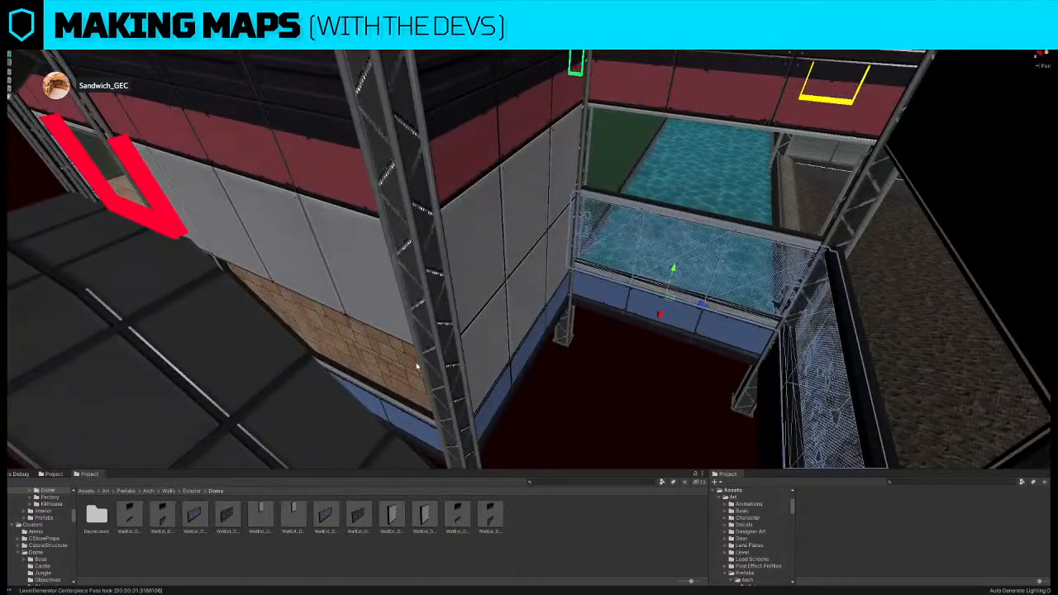
key(ctrl+z)
right_drag(422, 373, 568, 256)
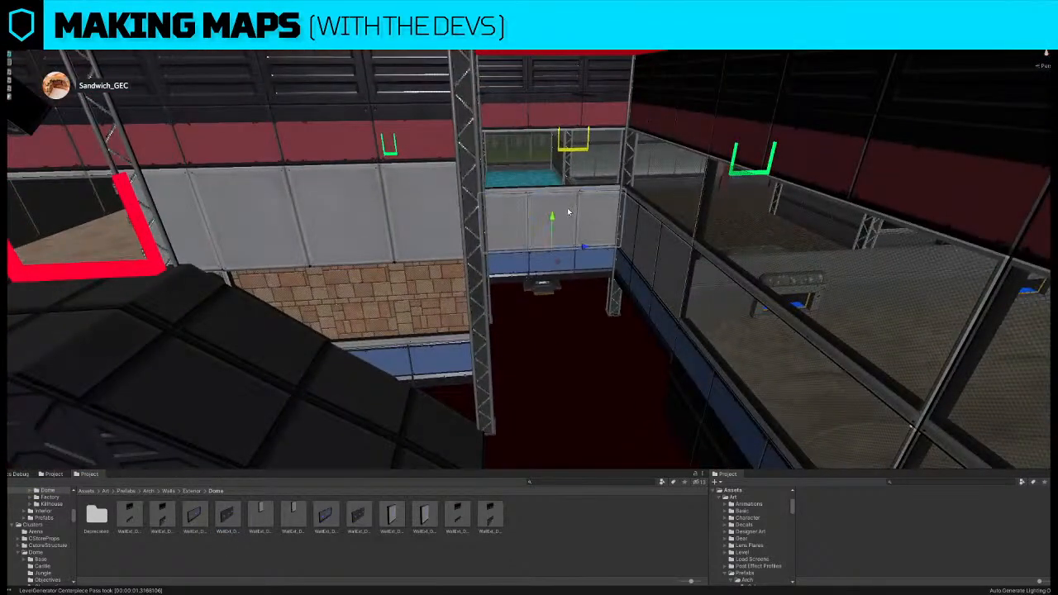
right_drag(564, 218, 643, 184)
- Replace the remaining low glass panels around the ruins' outer corner with solid exterior wall panels
click(631, 169)
right_drag(434, 277, 502, 298)
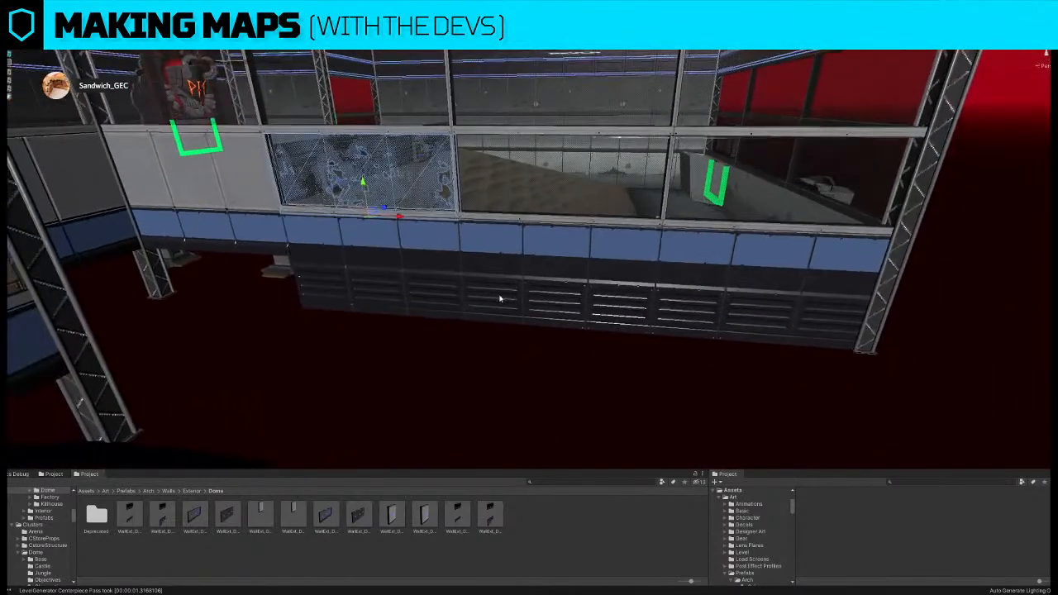
right_drag(461, 239, 463, 211)
click(574, 127)
right_drag(574, 127, 510, 237)
click(512, 239)
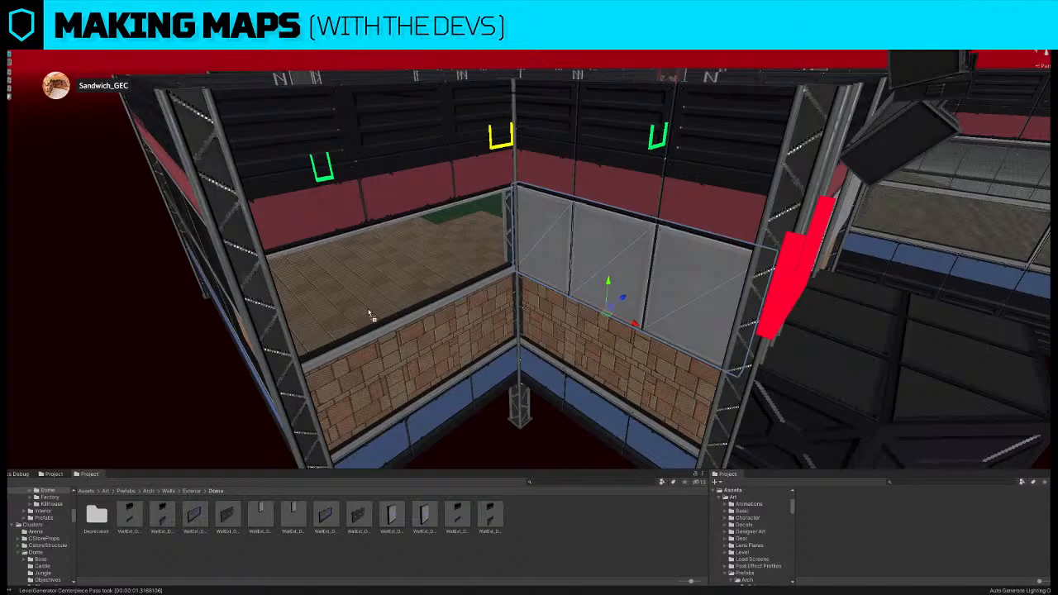
- Replace the low glass panel in the pit's outer wall with the red-marked pit doorway from the Doors/Dome/Pit folder
right_drag(431, 365, 506, 214)
right_drag(497, 255, 459, 306)
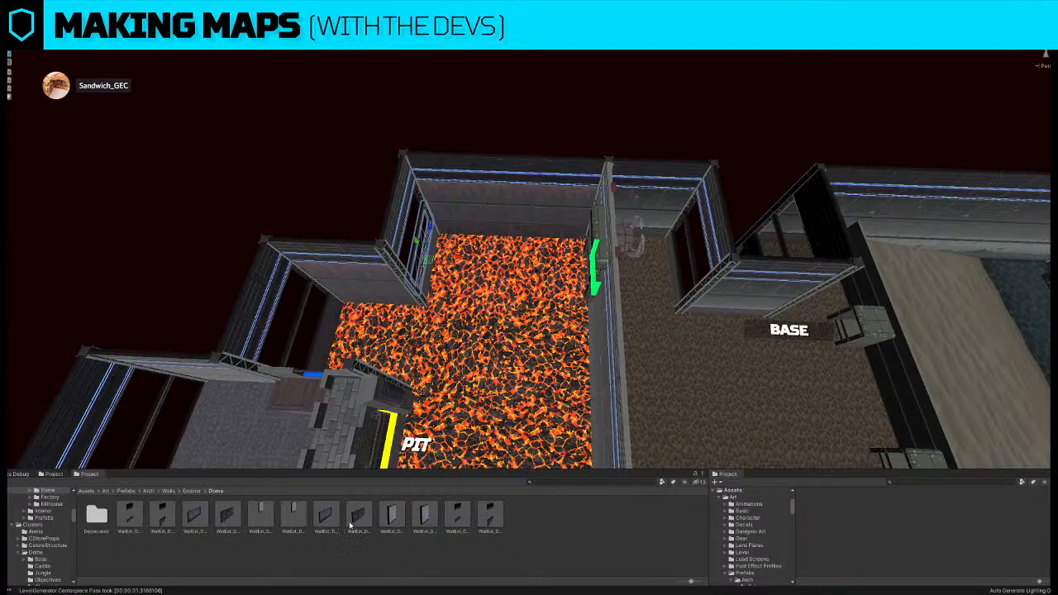
right_drag(380, 308, 425, 221)
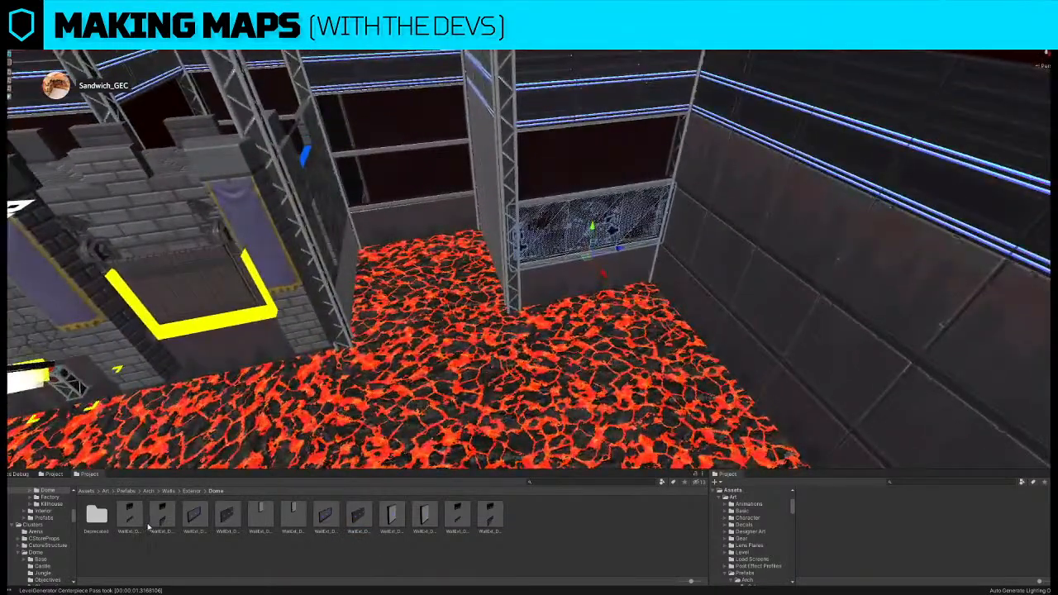
click(192, 491)
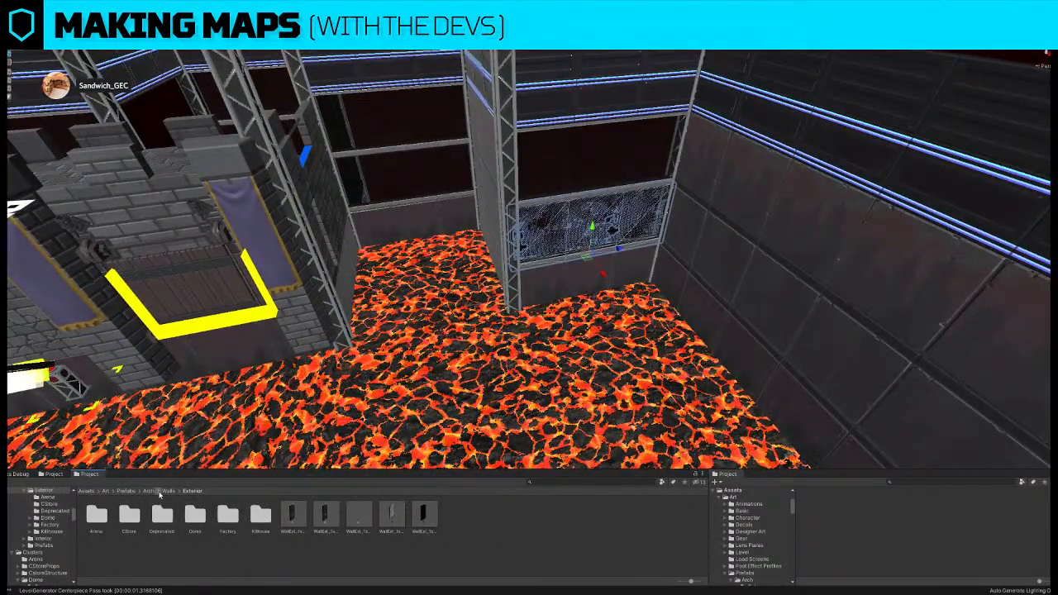
scroll(50, 512, up, 5)
click(55, 475)
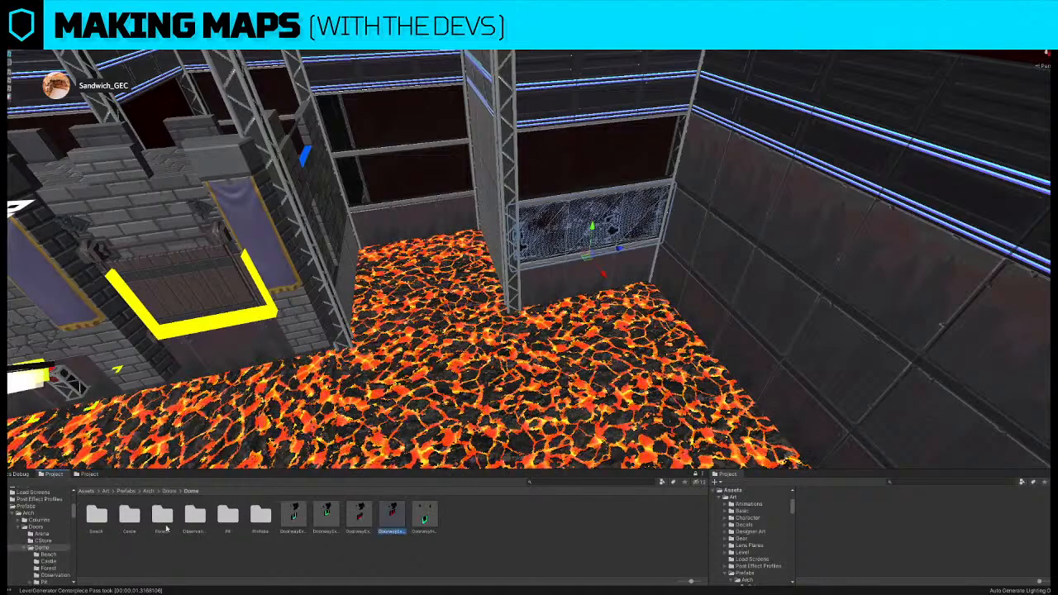
double_click(232, 522)
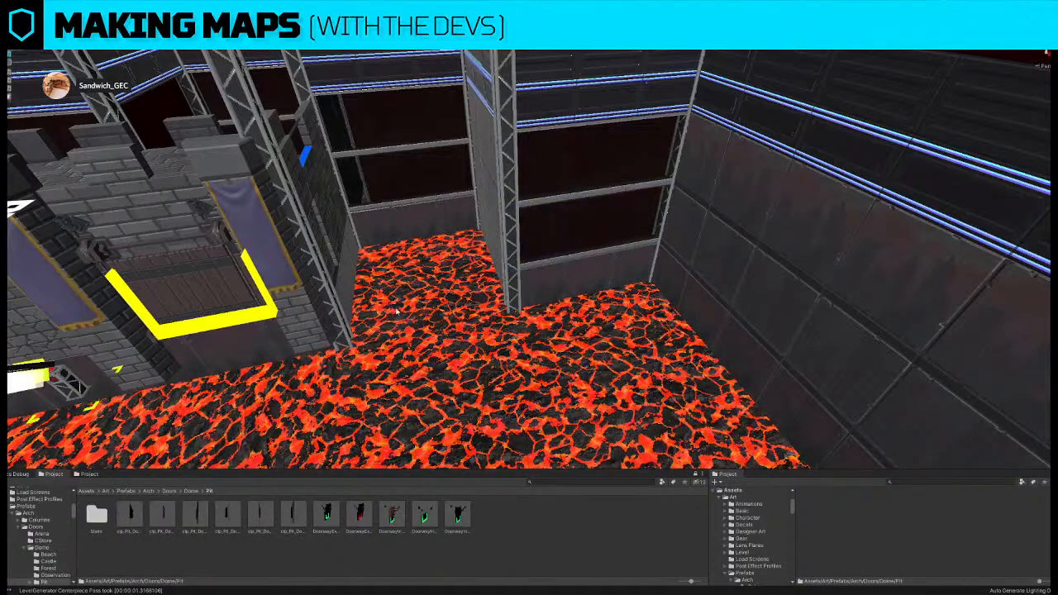
click(589, 221)
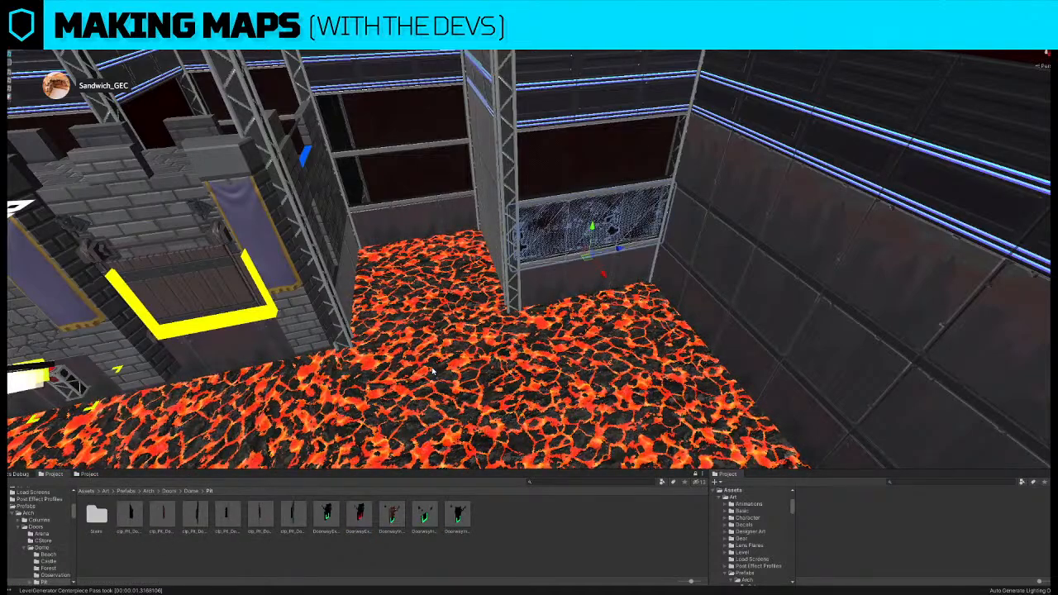
key(ctrl+z)
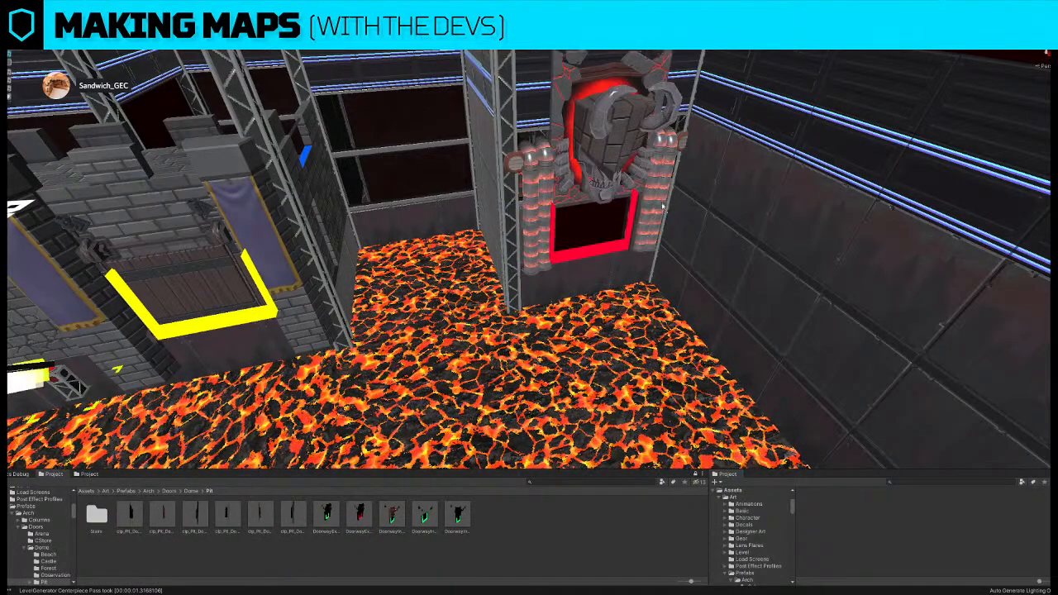
- Fit the dark entrance ramp outside the red-marked pit doorway
click(604, 262)
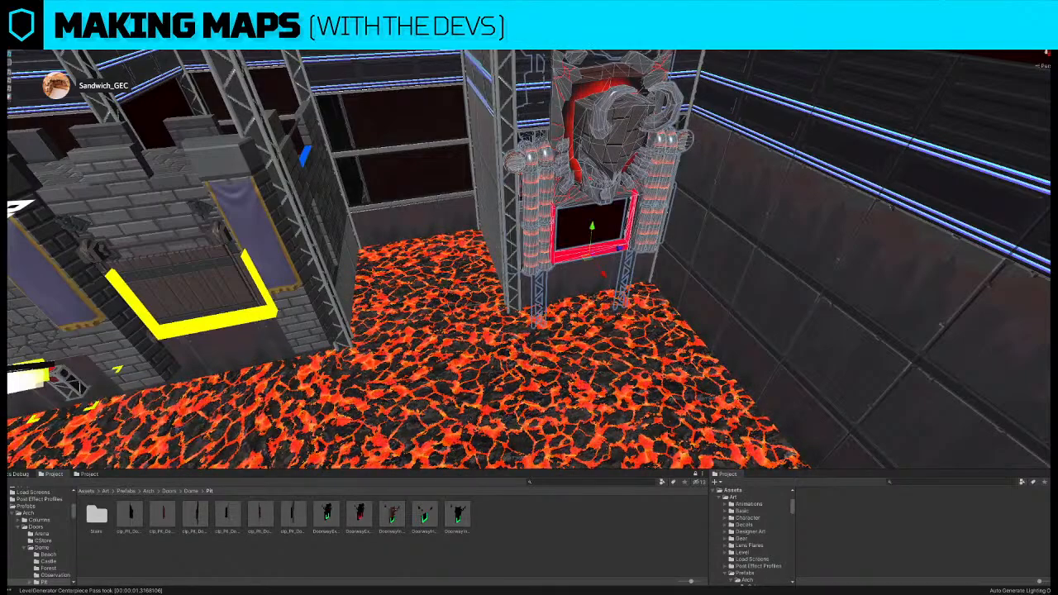
right_drag(605, 452, 342, 243)
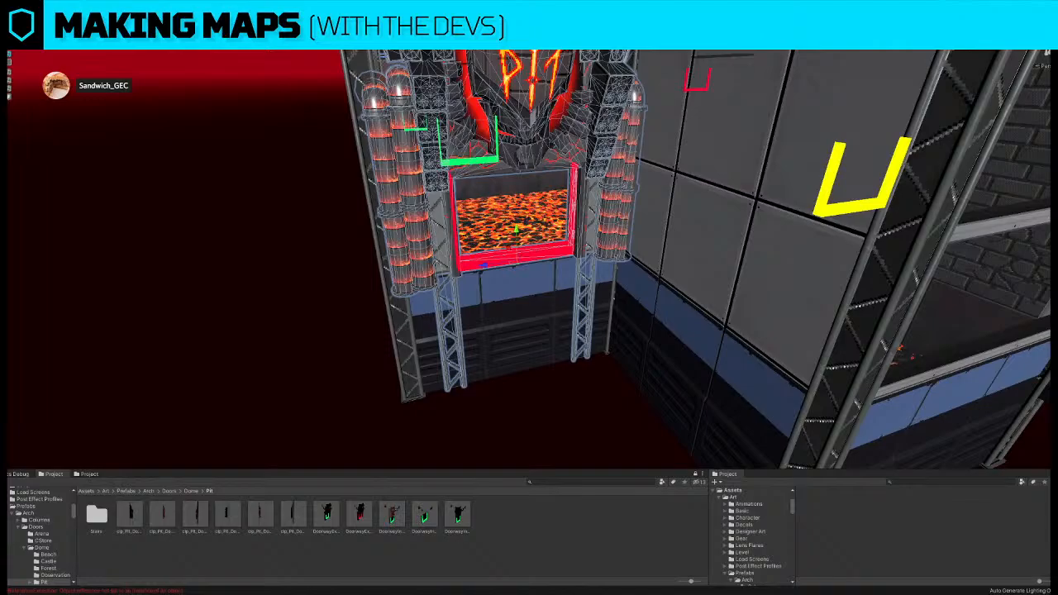
key(ctrl+z)
right_drag(320, 325, 234, 348)
- Rotate the low glass panel in the wall beside the pit entrance so that it faces the other way
click(469, 276)
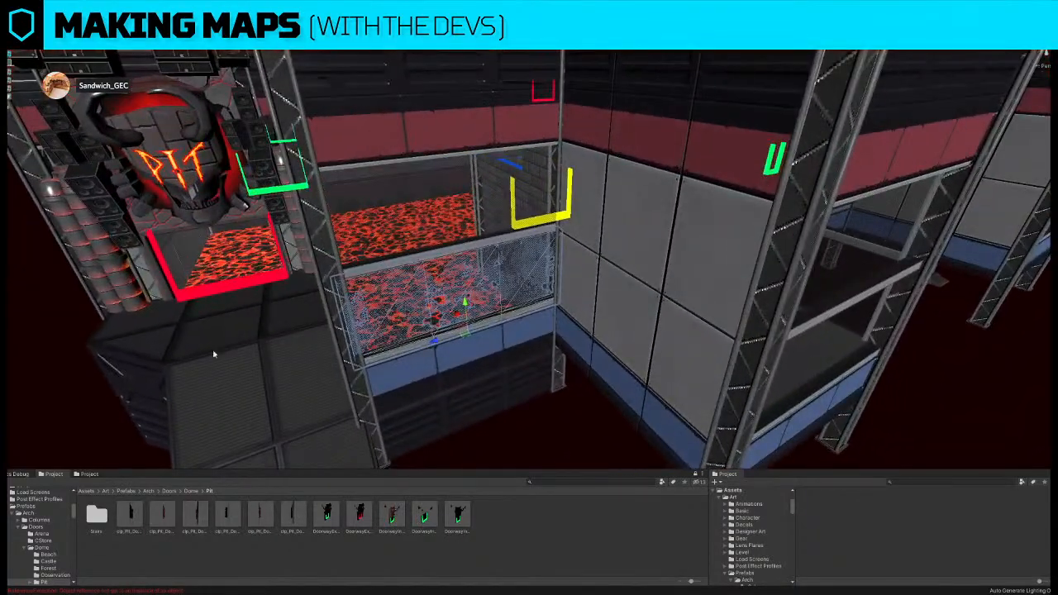
click(505, 296)
click(505, 296)
right_drag(505, 296, 480, 478)
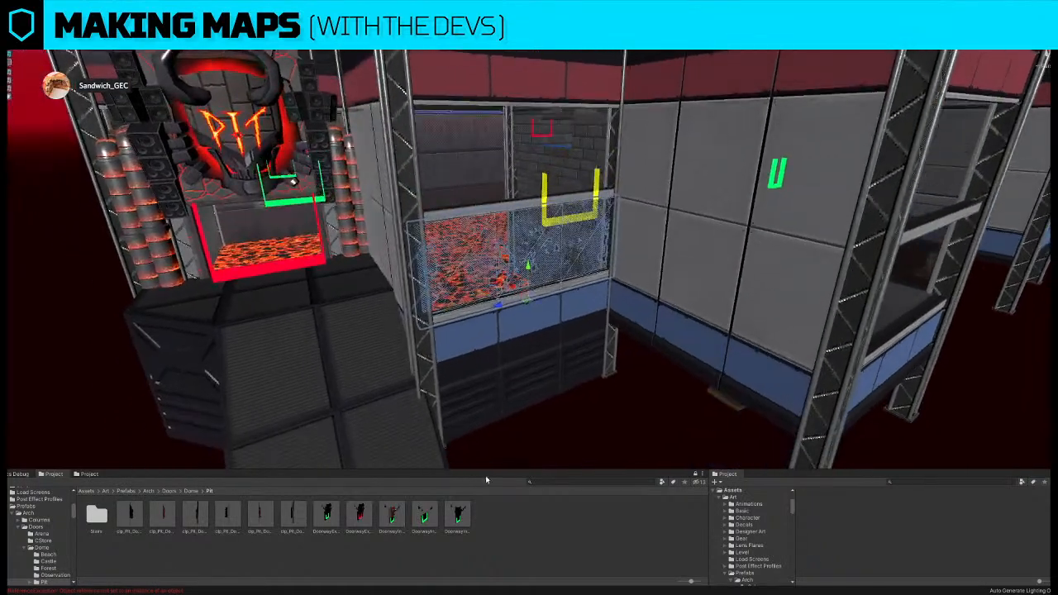
click(86, 475)
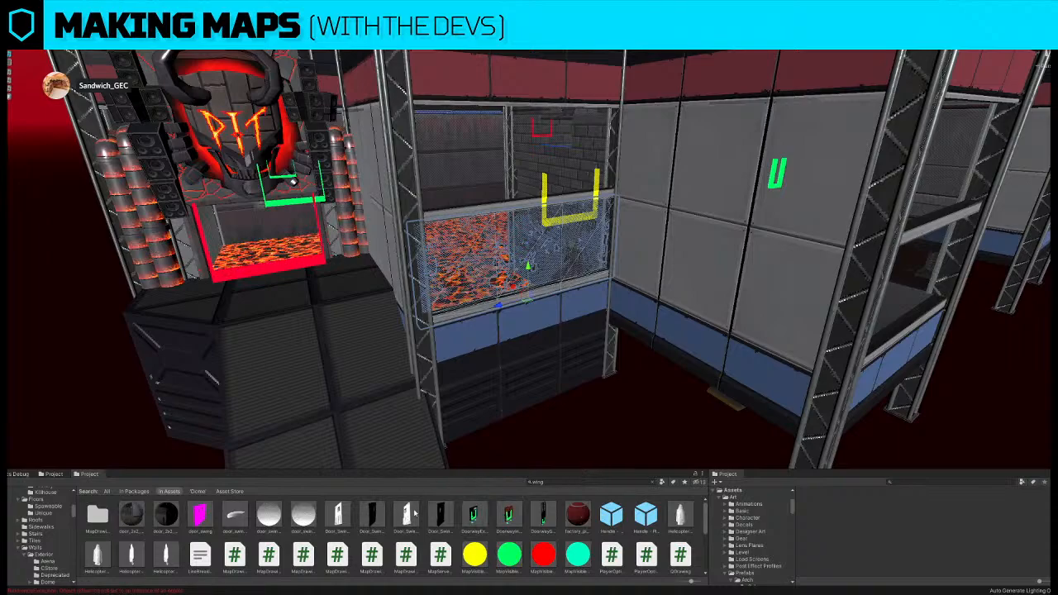
scroll(415, 514, down, 5)
scroll(476, 555, up, 1)
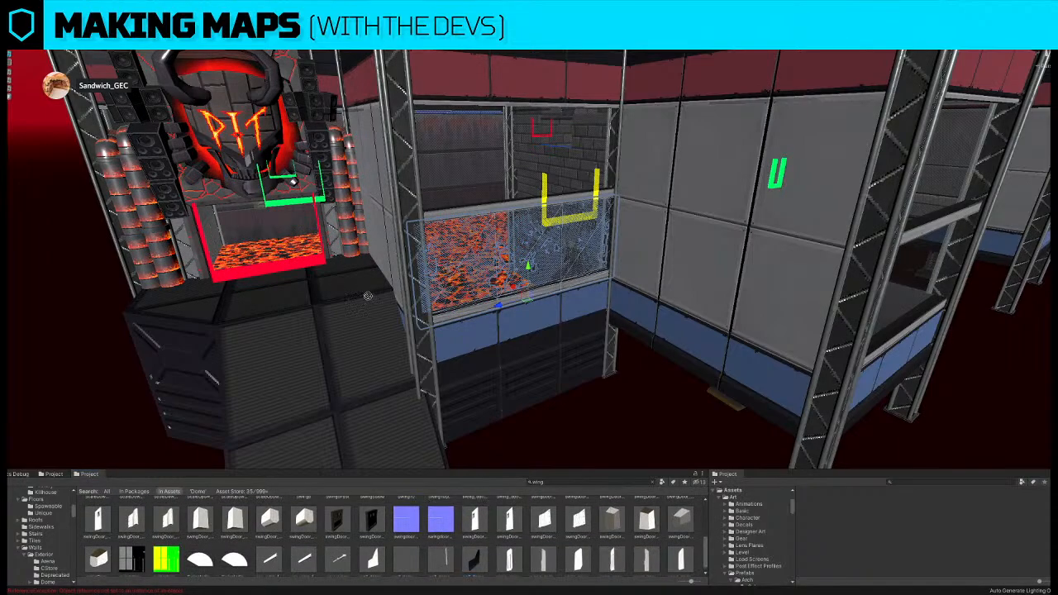
click(529, 281)
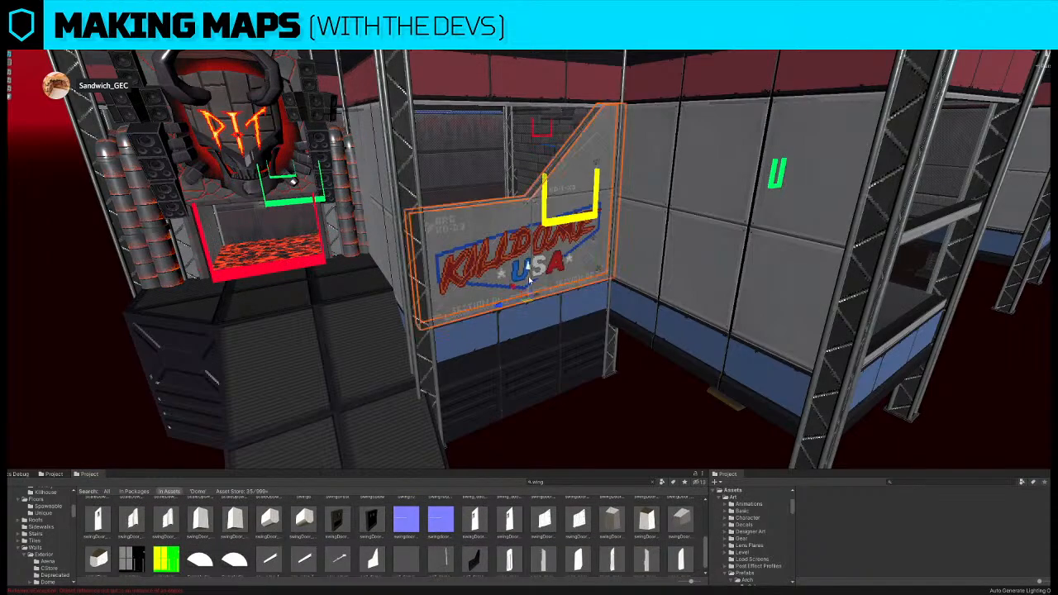
key(e)
drag(514, 308, 728, 322)
right_drag(645, 315, 459, 301)
right_drag(564, 299, 703, 291)
- Remove the two low glass panels facing each other across the gap outside the rooms
click(703, 291)
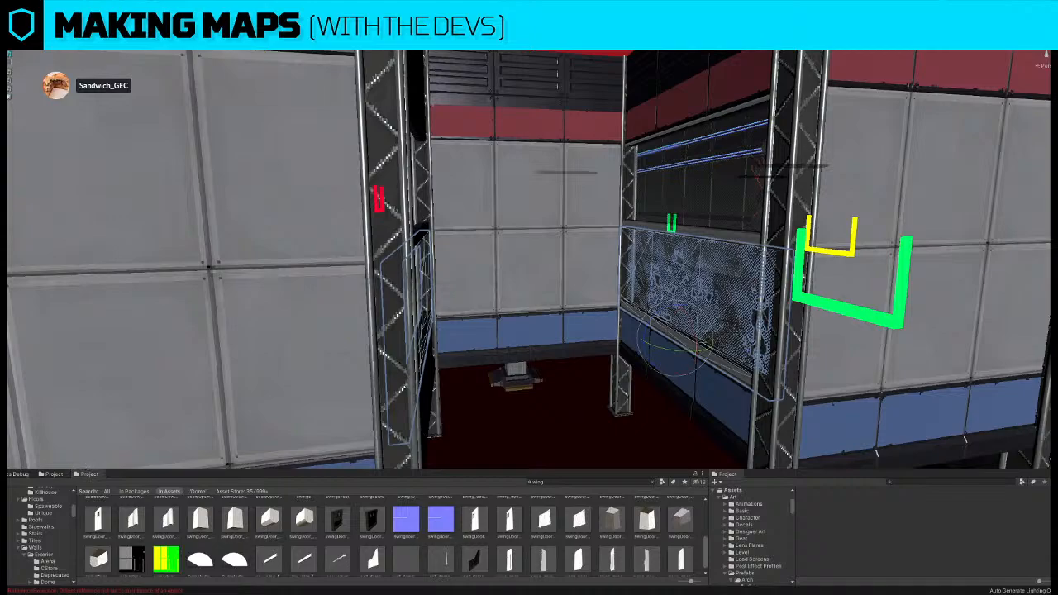
right_drag(562, 250, 472, 266)
click(535, 275)
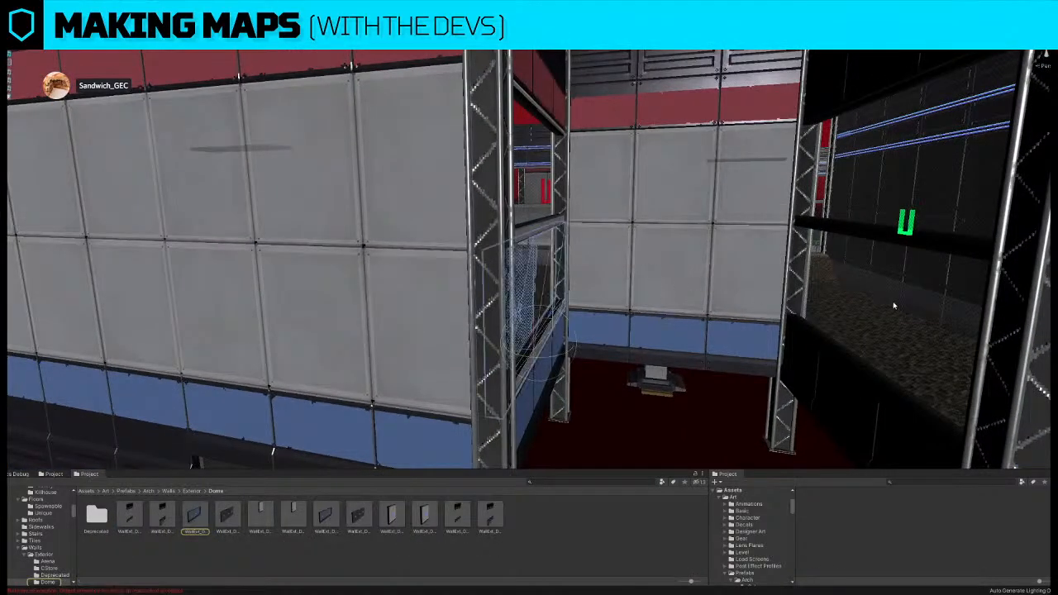
shift+click(895, 306)
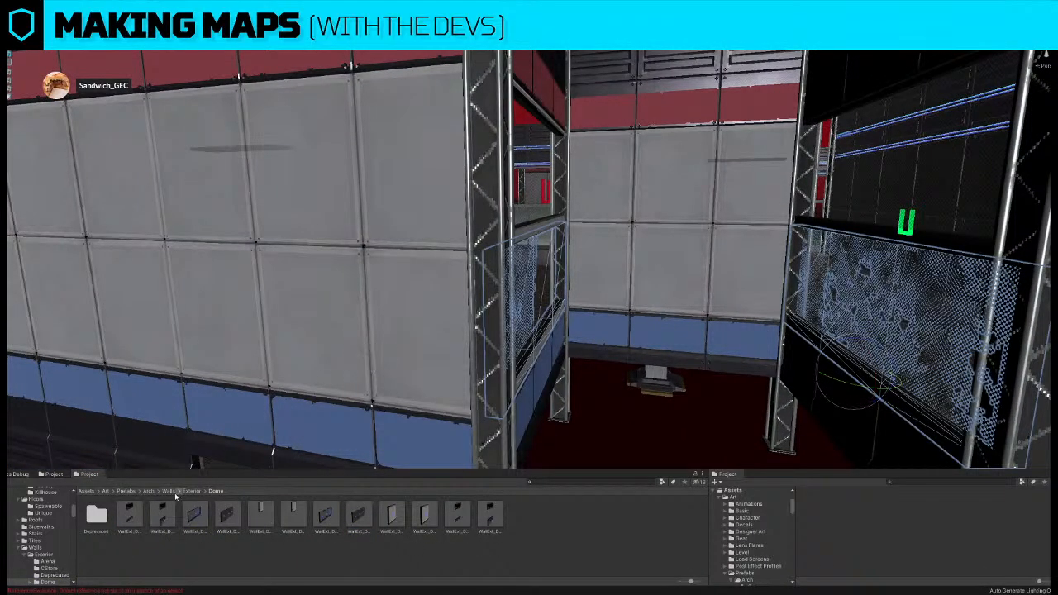
key(Delete)
click(441, 275)
- Examine the generated map from above, covering the castle, pit, jungle, base and beach areas and the stone step by the jungle pool
right_drag(482, 299, 984, 430)
right_drag(592, 223, 591, 271)
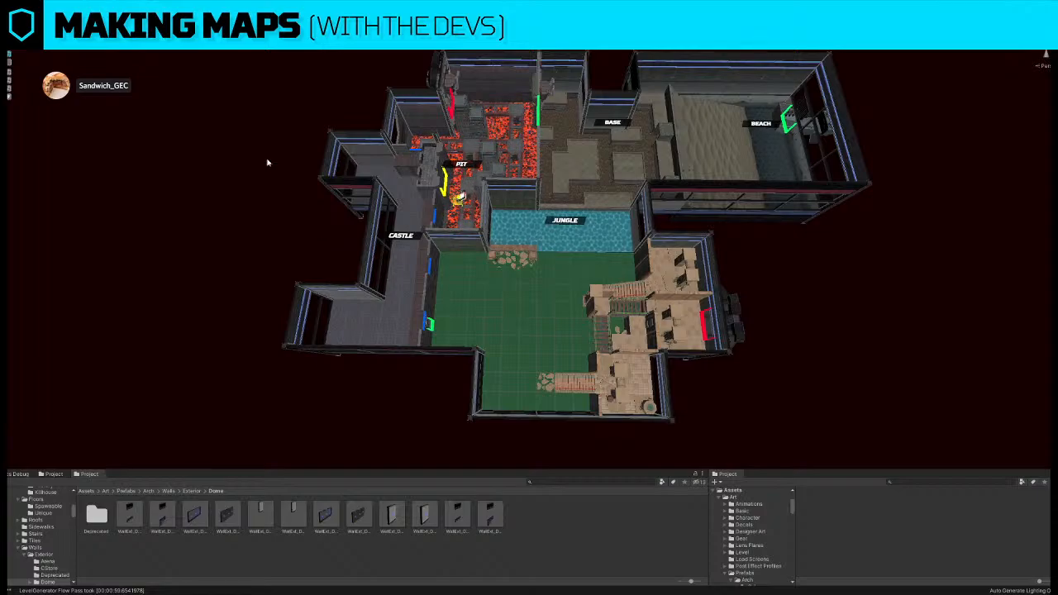
right_drag(319, 226, 317, 219)
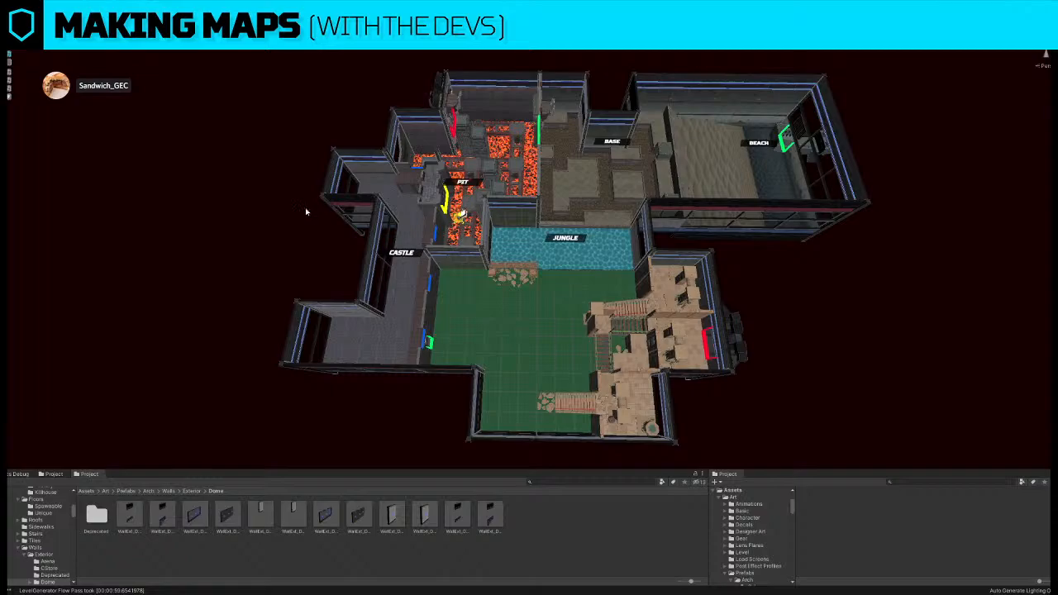
scroll(539, 259, up, 2)
scroll(539, 259, up, 2)
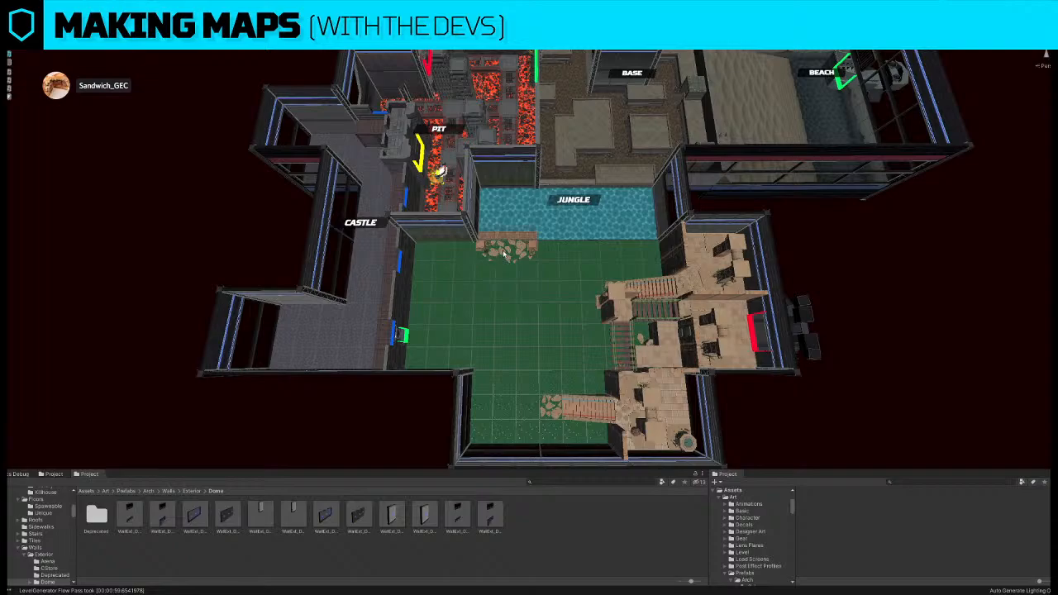
click(534, 248)
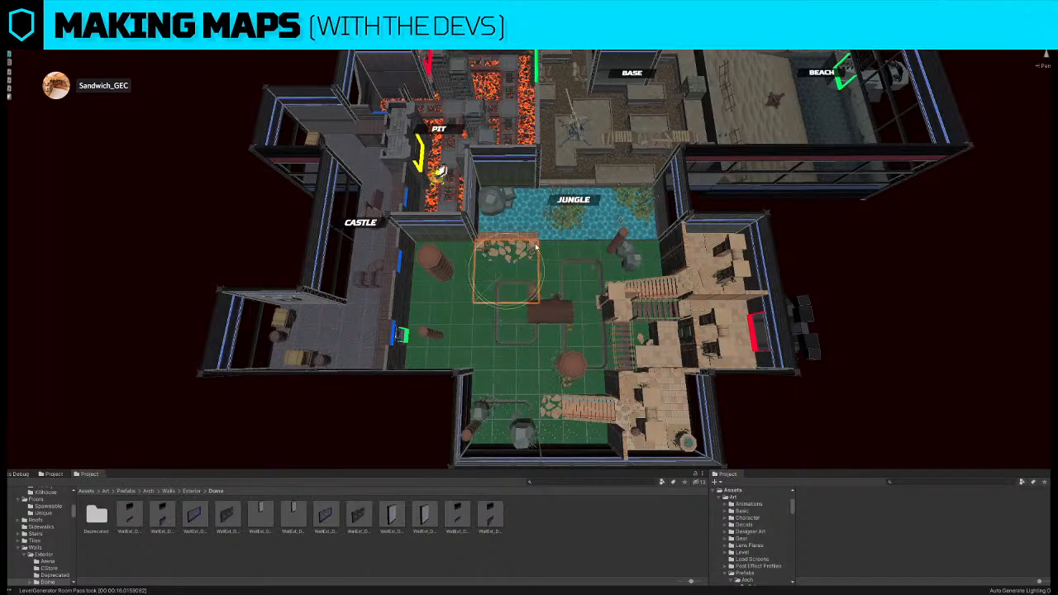
click(535, 238)
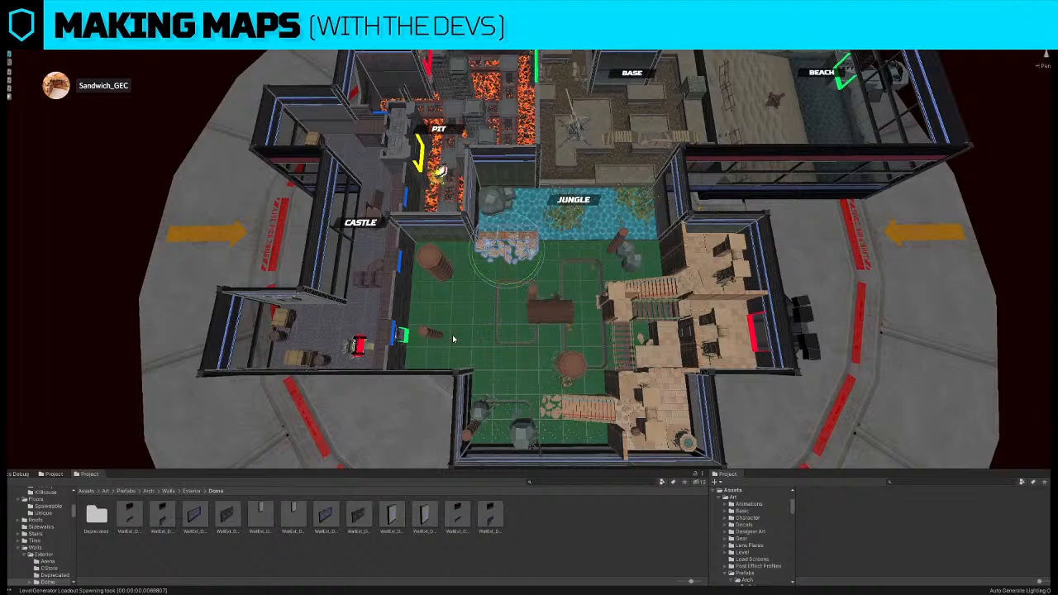
- Move a pit platform block into the end of the lava channel beside the castle and rotate it to line up
scroll(475, 77, up, 10)
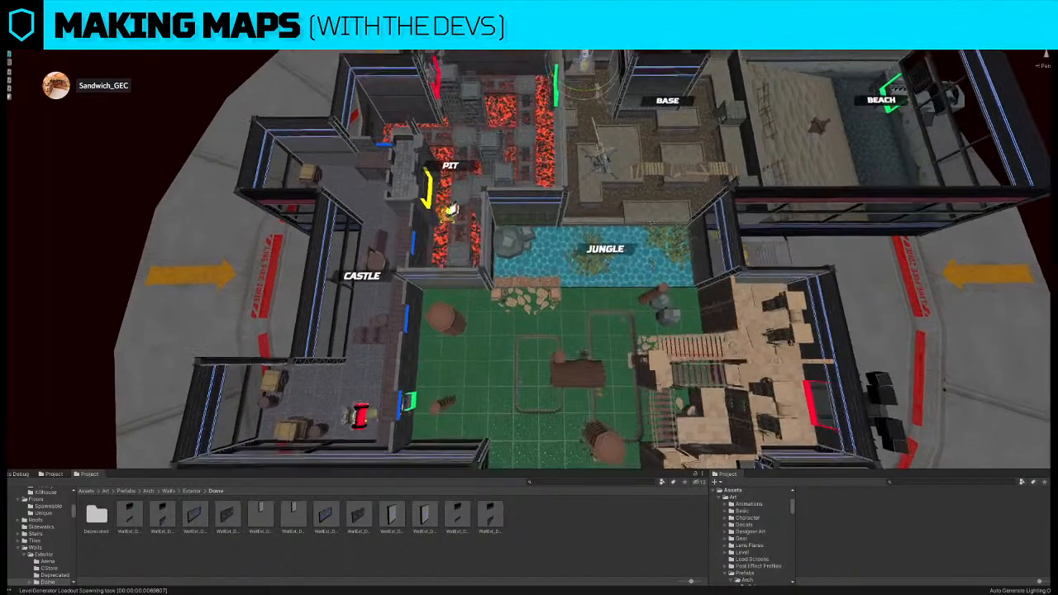
click(638, 116)
drag(627, 131, 492, 412)
middle_drag(503, 449, 561, 366)
key(e)
drag(563, 352, 508, 364)
key(w)
drag(539, 330, 554, 336)
middle_drag(506, 361, 502, 332)
scroll(503, 332, up, 1)
click(506, 330)
drag(515, 329, 519, 353)
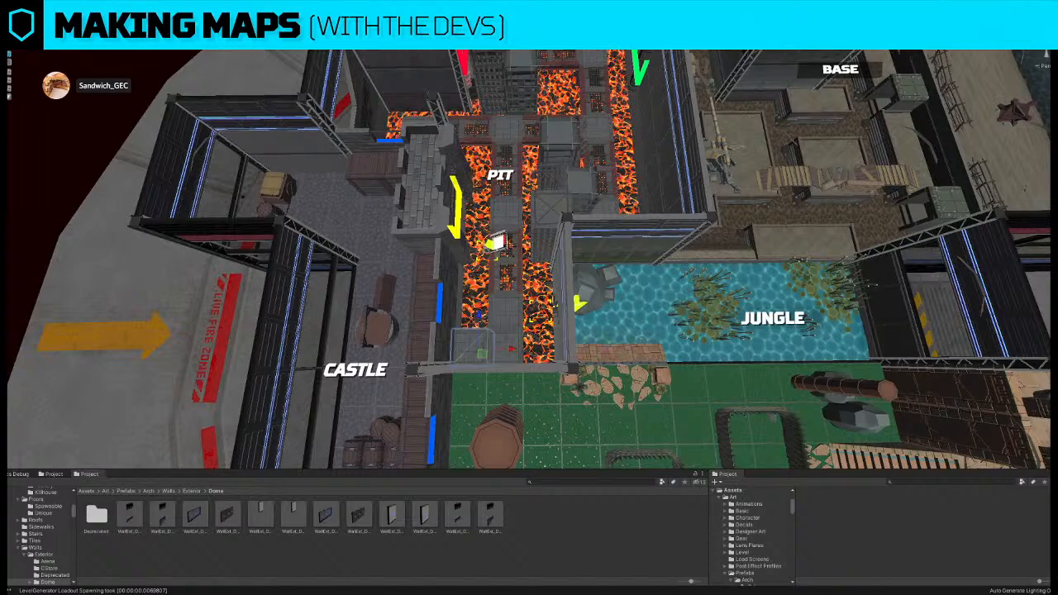
- Swap the corner block for a grated floor piece from Floors/Spawnable and duplicate it into the channel's opposite corner
key(alt+p)
click(476, 351)
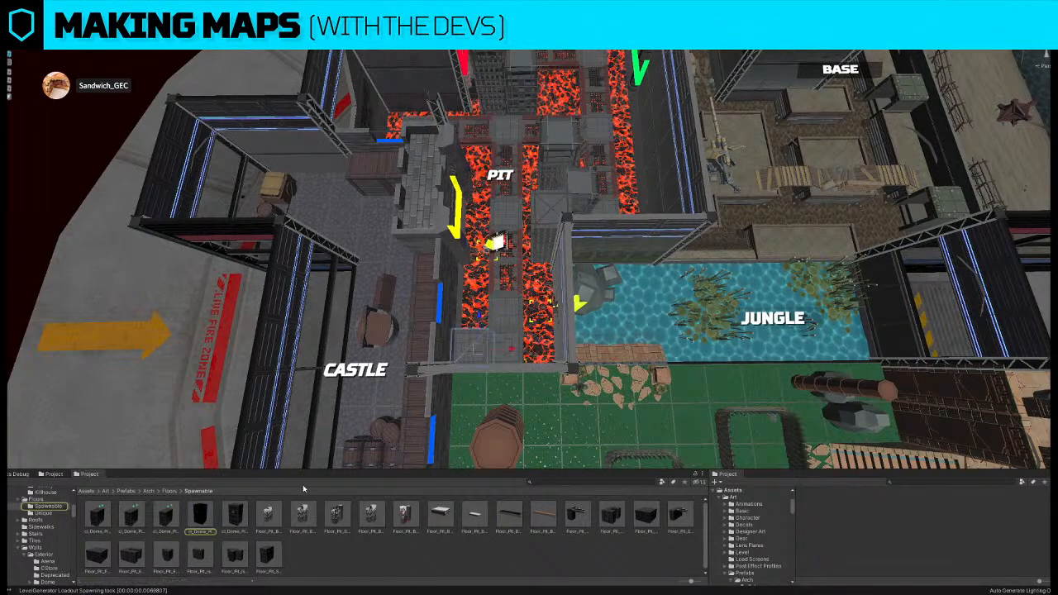
key(Delete)
click(476, 349)
key(ctrl+d)
drag(512, 351, 578, 353)
scroll(578, 353, down, 10)
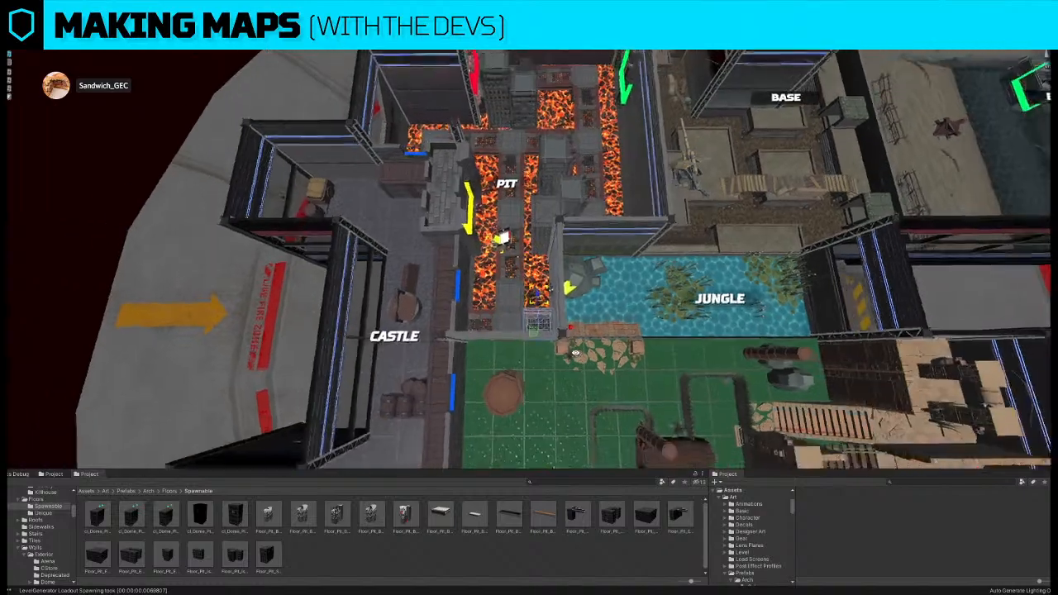
scroll(529, 356, up, 2)
- Replace the centre block near the end of the lava channel with a grated floor piece
click(515, 335)
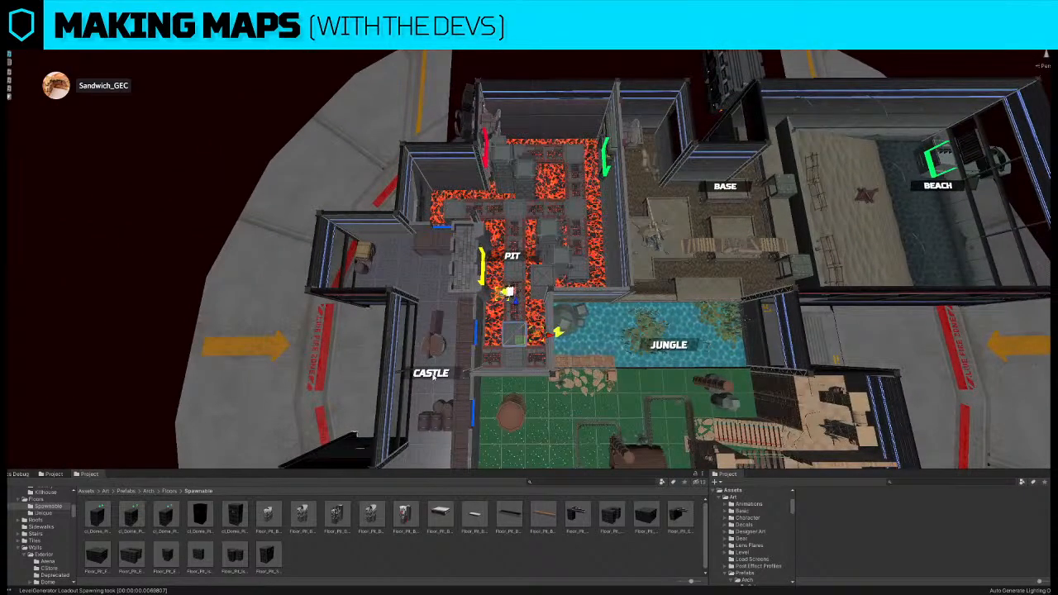
click(518, 349)
key(f)
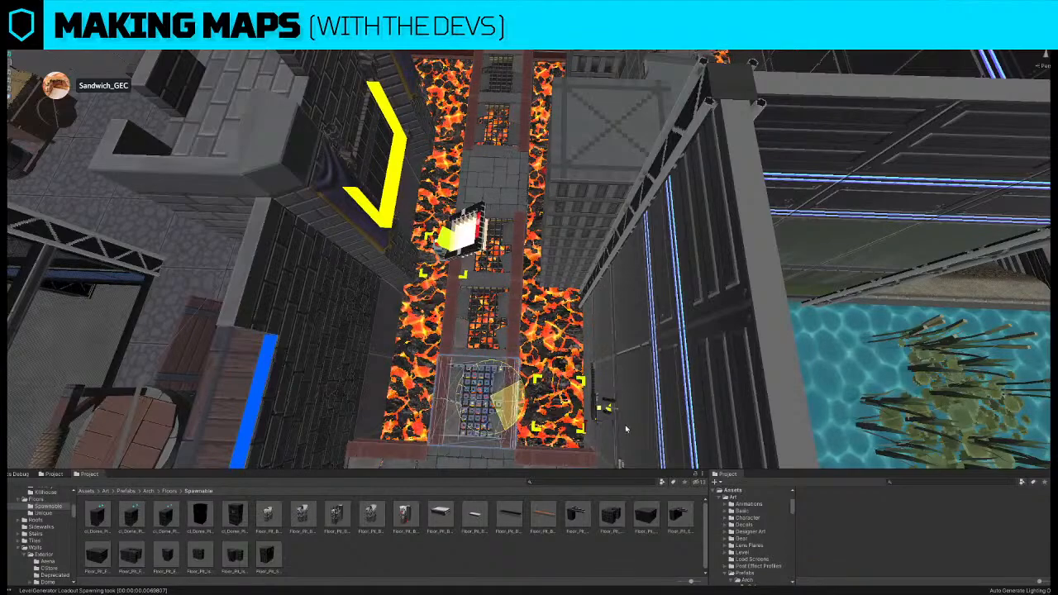
scroll(509, 397, down, 8)
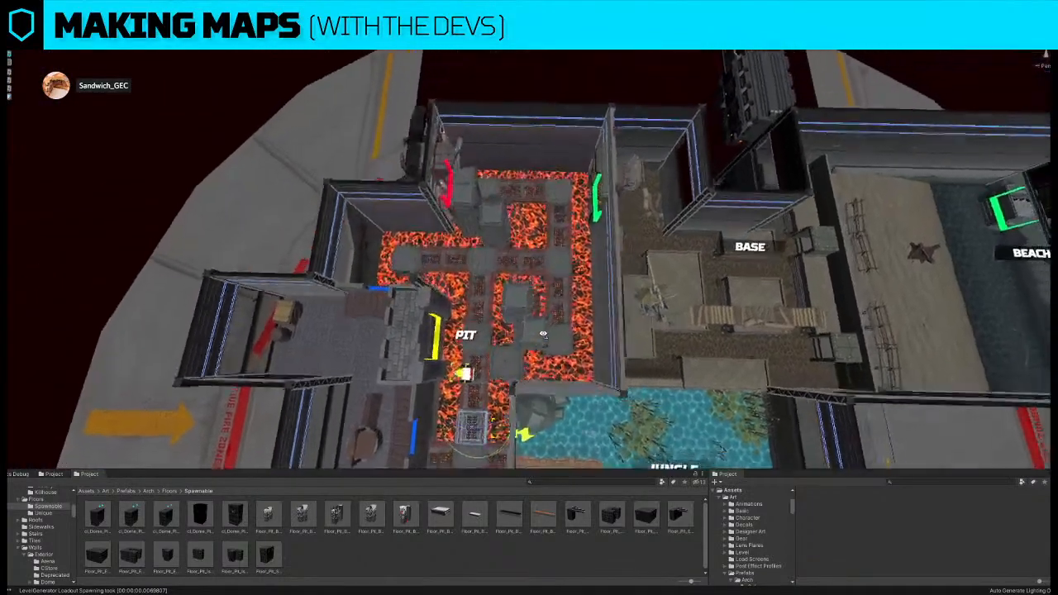
- Reposition the two pairs of tall blocks in the middle of the pit and near its green doorway
right_drag(544, 334, 517, 314)
click(542, 330)
drag(559, 330, 556, 322)
right_drag(556, 323, 547, 327)
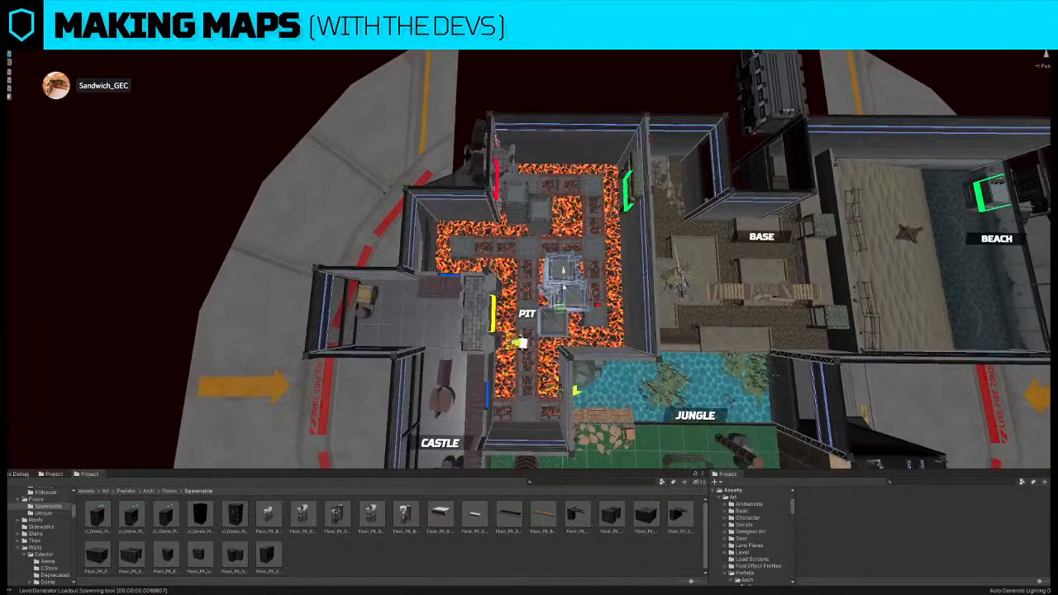
click(544, 213)
drag(560, 232, 592, 236)
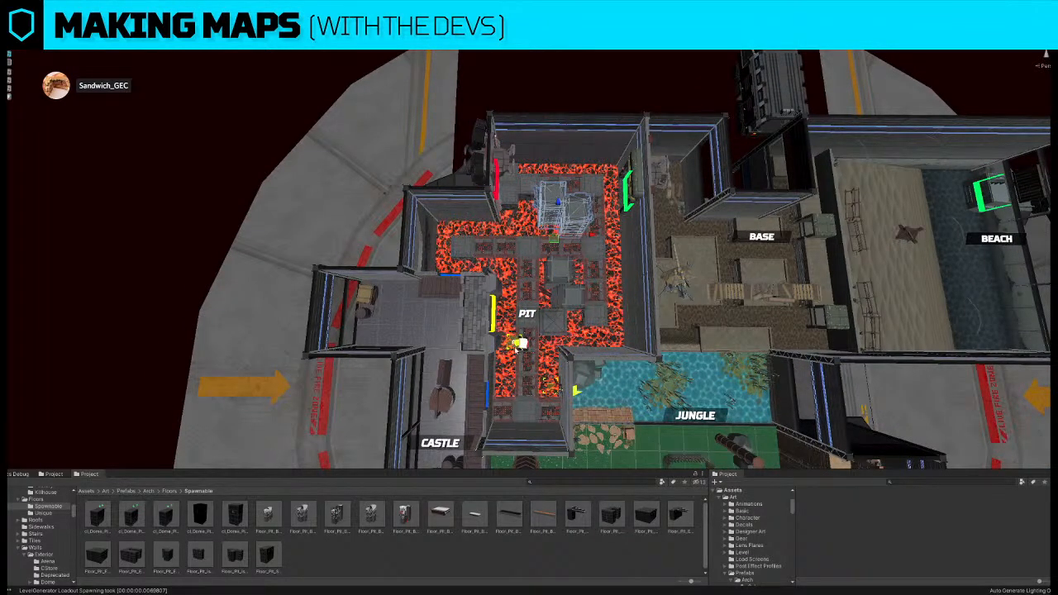
- Move the white-and-yellow marker from the lava channel by the castle doorway into the pit's outer alcove
click(512, 344)
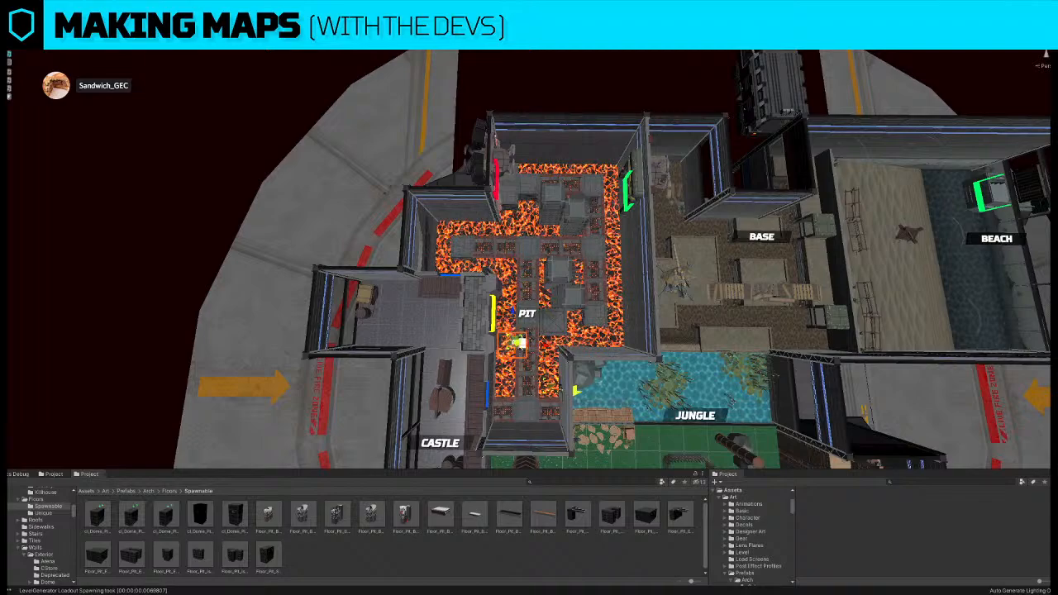
drag(519, 343, 466, 246)
scroll(469, 247, down, 5)
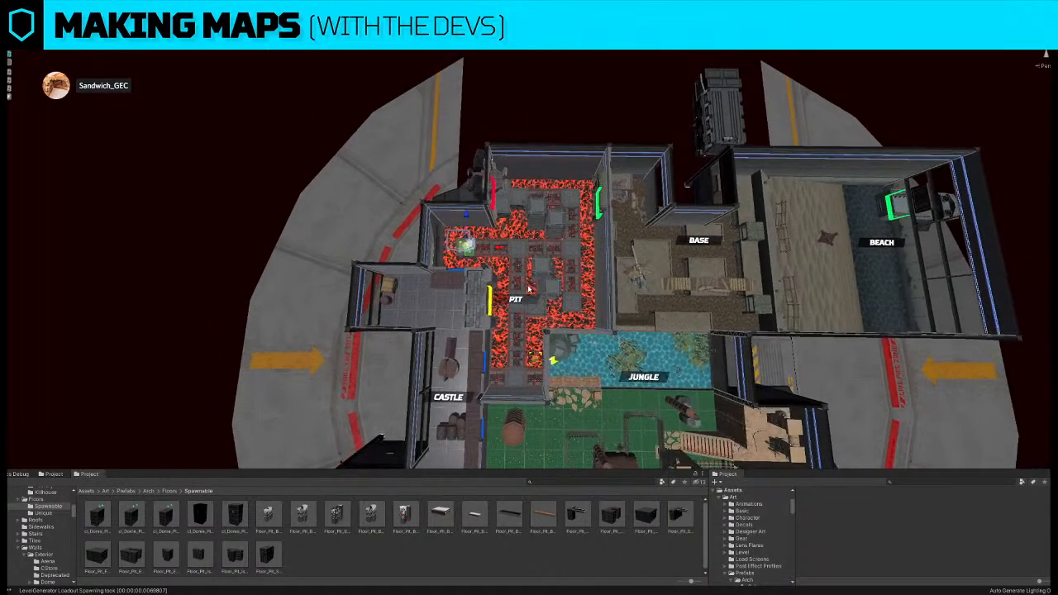
middle_drag(511, 248, 552, 246)
scroll(555, 198, down, 4)
middle_drag(564, 104, 535, 230)
right_drag(535, 230, 545, 344)
scroll(545, 344, down, 2)
scroll(550, 344, up, 2)
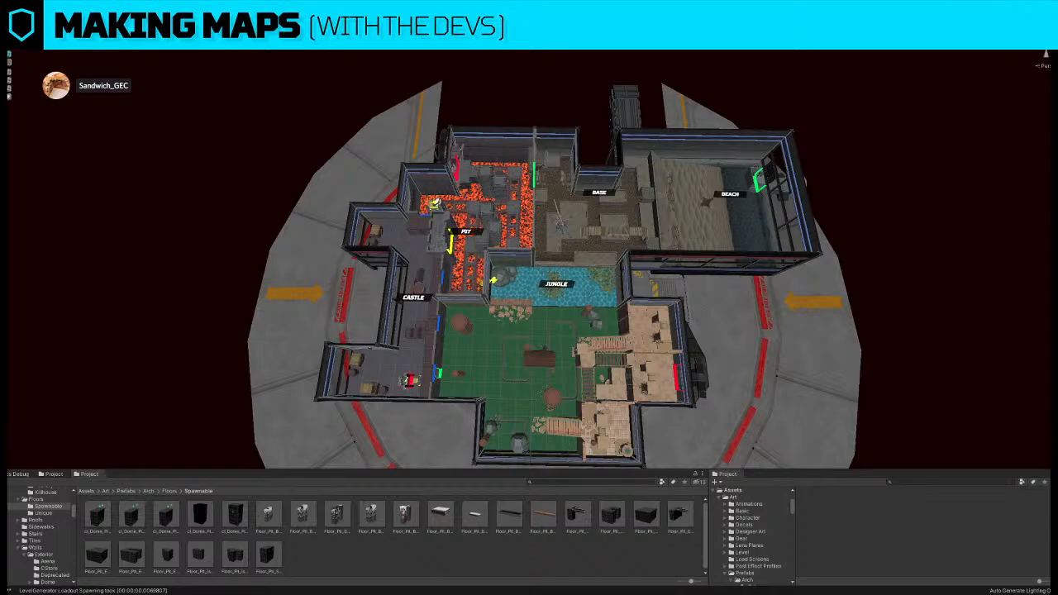
- Search the project for "ascend" and open the [Dome] Ascending Dragon map to review its layout
text(sd)
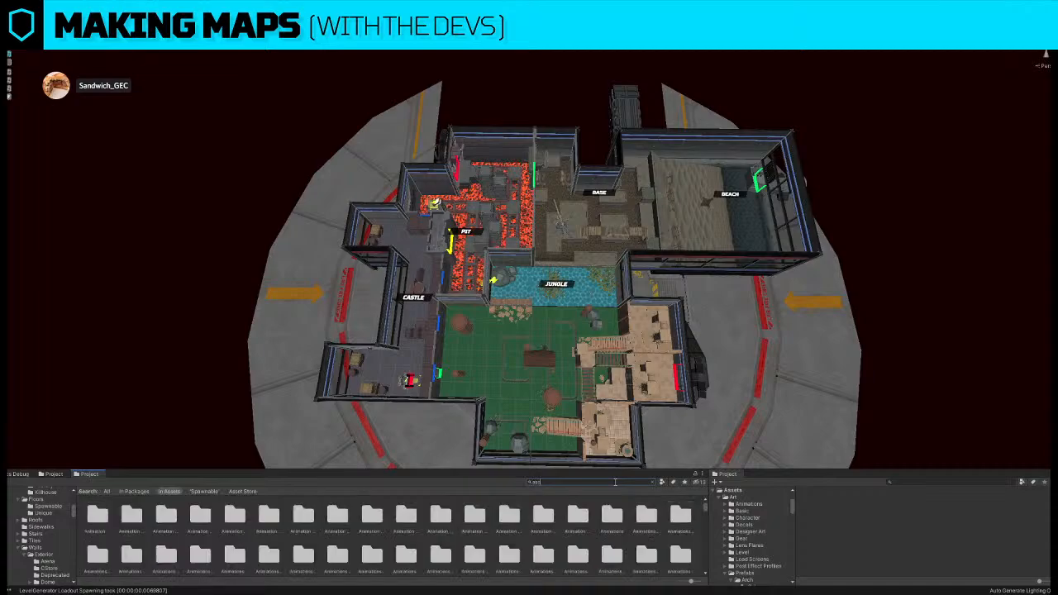
click(104, 516)
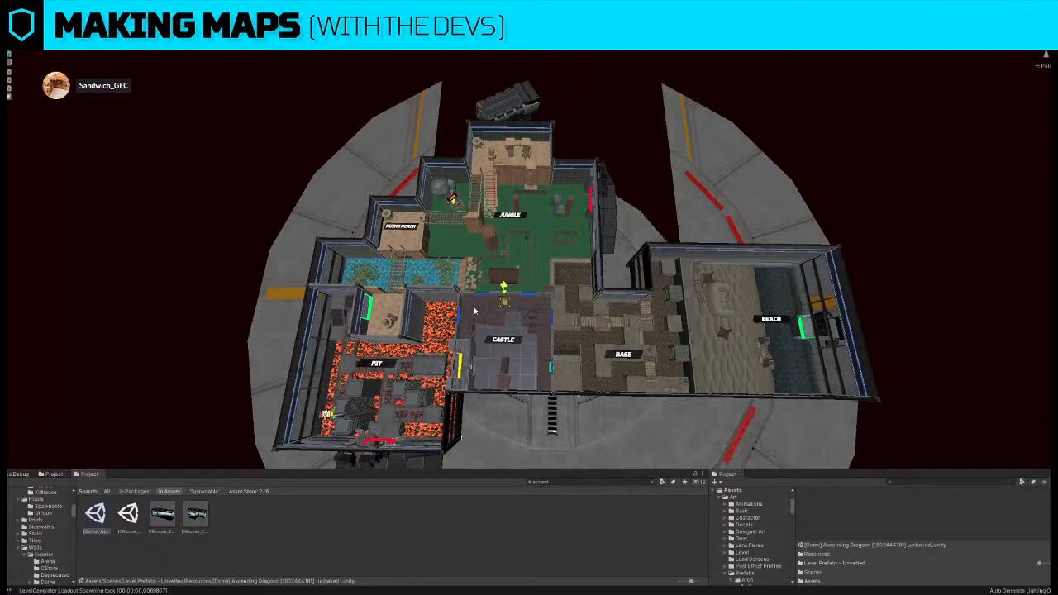
scroll(476, 311, up, 3)
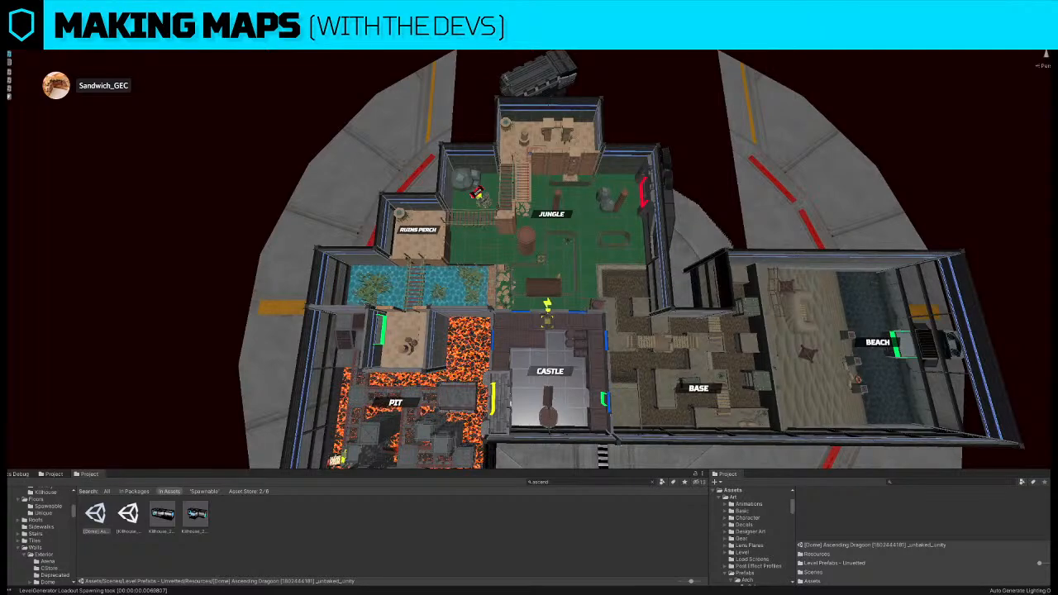
- Search the project for "hall" and return to the [Dome] Hall Praetorian map
click(604, 484)
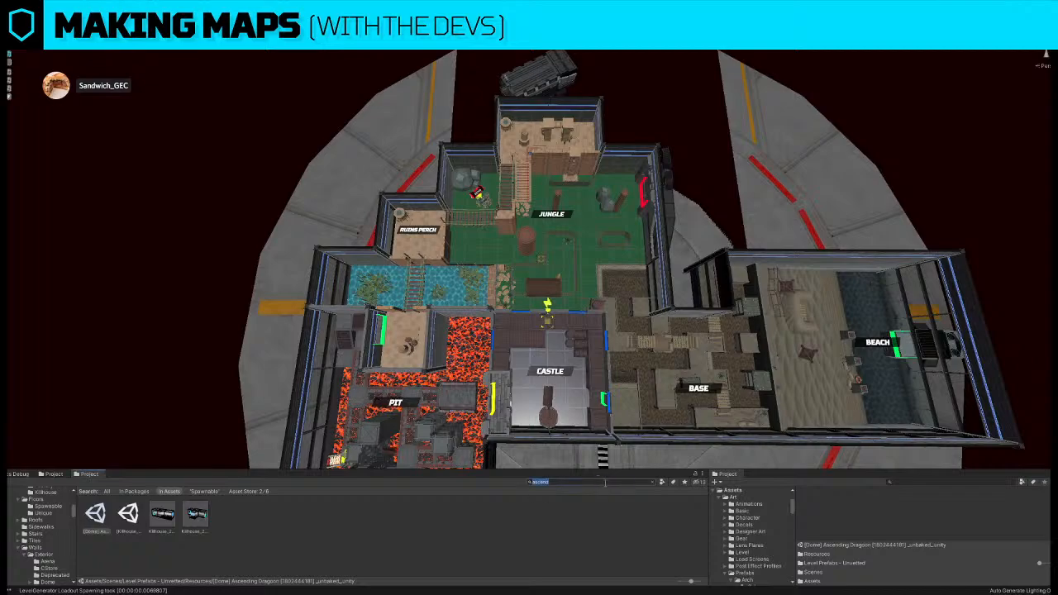
text(hall)
click(200, 516)
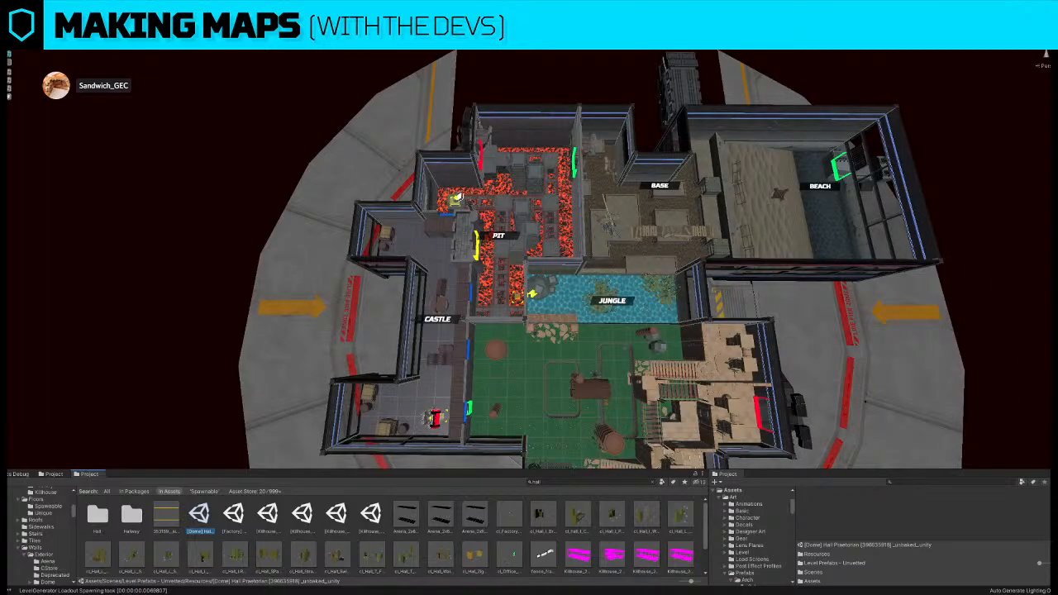
- Move the plank bridge with its sandbags in the base area toward the rear wall
right_drag(628, 142, 672, 174)
key(w)
click(519, 273)
right_drag(519, 274, 605, 229)
key(e)
key(w)
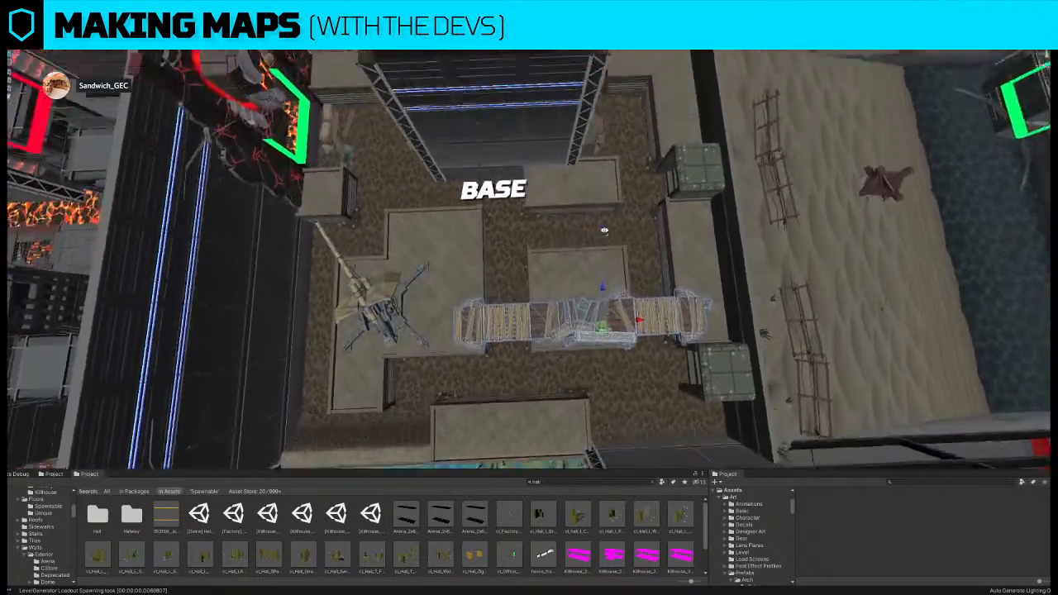
drag(603, 284, 602, 237)
- Replace the long platforms by the base's rear wall and under the plank bridge's beach-side end with single-width ones
click(708, 316)
key(d)
right_drag(708, 316, 568, 210)
key(w)
click(506, 143)
click(616, 301)
key(Delete)
click(499, 150)
drag(516, 172, 380, 310)
- Rotate the edge trim on the platform under the bridge's beach-side end and delete the surplus rear piece
shift+click(641, 270)
key(e)
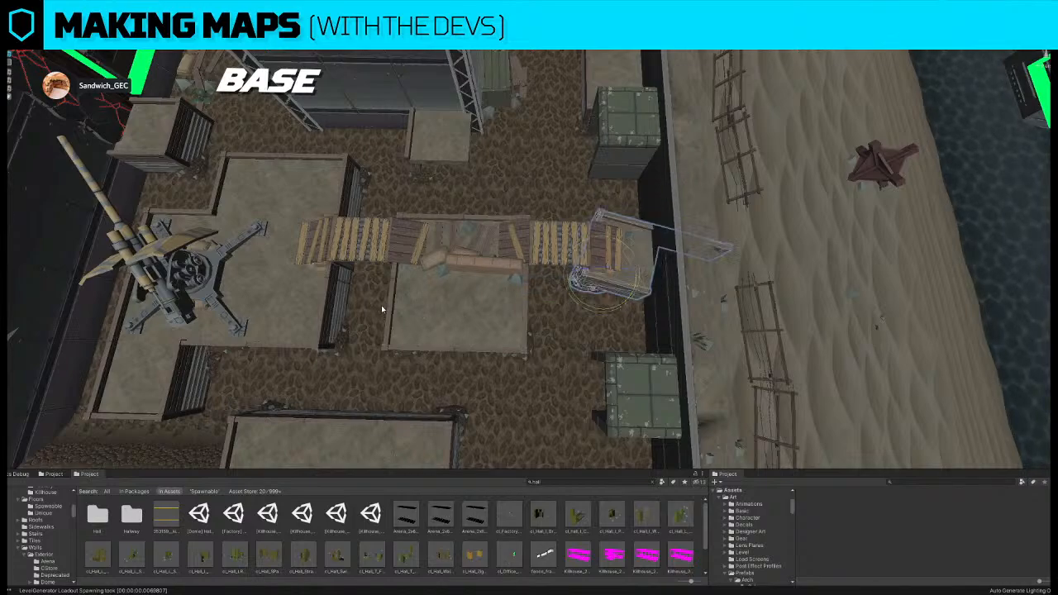
drag(619, 304, 640, 305)
click(638, 224)
key(Delete)
- Move the remaining edge trim to the rear side of that platform and rotate it to run along the edge
click(642, 287)
key(w)
drag(616, 262, 618, 206)
right_drag(618, 206, 617, 205)
key(e)
drag(615, 269, 403, 274)
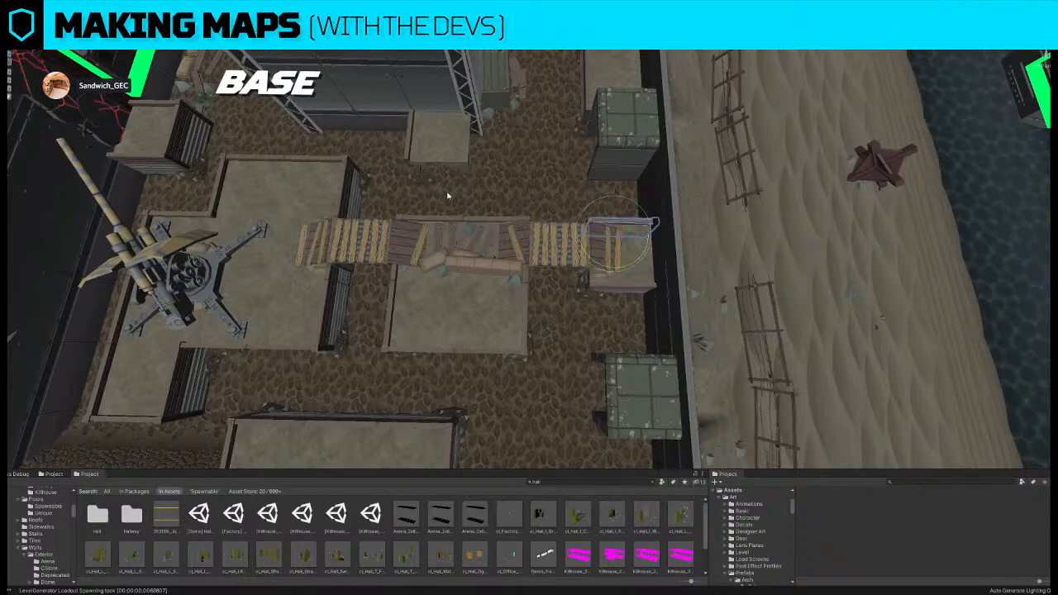
- Move the green entrance in the beach's seaward wall to the middle of that wall
right_drag(626, 264, 666, 194)
click(598, 282)
click(551, 185)
right_drag(552, 186, 584, 222)
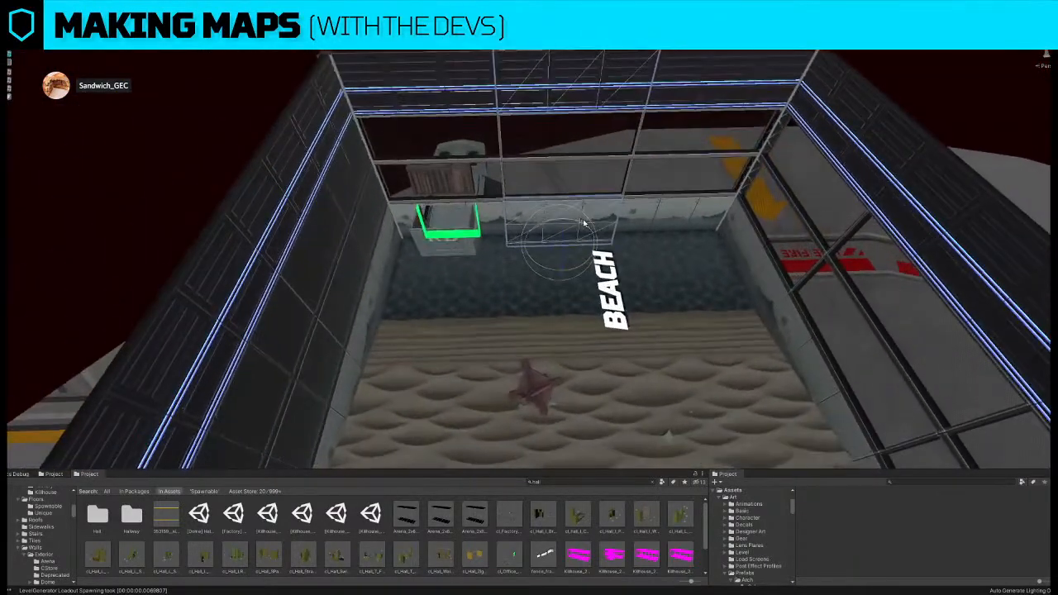
click(439, 238)
mouse_move(438, 238)
mouse_down()
mouse_move(492, 237)
mouse_move(408, 239)
mouse_move(420, 241)
mouse_up()
right_drag(536, 192, 543, 234)
key(s)
key(w)
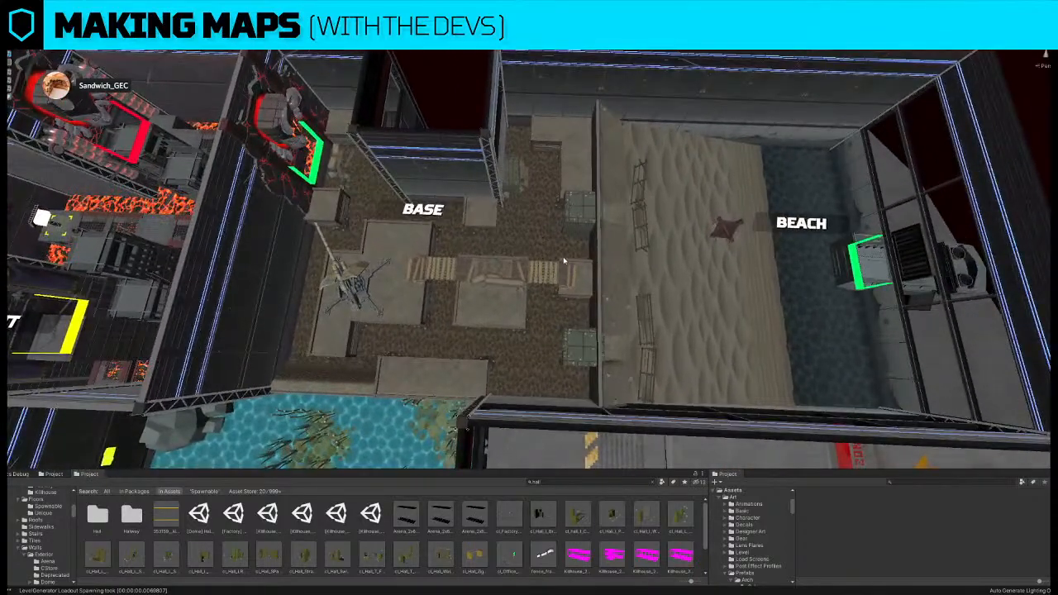
- Rotate the small single platform by the base's inner rear wall and move it back against the wall
scroll(540, 252, up, 3)
scroll(530, 219, up, 5)
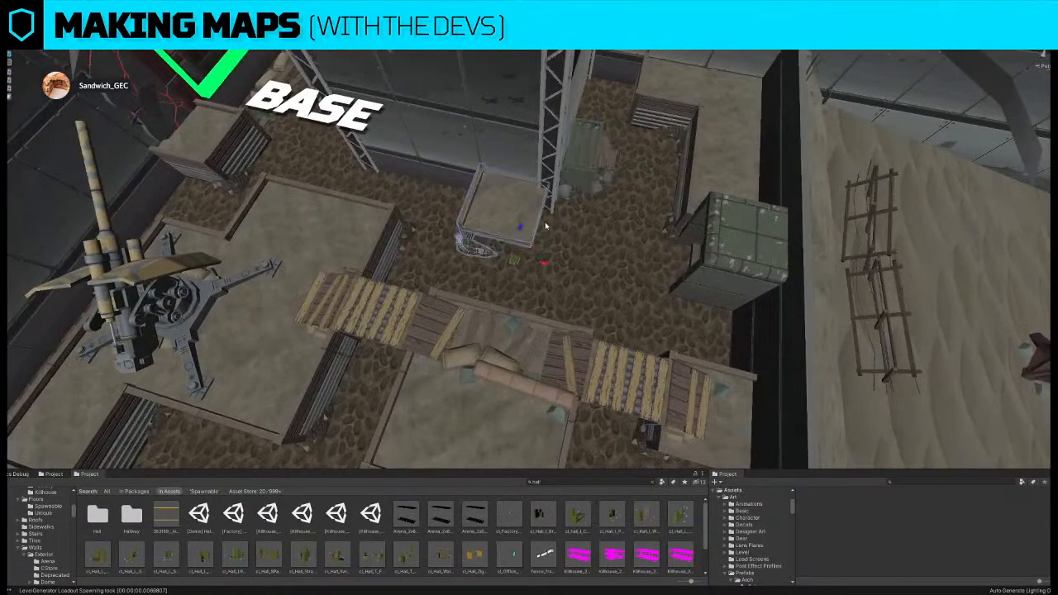
scroll(546, 227, up, 4)
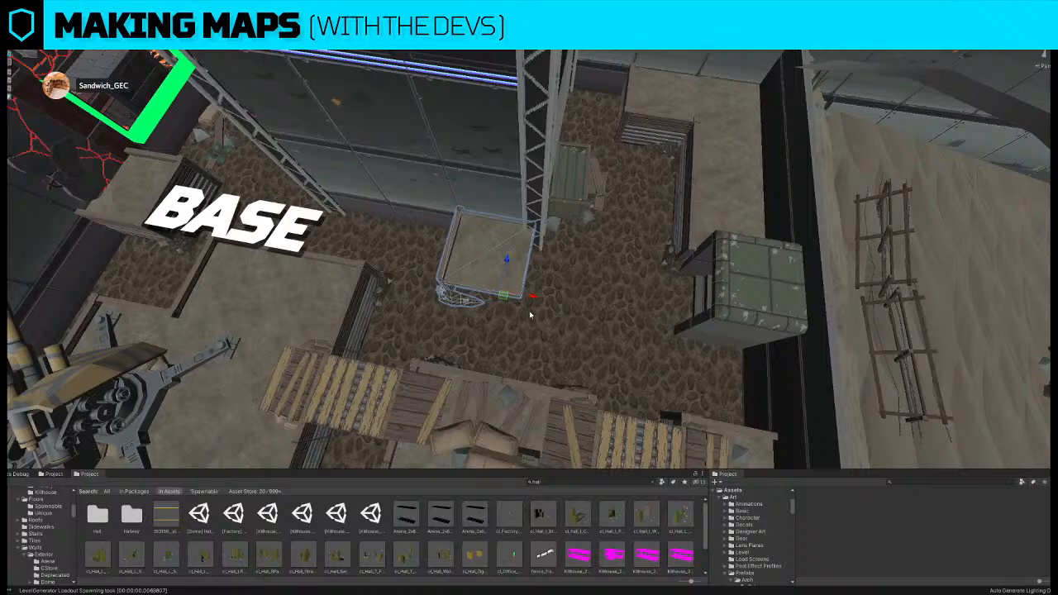
click(444, 264)
key(e)
ctrl+drag(481, 289, 599, 293)
key(w)
drag(467, 271, 490, 306)
- Select the platform pieces along the base's jungle-water edge and rotate the section at the beach-side end
click(585, 211)
alt+drag(622, 195, 542, 78)
right_drag(390, 233, 368, 235)
click(506, 248)
alt+drag(572, 203, 616, 311)
scroll(692, 373, down, 8)
alt+drag(692, 372, 761, 373)
right_drag(608, 355, 147, 251)
scroll(528, 324, up, 8)
click(397, 210)
shift+click(352, 186)
right_drag(352, 186, 536, 272)
scroll(465, 288, down, 5)
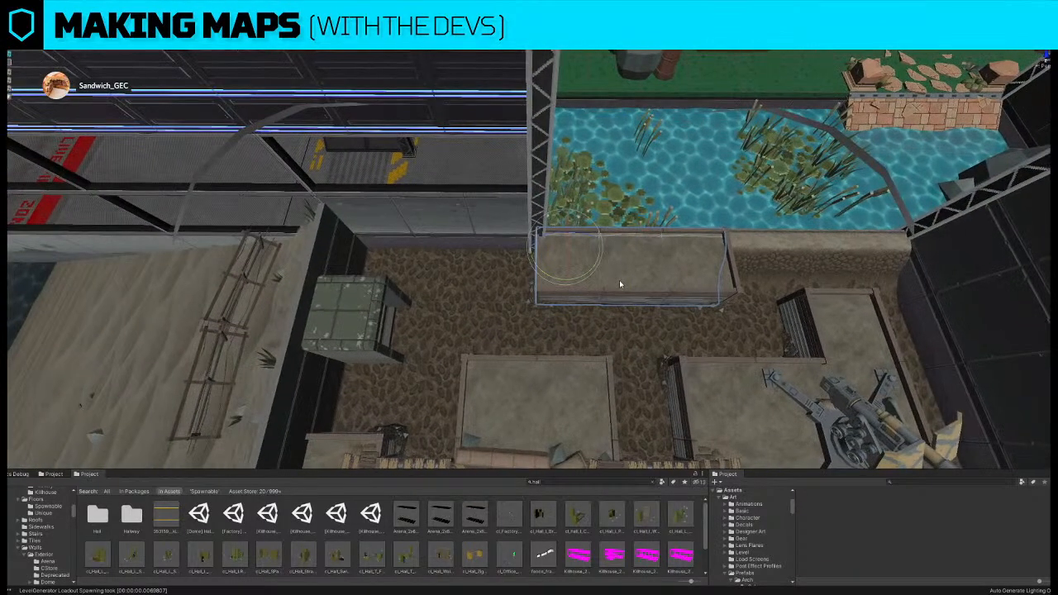
right_drag(619, 286, 692, 278)
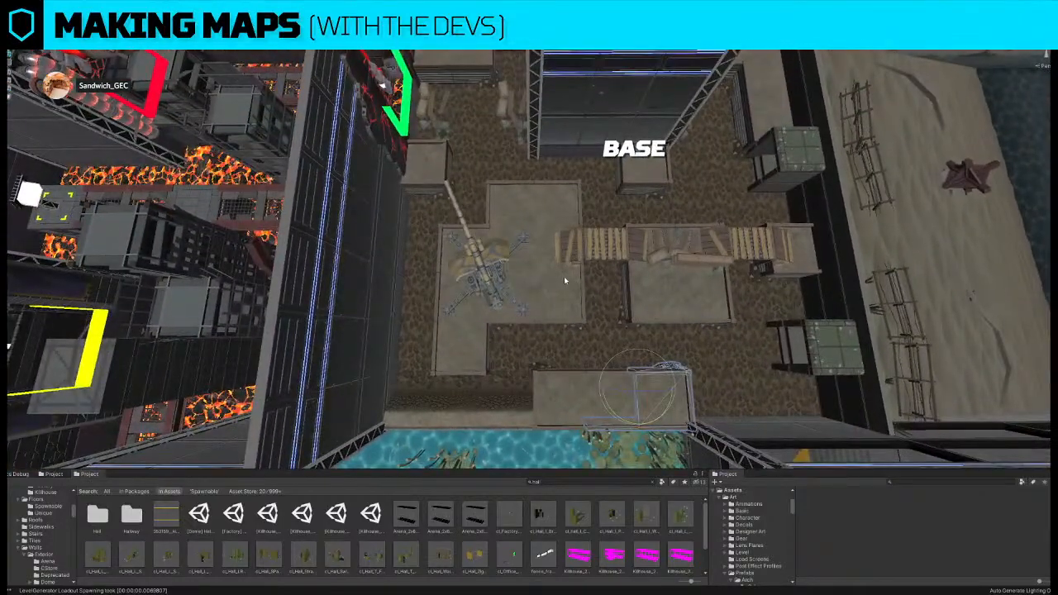
- Duplicate the small platform beside the Pit doorway in the base and place the copy next to it
scroll(562, 283, down, 10)
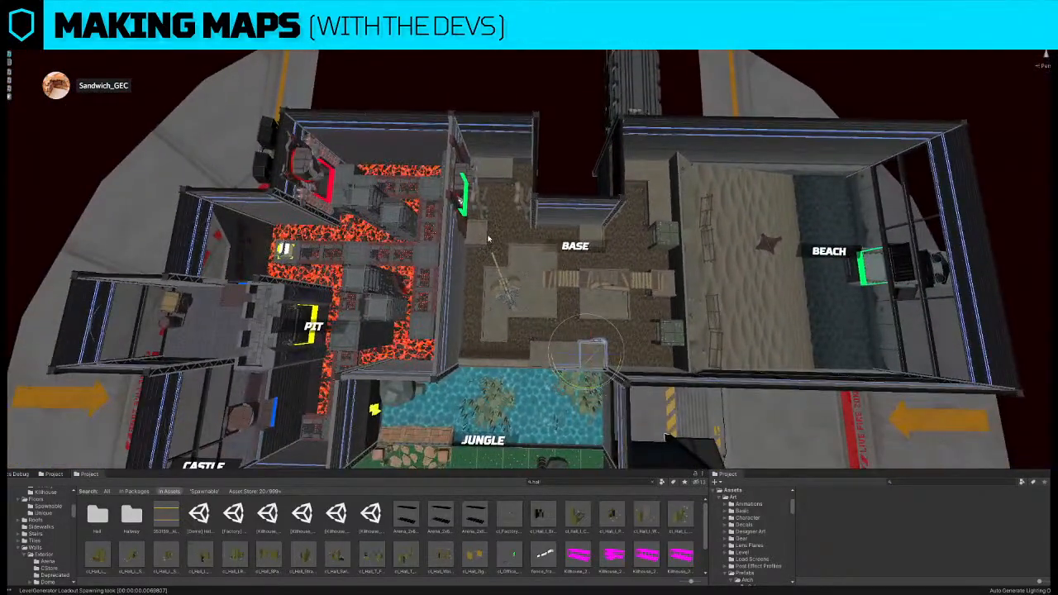
scroll(485, 231, up, 10)
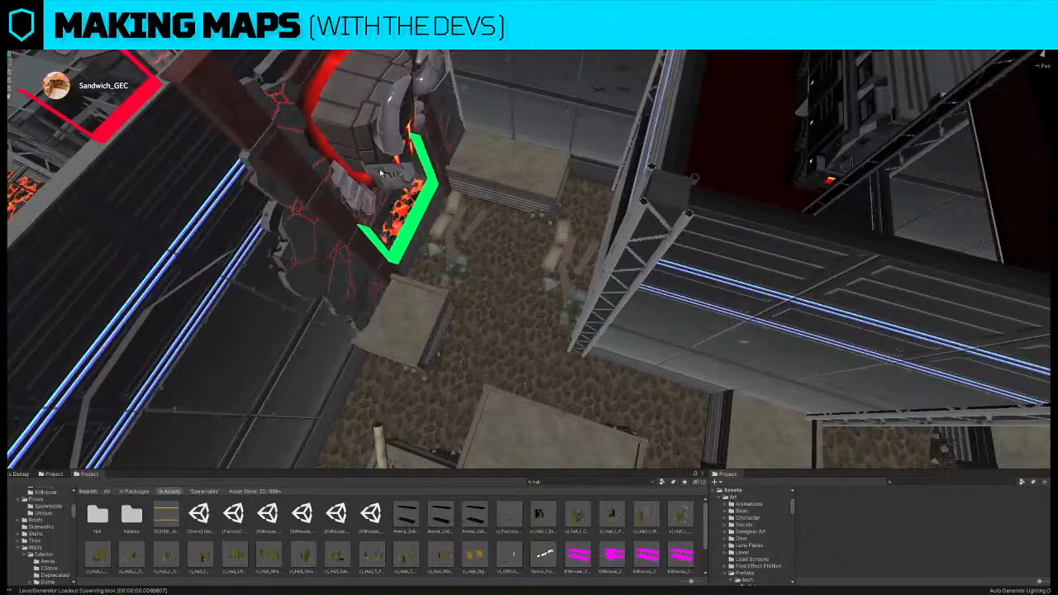
right_drag(467, 284, 442, 280)
click(478, 286)
key(ctrl+d)
drag(547, 315, 611, 318)
- Rotate the sandbag and plank debris cluster in front of the Pit doorway
click(649, 278)
right_drag(648, 277, 598, 263)
click(647, 272)
key(e)
drag(583, 263, 494, 286)
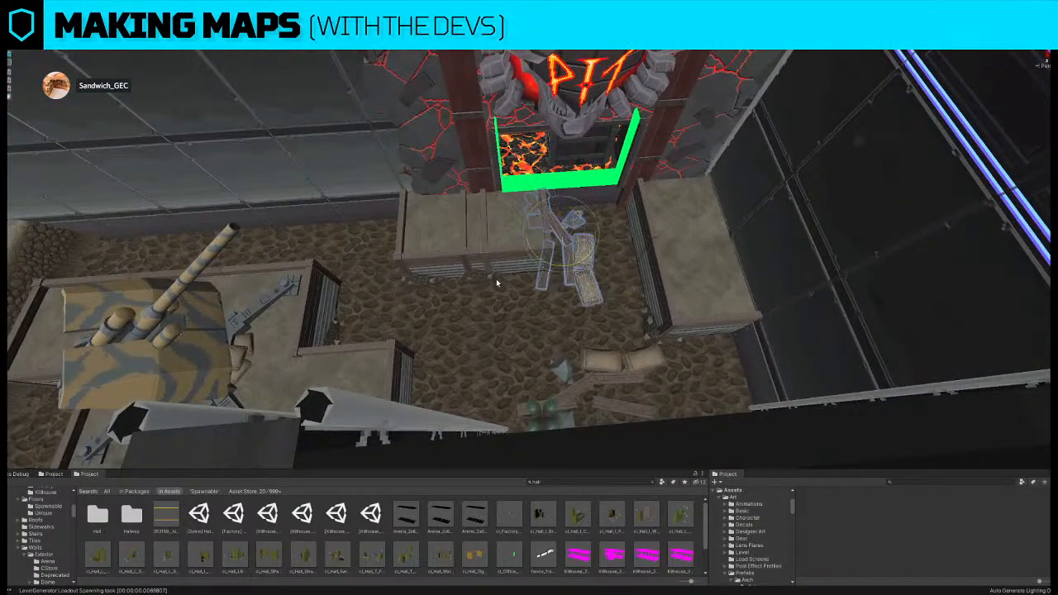
drag(559, 239, 696, 251)
right_drag(696, 251, 716, 179)
- Move the debris cluster onto the corner platform beside the Pit doorway and lower it onto the platform's surface
key(q)
key(w)
drag(588, 299, 598, 320)
right_drag(598, 321, 605, 235)
right_drag(378, 196, 469, 230)
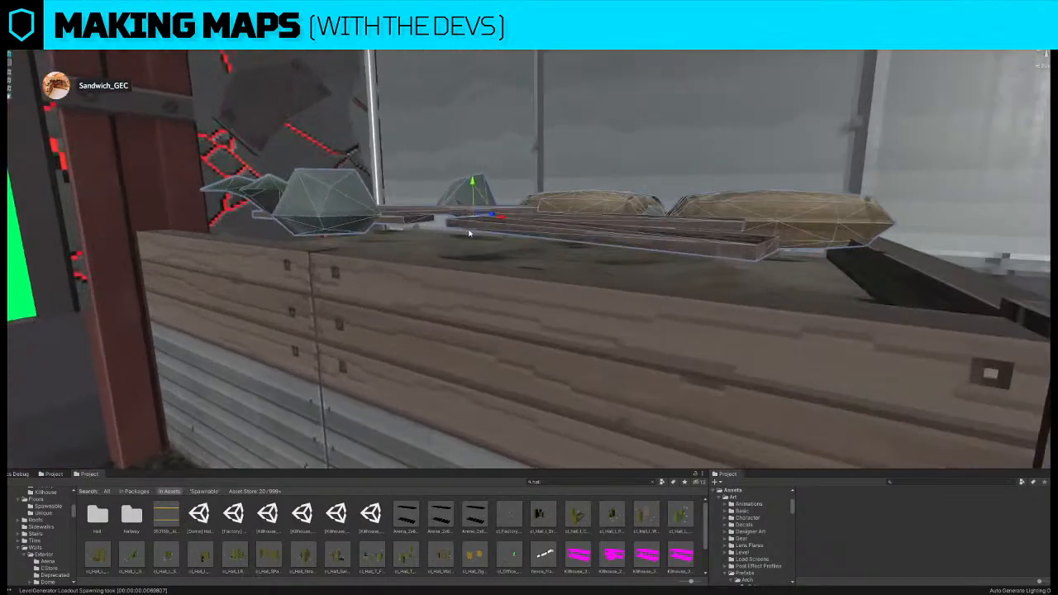
drag(472, 189, 478, 237)
right_drag(480, 234, 472, 279)
- Shift the copied platform so it sits directly in front of the Pit doorway
click(451, 307)
drag(492, 385, 556, 380)
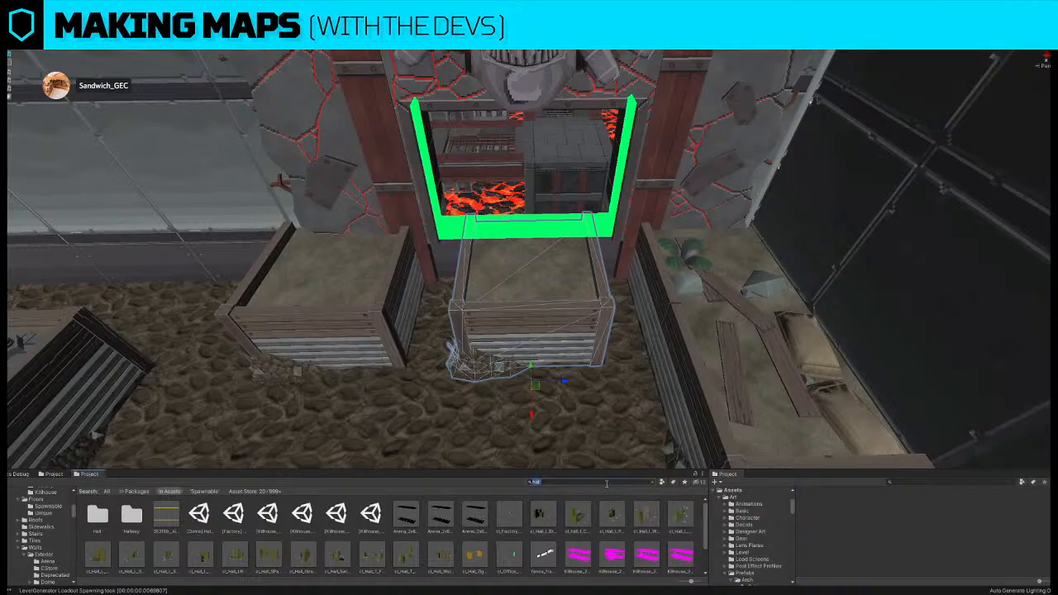
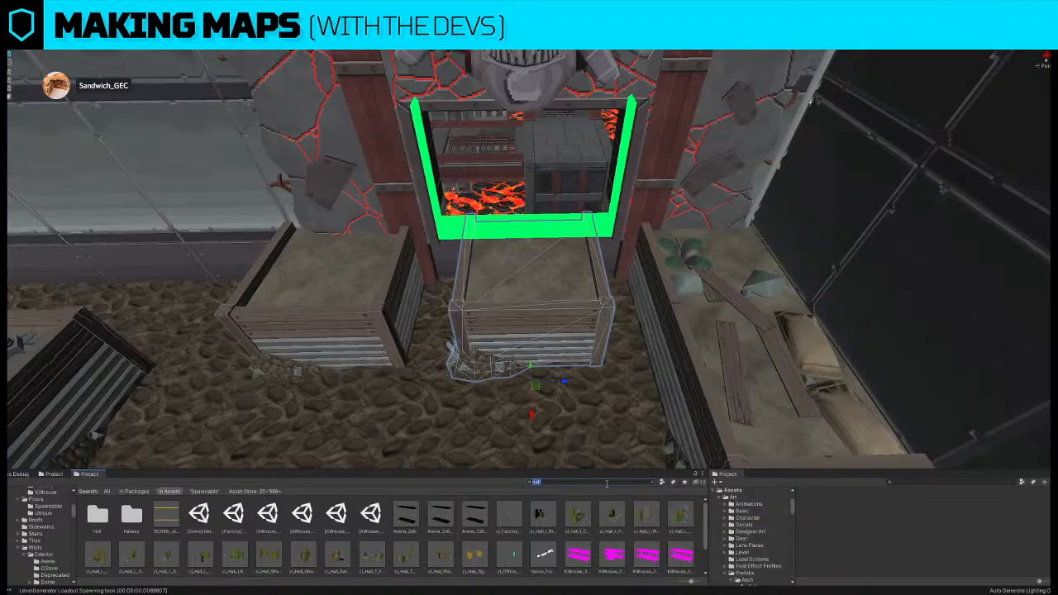
right_drag(618, 390, 633, 406)
click(568, 343)
right_drag(568, 343, 744, 347)
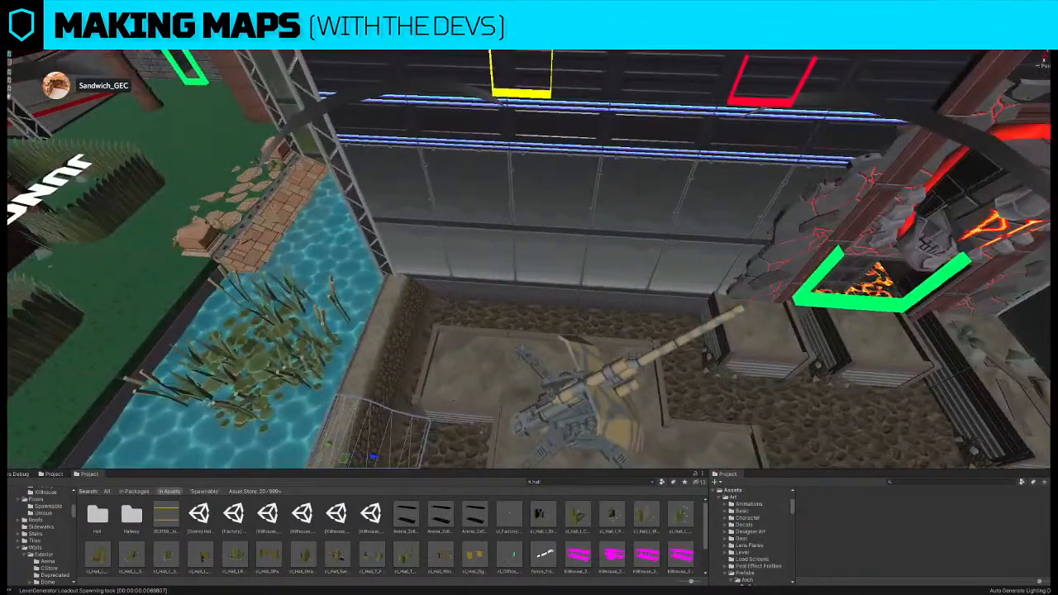
right_drag(548, 233, 593, 248)
click(557, 220)
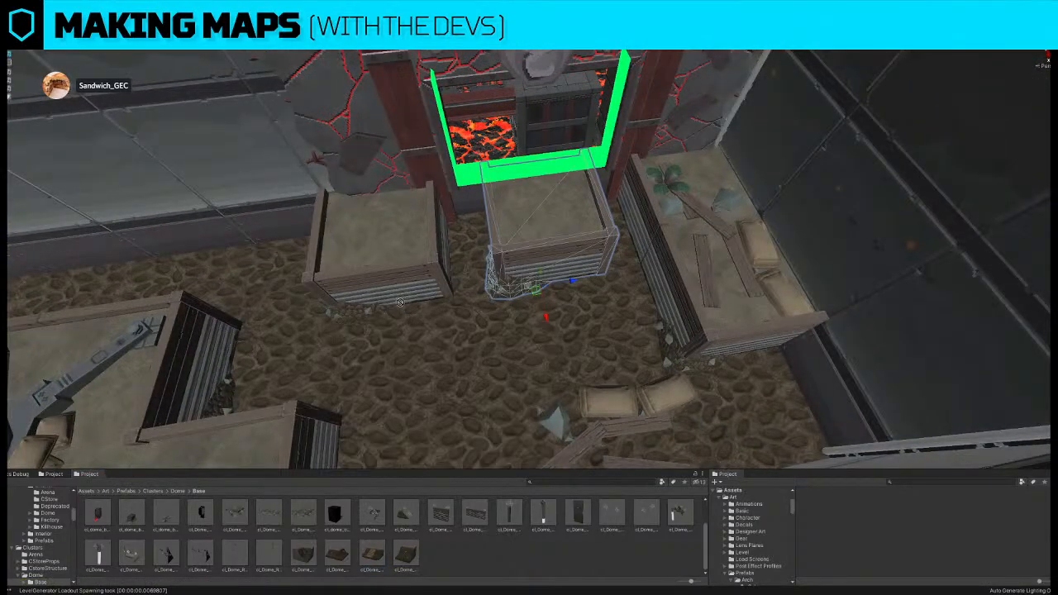
- Replace the platform under the Pit doorway with the planked earth ramp, rotated toward the base and set against the doorway
key(Delete)
right_drag(525, 250, 572, 419)
click(660, 384)
drag(558, 451, 558, 292)
right_drag(558, 292, 565, 355)
key(e)
drag(560, 362, 444, 441)
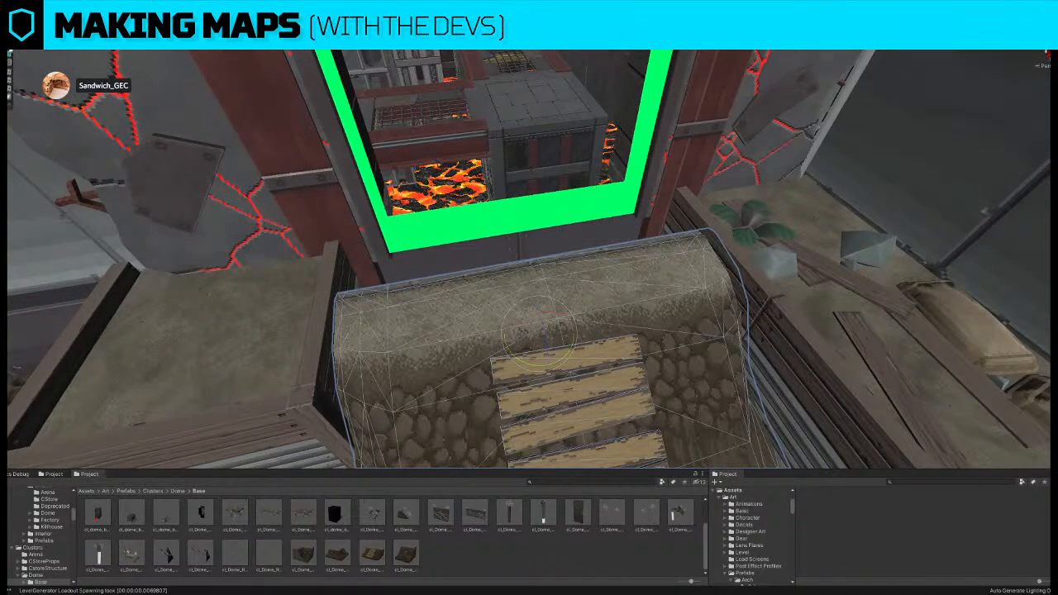
right_drag(540, 248, 538, 307)
key(w)
drag(541, 269, 531, 225)
- Duplicate the Pit's stone floor block twice and place the copies side by side in front of the doorway to the base
right_drag(532, 226, 478, 271)
click(466, 275)
key(ctrl+d)
drag(467, 248, 470, 191)
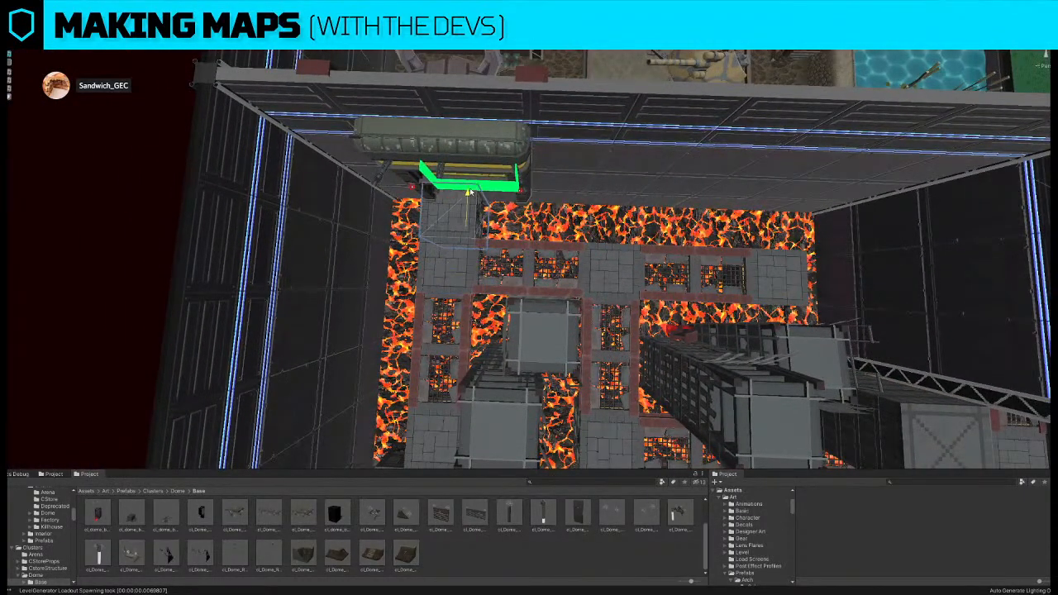
key(ctrl+d)
drag(440, 234, 502, 235)
right_drag(503, 235, 610, 193)
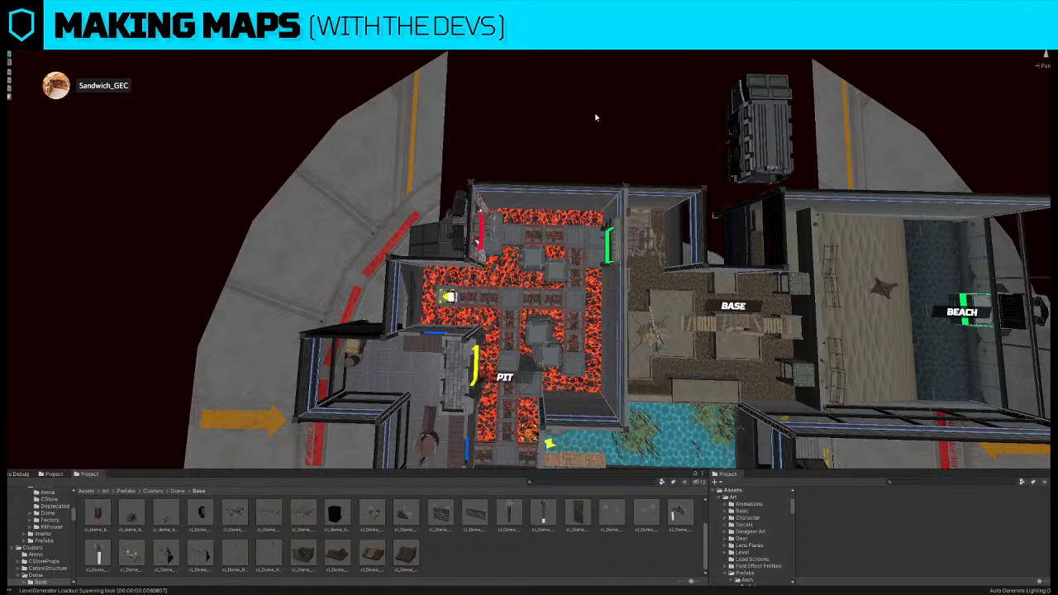
- Move the remaining sandbag debris cluster in the base away from the front of the planked ramp
mouse_move(617, 122)
right_down()
mouse_move(621, 110)
mouse_move(654, 229)
mouse_move(628, 104)
right_up()
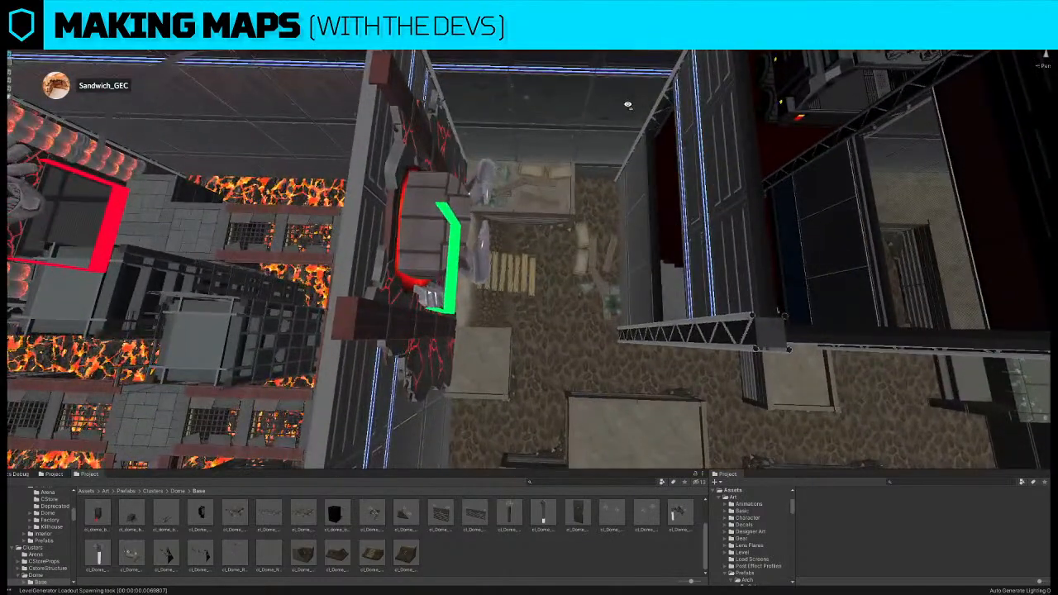
click(587, 276)
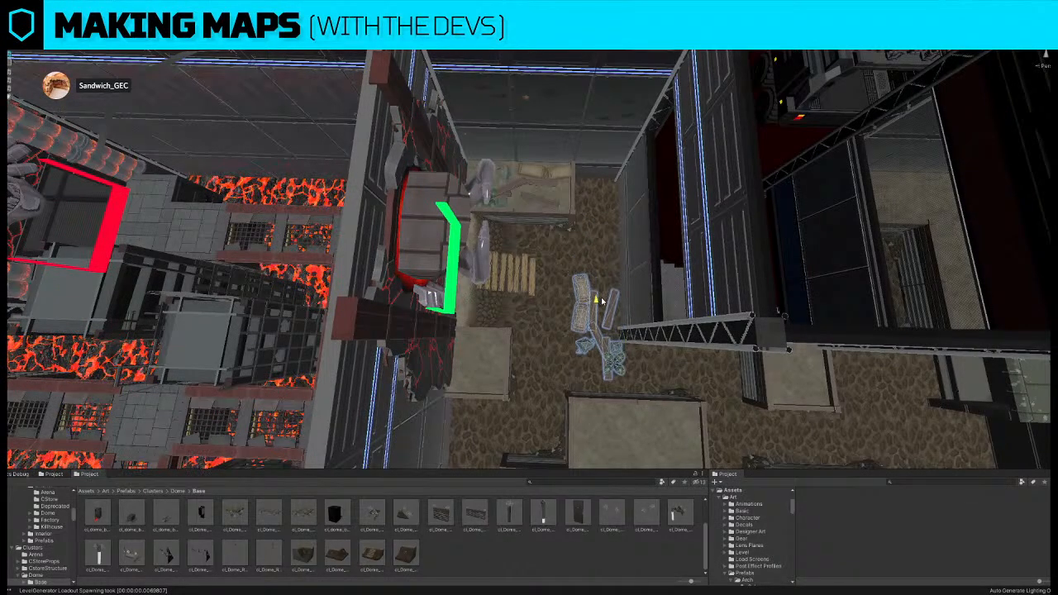
right_drag(596, 244, 609, 289)
- Select the entire generated map and shift it across the circular arena floor
click(626, 215)
right_drag(626, 214, 626, 252)
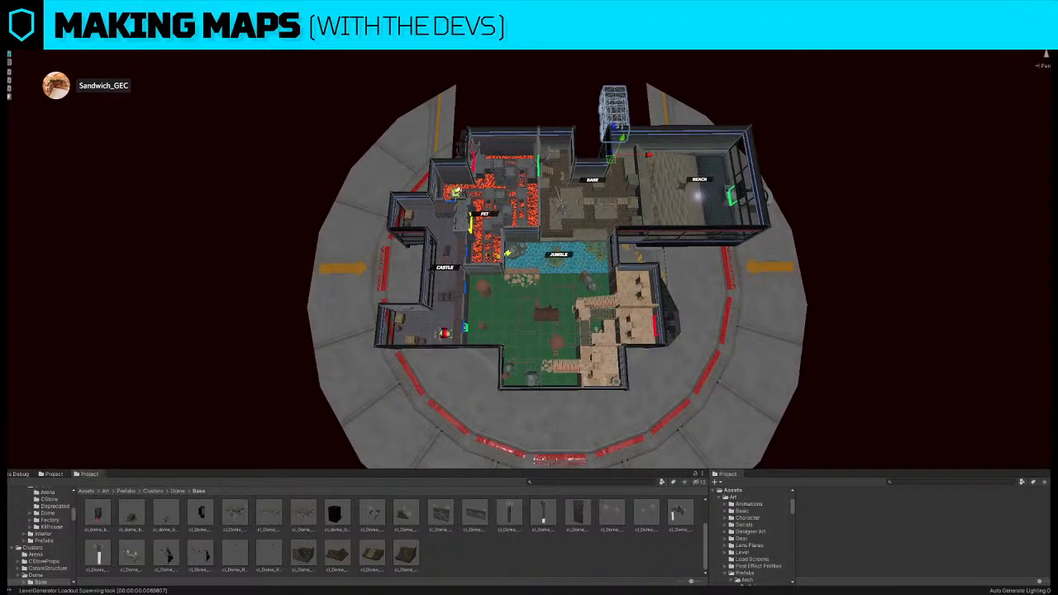
click(4, 168)
key(f)
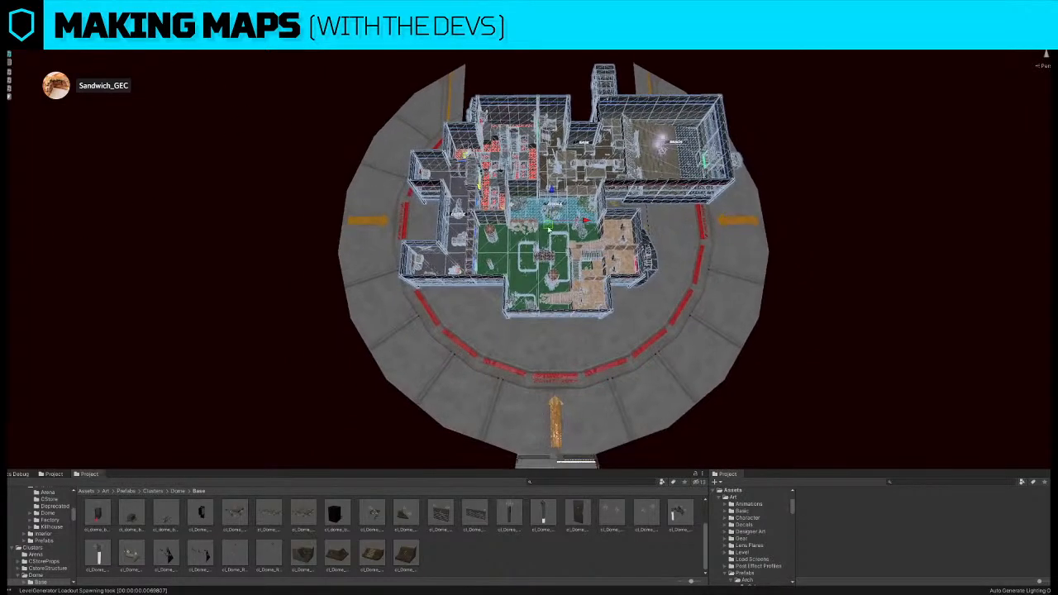
drag(549, 233, 534, 258)
click(750, 209)
- Rotate the truck outside the base's rear opening and reposition it
key(w)
right_drag(548, 263, 516, 226)
click(624, 83)
alt+drag(624, 83, 613, 127)
key(e)
drag(608, 228, 694, 245)
drag(608, 162, 570, 124)
- Examine the ruins area with its walls and wooden stair bridge along the jungle border
click(893, 86)
key(s)
right_drag(500, 157, 574, 220)
key(w)
key(s)
click(585, 215)
key(w)
click(545, 234)
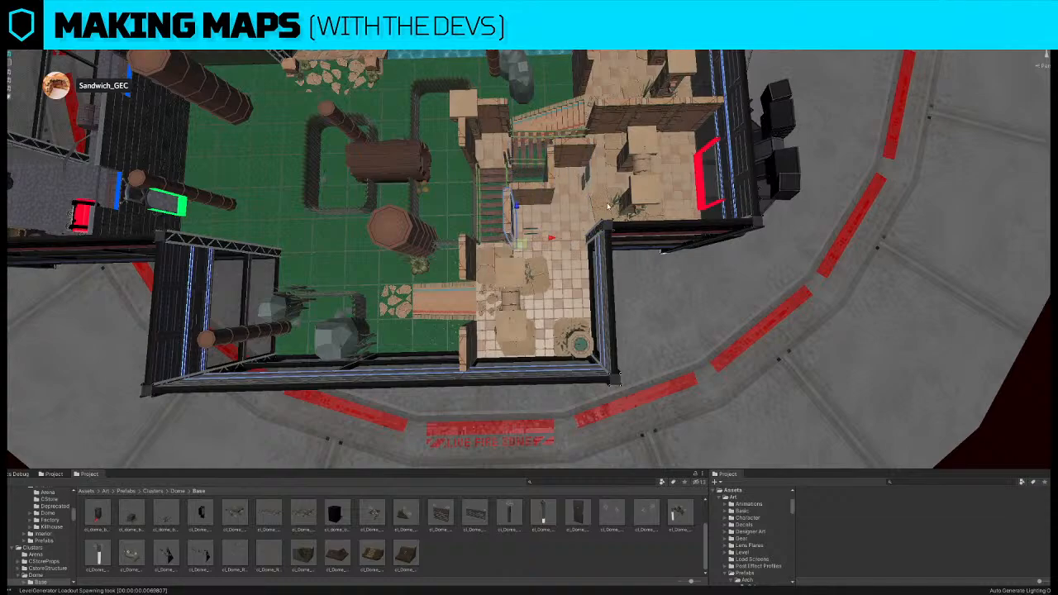
click(542, 222)
key(w)
right_drag(532, 232, 560, 186)
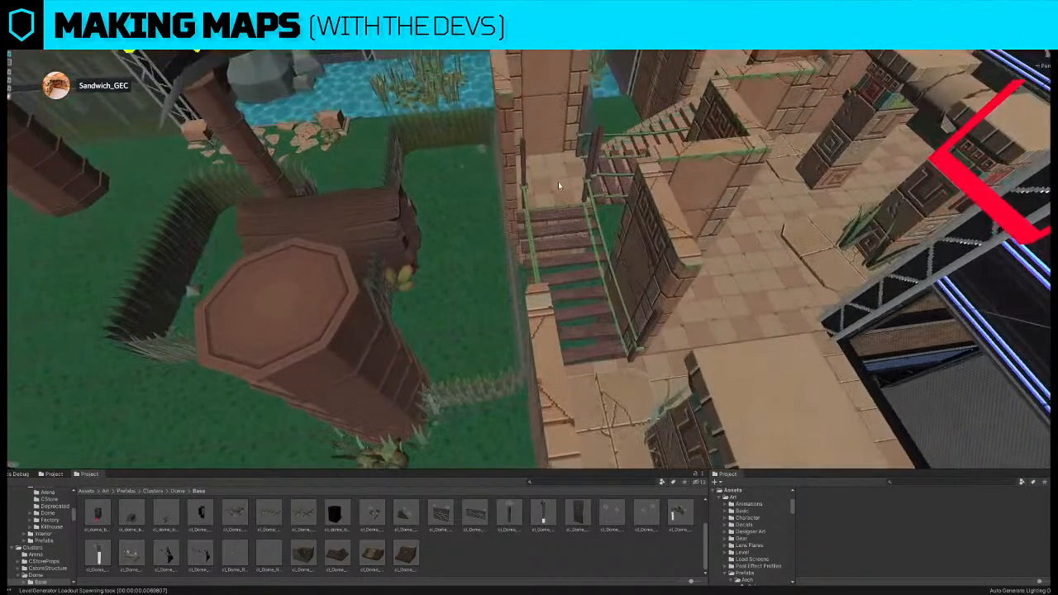
- Delete the wall pieces that divide the ruins courtyard near the red entrance
click(560, 186)
scroll(560, 186, down, 5)
right_drag(618, 246, 619, 244)
key(w)
key(d)
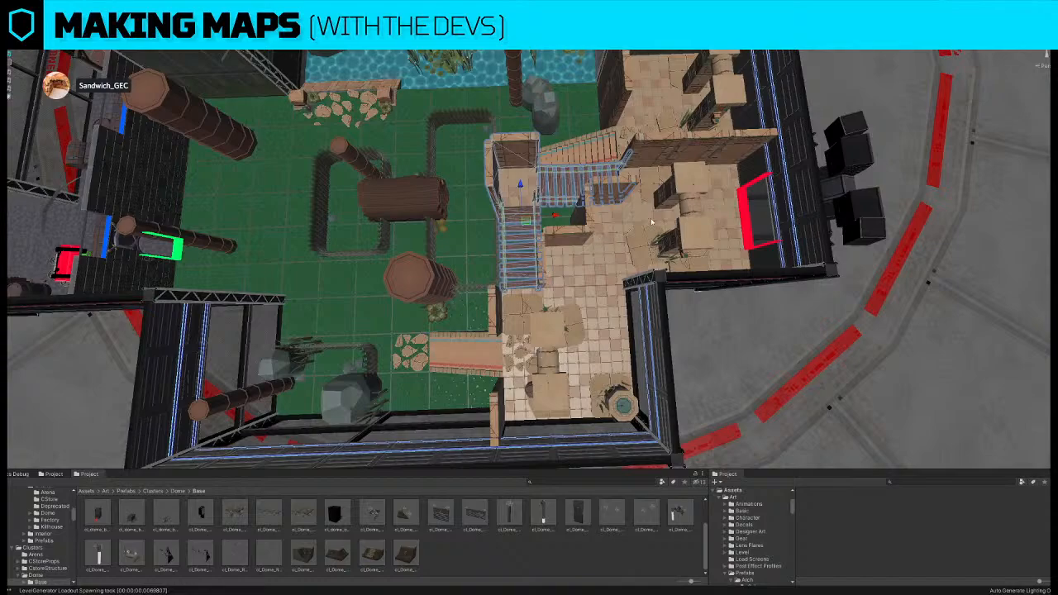
click(694, 150)
shift+click(729, 146)
shift+click(747, 146)
key(Delete)
- Delete the wooden stair bridge and its raised platform between the ruins and the jungle
alt+drag(529, 217, 527, 195)
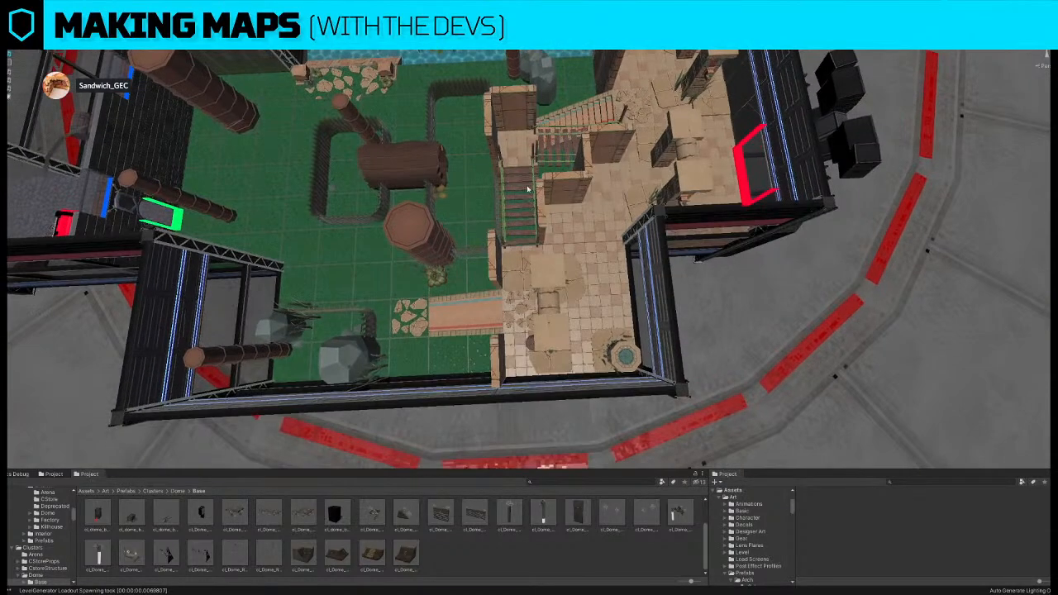
alt+drag(490, 141, 582, 192)
click(586, 187)
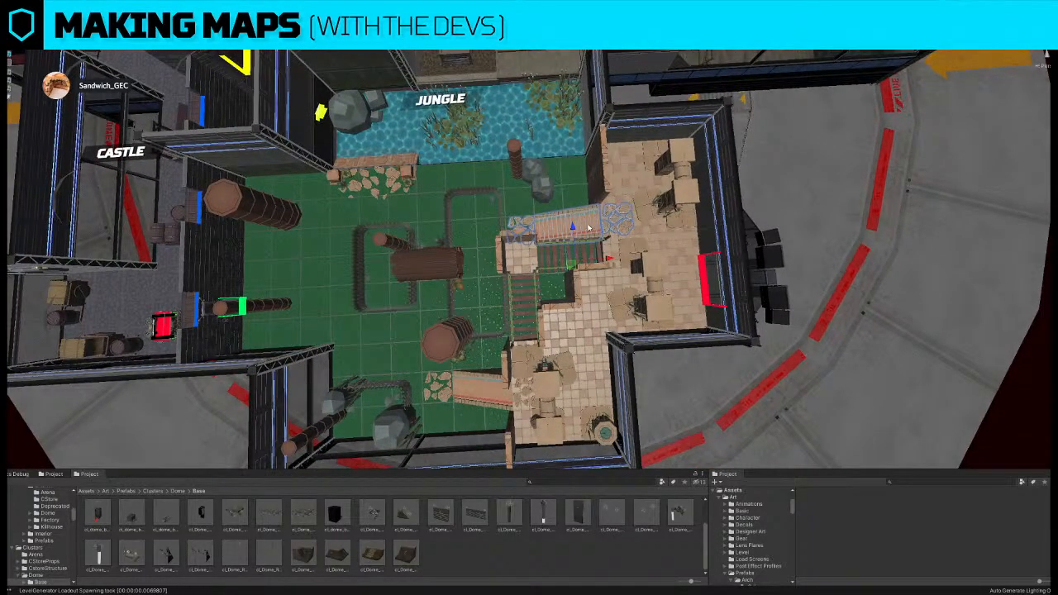
middle_drag(568, 219, 538, 51)
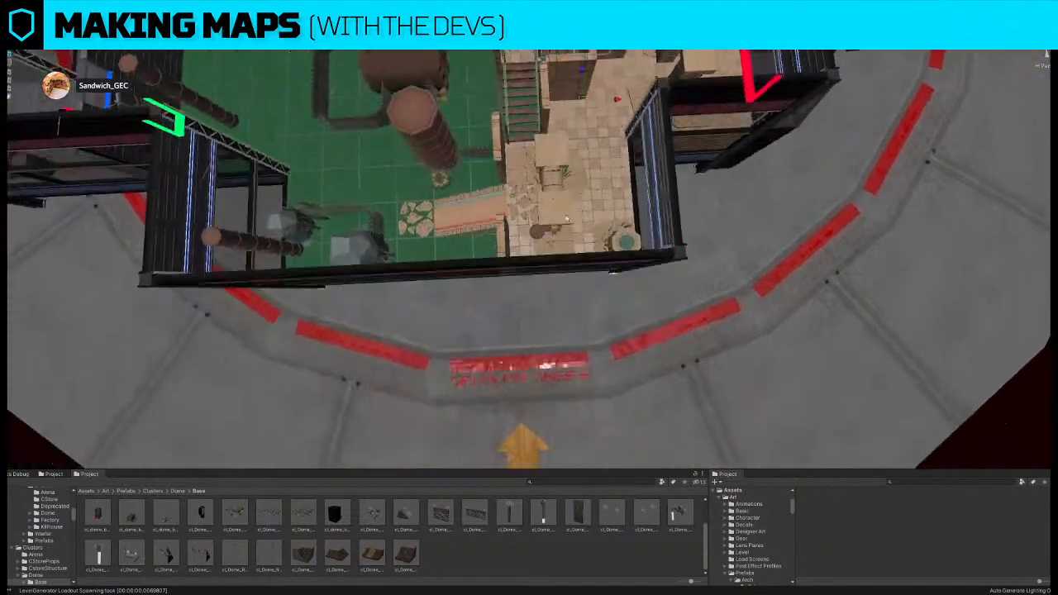
click(499, 239)
alt+drag(499, 240, 423, 199)
scroll(424, 199, up, 3)
drag(522, 289, 549, 262)
click(515, 203)
click(550, 260)
key(Delete)
scroll(555, 256, up, 2)
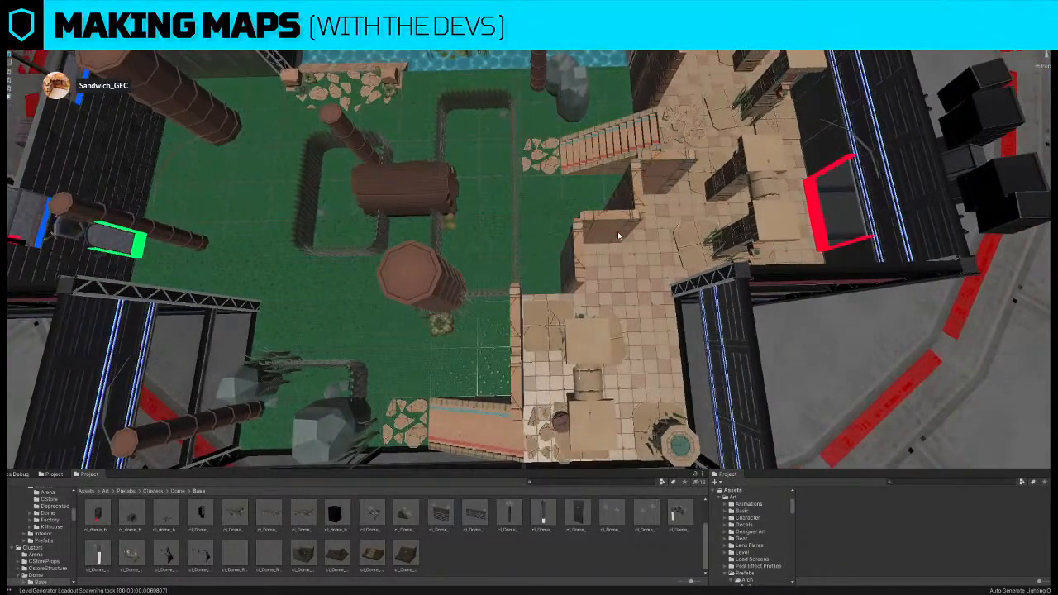
- Duplicate the ruins' corner wall and move the copy to close the gap along the jungle border
alt+drag(634, 245, 602, 225)
key(ctrl+d)
drag(540, 305, 487, 338)
alt+drag(571, 181, 480, 99)
click(377, 100)
key(Delete)
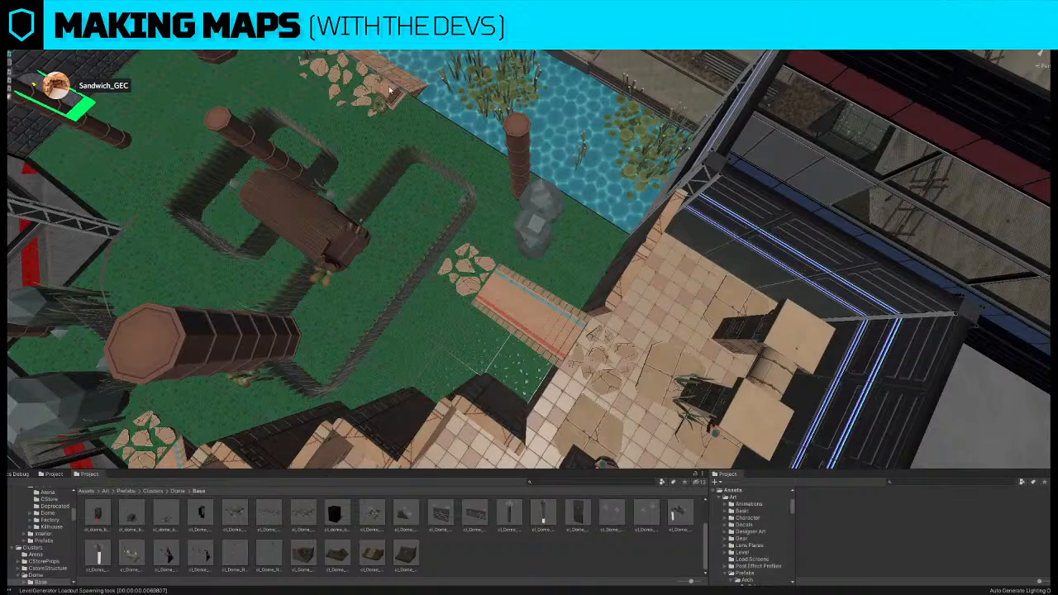
key(ctrl+z)
- Move the jungle's central log, hedge and tree trunk cluster toward the castle side
click(543, 214)
alt+drag(544, 214, 607, 235)
scroll(529, 261, down, 5)
click(513, 277)
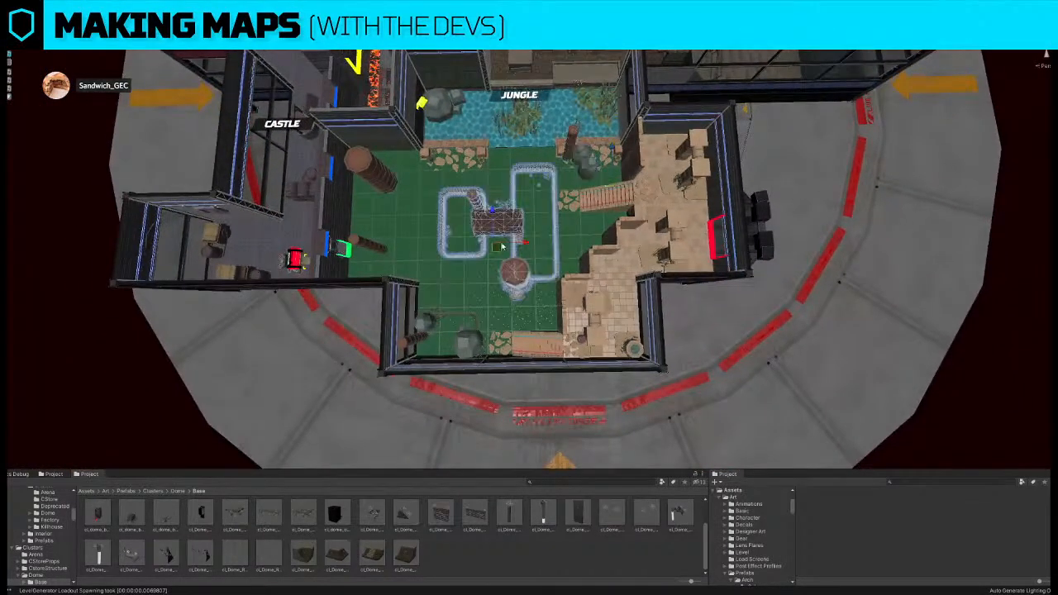
mouse_move(501, 253)
mouse_down()
mouse_move(484, 235)
mouse_move(482, 245)
mouse_move(464, 240)
mouse_move(500, 238)
mouse_move(478, 236)
mouse_move(480, 256)
mouse_up()
scroll(624, 244, up, 1)
- Rotate the stone ramp with its cobblestones and move it to the ruins' edge so it leads toward the jungle water
middle_drag(625, 244, 589, 281)
click(578, 218)
scroll(578, 220, up, 4)
middle_drag(564, 355, 546, 292)
key(e)
drag(546, 292, 404, 278)
key(w)
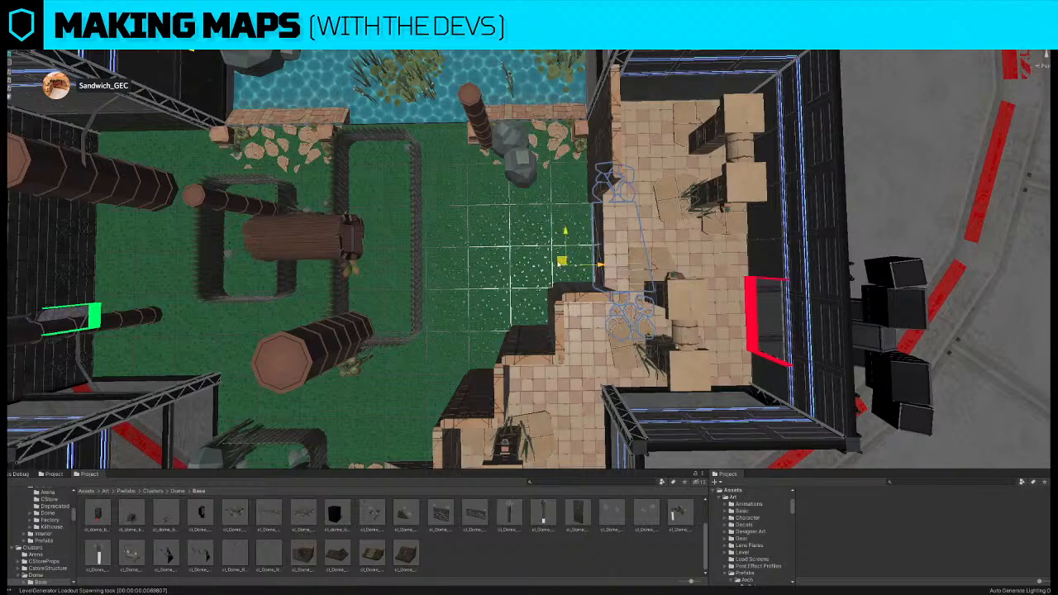
drag(560, 265, 534, 265)
alt+drag(603, 165, 596, 156)
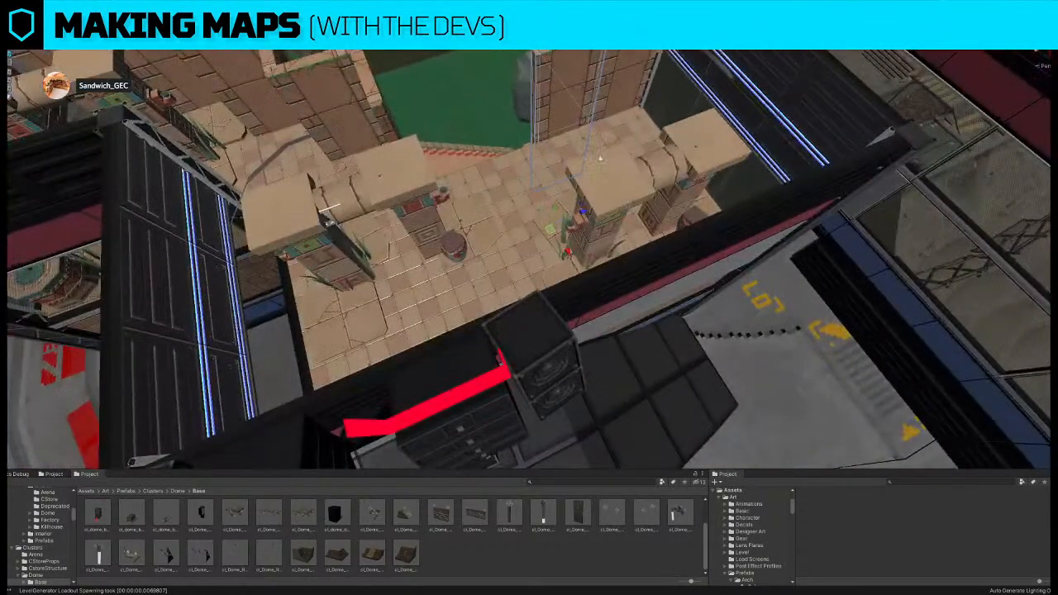
drag(579, 217, 475, 293)
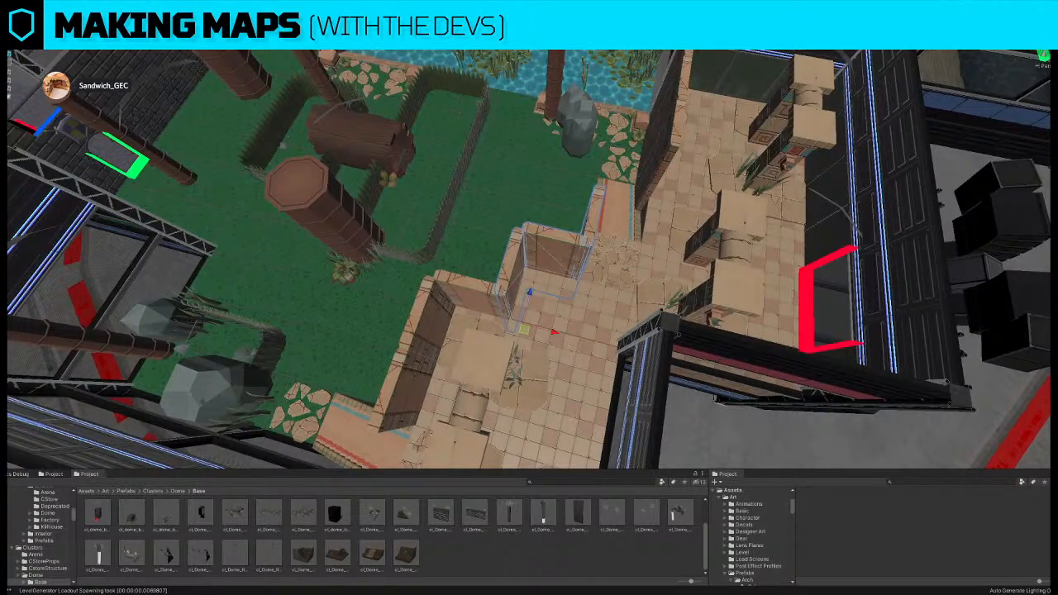
- Select the ruins' corner wall sections beside the jungle ramp and locate the matching Ruins prefab in the project
click(606, 215)
click(598, 213)
shift+click(550, 259)
shift+click(510, 283)
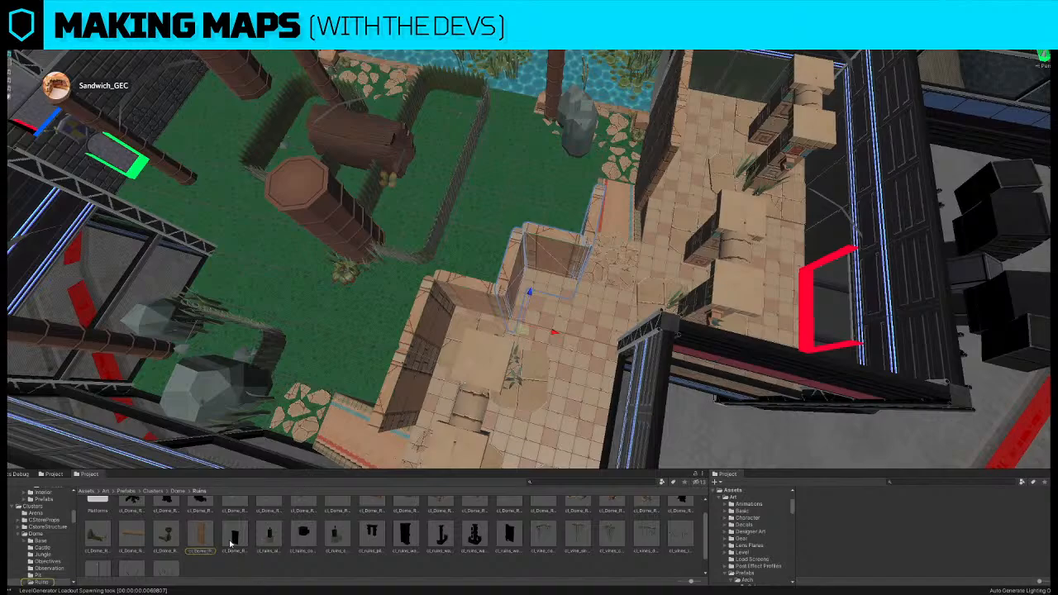
alt+drag(507, 317, 560, 319)
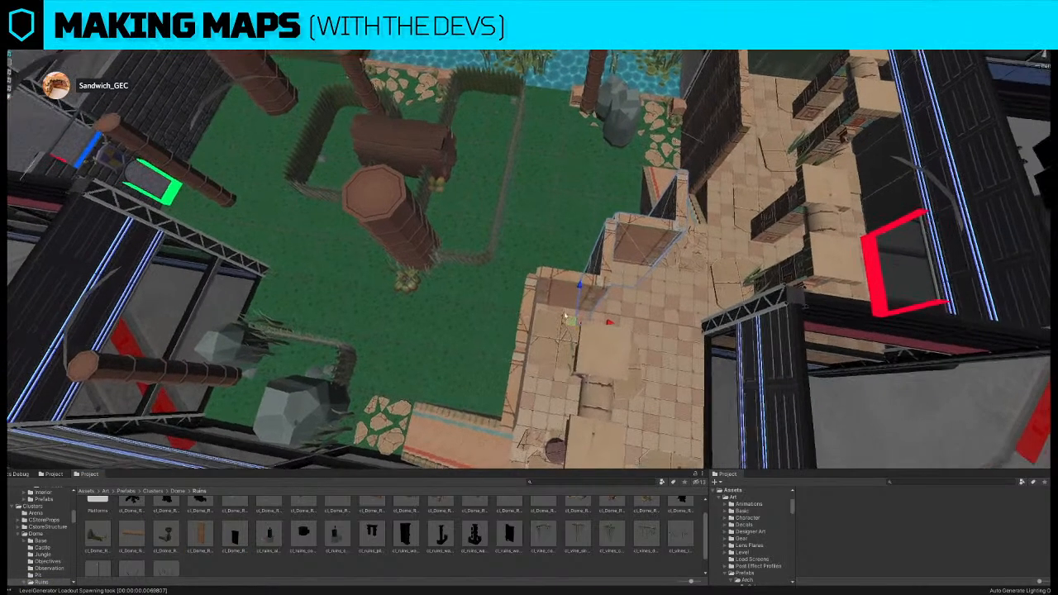
- Shift the jungle's log and hedge cluster slightly and check the sightline from the ruins' red doorway
right_drag(600, 350, 416, 197)
key(w)
click(477, 217)
mouse_move(477, 216)
right_down()
mouse_move(465, 210)
mouse_move(472, 220)
right_up()
drag(575, 339, 595, 340)
key(s)
right_drag(583, 317, 613, 259)
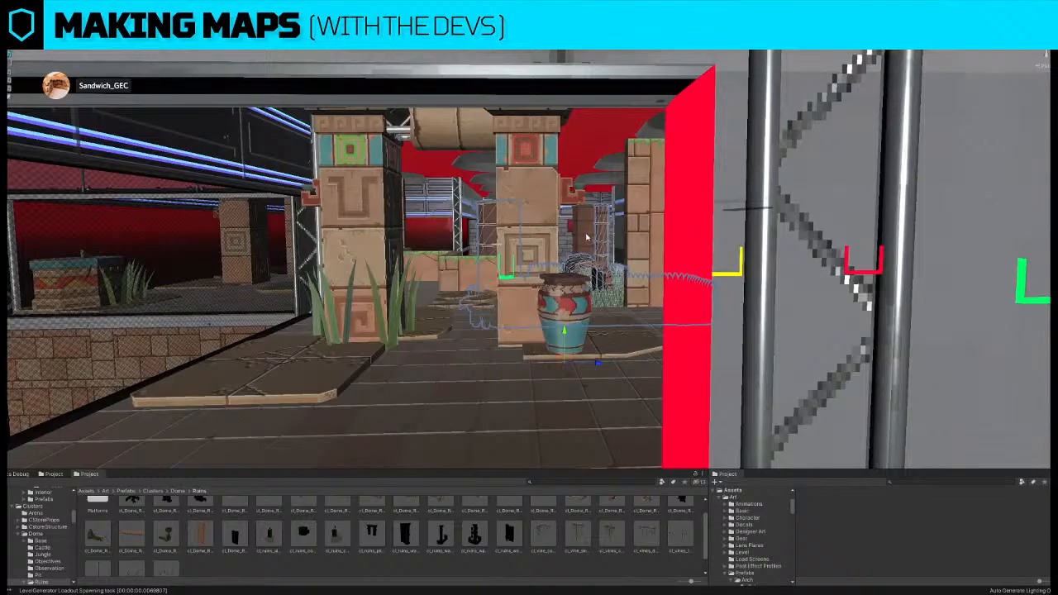
- Nudge the large jungle tree trunk that is in line with the ruins' red doorway
click(587, 237)
drag(619, 281, 615, 282)
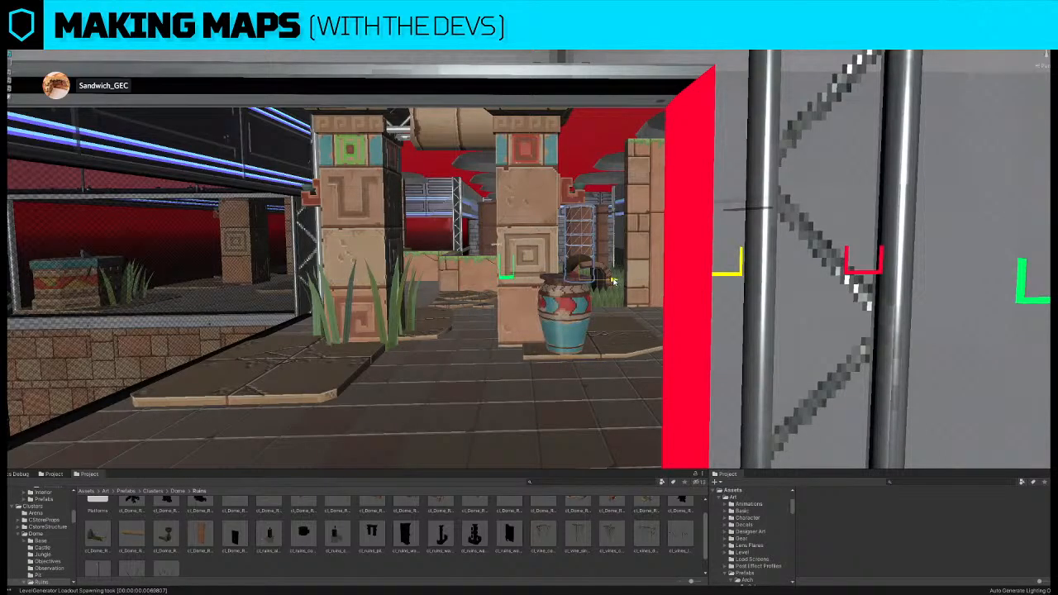
key(w)
right_drag(613, 282, 423, 261)
key(s)
key(a)
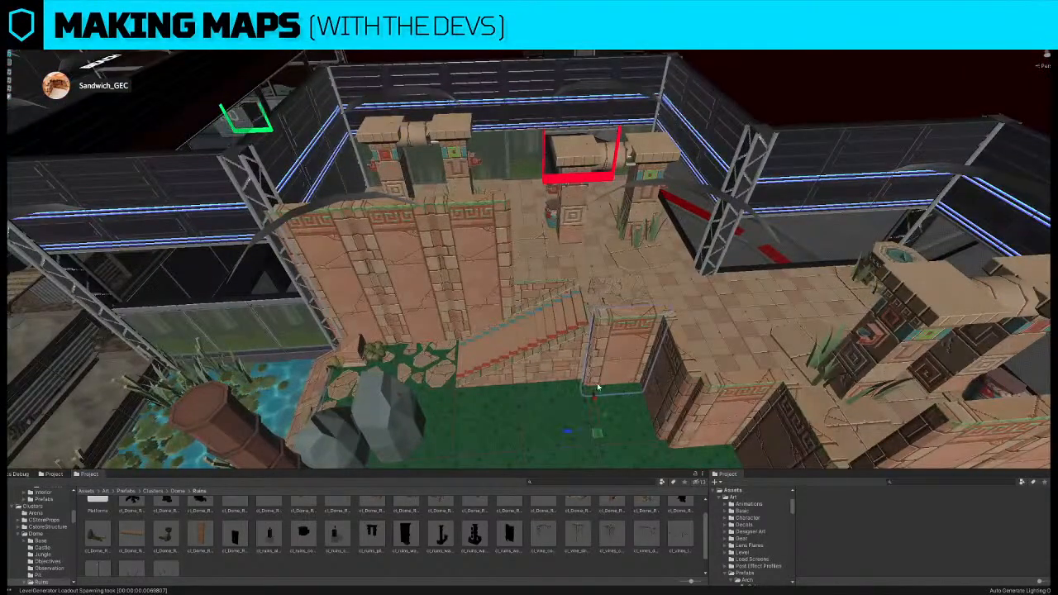
- Shift the ruins' corner wall section beside the stone ramp along the jungle border
drag(597, 440, 535, 393)
right_drag(538, 395, 600, 365)
- Move the ruins' double pillar gate with the painted jar to screen the view through the red doorway
click(620, 194)
mouse_move(567, 188)
right_down()
mouse_move(589, 222)
mouse_move(650, 229)
mouse_move(570, 210)
mouse_move(555, 189)
right_up()
click(567, 207)
drag(553, 189, 551, 377)
right_drag(552, 377, 590, 244)
click(611, 287)
right_drag(610, 288, 610, 288)
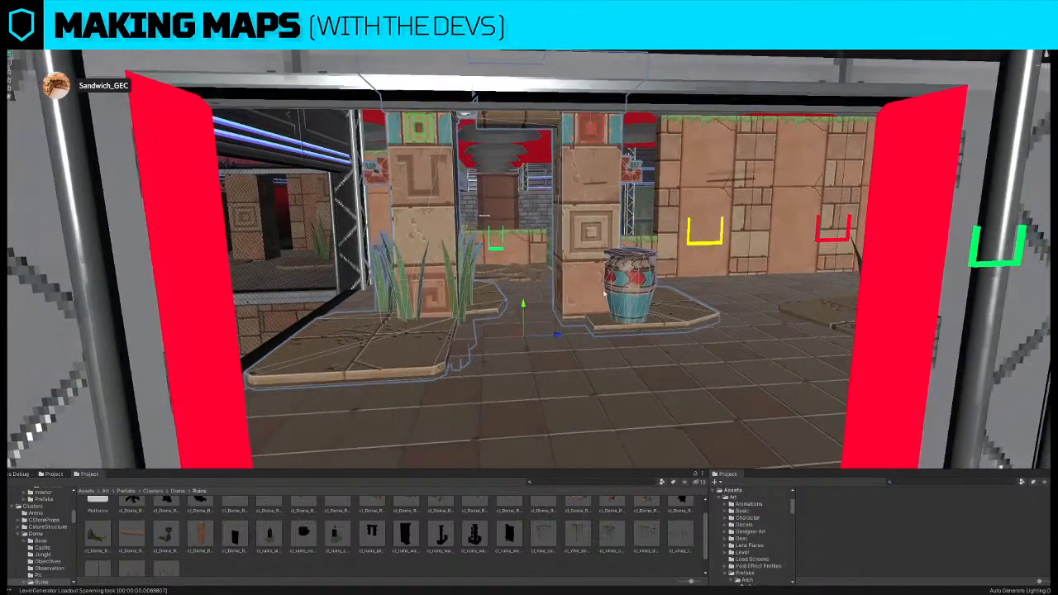
right_drag(570, 337, 574, 425)
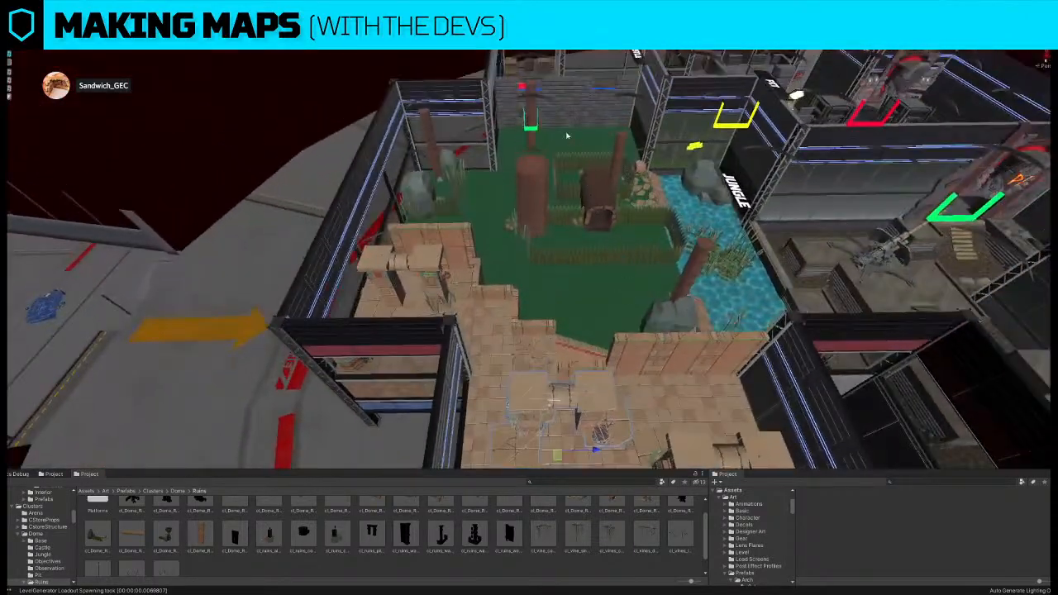
- Move the tree trunk beside the castle's green doorway toward the pit corner to block the castle window's view
click(530, 116)
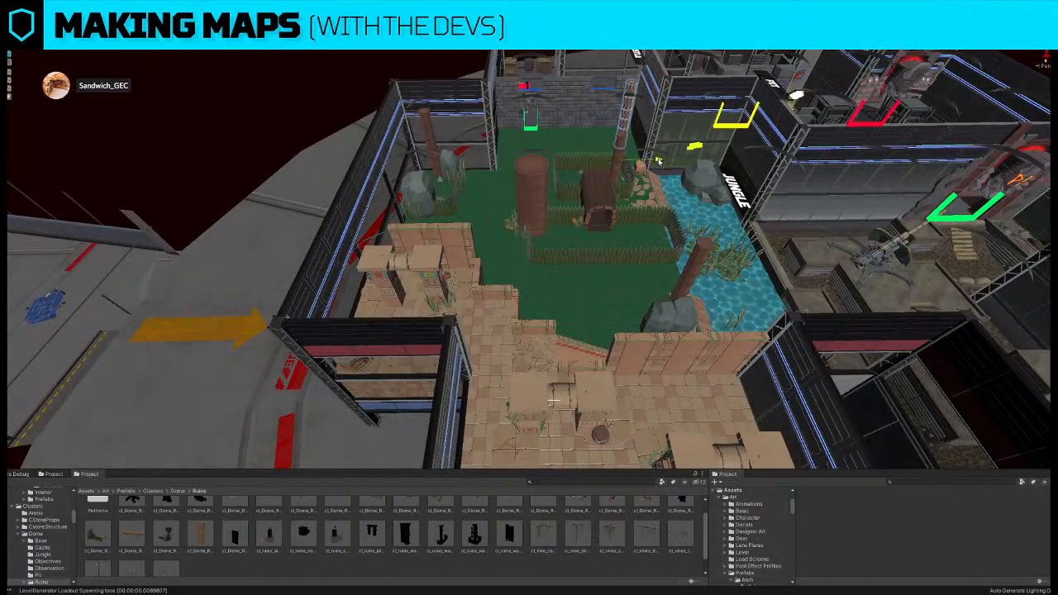
right_drag(658, 164, 672, 230)
drag(640, 373, 563, 370)
right_drag(563, 370, 548, 256)
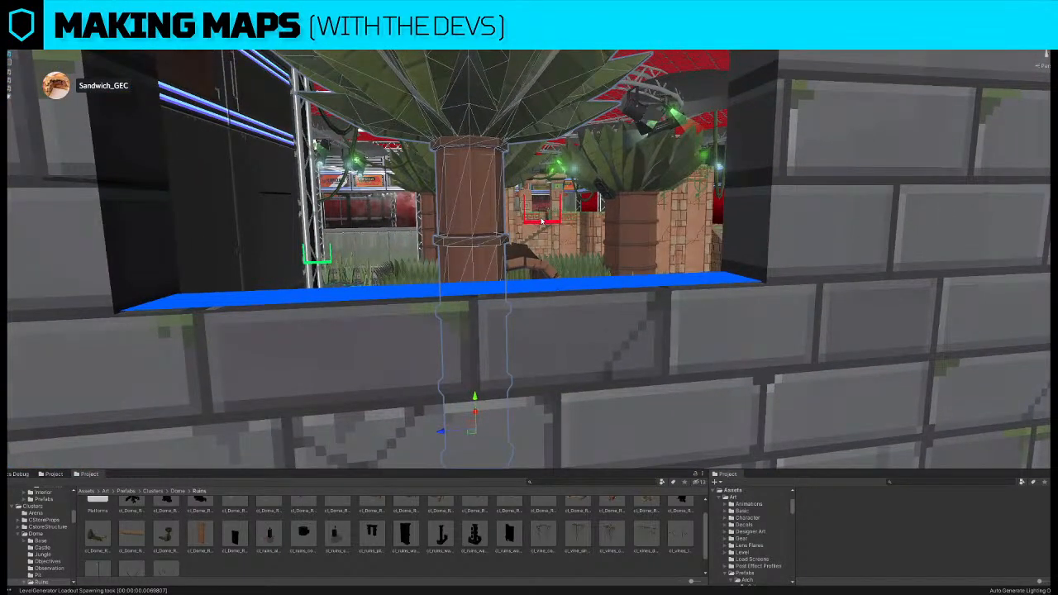
key(alt+h)
- Select the bomb objective beside the jungle's large tree trunk and rotate it
right_drag(557, 206, 324, 361)
click(505, 360)
right_drag(504, 360, 490, 351)
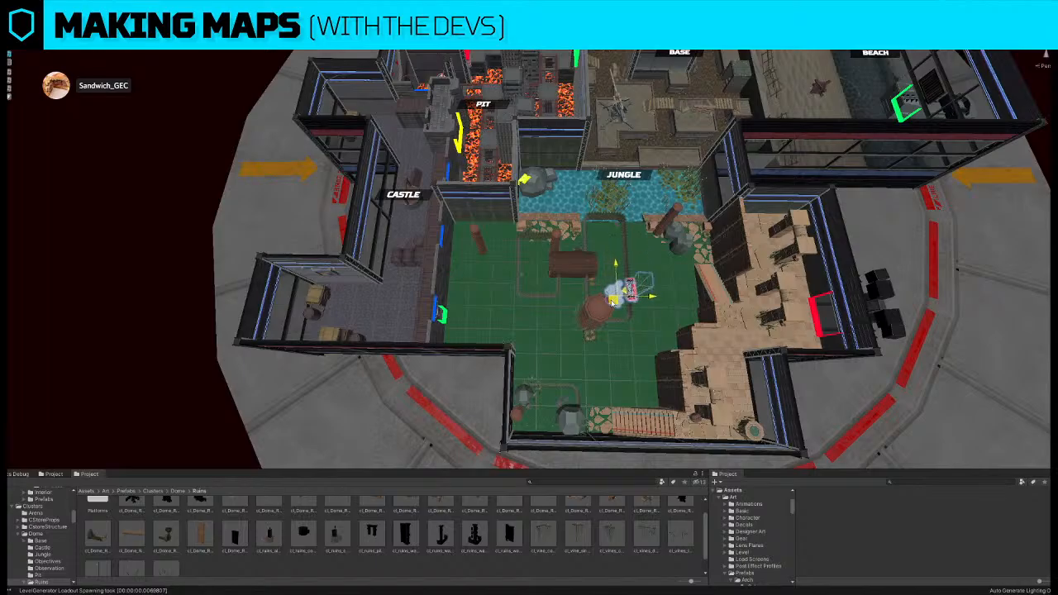
right_drag(612, 301, 544, 377)
key(e)
drag(543, 392, 555, 446)
right_drag(555, 447, 552, 445)
- Move the bomb objective close against the base of the jungle's large tree trunk
key(w)
drag(490, 328, 601, 364)
right_drag(601, 364, 536, 335)
drag(535, 335, 584, 318)
right_drag(583, 318, 620, 302)
key(w)
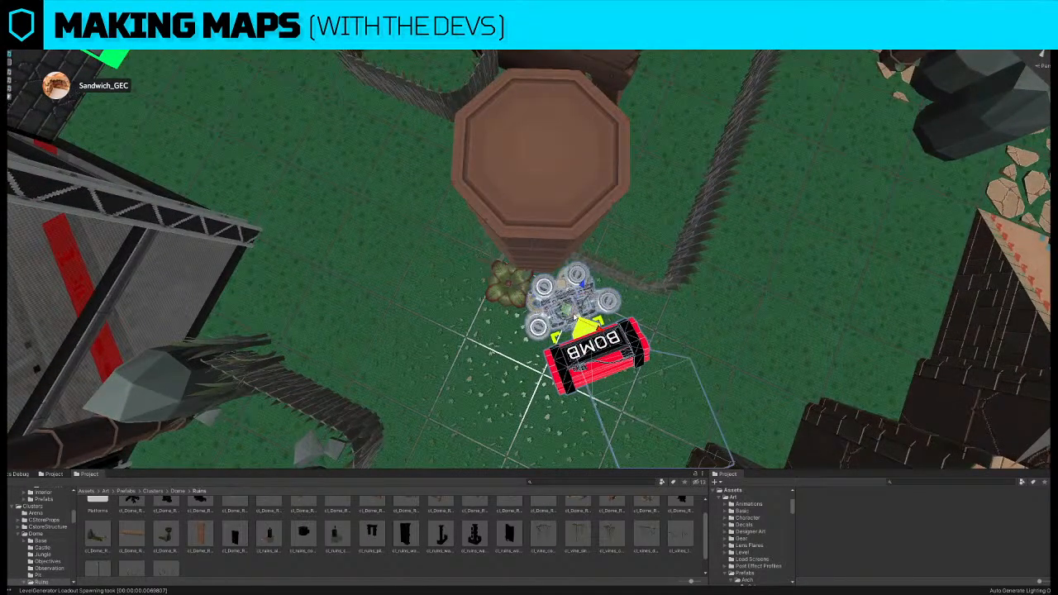
drag(559, 288, 558, 282)
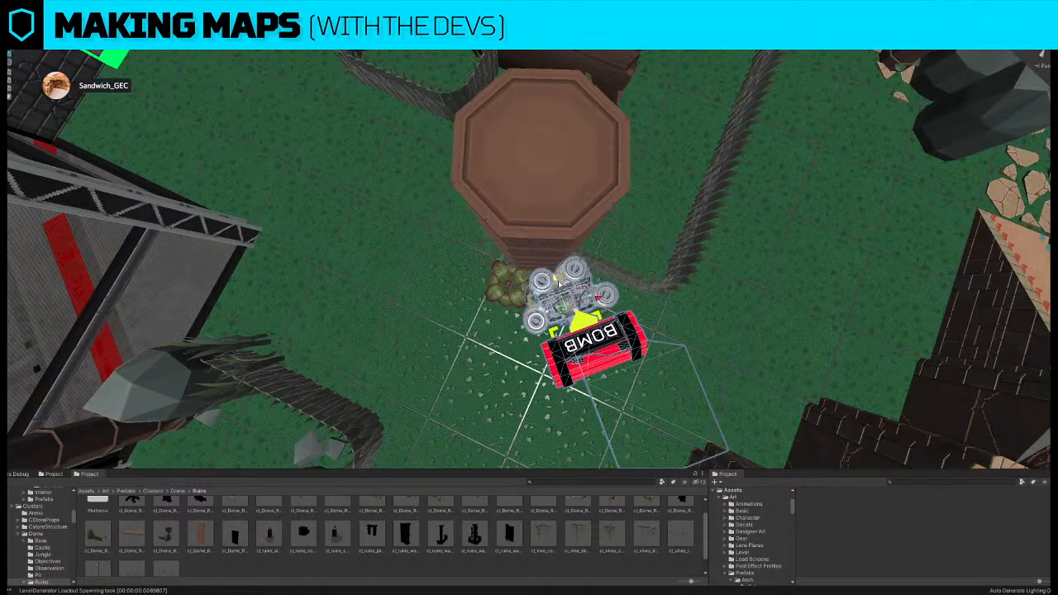
- Move the PIT label to the middle of the pit area
scroll(559, 282, down, 8)
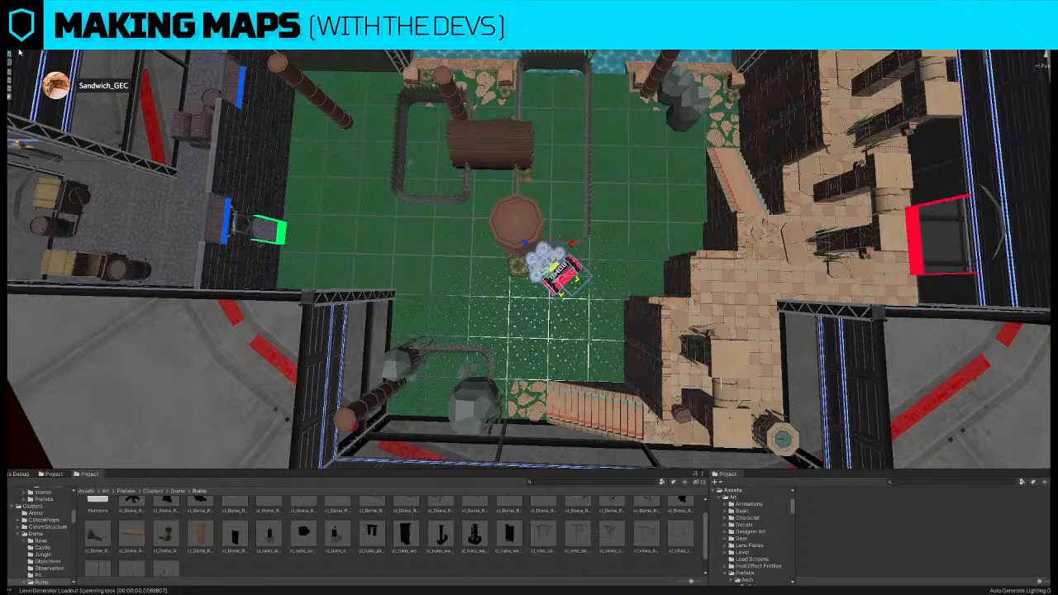
scroll(168, 74, down, 10)
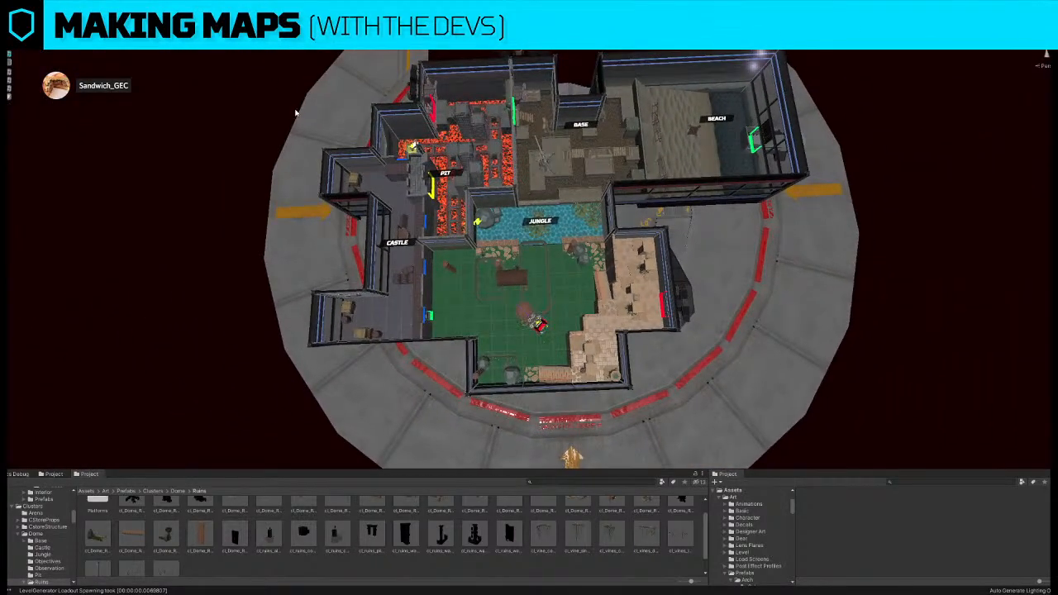
scroll(314, 122, up, 3)
middle_drag(313, 122, 316, 152)
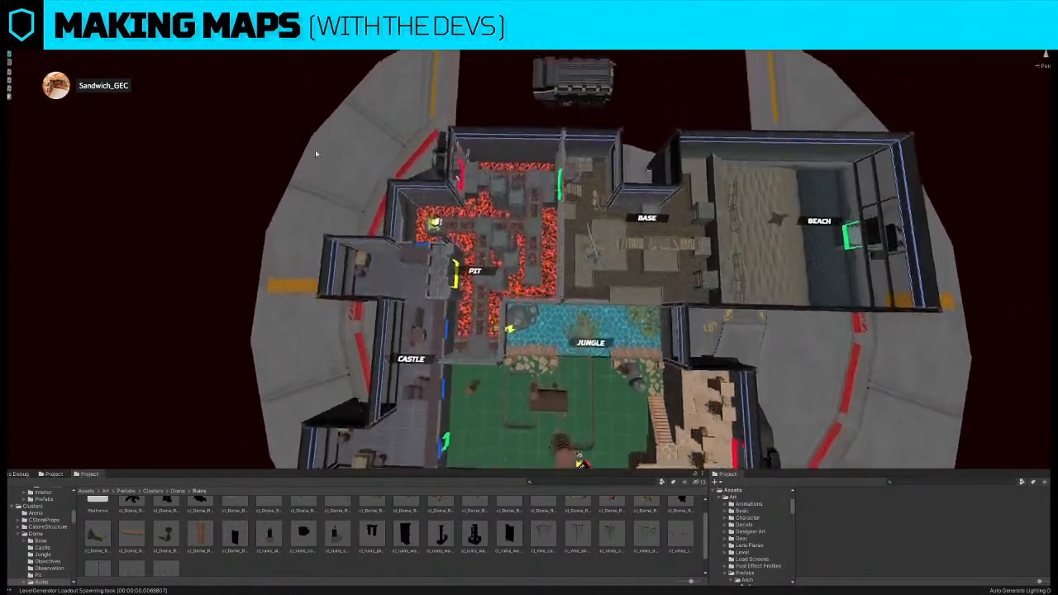
click(476, 272)
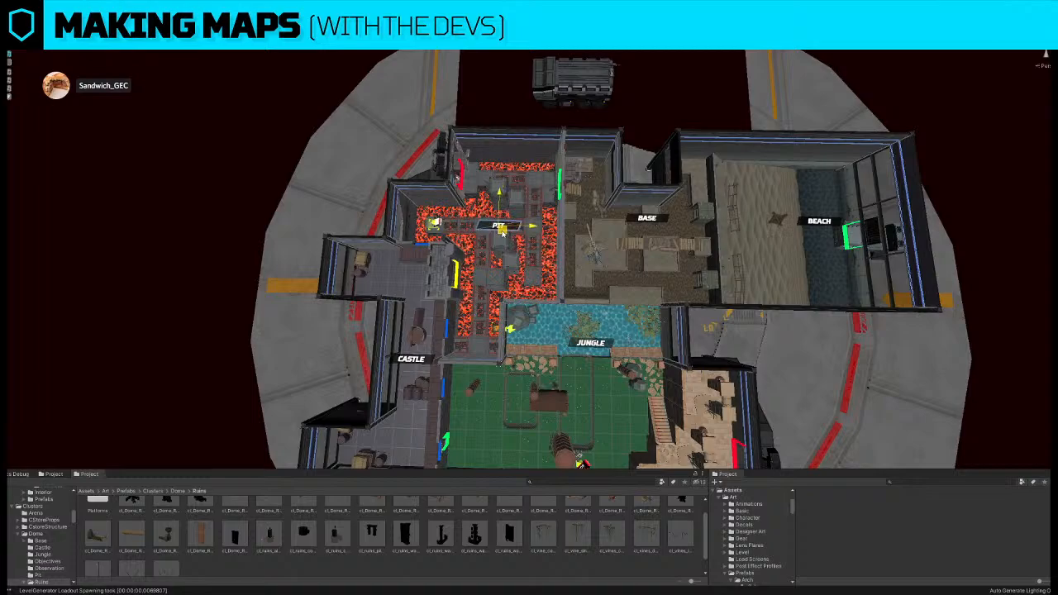
- Try repositioning and rotating the wooden prop in the castle corridor
middle_drag(413, 414, 486, 313)
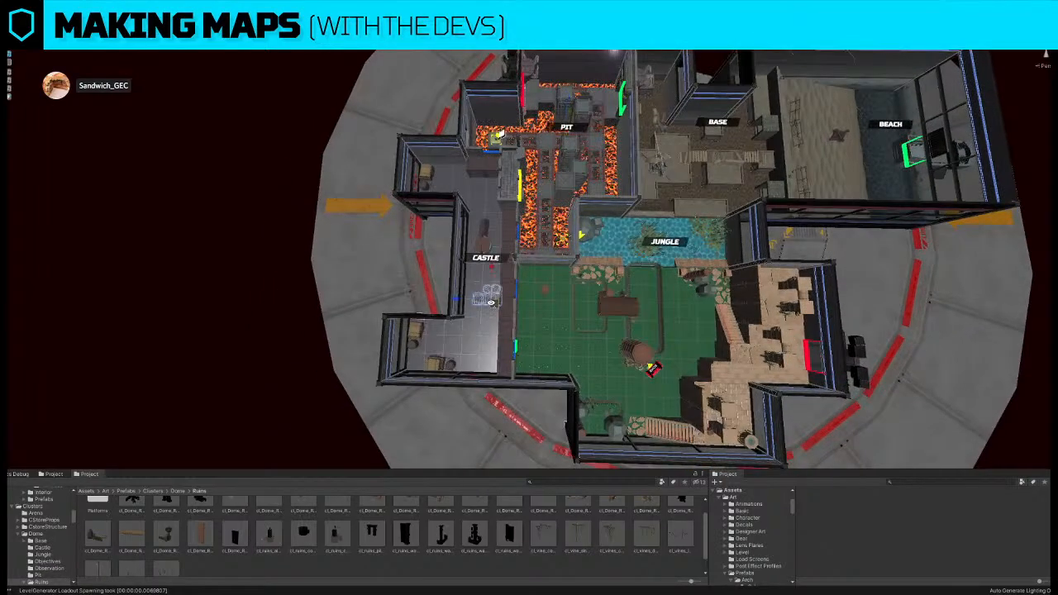
scroll(492, 306, up, 2)
scroll(513, 312, up, 3)
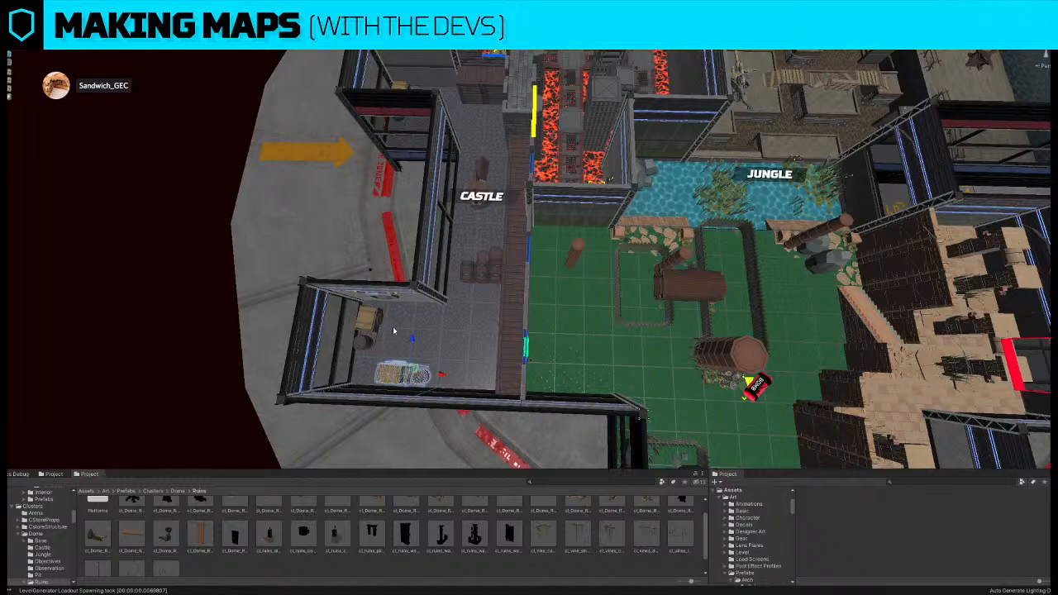
right_drag(409, 331, 381, 313)
middle_drag(378, 312, 437, 294)
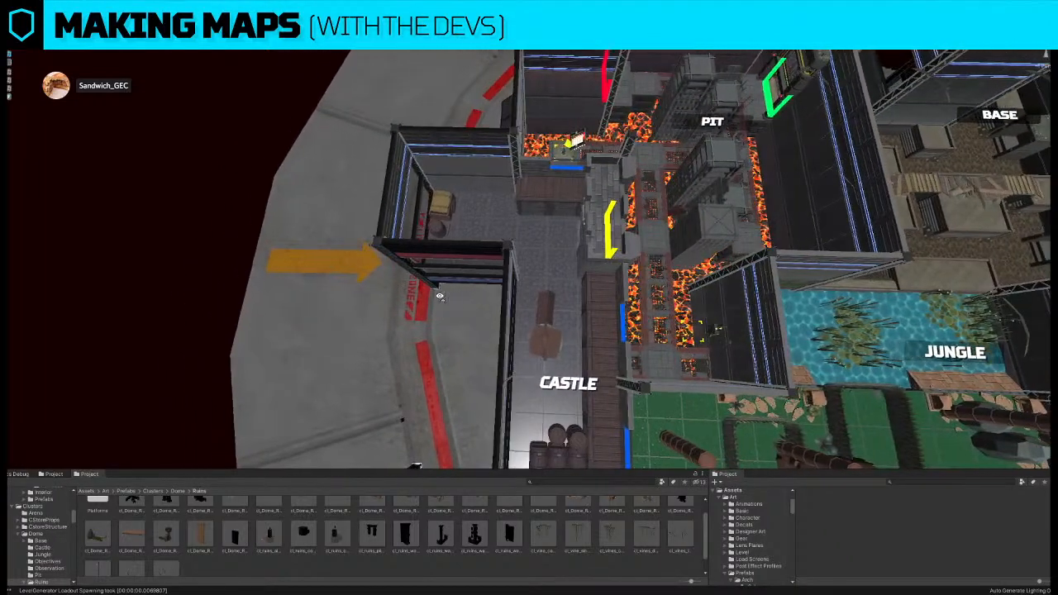
click(546, 347)
key(w)
drag(542, 347, 481, 255)
right_drag(482, 255, 527, 300)
drag(518, 275, 497, 295)
key(e)
- Delete the wooden prop from the castle corridor
scroll(535, 293, down, 2)
click(468, 246)
middle_drag(553, 421, 518, 265)
key(w)
key(Delete)
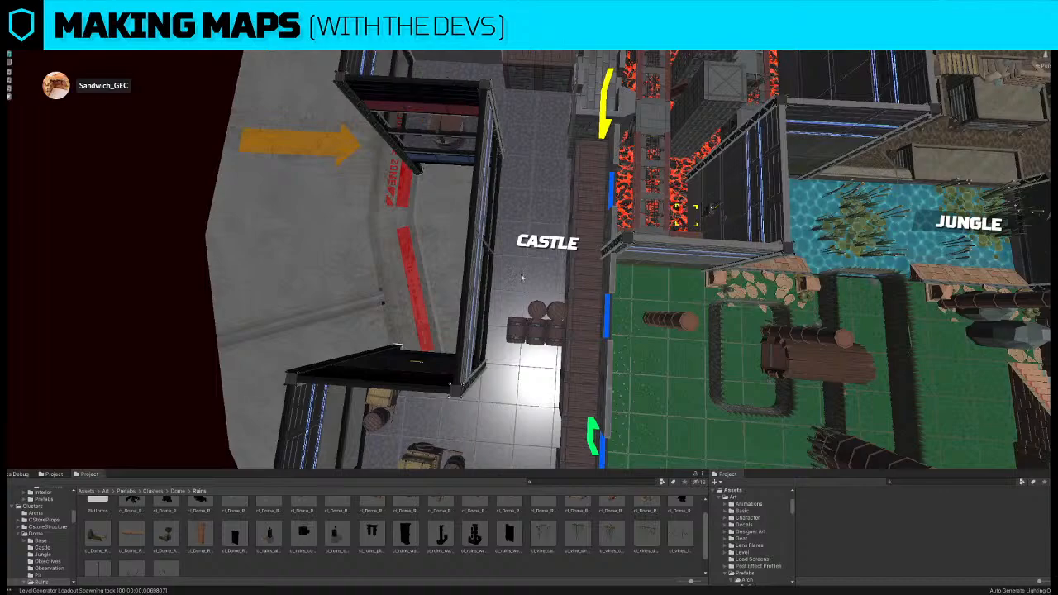
- Move the castle's barrel stack farther up the corridor and rotate it
click(544, 326)
drag(543, 300, 535, 213)
scroll(519, 242, down, 3)
key(e)
drag(525, 272, 629, 301)
- Position the rotated barrel stack beside the wooden walkway near the CASTLE label
key(w)
drag(509, 246, 518, 134)
key(f)
key(w)
right_drag(518, 133, 517, 137)
drag(479, 261, 490, 261)
right_drag(490, 261, 513, 355)
key(w)
key(s)
key(w)
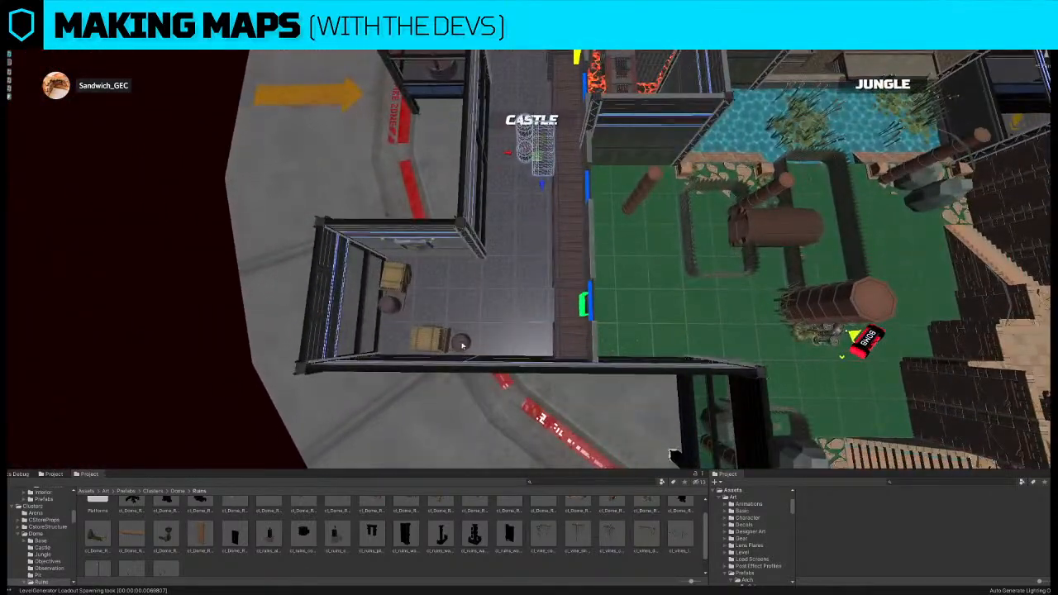
- Duplicate the crate and barrel cluster along the castle's outer wall toward the walkway and delete the original
key(ctrl+d)
drag(473, 341, 534, 341)
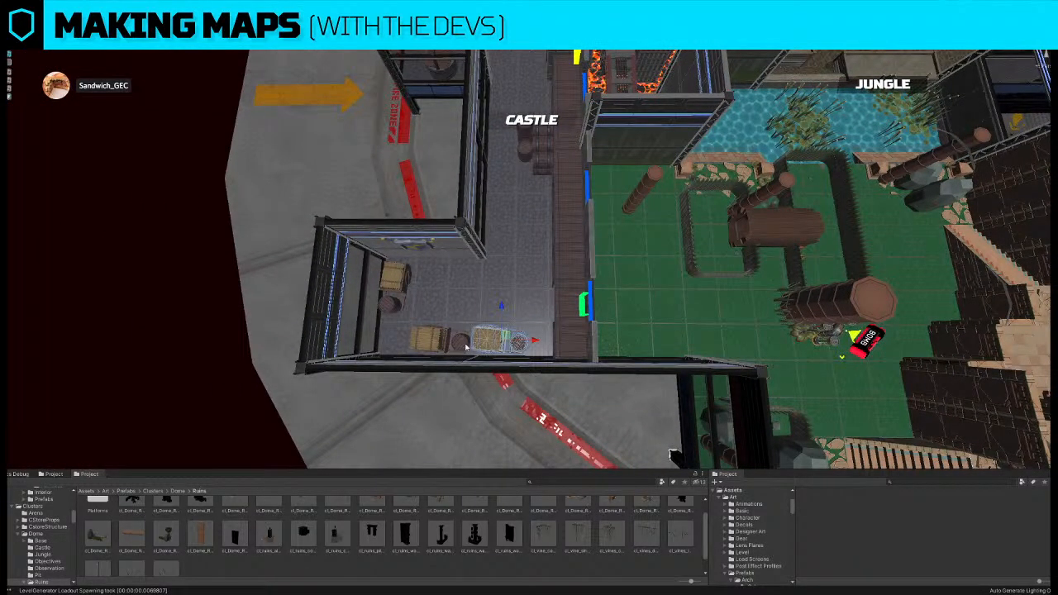
click(464, 346)
key(Delete)
- Search the project for "castle" and replace the crate cluster near the walkway with a wooden ramp platform
click(491, 346)
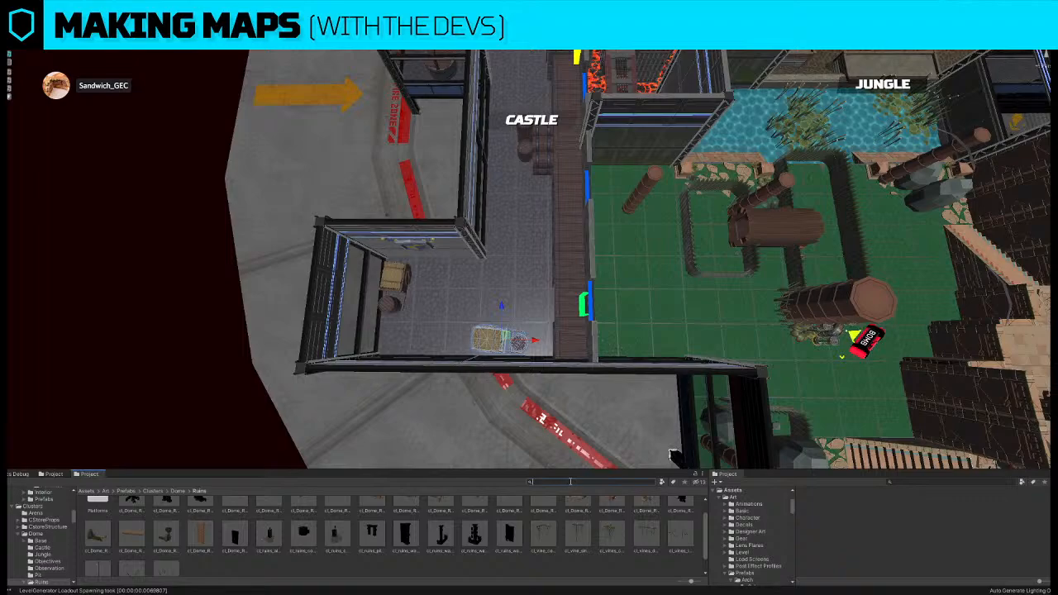
click(570, 482)
text(ca)
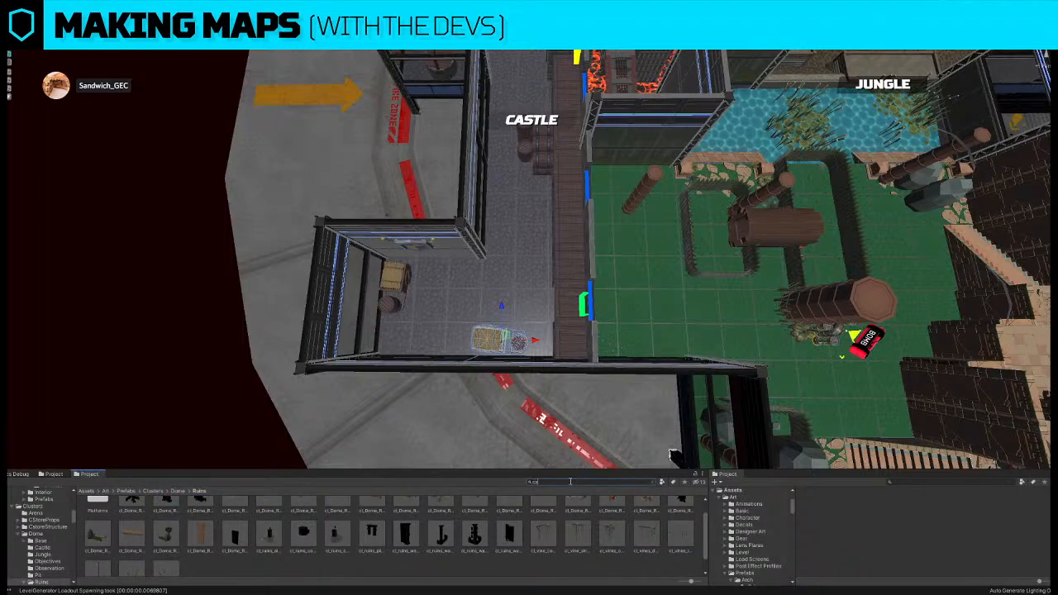
text(tle)
click(421, 328)
scroll(405, 507, up, 1)
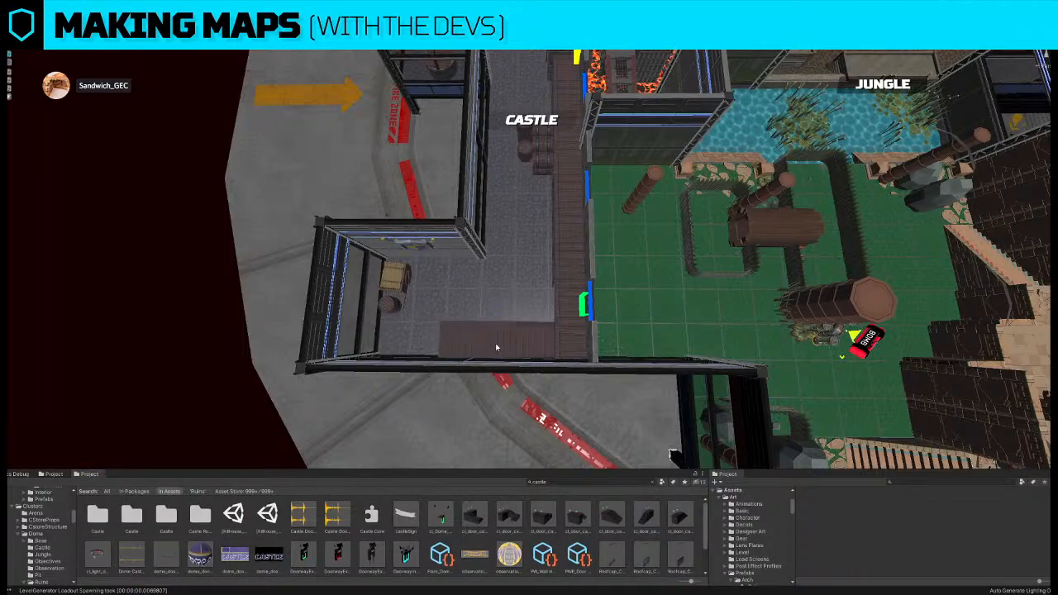
- Rotate the wooden platform so its ramp leads into the castle room and align its deck with the walkway
click(496, 343)
key(e)
drag(500, 377, 733, 380)
click(9, 59)
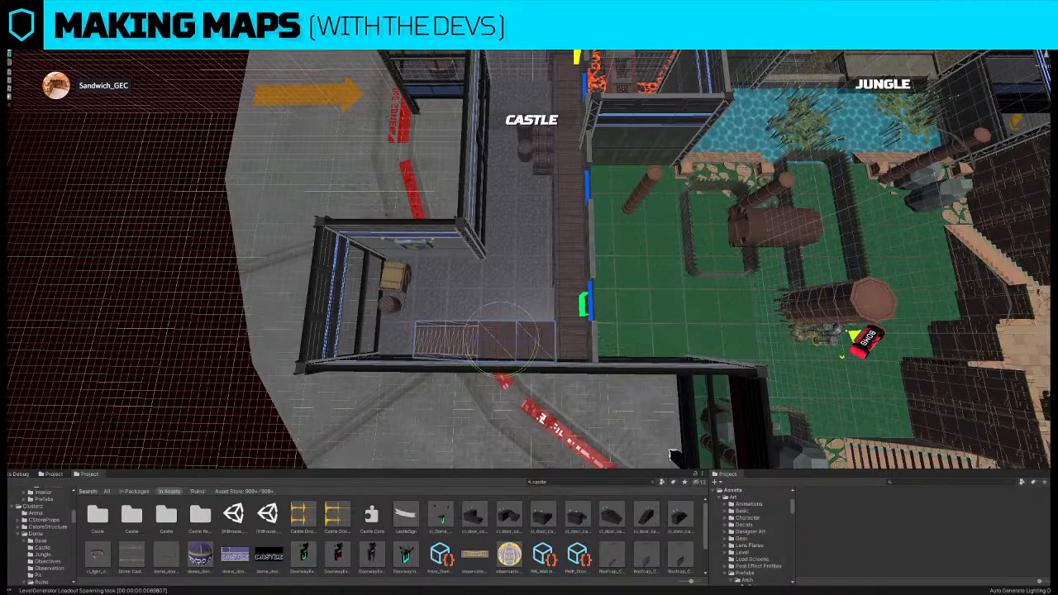
click(10, 61)
key(w)
drag(507, 338, 511, 338)
right_drag(539, 327, 560, 236)
key(w)
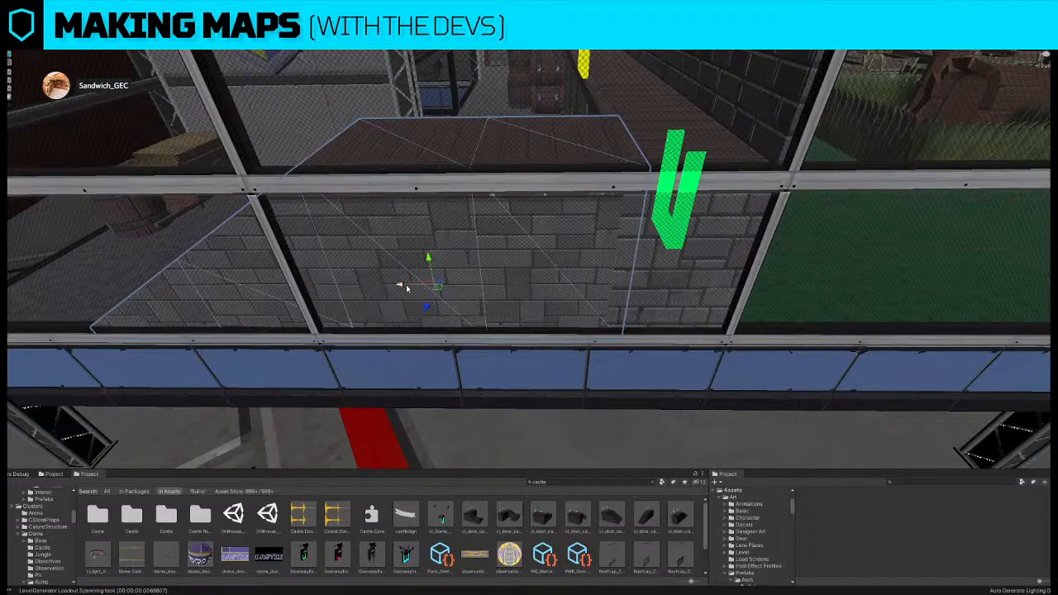
drag(406, 289, 392, 287)
- Move the pillar gate cluster within the ruins' corner section beside the jungle
right_drag(535, 221, 511, 312)
key(a)
key(d)
key(s)
key(w)
right_drag(516, 359, 591, 330)
key(w)
key(s)
key(w)
click(567, 308)
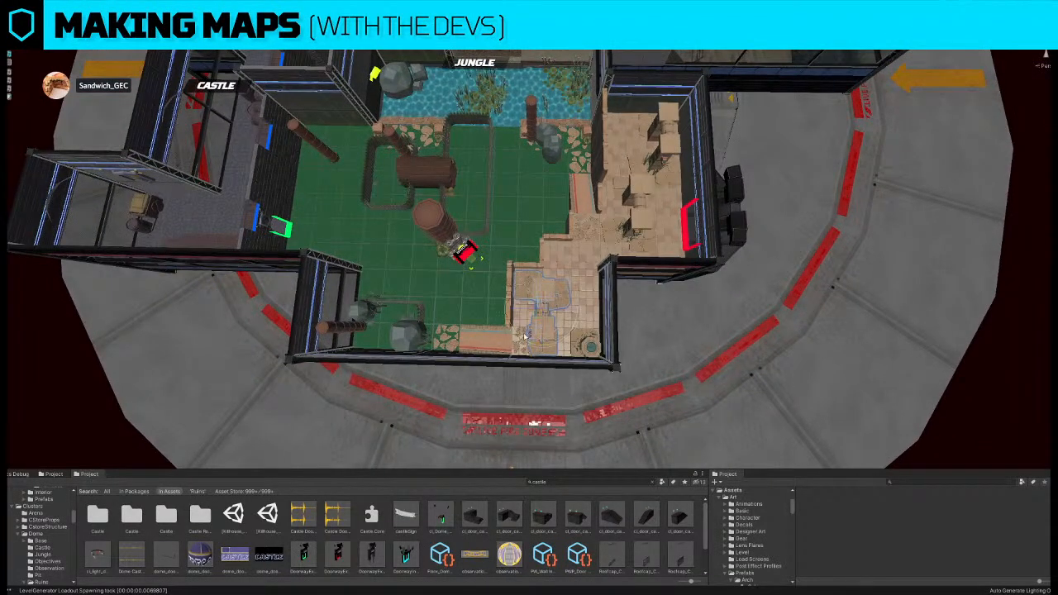
drag(540, 315, 555, 303)
- Delete the extra pillar cluster from the ruins and reposition the remaining gate in the room with the red doorway
right_drag(556, 301, 588, 241)
key(w)
click(568, 299)
key(s)
key(Delete)
click(596, 237)
drag(594, 239, 554, 262)
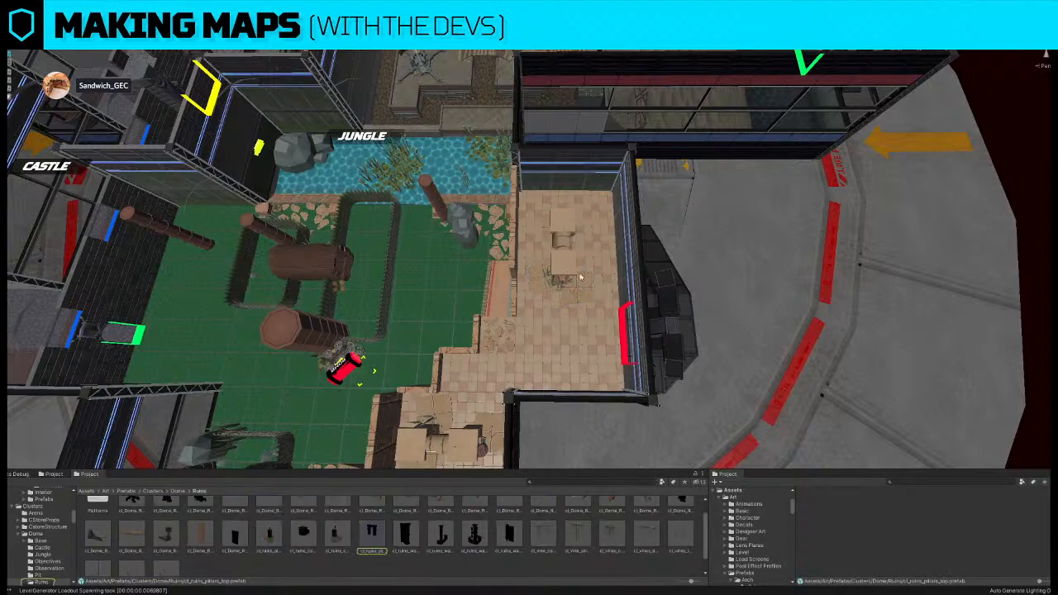
- Replace the pillar gate in the ruins' red-doorway room with the stone platform cluster flanked by reeds
click(566, 277)
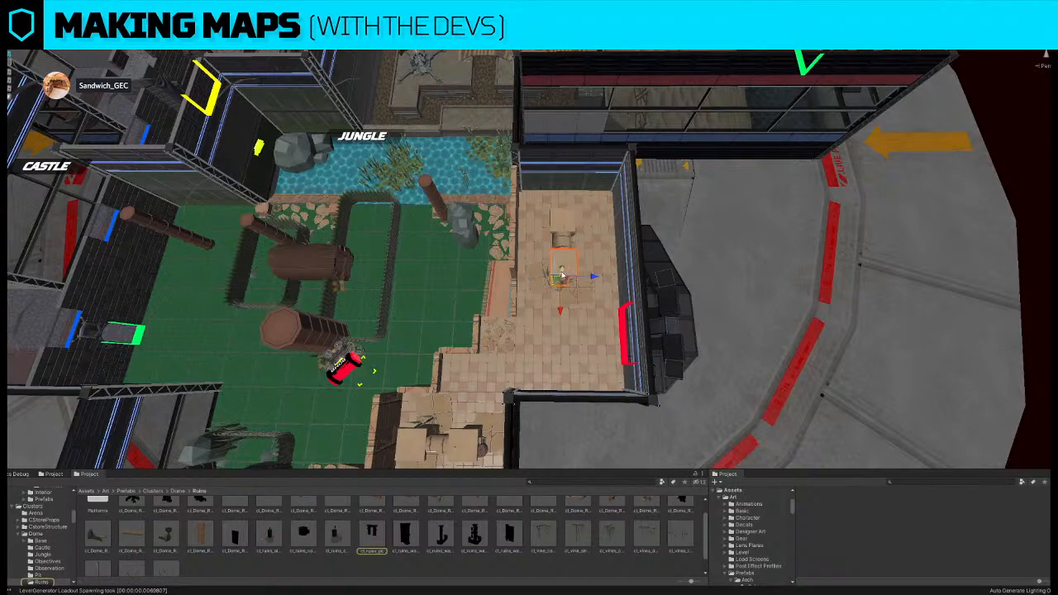
click(576, 253)
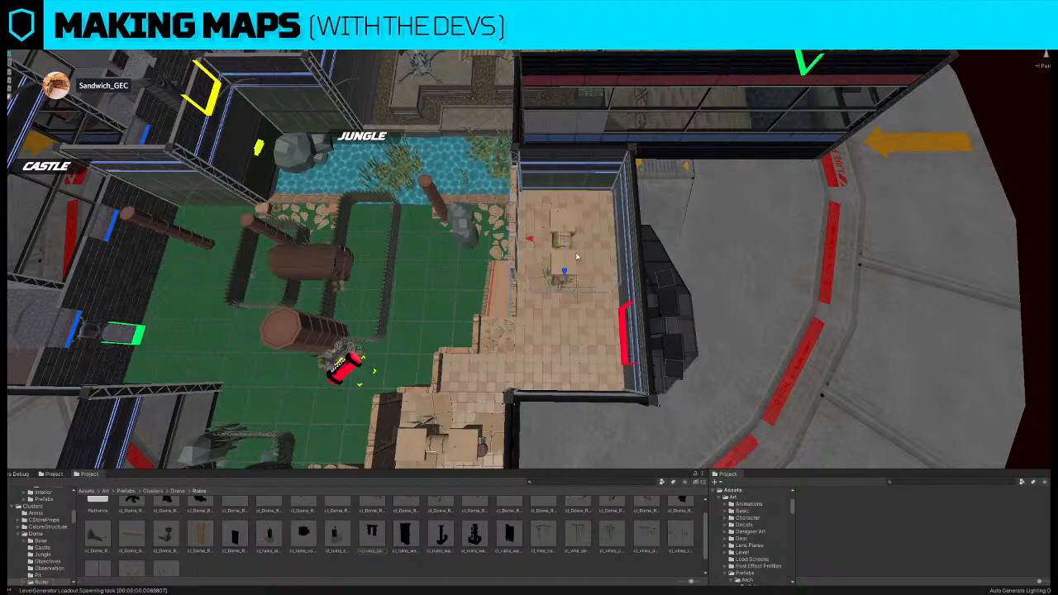
click(847, 241)
click(562, 277)
right_drag(563, 282, 510, 440)
right_drag(494, 382, 565, 339)
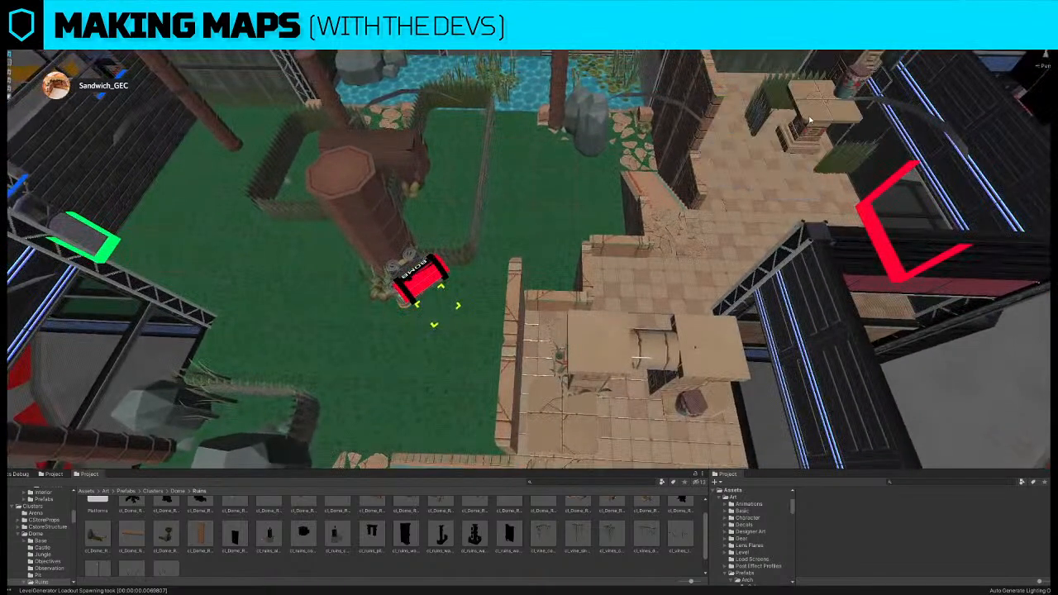
- Move the reed-flanked stone platform cluster from the ruins room to the jungle's edge beside the ruins
click(809, 145)
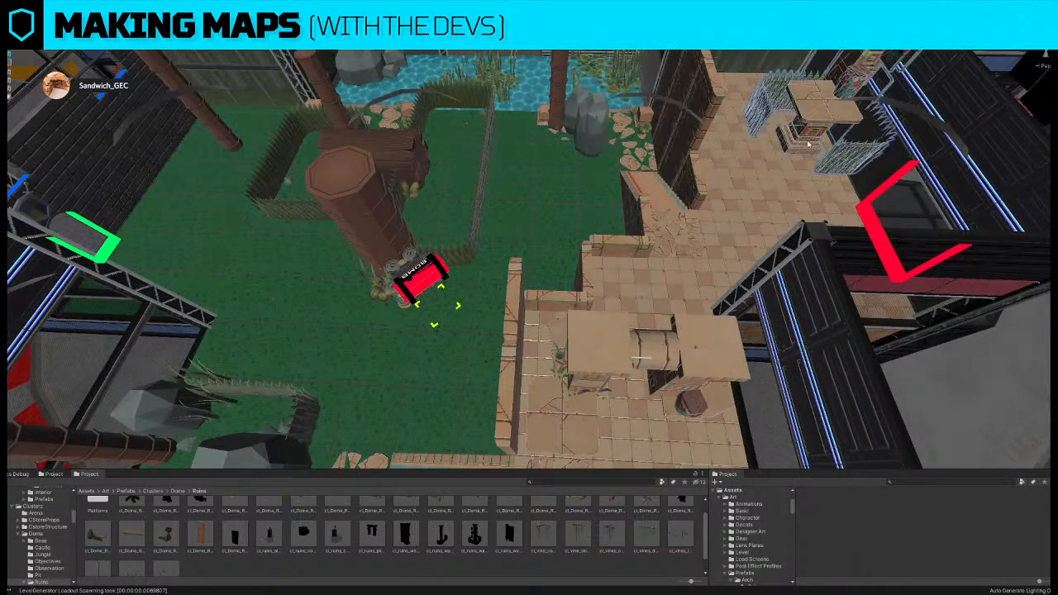
drag(860, 65, 492, 239)
alt+drag(577, 250, 391, 178)
drag(564, 110, 421, 265)
key(w)
drag(513, 212, 563, 260)
- Reposition the ruins' stone platform clusters within the room with the red doorway
right_drag(659, 255, 600, 270)
click(576, 312)
right_drag(577, 312, 599, 356)
drag(524, 392, 548, 411)
- Place the round stone well prefab from the Ruins folder in front of the red doorway, replacing the platform cluster
scroll(497, 538, up, 1)
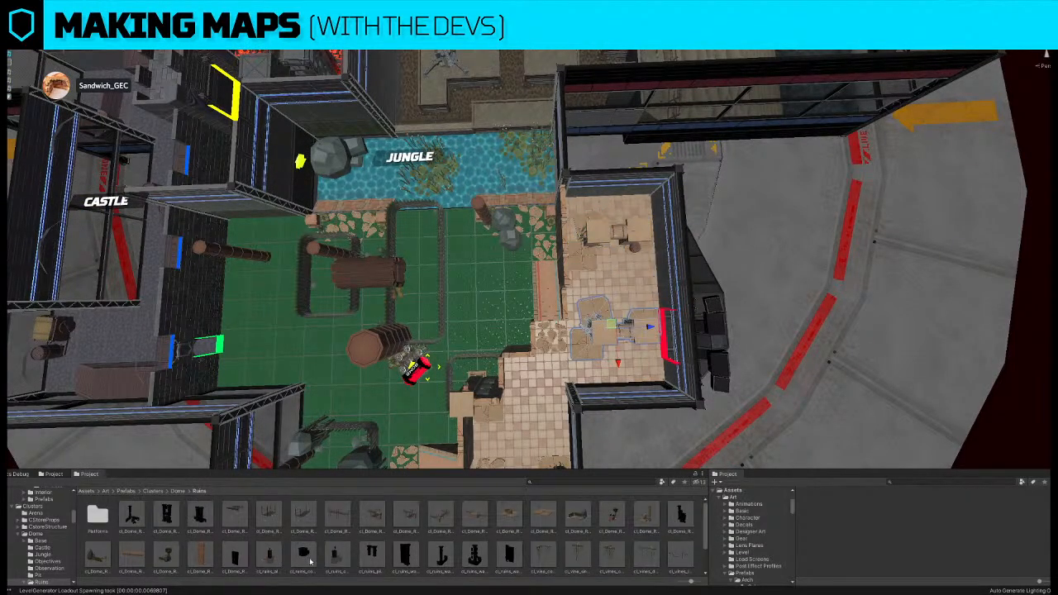
drag(312, 561, 384, 295)
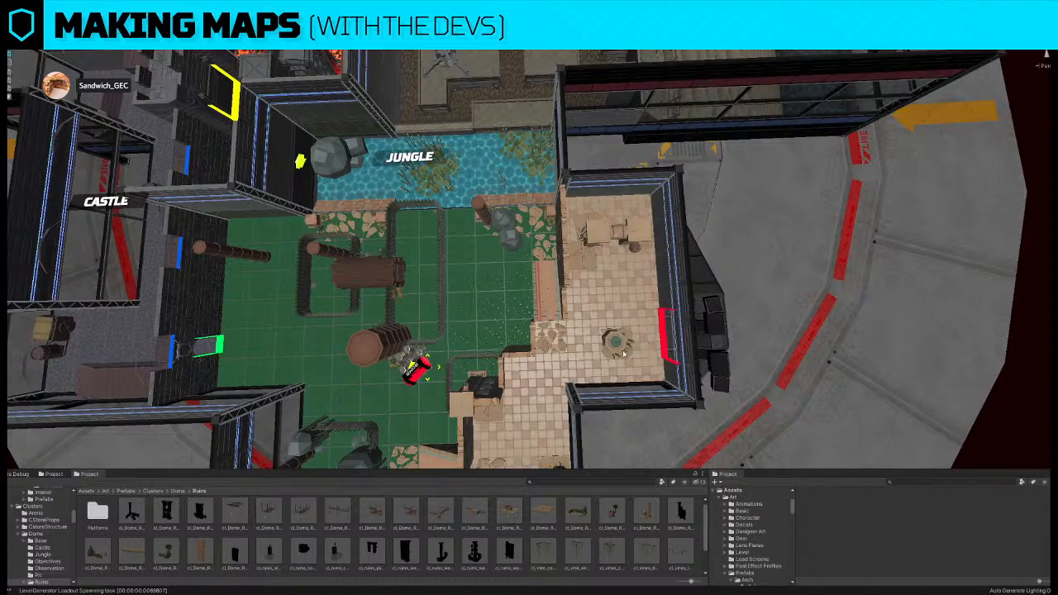
- Move the round stone well into the corner of the ruins room beside the red doorway
key(f)
key(w)
drag(559, 341, 628, 390)
right_drag(626, 387, 738, 311)
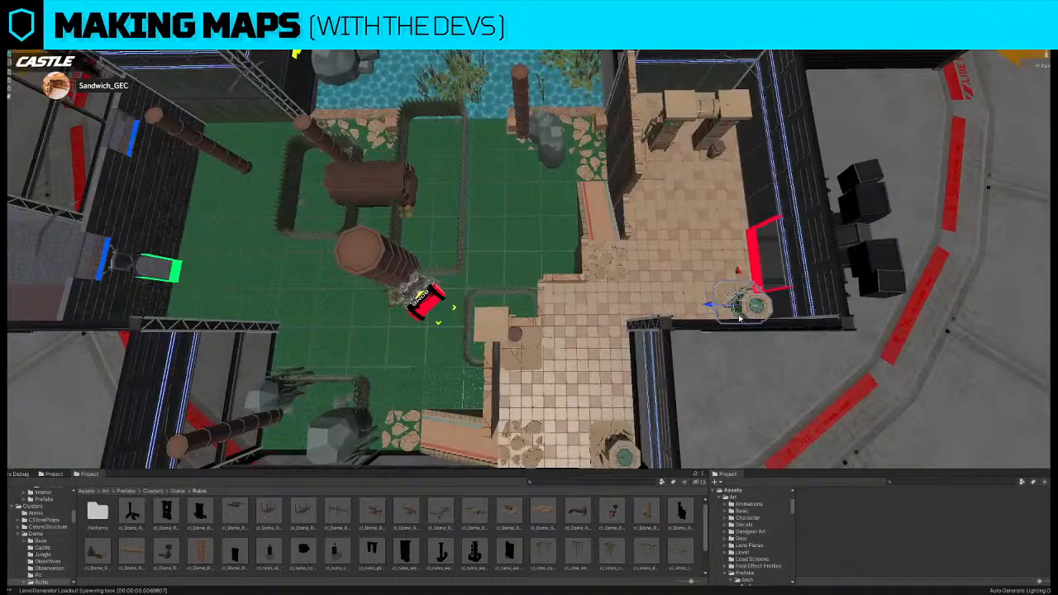
- Place the octagonal stone pillar and urn cluster on the ruins ledge near the jungle and rotate it to fit
key(ctrl+d)
drag(737, 310, 555, 322)
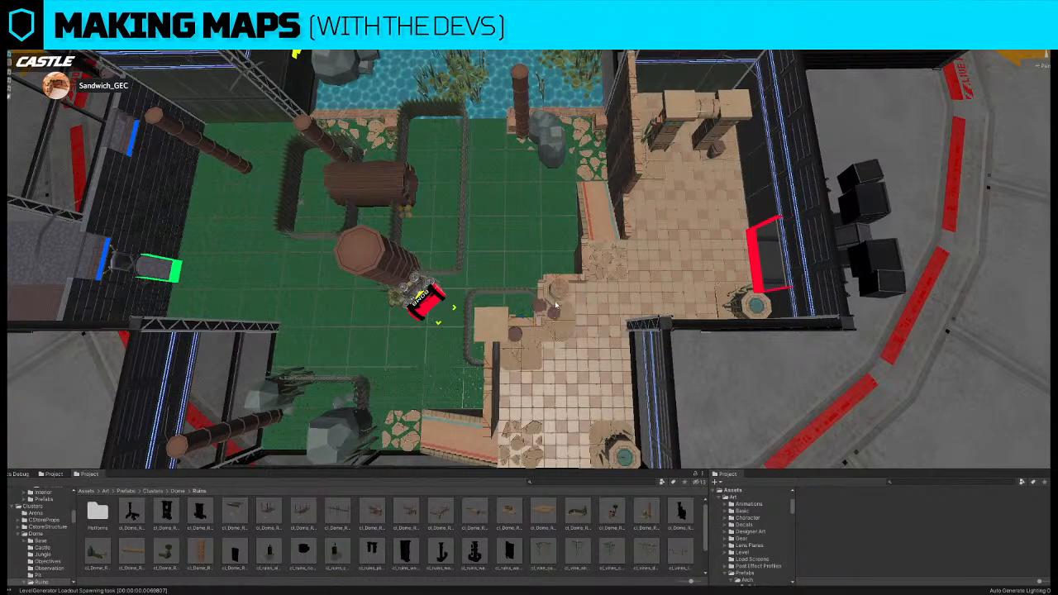
mouse_move(556, 299)
mouse_down()
mouse_move(634, 263)
mouse_move(583, 314)
mouse_move(562, 318)
mouse_move(571, 313)
mouse_up()
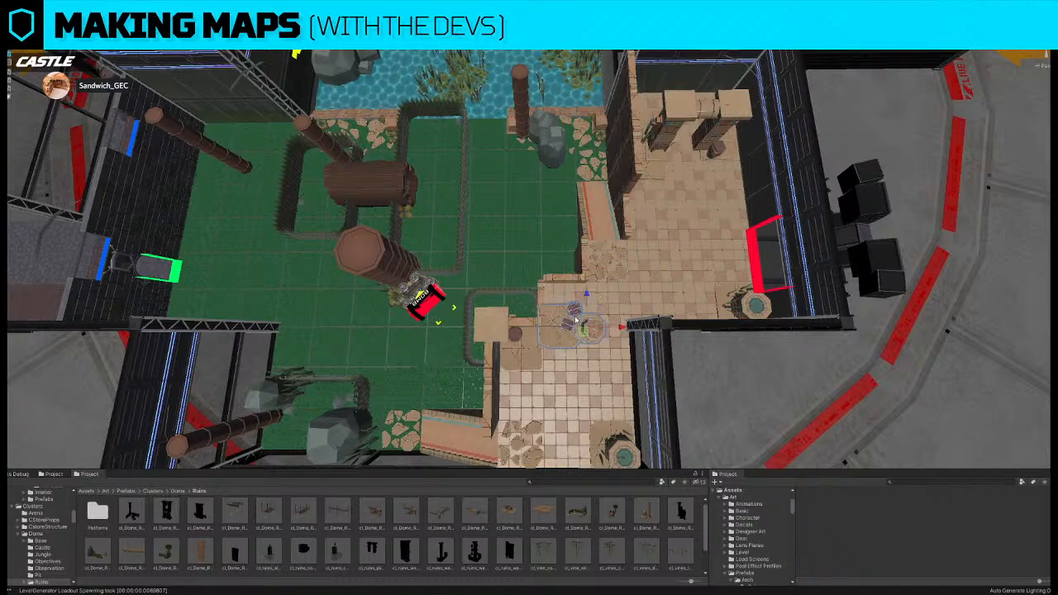
drag(570, 358, 460, 349)
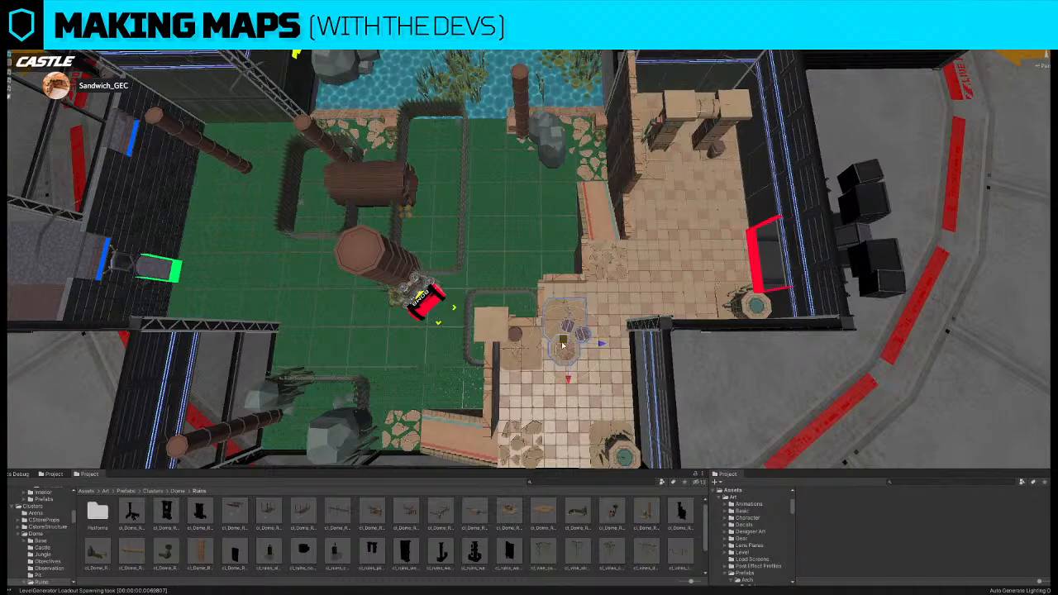
alt+drag(603, 348, 551, 325)
- Try moving the bomb objective to the castle side of the large round tree stump and turning it
key(f)
scroll(549, 273, down, 5)
scroll(551, 325, down, 3)
right_drag(578, 269, 563, 311)
key(a)
key(w)
key(d)
key(a)
key(s)
click(546, 321)
scroll(550, 327, up, 6)
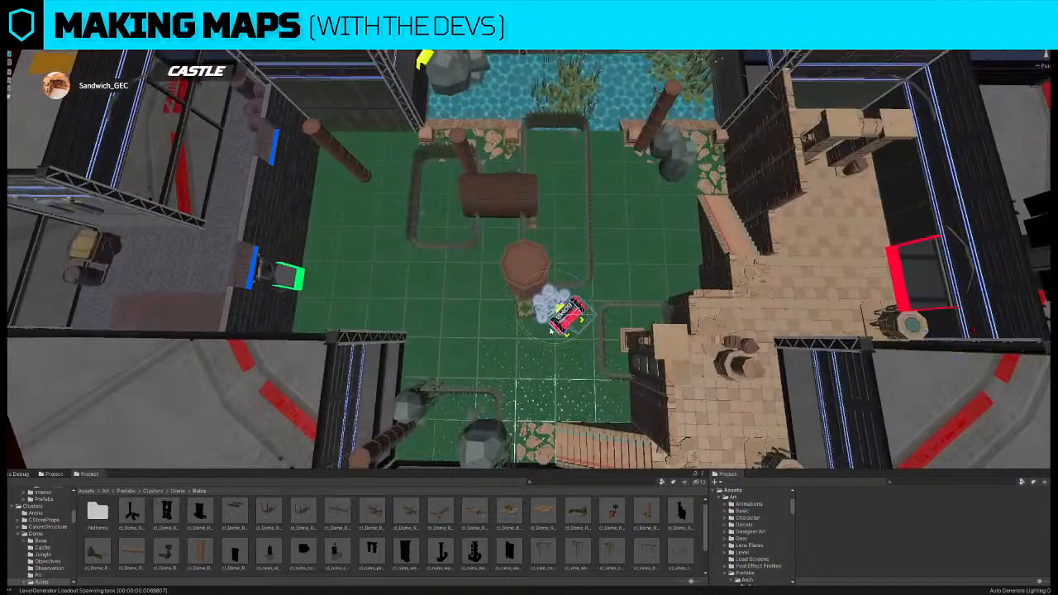
drag(551, 317, 485, 329)
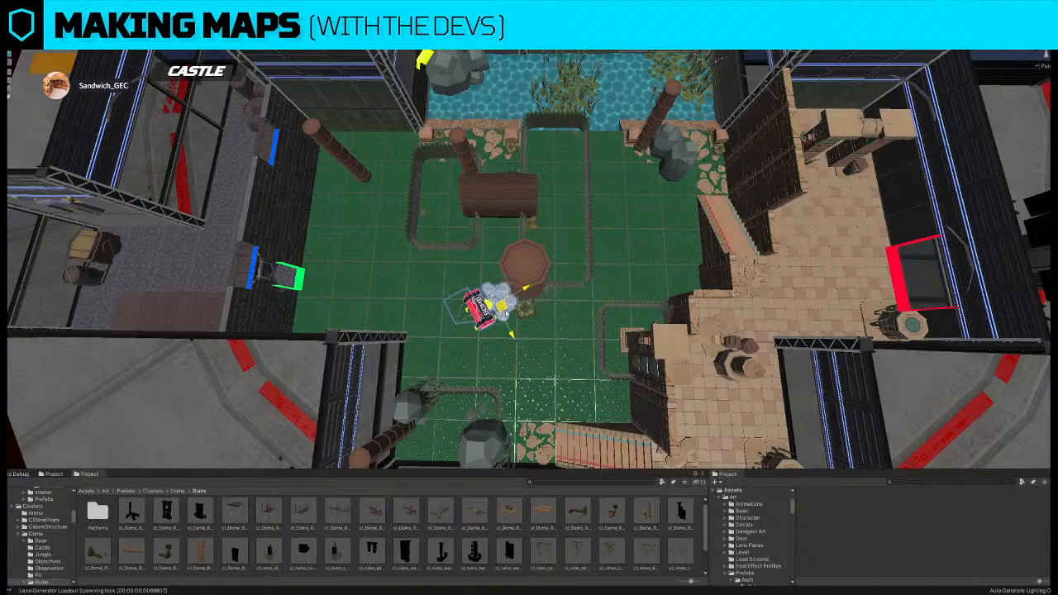
right_drag(505, 308, 508, 314)
key(a)
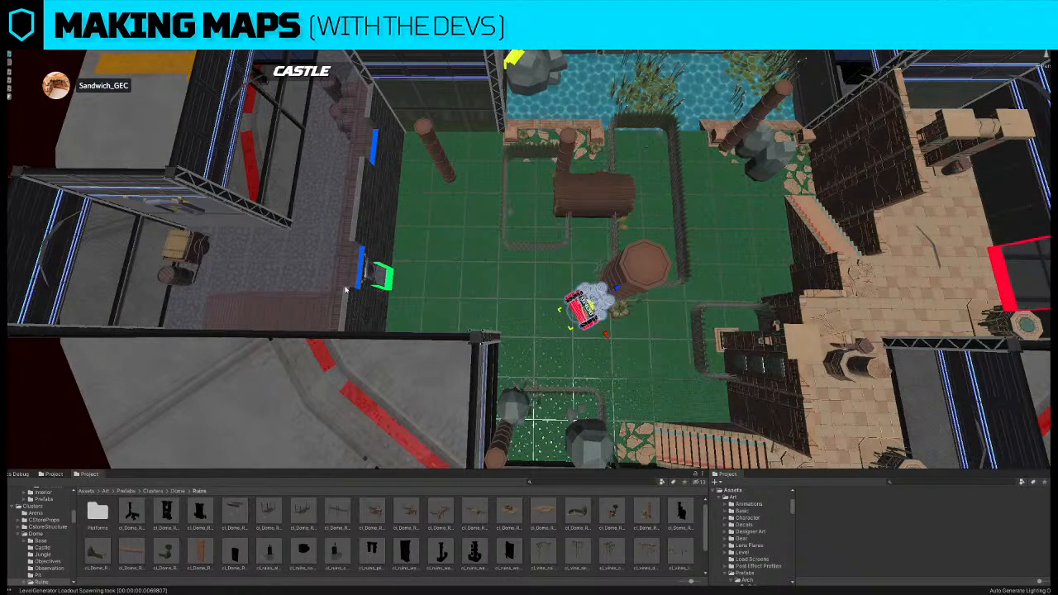
scroll(347, 279, down, 7)
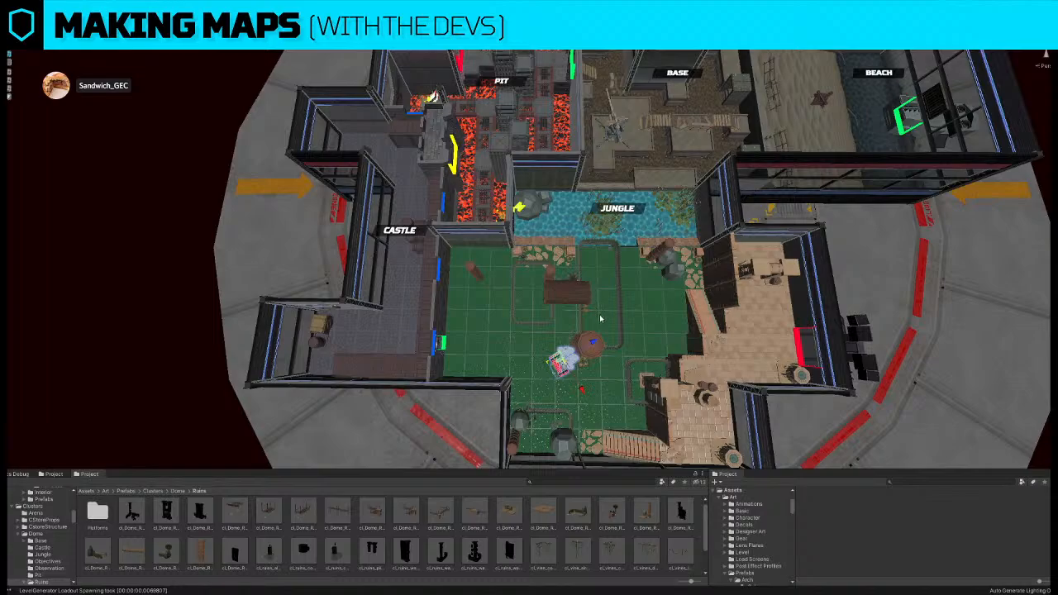
- Select and inspect the low wall sections along the ruins ledge overlooking the jungle
key(d)
right_drag(601, 332, 399, 251)
key(w)
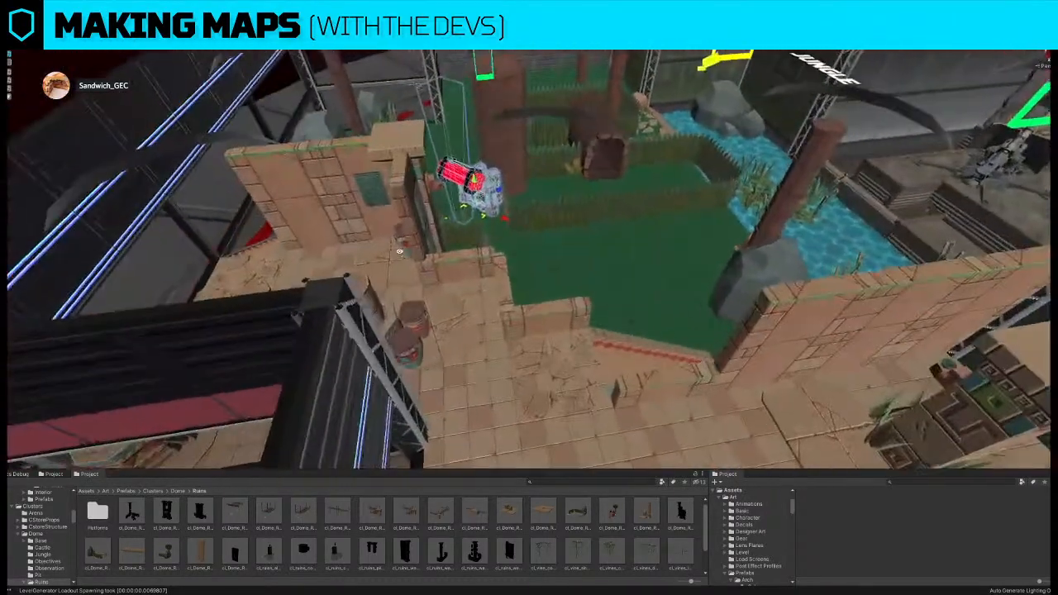
click(465, 264)
key(w)
right_drag(465, 265, 399, 296)
key(s)
right_drag(650, 299, 671, 290)
key(w)
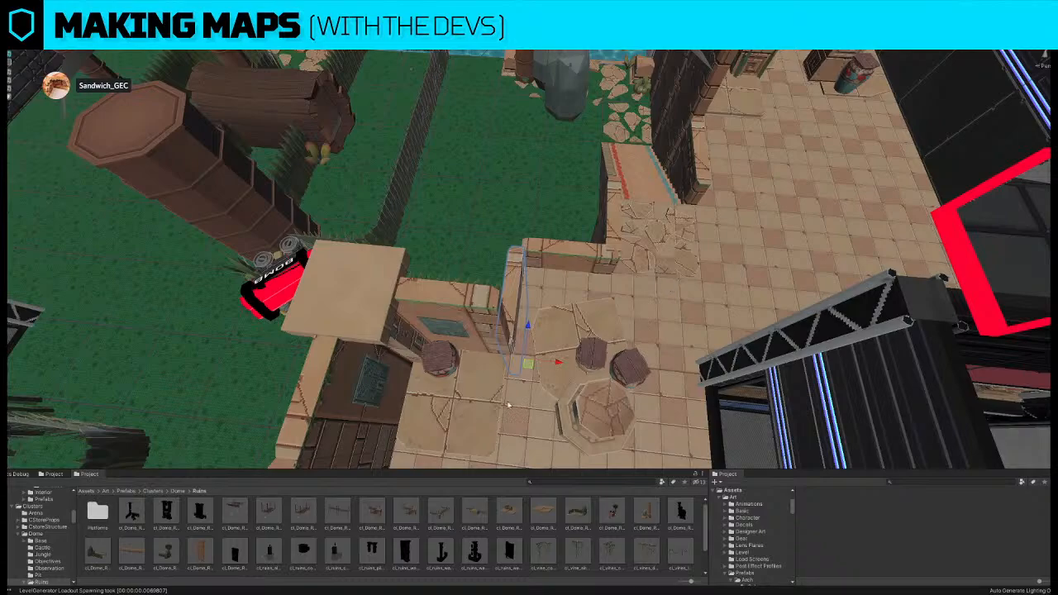
right_drag(623, 263, 475, 237)
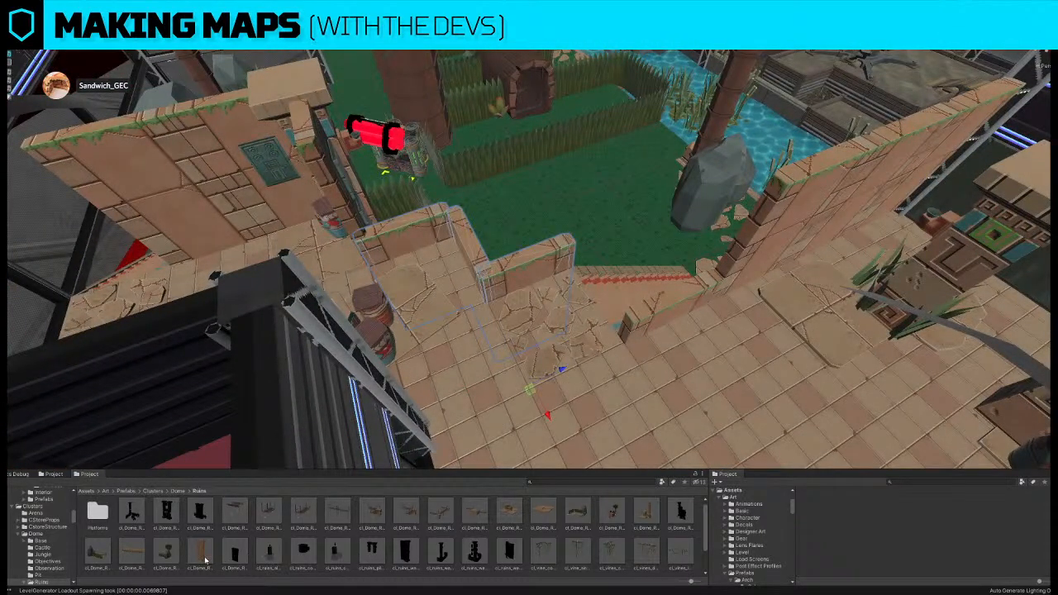
- Reposition the small round wooden pillar on the jungle grass in front of the castle openings
right_drag(430, 372, 556, 342)
click(555, 335)
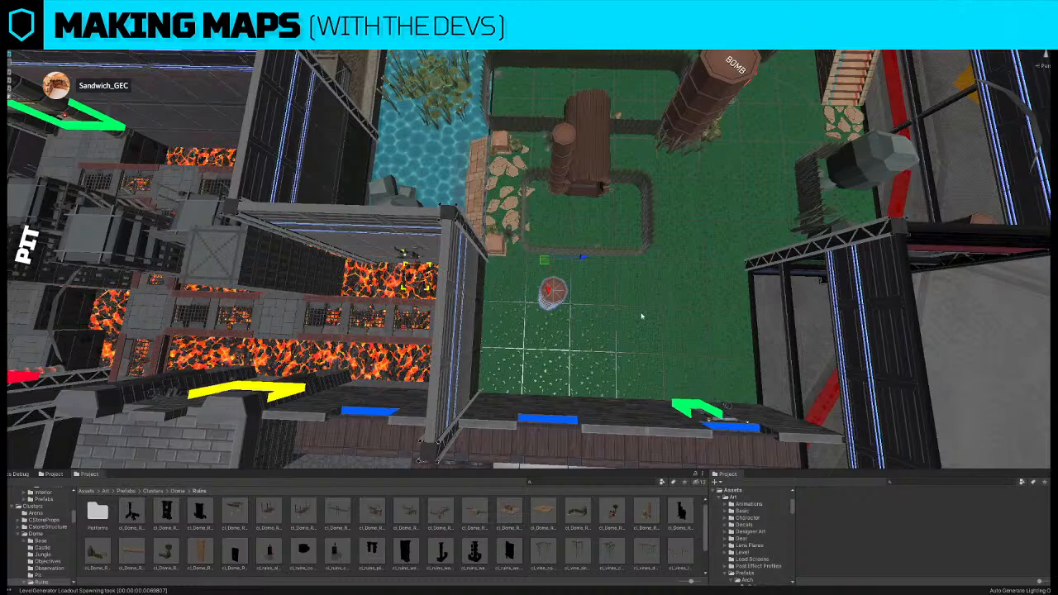
drag(639, 293, 628, 291)
- Check the sightline from the castle ledge across the jungle to the ruins and its ramp
right_drag(628, 291, 625, 115)
click(560, 179)
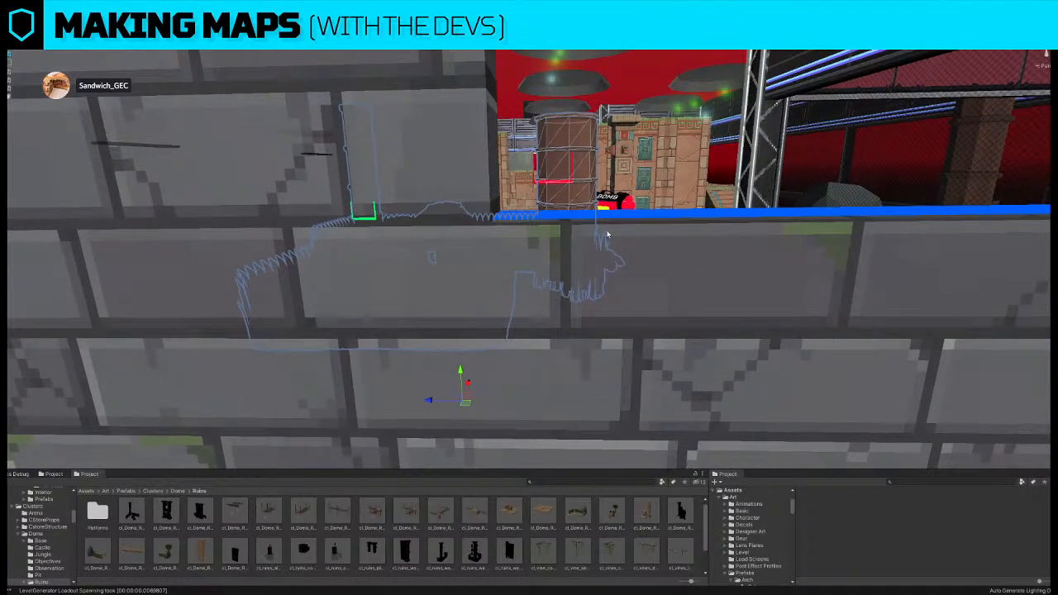
right_drag(575, 265, 537, 187)
key(Delete)
click(538, 187)
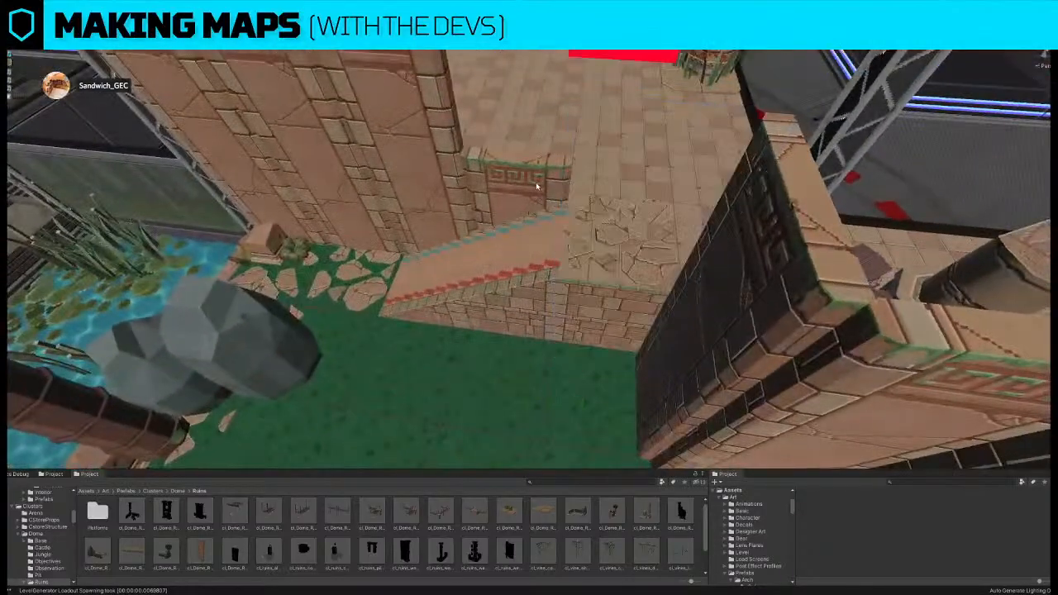
- Toggle the selected ruins piece by the jungle ramp off and on to compare the sightlines
right_drag(594, 376, 580, 307)
key(alt+shift+a)
key(alt+shift+a)
right_drag(676, 302, 617, 276)
key(alt+shift+a)
key(alt+shift+a)
key(alt+shift+a)
key(alt+shift+a)
key(alt+shift+a)
key(alt+shift+a)
key(alt+shift+a)
- Remove the straight reed hedge sections on both sides of the jungle loop between the hollow log and the water
right_drag(510, 267, 549, 252)
click(551, 254)
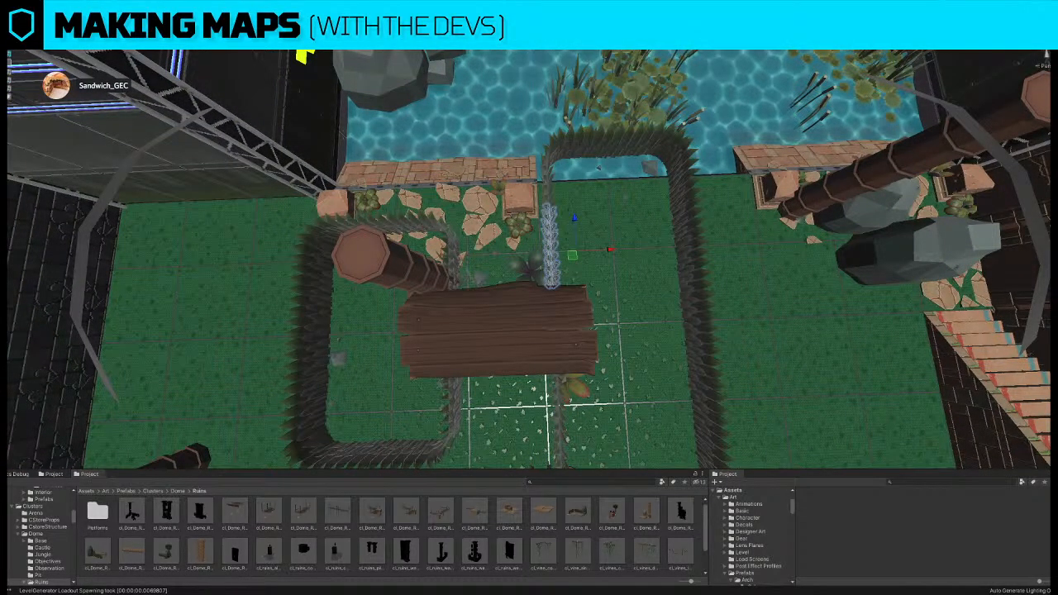
click(314, 435)
click(450, 397)
click(430, 446)
click(703, 372)
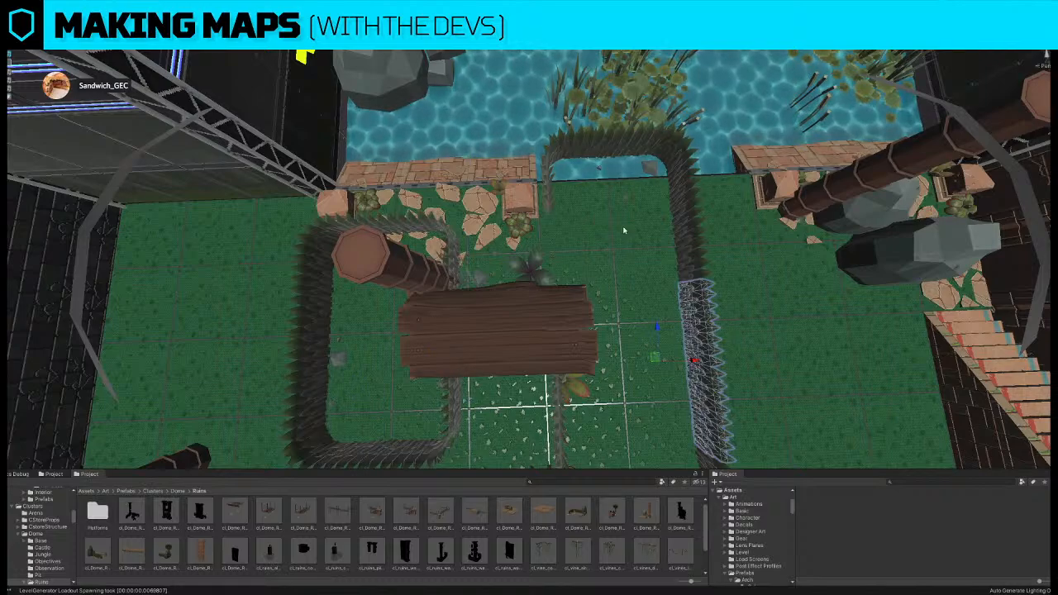
click(679, 259)
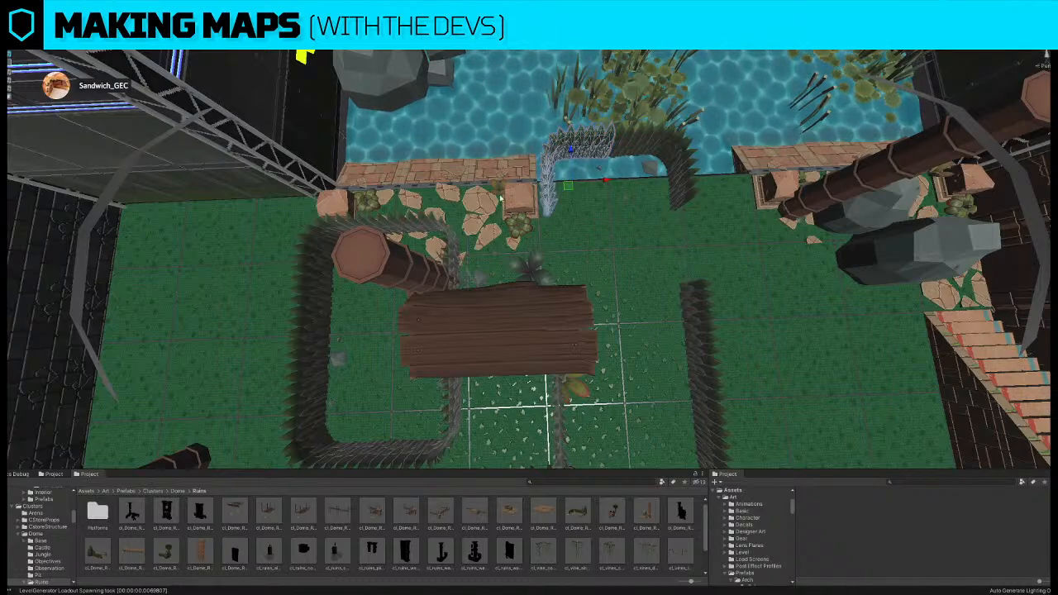
- Move the detached reed hedge corner from the water's edge onto the grass against the hollow log
drag(572, 151, 335, 163)
key(f)
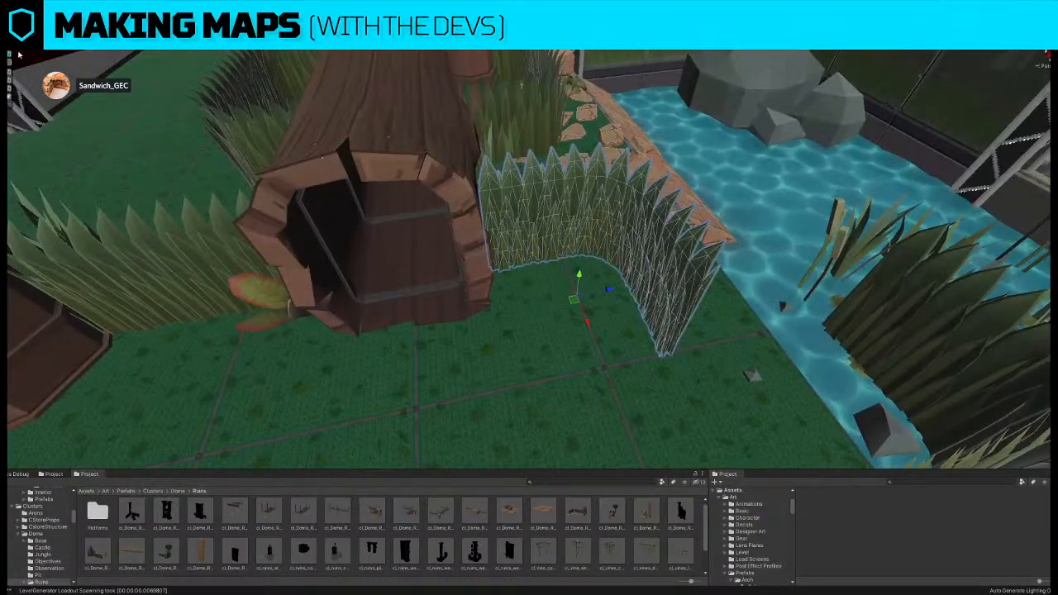
drag(616, 288, 599, 295)
right_drag(599, 294, 633, 295)
- Pull the second reed hedge corner out of the water and align both corners beside the hollow log
click(634, 295)
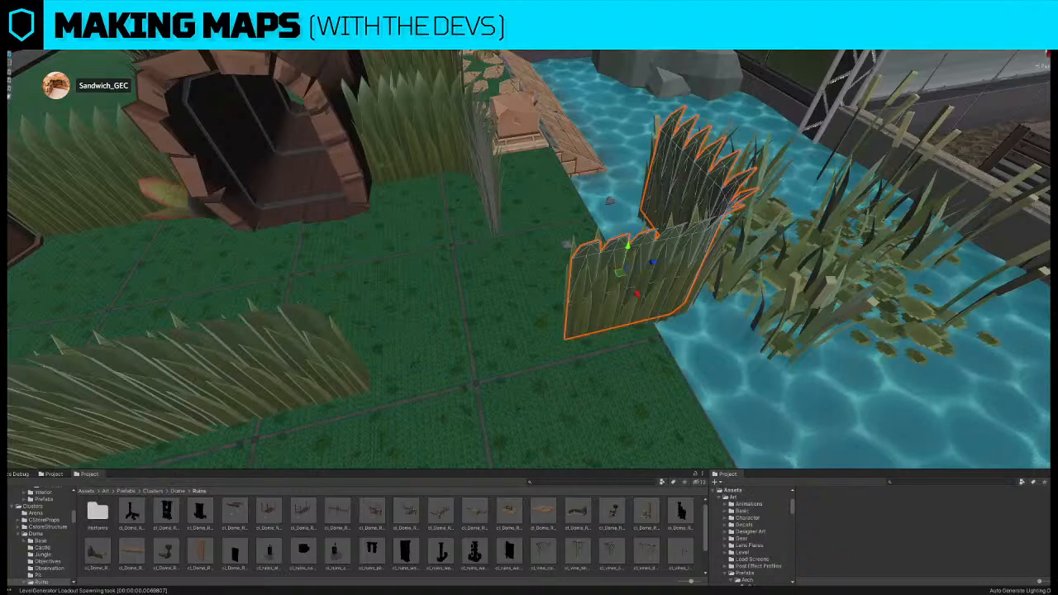
drag(634, 295, 503, 288)
right_drag(503, 288, 513, 335)
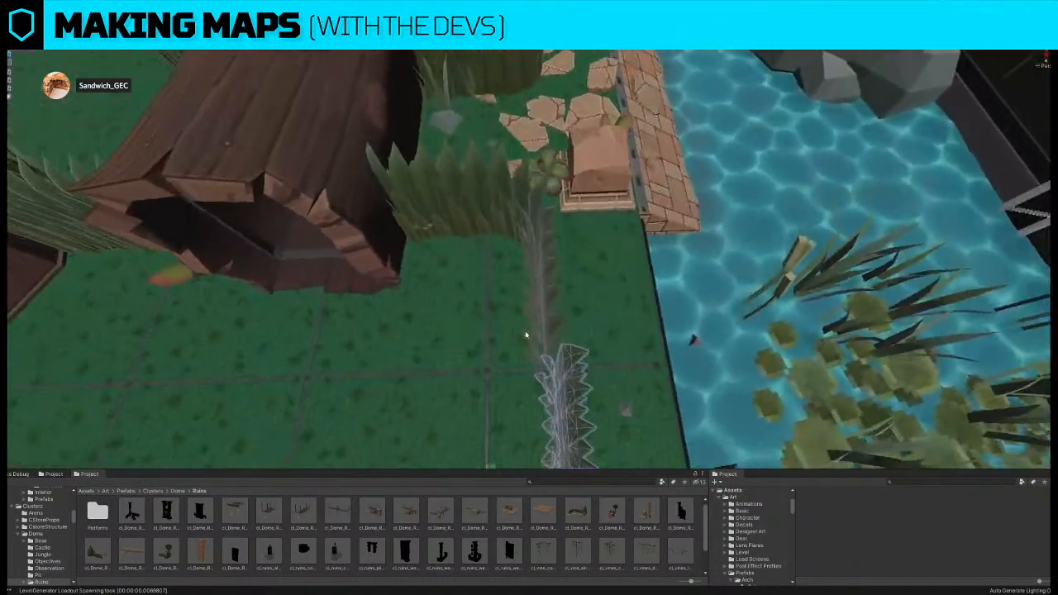
click(545, 330)
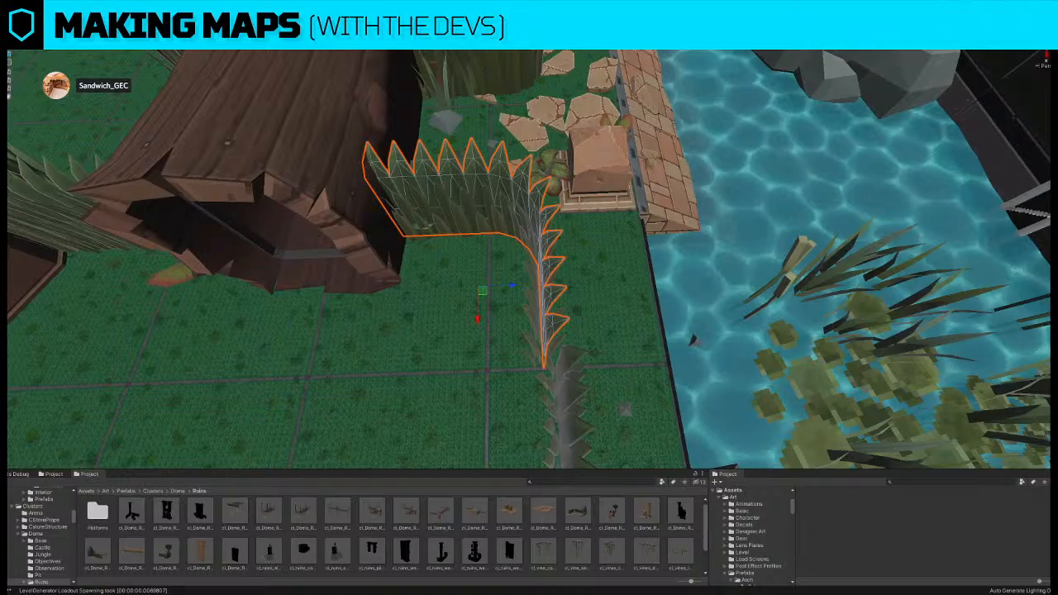
click(529, 295)
drag(519, 287, 531, 288)
right_drag(531, 288, 757, 332)
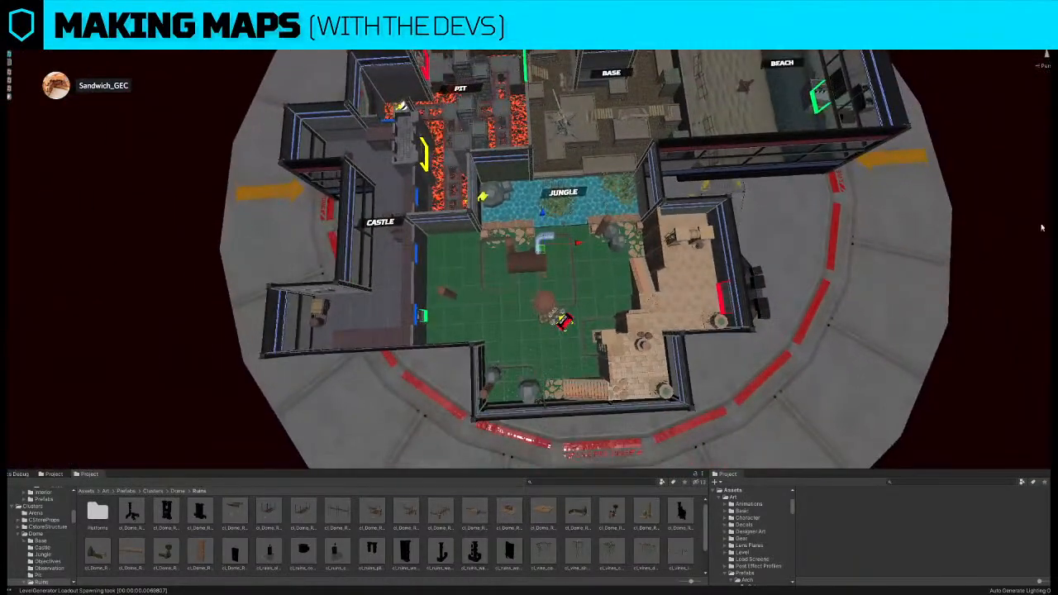
- Try the rock and leaning pillar cluster nearer the castle, return it to the waterside by the ruins, and delete it
right_drag(554, 312, 509, 315)
click(541, 308)
click(410, 277)
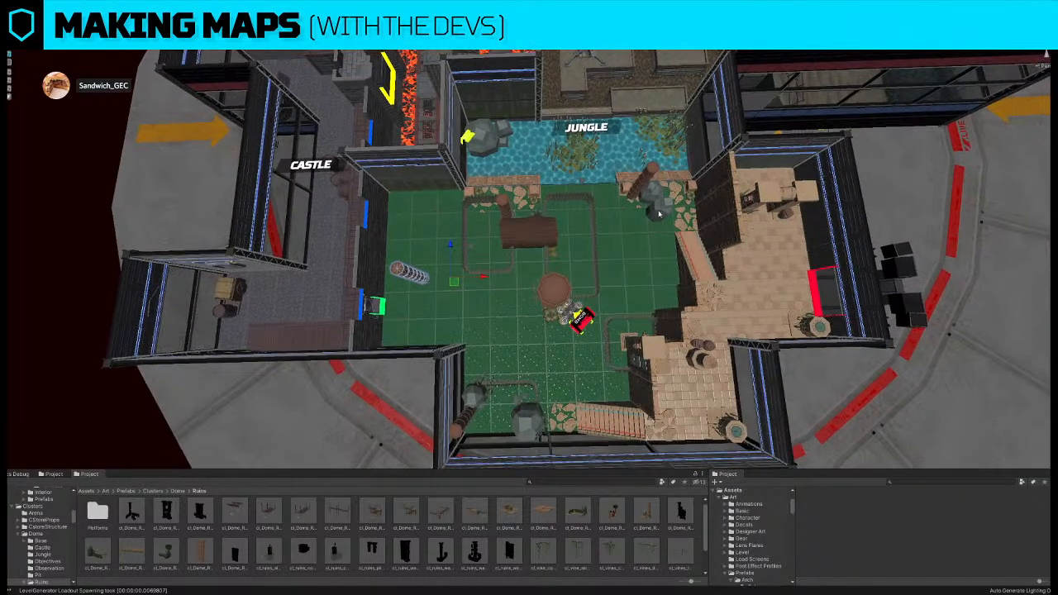
drag(685, 229, 608, 312)
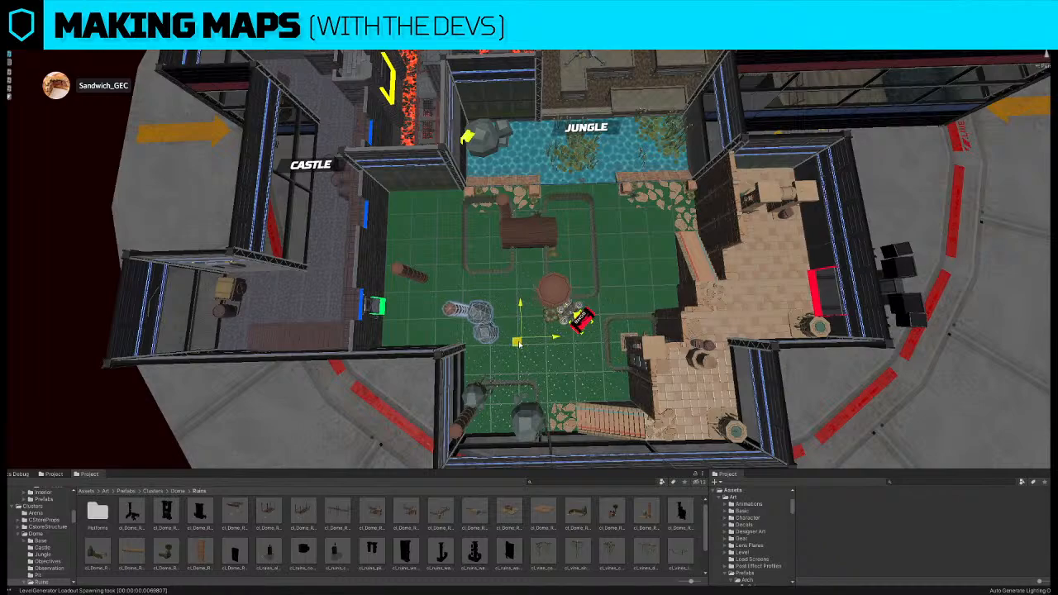
drag(513, 367, 678, 239)
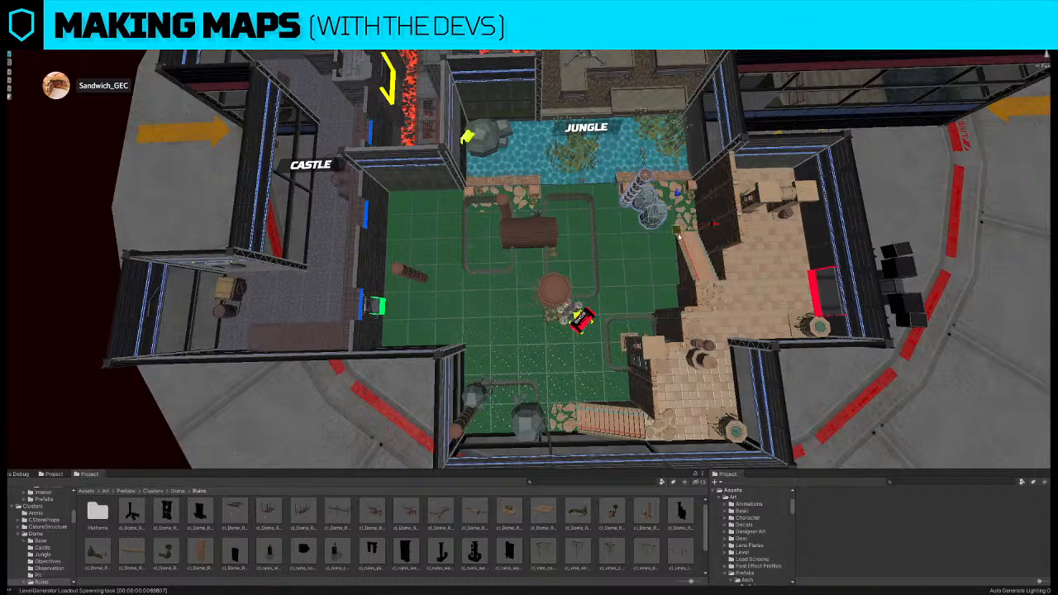
key(Delete)
- Place a solid stone floor tile over the lava beneath the yellow objective at the pit's jungle end
scroll(678, 238, down, 5)
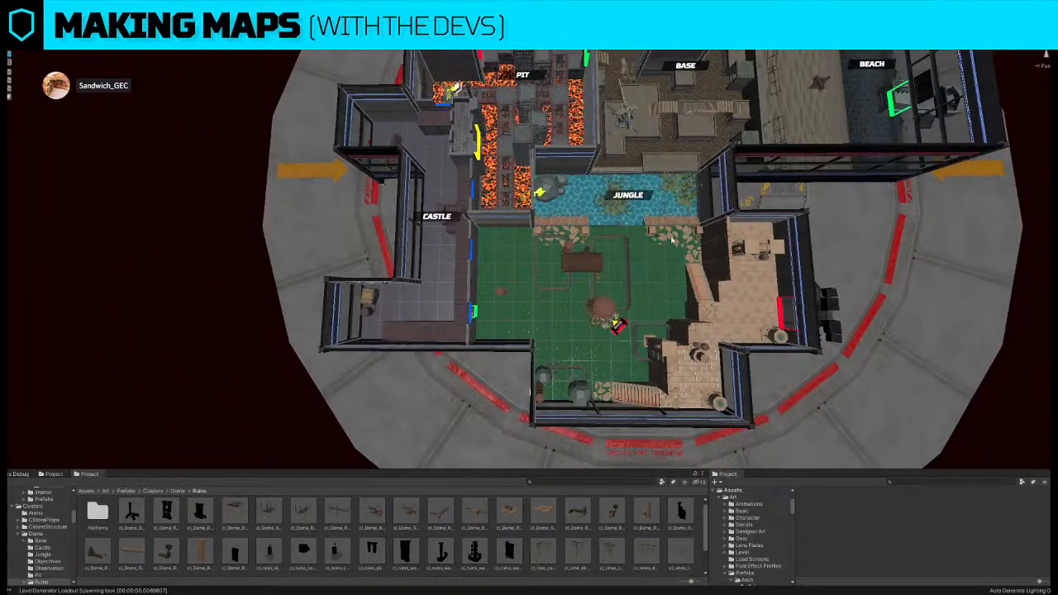
right_drag(673, 238, 677, 207)
scroll(628, 236, down, 1)
scroll(546, 241, up, 10)
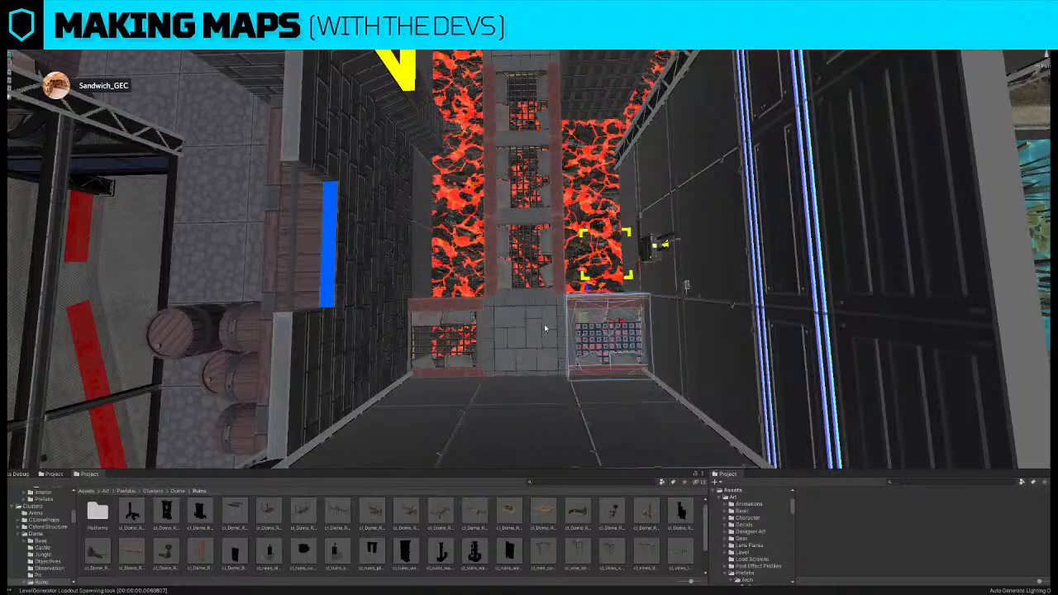
click(558, 298)
drag(556, 297, 617, 263)
scroll(618, 263, down, 10)
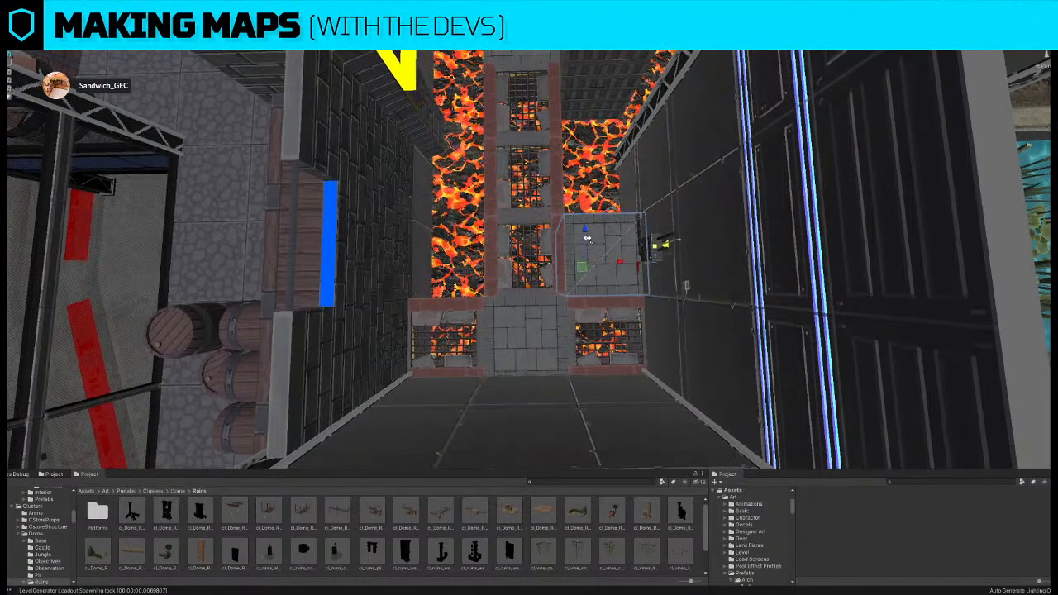
- Place a solid stone floor tile in the lava corner diagonal to the yellow objective in the pit's far room
scroll(588, 238, down, 3)
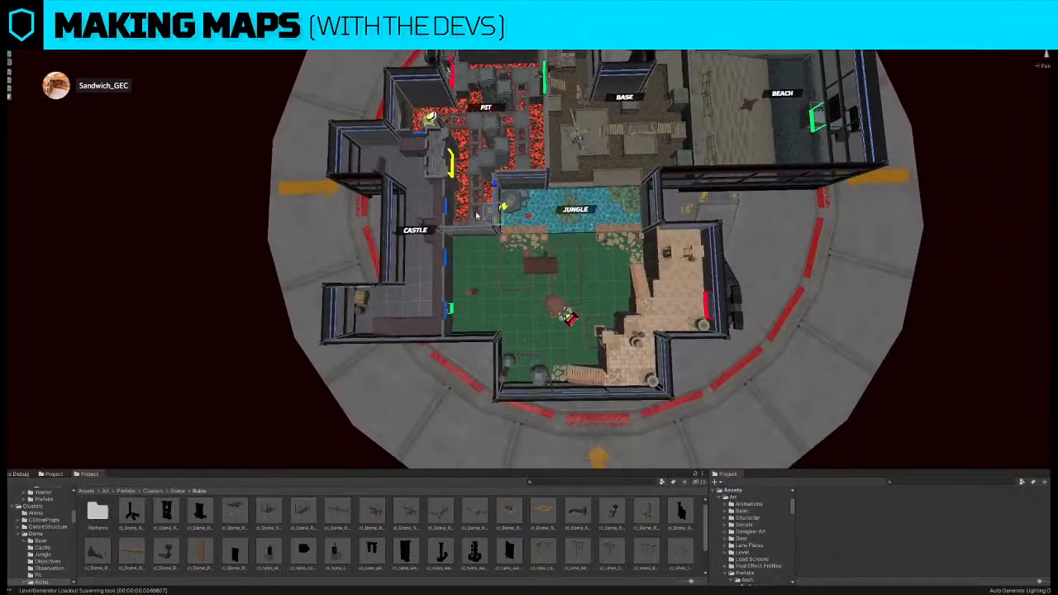
scroll(500, 211, up, 10)
middle_drag(501, 211, 619, 280)
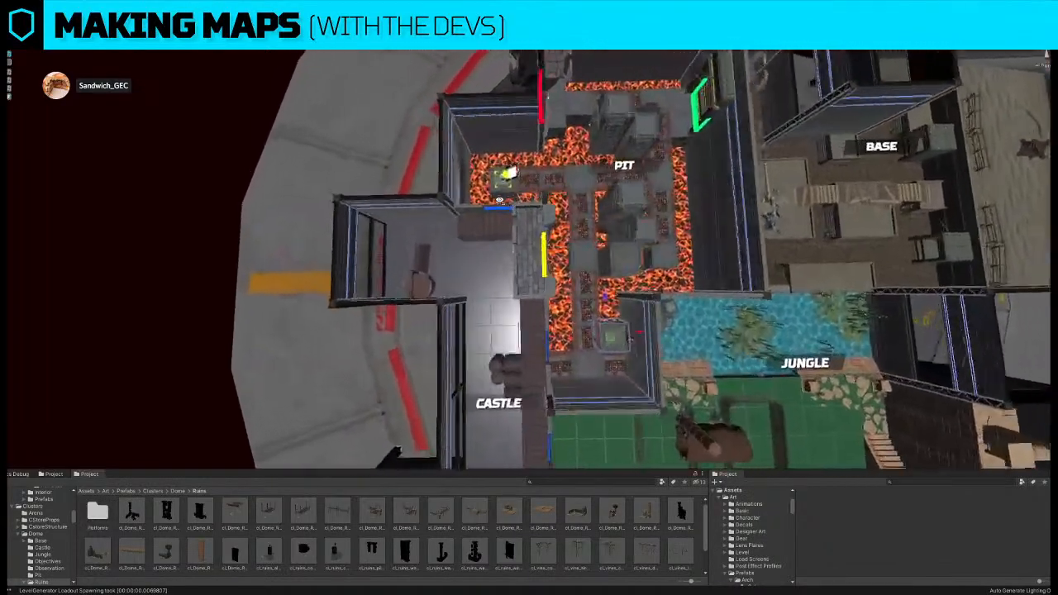
click(630, 341)
key(f)
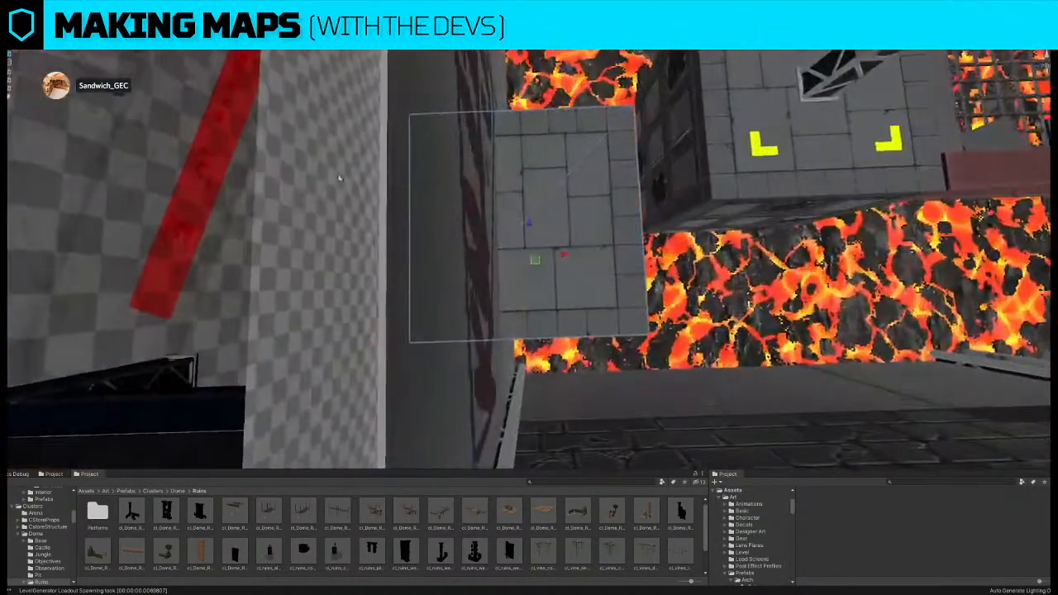
drag(535, 260, 571, 308)
- Bring a grated lava walkway tile to the pit's far objective room, rotate it, and set it beside the solid corner tile
right_drag(571, 308, 696, 321)
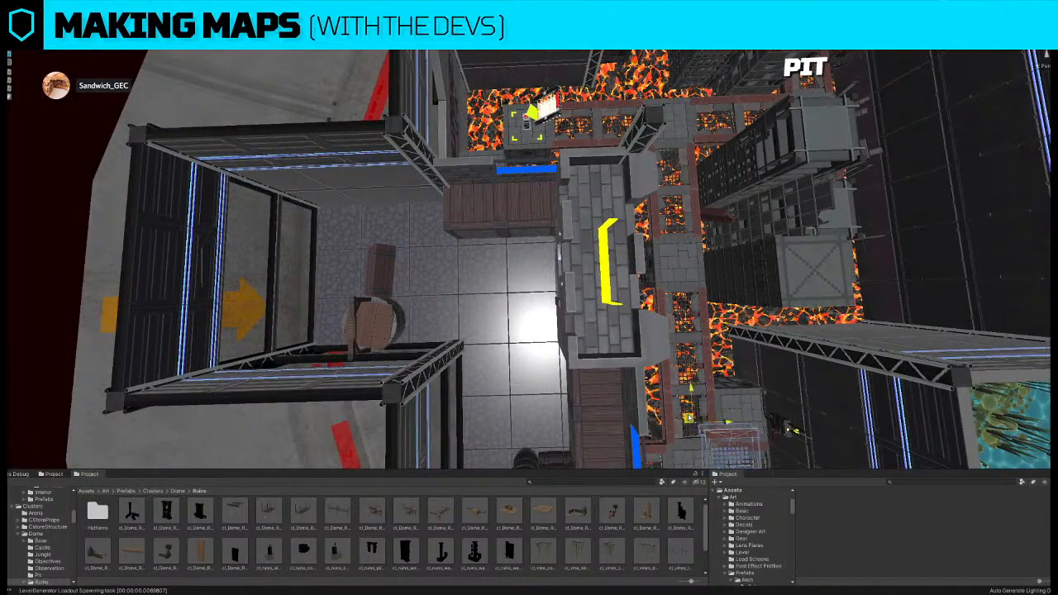
key(f)
key(e)
drag(559, 292, 493, 341)
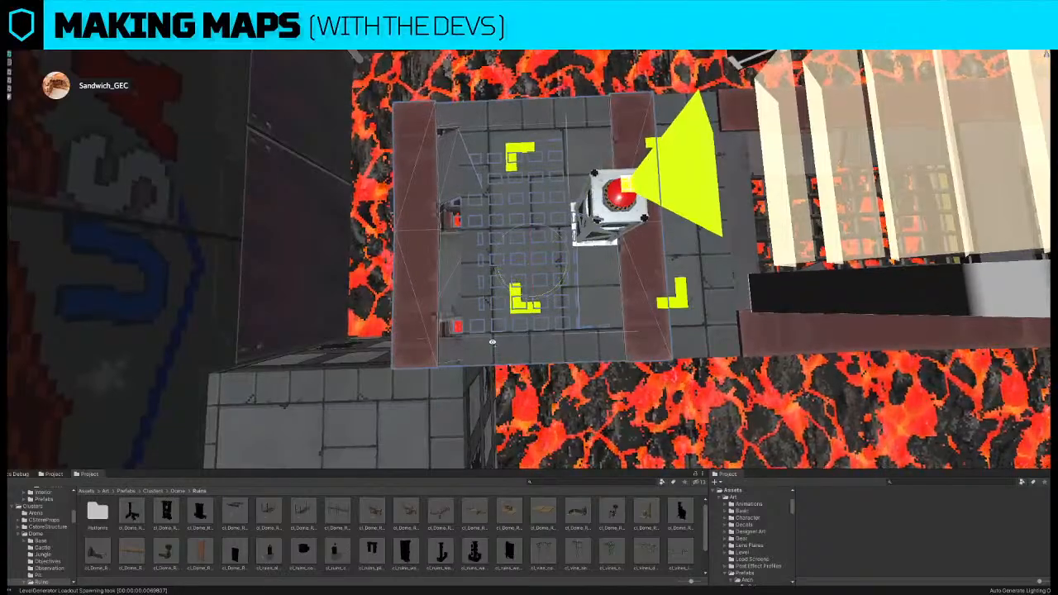
right_drag(492, 340, 529, 280)
drag(534, 191, 557, 263)
right_drag(557, 263, 533, 277)
- Place another grated walkway tile over the lava between the outer wall and the yellow objective's platform
click(515, 312)
click(548, 313)
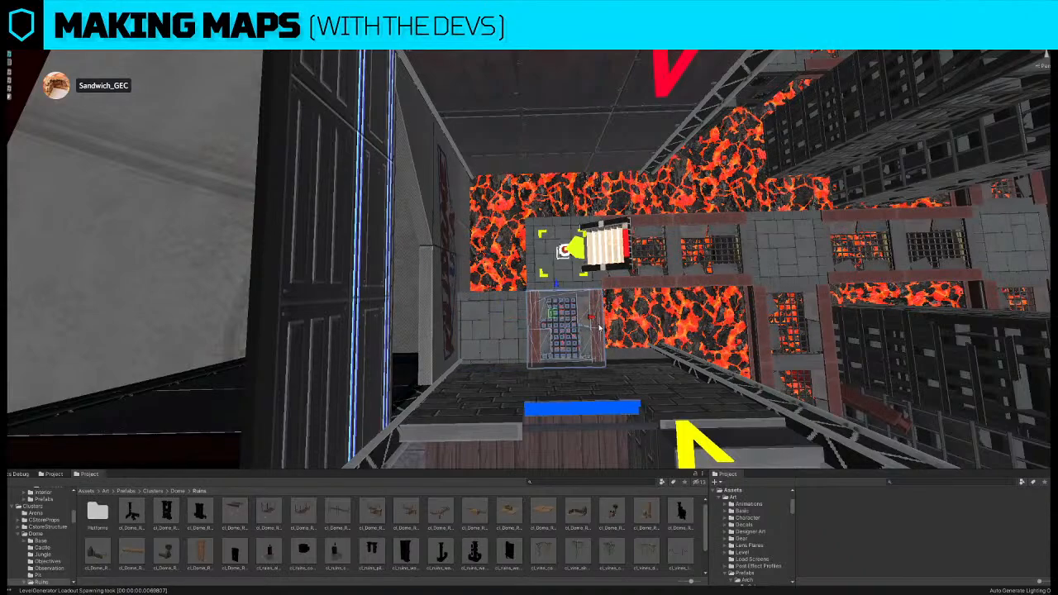
drag(539, 299, 495, 242)
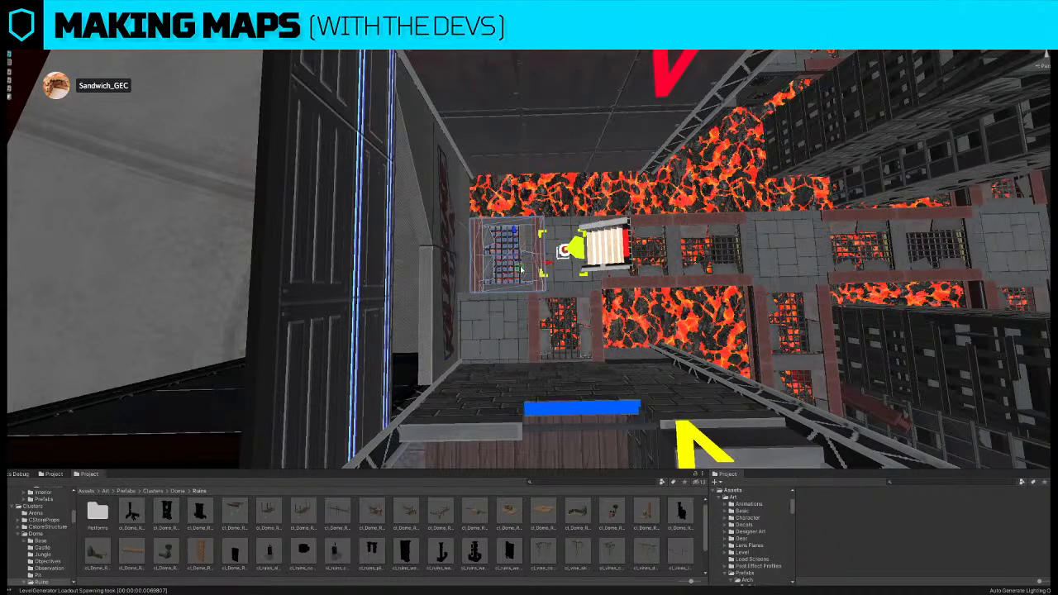
- Fit the grated walkway tile against the yellow objective's platform and slide the objective toward the outer wall
drag(640, 283, 681, 294)
key(w)
drag(544, 261, 527, 258)
click(535, 251)
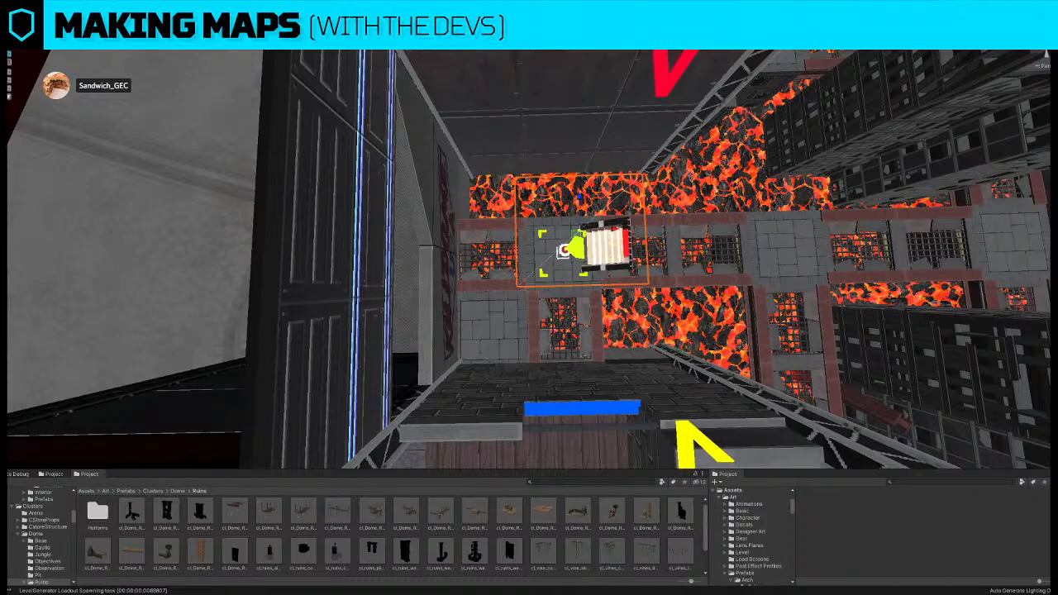
click(565, 250)
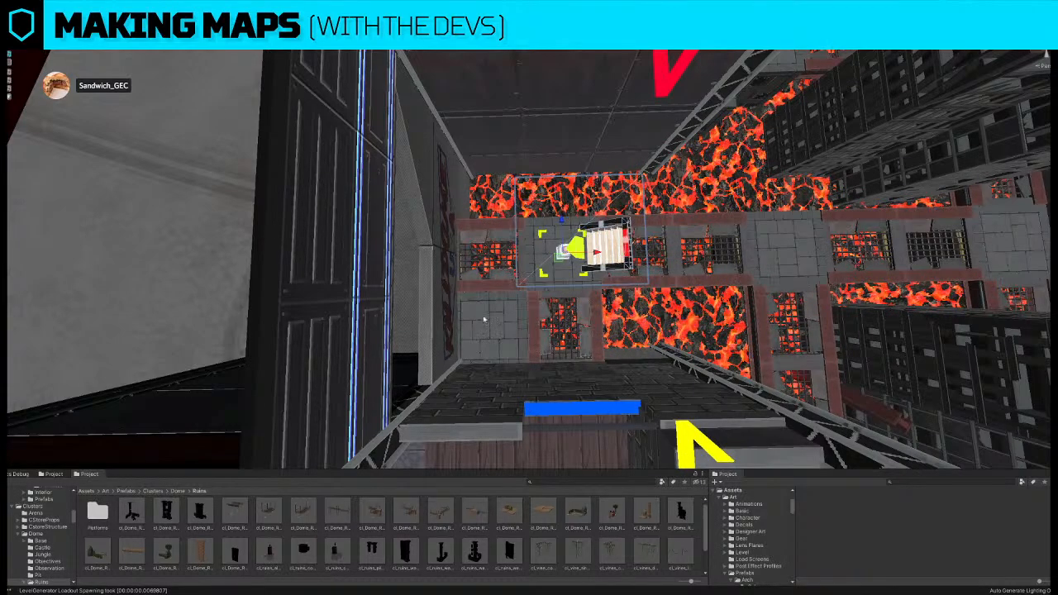
drag(597, 252, 553, 252)
- Examine the whole arena from above and the boundary between the Base and the Beach
key(s)
right_drag(586, 313, 579, 313)
key(s)
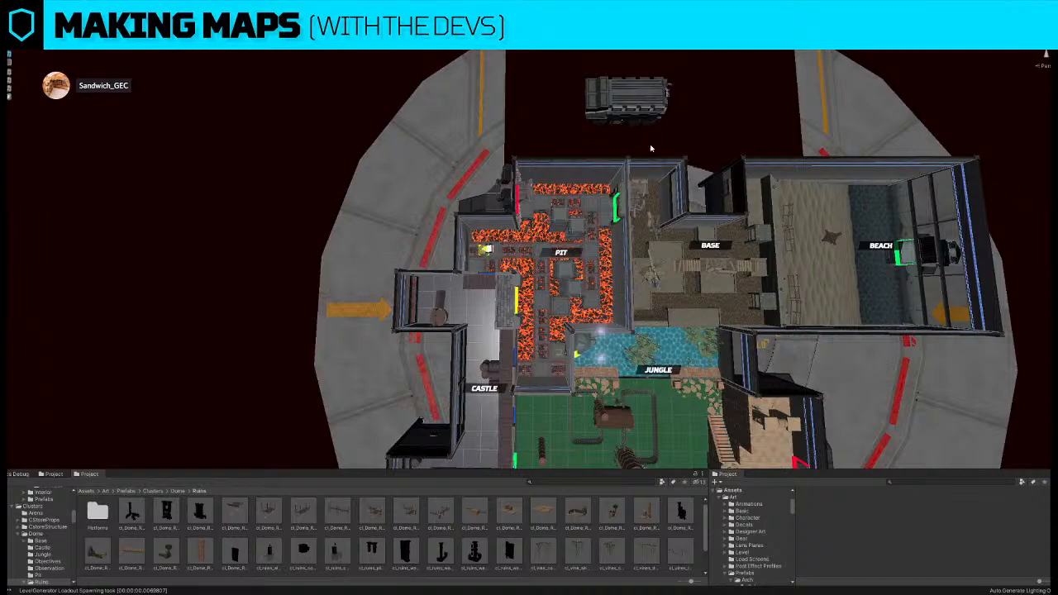
scroll(576, 263, down, 5)
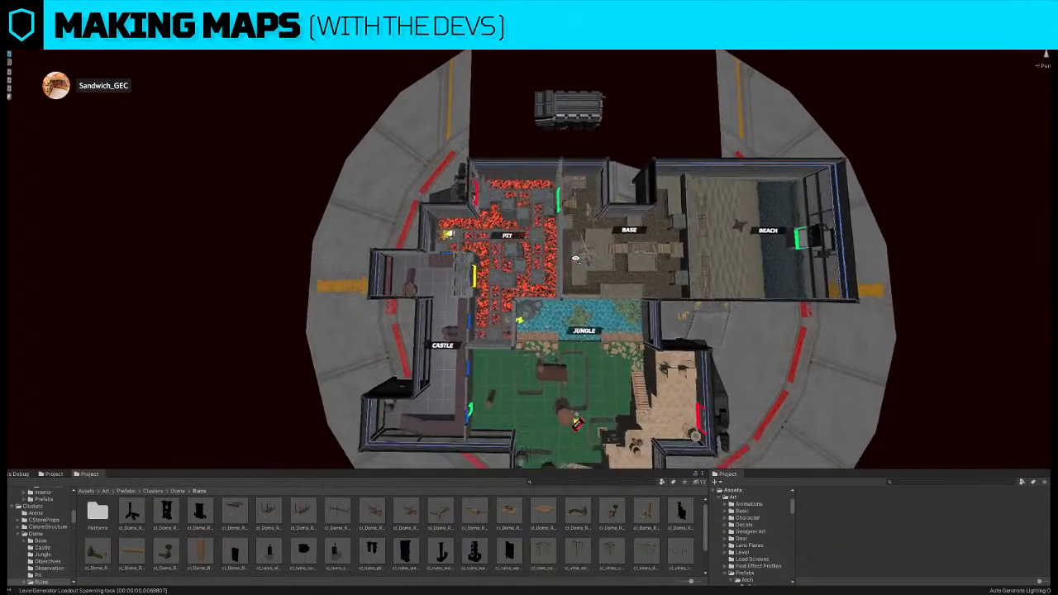
right_drag(650, 244, 582, 190)
key(w)
key(d)
scroll(579, 175, up, 3)
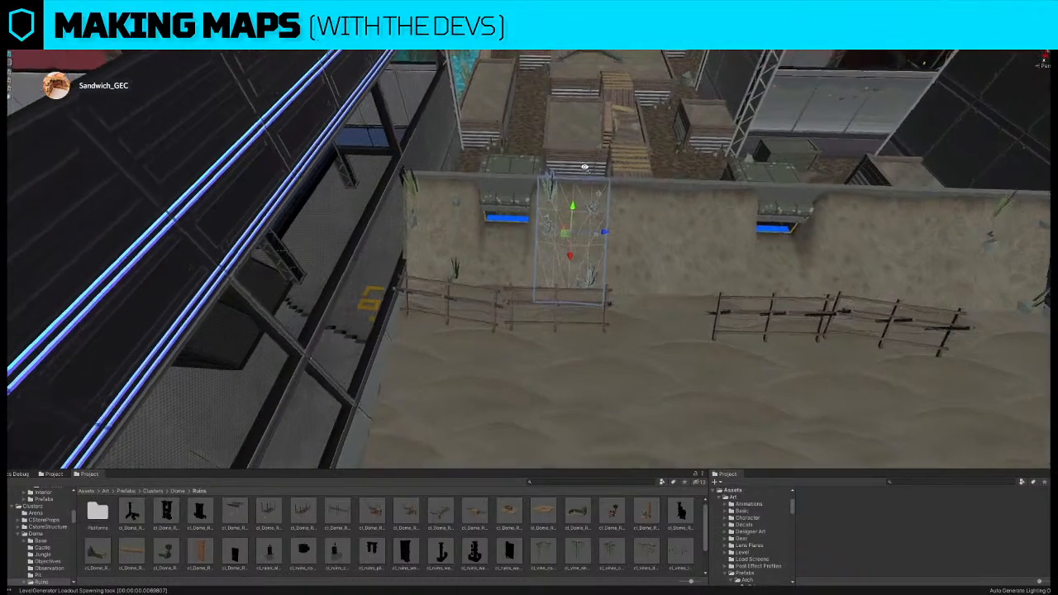
alt+drag(582, 202, 436, 254)
scroll(406, 245, down, 4)
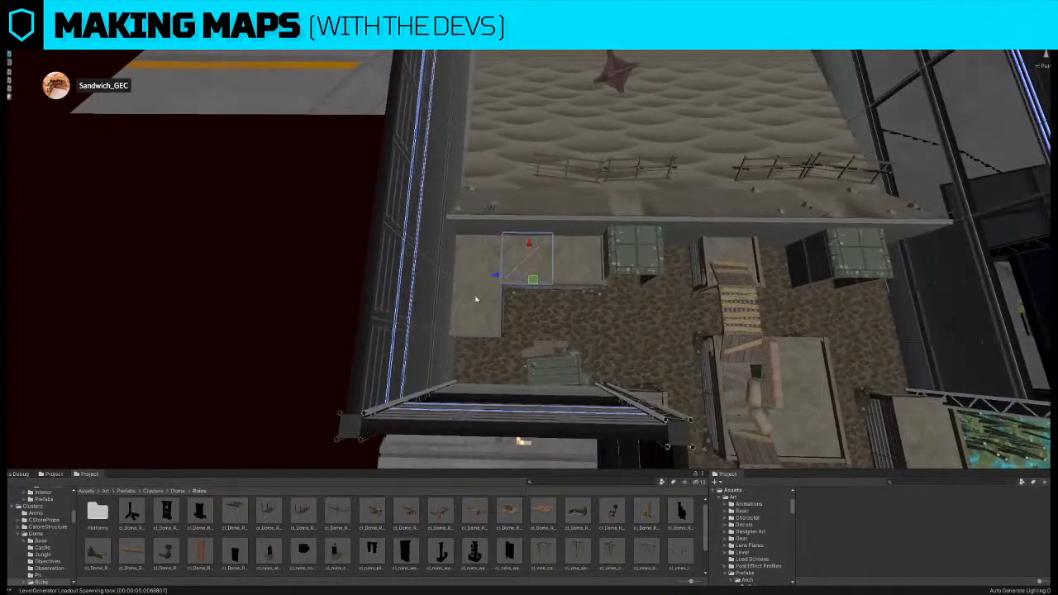
- Rotate the raised dirt platforms beside the beach wall and move them against the opposite wall beneath the green container
shift+click(577, 266)
key(z)
key(e)
ctrl+drag(524, 319, 728, 358)
key(w)
ctrl+drag(527, 251, 531, 304)
right_drag(581, 315, 506, 204)
drag(471, 192, 459, 81)
right_drag(564, 162, 537, 151)
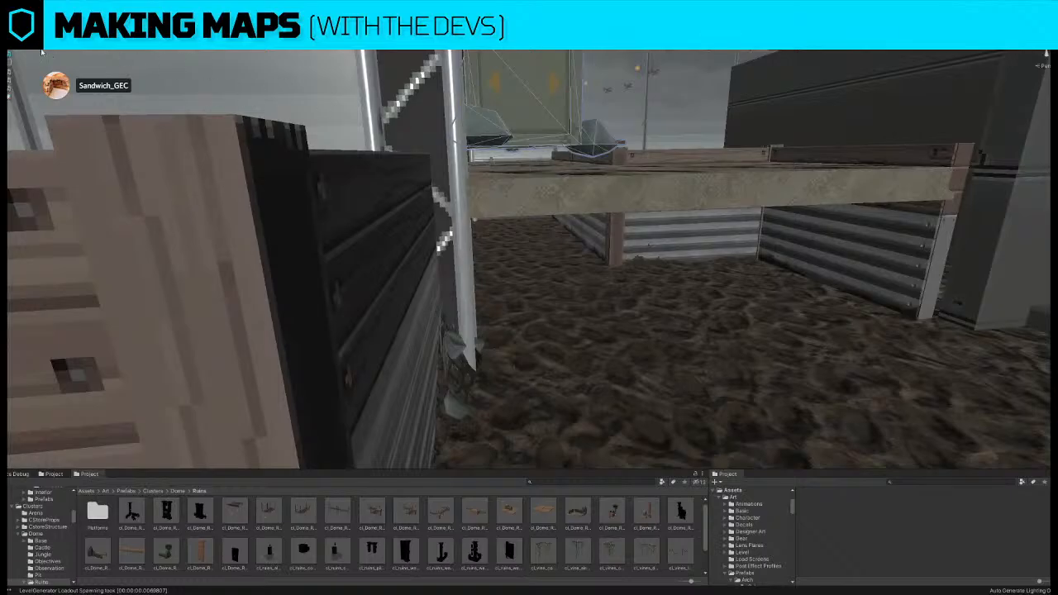
drag(533, 124, 535, 130)
right_drag(536, 130, 553, 257)
- Delete two surplus pieces on the relocated dirt platform and move its end wall to the platform's open end
click(523, 251)
key(Delete)
click(571, 253)
key(Delete)
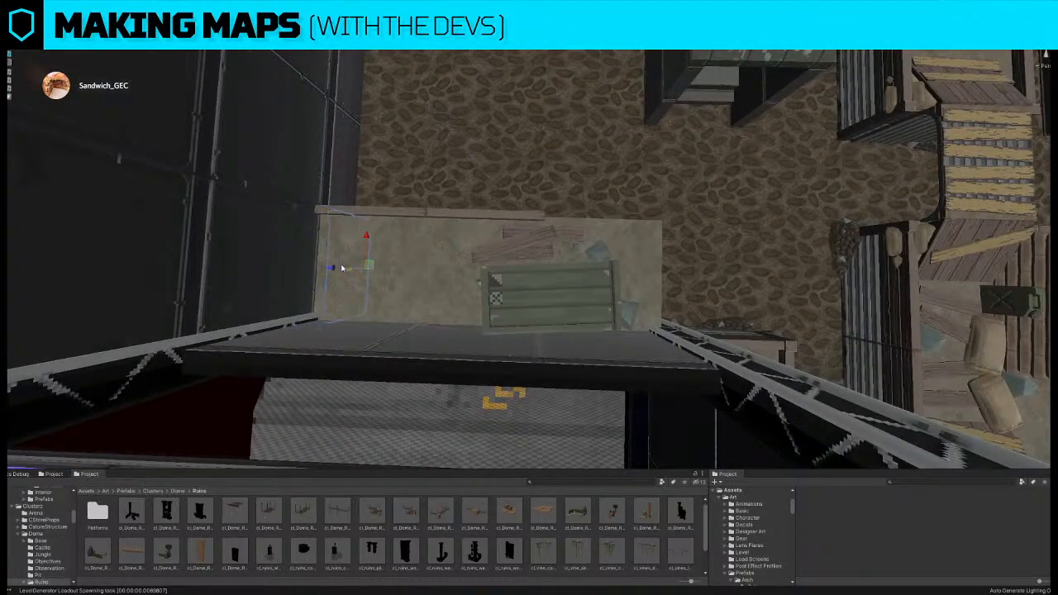
click(317, 263)
drag(317, 263, 601, 264)
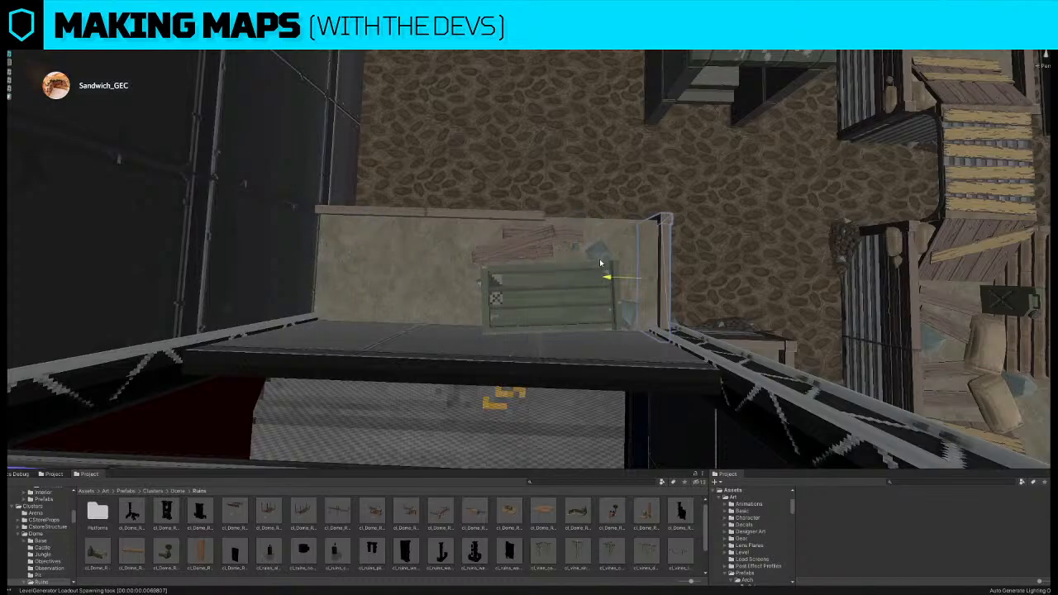
- Extend the wooden edge trim along the rest of the relocated platform's front edge
click(517, 215)
alt+drag(665, 246, 366, 158)
click(368, 158)
alt+drag(434, 150, 317, 185)
drag(527, 287, 603, 349)
key(w)
alt+drag(380, 195, 525, 210)
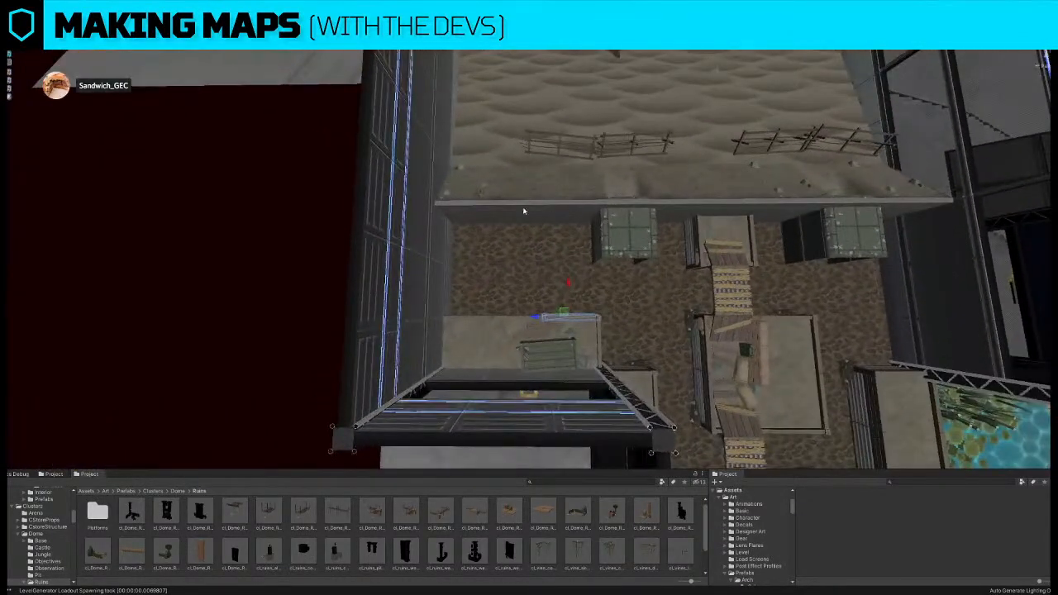
- Replace the beach wall section at the Base's outer corner with another green bunker passage
click(482, 220)
right_drag(568, 224, 560, 220)
key(Delete)
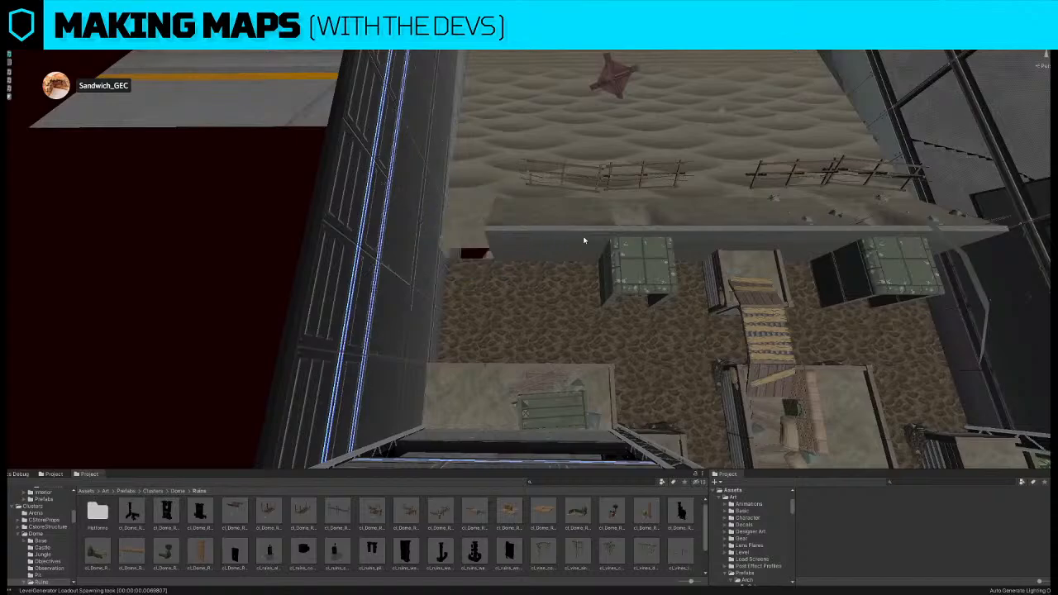
drag(590, 271, 435, 264)
right_drag(542, 263, 592, 232)
key(w)
click(546, 237)
drag(594, 231, 565, 246)
right_drag(565, 246, 505, 287)
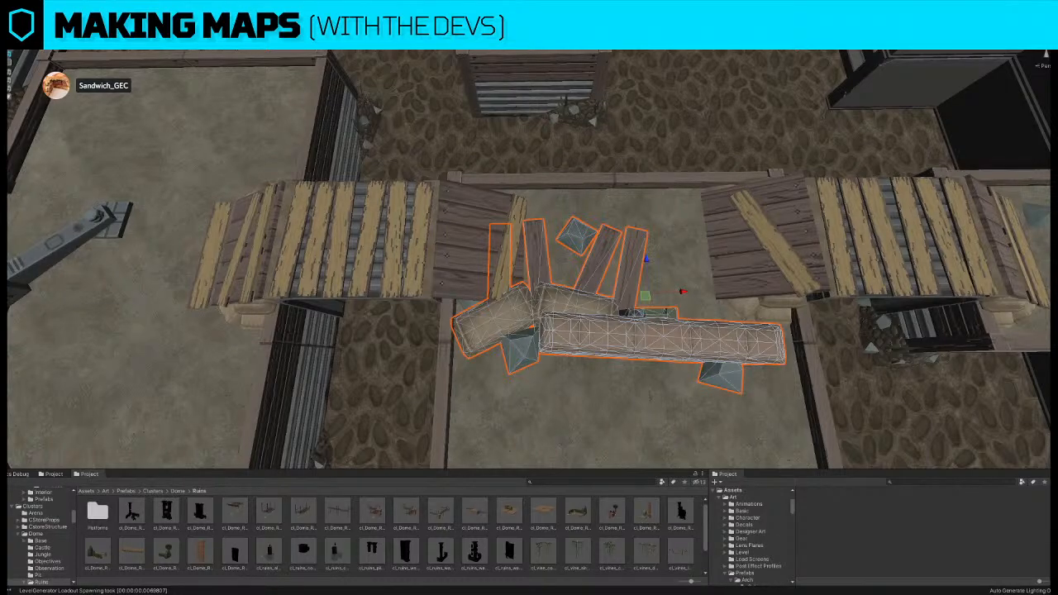
- Move the sandbag cover cluster on the central Base platform into the gap between the two plank bridges
drag(646, 296, 695, 263)
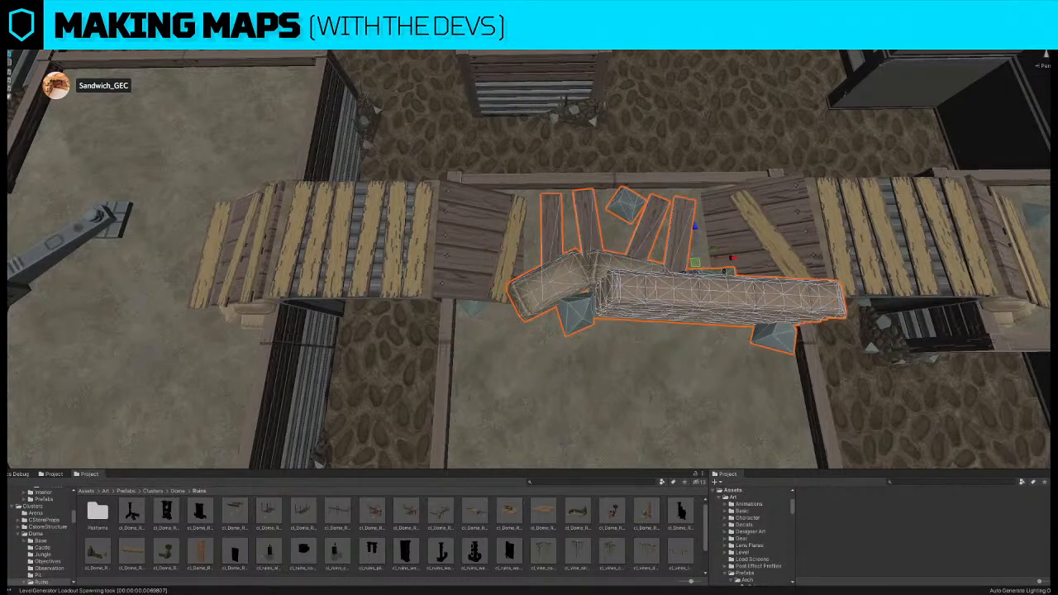
click(680, 291)
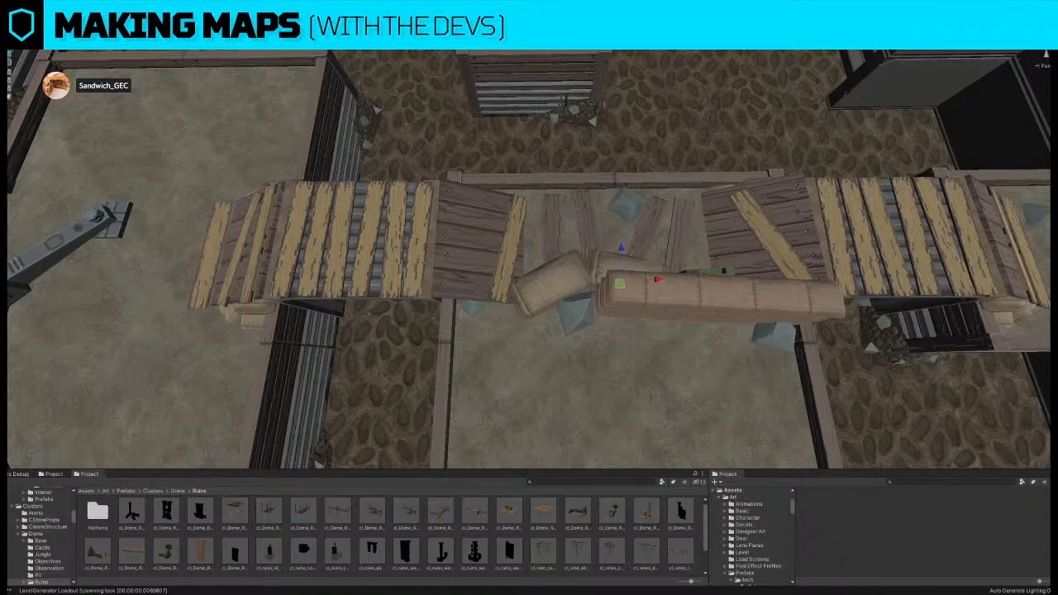
click(653, 265)
right_drag(654, 248, 501, 208)
alt+drag(513, 205, 669, 204)
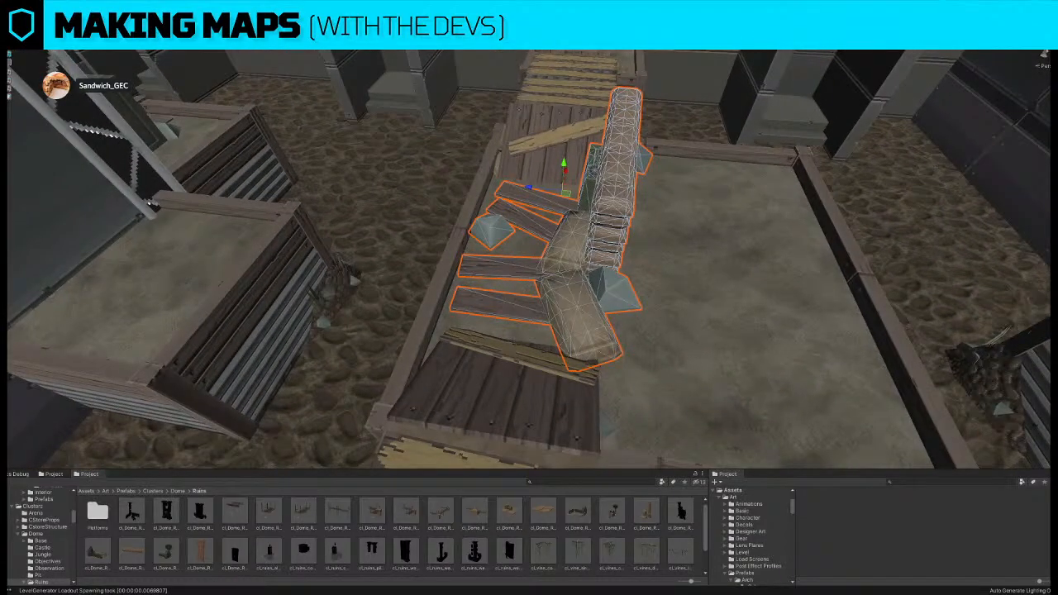
- Turn the sandbag cluster half around and line it up along the central platform's outer edge beside the bridges
right_drag(666, 118, 583, 271)
key(e)
drag(597, 265, 376, 254)
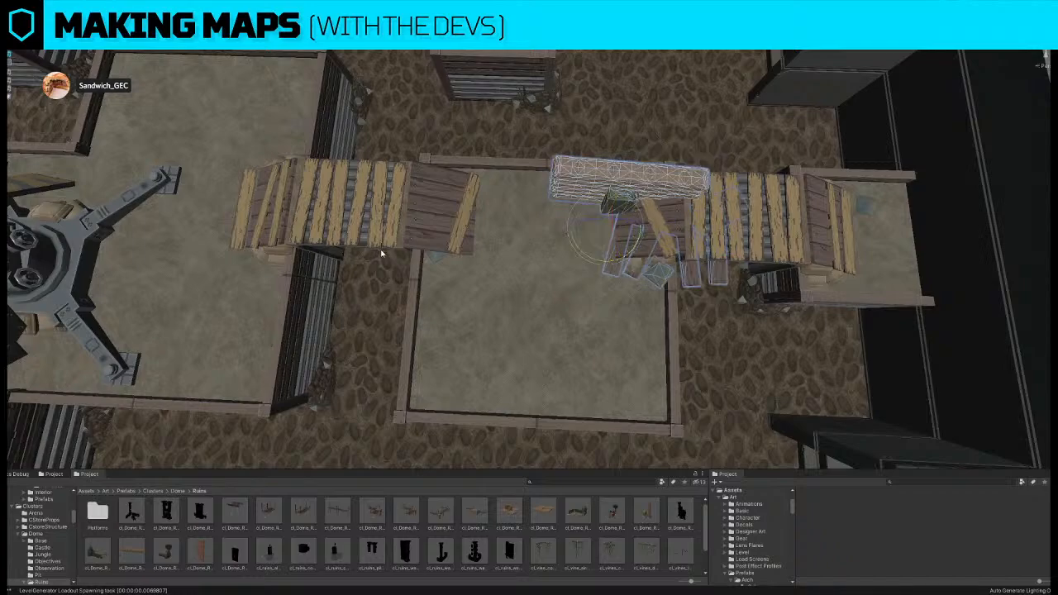
drag(606, 238, 477, 214)
right_drag(477, 210, 698, 169)
click(608, 252)
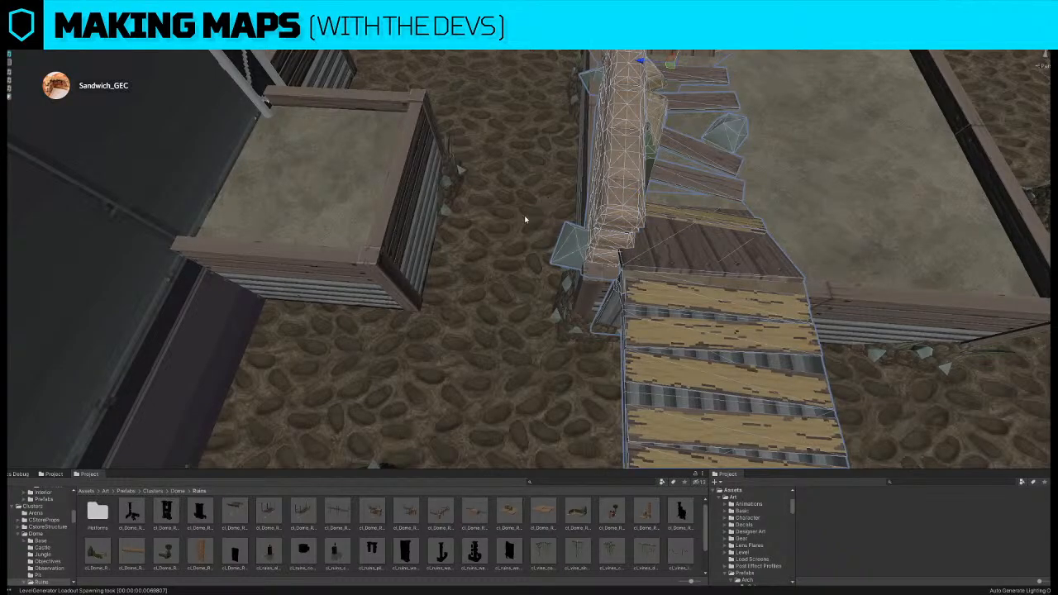
- Rotate the whole sandbag cluster crosswise to the bridges and move it to the middle of the central Base platform
mouse_move(627, 213)
right_down()
mouse_move(638, 213)
mouse_move(635, 229)
right_up()
click(568, 417)
right_drag(568, 417, 525, 381)
click(524, 381)
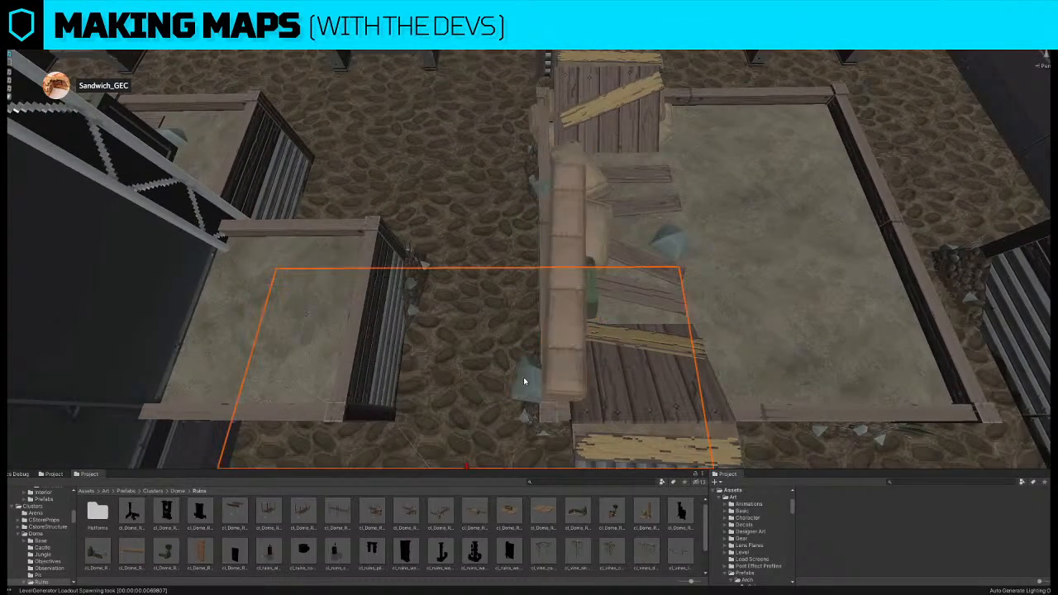
click(533, 378)
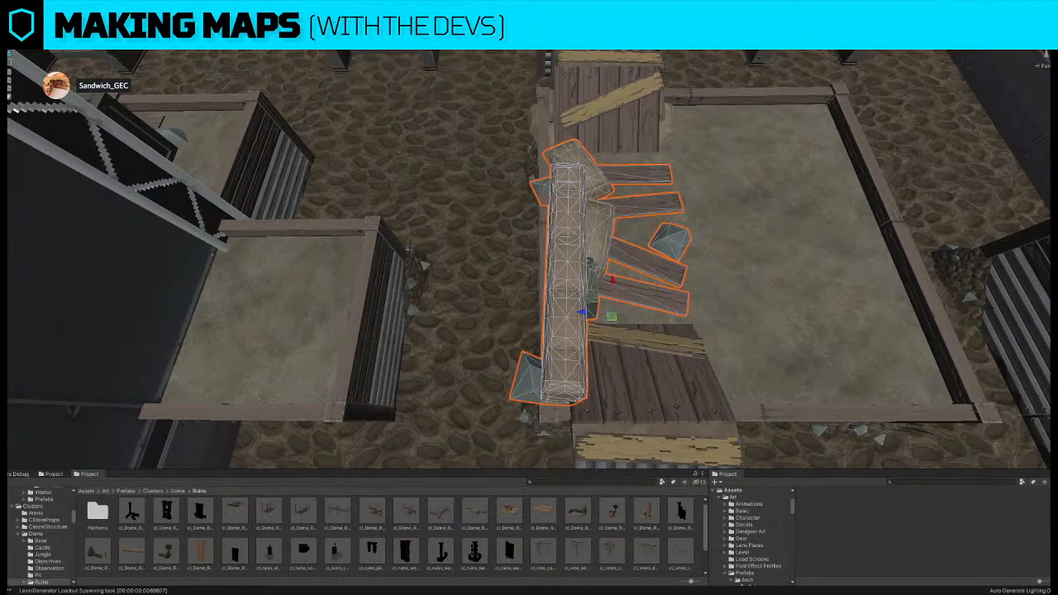
click(583, 244)
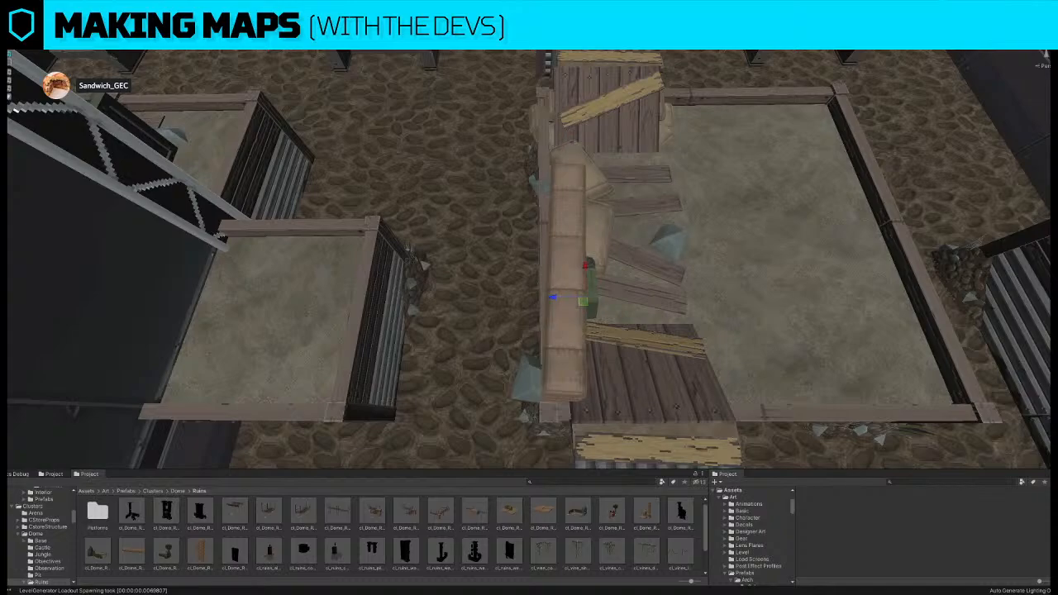
click(565, 304)
scroll(564, 305, down, 2)
middle_drag(565, 304, 453, 267)
click(452, 267)
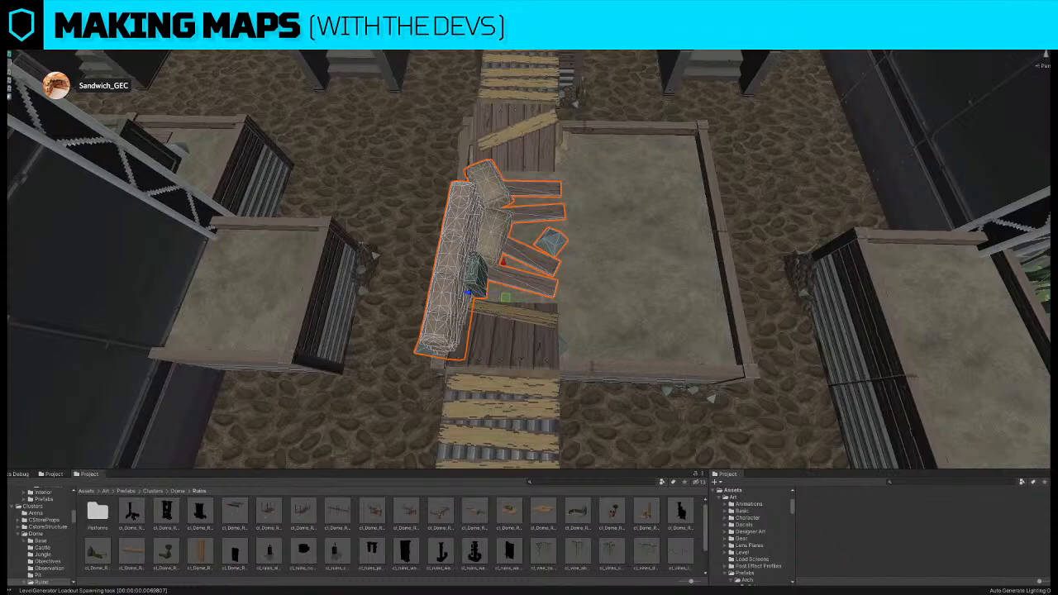
key(e)
drag(522, 313, 319, 411)
key(w)
drag(510, 299, 460, 258)
key(e)
key(w)
drag(612, 209, 632, 312)
- Add a plank bridge, rotated to link the gun platform with the raised platform beside the jungle water
scroll(633, 270, down, 5)
key(r)
scroll(634, 318, down, 2)
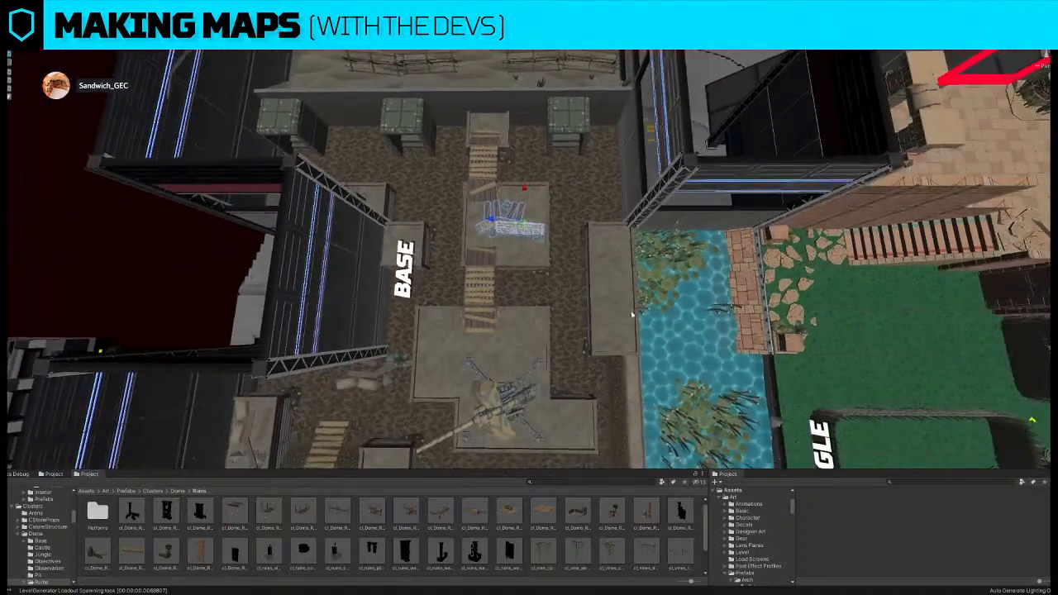
scroll(567, 309, up, 5)
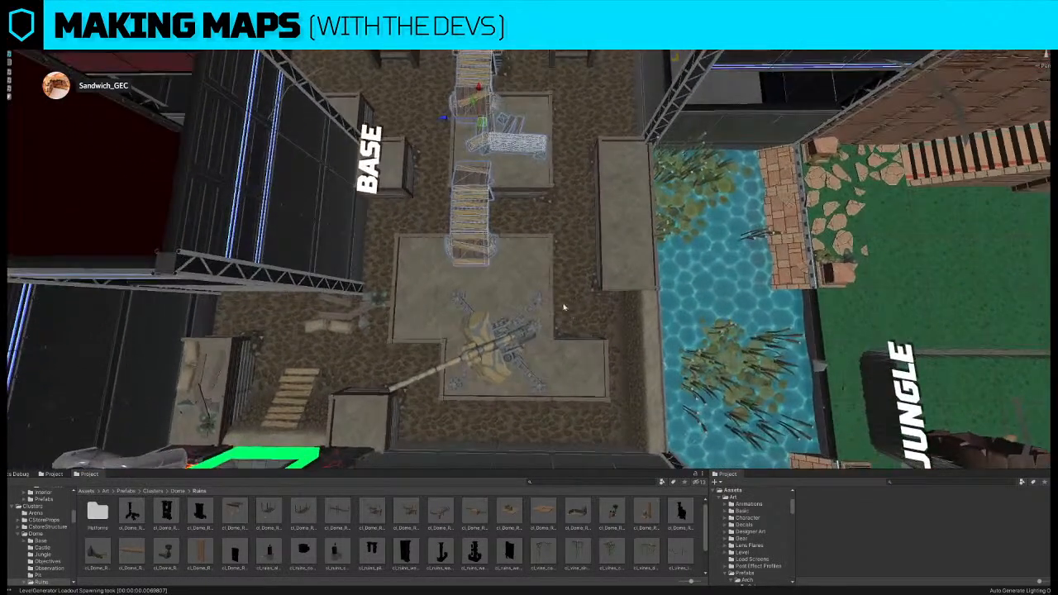
click(481, 194)
drag(487, 125, 530, 283)
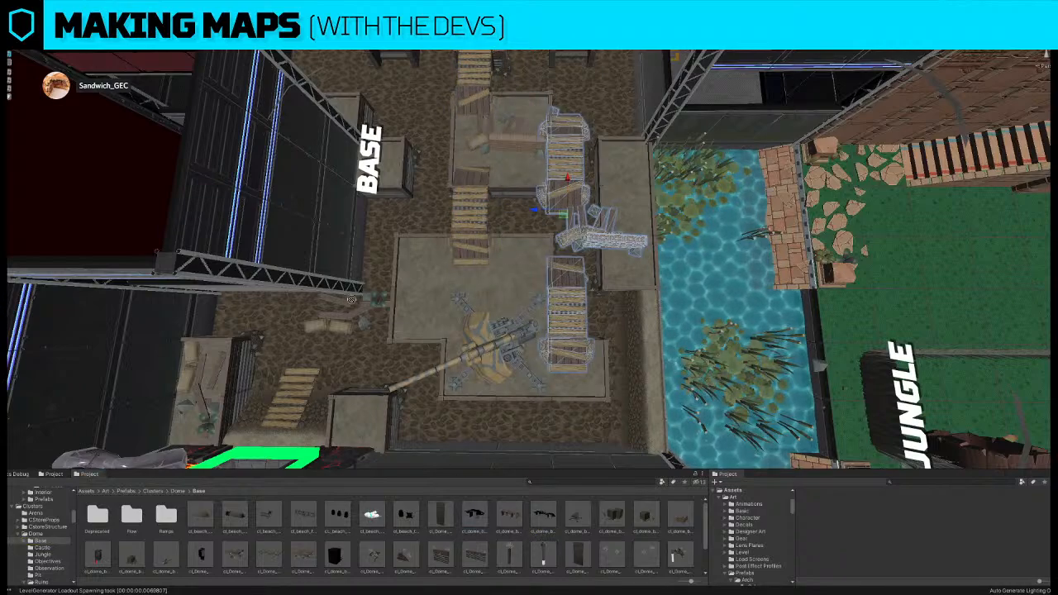
key(Delete)
click(576, 180)
key(e)
drag(582, 238, 534, 232)
key(w)
- Rotate the earthen bank piece to face the jungle pool and duplicate it along the adjoining platform's water edge
key(e)
drag(438, 273, 755, 289)
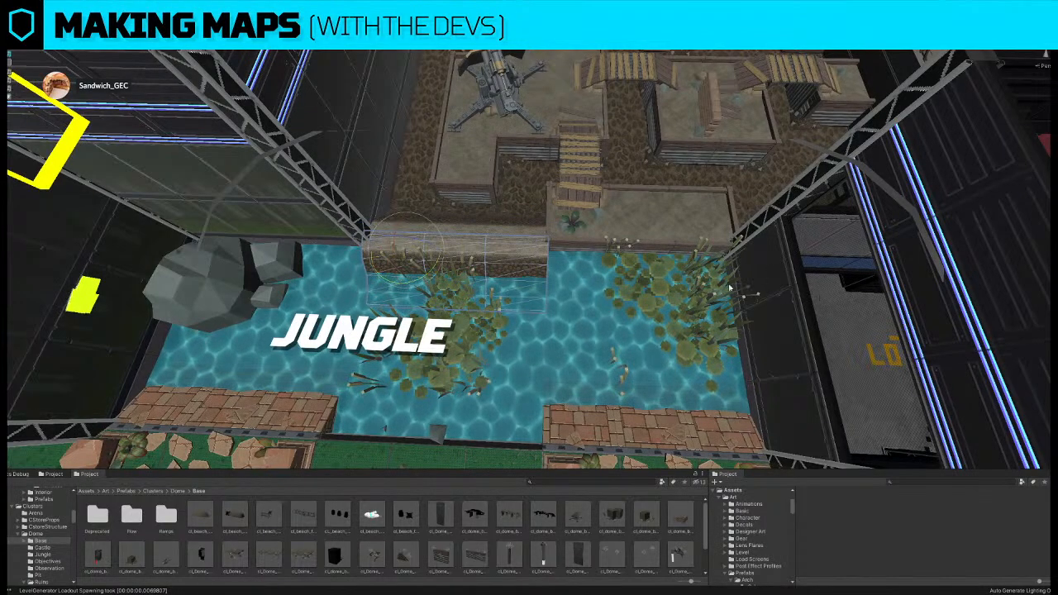
key(w)
key(ctrl+d)
drag(445, 257, 613, 265)
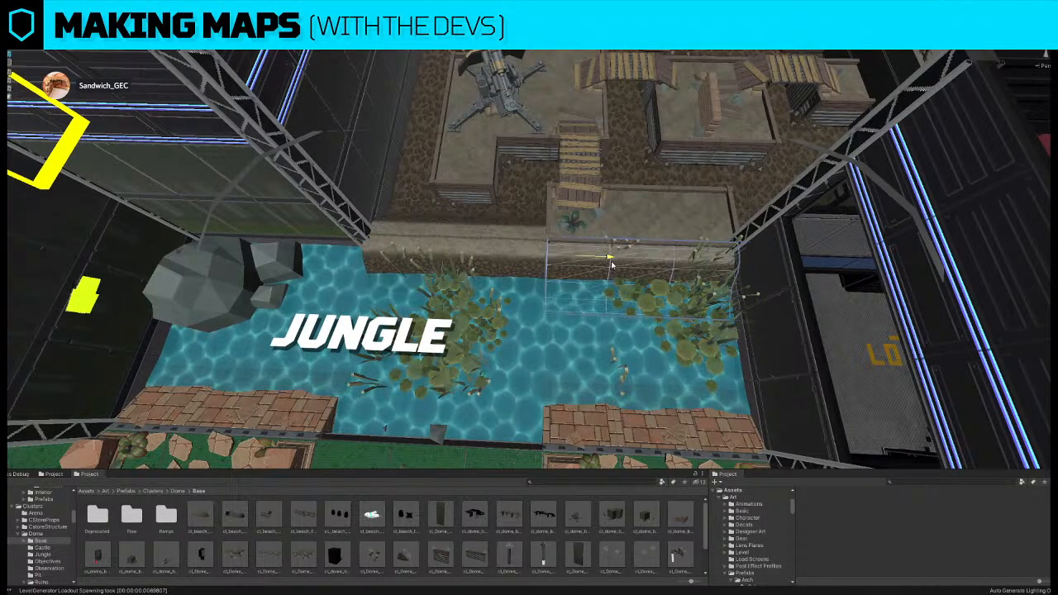
- Locate the trench pieces among the unique floor prefabs and swap the extra bank section beside the truss for a corner piece
right_drag(613, 264, 603, 265)
click(603, 266)
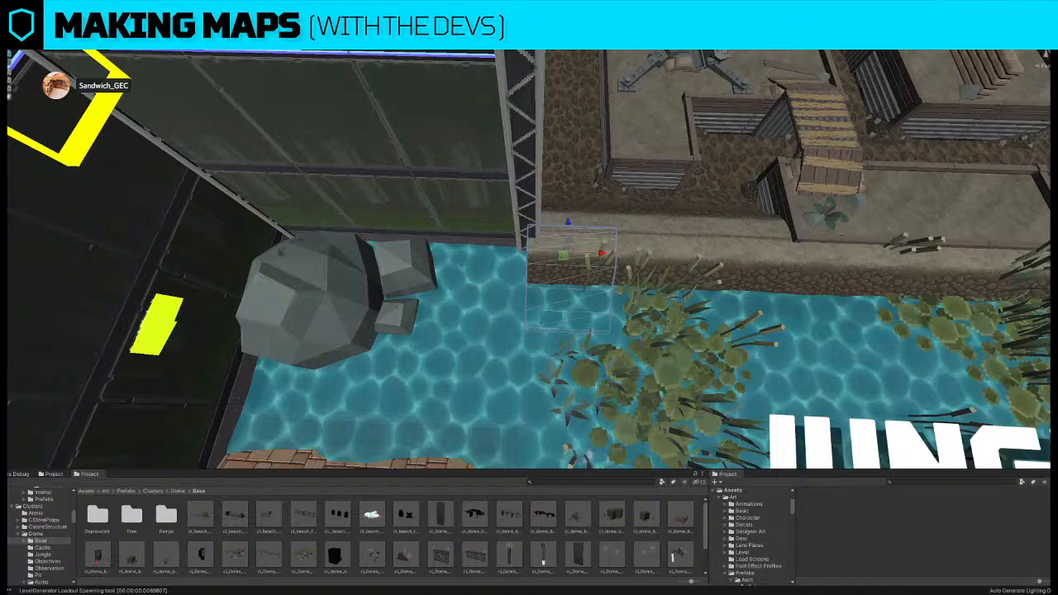
key(ctrl+z)
click(541, 271)
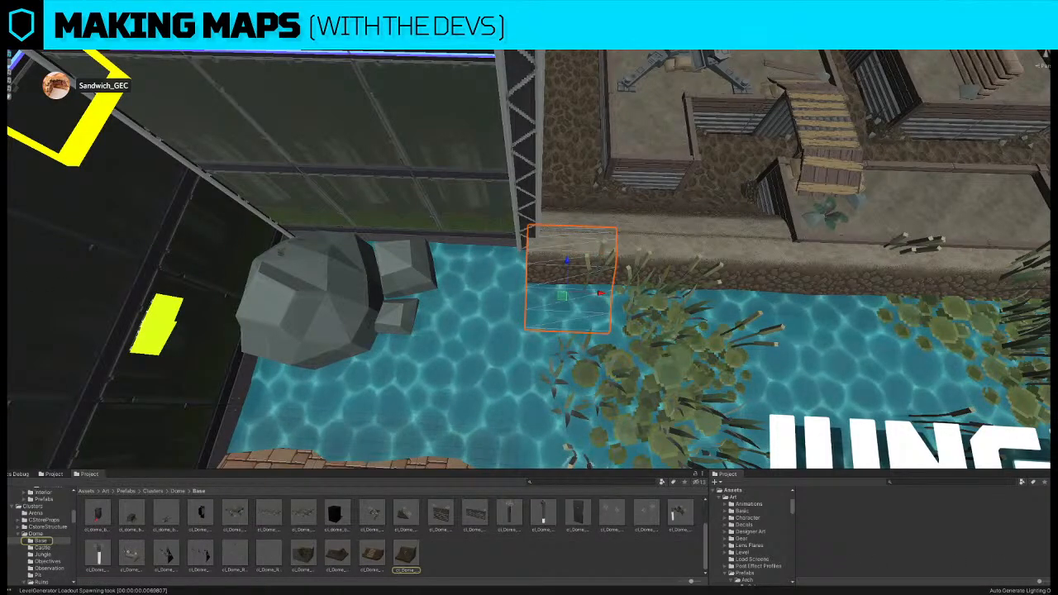
click(552, 268)
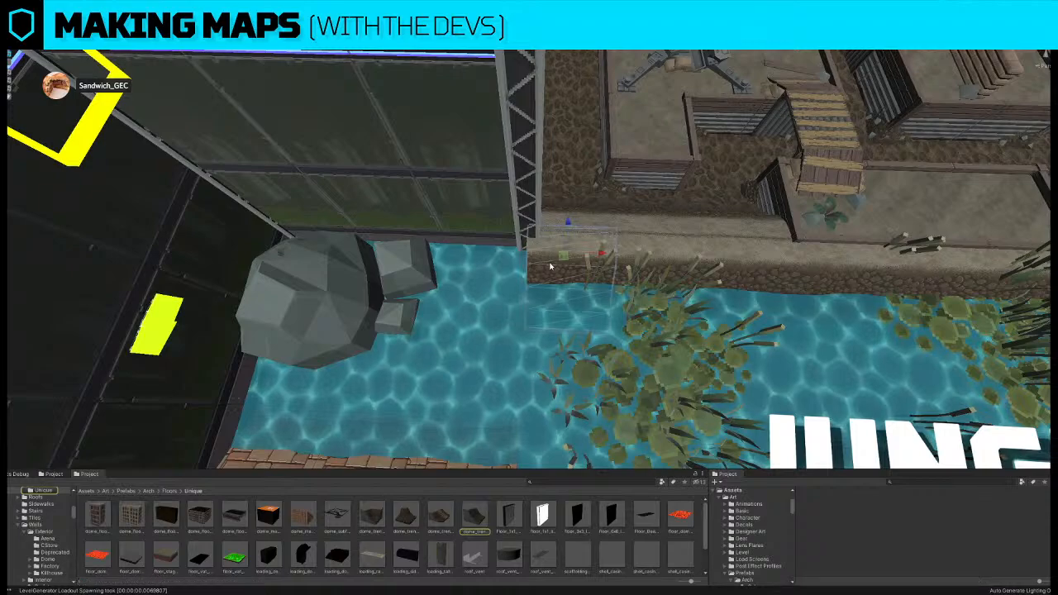
drag(602, 257, 529, 255)
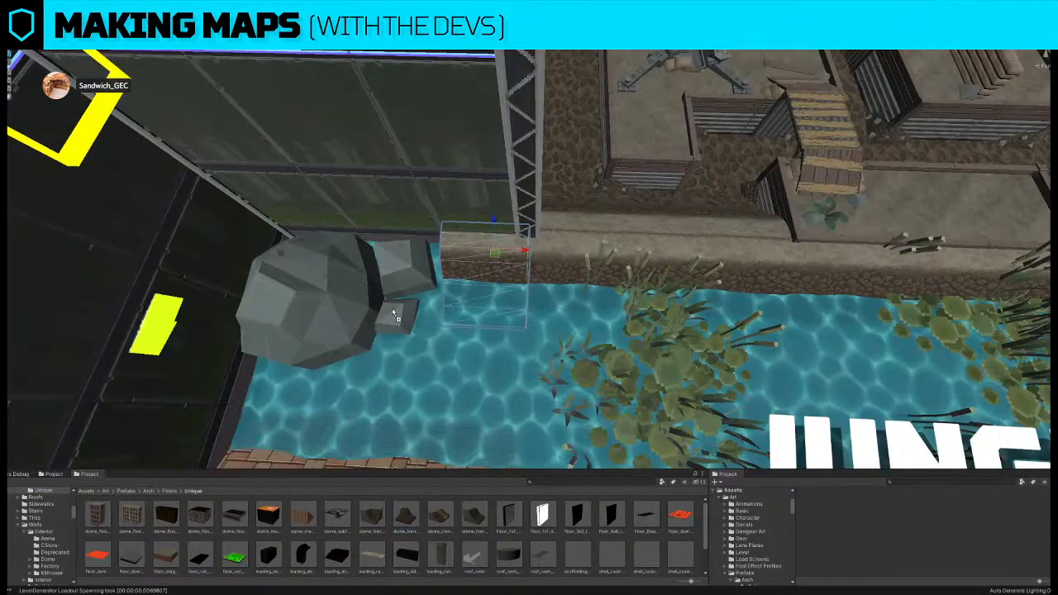
key(Delete)
click(481, 249)
- Lower the corner bank piece, rotate it and fit it against the end of the bank at the jungle pool
right_drag(482, 250, 530, 155)
key(w)
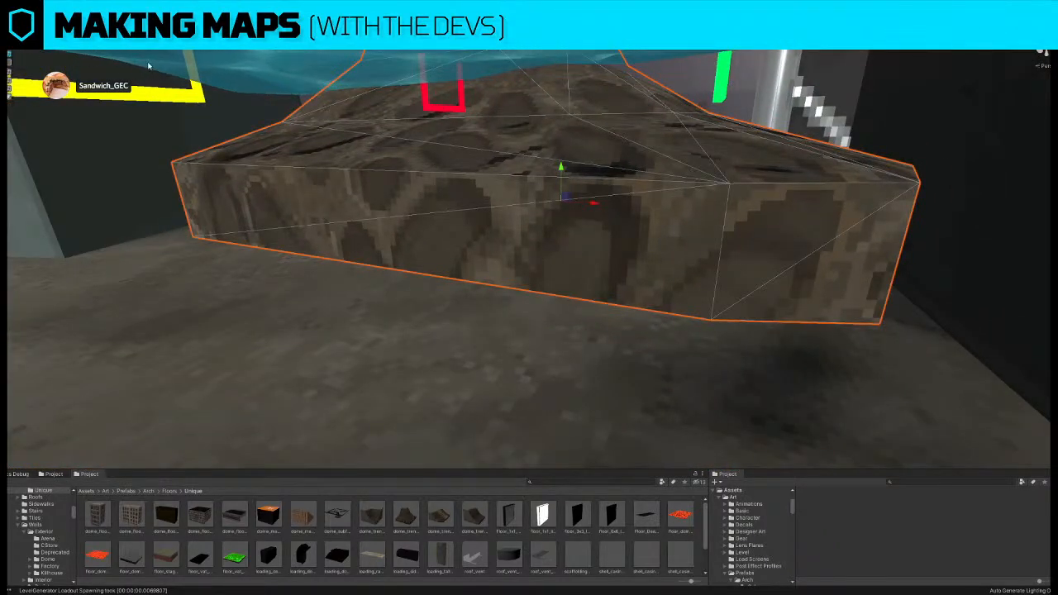
drag(561, 167, 565, 213)
right_drag(565, 213, 513, 244)
key(s)
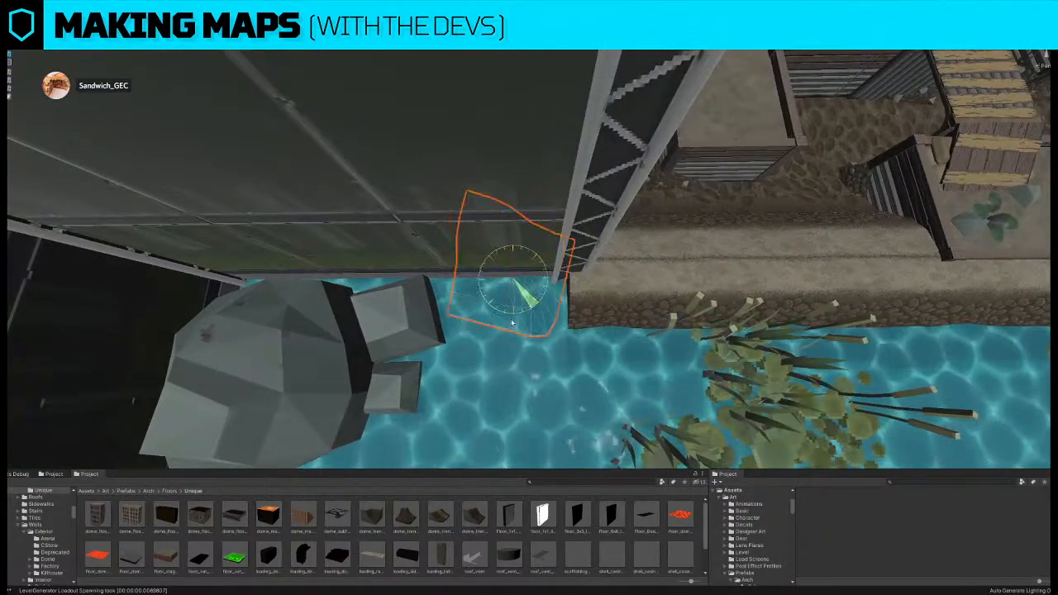
drag(512, 244, 520, 307)
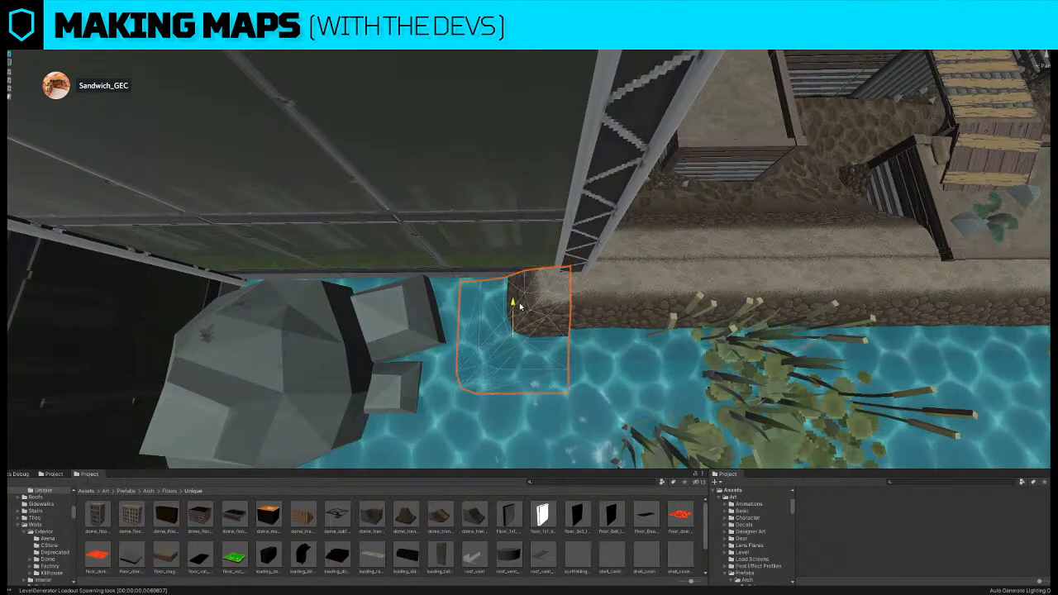
key(w)
- Move the small rock from the jungle pool's edge onto the grass in front of the hedge
right_drag(520, 307, 534, 260)
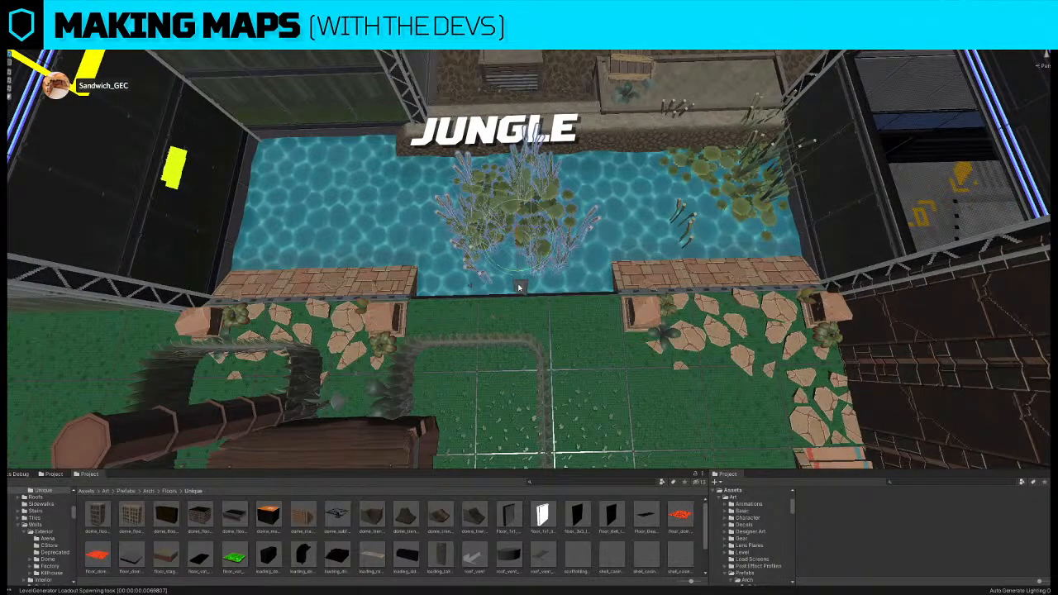
click(520, 287)
click(521, 288)
right_drag(521, 287, 551, 258)
key(w)
drag(512, 217, 447, 310)
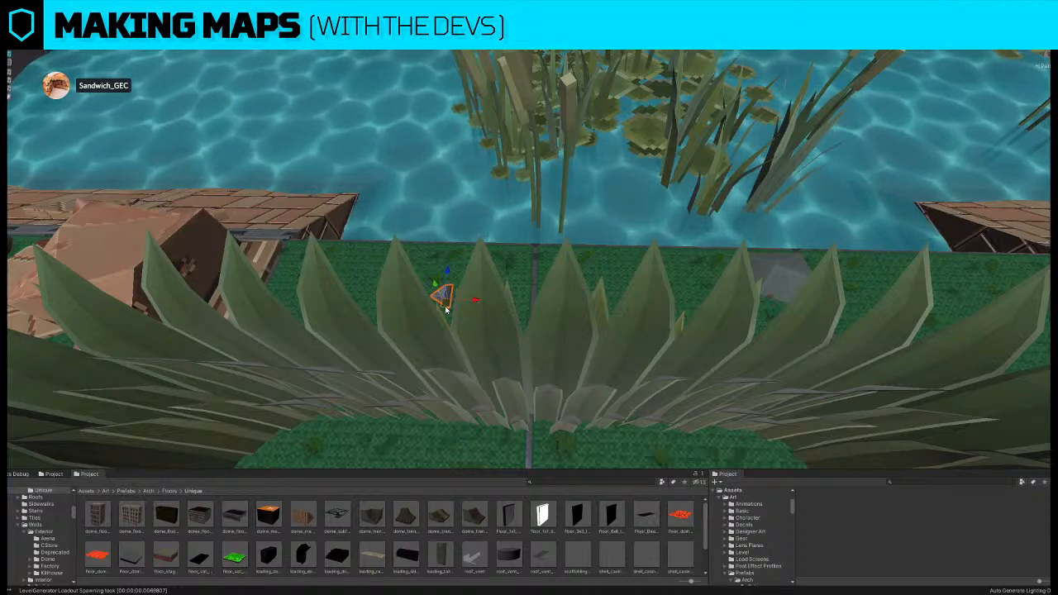
- Move the reed and lily-pad cluster to the opposite end of the jungle pool, beside the yellow marker, and rotate it to fit the corner
right_drag(447, 311, 590, 286)
click(571, 309)
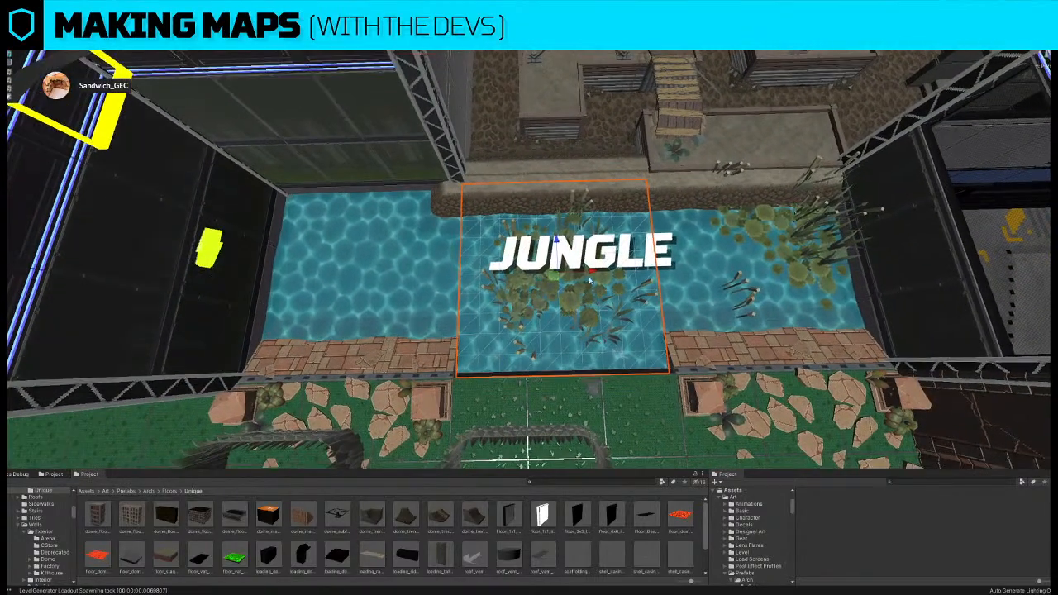
click(791, 204)
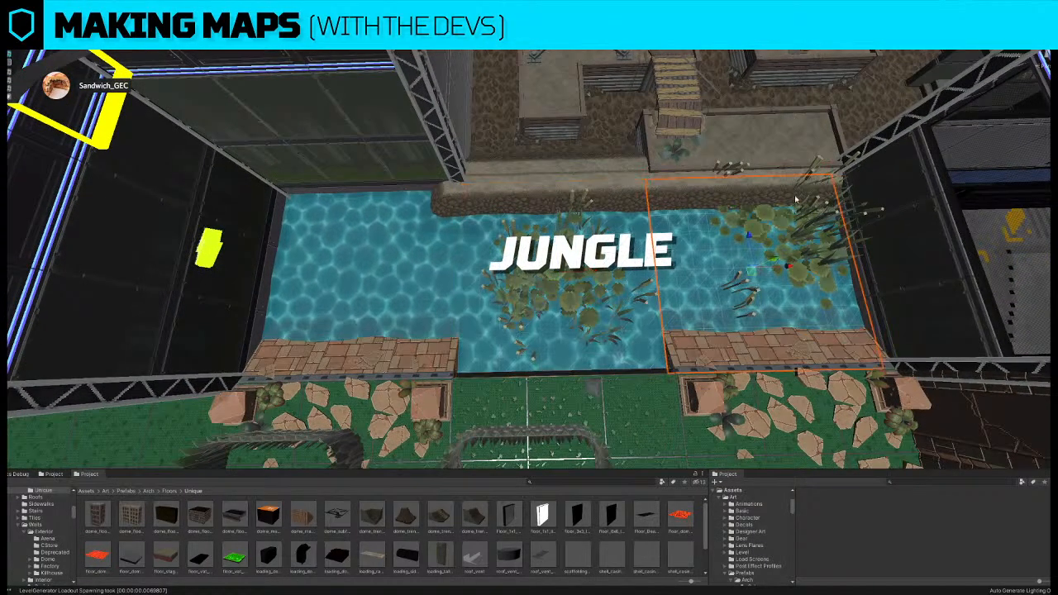
click(818, 165)
right_drag(817, 172, 813, 224)
drag(800, 245, 546, 267)
key(e)
drag(392, 251, 457, 249)
middle_drag(457, 249, 488, 261)
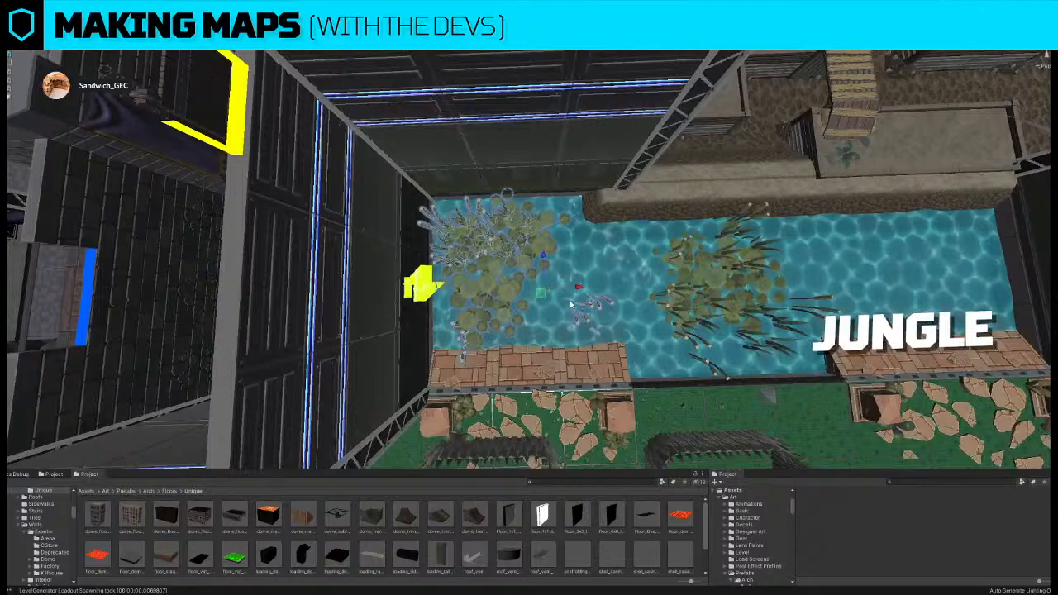
drag(578, 310, 530, 311)
key(w)
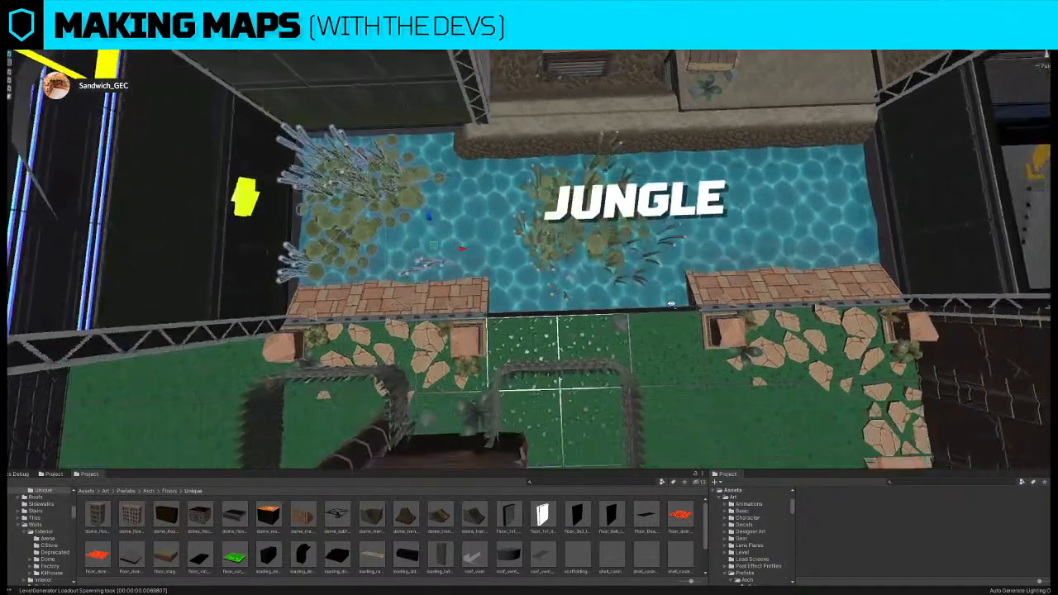
- Shift the central reed and lily-pad cluster slightly within the middle of the jungle pool
click(572, 261)
right_drag(572, 261, 549, 252)
drag(548, 250, 538, 259)
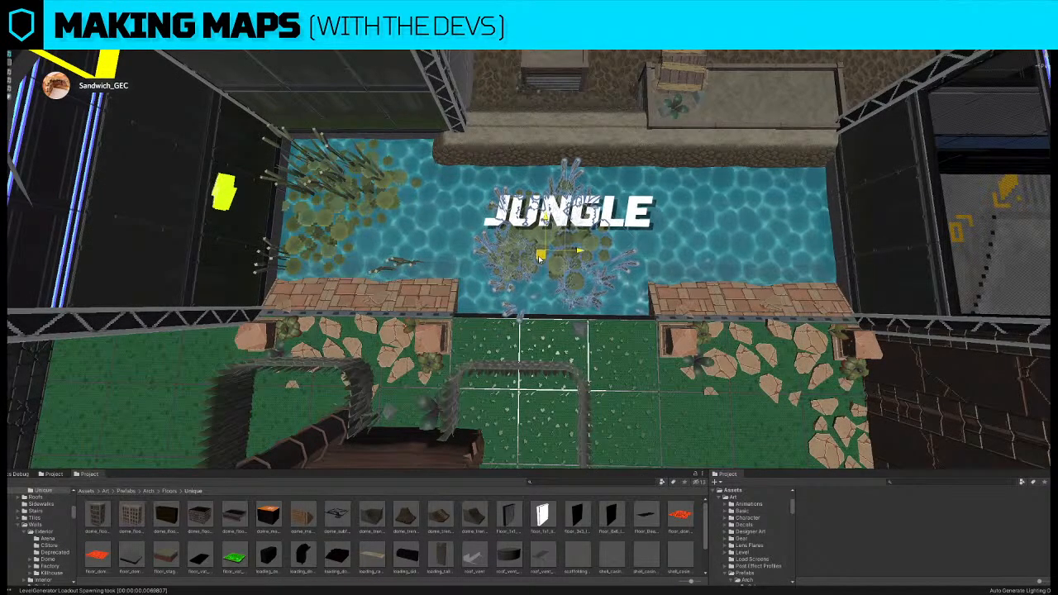
right_drag(600, 257, 601, 257)
key(s)
right_drag(602, 259, 608, 252)
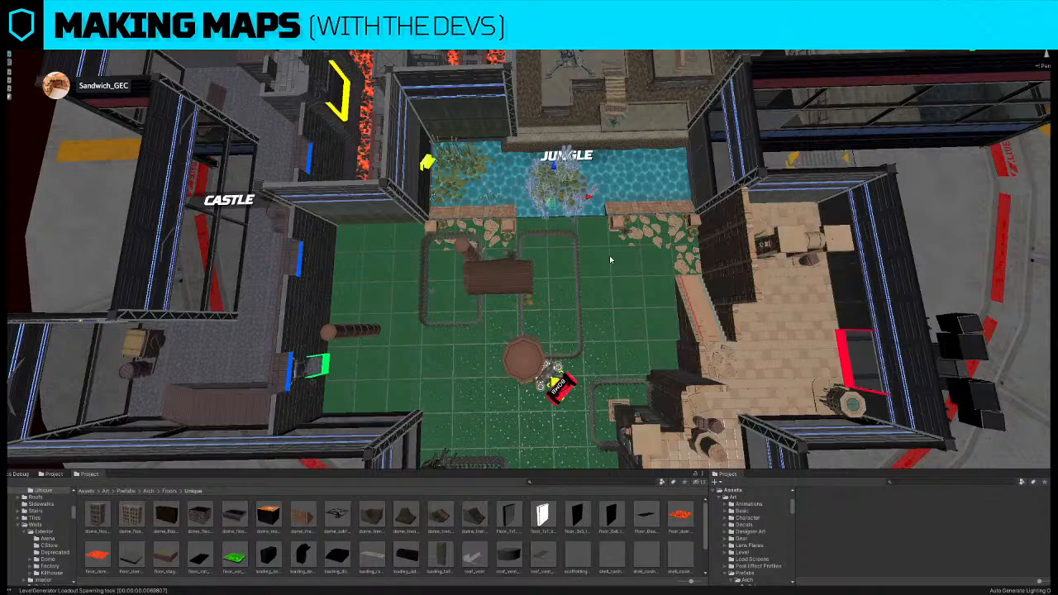
- Move the framed painting onto the castle's grey brick wall beneath the wooden walkway
key(s)
right_drag(539, 253, 538, 250)
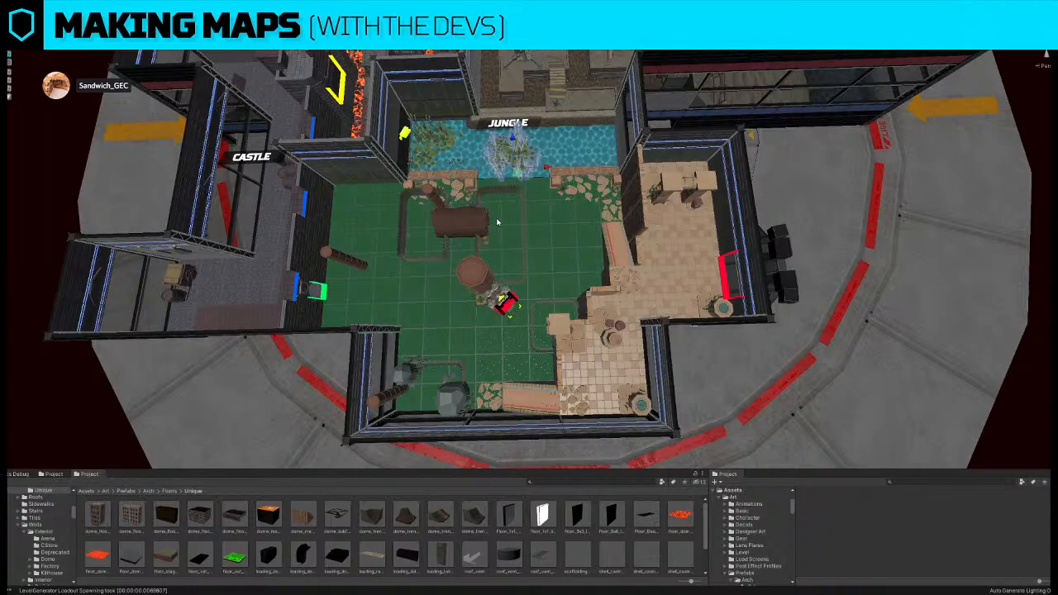
right_drag(518, 233, 250, 395)
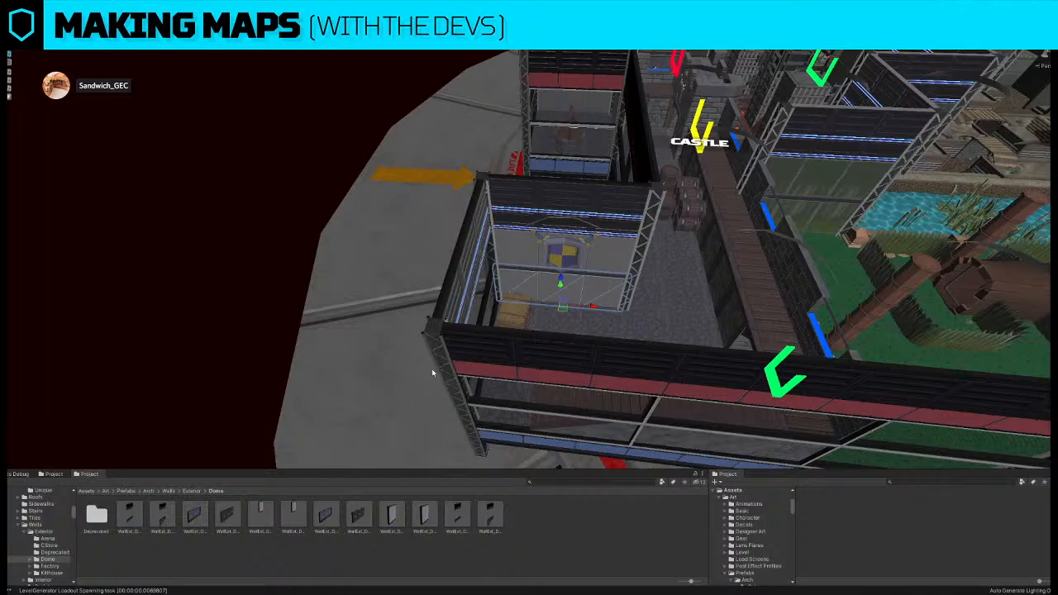
right_drag(490, 354, 572, 304)
drag(322, 416, 636, 217)
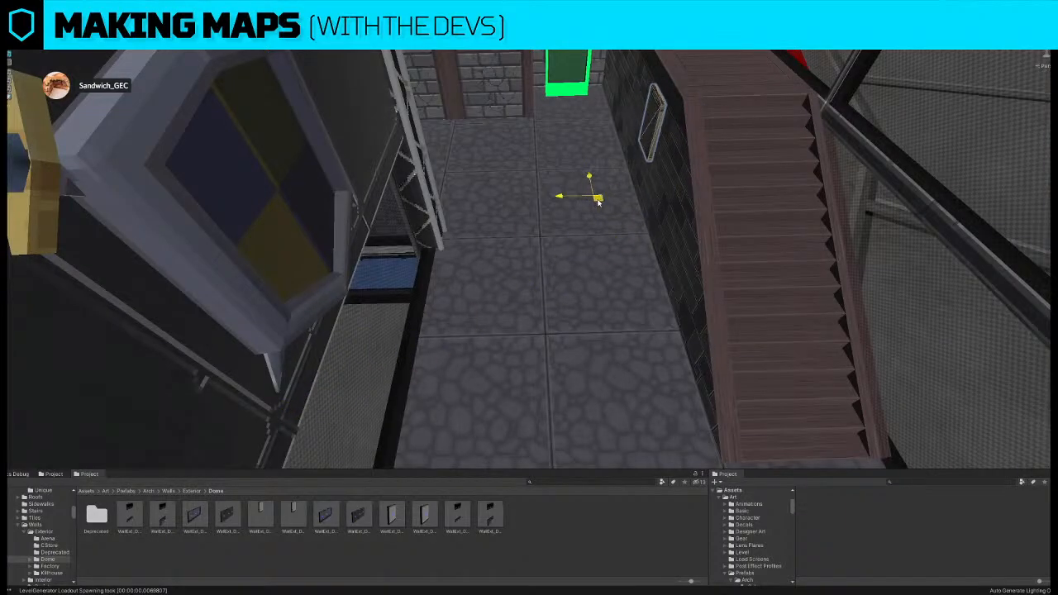
right_drag(599, 201, 759, 155)
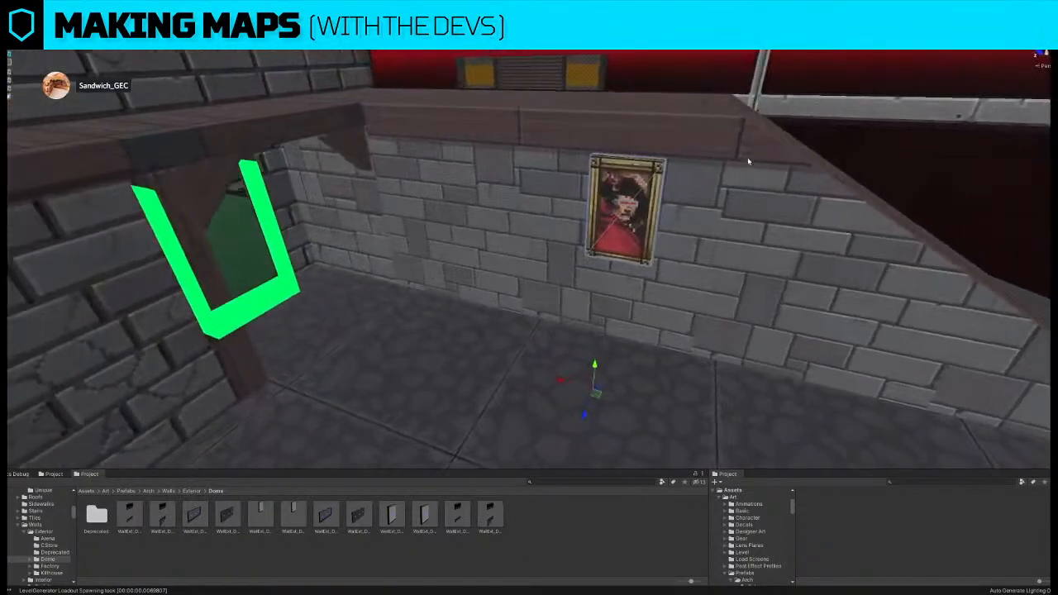
right_drag(654, 350, 765, 308)
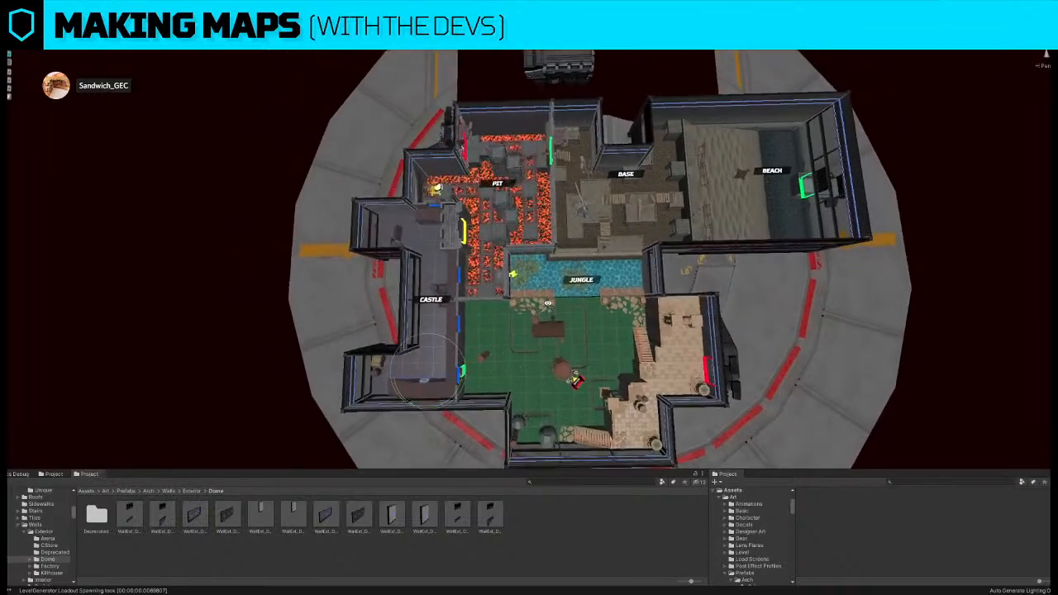
- Copy the wooden ramp section from the castle's far end room into the room beside the pit, in line with its walkway
right_drag(498, 134, 490, 144)
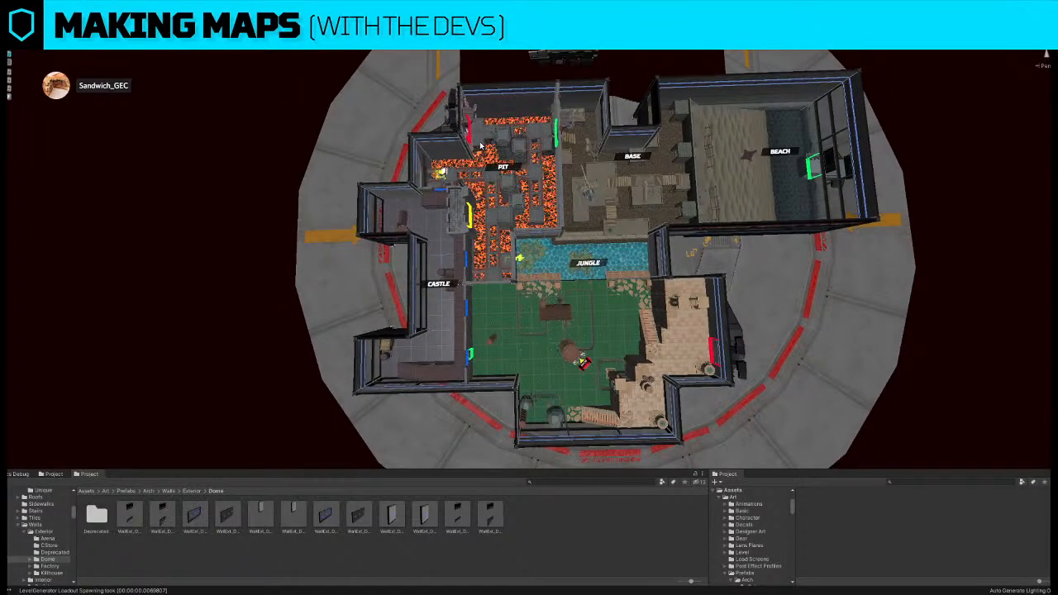
right_drag(460, 233, 500, 208)
key(w)
key(a)
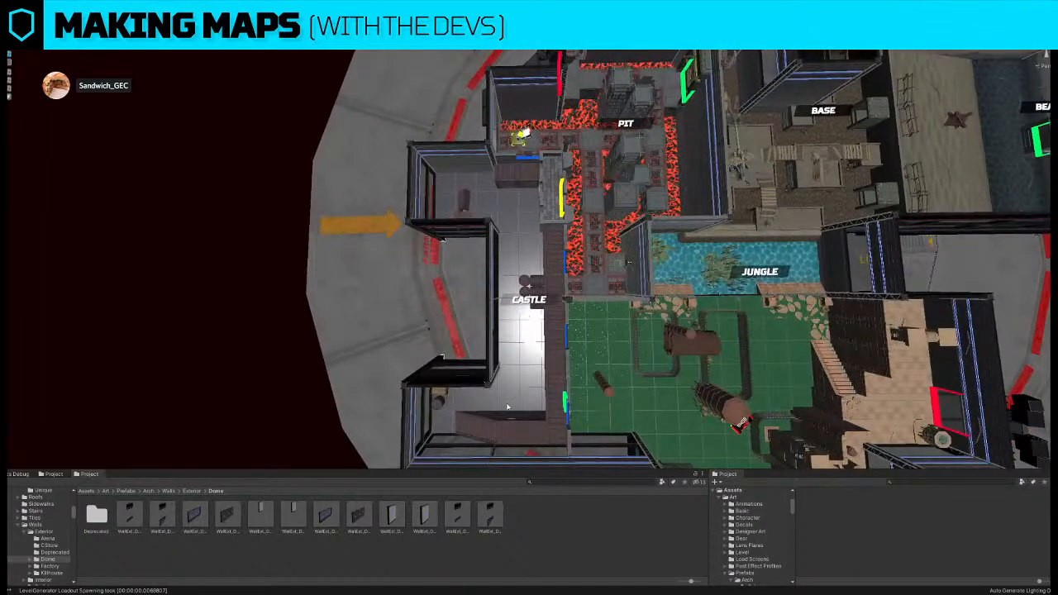
click(525, 425)
key(w)
drag(514, 393, 512, 151)
key(w)
right_drag(516, 152, 571, 252)
drag(597, 277, 519, 292)
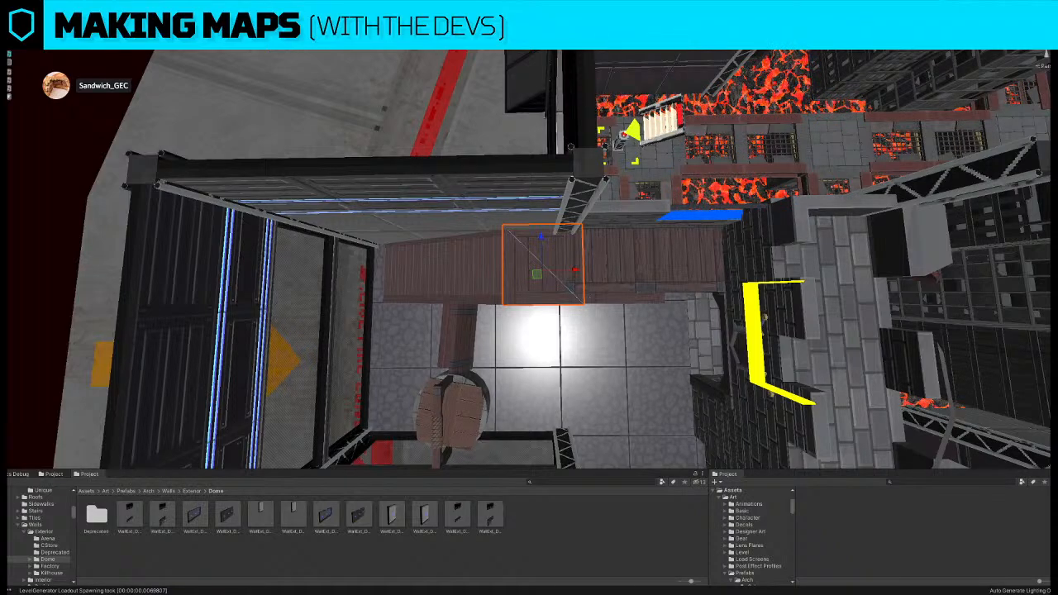
- Delete the surplus walkway tile beside the copied ramp and fit the ramp against the end of the remaining castle walkway
shift+click(624, 266)
key(Delete)
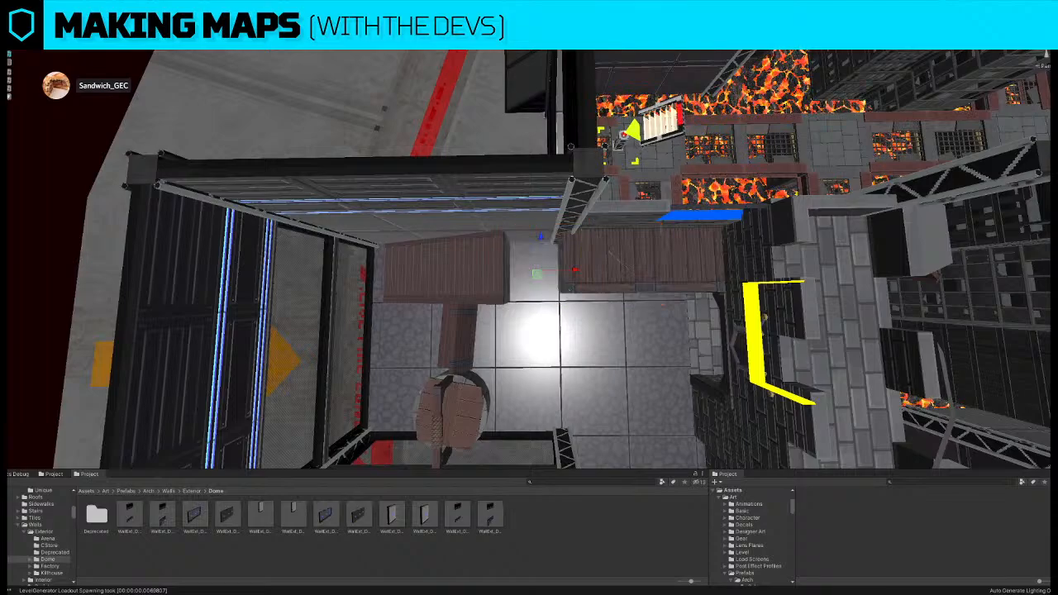
click(478, 267)
drag(540, 277, 589, 270)
key(w)
right_drag(590, 271, 569, 113)
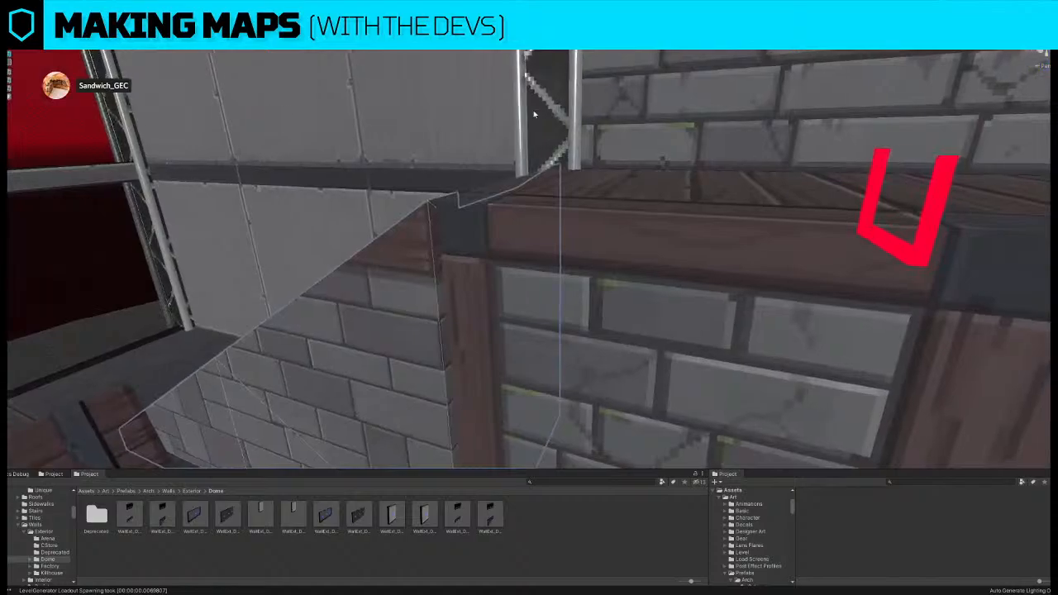
key(ctrl+z)
right_drag(552, 200, 582, 347)
key(e)
right_drag(607, 290, 632, 155)
drag(616, 325, 616, 342)
right_drag(616, 342, 409, 344)
- Rotate the round wooden prop with its plank and move it to the truss corner where the castle corridor begins
click(409, 346)
right_drag(479, 333, 398, 333)
key(e)
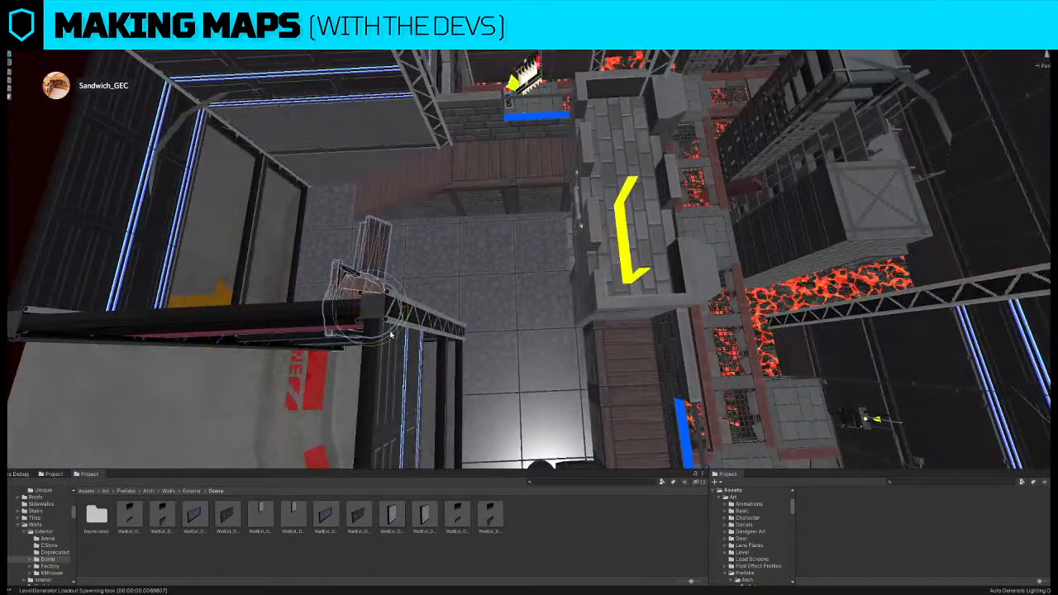
drag(391, 334, 358, 377)
key(w)
drag(374, 313, 602, 374)
key(e)
mouse_move(574, 364)
right_down()
mouse_move(561, 348)
mouse_move(564, 356)
right_up()
- Move the stacked barrels farther along the castle corridor, beside the raised wooden walkway
key(s)
click(521, 377)
middle_drag(531, 394, 536, 320)
key(w)
drag(527, 247, 528, 305)
key(d)
right_drag(571, 194, 574, 197)
key(s)
click(966, 229)
right_drag(589, 240, 597, 257)
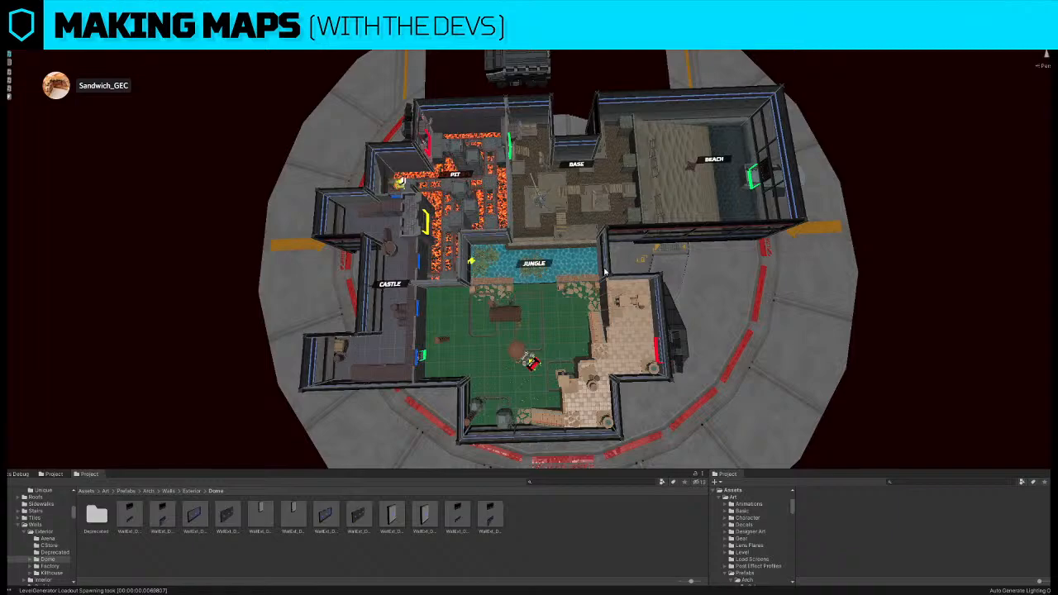
- Move the JUNGLE area label from the pool to the open grass near the castle wall
alt+drag(557, 256, 557, 259)
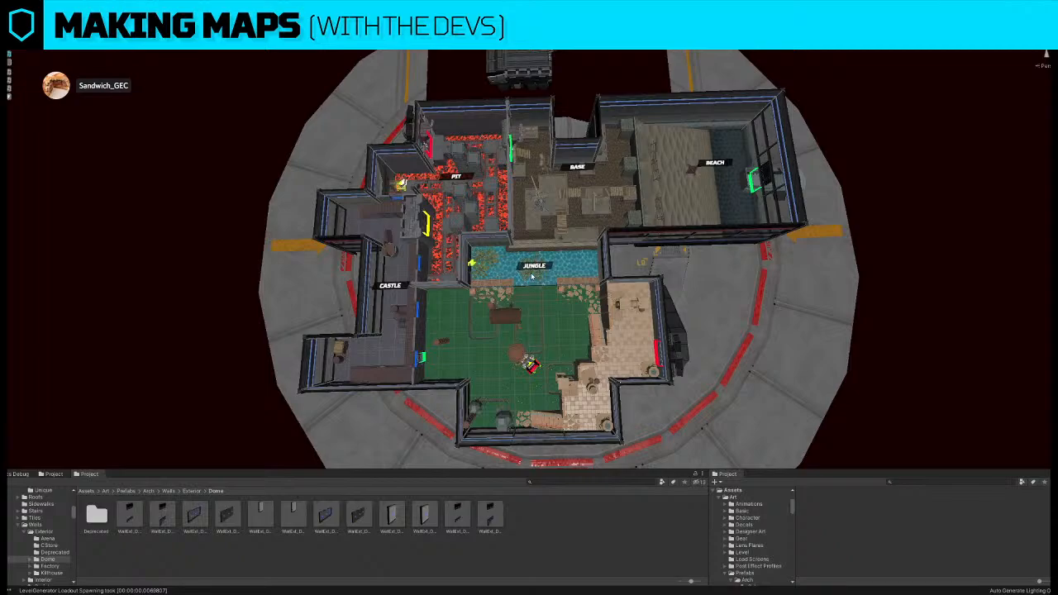
click(7, 333)
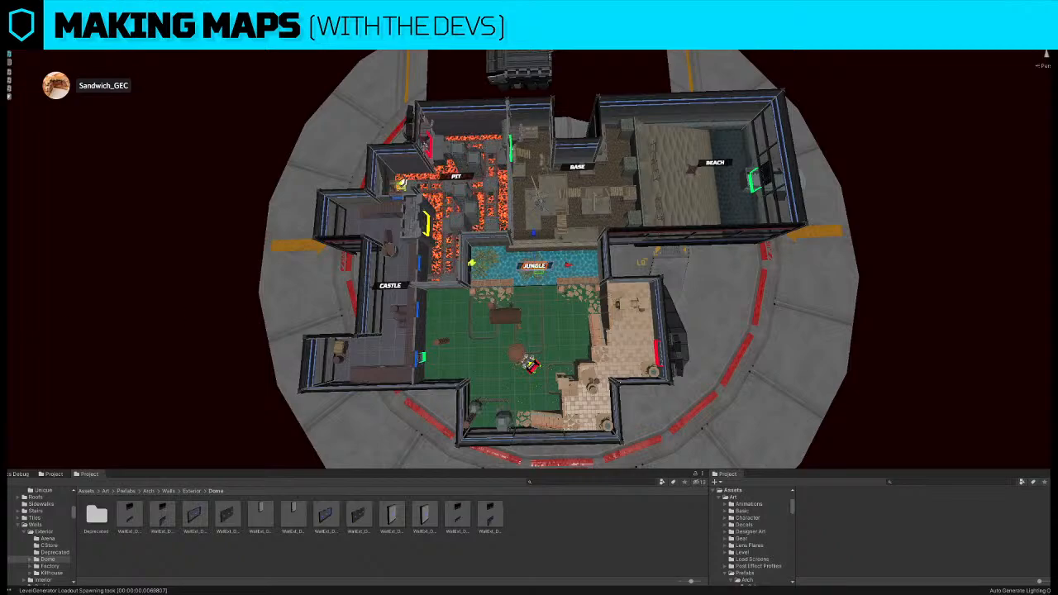
drag(543, 275, 483, 368)
scroll(733, 337, up, 3)
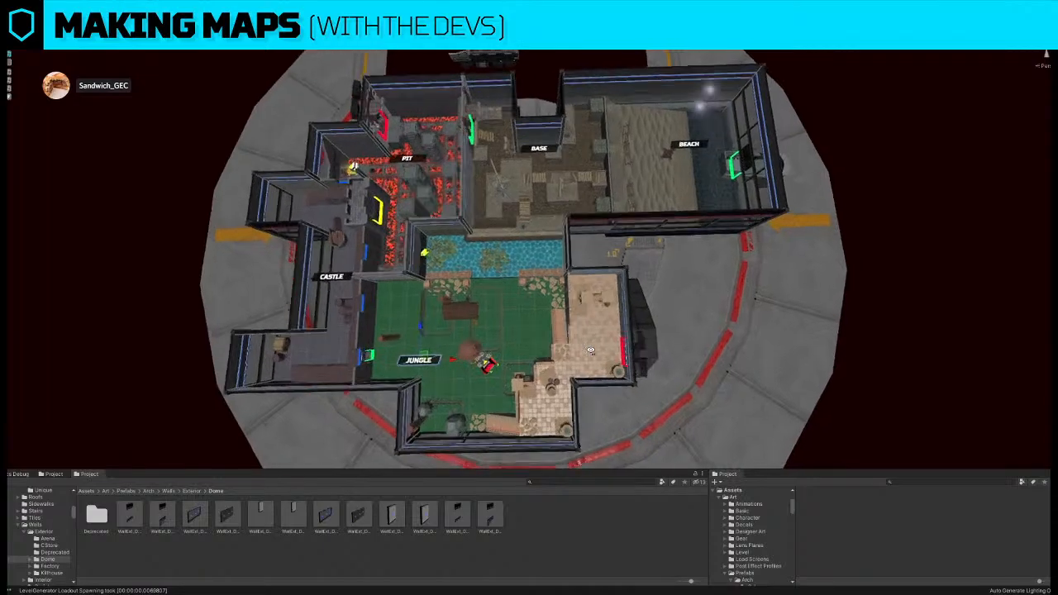
- Swap the windowed wall panel at the truss corner next to the beach for another exterior dome wall piece
key(s)
right_drag(733, 338, 683, 170)
key(a)
key(w)
click(614, 240)
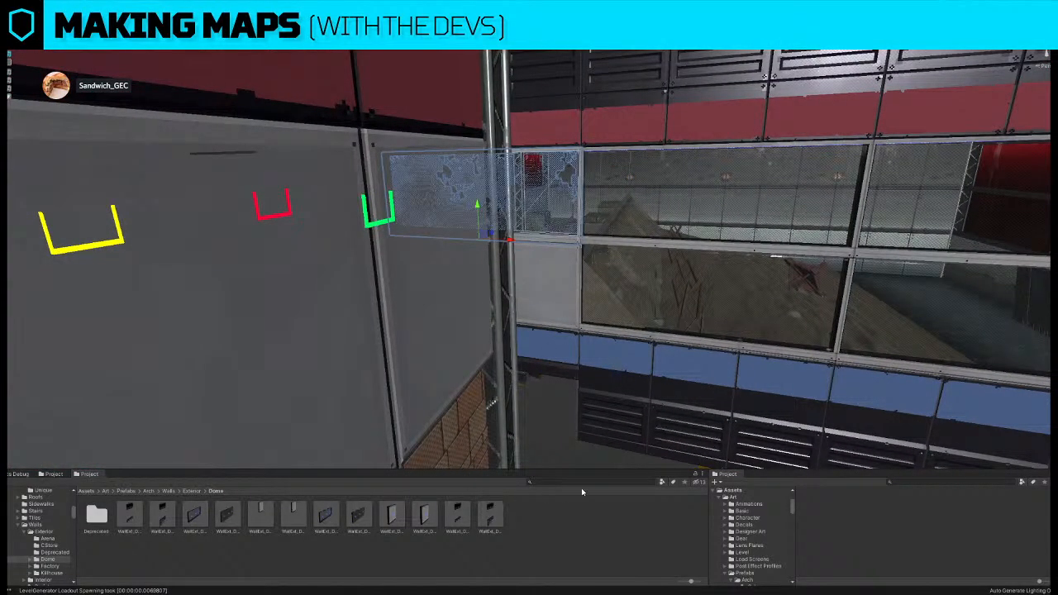
drag(365, 516, 383, 309)
key(Delete)
- Examine the overall map layout and the sightline across the beach toward the fences and trench openings
right_drag(615, 338, 573, 304)
scroll(570, 304, up, 2)
alt+drag(547, 238, 624, 289)
scroll(532, 263, up, 2)
middle_drag(678, 94, 704, 184)
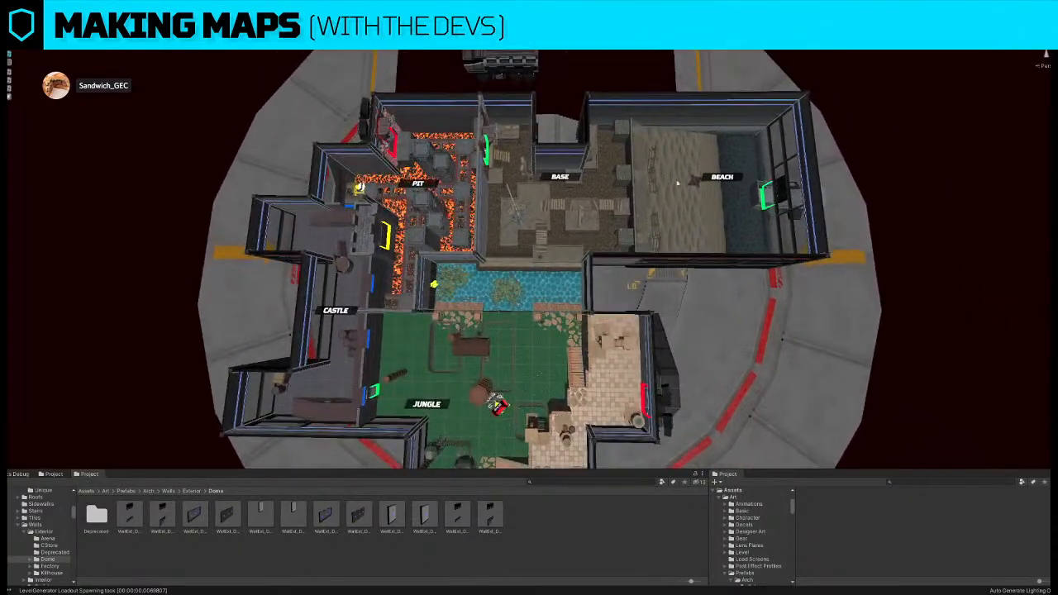
scroll(625, 179, up, 6)
alt+drag(631, 170, 482, 143)
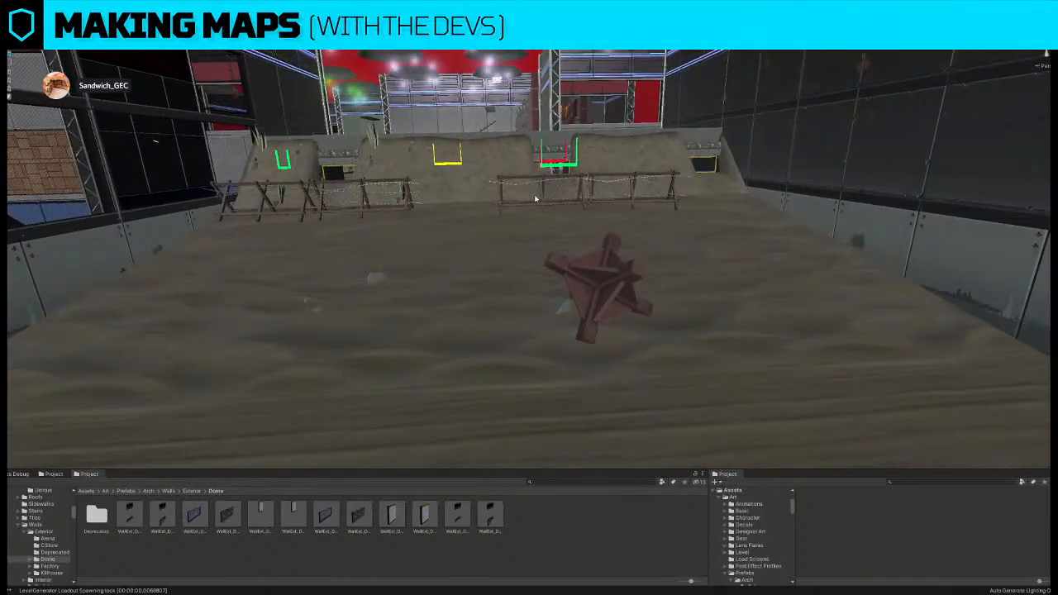
alt+drag(541, 181, 600, 284)
scroll(600, 287, down, 5)
scroll(600, 290, down, 4)
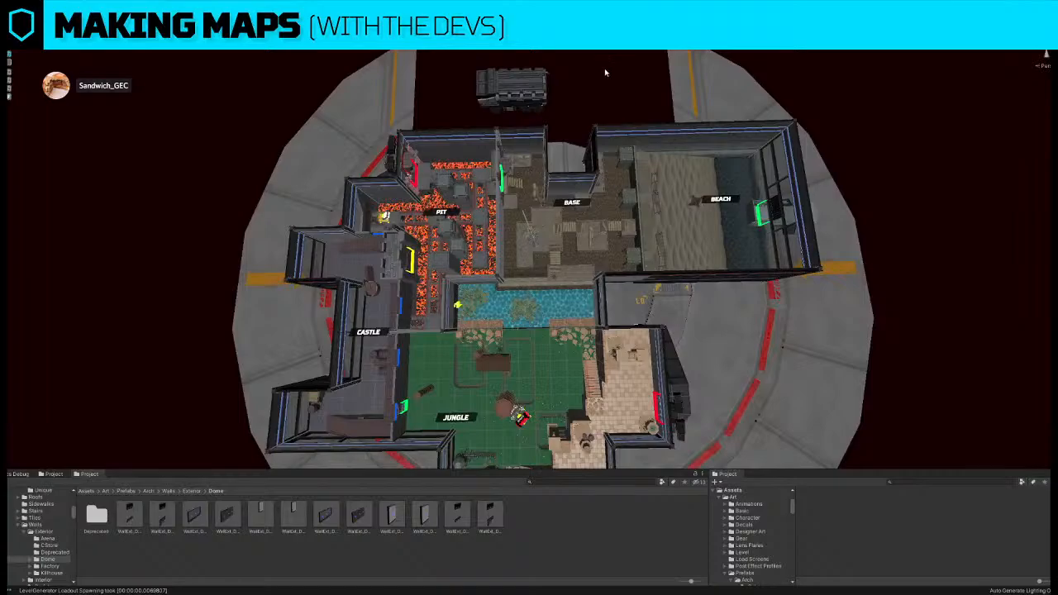
- Inspect the base's green doorway beside the pit and the castle's yellow gateway overlooking the lava
alt+drag(605, 72, 562, 132)
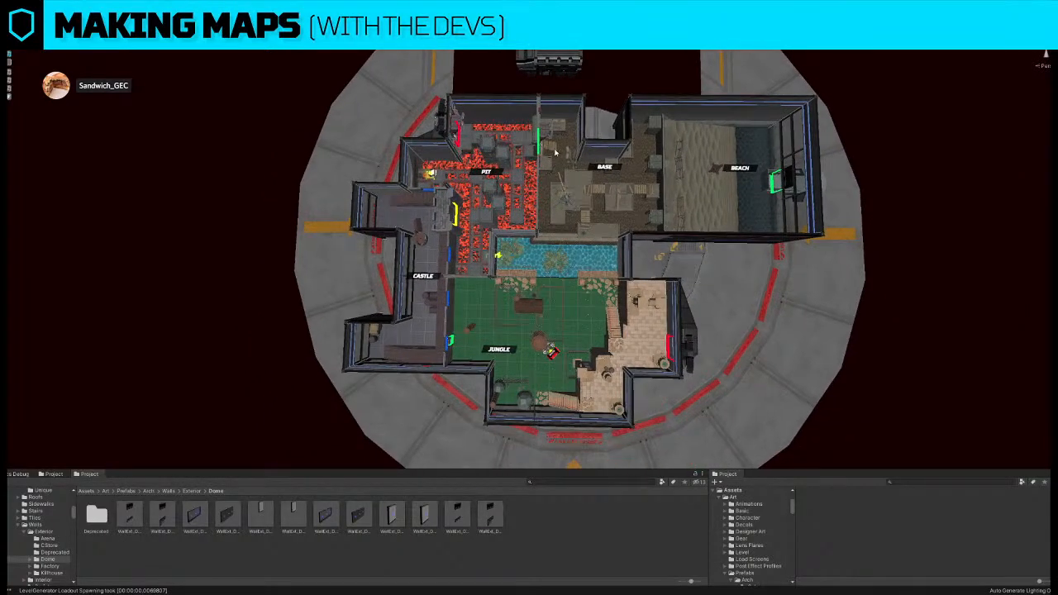
scroll(556, 169, up, 4)
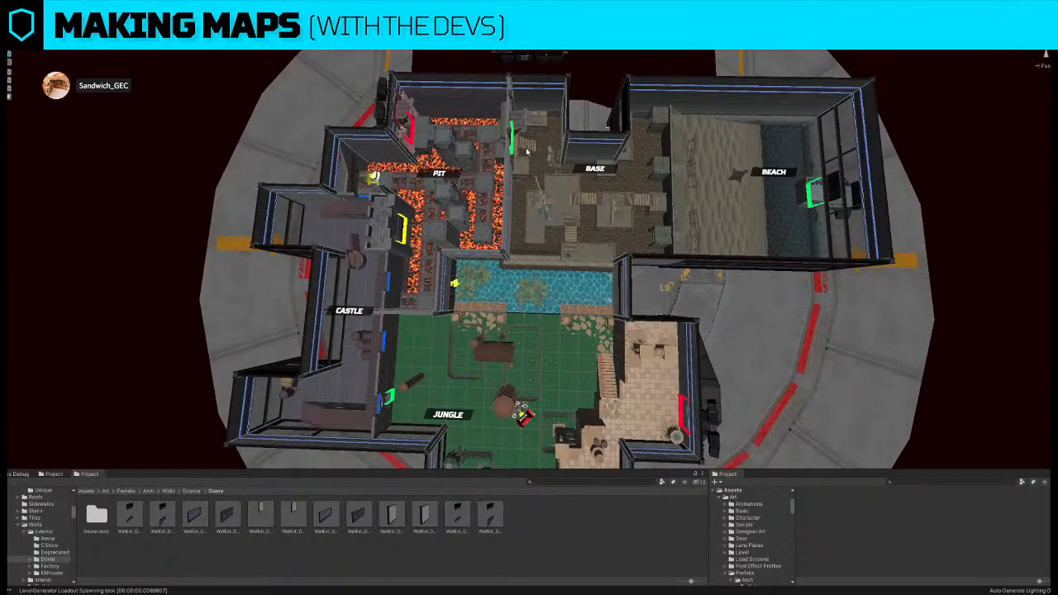
scroll(527, 152, up, 8)
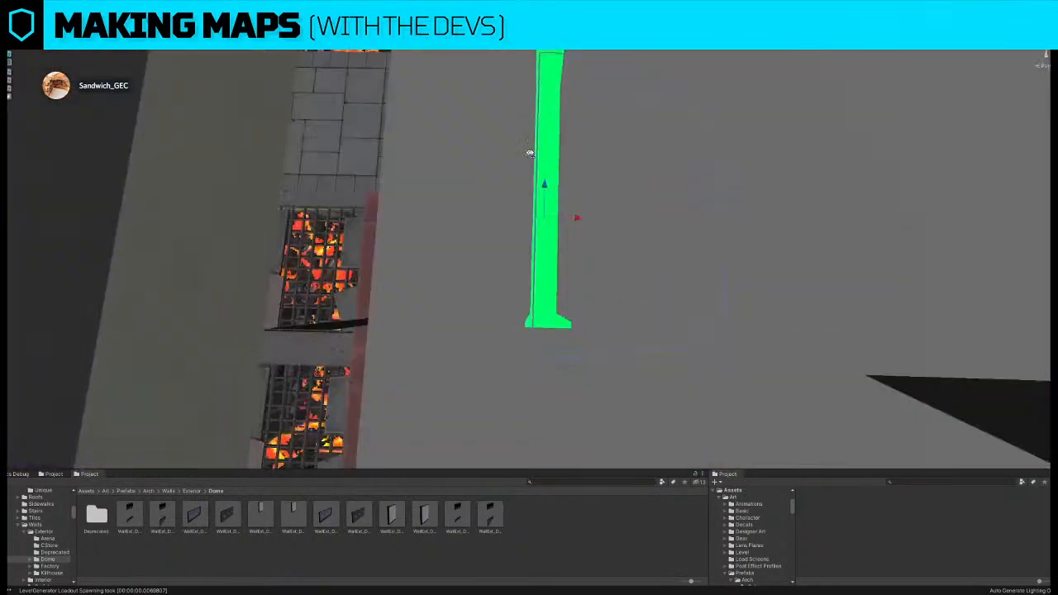
scroll(530, 153, down, 3)
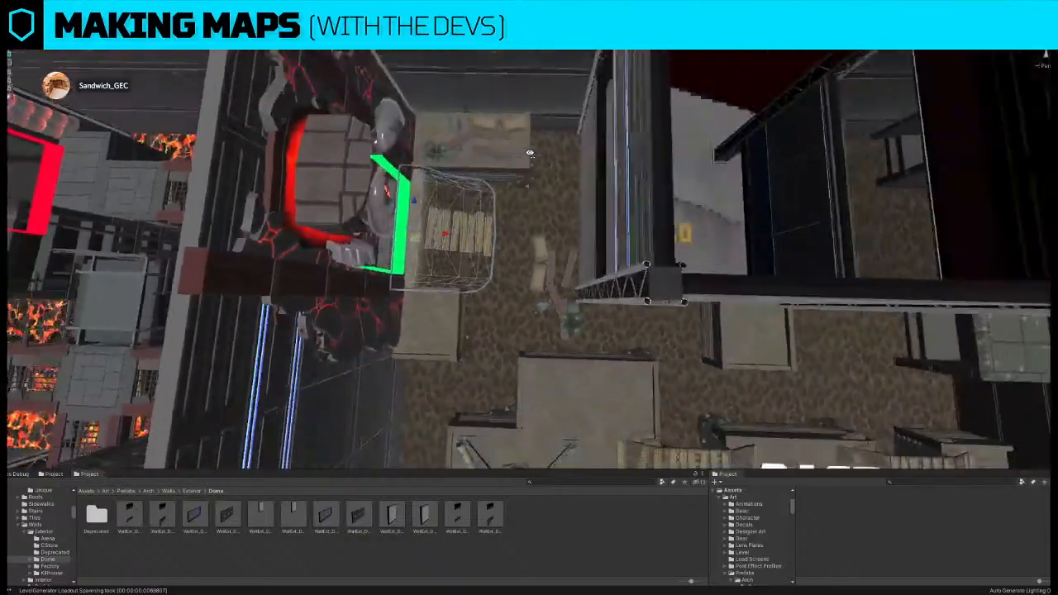
scroll(530, 153, down, 8)
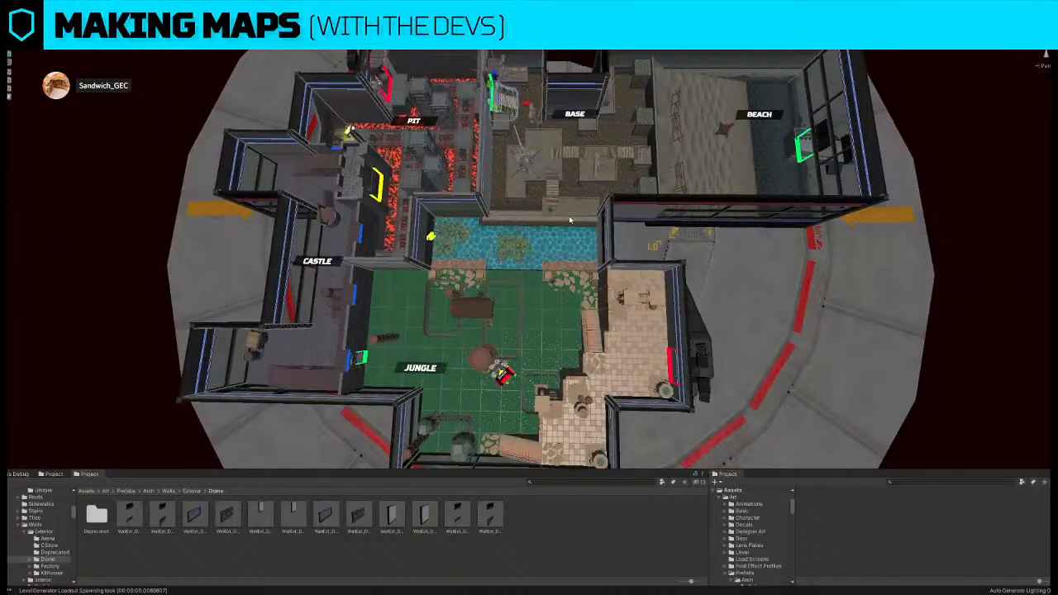
scroll(589, 300, down, 2)
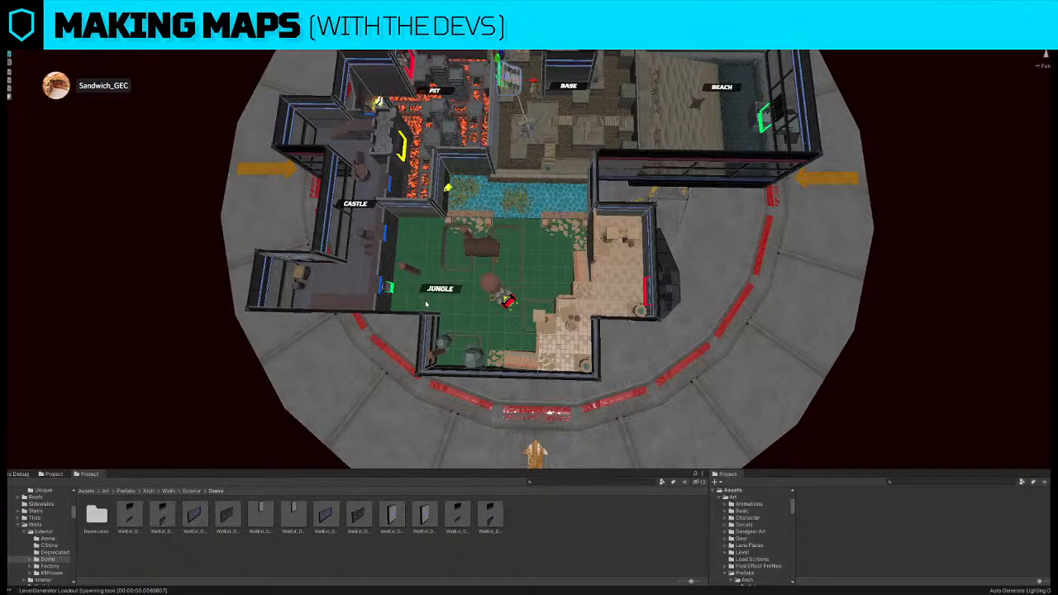
middle_drag(440, 277, 479, 276)
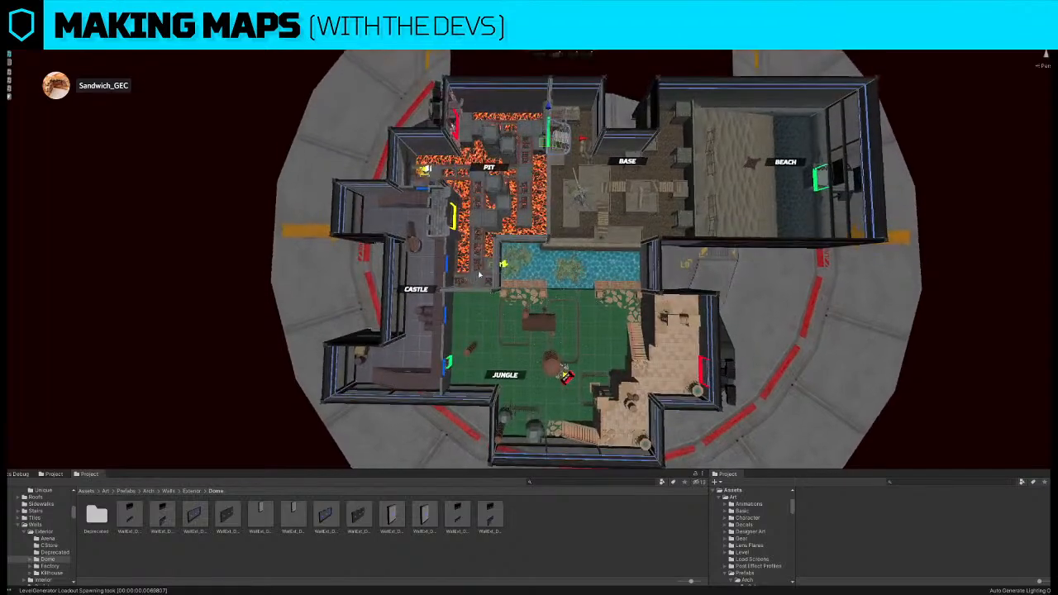
scroll(497, 271, up, 3)
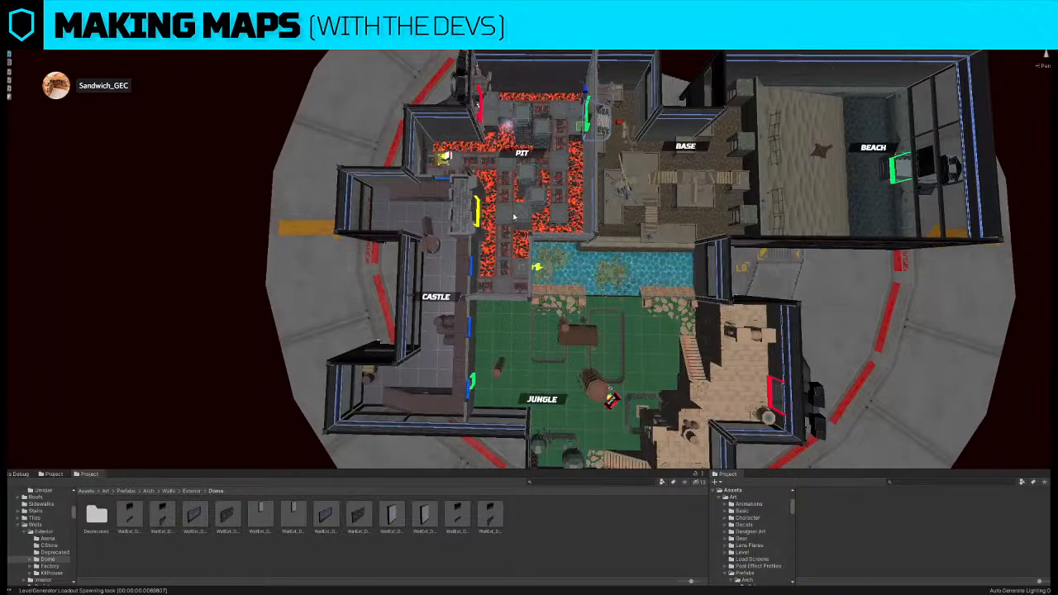
scroll(509, 212, up, 10)
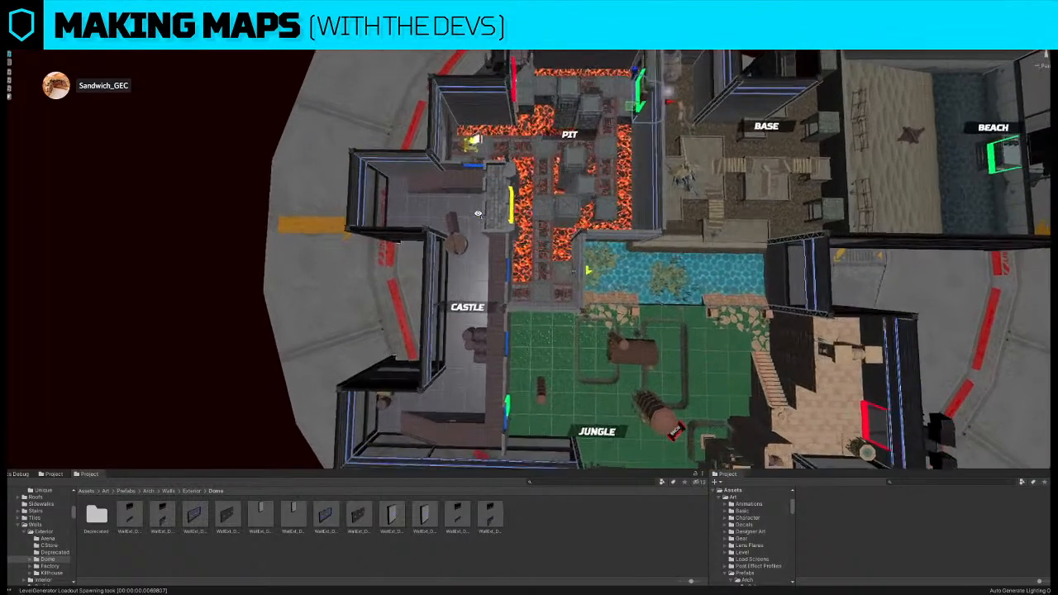
scroll(505, 124, up, 2)
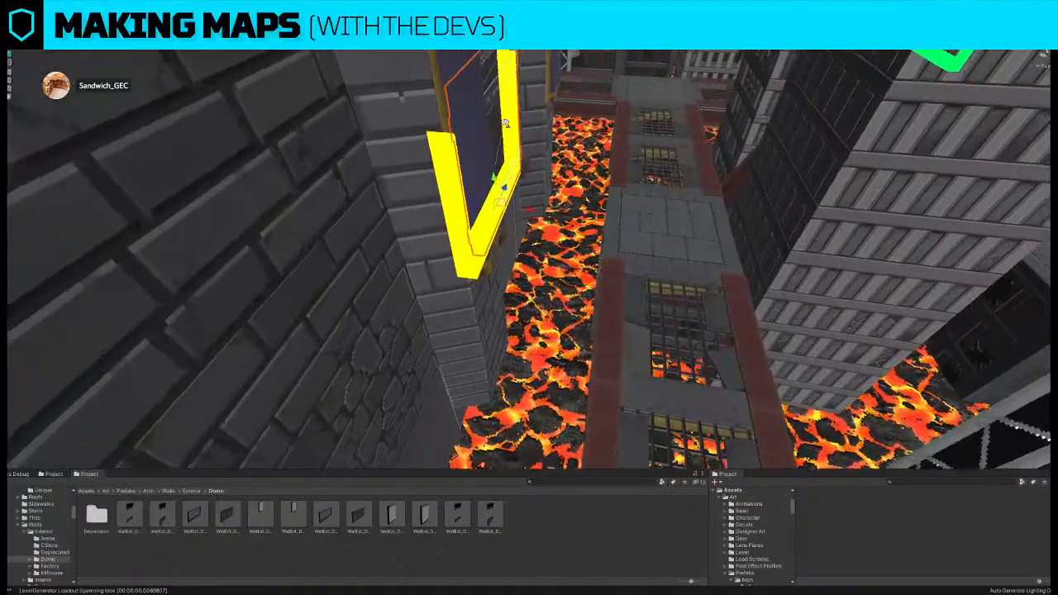
- Lower the wooden drawbridge from the castle's yellow gateway across the lava onto the pit walkway
click(503, 124)
drag(490, 184, 605, 212)
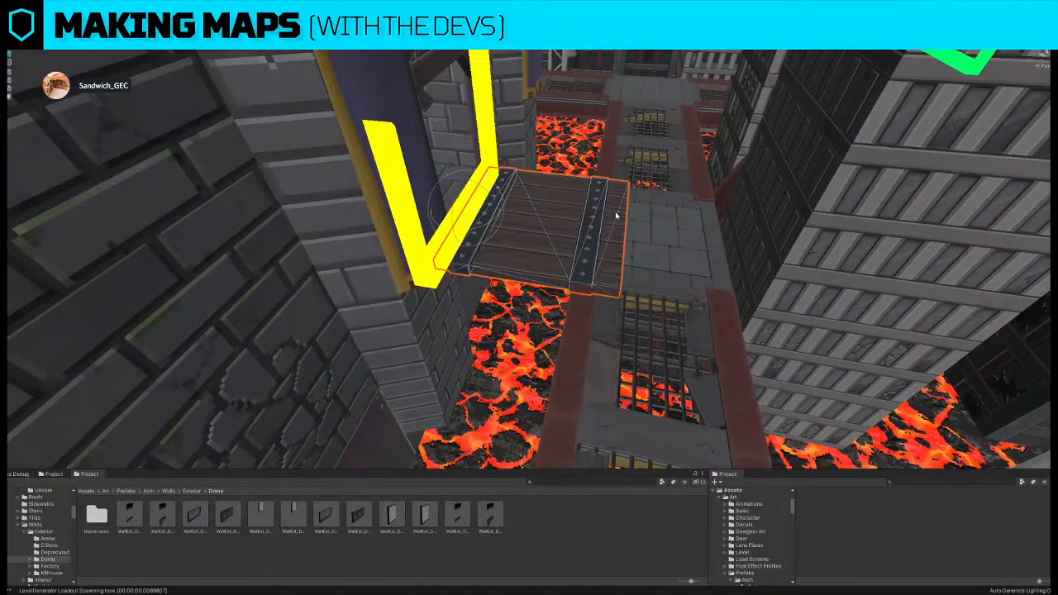
scroll(617, 218, down, 10)
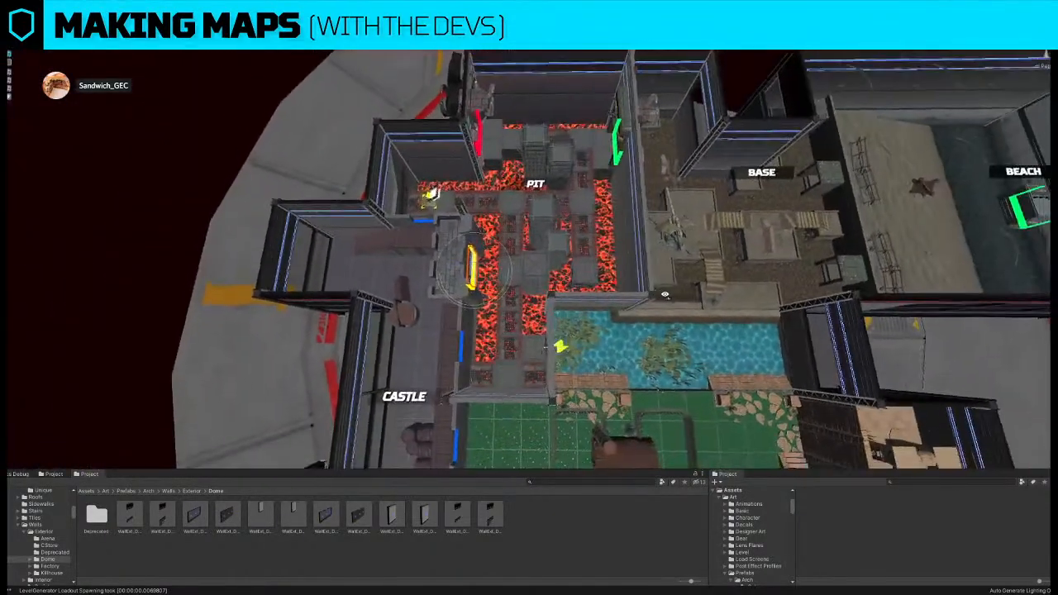
- Examine the finished map from above, covering the castle, pit, base, jungle and beach areas and their connections
right_drag(665, 294, 664, 300)
click(543, 274)
scroll(571, 290, up, 3)
key(w)
right_drag(592, 298, 553, 289)
click(921, 246)
right_drag(704, 248, 702, 248)
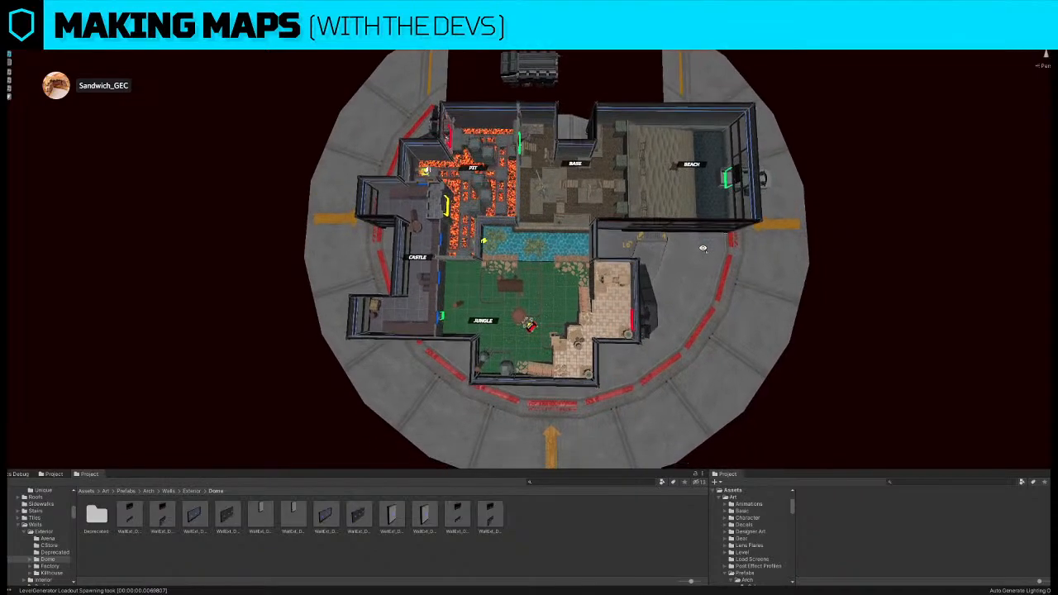
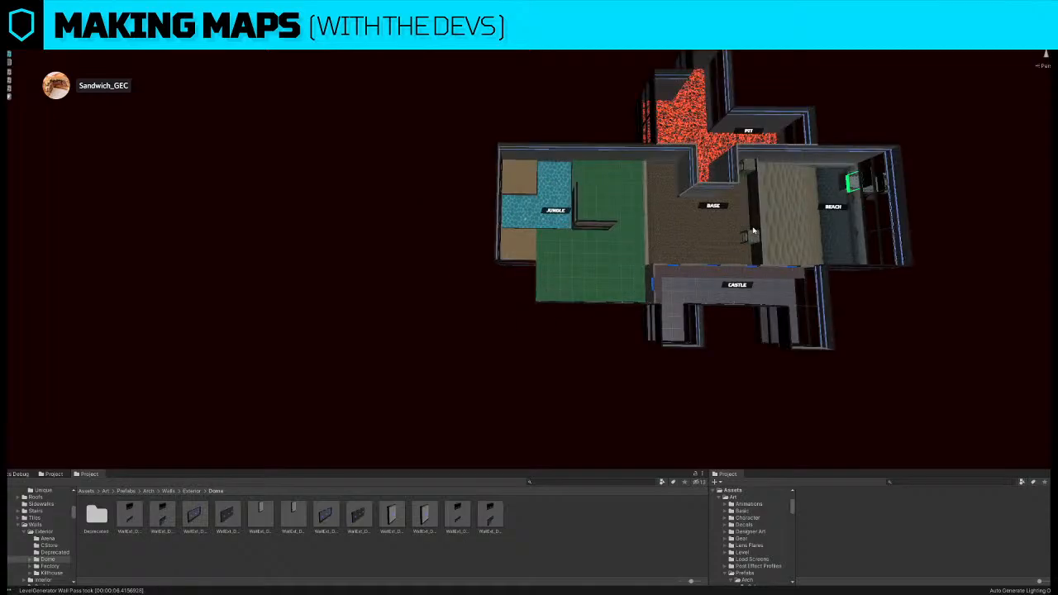
- Inspect the freestanding interior walls beside the jungle pool and how the jungle room adjoins the base
click(579, 209)
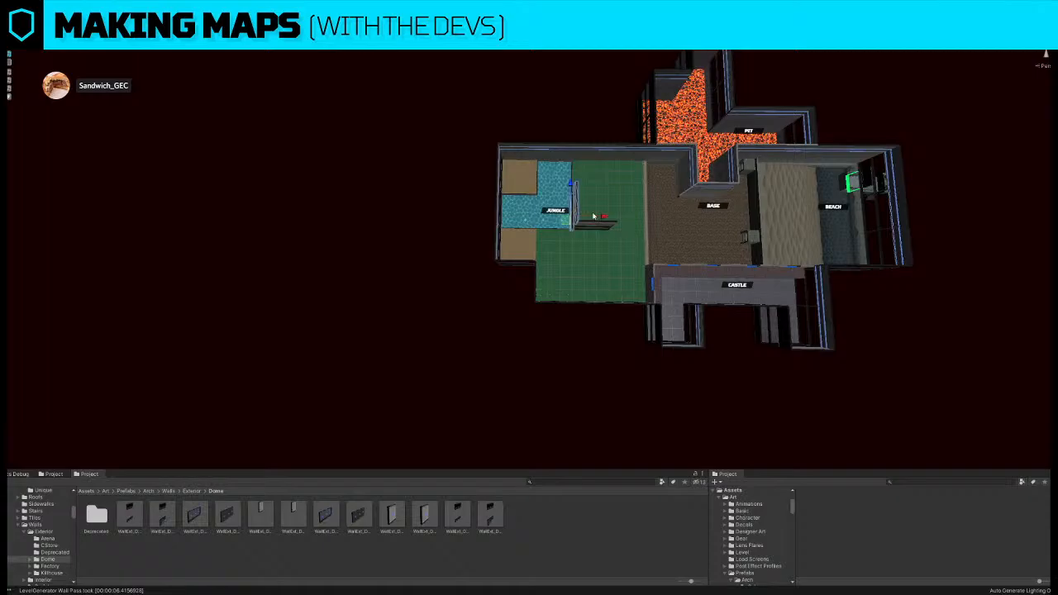
key(f)
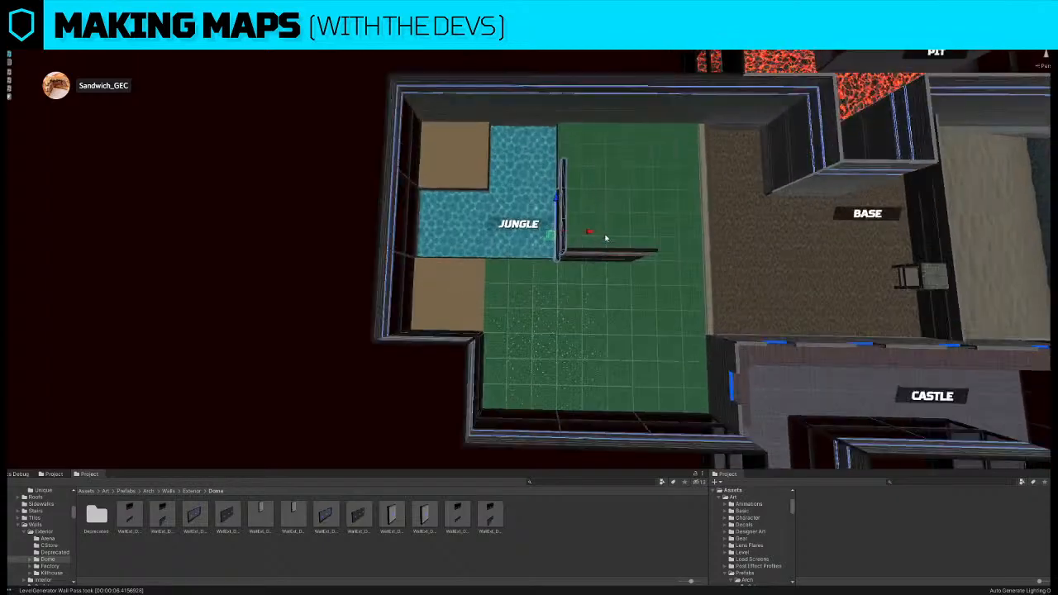
alt+drag(579, 208, 441, 164)
right_drag(441, 164, 473, 170)
right_drag(451, 323, 763, 343)
scroll(508, 206, down, 5)
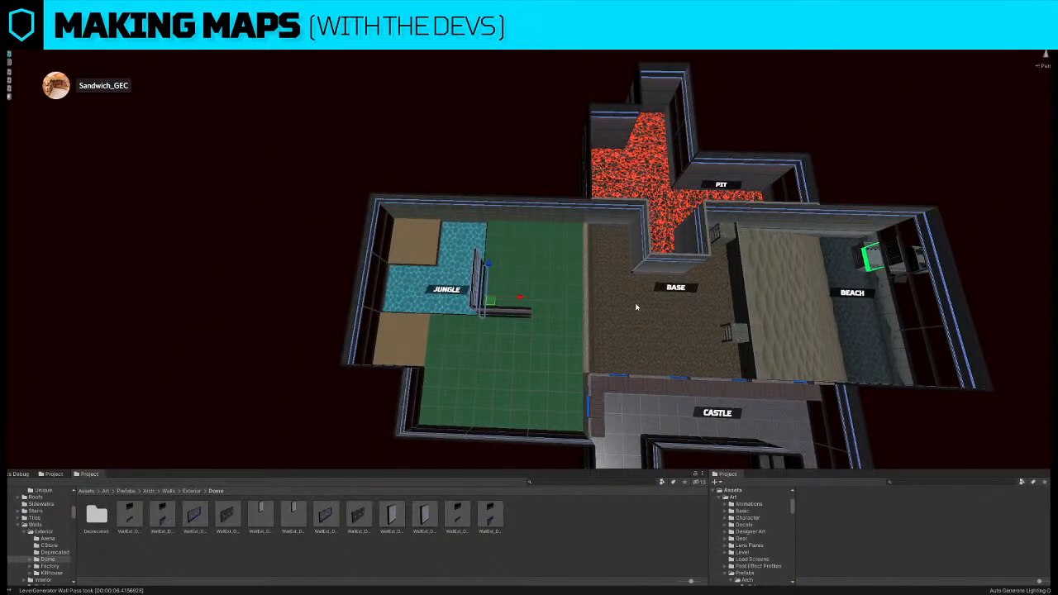
- Compare the newly generated room layouts from above, examining how the jungle, pit, castle, base and beach areas connect
scroll(623, 224, down, 3)
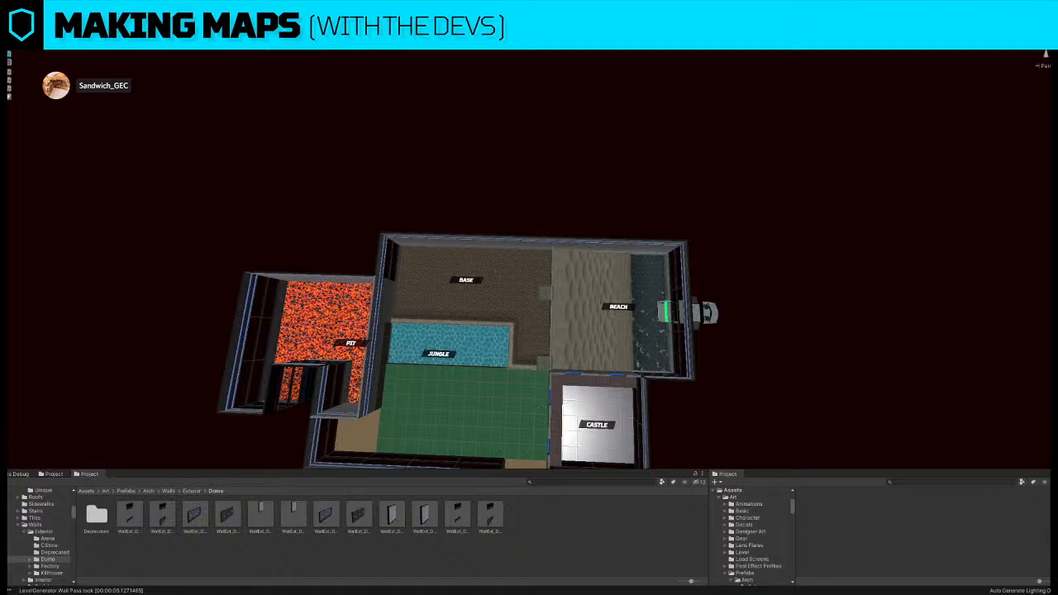
mouse_move(257, 189)
alt+mouse_down()
mouse_move(274, 187)
mouse_move(259, 187)
alt+mouse_up()
right_drag(259, 187, 270, 194)
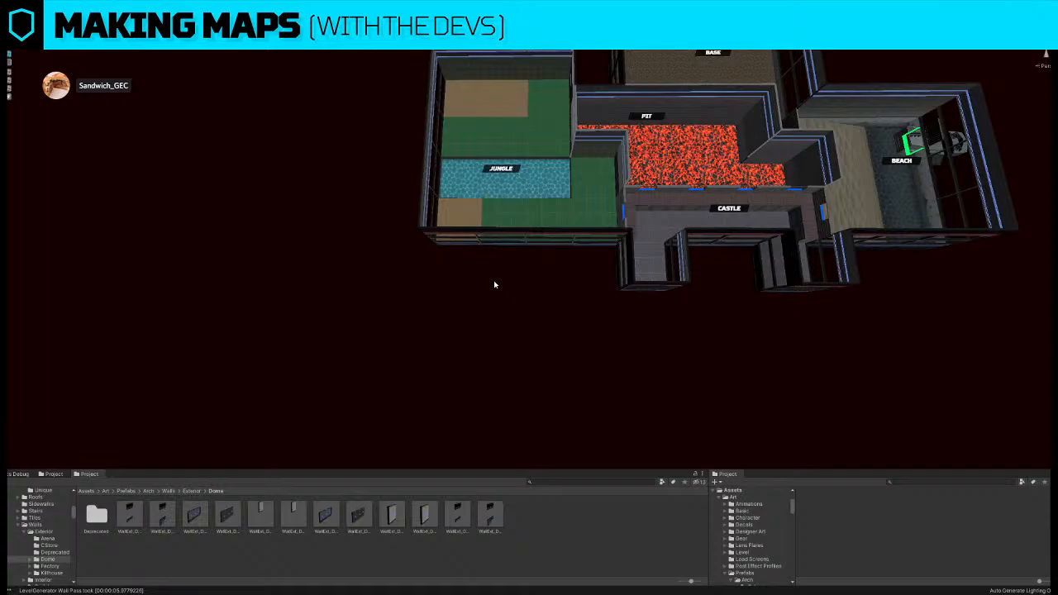
middle_drag(612, 189, 516, 312)
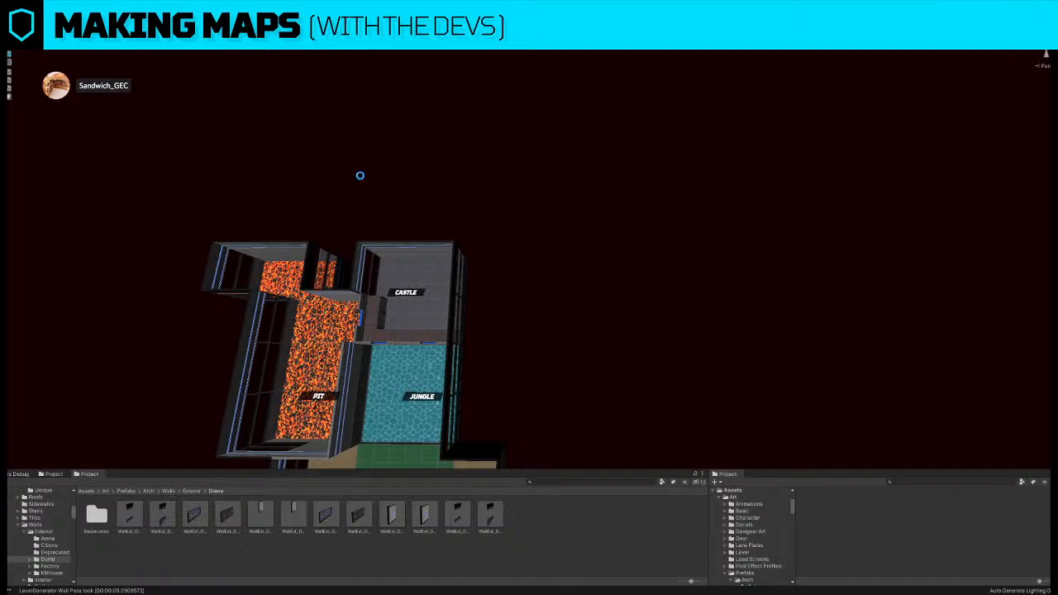
mouse_move(401, 193)
right_down()
mouse_move(416, 243)
mouse_move(398, 234)
mouse_move(397, 211)
right_up()
key(s)
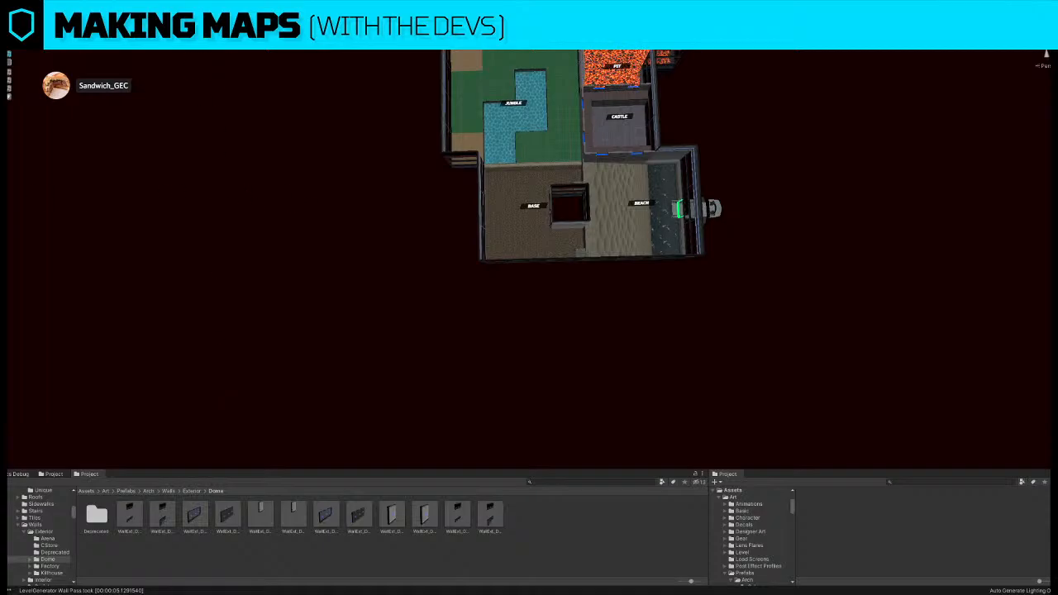
right_drag(601, 207, 594, 180)
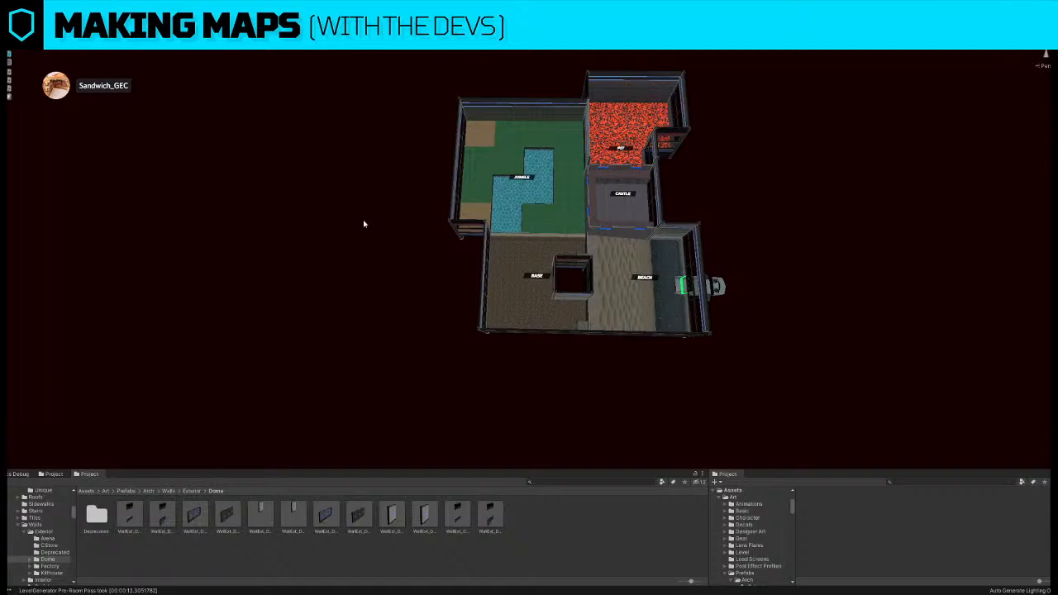
key(w)
right_drag(420, 253, 420, 253)
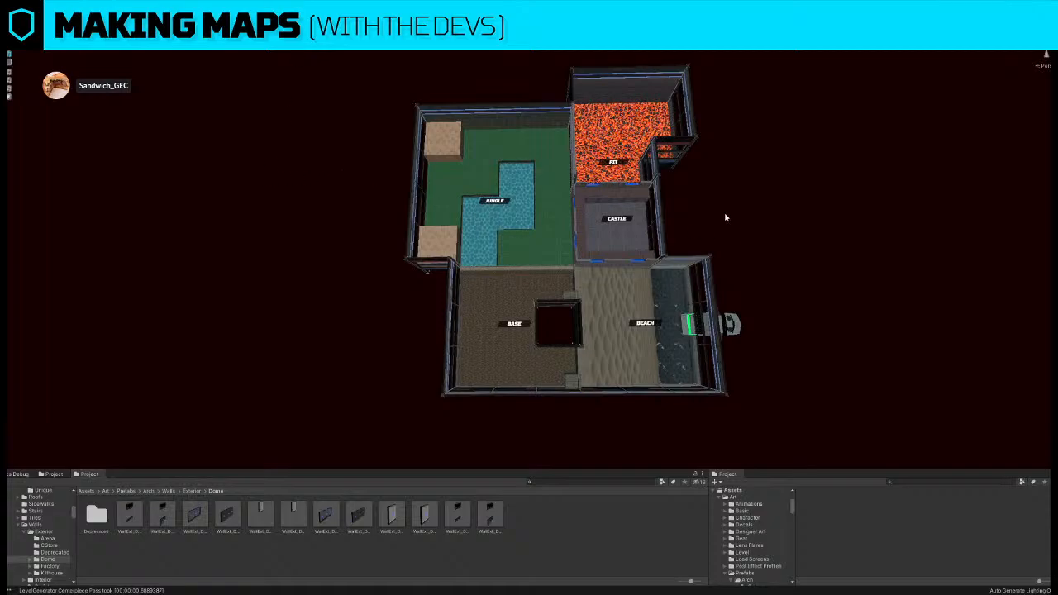
scroll(660, 224, up, 3)
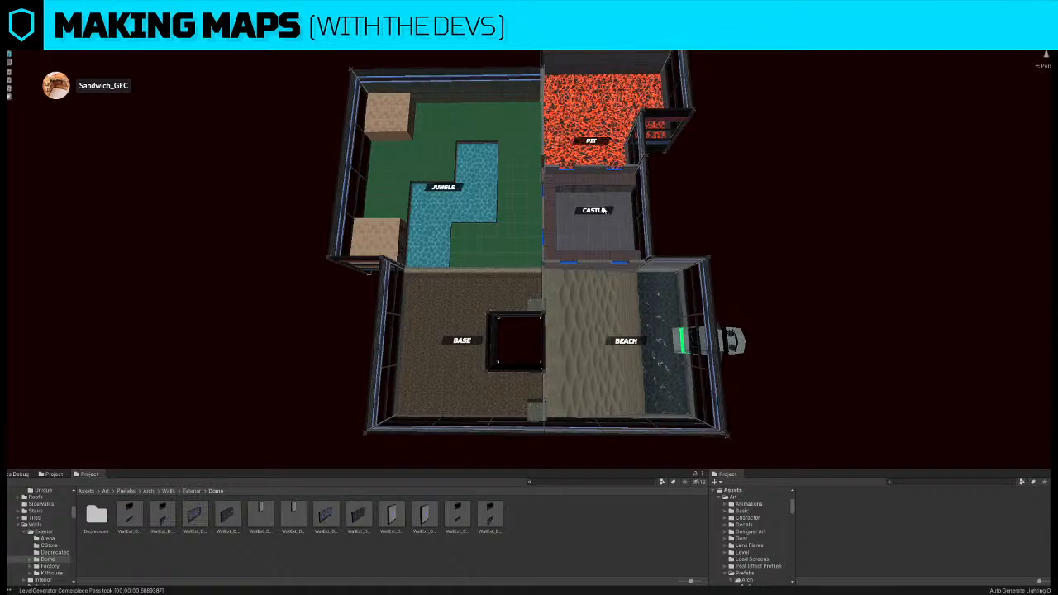
right_drag(604, 210, 599, 215)
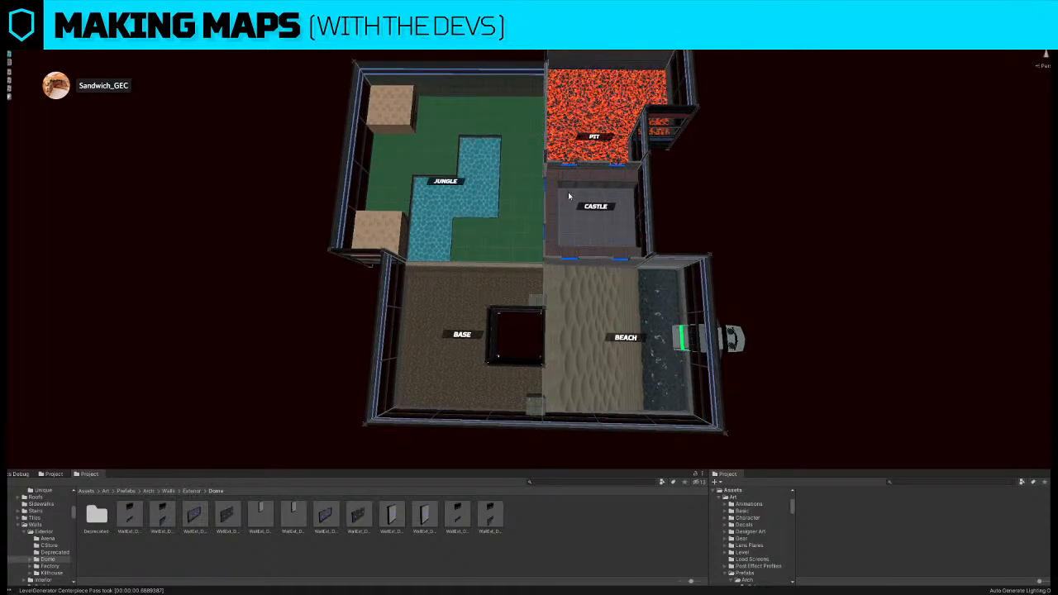
- Select the blue-marked castle wall opening that faces the jungle grass, nearest the base and beach
scroll(578, 209, up, 5)
right_drag(578, 209, 770, 193)
key(w)
click(567, 263)
right_drag(567, 263, 598, 235)
key(w)
- Open the Castle folder of the dome door prefabs and reselect the blue-marked castle wall opening facing the jungle
click(54, 475)
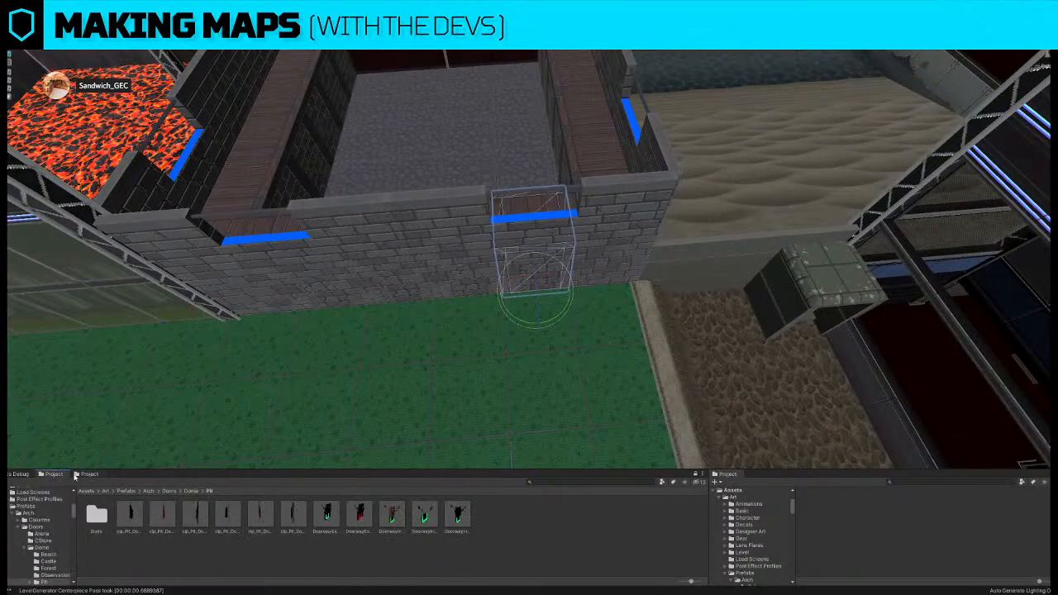
right_drag(683, 135, 555, 194)
key(d)
key(f)
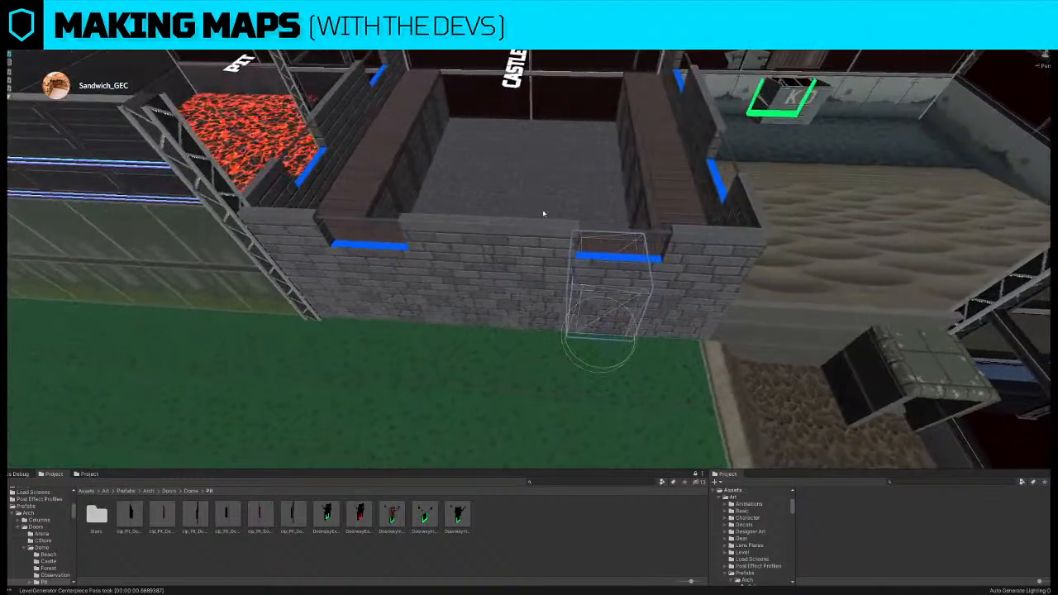
click(191, 491)
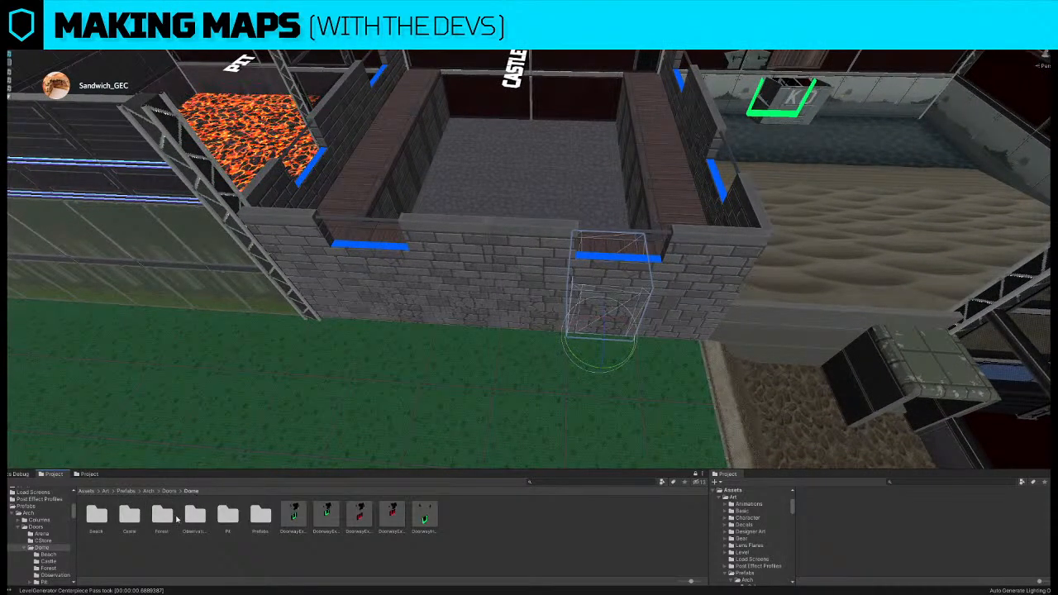
double_click(130, 516)
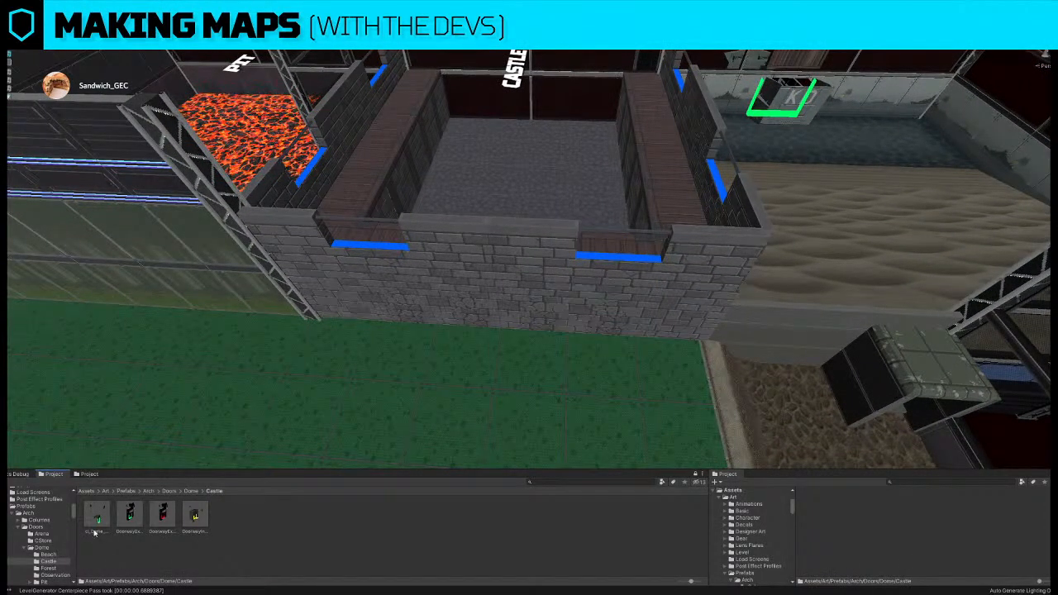
click(626, 318)
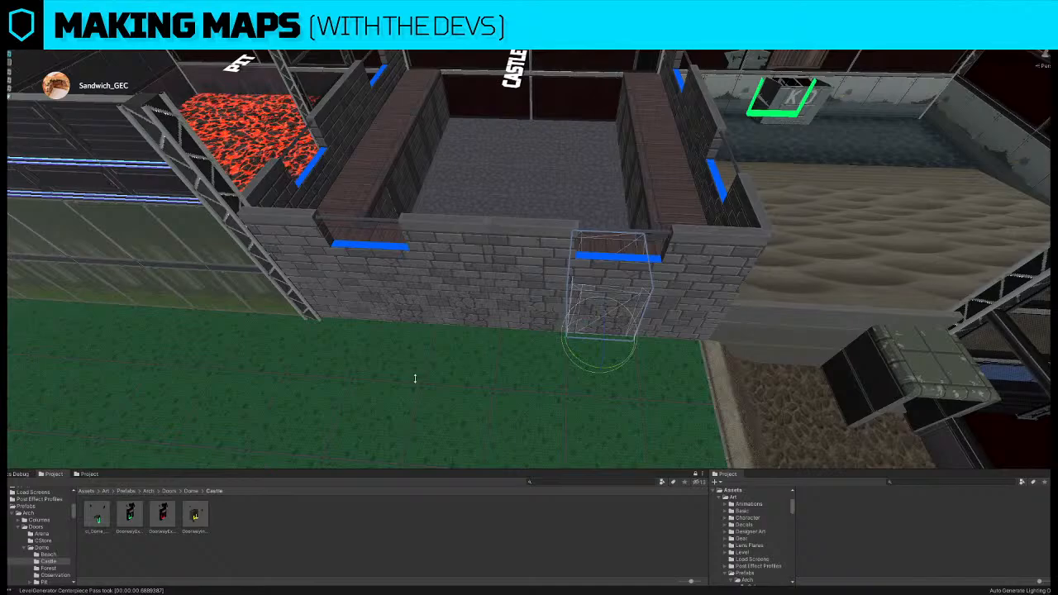
- Delete the stone parapet and wooden walkway sections along the castle's border with the pit, at the end nearest the outer wall
right_drag(681, 299, 555, 329)
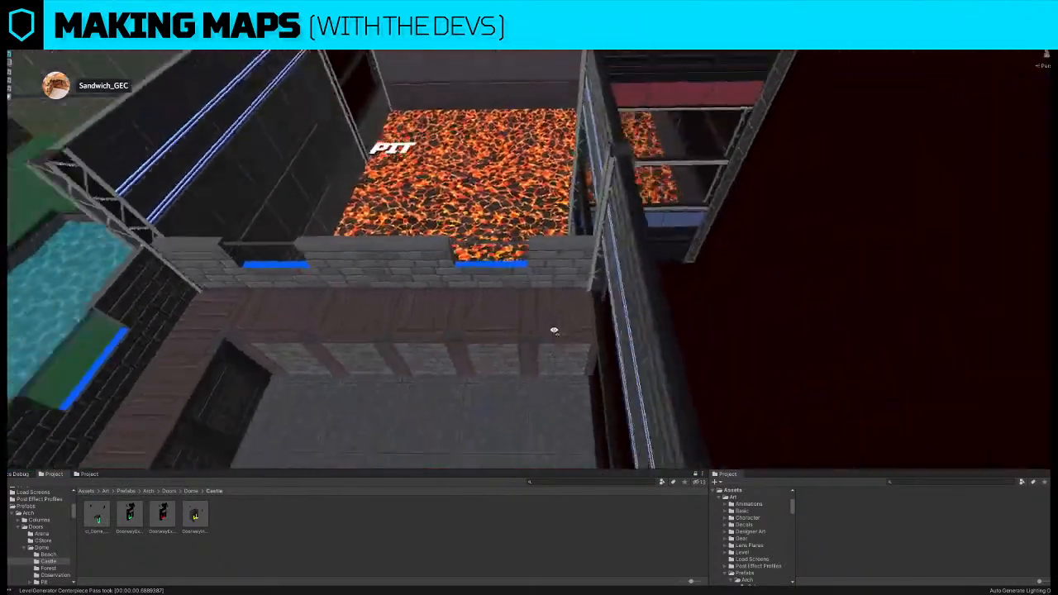
right_drag(437, 318, 430, 318)
click(487, 320)
key(Delete)
click(578, 315)
key(Delete)
click(472, 276)
key(Delete)
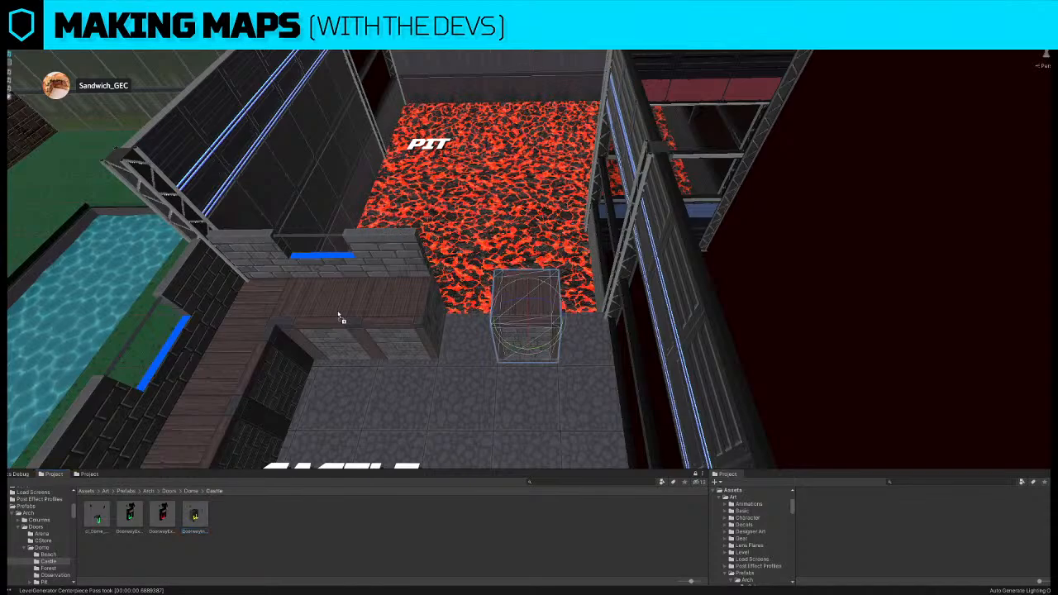
- Place the yellow-marked castle doorway prefab in the cleared gap between the castle and the pit
drag(425, 373, 522, 321)
right_drag(522, 321, 482, 263)
click(476, 261)
- Bring a themed doorway prefab from the Dome Pit doors folder to the corner of the jungle wall bordering the pit
click(187, 493)
double_click(228, 517)
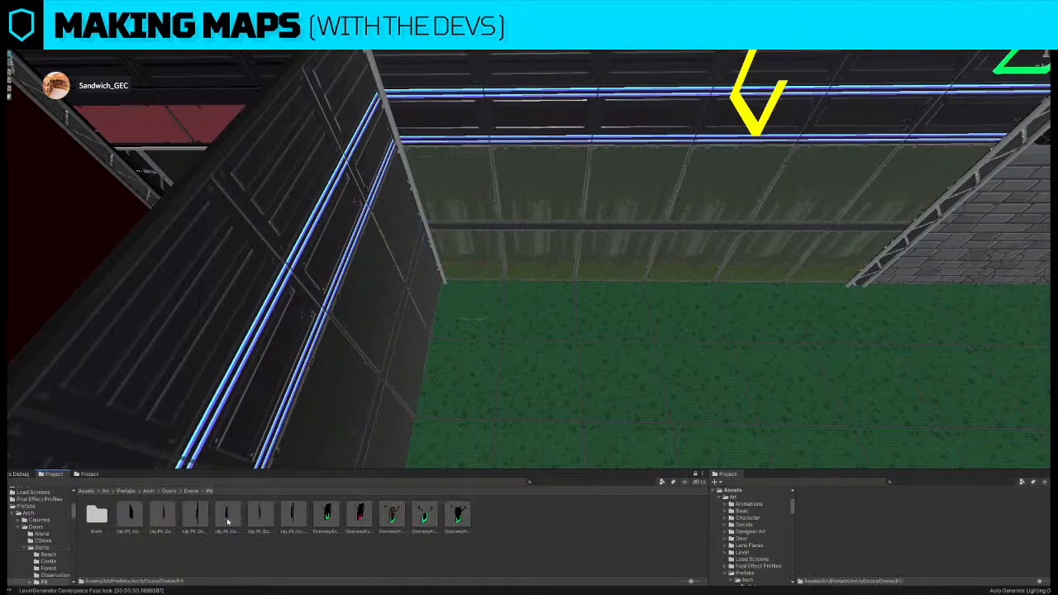
click(486, 254)
drag(392, 519, 496, 324)
drag(459, 517, 398, 312)
right_drag(545, 310, 549, 314)
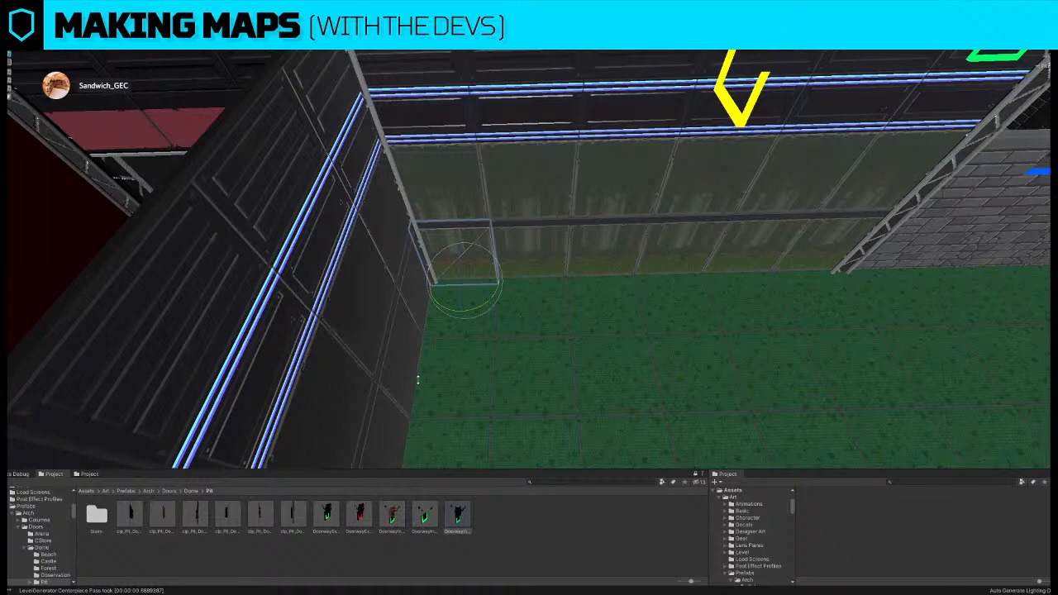
- Delete the jungle wall panels at that corner and move the green-marked Pit doorway into the opening
click(417, 376)
click(534, 255)
key(Delete)
click(489, 281)
key(w)
drag(432, 281, 469, 281)
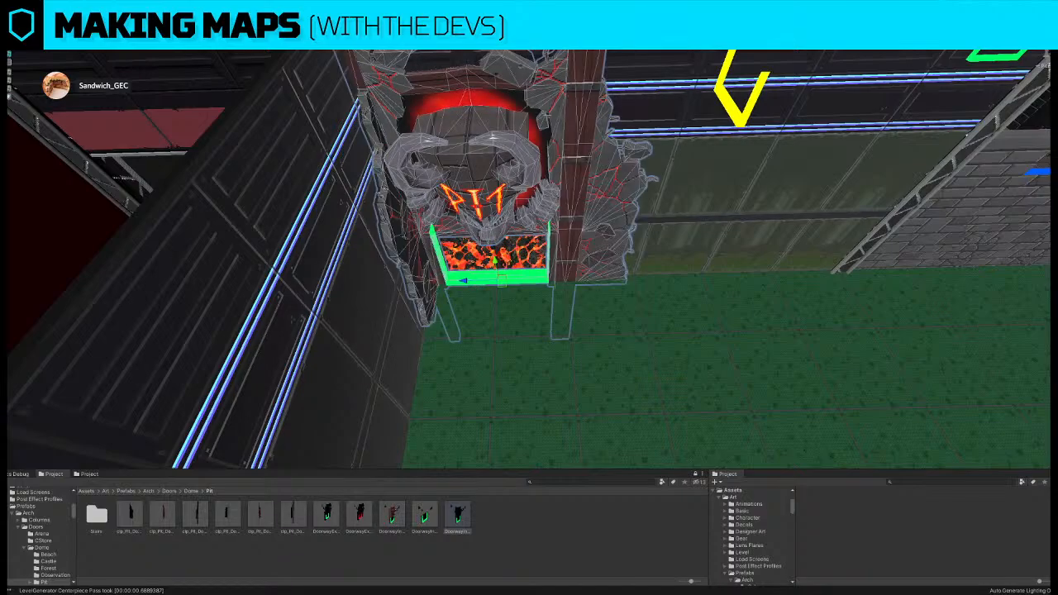
- Examine the overall map layout, checking the doorways and connections between the jungle, castle, pit, base and beach rooms
click(604, 264)
alt+drag(604, 265, 430, 283)
right_drag(430, 283, 425, 248)
key(s)
key(s)
click(782, 128)
right_drag(794, 129, 803, 173)
key(w)
key(s)
right_drag(640, 166, 629, 178)
key(w)
key(d)
right_drag(543, 251, 542, 251)
key(a)
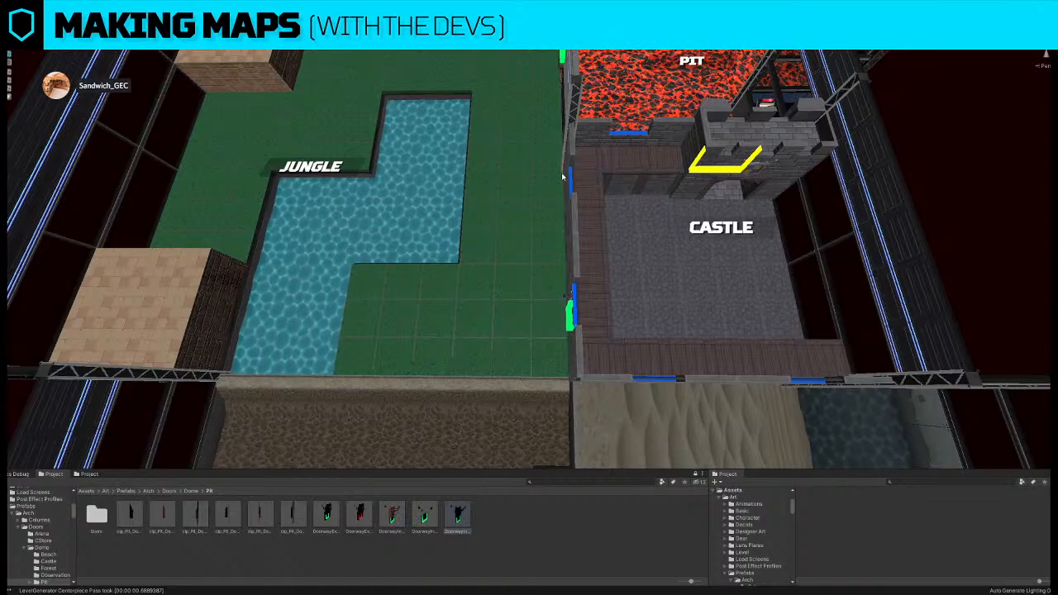
right_drag(451, 251, 554, 274)
key(s)
middle_drag(509, 272, 509, 333)
scroll(529, 248, down, 4)
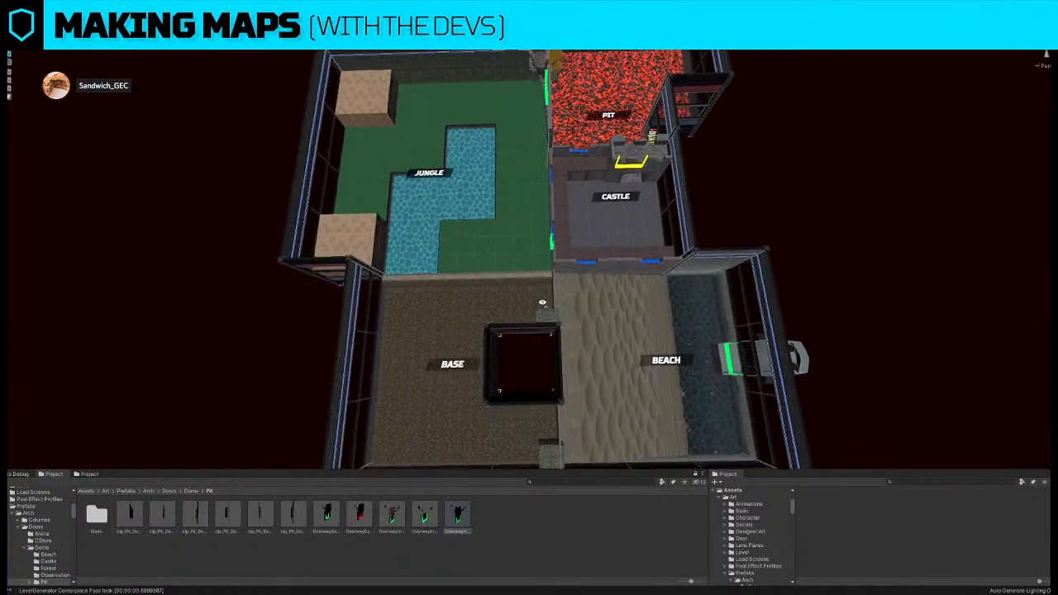
scroll(418, 255, up, 3)
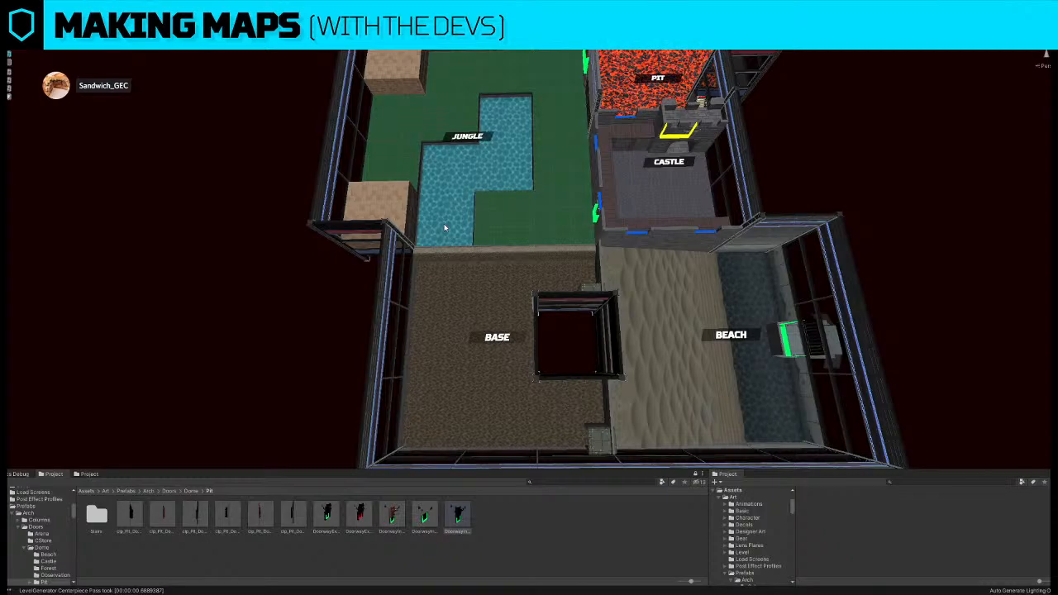
middle_drag(639, 220, 557, 231)
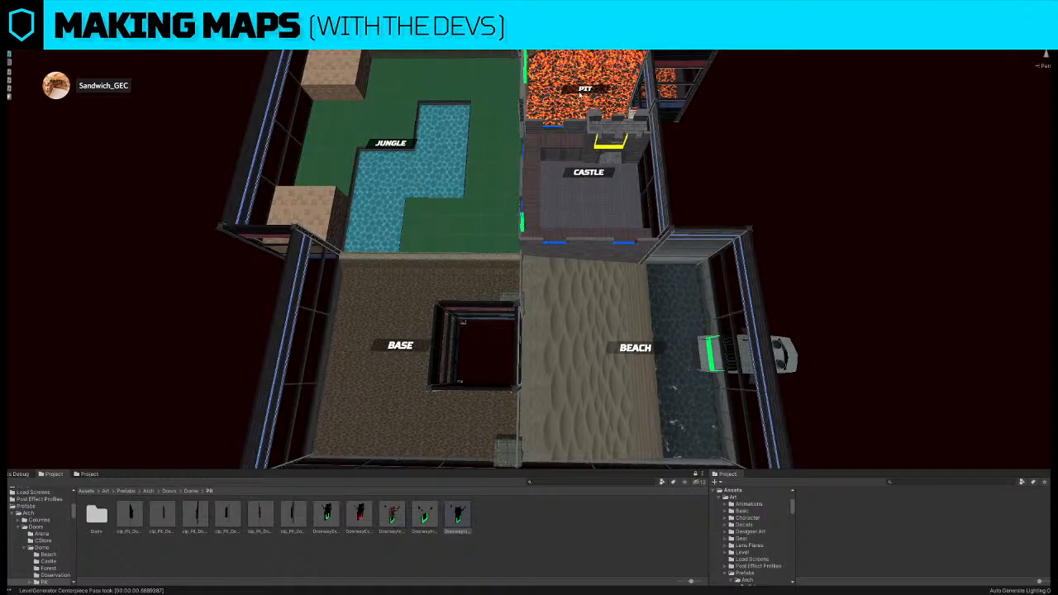
scroll(537, 187, down, 5)
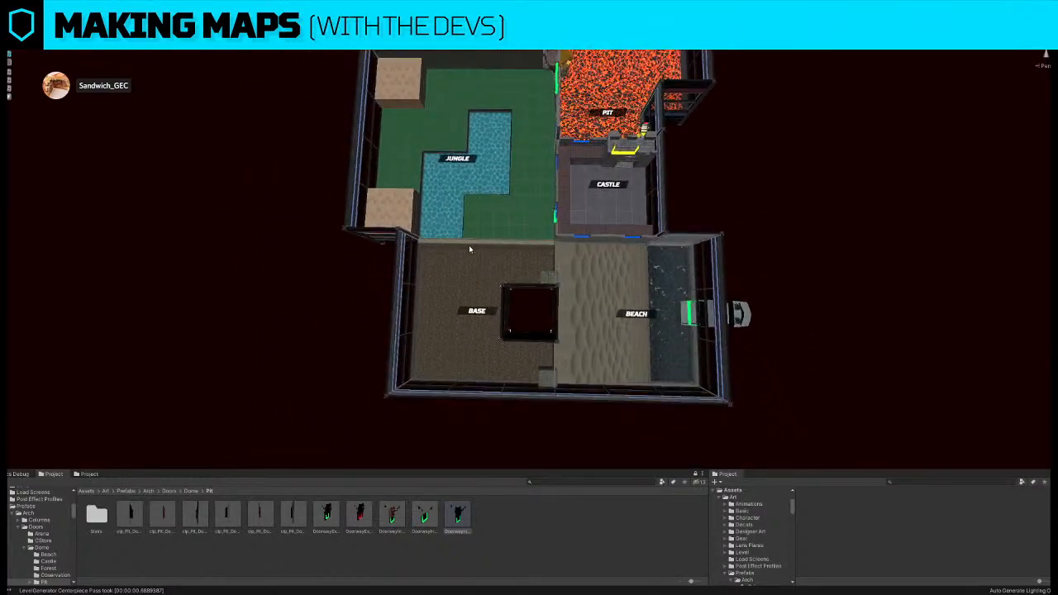
- Place a red-marked doorway prefab from the Dome doors folder on the jungle's outer wall, behind the brick block nearest the base
key(w)
key(a)
right_drag(451, 234, 423, 236)
click(387, 231)
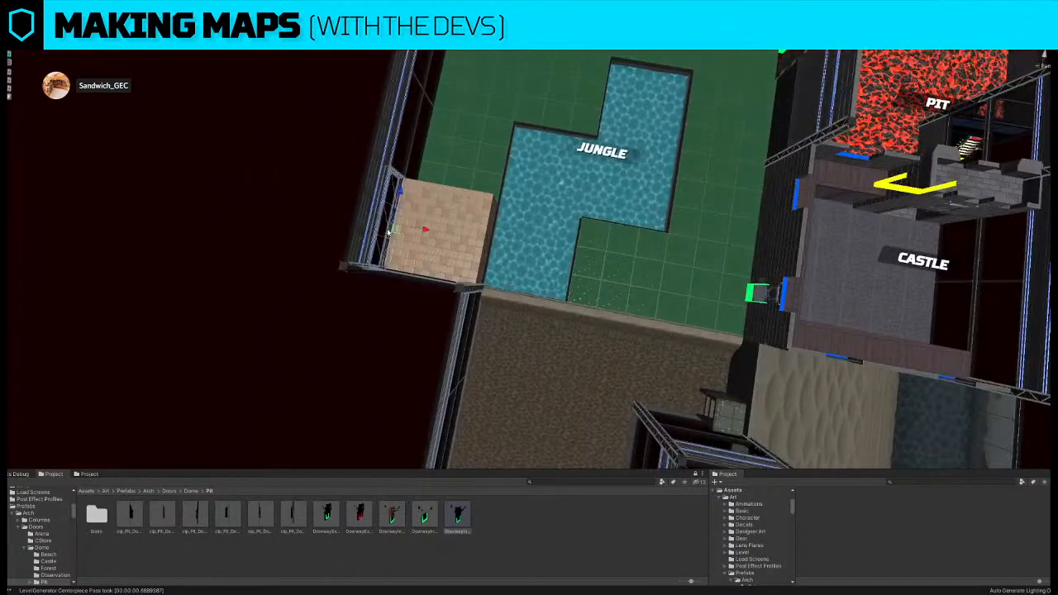
click(191, 491)
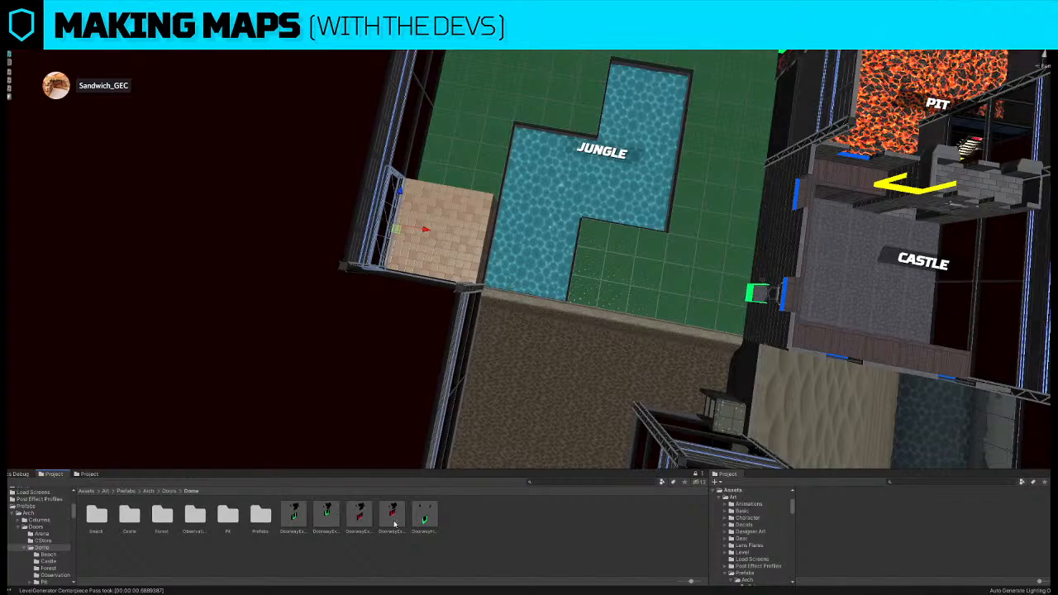
alt+drag(481, 303, 541, 245)
click(540, 246)
alt+drag(431, 376, 549, 221)
click(528, 278)
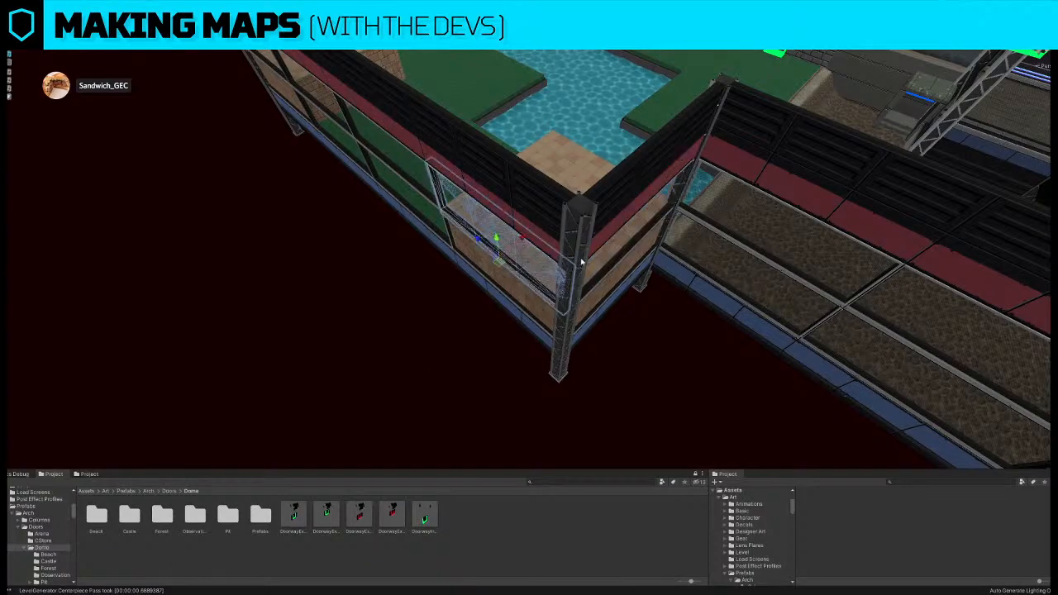
alt+drag(662, 347, 537, 281)
click(299, 176)
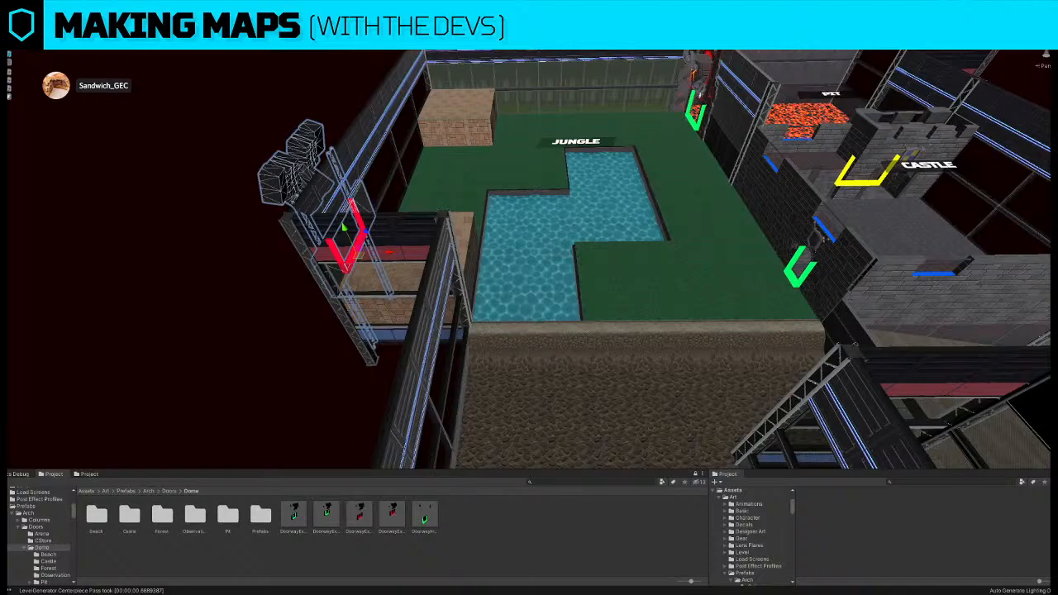
click(378, 283)
right_drag(378, 284, 389, 349)
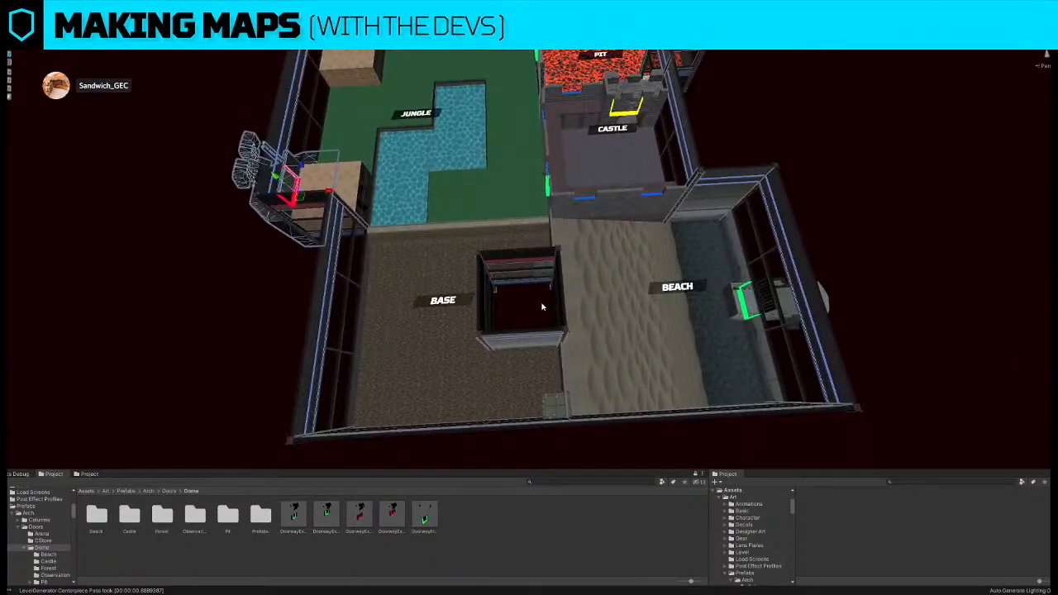
- Place the red-marked doorway prefab from the Pit doors folder on the outer wall of the pit's recessed corner beside the castle
right_drag(541, 312, 533, 312)
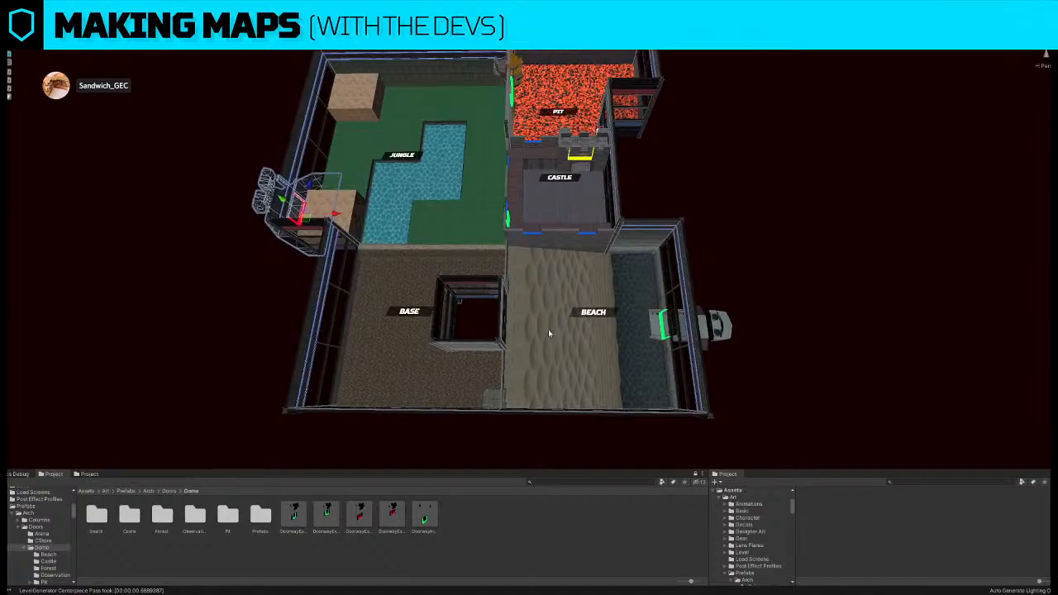
right_drag(542, 365, 548, 377)
right_drag(598, 311, 572, 275)
click(507, 269)
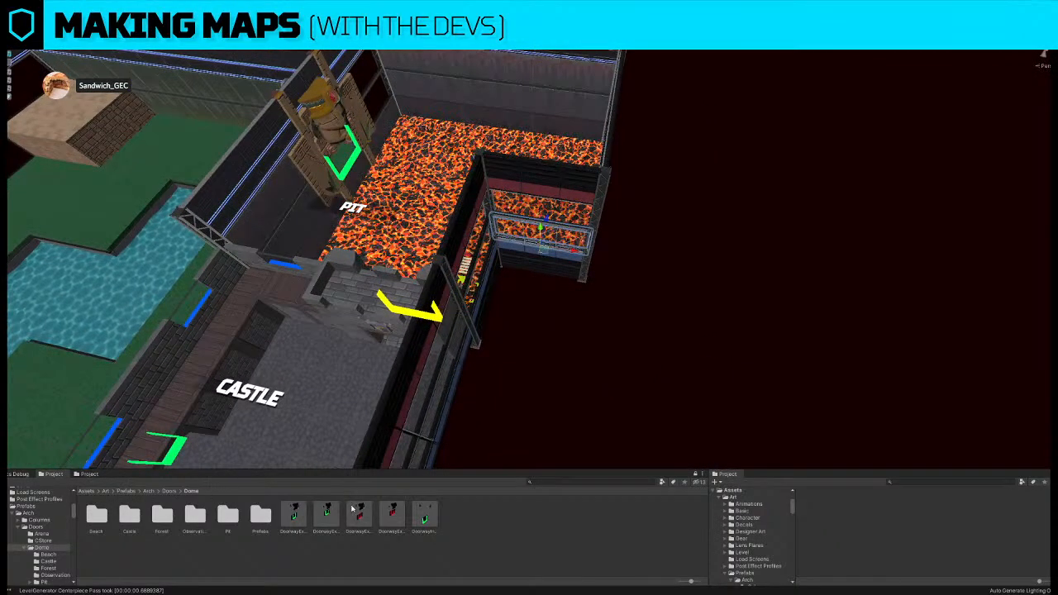
click(169, 493)
double_click(163, 516)
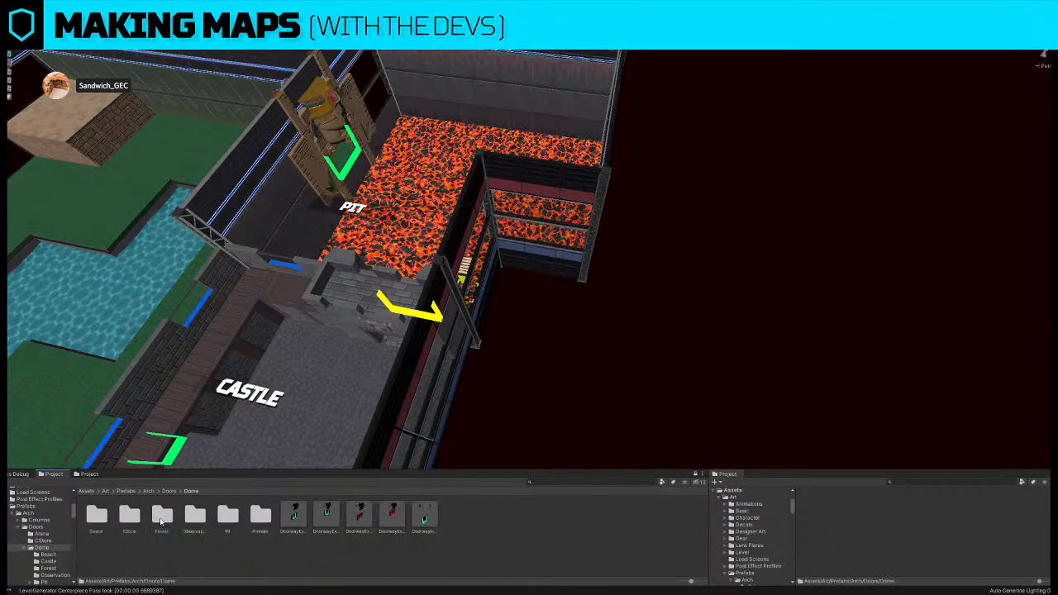
double_click(227, 516)
click(359, 514)
drag(378, 449, 400, 318)
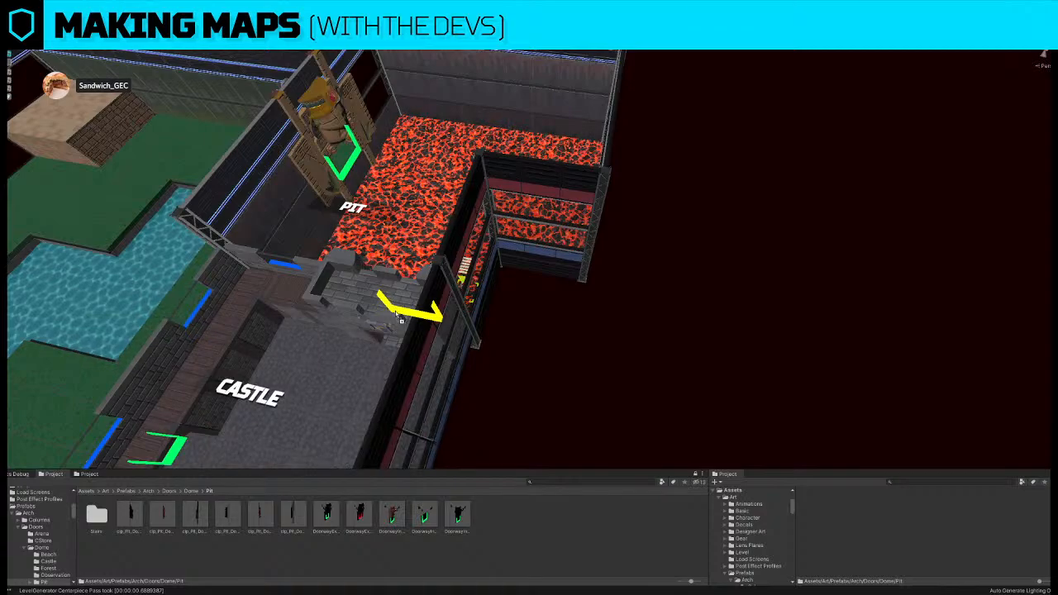
drag(568, 240, 501, 199)
click(514, 203)
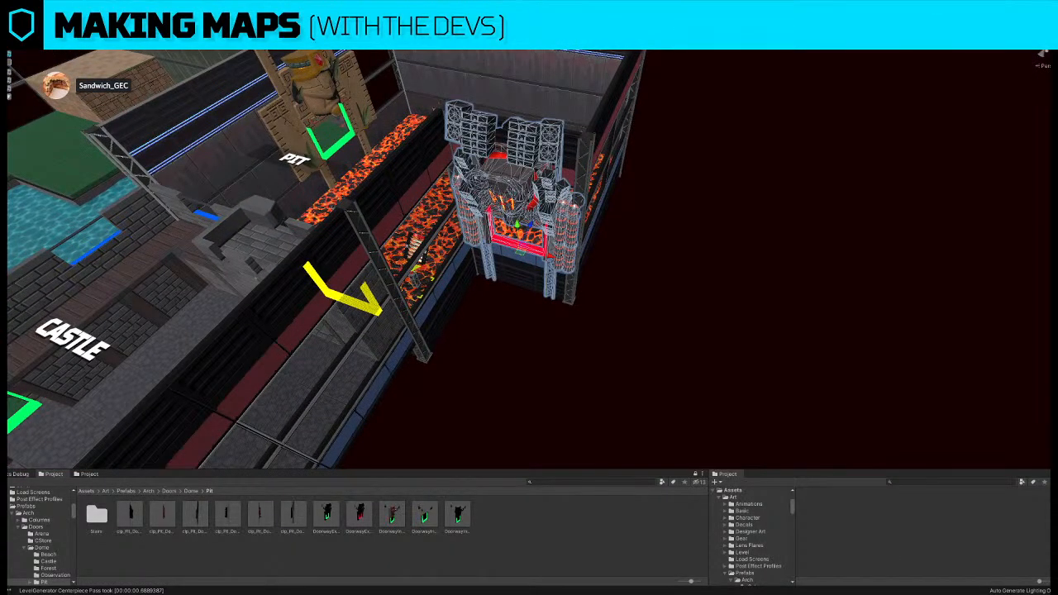
- Delete the red-marked Pit doorway and its platform from the recessed wall facing the castle's outer side
alt+drag(390, 347, 530, 335)
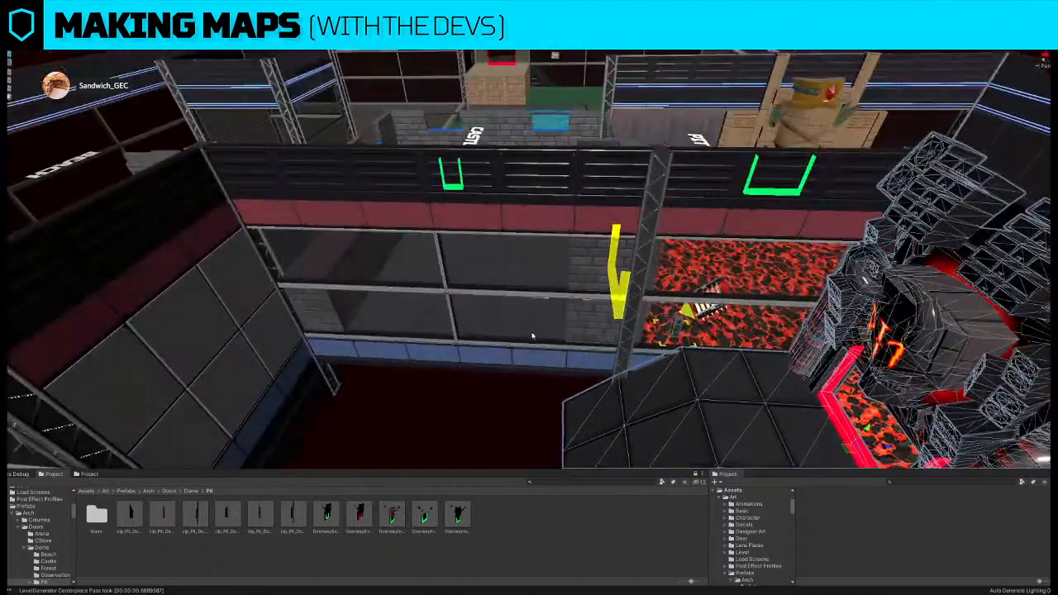
click(536, 335)
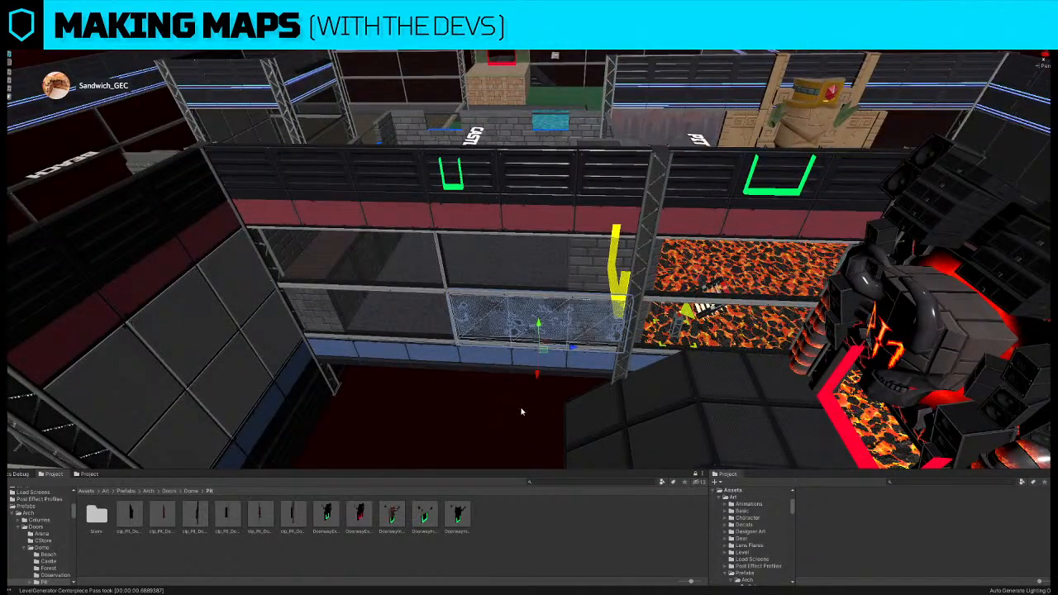
mouse_move(458, 367)
alt+mouse_down()
mouse_move(579, 372)
mouse_move(546, 363)
mouse_move(555, 349)
mouse_move(451, 355)
alt+mouse_up()
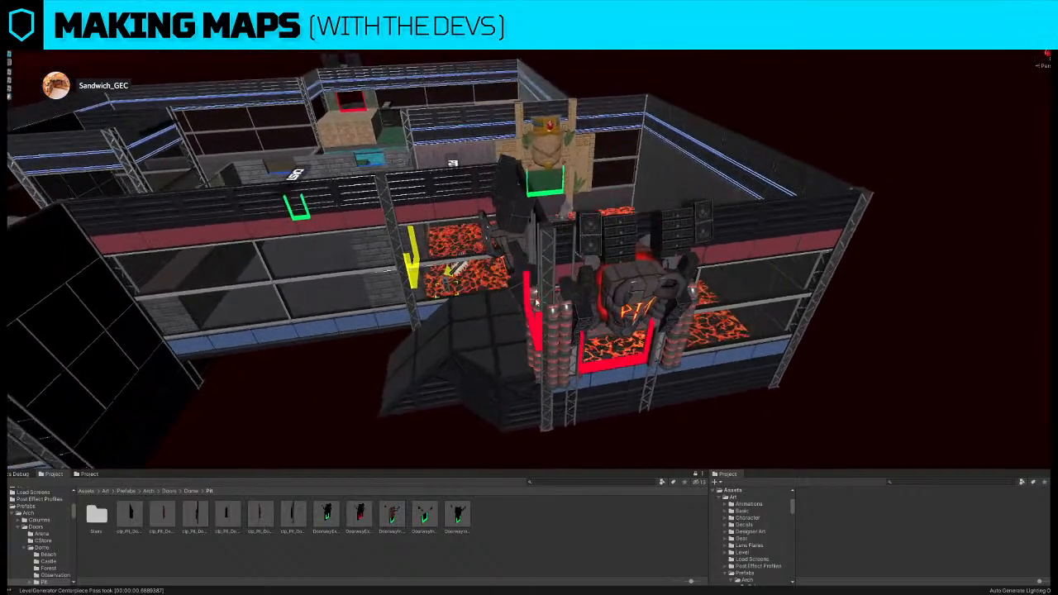
click(490, 352)
key(f)
mouse_move(496, 281)
alt+mouse_down()
mouse_move(598, 271)
mouse_move(476, 274)
mouse_move(479, 284)
alt+mouse_up()
key(Delete)
- Rotate the other red-marked Pit doorway and move it onto the pit's outer end wall, in the section beside the recessed corner
click(495, 309)
key(e)
drag(452, 392, 324, 389)
key(w)
drag(443, 361, 575, 353)
alt+drag(702, 353, 334, 345)
click(546, 356)
key(f)
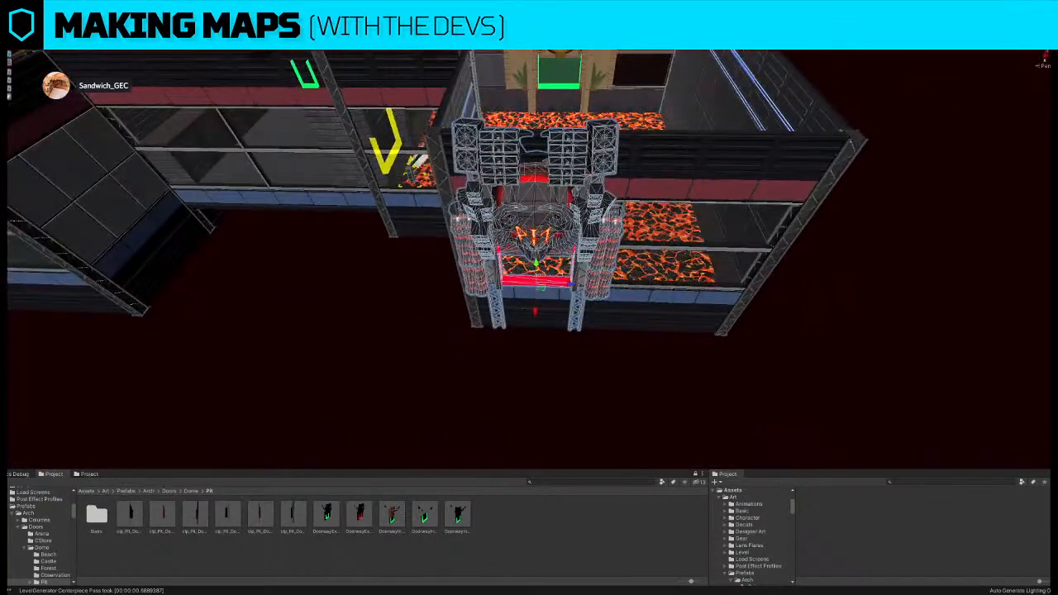
- Remove the red-marked Pit doorway from the end wall section beside the recessed corner and select the window panel there
alt+drag(548, 345, 589, 326)
scroll(558, 331, up, 3)
key(s)
right_drag(589, 326, 556, 341)
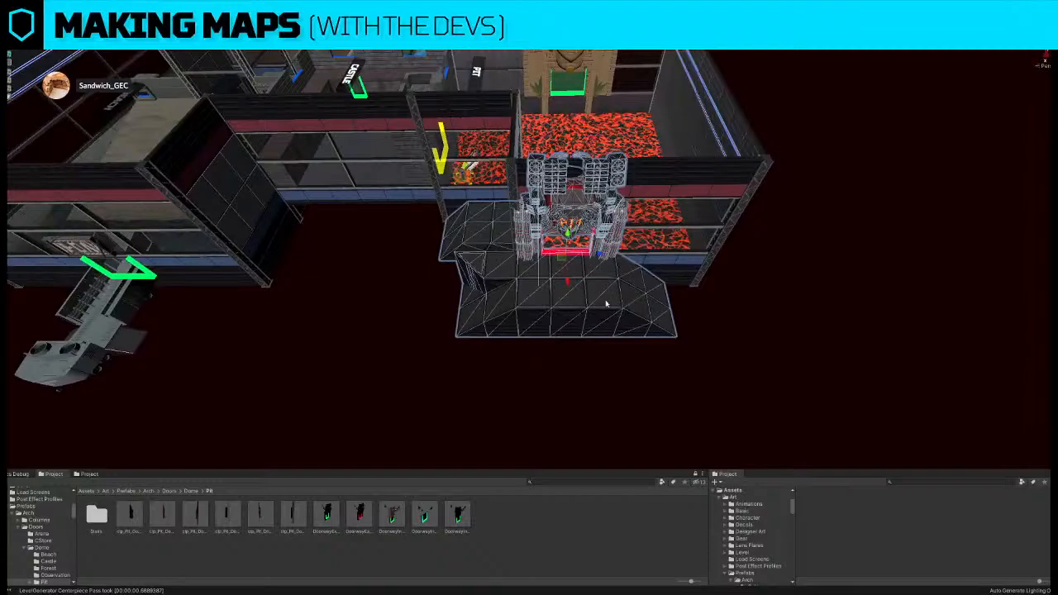
right_drag(598, 305, 618, 276)
key(w)
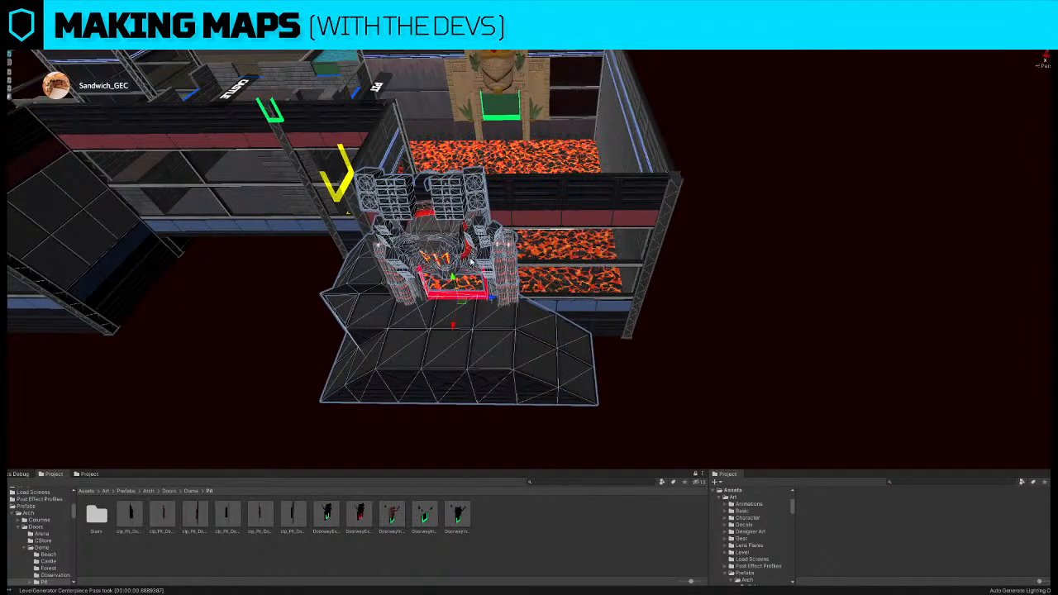
click(536, 328)
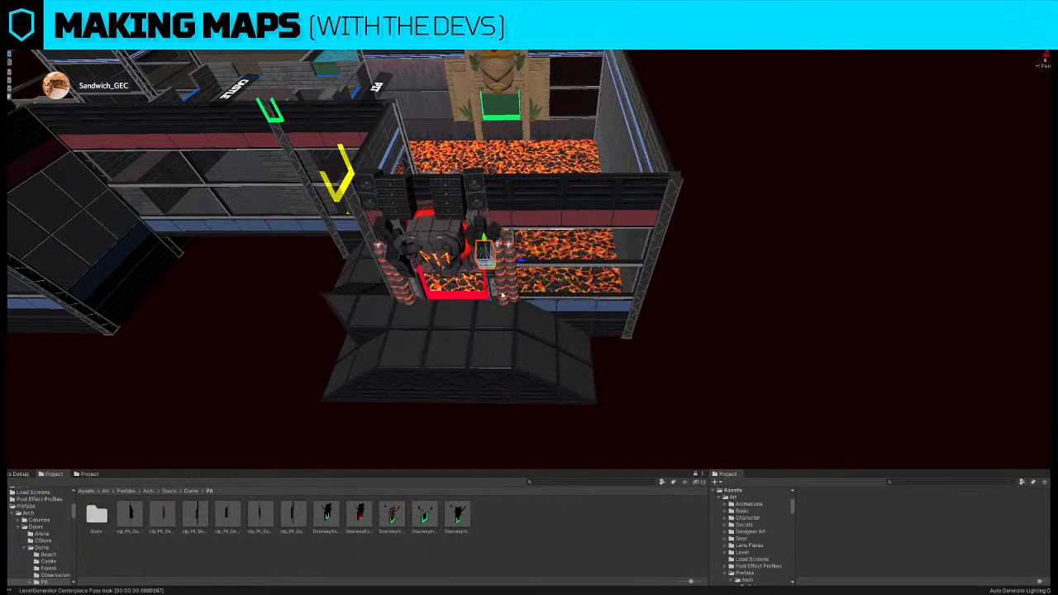
key(Delete)
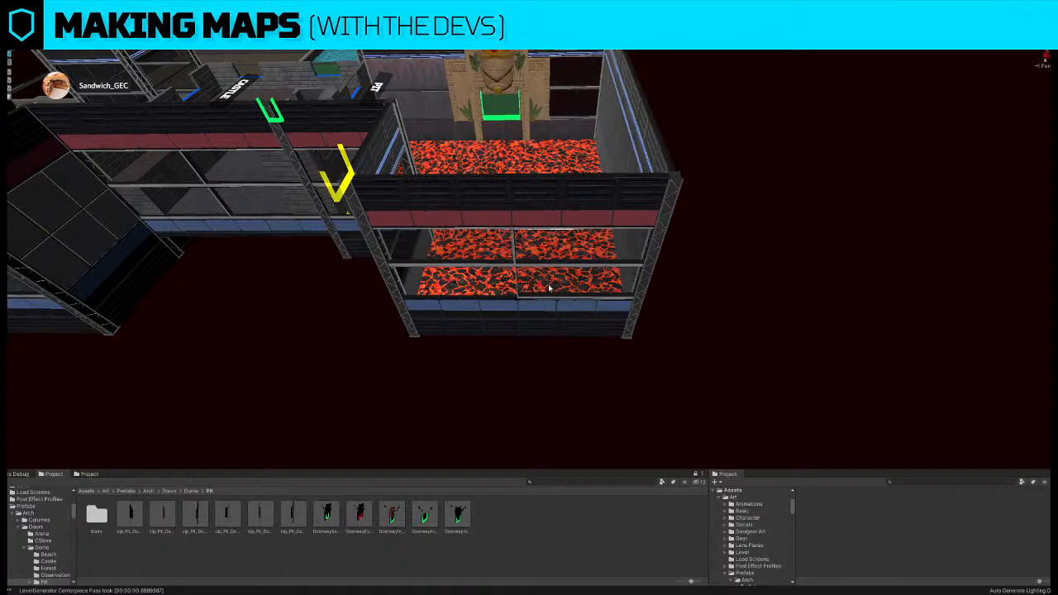
click(489, 295)
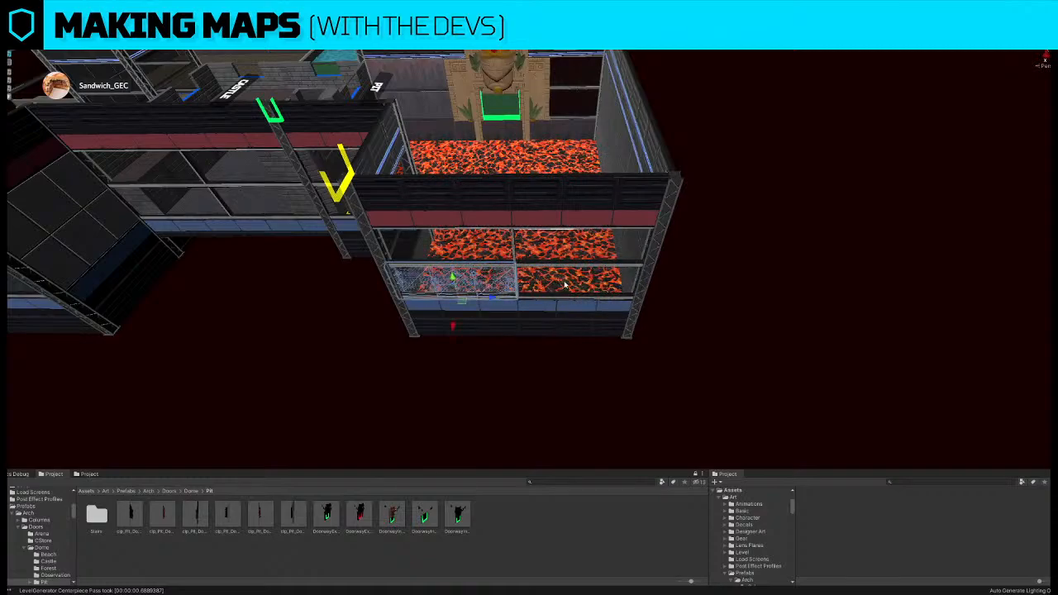
- Bring back the red-marked Pit doorway in the end wall section nearest the pit's long side wall
key(ctrl+z)
key(ctrl+z)
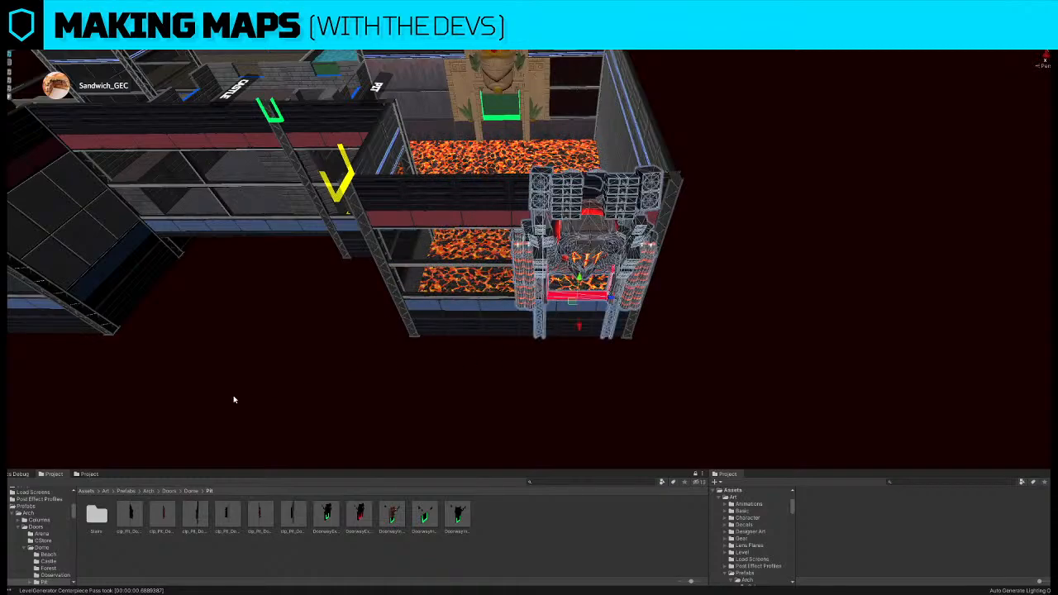
key(ctrl+z)
right_drag(520, 348, 569, 356)
click(763, 281)
- Select the window panel next to the red-marked doorway in the jungle's outer wall
key(s)
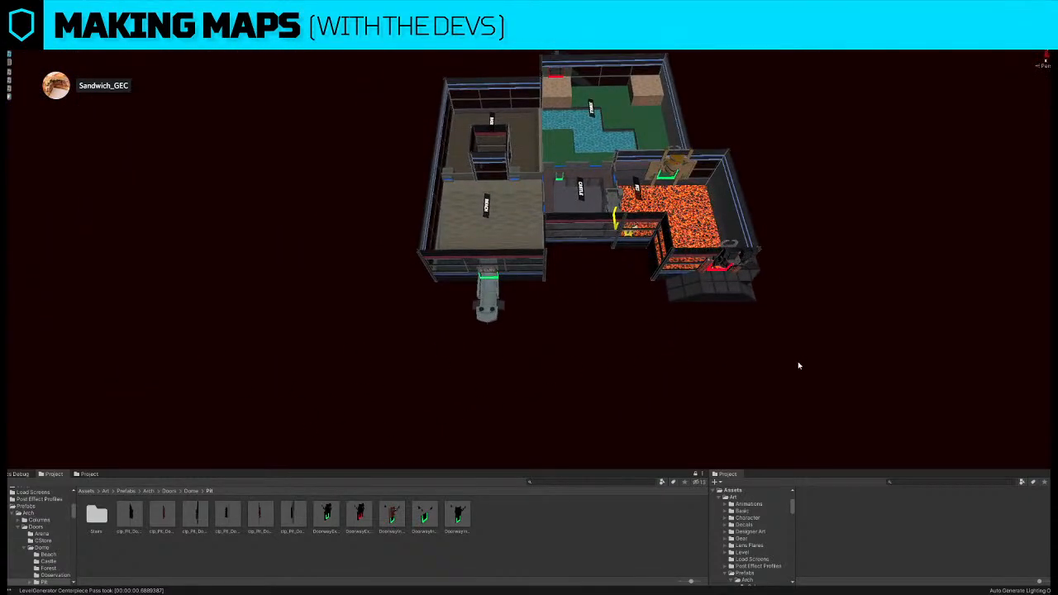
middle_drag(793, 19, 781, 60)
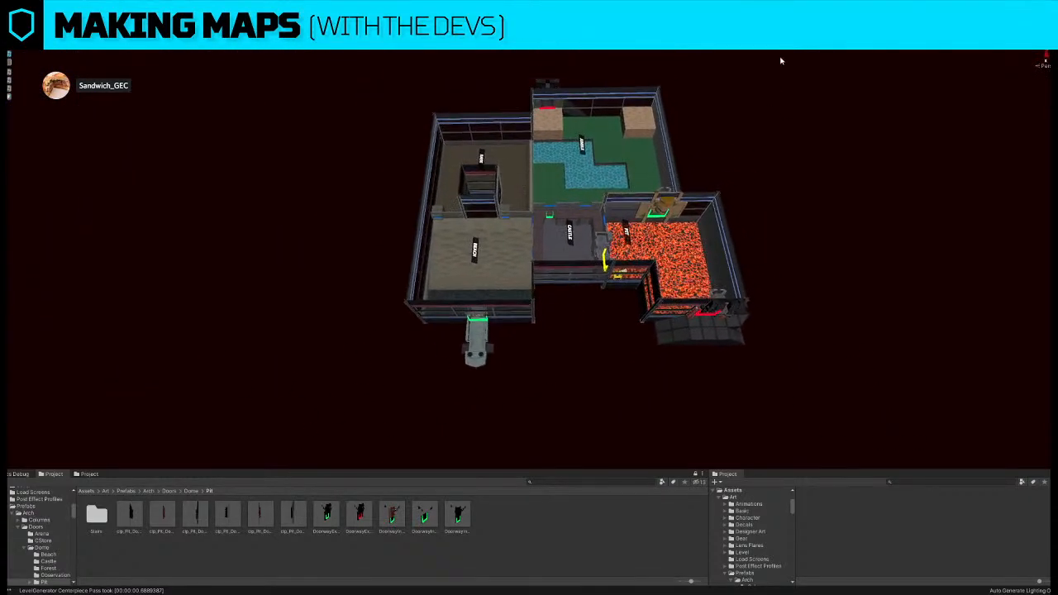
middle_drag(557, 143, 553, 184)
scroll(553, 184, up, 5)
right_drag(552, 192, 565, 172)
key(w)
click(562, 177)
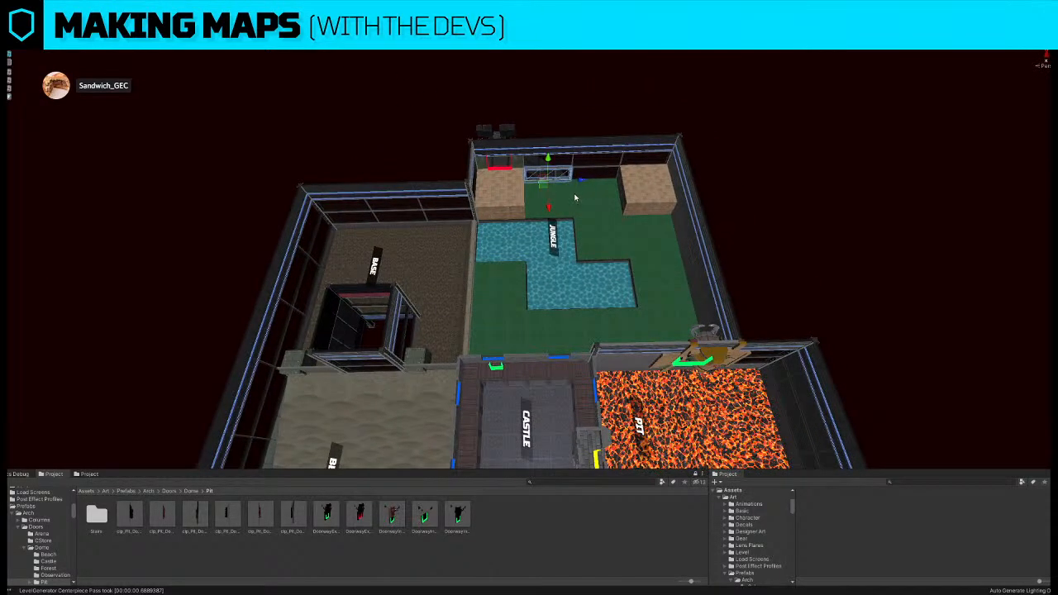
- Find the dome wall piece among the "wing" search results and place it beside the jungle's red-marked doorway
click(88, 474)
click(602, 483)
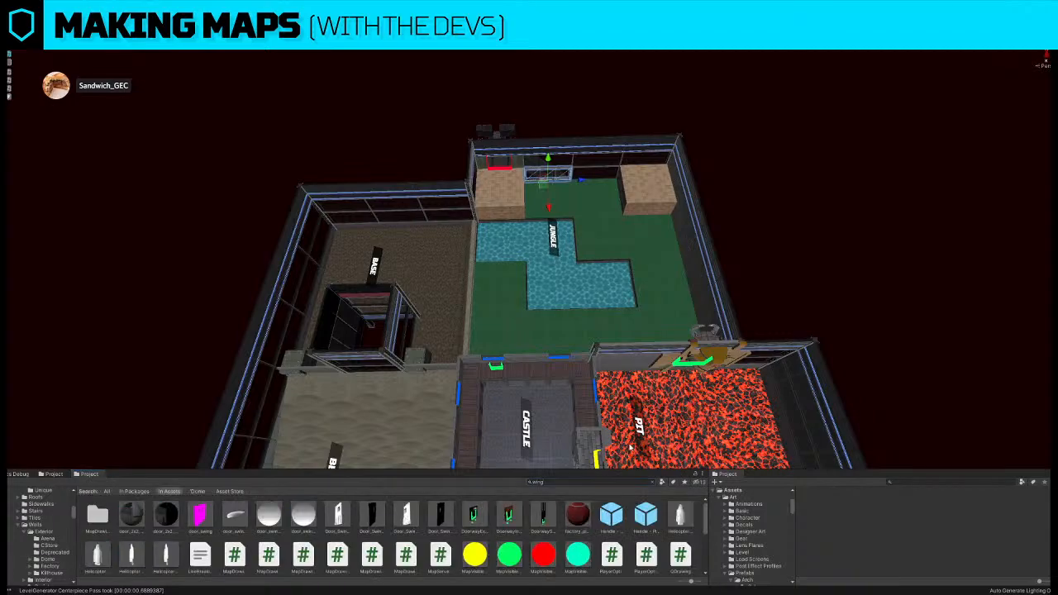
scroll(378, 553, down, 10)
scroll(378, 546, down, 1)
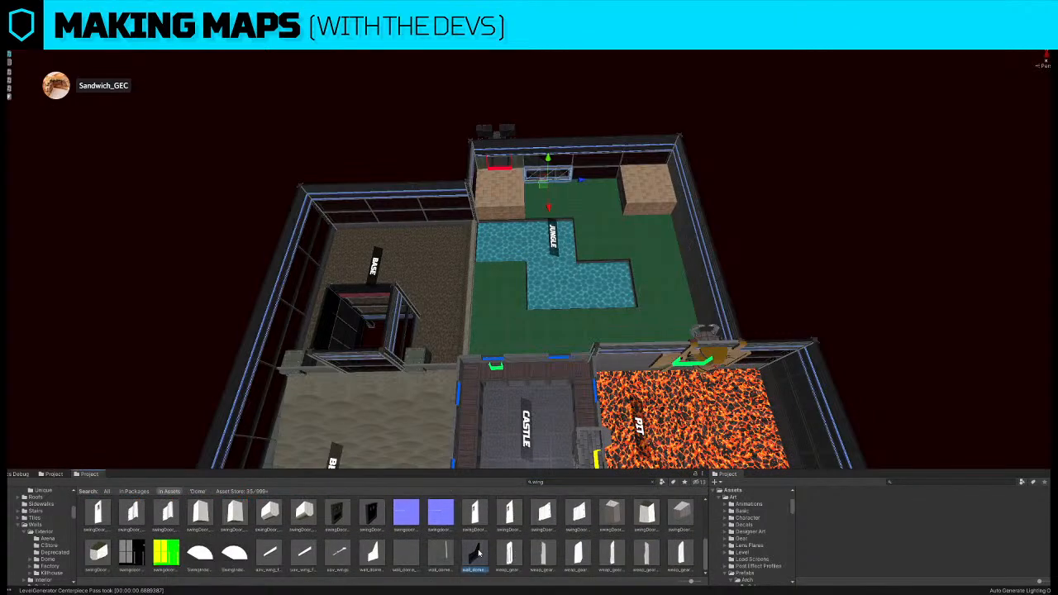
click(427, 374)
right_drag(547, 190, 527, 137)
key(w)
click(466, 121)
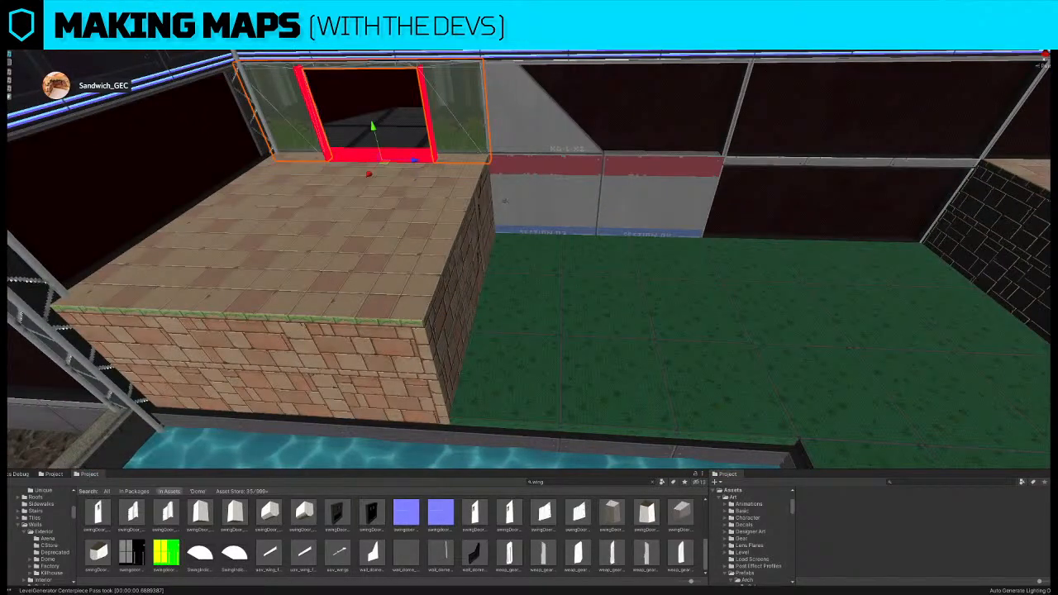
drag(516, 133, 541, 167)
- Move the bomb objective from the jungle's outer wall onto the open grass near the pool and rotate it slightly
right_drag(542, 167, 577, 216)
key(s)
alt+drag(504, 222, 636, 279)
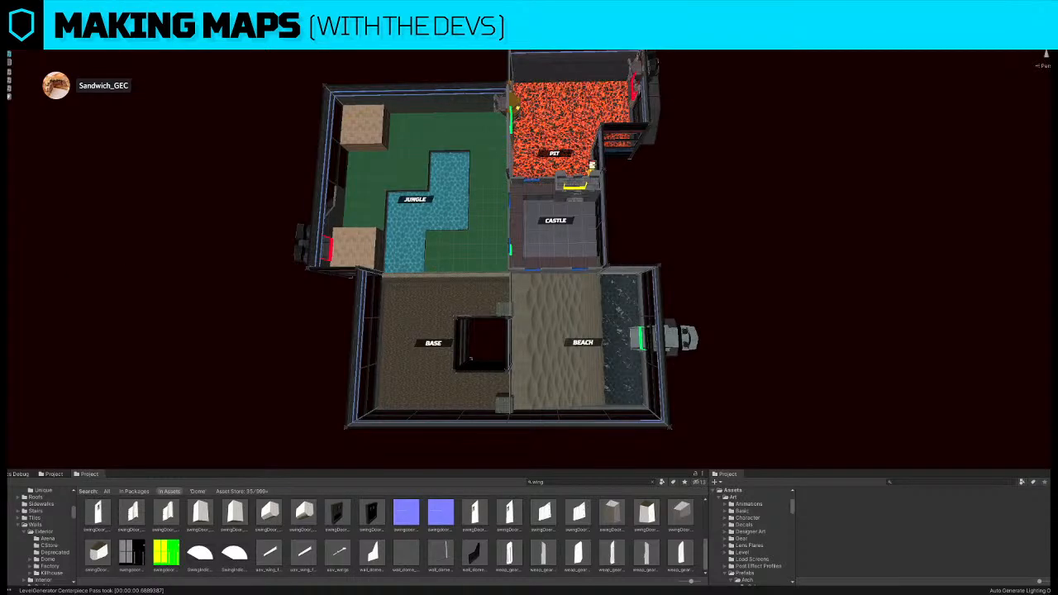
right_drag(154, 369, 148, 374)
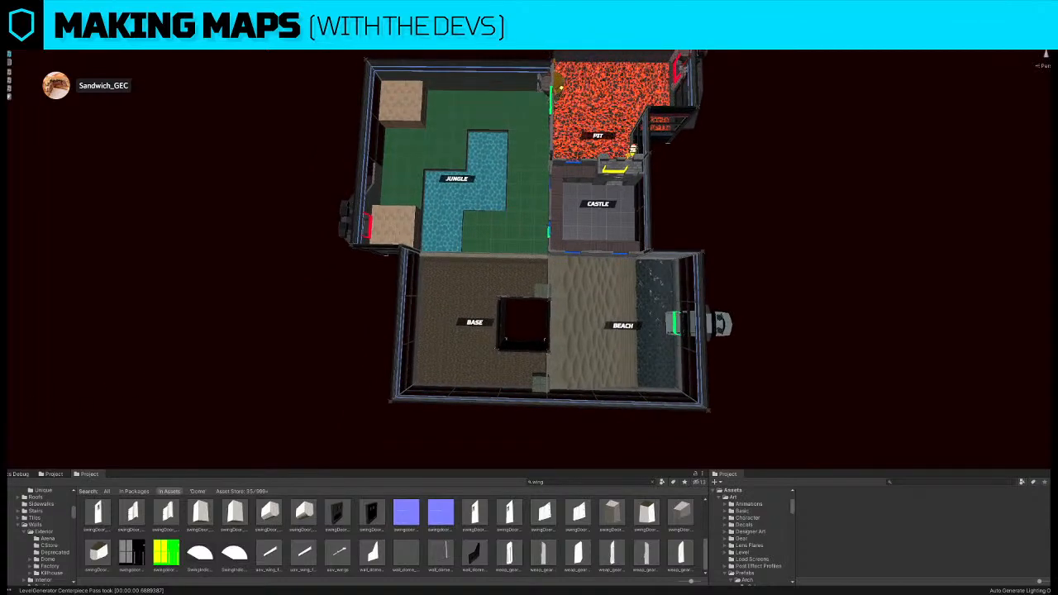
middle_drag(422, 266, 463, 291)
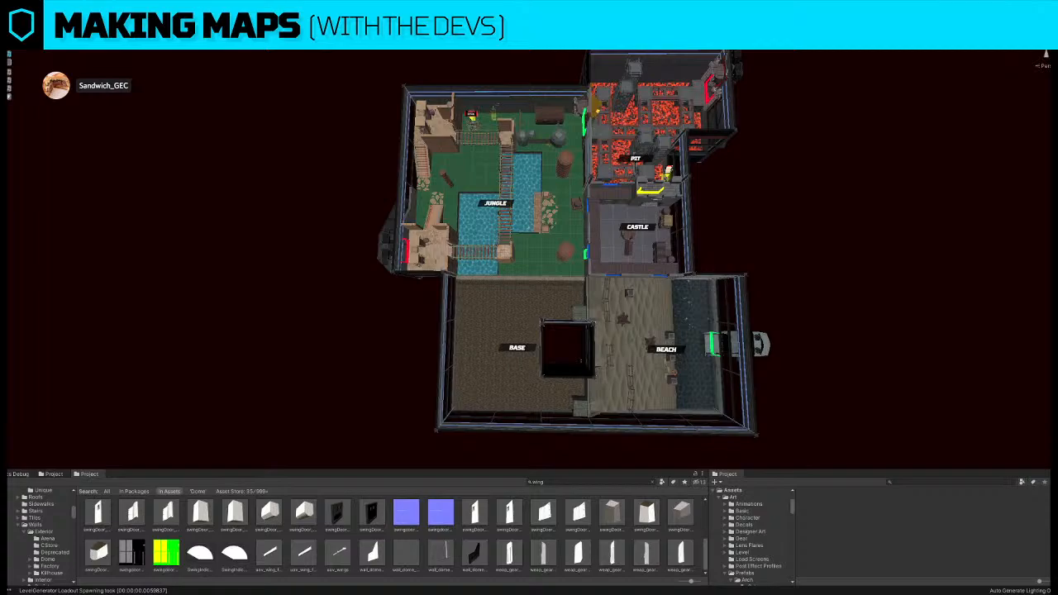
click(475, 126)
drag(480, 131, 484, 178)
click(484, 176)
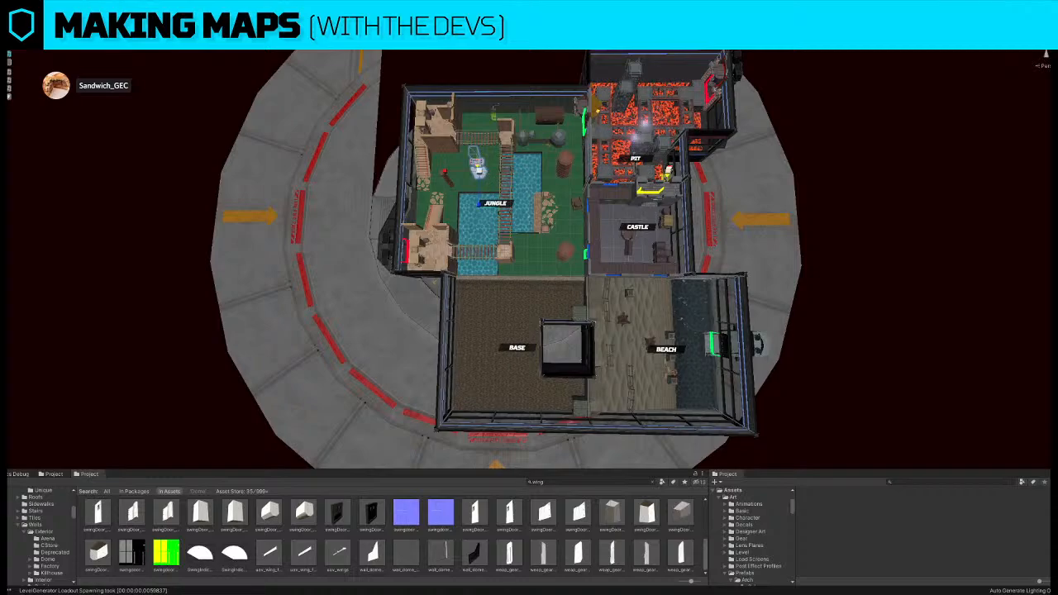
click(951, 320)
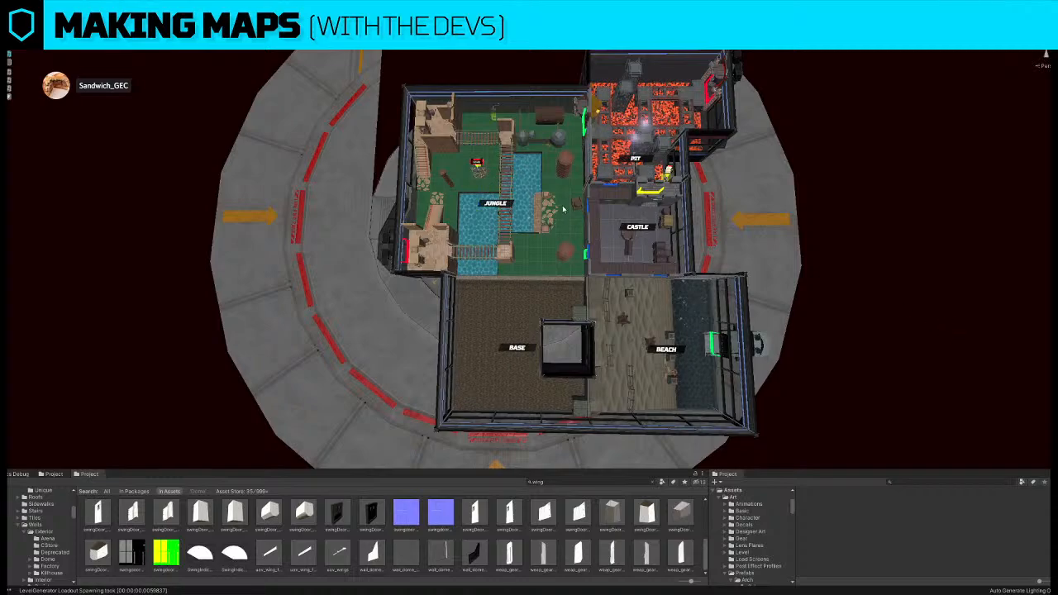
click(482, 178)
key(e)
drag(509, 187, 551, 198)
- Move the yellow marker from the jungle's far wall into the pit near the recessed corner and rotate it
click(496, 112)
key(w)
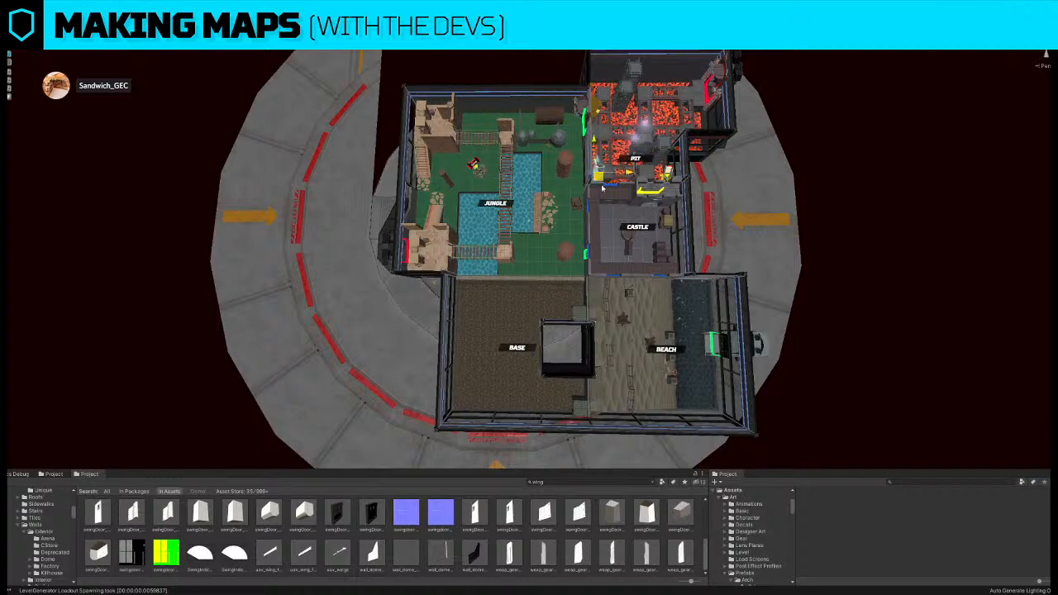
drag(654, 168, 686, 171)
key(w)
right_drag(687, 170, 683, 166)
key(e)
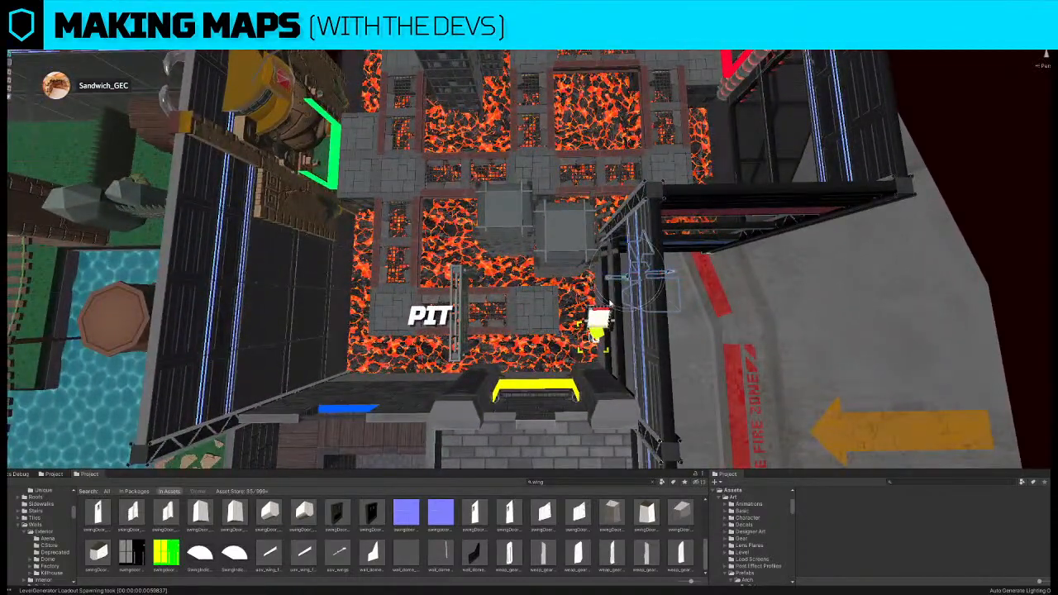
mouse_move(600, 304)
mouse_down()
mouse_move(597, 283)
mouse_move(598, 303)
mouse_up()
- Move the yellow-marked object beside the castle doorway onto the pit platform past the recessed corner
key(w)
key(w)
right_drag(598, 303, 597, 298)
key(s)
click(584, 328)
click(581, 322)
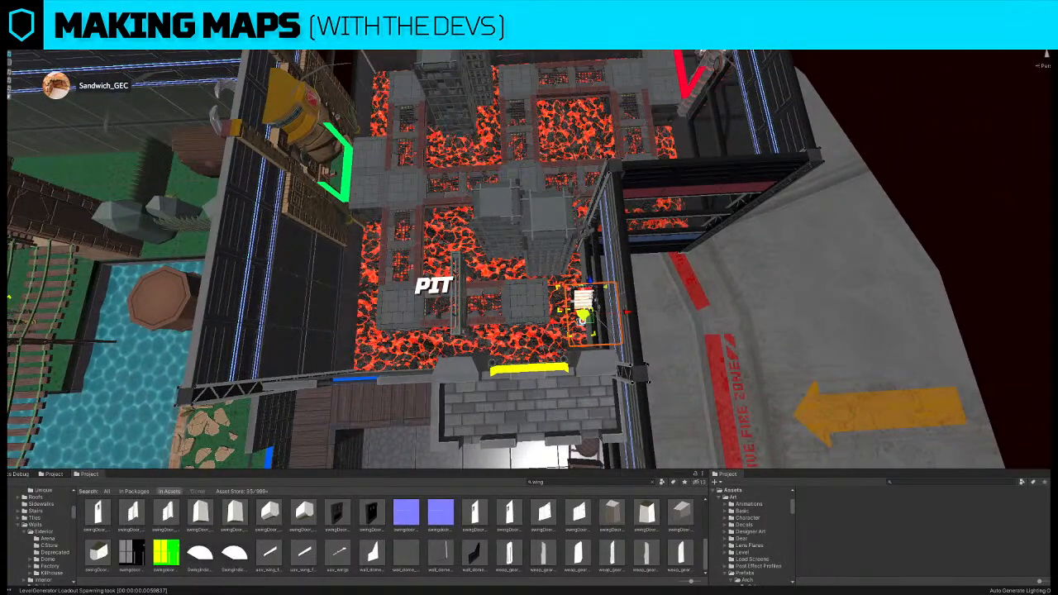
middle_drag(462, 283, 473, 410)
drag(586, 434, 622, 304)
scroll(614, 237, down, 2)
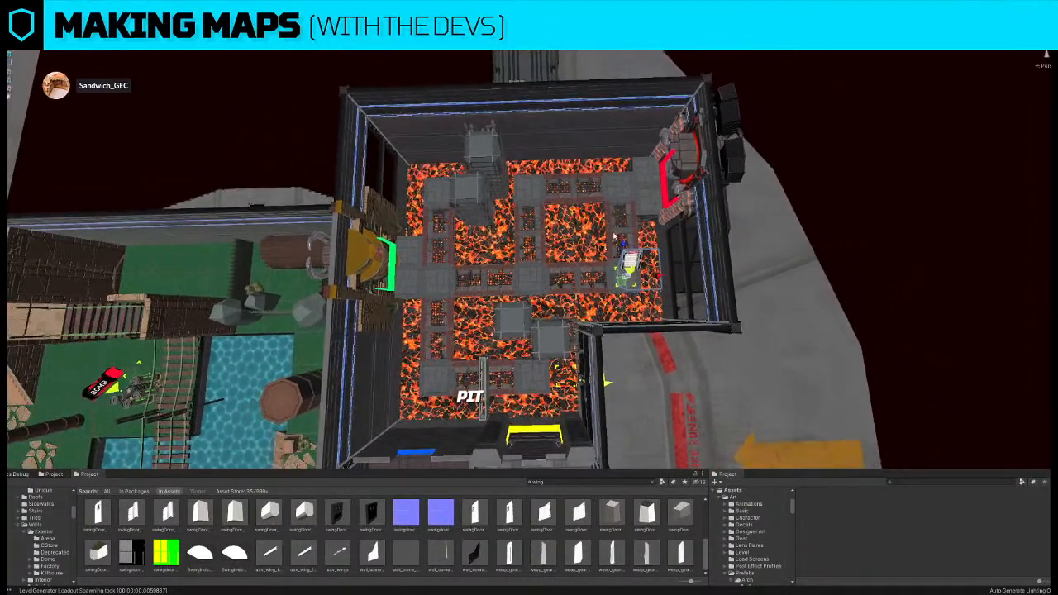
- Remove the grated walkway leading to the pit's red-marked doorway and shift the two block towers towards the jungle side
click(612, 233)
right_drag(612, 235, 604, 261)
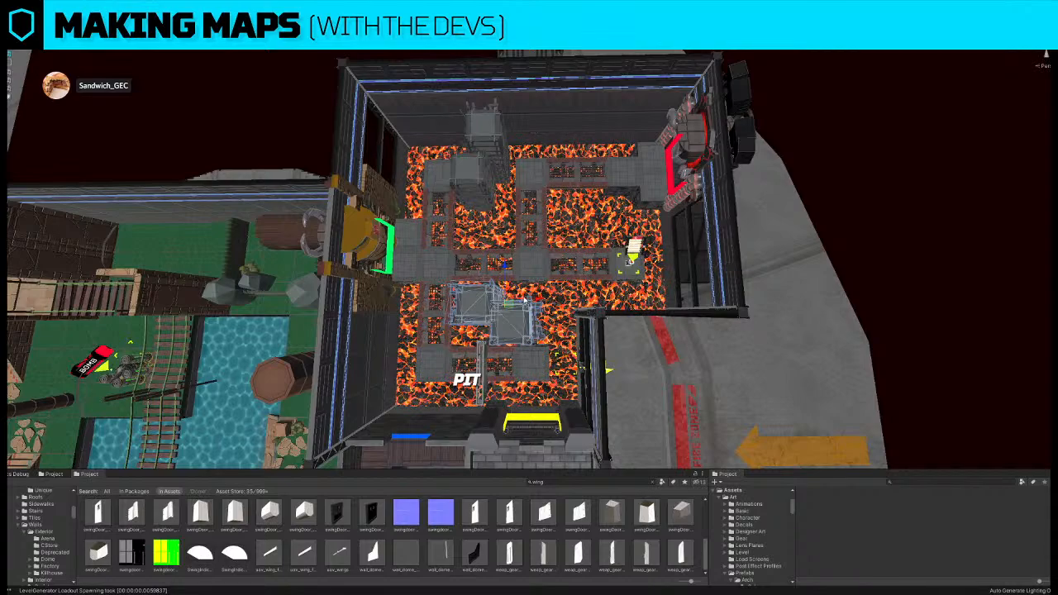
- Adjust the position of the barrel stack in the castle's outer corner
right_drag(501, 229, 551, 271)
click(567, 211)
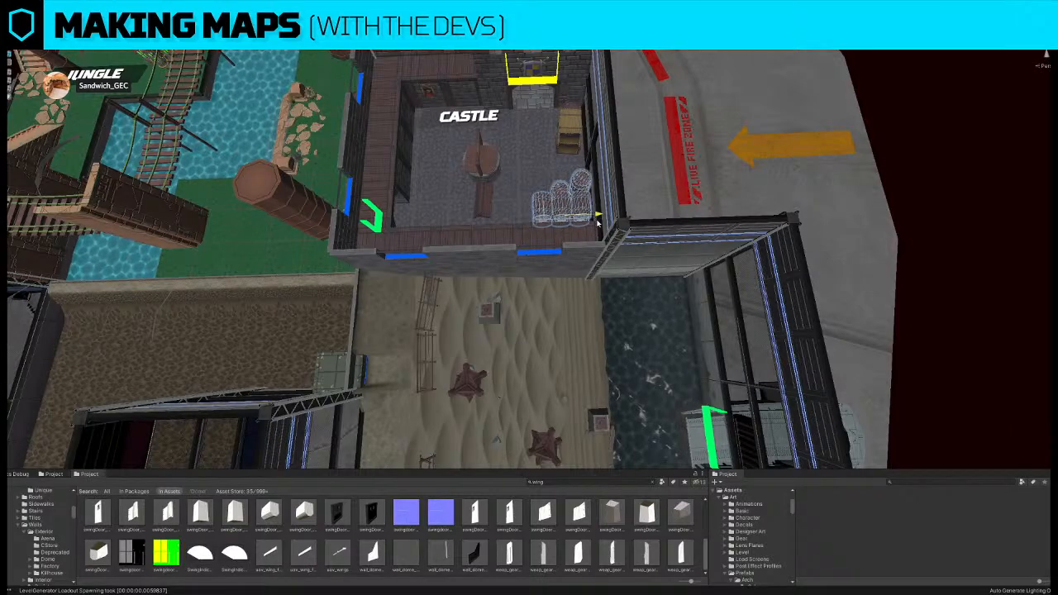
key(f)
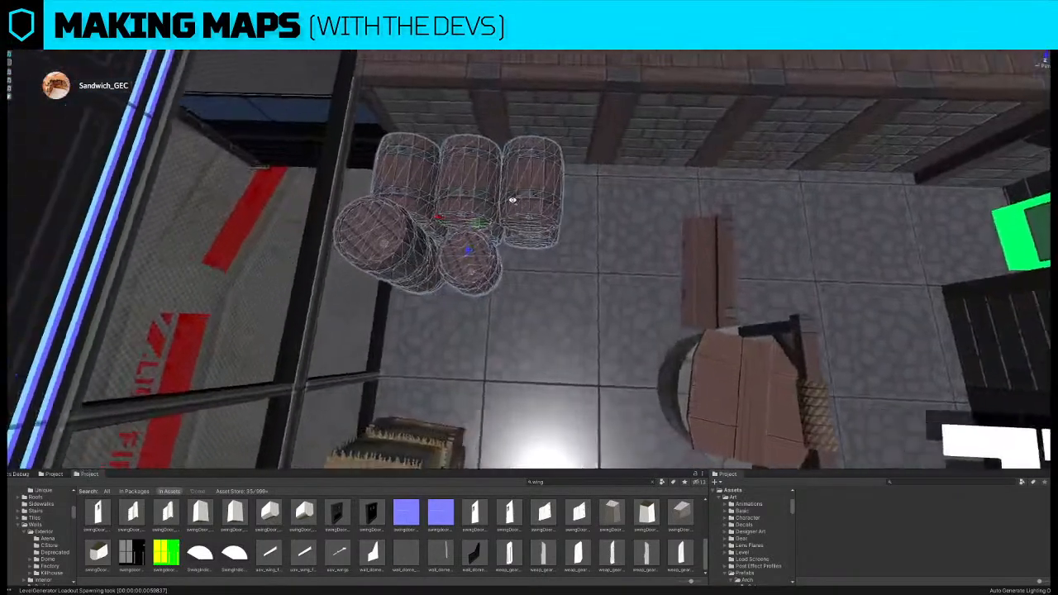
right_drag(512, 200, 502, 222)
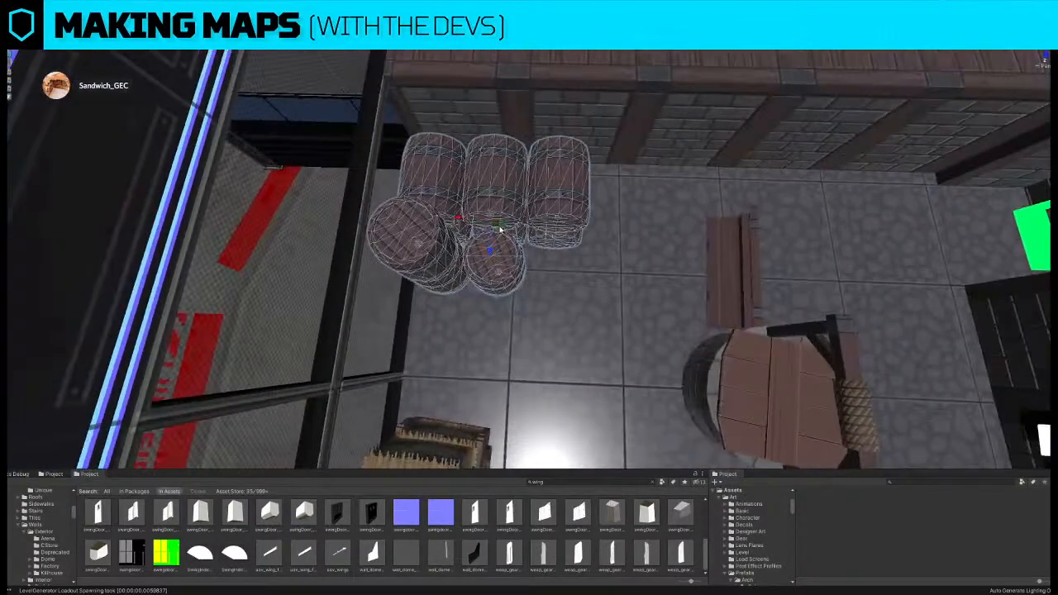
drag(499, 230, 496, 203)
- Select the window panel beside the jungle doorway in the pit and pick its wall prefab from the Exterior Dome folder
right_drag(498, 203, 447, 175)
key(s)
key(w)
click(534, 187)
key(w)
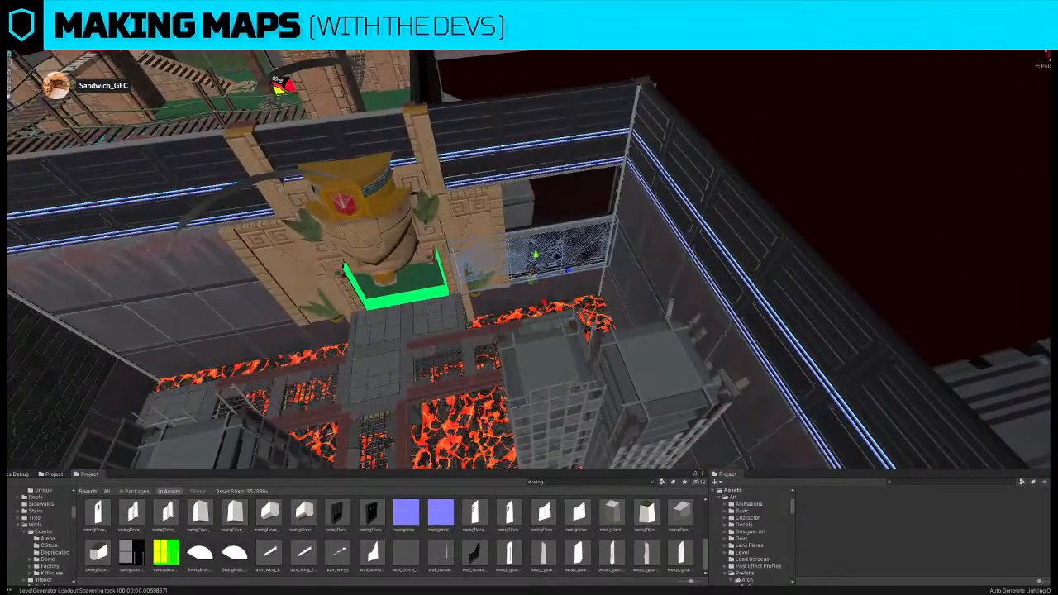
click(568, 261)
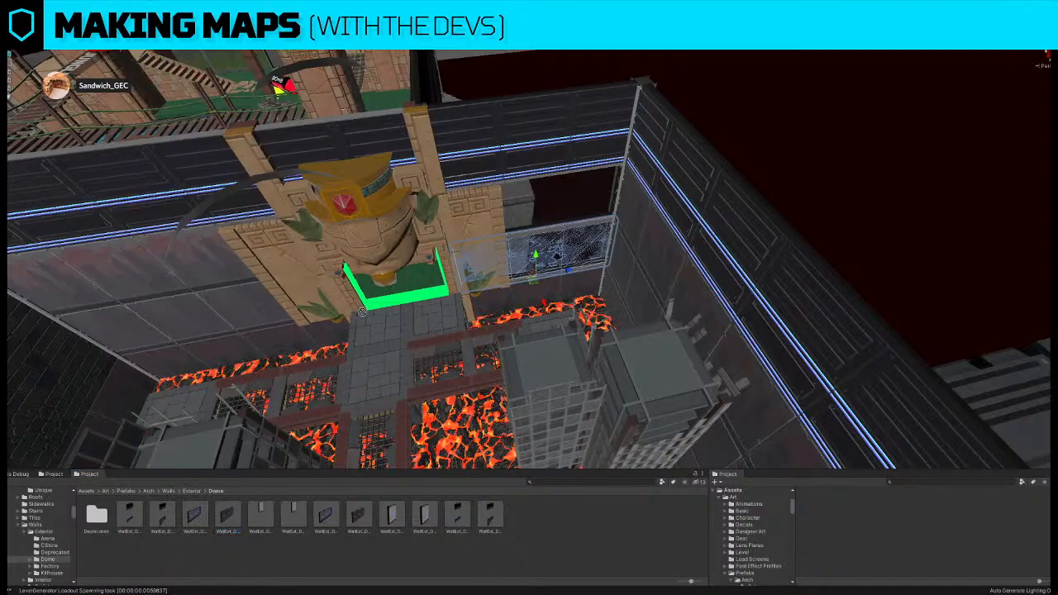
click(221, 522)
- Rotate the crate stack beside the castle's yellow-marked doorway slightly
right_drag(405, 307, 371, 316)
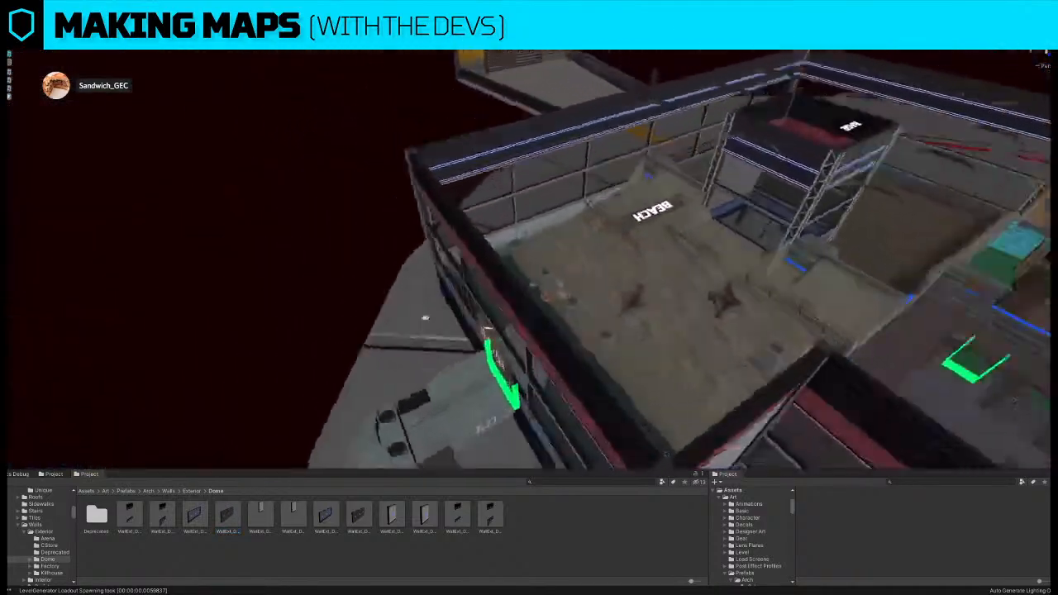
scroll(510, 302, up, 3)
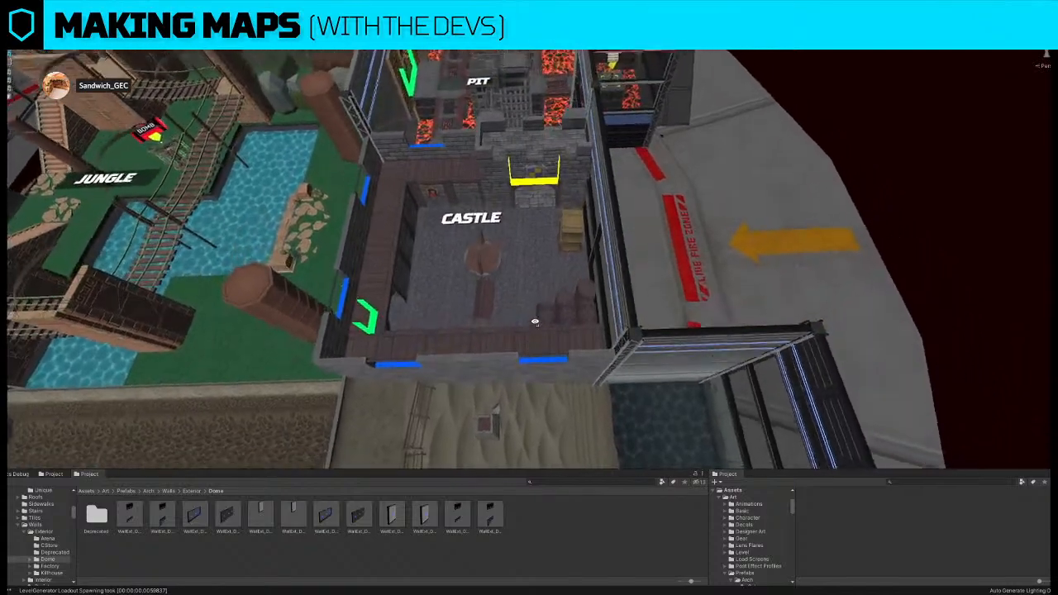
key(d)
right_drag(567, 325, 565, 329)
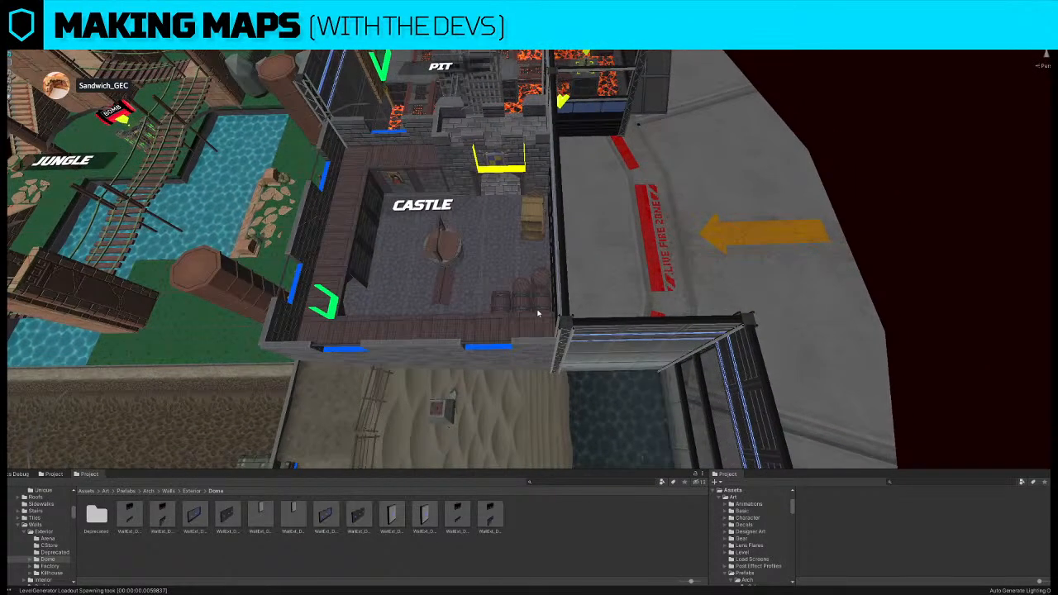
click(537, 230)
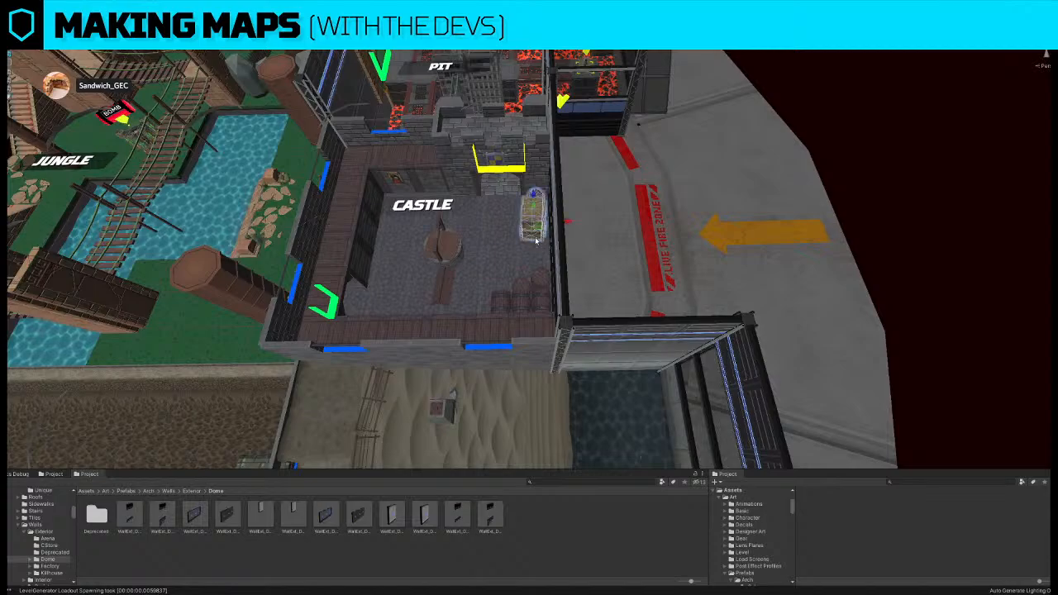
key(f)
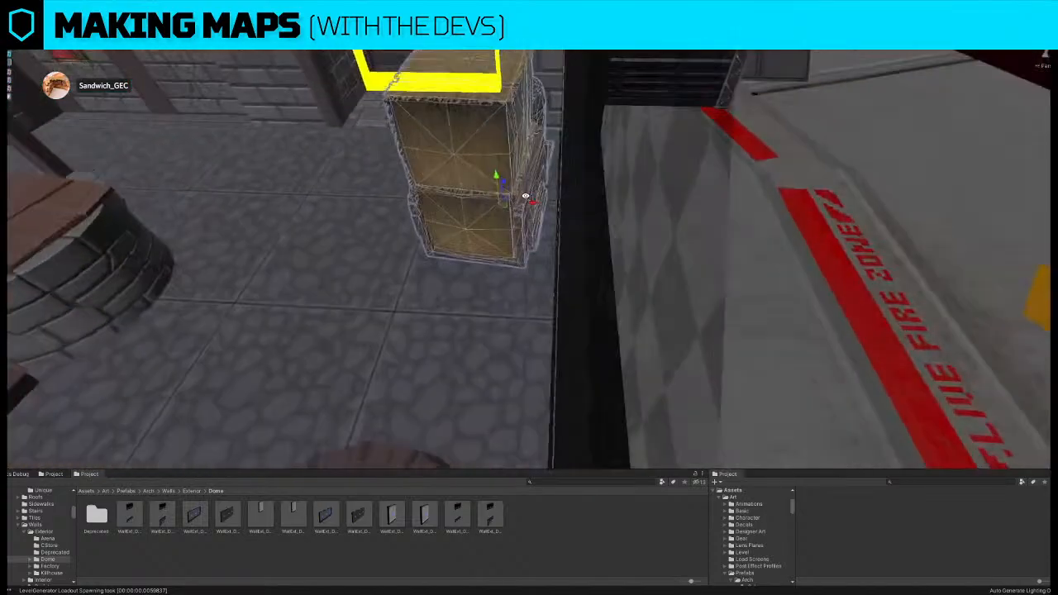
alt+drag(525, 196, 539, 174)
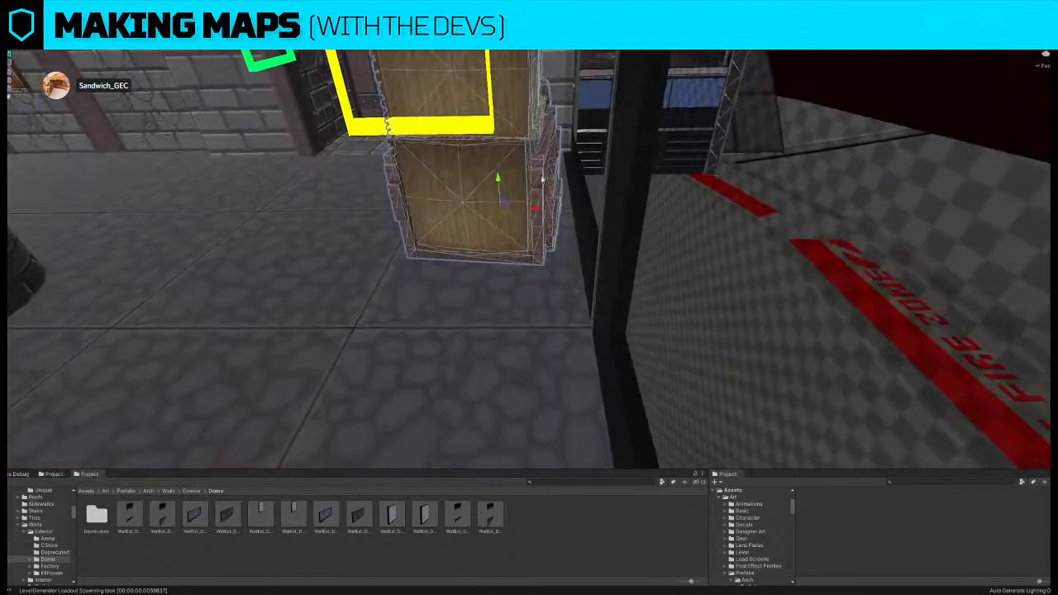
key(e)
drag(527, 222, 529, 221)
- Move the round pillar in the jungle's corner away from the castle's green-marked doorway, towards the pool
key(s)
right_drag(529, 221, 530, 284)
click(531, 282)
key(s)
key(a)
click(550, 291)
key(w)
drag(589, 307, 553, 300)
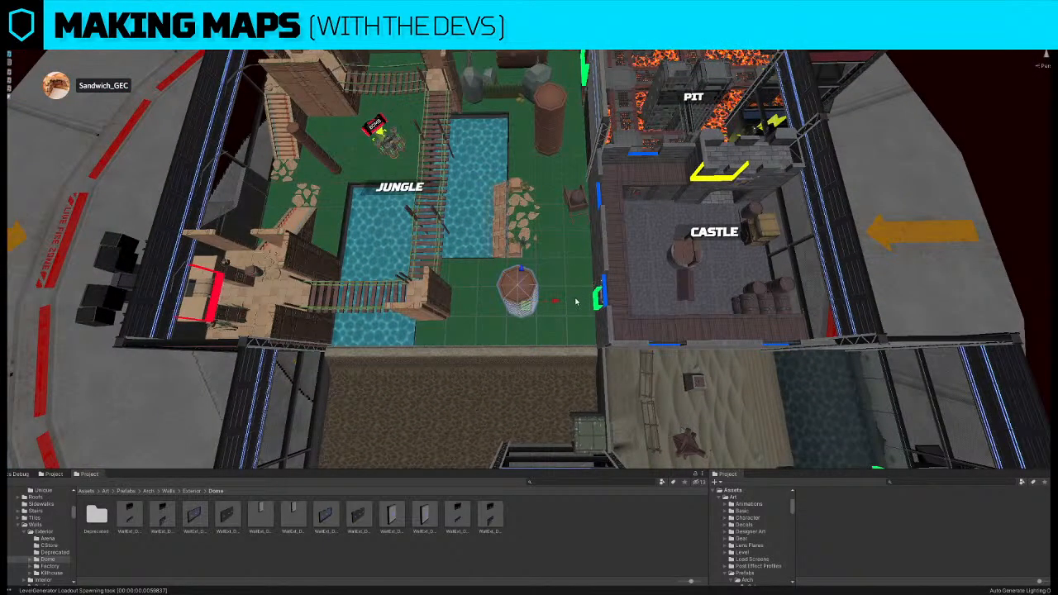
- Examine the layout of the jungle, castle, pit, base and beach rooms from above
mouse_move(602, 241)
right_down()
mouse_move(588, 224)
mouse_move(602, 225)
right_up()
click(583, 213)
key(w)
key(d)
key(s)
key(a)
key(s)
click(754, 245)
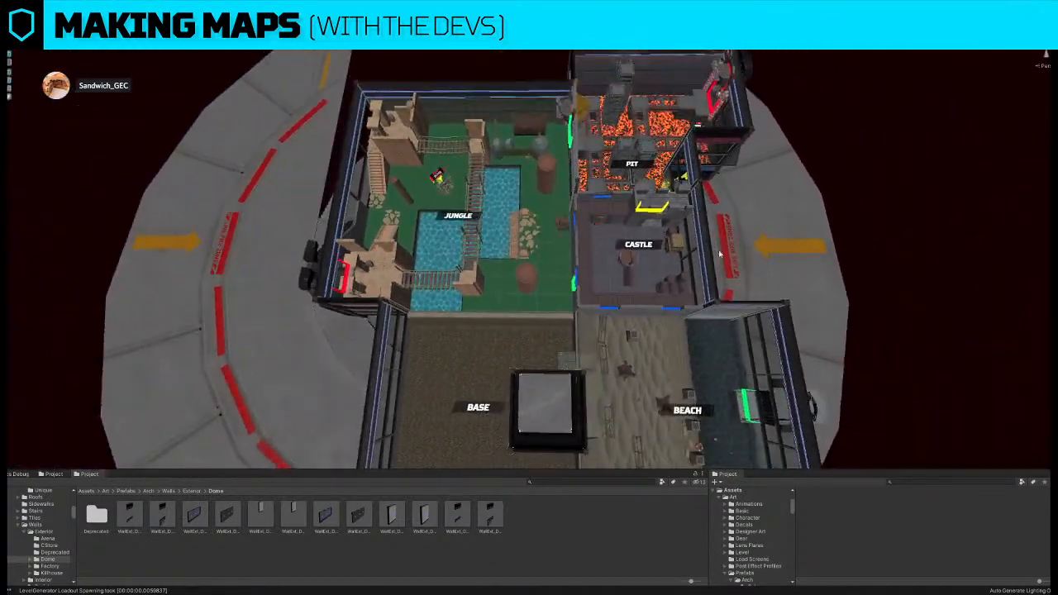
key(w)
key(d)
right_drag(635, 256, 693, 332)
key(w)
key(d)
key(s)
key(s)
key(s)
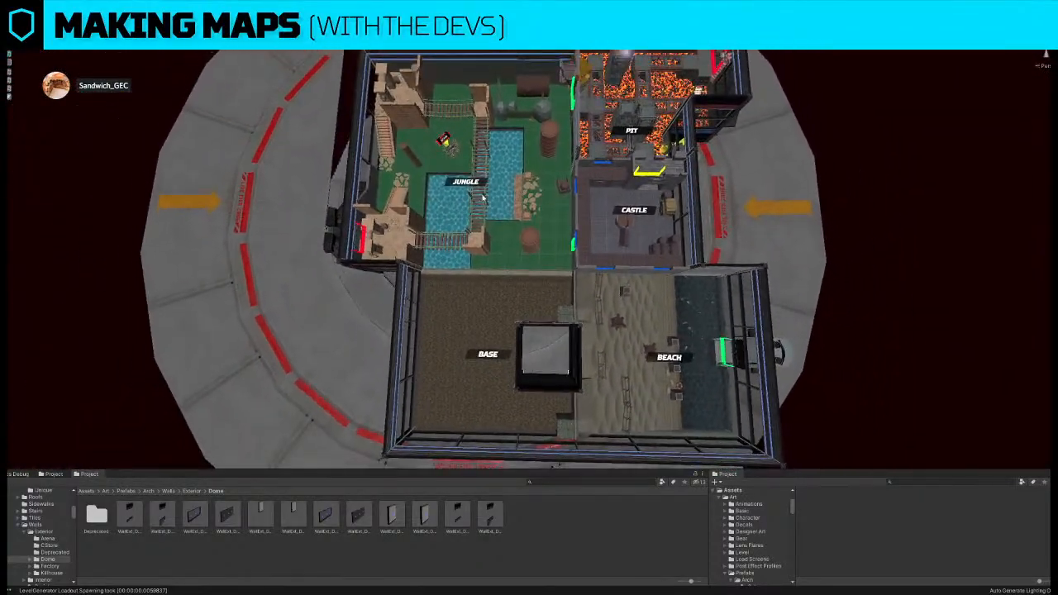
- Move the JUNGLE label towards the castle side so it sits over the far part of the pool
click(40, 282)
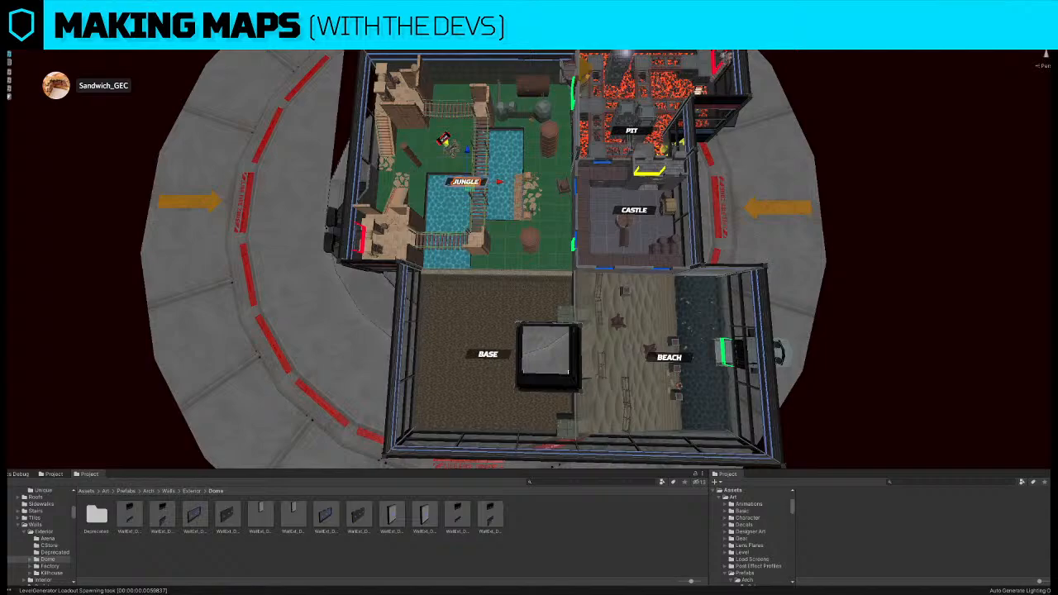
drag(470, 185, 516, 169)
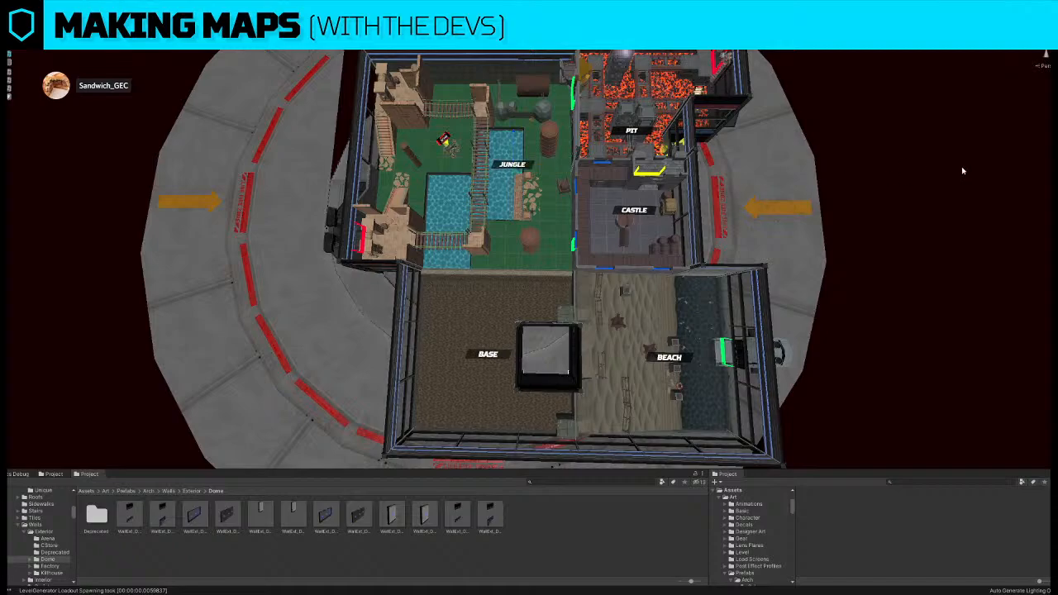
- Shift the castle's barrel stack closer against the raised wooden walkway
click(667, 251)
right_drag(666, 251, 601, 227)
click(589, 182)
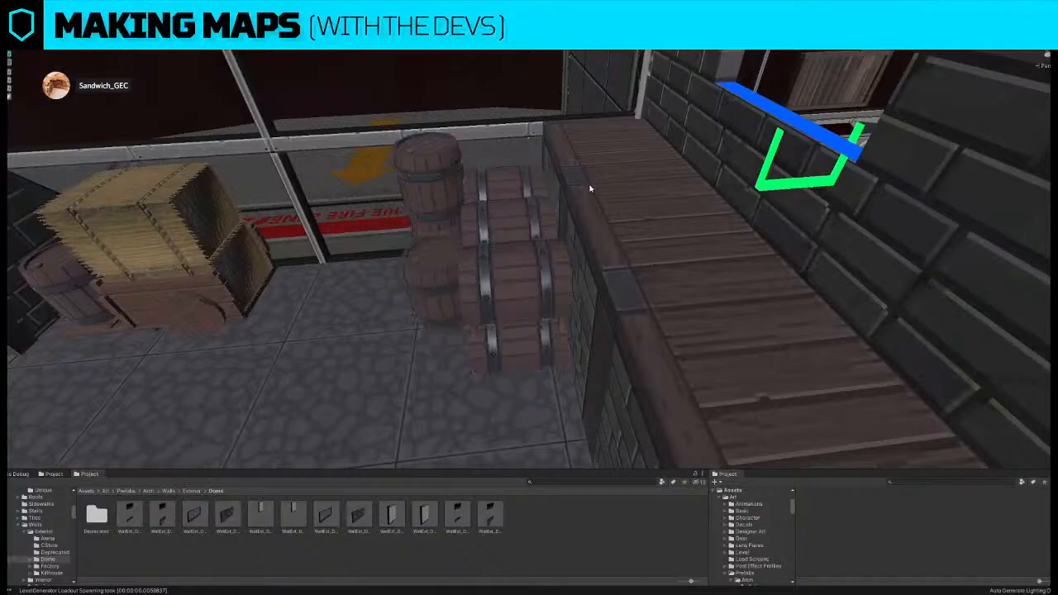
click(518, 280)
right_drag(519, 281, 549, 286)
mouse_move(558, 305)
mouse_down()
mouse_move(415, 321)
mouse_move(575, 304)
mouse_up()
right_drag(574, 303, 568, 302)
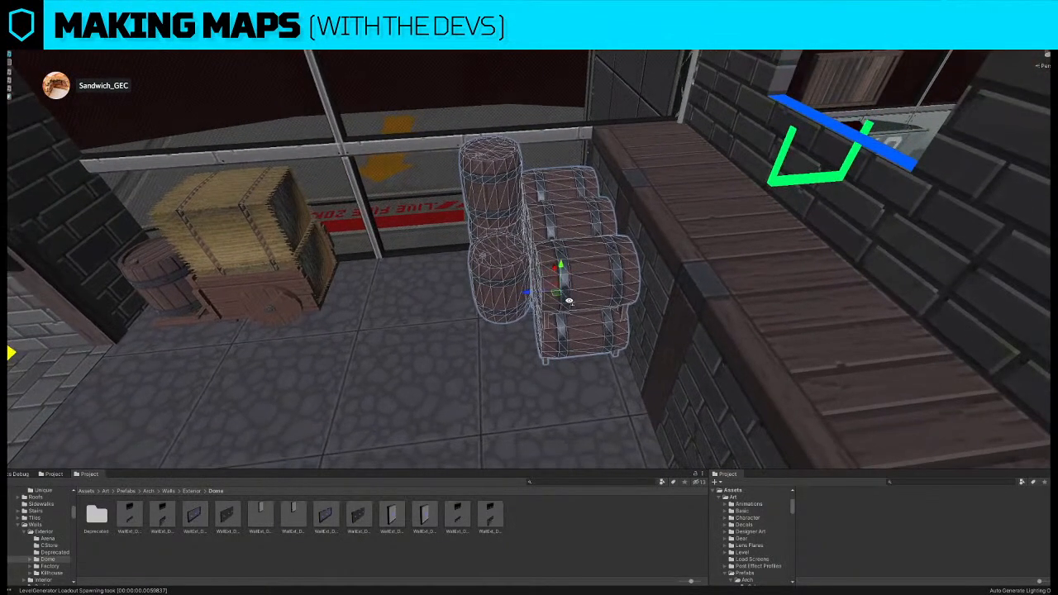
- Apply the beach wall's light metal panel material to the dark red panels along the foot of the castle wall
right_drag(645, 302, 402, 361)
right_drag(544, 336, 530, 162)
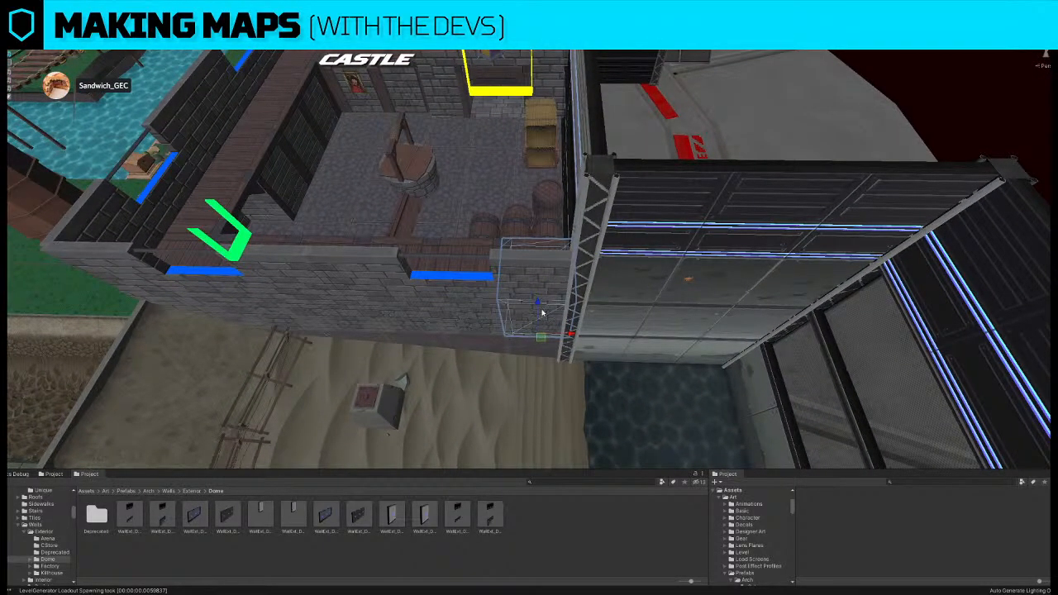
right_drag(638, 324, 650, 269)
click(650, 268)
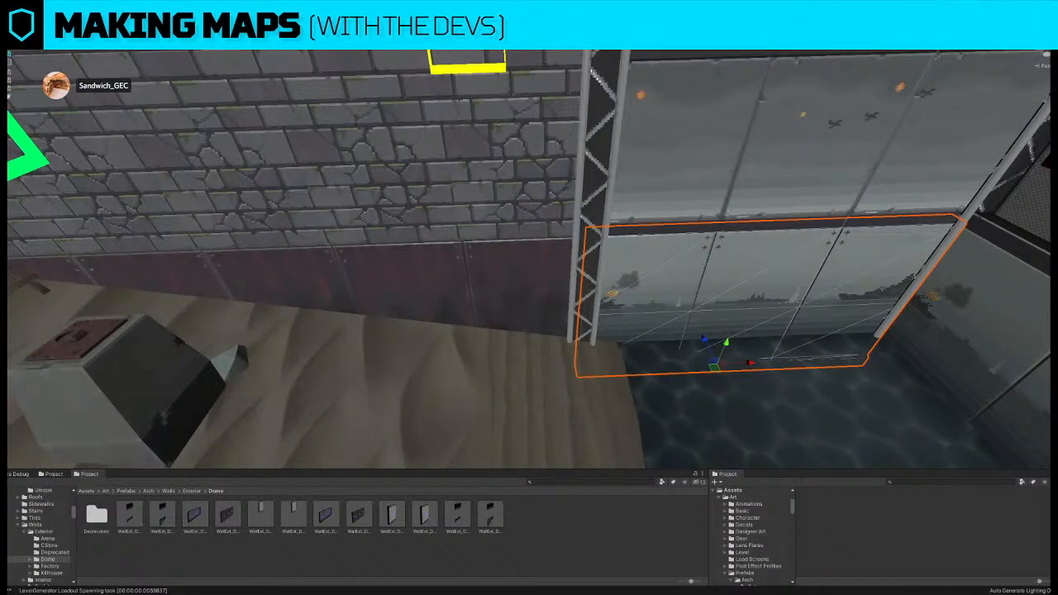
drag(9, 413, 424, 275)
key(a)
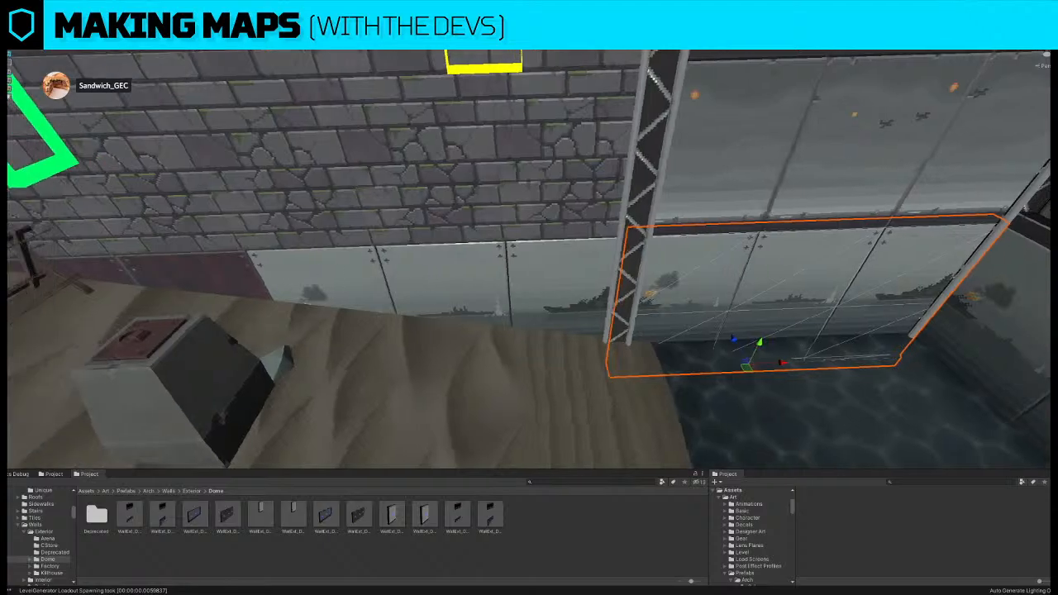
drag(8, 413, 245, 276)
key(s)
- Duplicate the jungle pool's brick-and-rock bank, turn the copy around and place it along the opposite edge of the pool
right_drag(253, 279, 224, 246)
key(s)
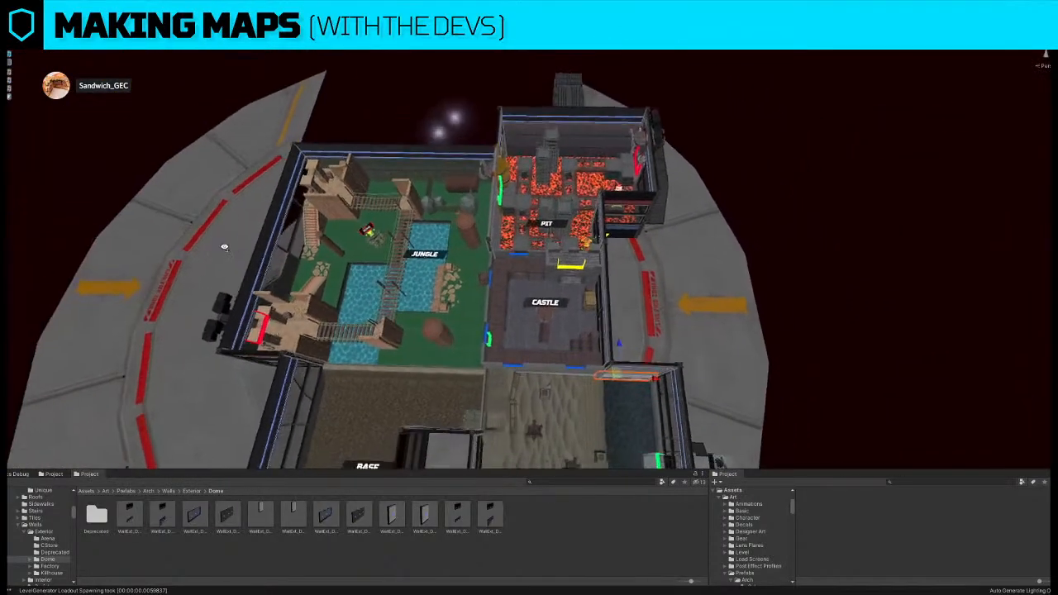
right_drag(229, 123, 231, 165)
key(s)
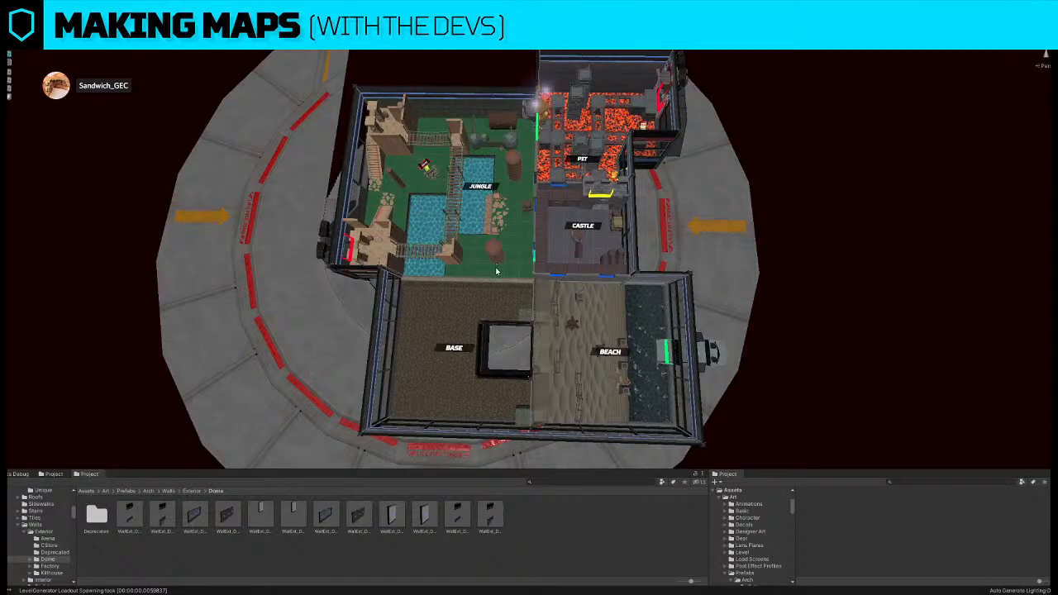
key(w)
right_drag(502, 273, 480, 255)
click(569, 277)
key(ctrl+d)
drag(598, 247, 709, 280)
key(e)
key(f)
key(w)
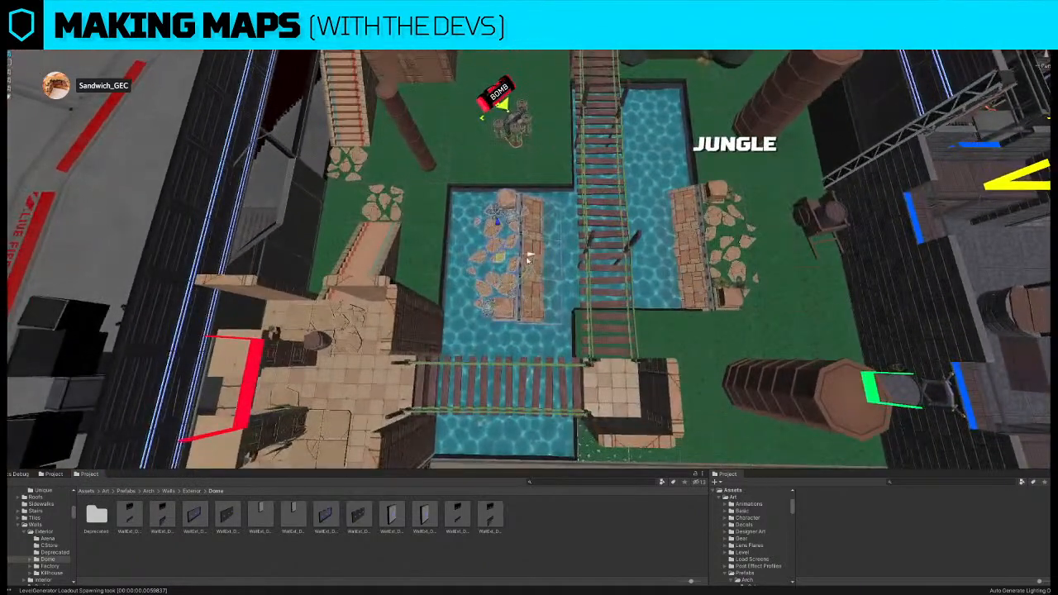
drag(500, 253, 408, 346)
- Add another copy of the brick-and-rock bank, rotated a quarter turn, along the pool edge nearest the bomb
key(e)
key(w)
drag(428, 248, 517, 169)
scroll(539, 220, down, 5)
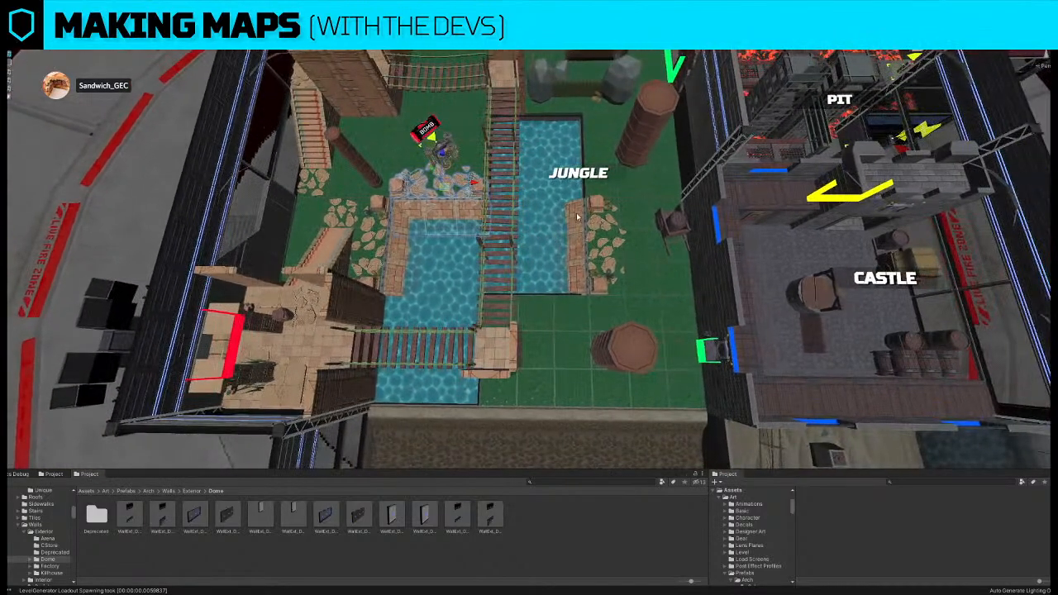
click(578, 218)
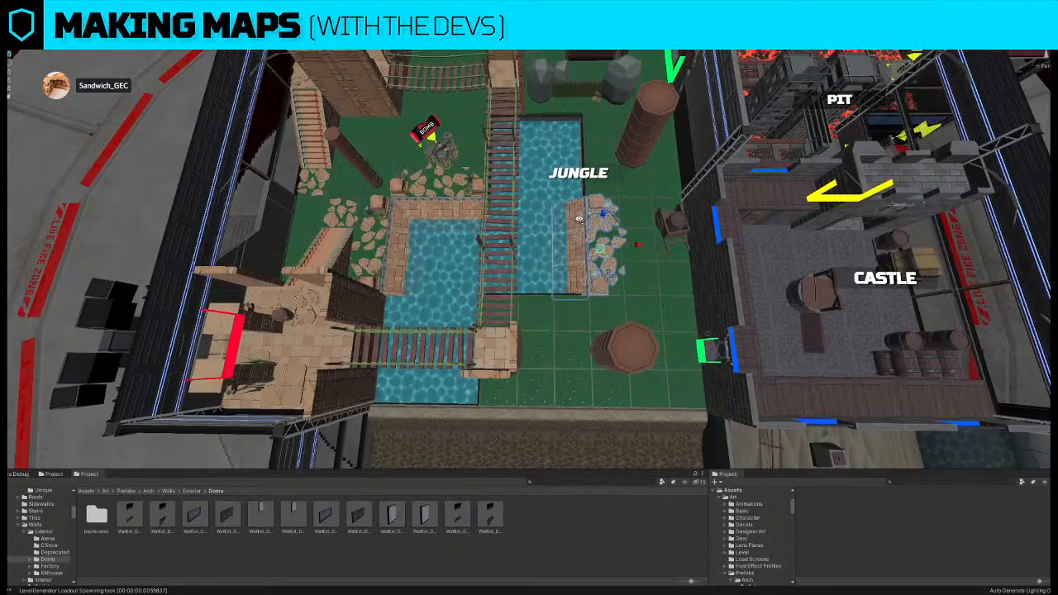
- Examine the arena from above and the sunken base room around the glass-walled enclosure
scroll(578, 219, down, 6)
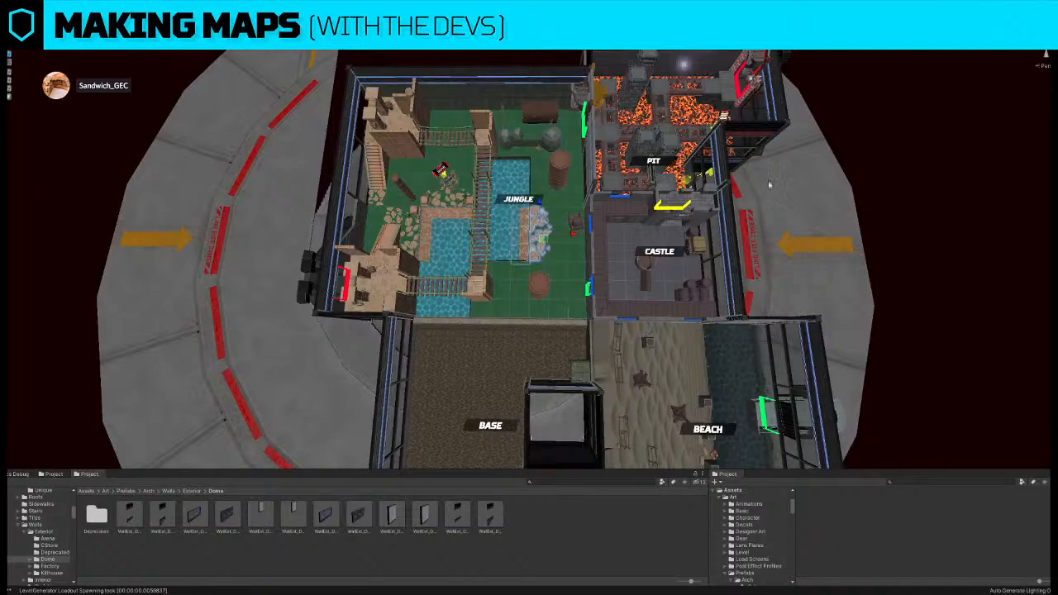
middle_drag(537, 314, 540, 195)
alt+drag(496, 270, 548, 201)
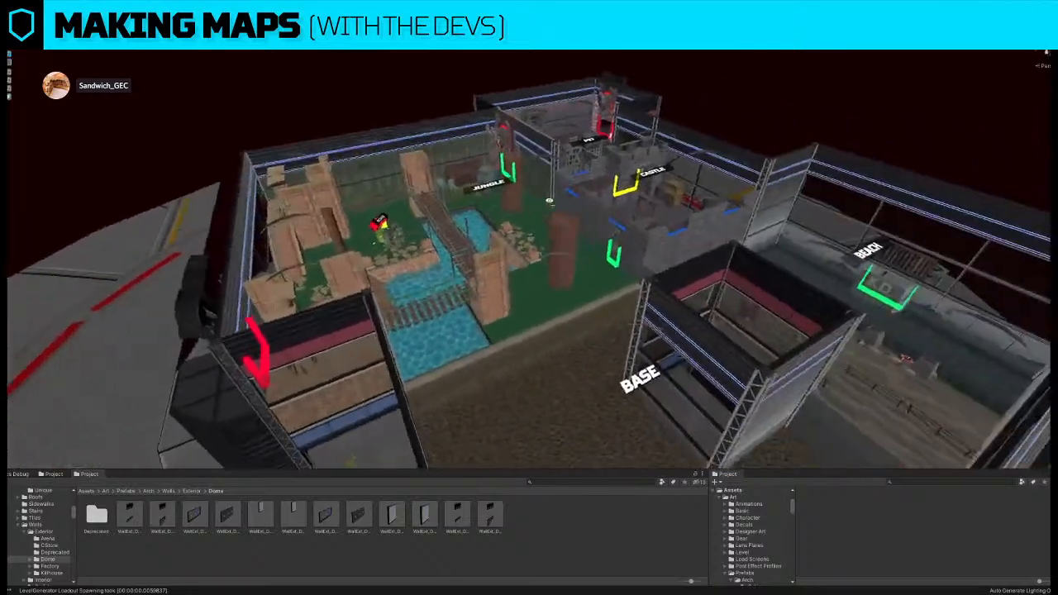
middle_drag(606, 325, 557, 246)
scroll(518, 232, up, 6)
alt+drag(518, 232, 686, 179)
alt+drag(602, 194, 617, 190)
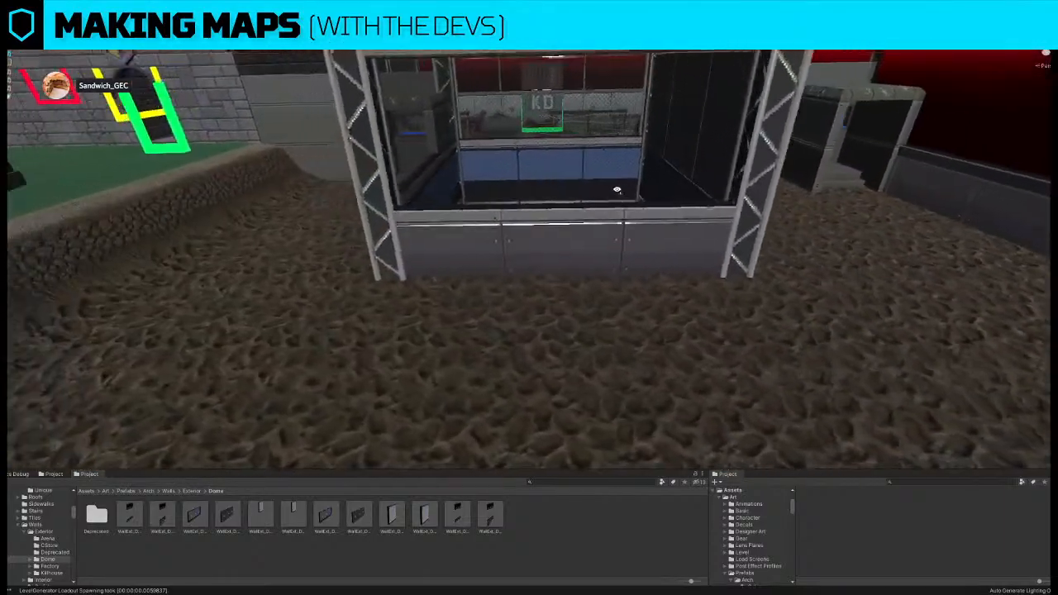
key(a)
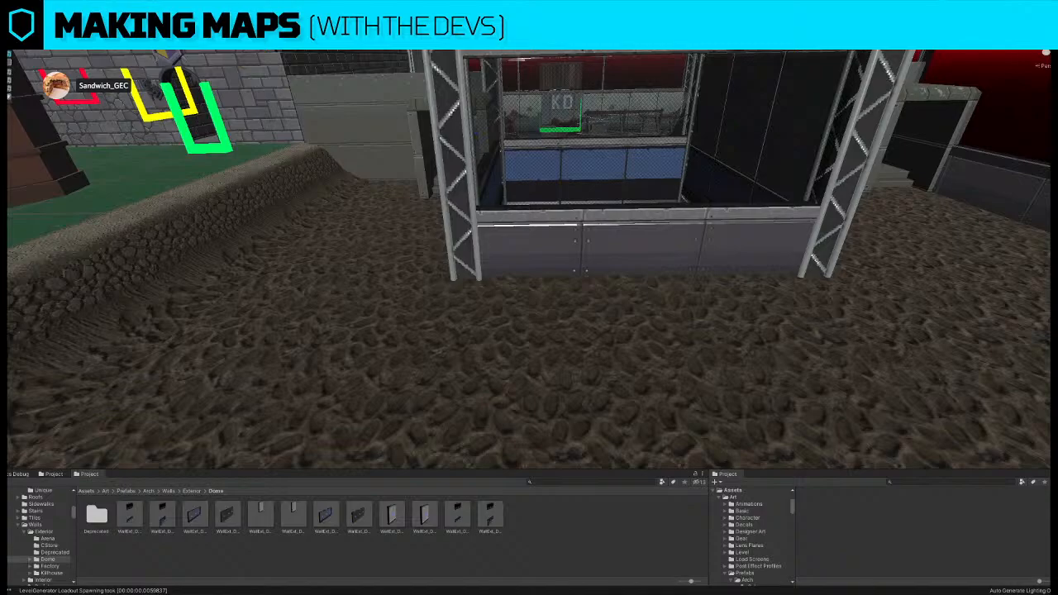
- Try a copy of the green metal platform with a ramp on the open floor of the base room
alt+drag(584, 233, 348, 339)
click(680, 378)
key(ctrl+d)
drag(662, 373, 456, 310)
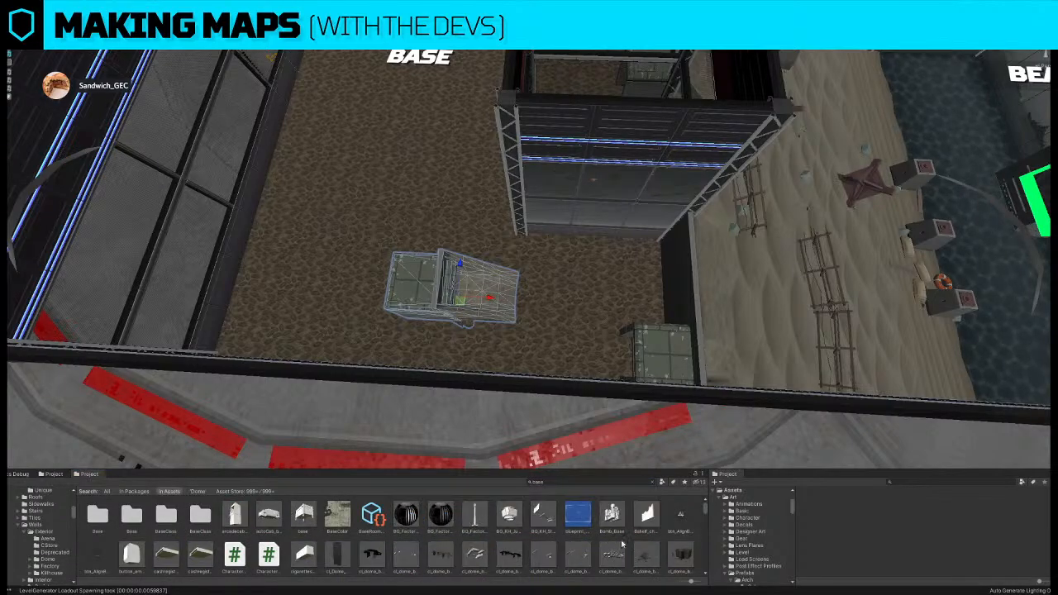
- Replace the copied platform and ramp with a flat concrete slab from the Clusters > Dome > Base prefabs
click(517, 549)
click(653, 482)
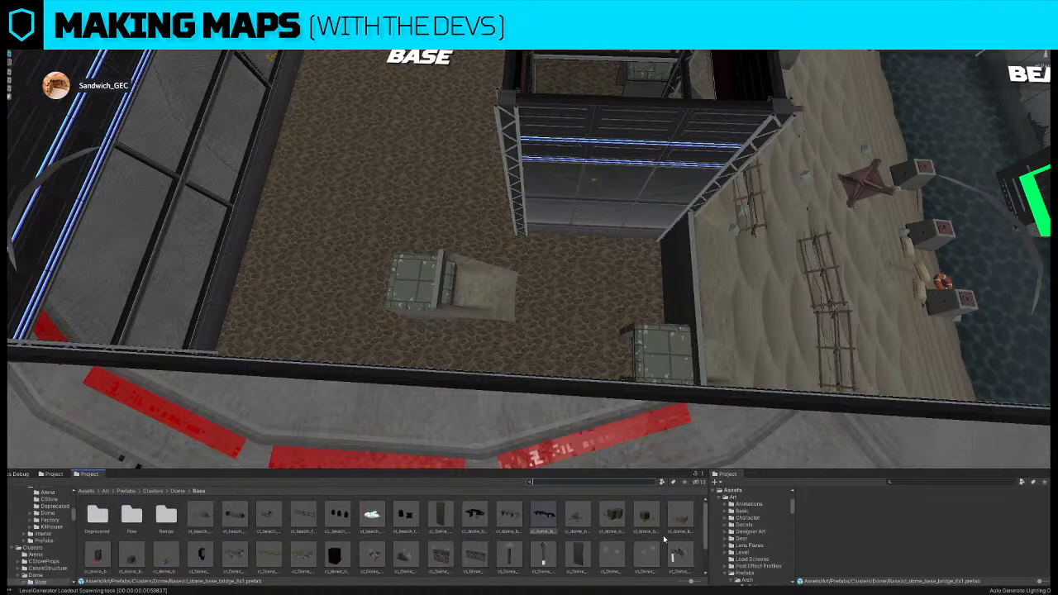
drag(277, 560, 364, 307)
drag(461, 285, 461, 286)
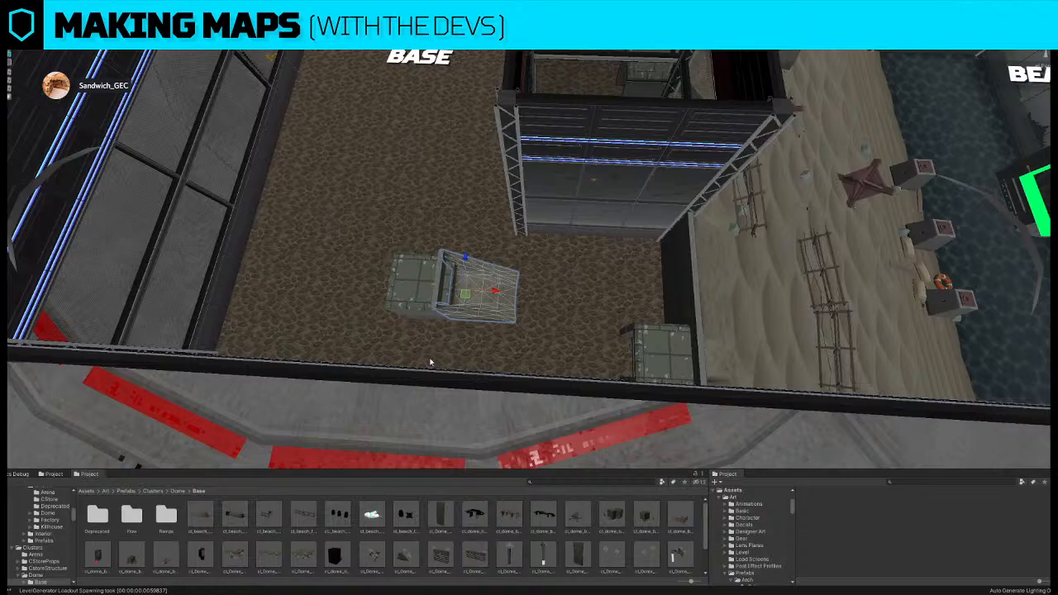
shift+click(420, 263)
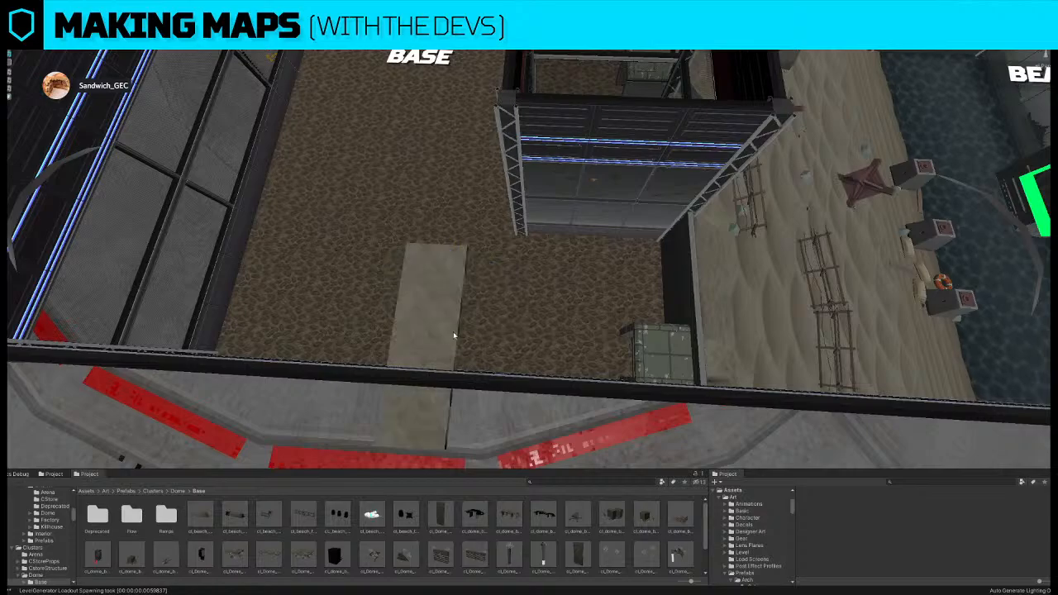
click(444, 296)
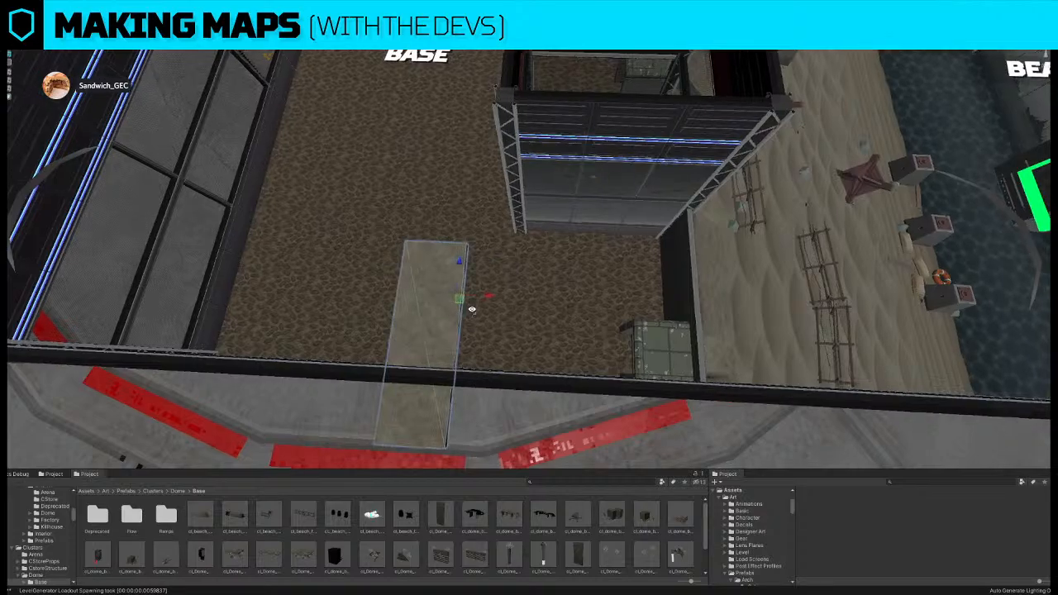
- Move the concrete slab against the open side of the base's glass-walled enclosure and lower it towards the floor
middle_drag(472, 307, 545, 329)
scroll(545, 329, down, 2)
drag(566, 338, 602, 207)
right_drag(636, 185, 558, 245)
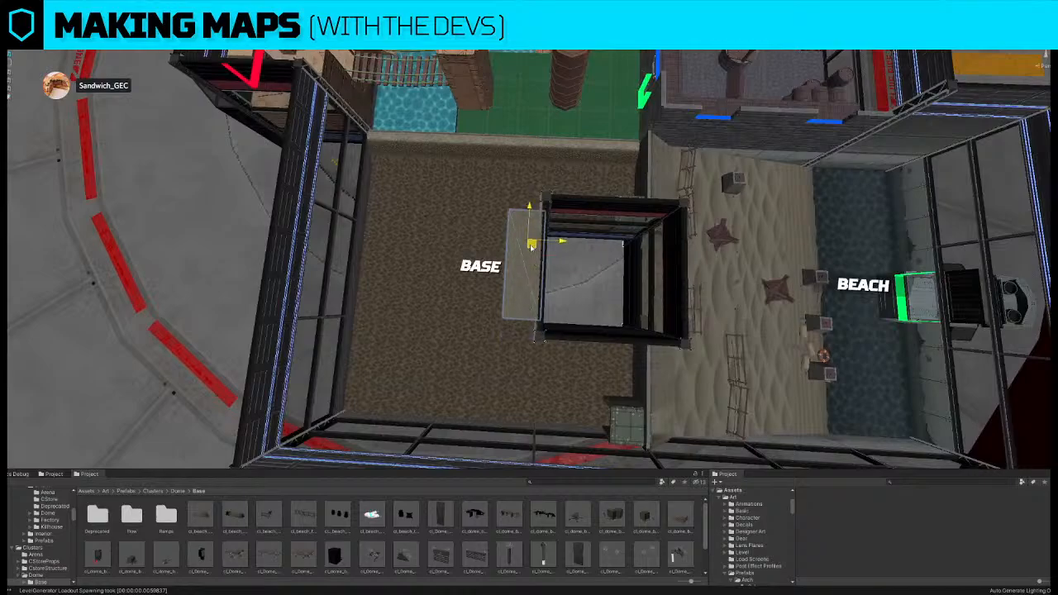
drag(531, 248, 530, 255)
right_drag(530, 255, 533, 254)
right_drag(483, 211, 508, 186)
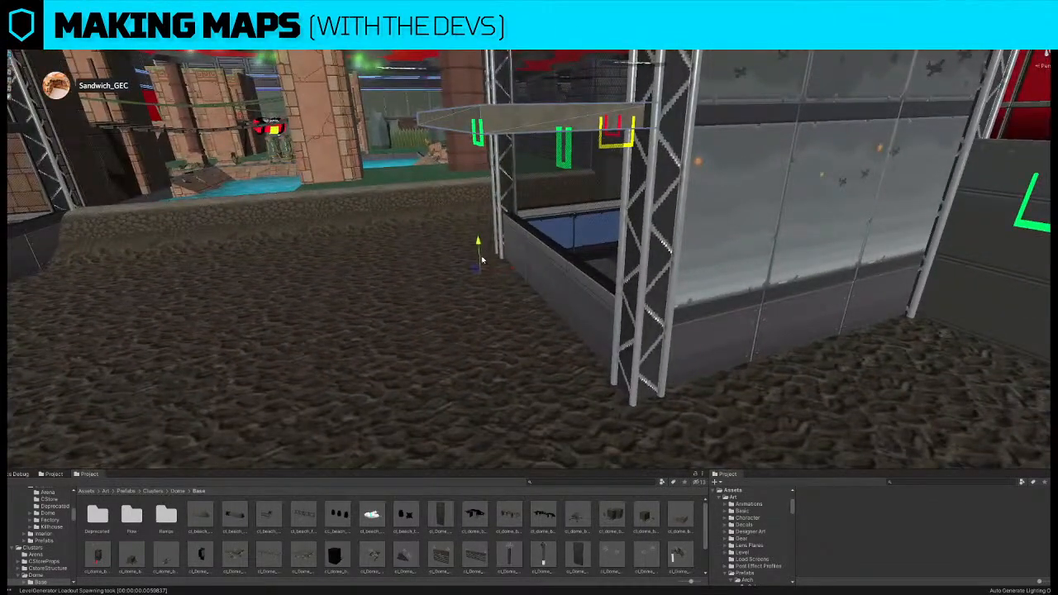
drag(485, 256, 487, 339)
- Duplicate the slab into three parallel slabs side by side in the open part of the base floor
right_drag(488, 341, 547, 392)
key(ctrl+d)
drag(623, 306, 561, 303)
right_drag(560, 303, 566, 335)
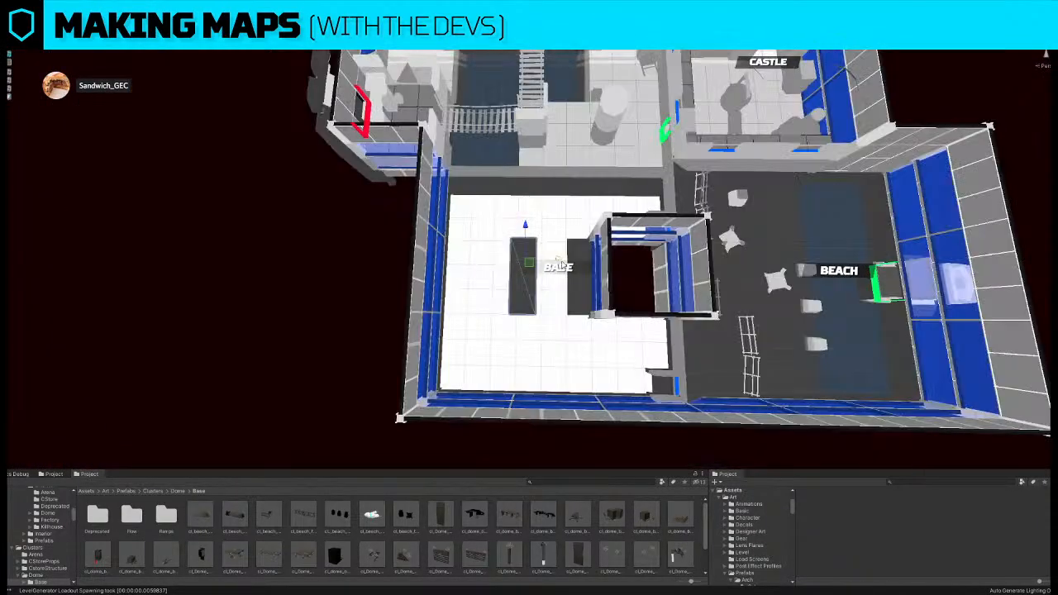
mouse_move(560, 258)
mouse_down()
mouse_move(503, 264)
mouse_move(517, 259)
mouse_up()
key(ctrl+d)
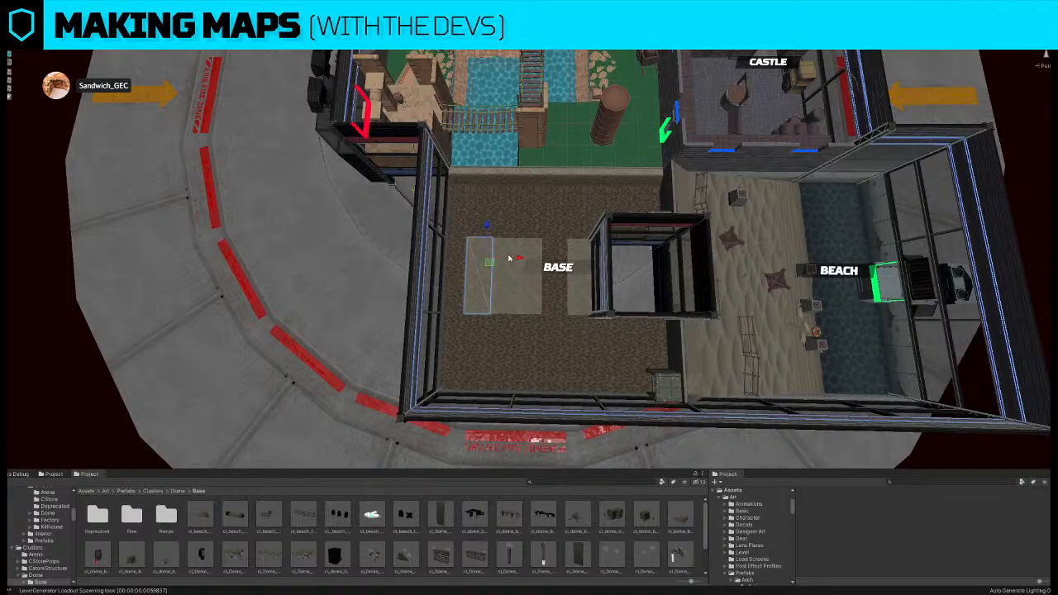
- Add a slab copy turned 90 degrees near the base's outer wall and extend it with a second copy end to end
right_drag(546, 276, 546, 265)
drag(487, 246, 431, 399)
key(e)
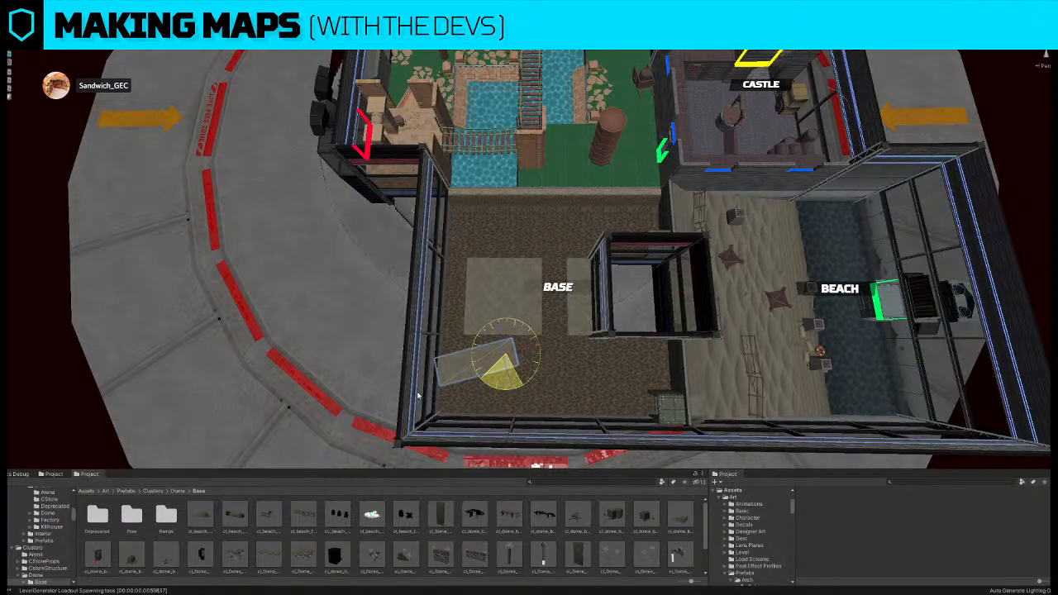
drag(531, 373, 530, 344)
key(w)
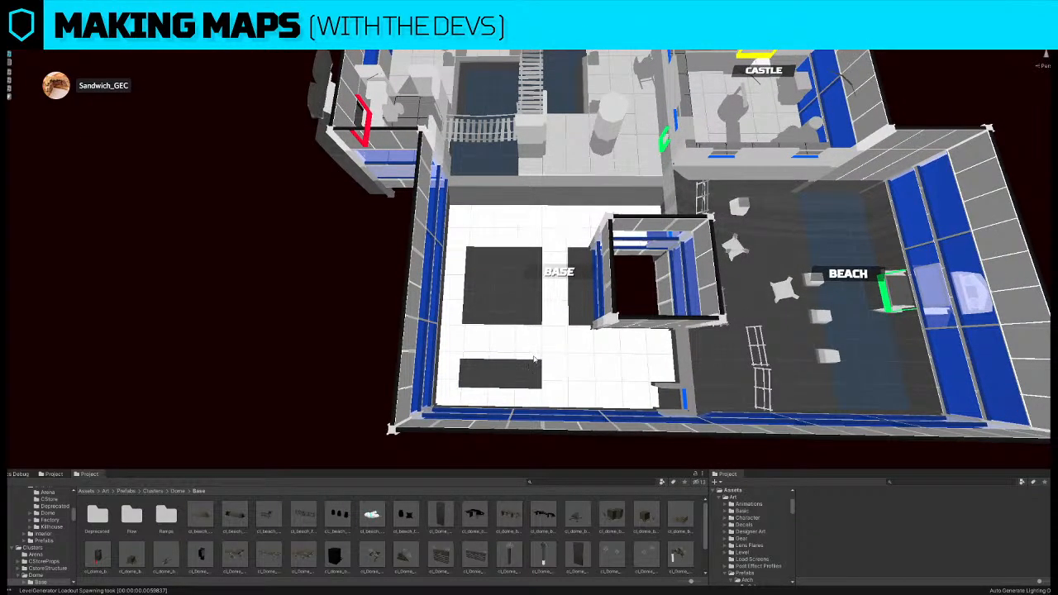
click(535, 361)
drag(532, 346, 612, 365)
key(ctrl+d)
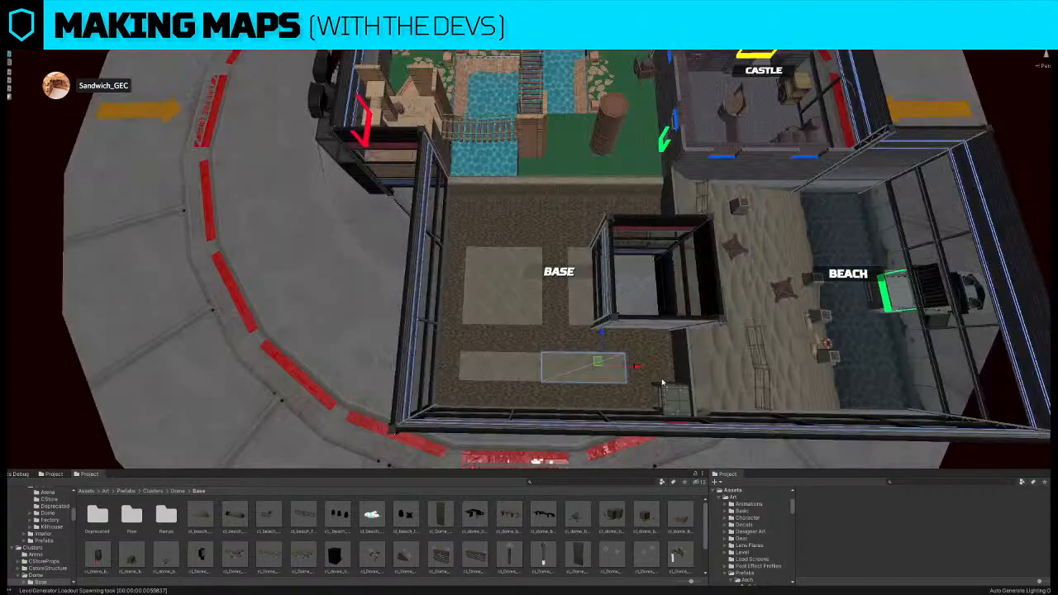
alt+drag(661, 363, 622, 383)
- Slide the middle of the three parallel slabs towards the two-slab row near the outer wall, offsetting it from its neighbours
click(474, 320)
scroll(474, 319, up, 3)
click(475, 317)
alt+drag(497, 468, 541, 387)
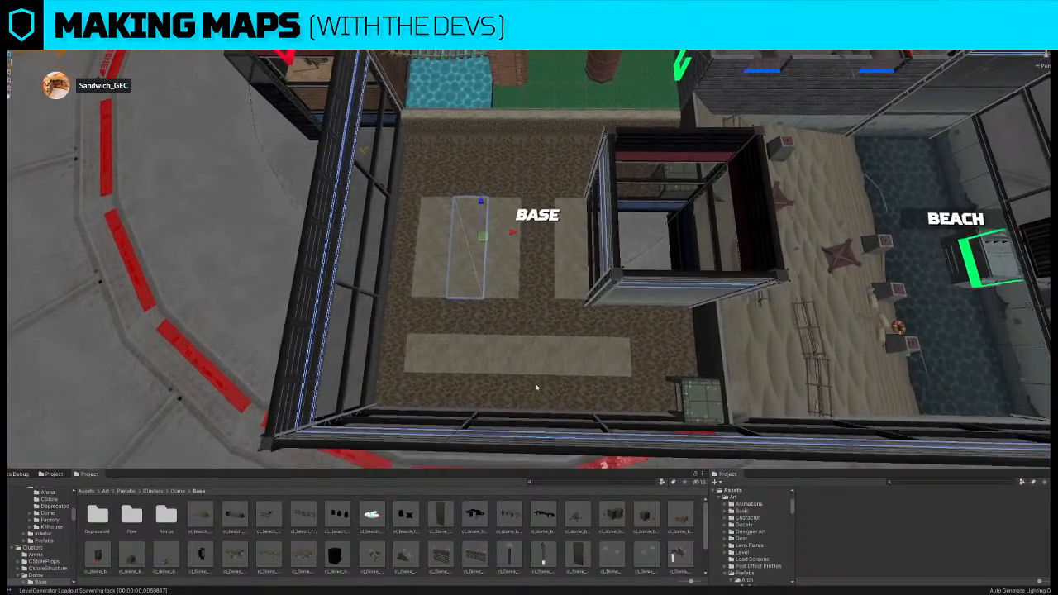
middle_drag(490, 350, 492, 311)
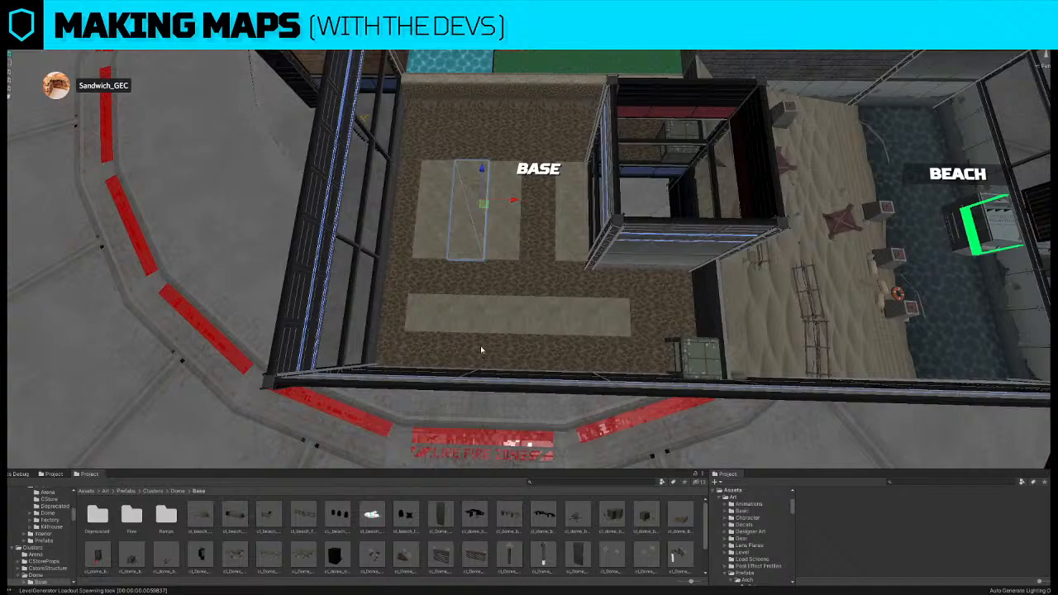
click(607, 329)
scroll(574, 340, down, 2)
click(499, 290)
middle_drag(500, 249, 505, 313)
click(479, 316)
drag(488, 269, 490, 240)
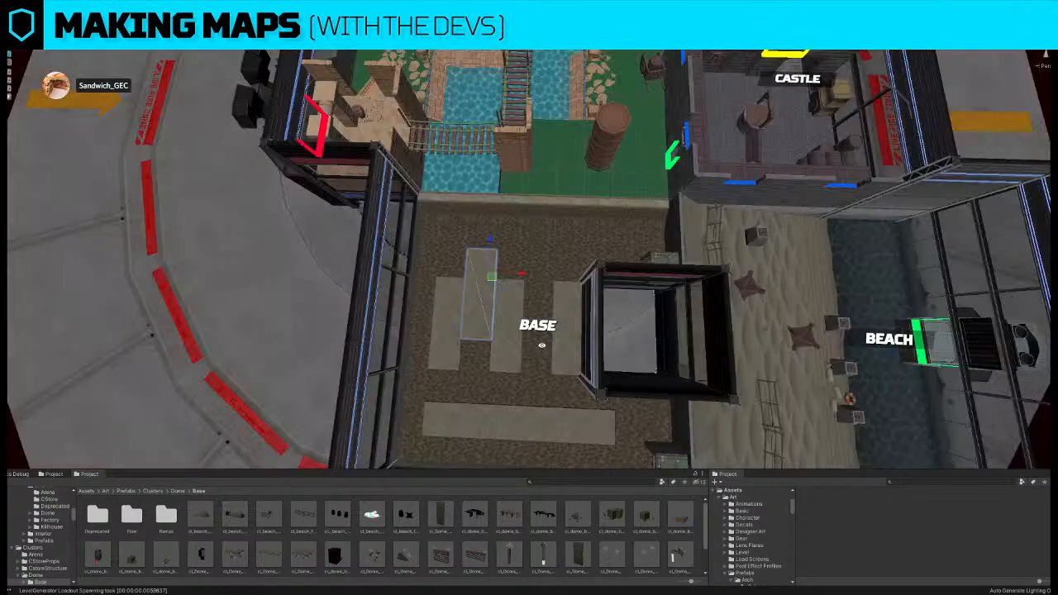
right_drag(542, 346, 547, 329)
drag(539, 190, 539, 238)
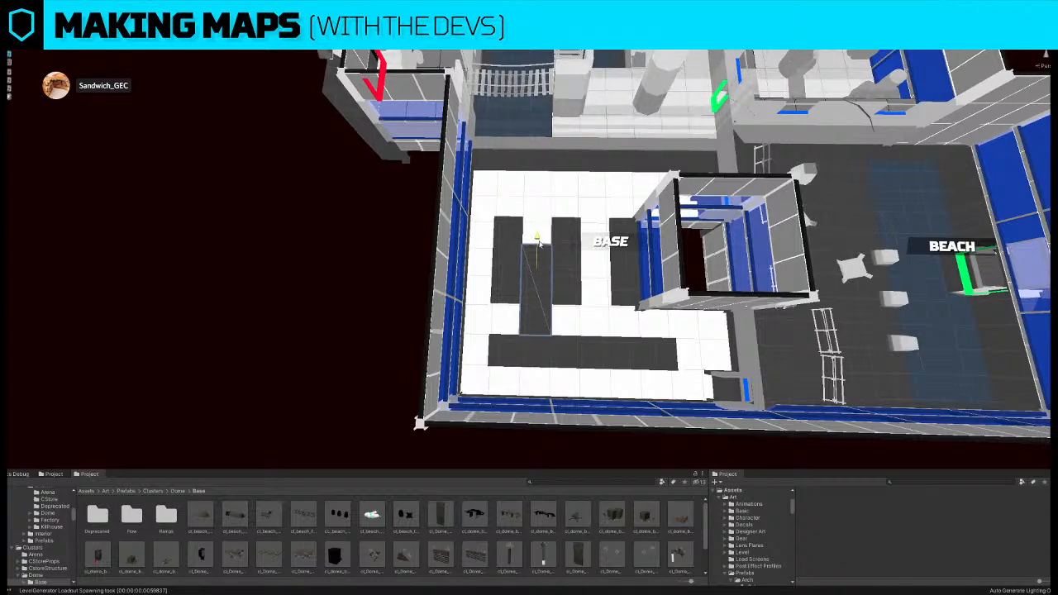
- Move the group of three parallel slabs together towards the jungle, away from the two-slab row
click(544, 350)
right_drag(543, 348, 546, 371)
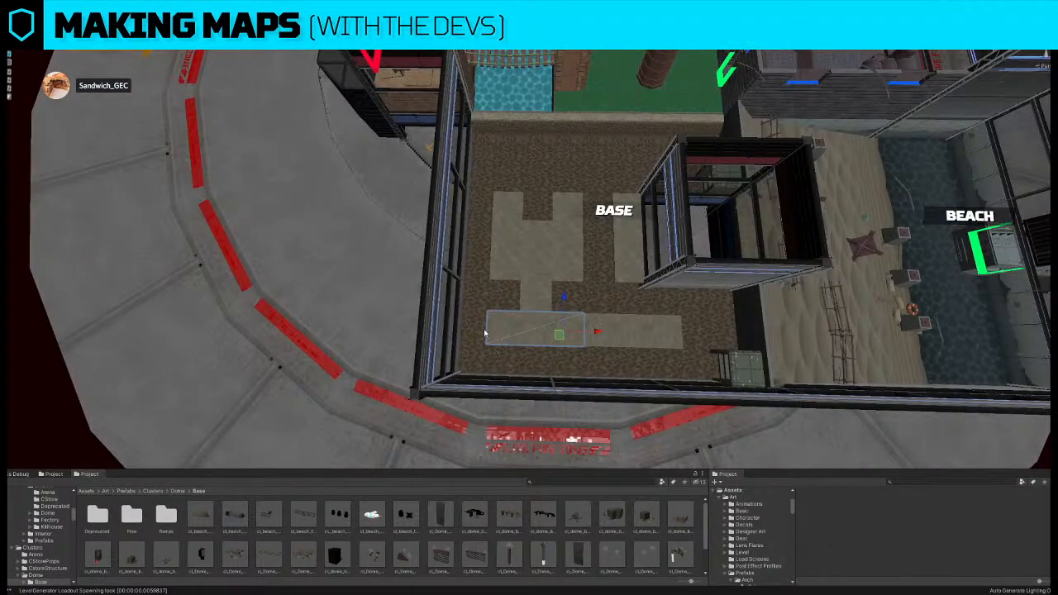
click(523, 255)
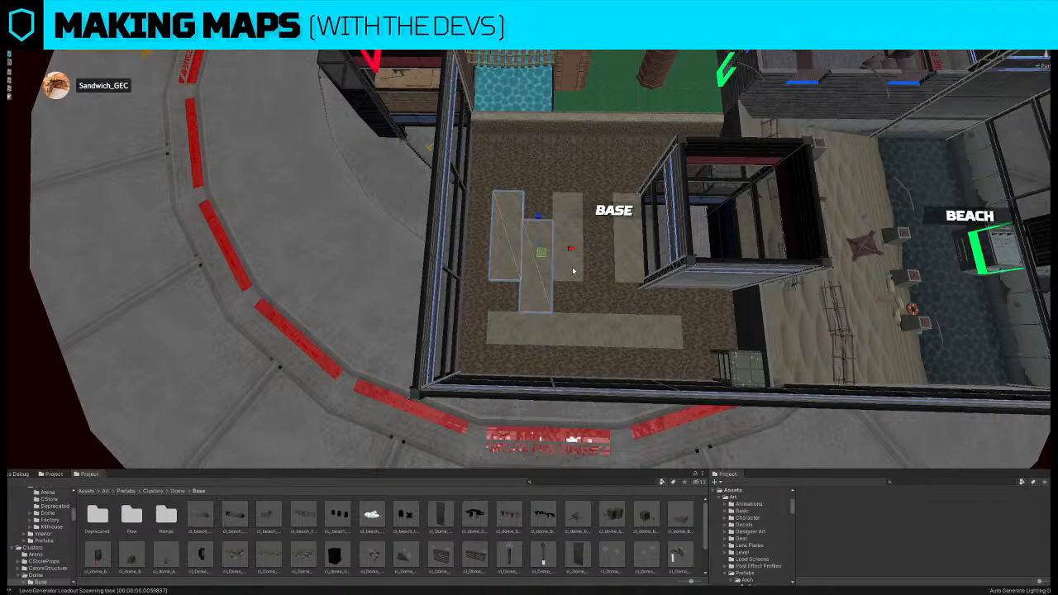
shift+click(573, 271)
middle_drag(573, 272, 571, 326)
drag(566, 244, 564, 217)
right_drag(553, 275, 552, 303)
- Rotate the row's slab farthest from the beach by 90 degrees and place it against the side wall in the base's corner
click(528, 355)
drag(562, 351, 500, 379)
key(e)
key(w)
drag(527, 345, 484, 373)
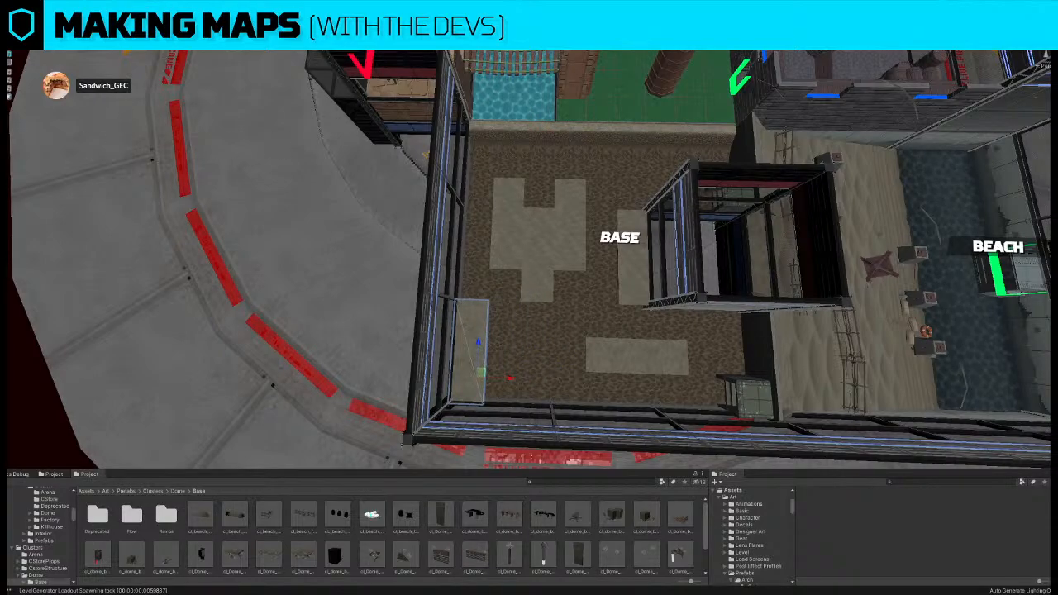
- Slide the remaining slab of the row towards the slab in the base's corner
click(615, 367)
drag(687, 357, 627, 351)
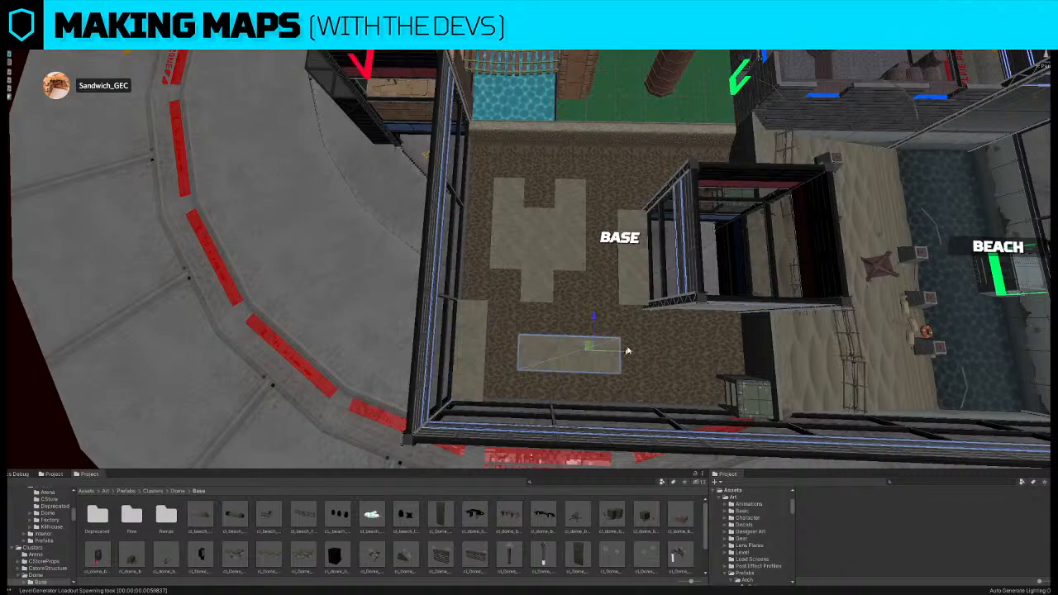
middle_drag(643, 314, 617, 293)
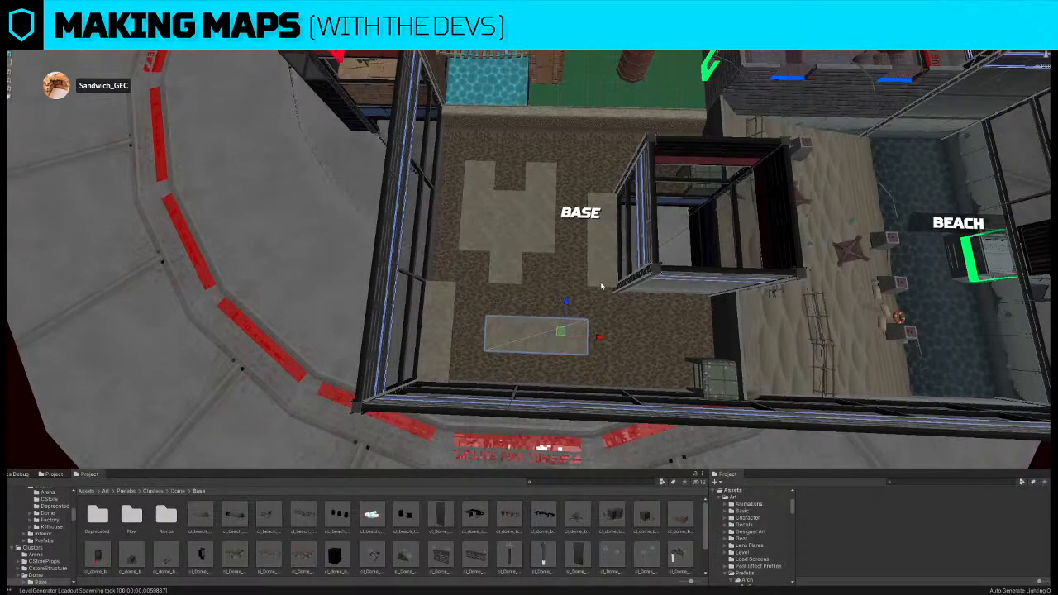
- Copy the slab beside the enclosure, rotate it 90 degrees and set it against the jungle ledge near the castle
click(603, 270)
middle_drag(665, 203, 668, 245)
scroll(668, 245, up, 2)
drag(611, 311, 622, 244)
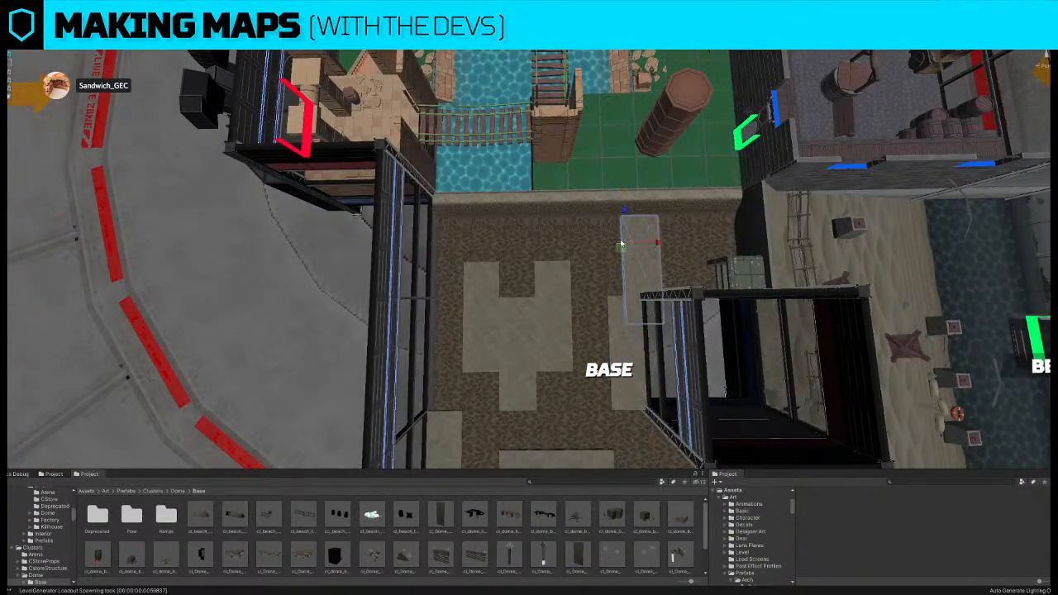
key(e)
drag(614, 292, 681, 265)
key(w)
drag(621, 245, 636, 229)
key(f)
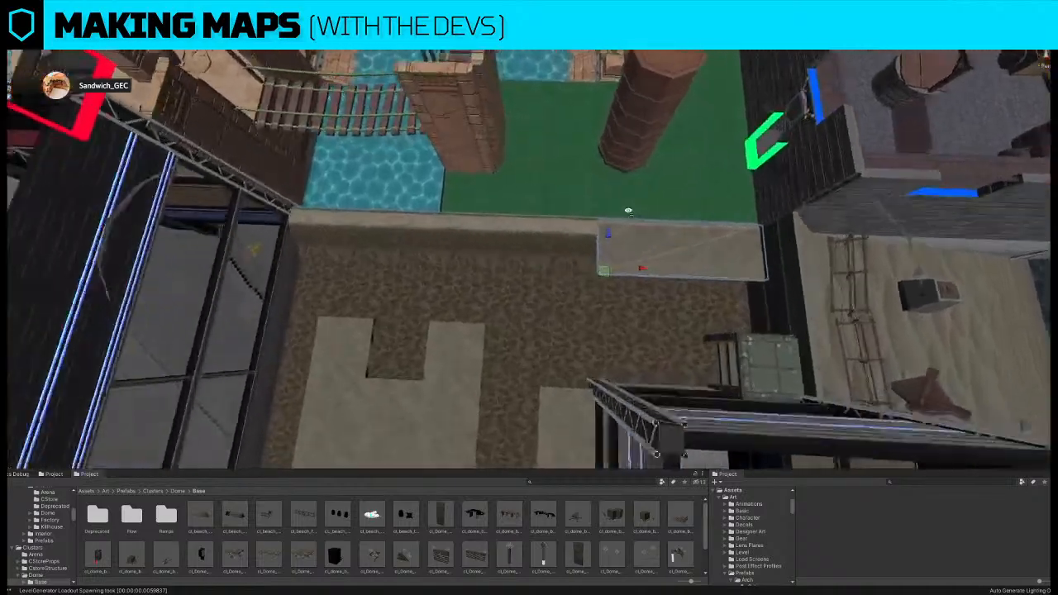
- Slide the slab beside the enclosure towards the jungle until it lines up with the ends of the neighbouring parallel slabs
click(778, 231)
click(887, 228)
click(887, 227)
alt+drag(653, 236, 854, 125)
click(854, 125)
right_drag(662, 174, 600, 305)
middle_drag(563, 409, 559, 291)
click(507, 248)
right_drag(507, 248, 509, 258)
click(557, 217)
right_drag(557, 217, 558, 230)
key(g)
key(g)
drag(565, 211, 566, 179)
middle_drag(604, 310, 602, 219)
key(g)
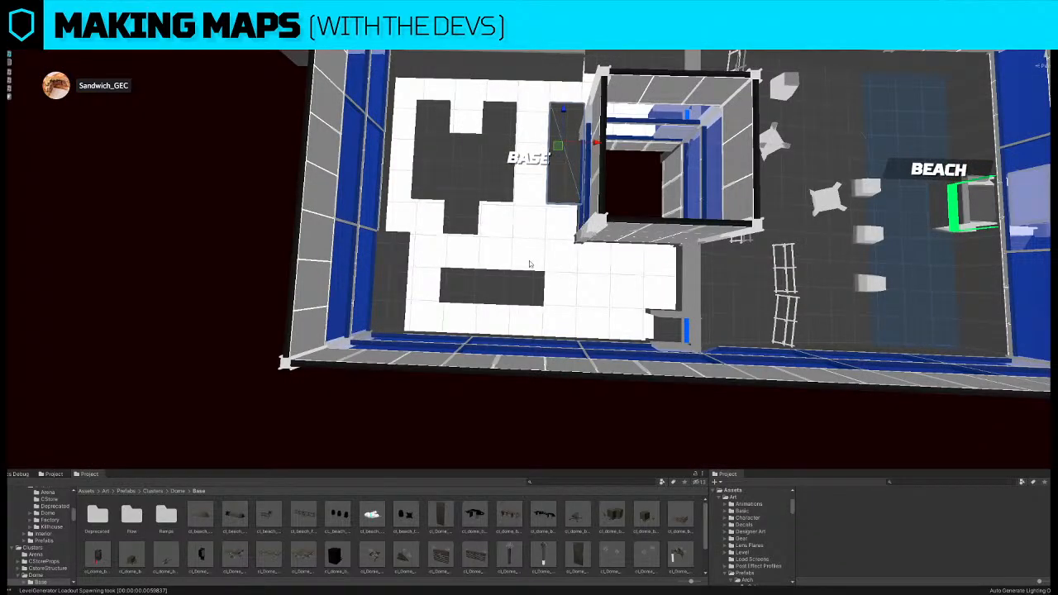
- Add a square slab against the jungle-facing side of the long slab near the front wall, at its beach end
drag(559, 147, 519, 223)
drag(241, 557, 351, 315)
key(Delete)
click(525, 217)
drag(521, 221, 537, 265)
- Copy the square slab and set the copy against the long slab's beach-facing end
right_drag(598, 289, 599, 301)
key(ctrl+d)
drag(535, 251, 570, 285)
right_drag(583, 314, 584, 317)
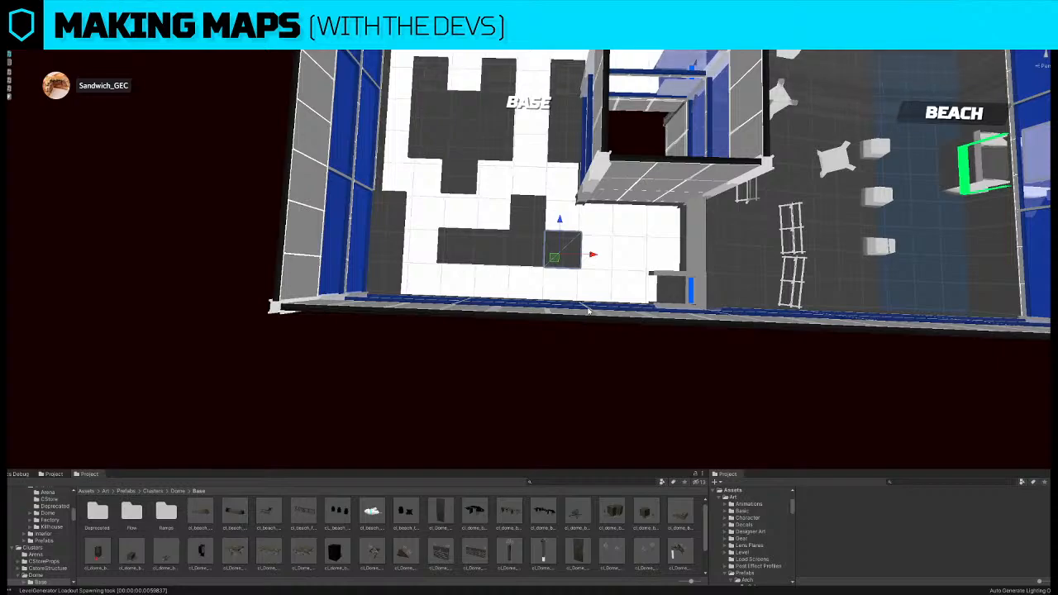
- Place another square slab in the open floor between the long slab and the beach room
key(g)
key(a)
right_drag(557, 276, 559, 277)
click(667, 248)
key(e)
right_drag(668, 246, 668, 244)
key(s)
drag(585, 354, 522, 208)
key(q)
right_drag(594, 252, 594, 248)
key(d)
click(597, 276)
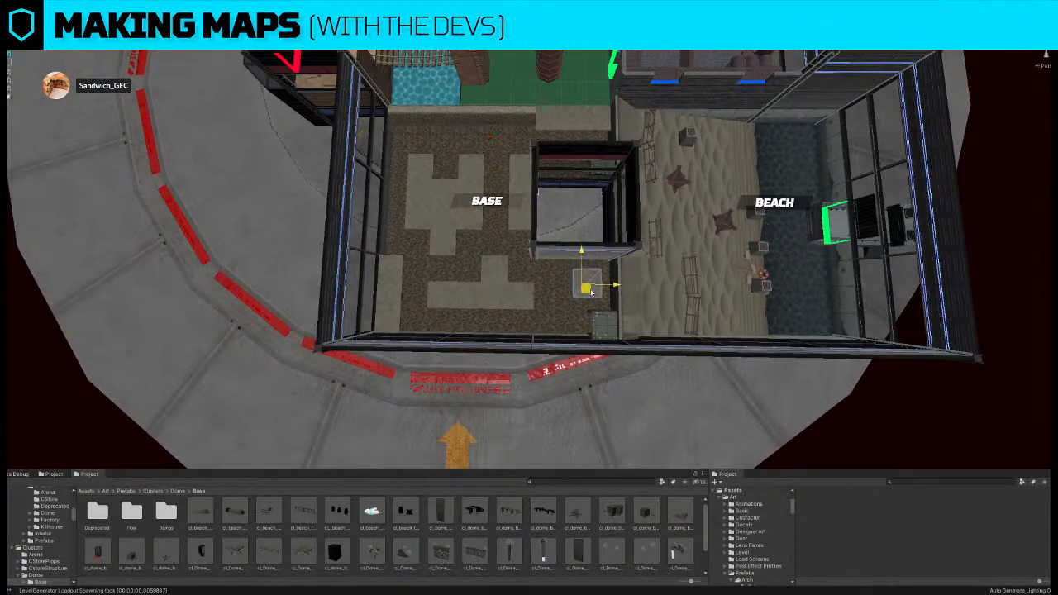
- Set that square slab against the enclosure's front wall and place a second one beside it, reaching the beach wall
drag(599, 281, 577, 280)
key(e)
right_drag(590, 282, 630, 280)
key(q)
key(g)
drag(583, 248, 610, 246)
key(a)
key(g)
right_drag(609, 245, 604, 270)
key(s)
- Select all the raised concrete slabs in the base room together
shift+click(608, 231)
shift+click(513, 256)
shift+click(496, 243)
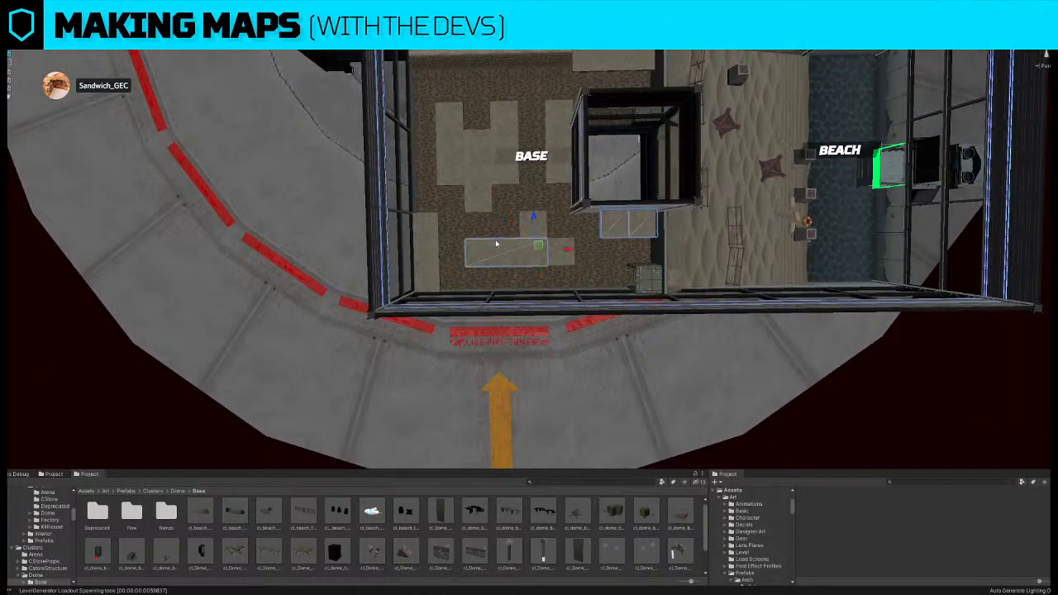
scroll(579, 149, up, 2)
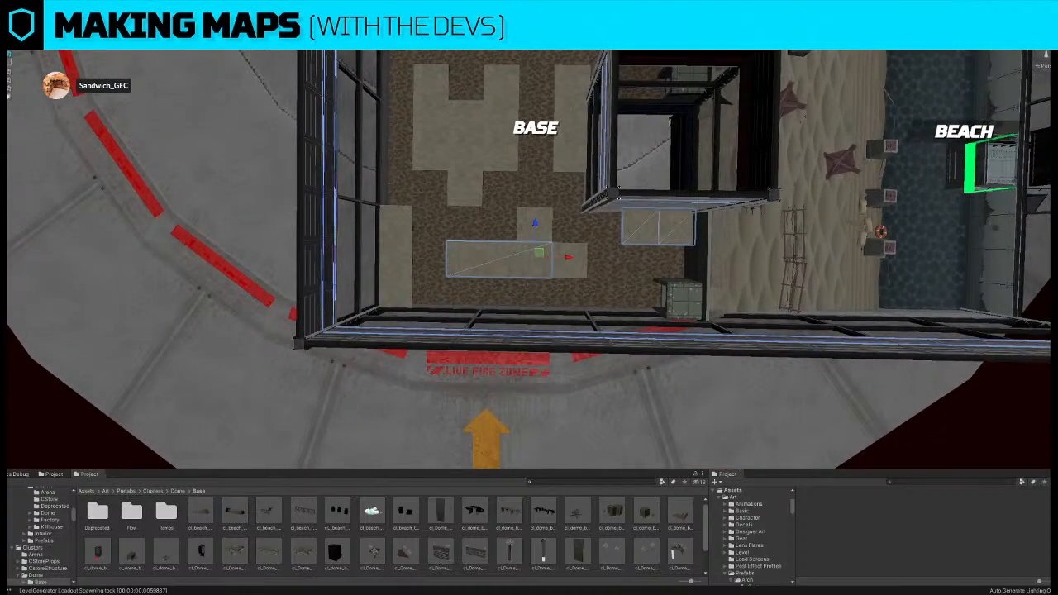
click(676, 227)
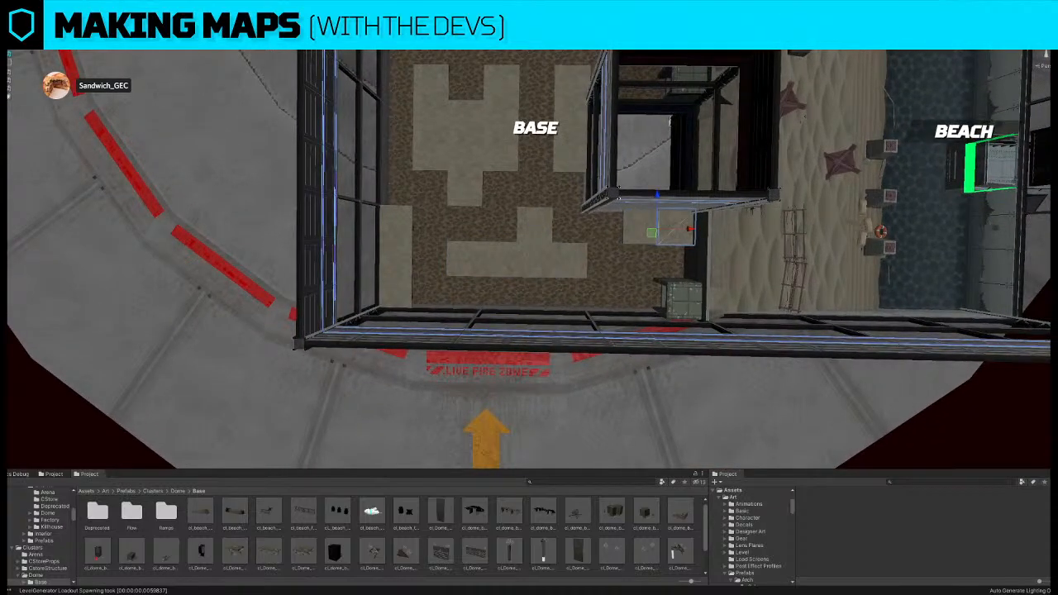
key(ctrl+z)
right_drag(478, 246, 470, 223)
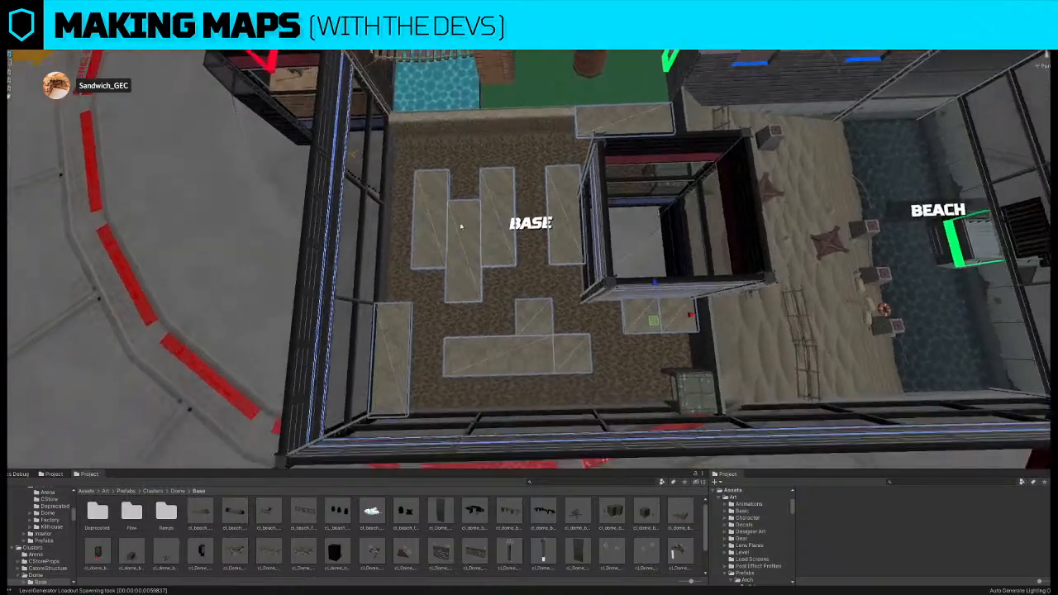
key(ctrl+z)
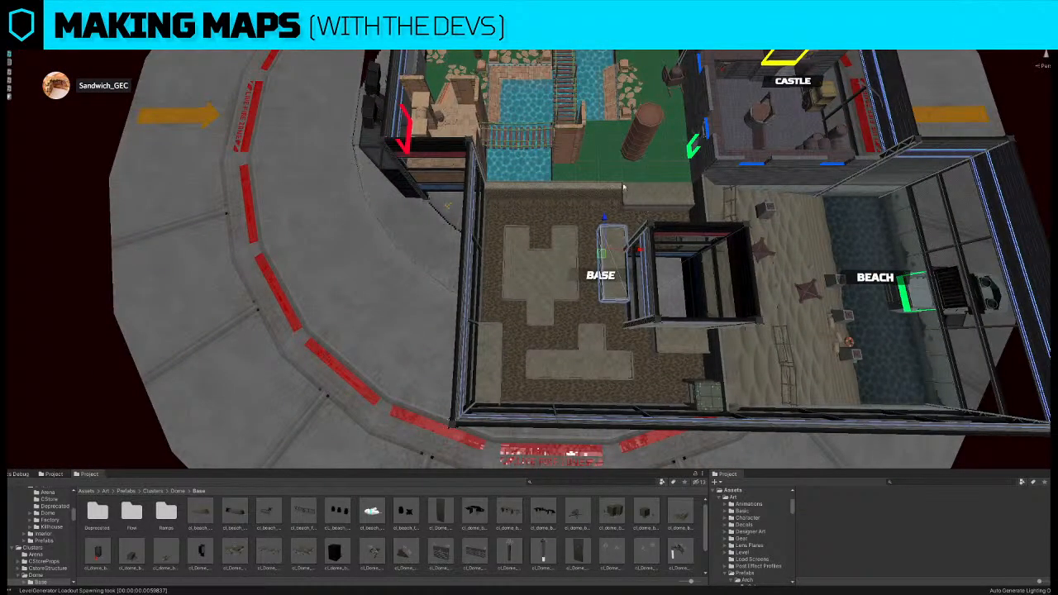
- Copy the slab beside the enclosure over the three-slab group and swap the copy for the crate cluster
right_drag(553, 195, 570, 202)
key(ctrl+d)
drag(587, 237, 538, 242)
right_drag(538, 243, 525, 176)
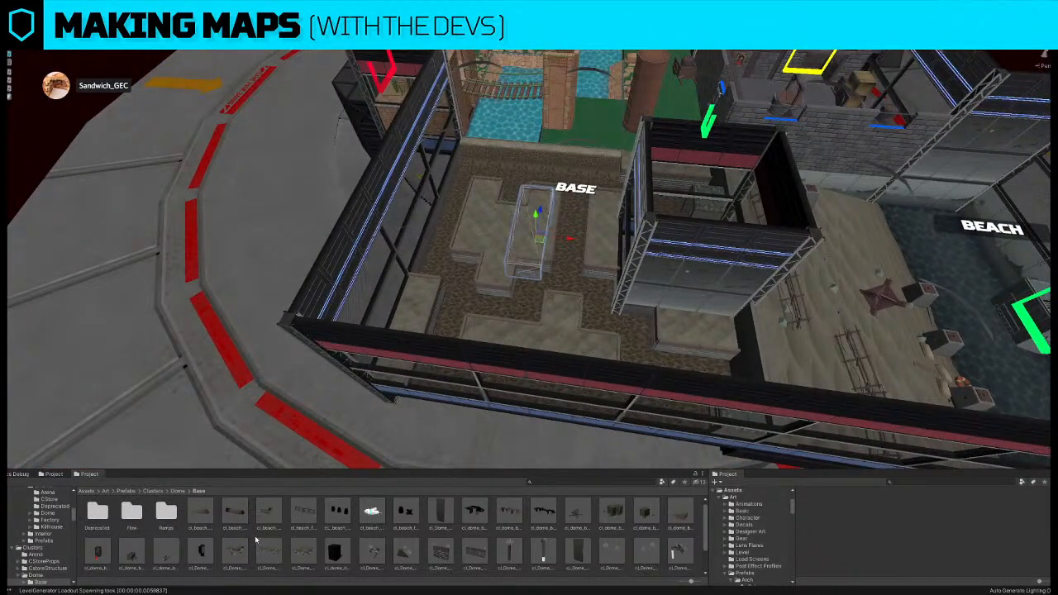
drag(592, 517, 356, 312)
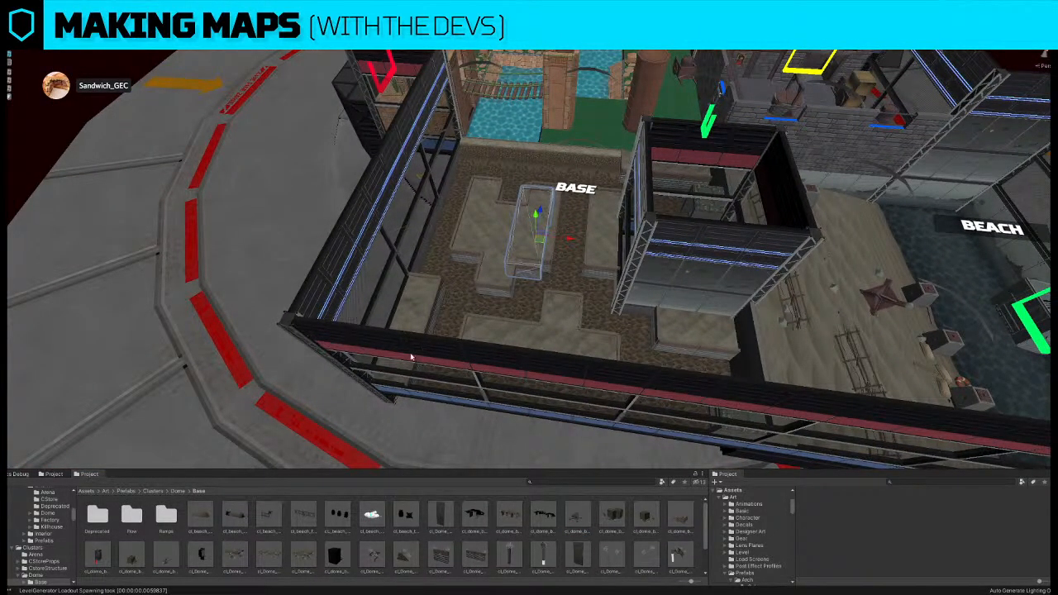
drag(618, 506, 383, 310)
key(Delete)
- Rotate the crate cluster and seat it on the middle of the three-slab group
right_drag(503, 267, 581, 313)
click(582, 312)
key(e)
drag(556, 351, 552, 223)
right_drag(552, 223, 551, 225)
drag(551, 225, 550, 216)
right_drag(550, 217, 602, 327)
key(e)
drag(604, 315, 518, 342)
right_drag(518, 342, 524, 403)
key(e)
drag(510, 254, 601, 288)
right_drag(600, 288, 591, 307)
key(w)
drag(535, 307, 544, 347)
right_drag(544, 347, 548, 357)
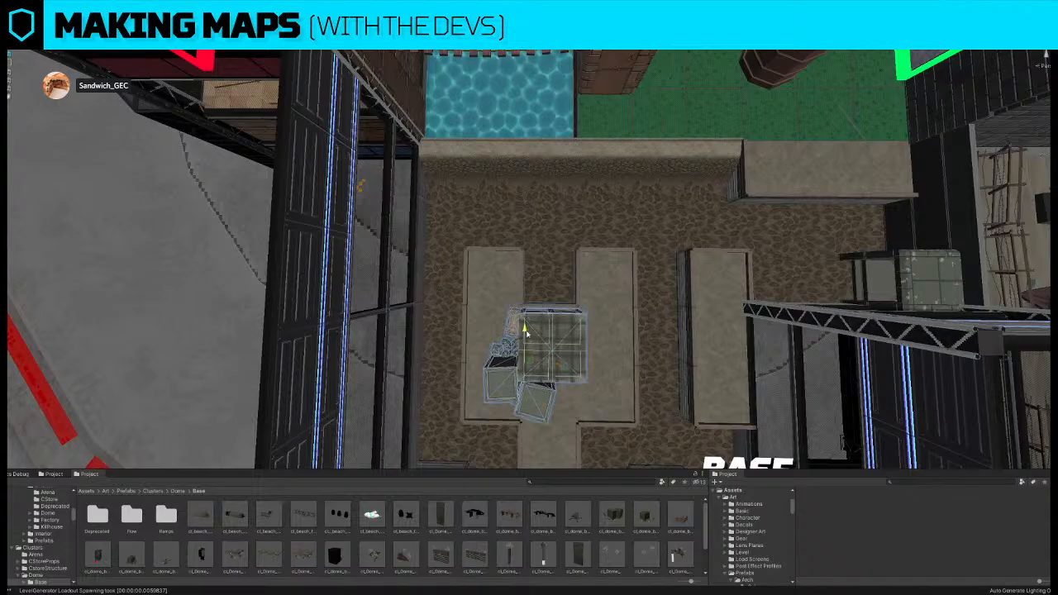
- Copy the crate cluster onto the T-shaped slab arrangement near the front wall
right_drag(532, 330, 401, 271)
alt+drag(401, 271, 578, 291)
key(s)
right_drag(577, 291, 581, 300)
key(ctrl+d)
drag(494, 231, 553, 349)
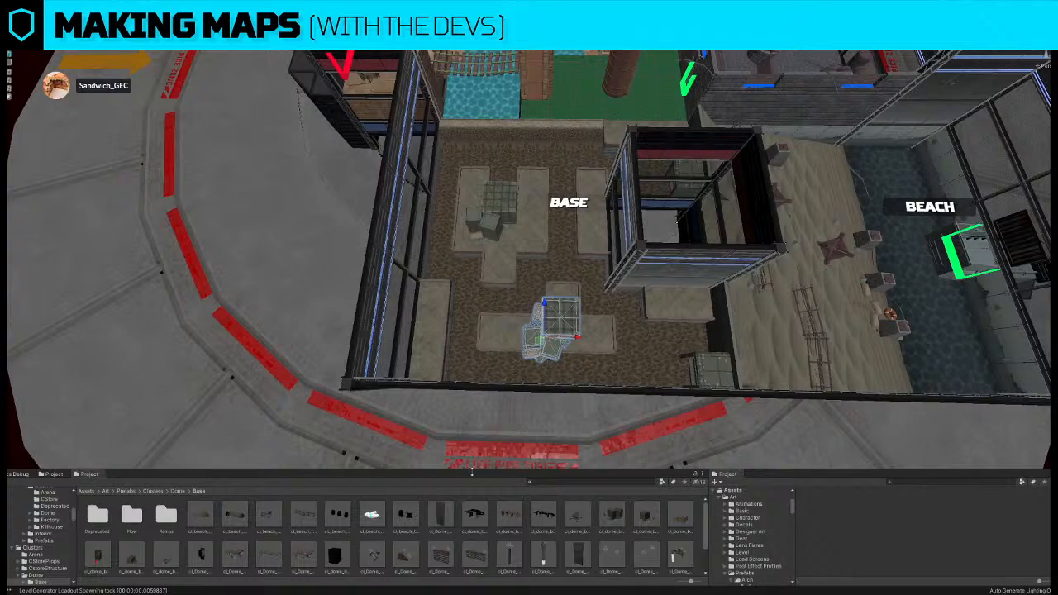
- Swap the copied crate cluster on the T-shaped slabs for the L-shaped sandbag barricade
click(650, 520)
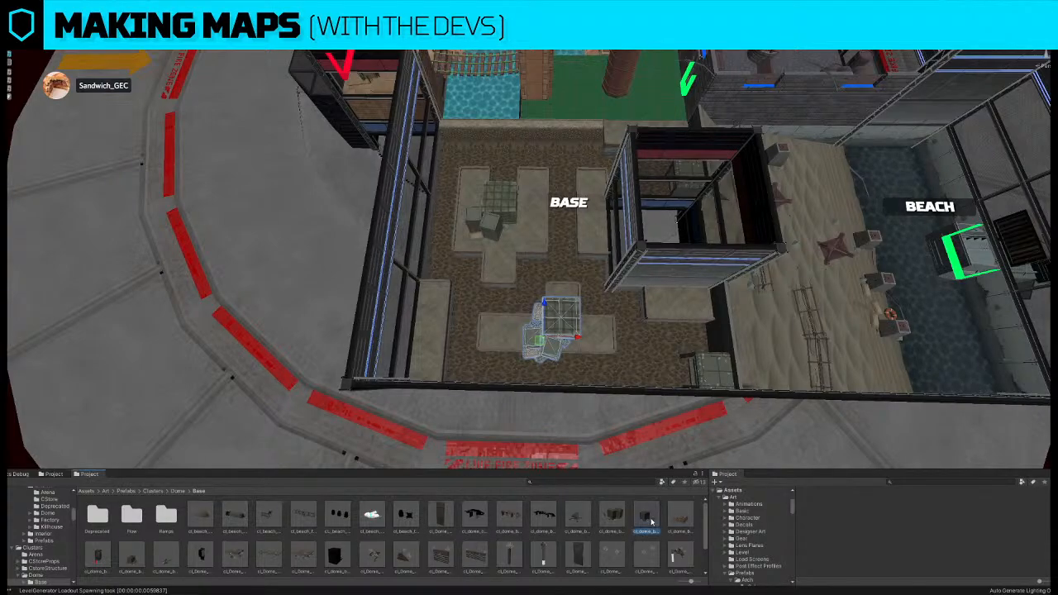
drag(643, 501, 644, 494)
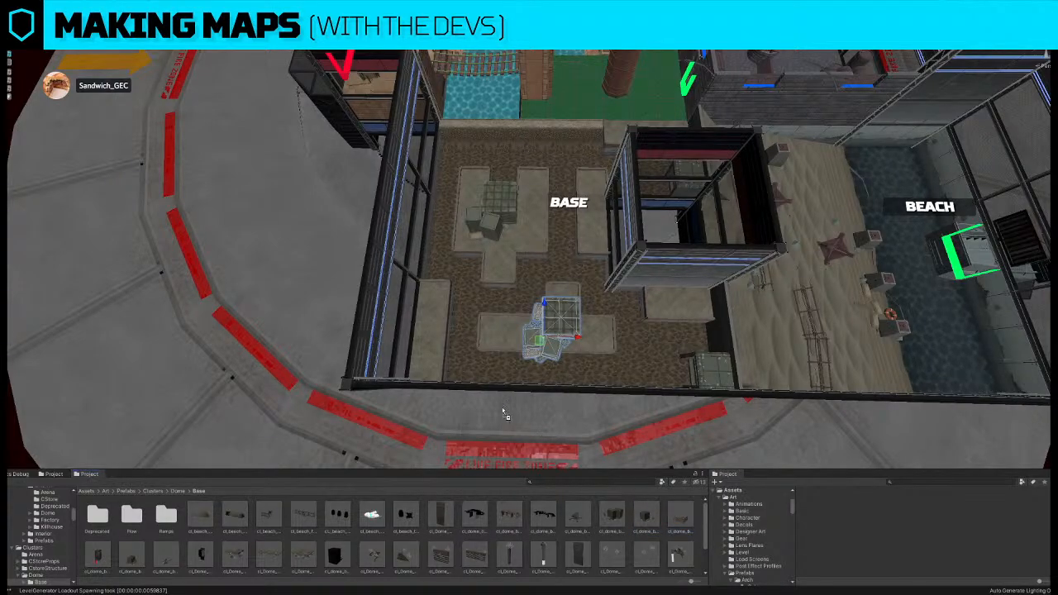
key(Delete)
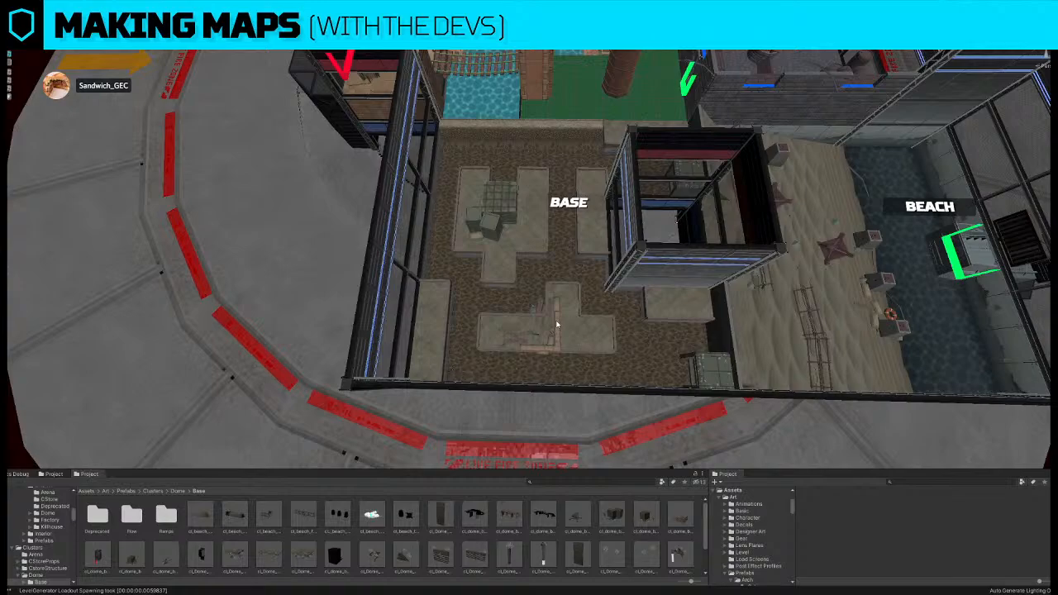
- Rotate and position the L-shaped sandbag barricade where the T-shaped slabs meet
click(558, 325)
key(e)
drag(545, 374, 577, 318)
key(w)
key(w)
right_drag(577, 317, 571, 331)
mouse_move(551, 322)
mouse_down()
mouse_move(550, 349)
mouse_move(552, 336)
mouse_up()
right_drag(552, 336, 536, 283)
key(s)
key(e)
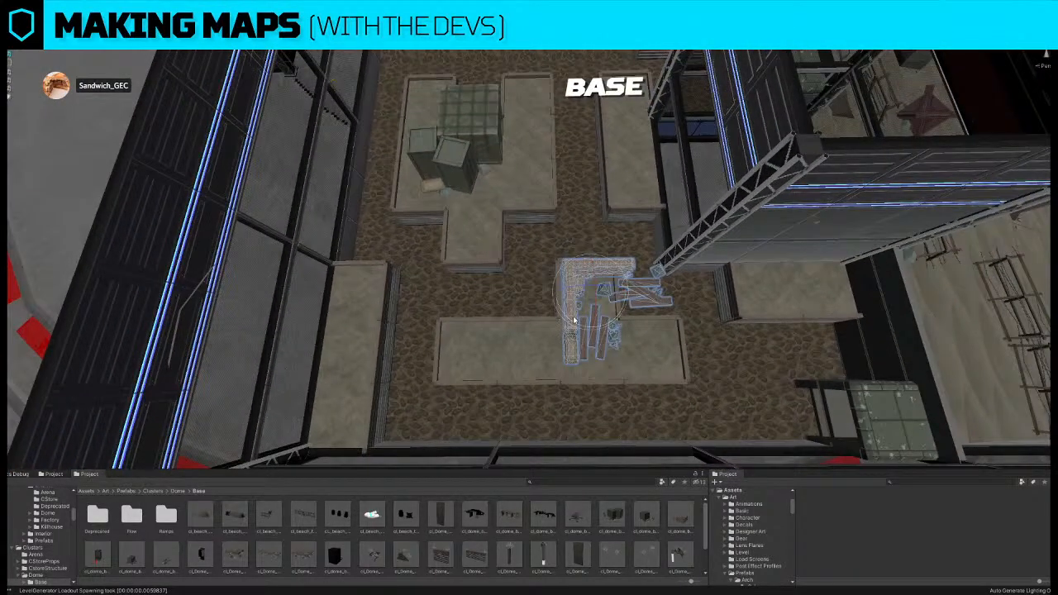
middle_drag(592, 310, 589, 298)
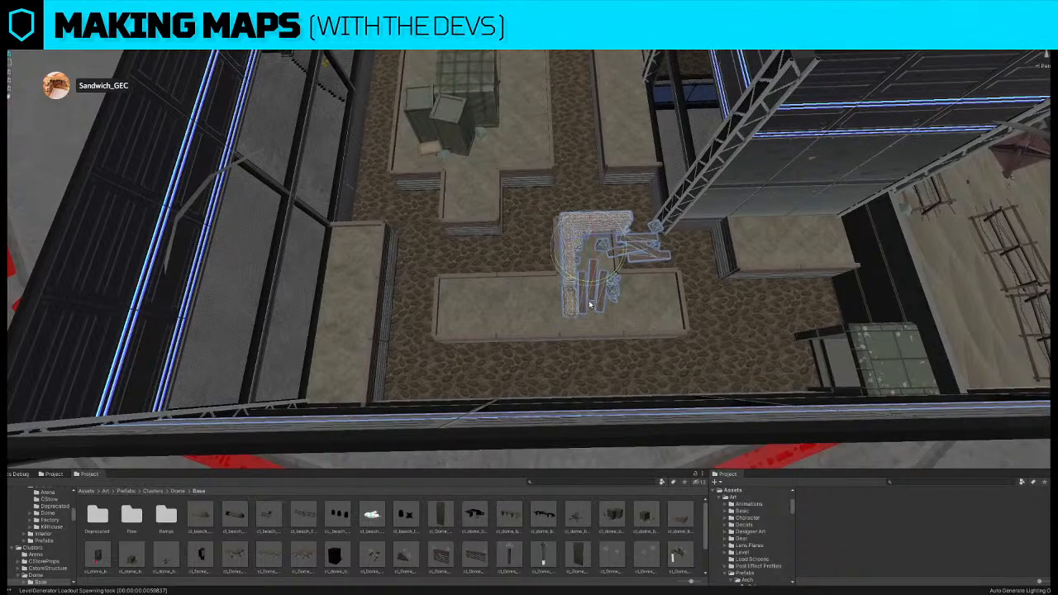
scroll(377, 541, down, 1)
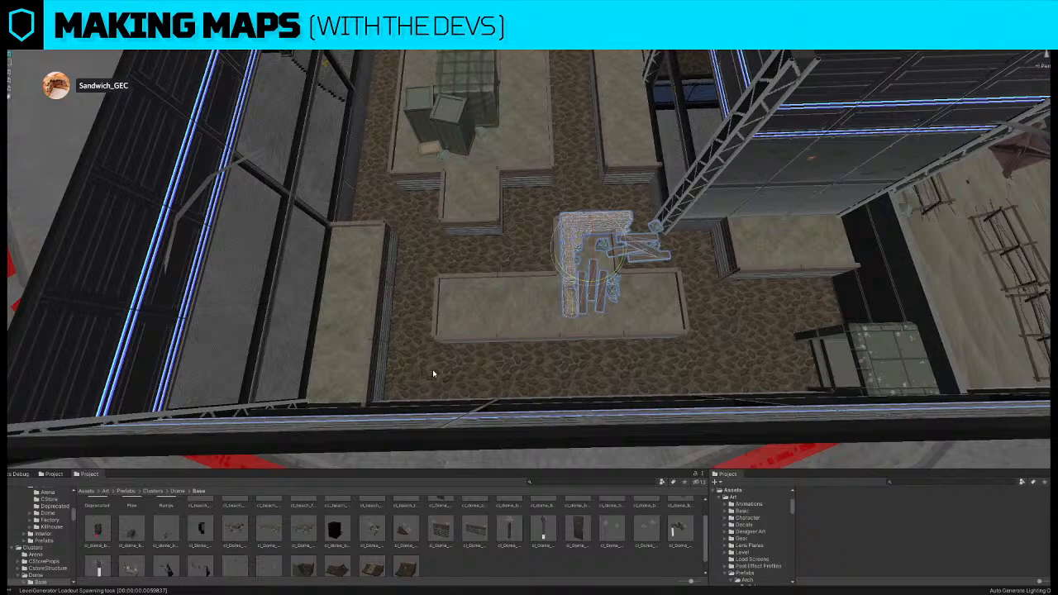
- Replace the L-shaped barricade with a long green crate and set it on the long slab near the front wall
key(Delete)
click(601, 239)
drag(582, 281, 473, 267)
key(w)
drag(584, 253, 625, 299)
- Copy the long green crate so that one sits at the long slab's end away from the beach
key(ctrl+d)
click(500, 303)
drag(480, 268, 481, 272)
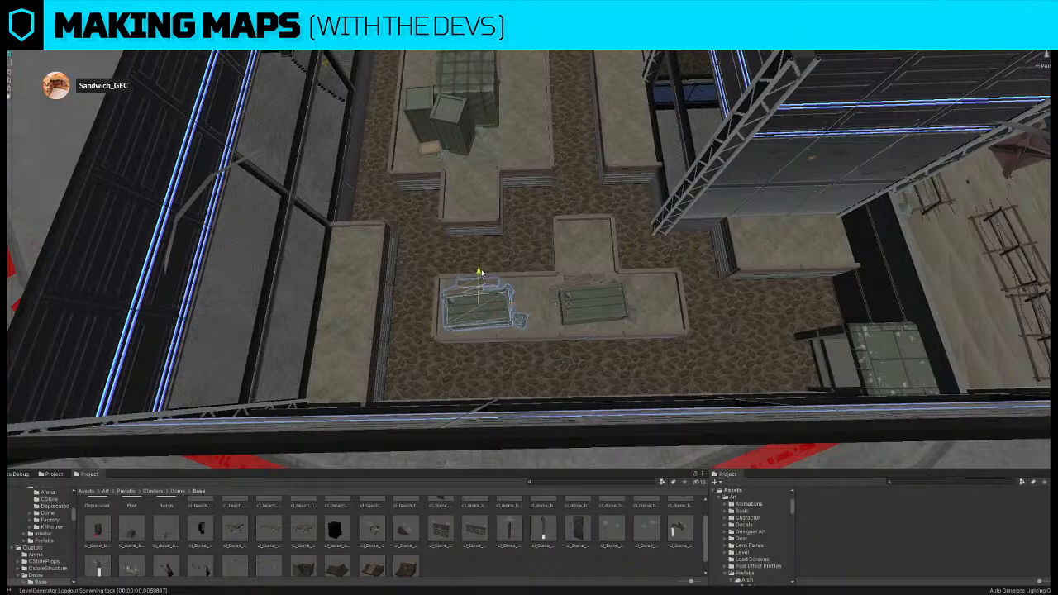
- Swap the beach-side green crate for the sandbag and plant cluster, and copy that cluster onto the slab beside the enclosure
click(592, 295)
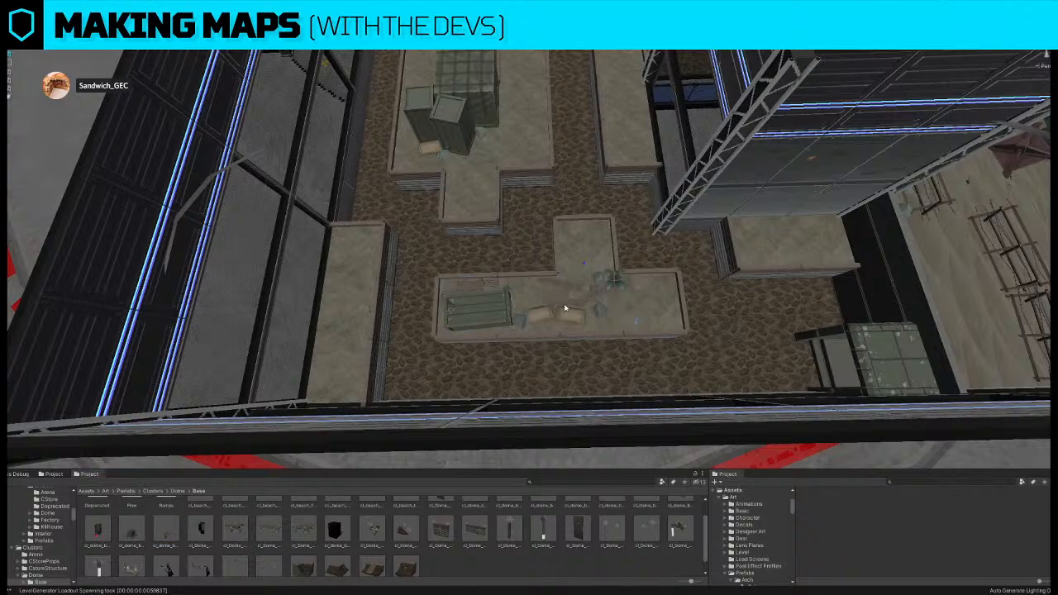
click(578, 321)
key(r)
drag(588, 310, 629, 180)
key(ctrl+z)
key(w)
scroll(634, 314, down, 5)
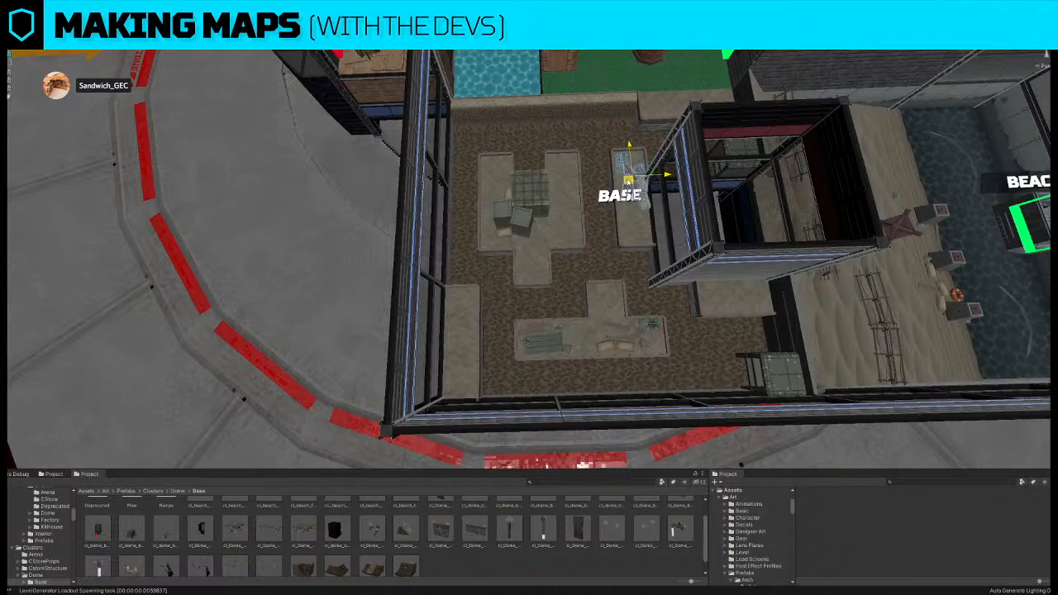
- Copy the long green crate onto the corner slab along the side wall, turned by 90 degrees
click(554, 348)
drag(552, 346, 467, 322)
middle_drag(581, 248, 565, 308)
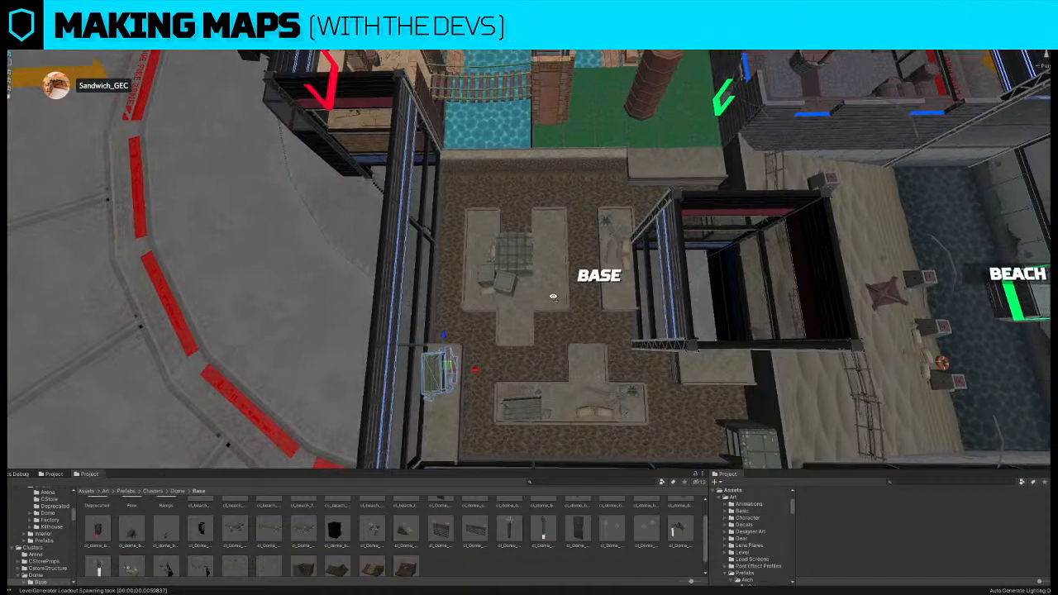
right_drag(554, 295, 543, 302)
- Copy the crate to the gap beside the enclosure slab and swap it for a wooden bridge spanning to the three-slab group
drag(431, 343, 609, 313)
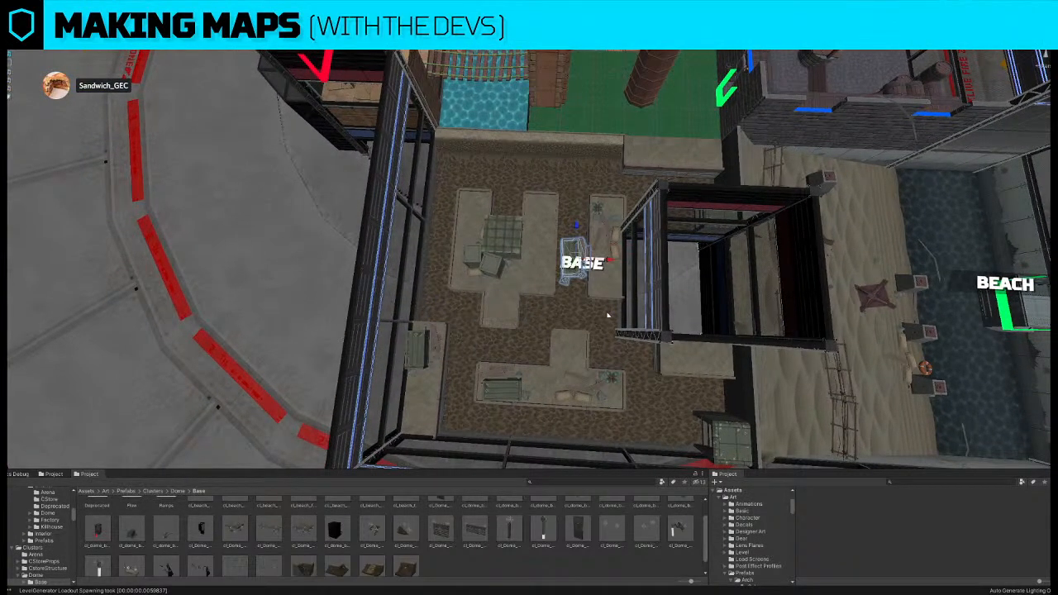
scroll(430, 531, up, 1)
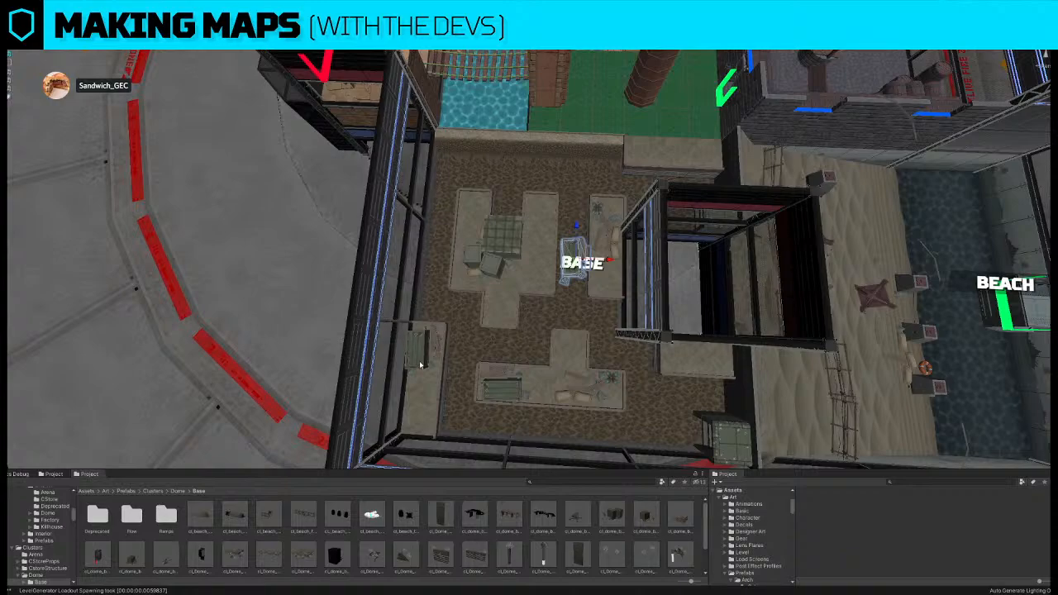
drag(424, 371, 540, 266)
click(557, 252)
mouse_move(557, 241)
right_down()
mouse_move(533, 241)
mouse_move(546, 221)
mouse_move(538, 235)
right_up()
click(534, 254)
drag(541, 233, 591, 231)
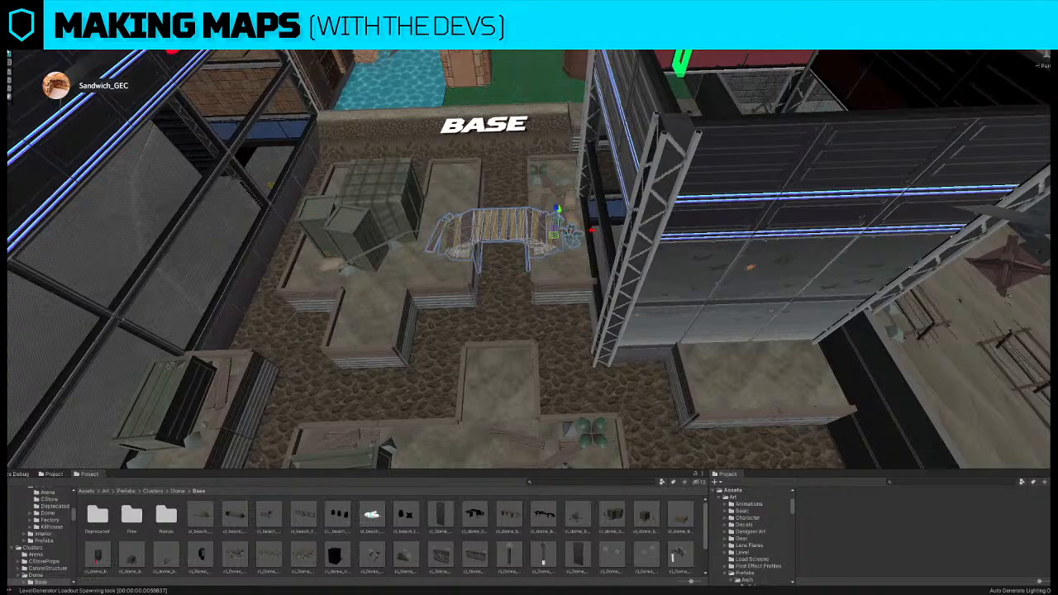
- Try to place and rotate a ramp against the jungle ledge beside the water
right_drag(529, 198, 553, 176)
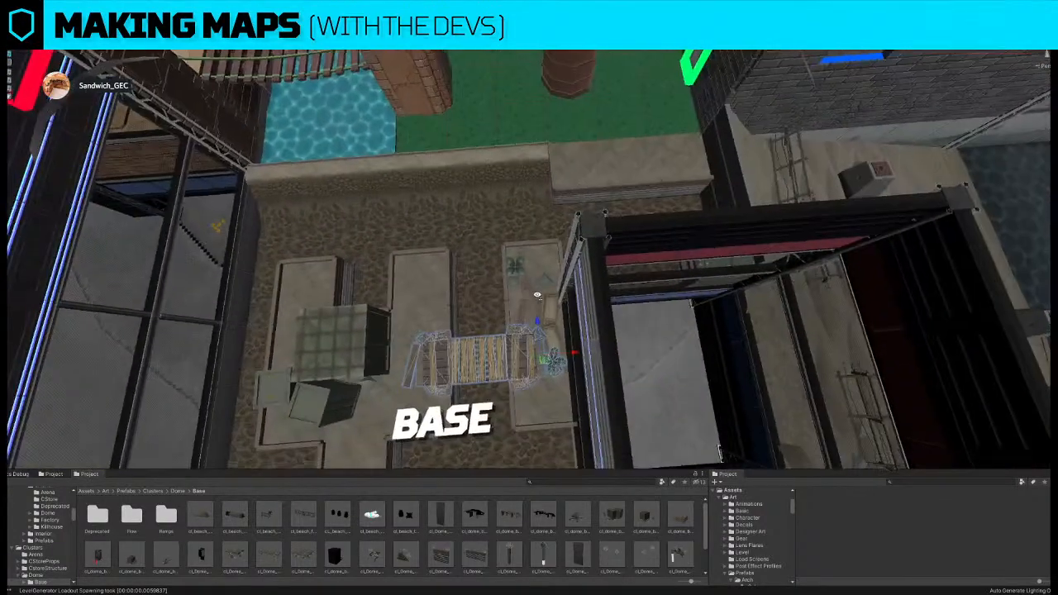
right_drag(537, 296, 521, 314)
click(469, 344)
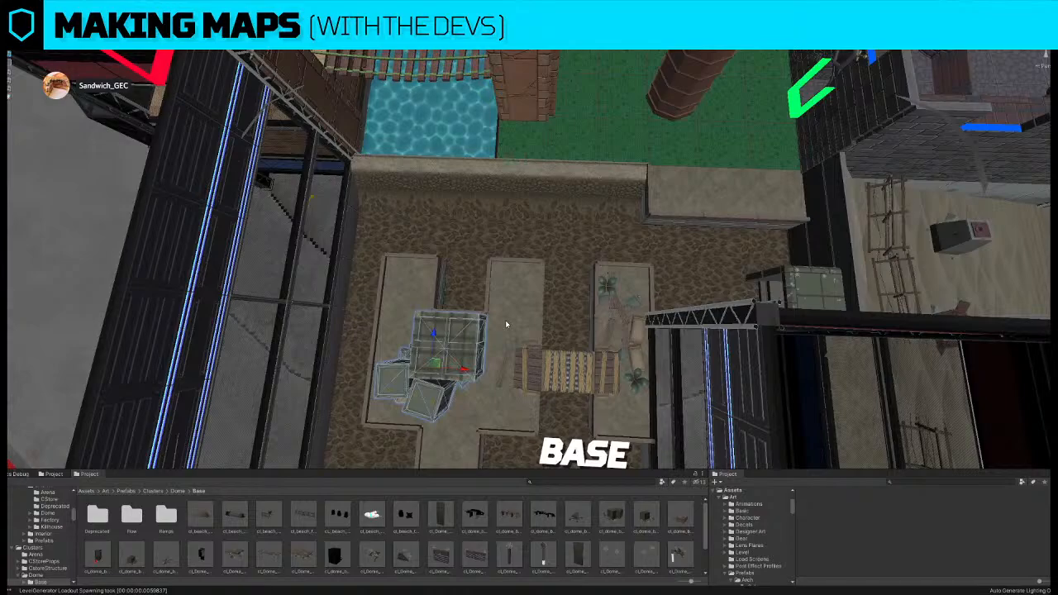
right_drag(497, 299, 430, 286)
click(526, 243)
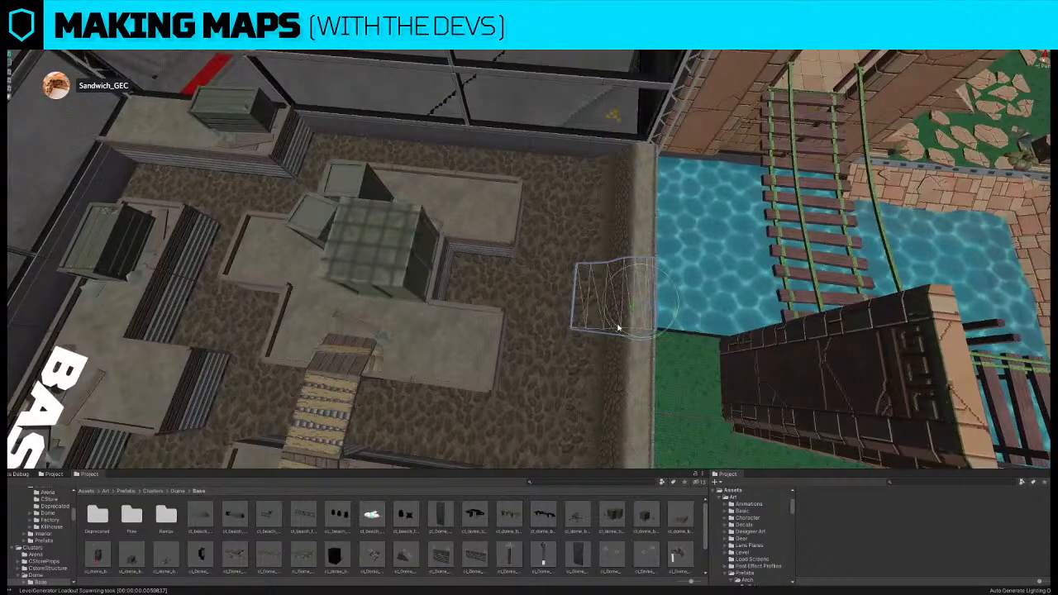
drag(637, 304, 458, 300)
right_drag(457, 300, 607, 262)
key(Delete)
- Rotate the crate cluster and move it to the side-wall edge of the three-slab group
click(521, 267)
key(e)
drag(568, 274, 344, 265)
key(w)
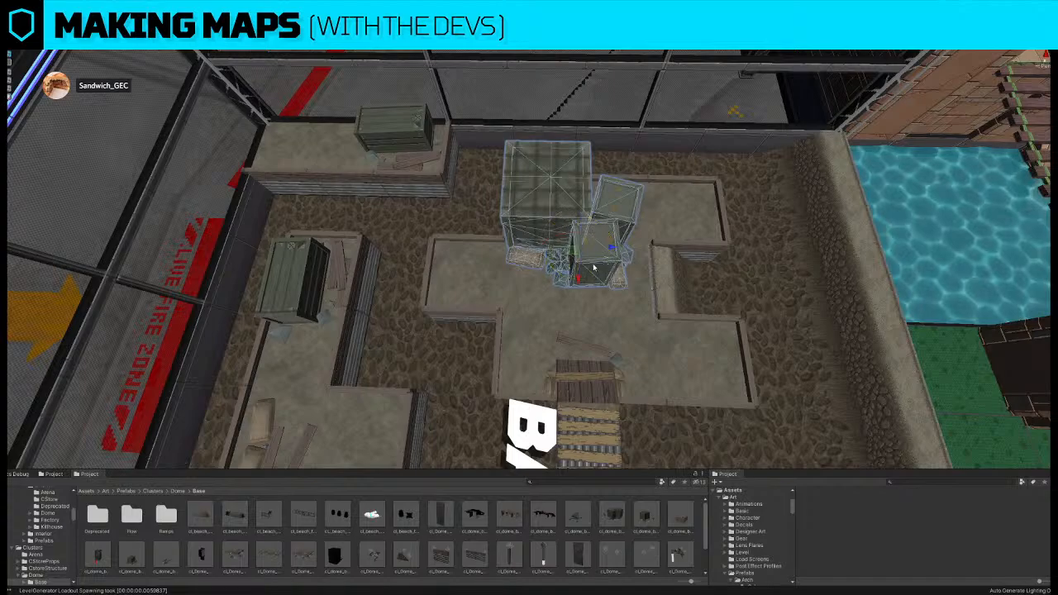
right_drag(574, 248, 608, 240)
right_drag(542, 216, 565, 227)
drag(610, 234, 606, 235)
- Move the front sandbag cluster onto the slab pair under the enclosure and slide the green crate to the long slab's beach end
right_drag(606, 236, 542, 273)
click(539, 278)
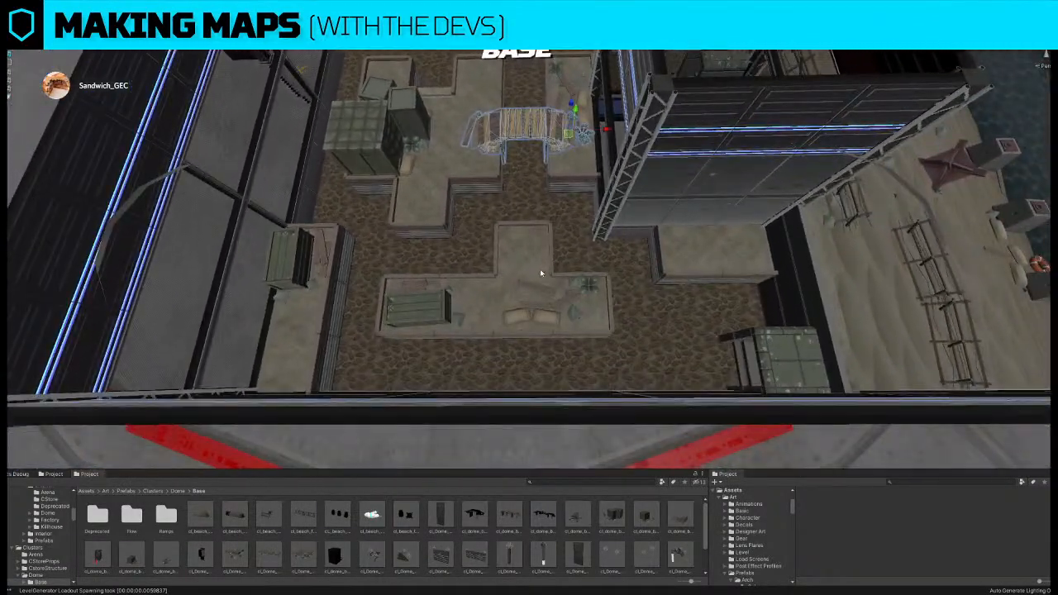
click(428, 317)
click(541, 325)
click(546, 328)
click(562, 326)
drag(559, 306, 723, 251)
click(426, 311)
drag(467, 312, 593, 312)
- Copy the wooden bridge, rotate it 90 degrees and span it from the three-slab group to the long slab near the front wall
click(523, 162)
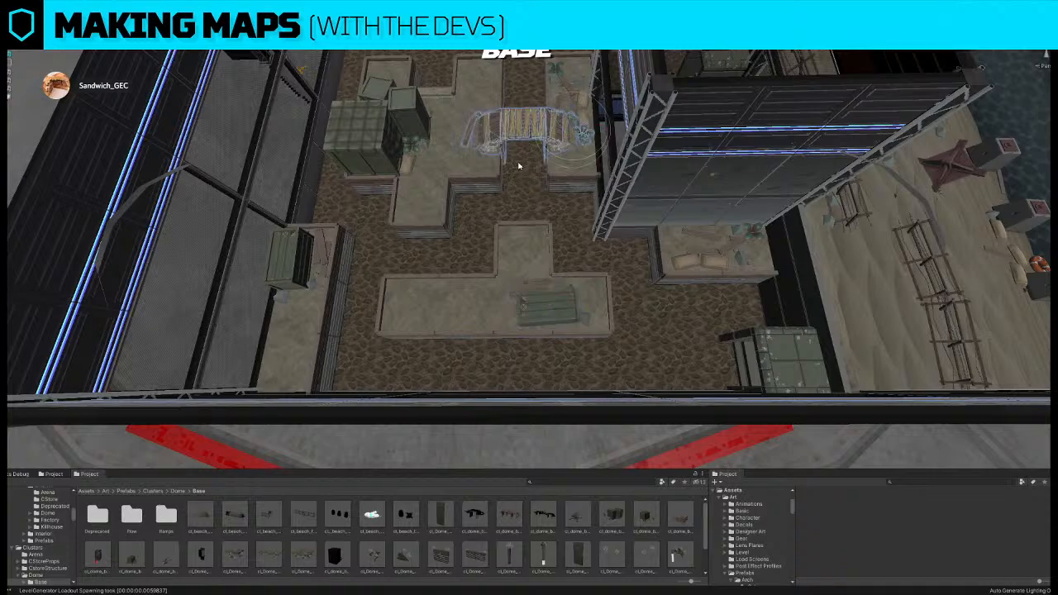
drag(545, 172, 459, 158)
key(w)
drag(567, 139, 419, 312)
right_drag(489, 309, 557, 303)
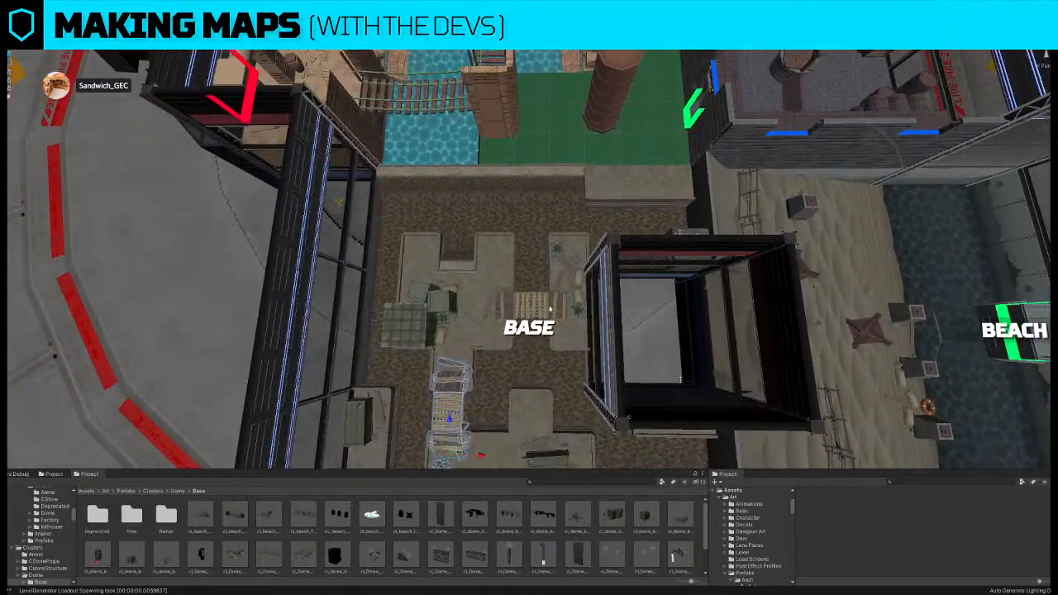
- Move the BASE room label off the wooden bridge towards the front wall
scroll(537, 333, down, 5)
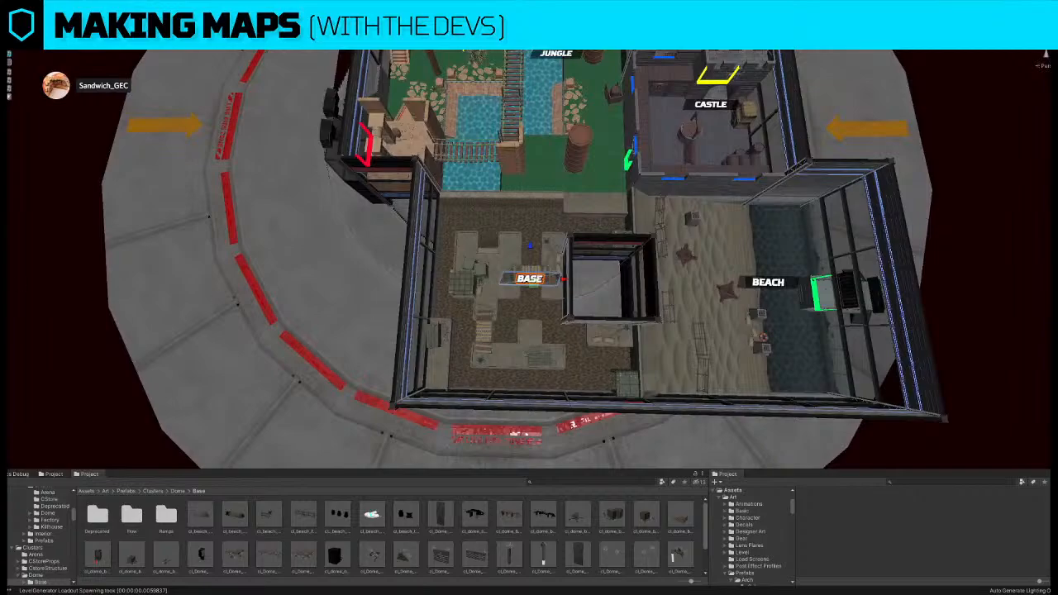
middle_drag(339, 278, 340, 319)
drag(534, 317, 535, 349)
scroll(536, 341, down, 5)
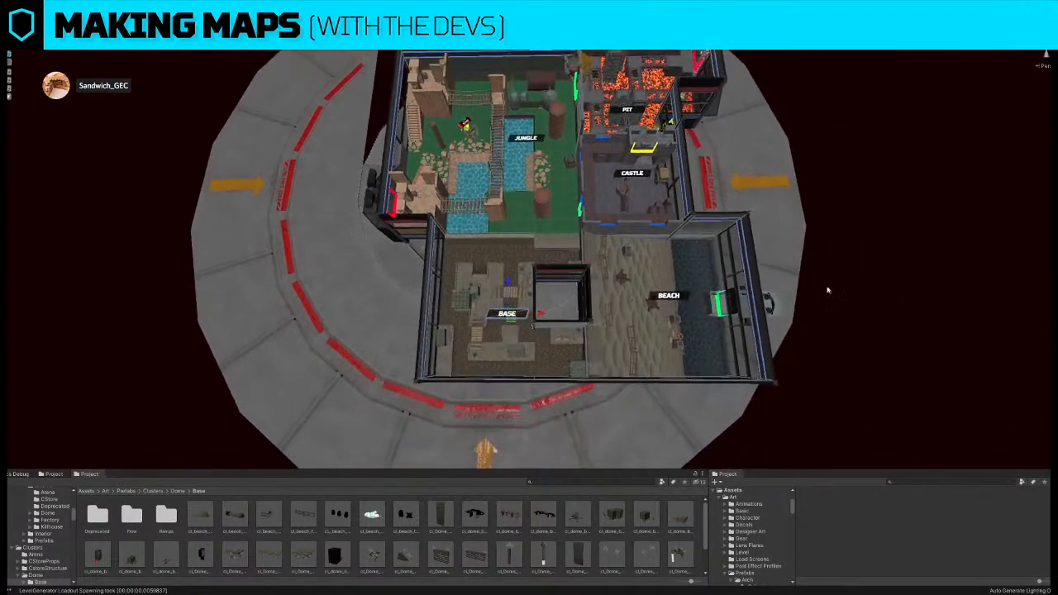
middle_drag(662, 283, 661, 314)
scroll(654, 314, up, 5)
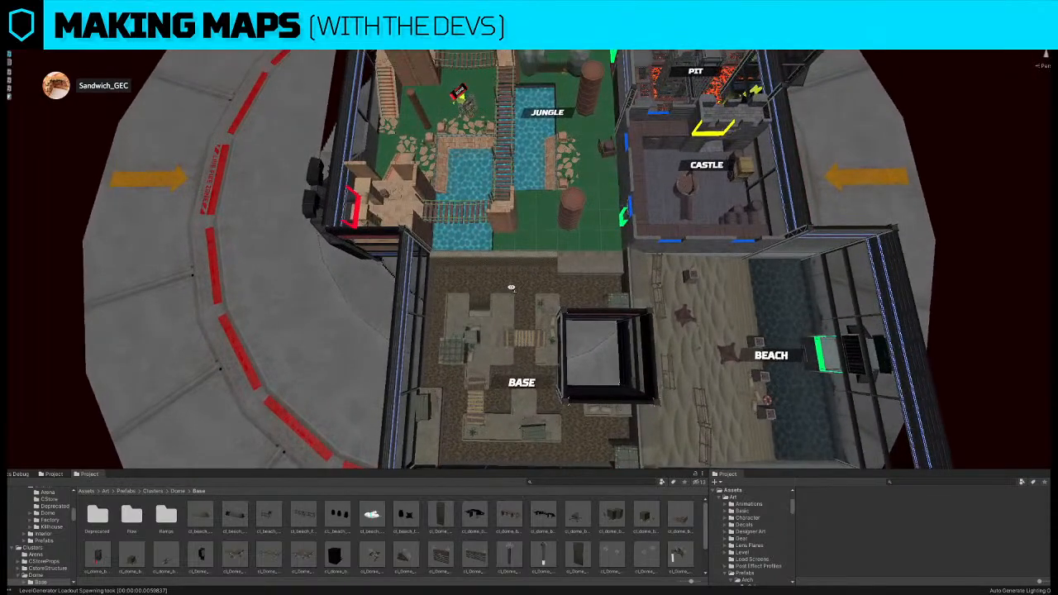
- Move the stone-edged rubble cluster along the narrow jungle pool, up near the boulders at the back wall
right_drag(512, 287, 513, 289)
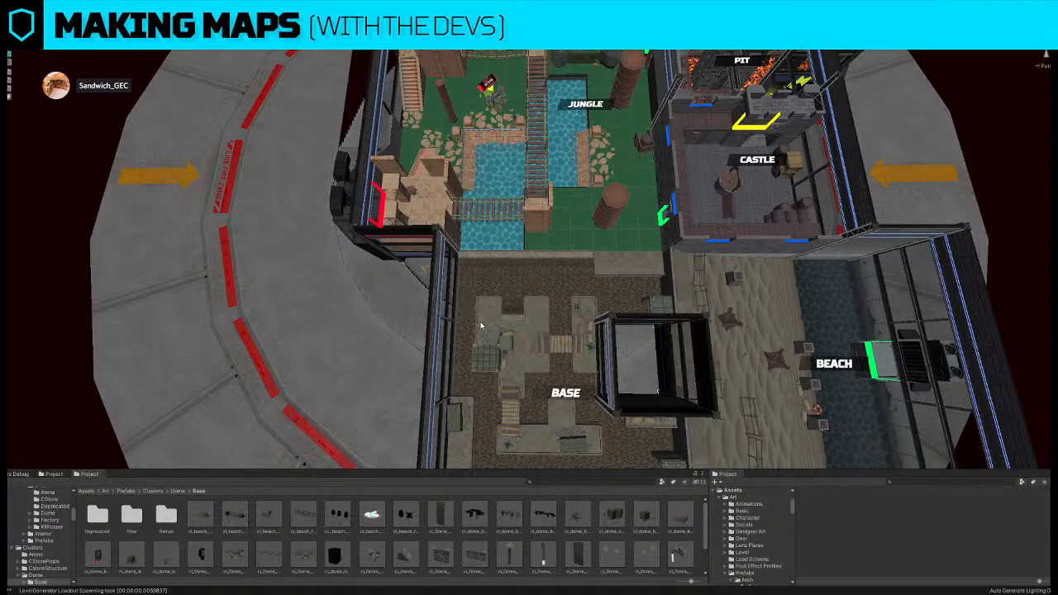
right_drag(499, 318, 498, 318)
middle_drag(544, 137, 550, 271)
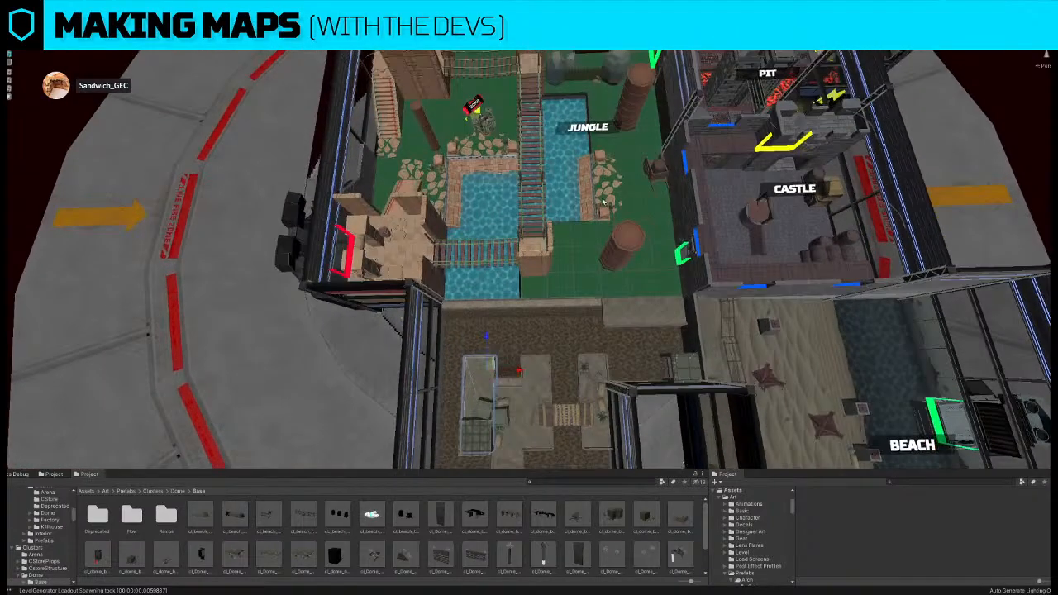
right_drag(680, 153, 677, 150)
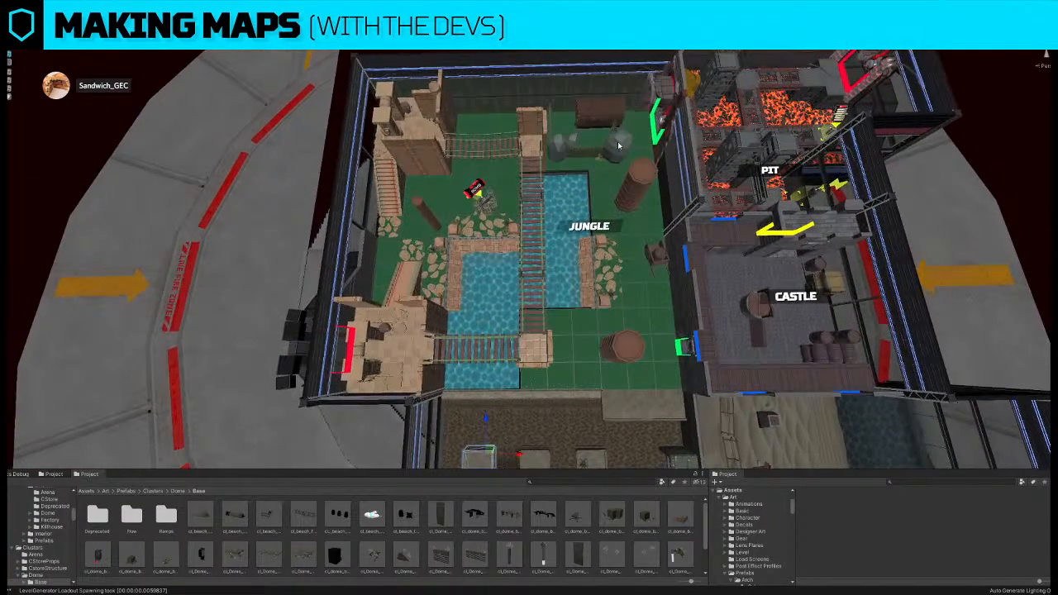
scroll(612, 157, up, 4)
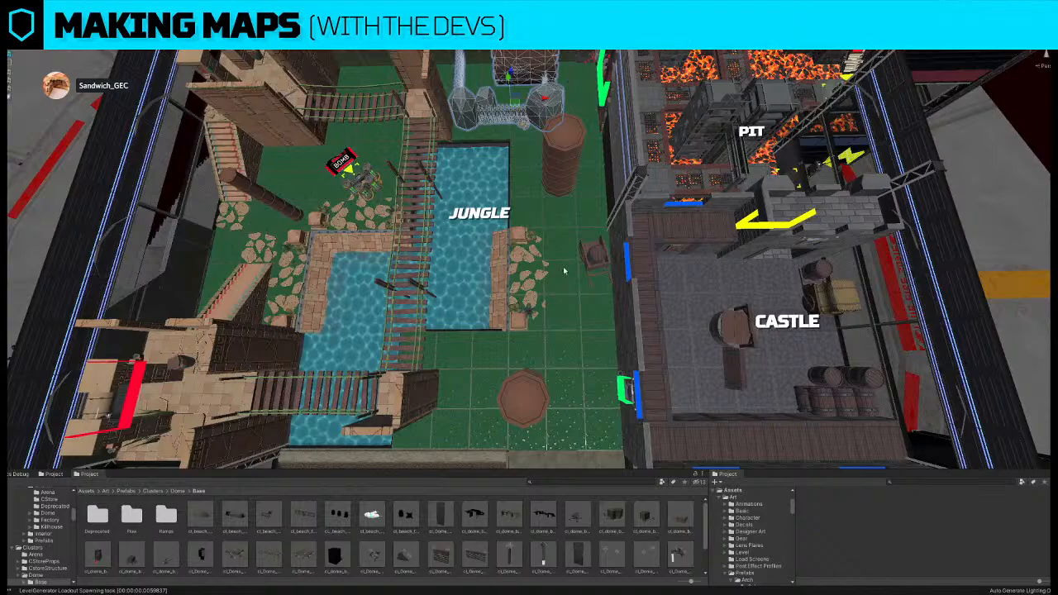
click(516, 244)
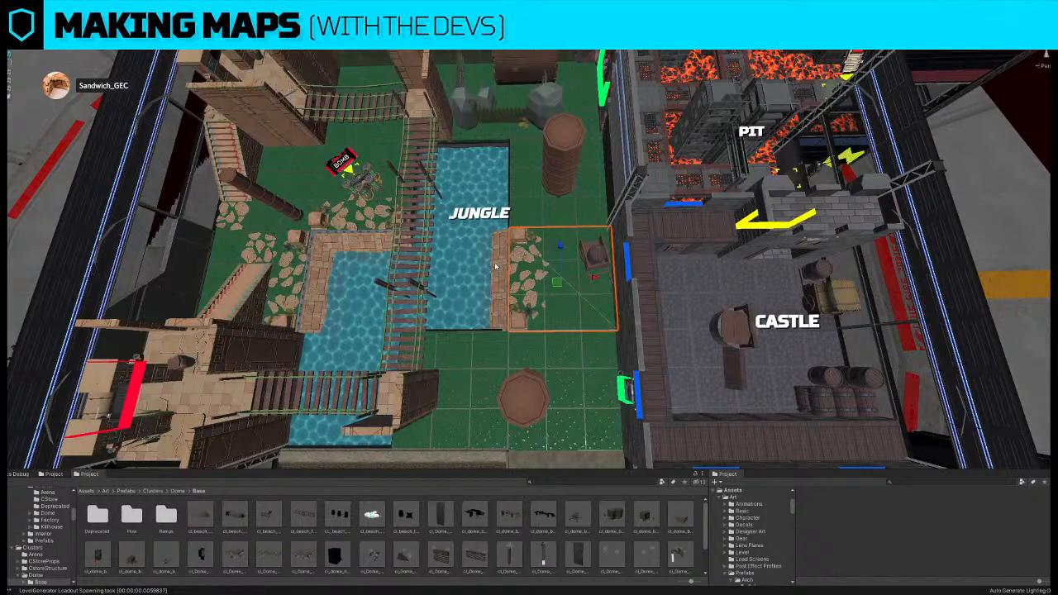
right_drag(520, 262, 514, 283)
click(513, 264)
drag(527, 345, 529, 219)
right_drag(529, 220, 543, 199)
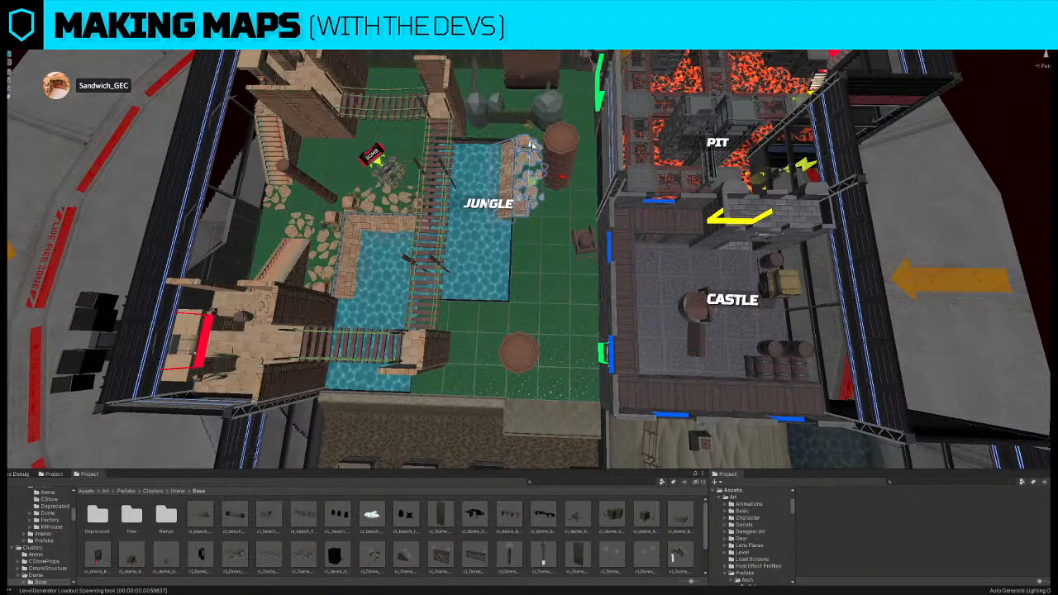
- Move the standing pillar out of the rubble onto the open grass and shift the drum stand forward past it
click(558, 163)
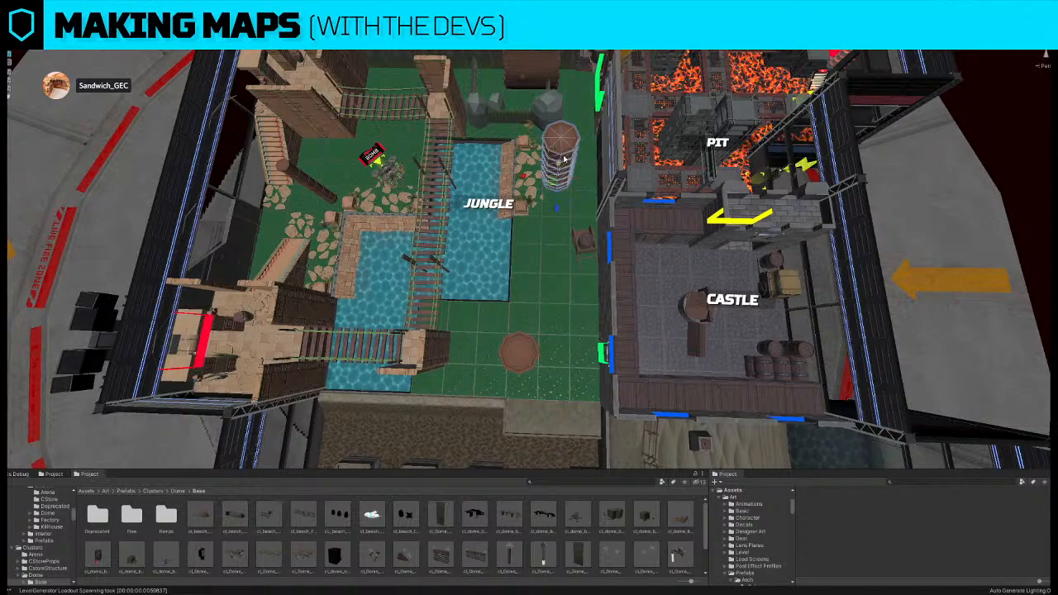
drag(572, 165, 571, 227)
scroll(571, 226, down, 5)
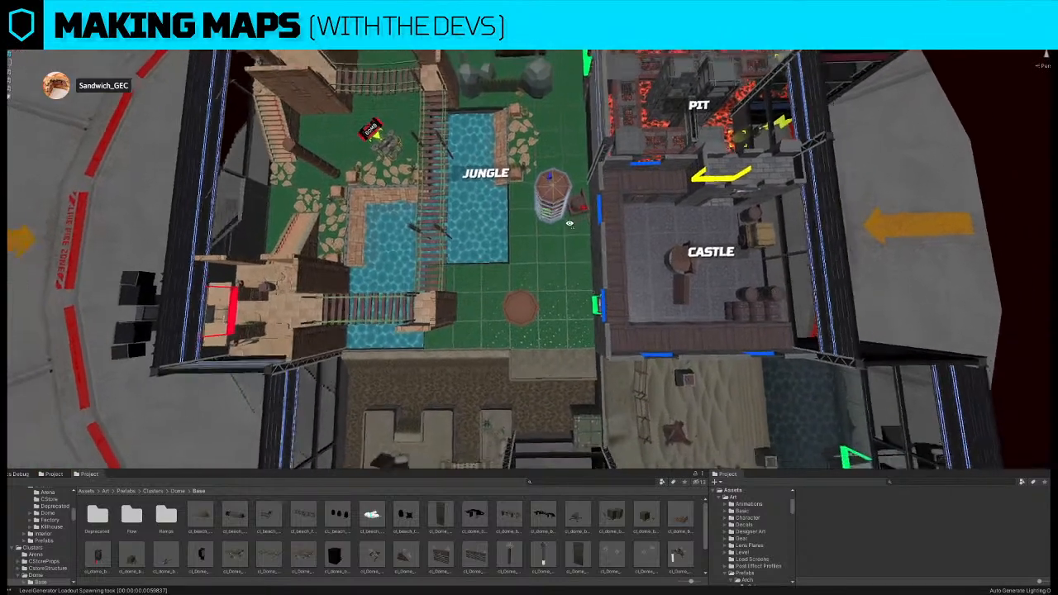
scroll(570, 225, down, 2)
scroll(570, 219, up, 8)
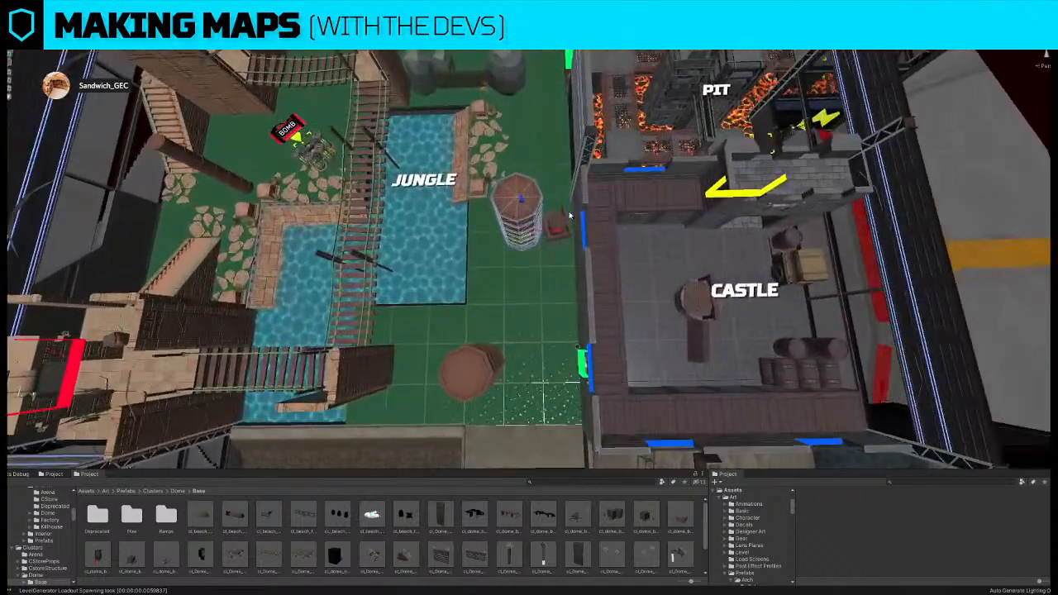
scroll(569, 225, up, 1)
middle_drag(569, 225, 569, 178)
click(561, 177)
drag(566, 149, 585, 211)
- Replace the standing pillar beside the narrow pool with a copy of the back wall's fallen log, laid crosswise
click(522, 173)
right_drag(537, 195, 542, 198)
right_drag(483, 146, 483, 78)
click(483, 79)
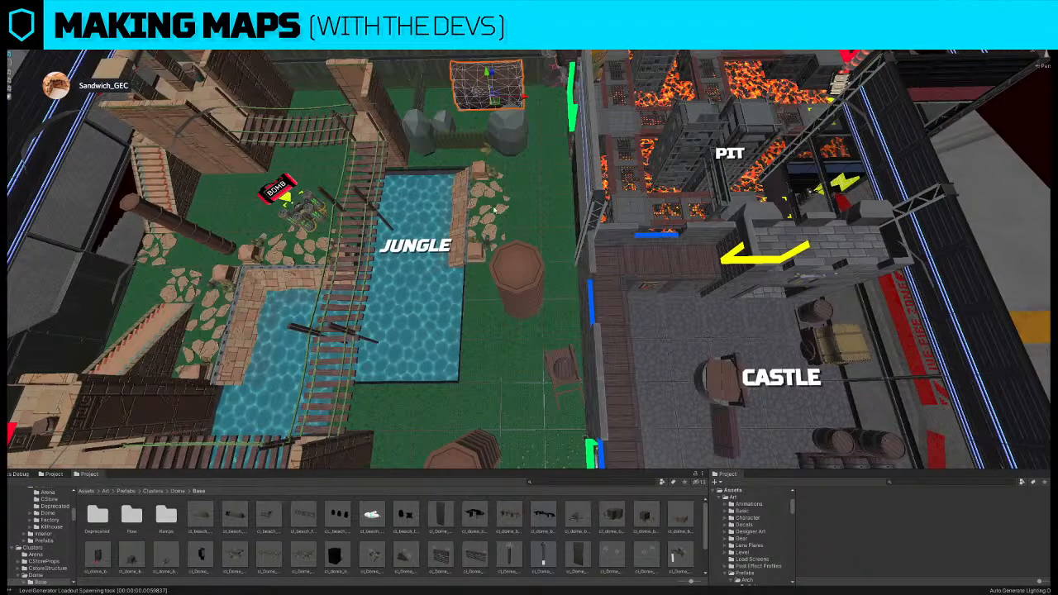
click(539, 294)
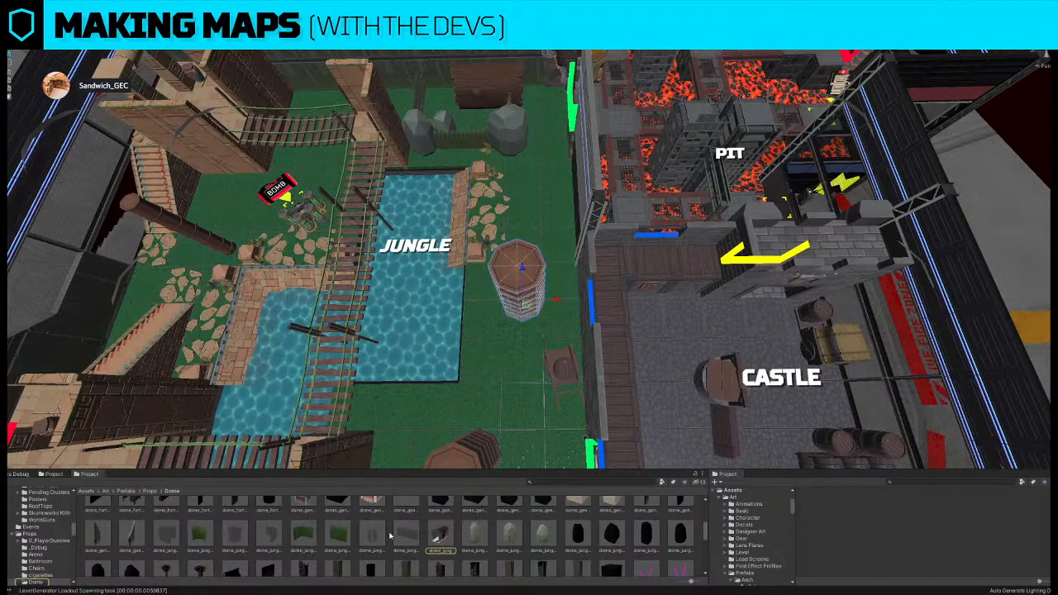
key(ctrl+z)
click(546, 306)
right_drag(542, 307, 548, 278)
drag(588, 266, 565, 285)
key(d)
right_drag(565, 284, 568, 294)
right_drag(572, 335, 576, 349)
- Try the drum stand in the jungle's front corner against the castle wall
click(582, 310)
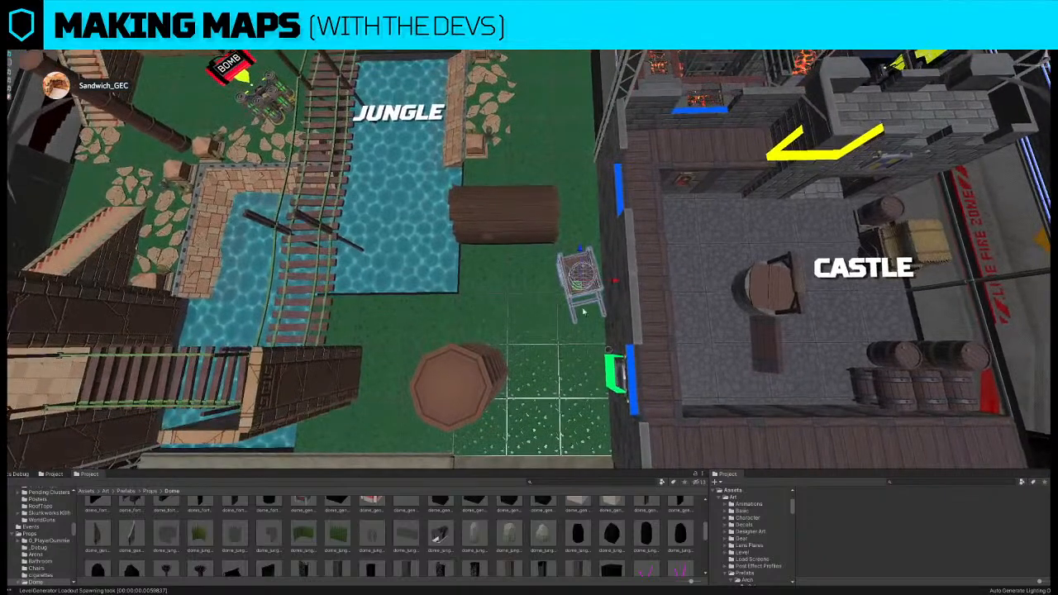
drag(583, 249, 600, 394)
right_drag(601, 394, 565, 381)
key(s)
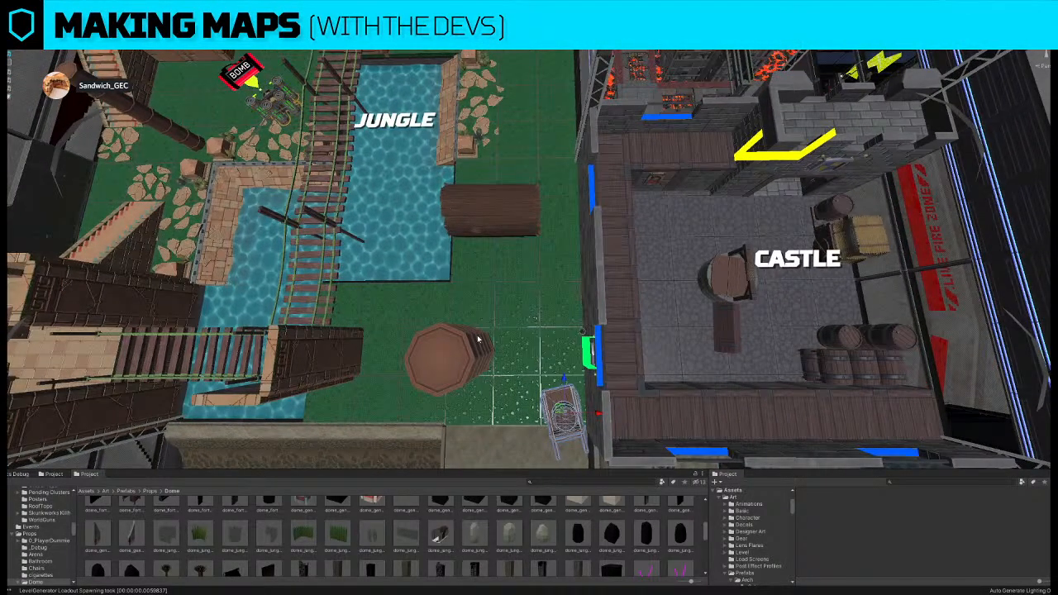
click(474, 351)
right_drag(569, 345, 571, 345)
key(q)
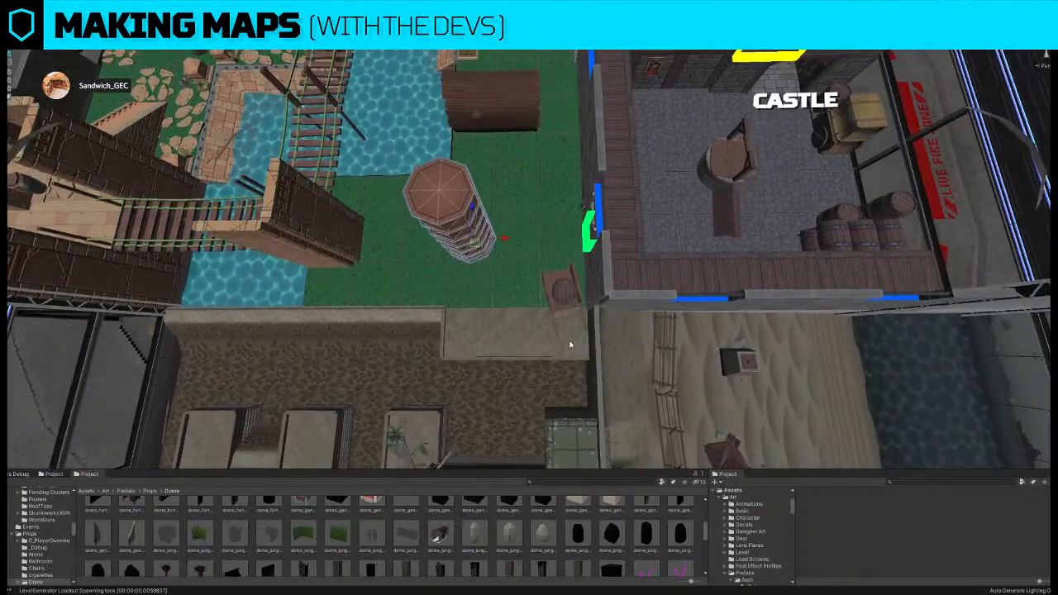
- Move the drum stand along the castle-side wall to the open grass beside the rubble cluster
click(561, 300)
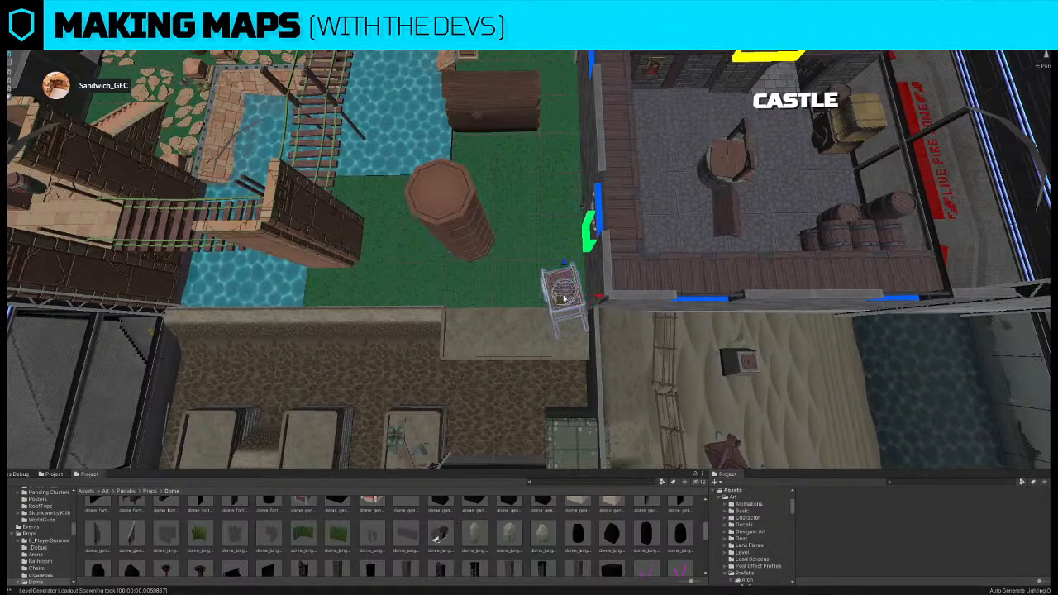
drag(566, 283, 566, 202)
key(w)
right_drag(565, 203, 511, 308)
key(s)
key(a)
drag(595, 318, 601, 68)
- Adjust the fallen log's position on the grass in front of the rubble, with one end overhanging the narrow pool
click(526, 220)
drag(517, 170, 520, 194)
right_drag(572, 217, 546, 225)
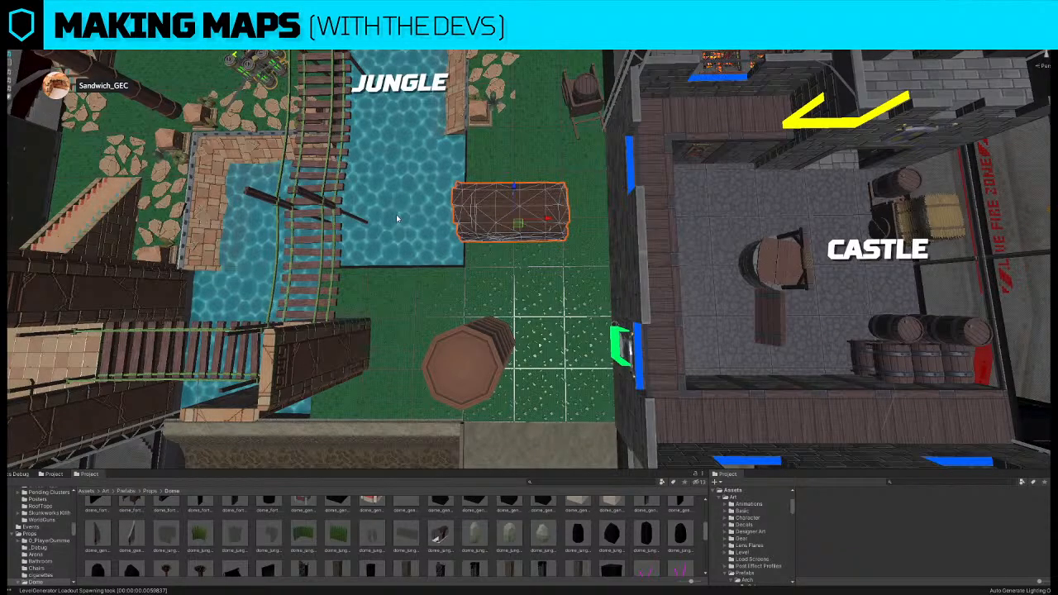
right_drag(457, 230, 468, 236)
key(F1)
key(F1)
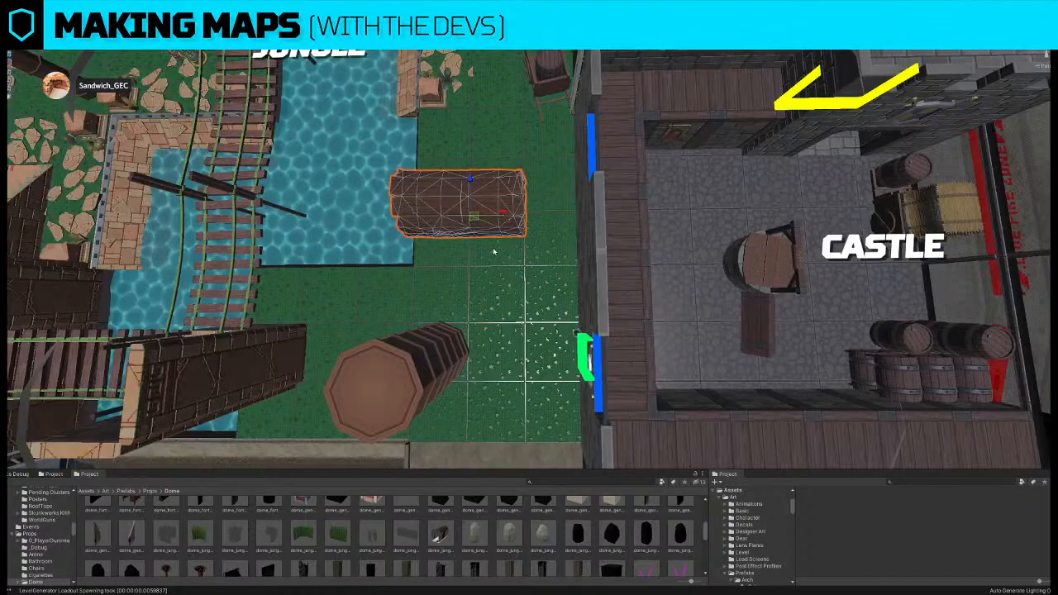
right_drag(464, 170, 465, 172)
click(459, 217)
shift+click(477, 217)
shift+click(541, 216)
key(e)
drag(496, 223, 169, 260)
- Examine the boulder, fence and log cluster at the jungle's back wall up close
right_drag(386, 243, 554, 224)
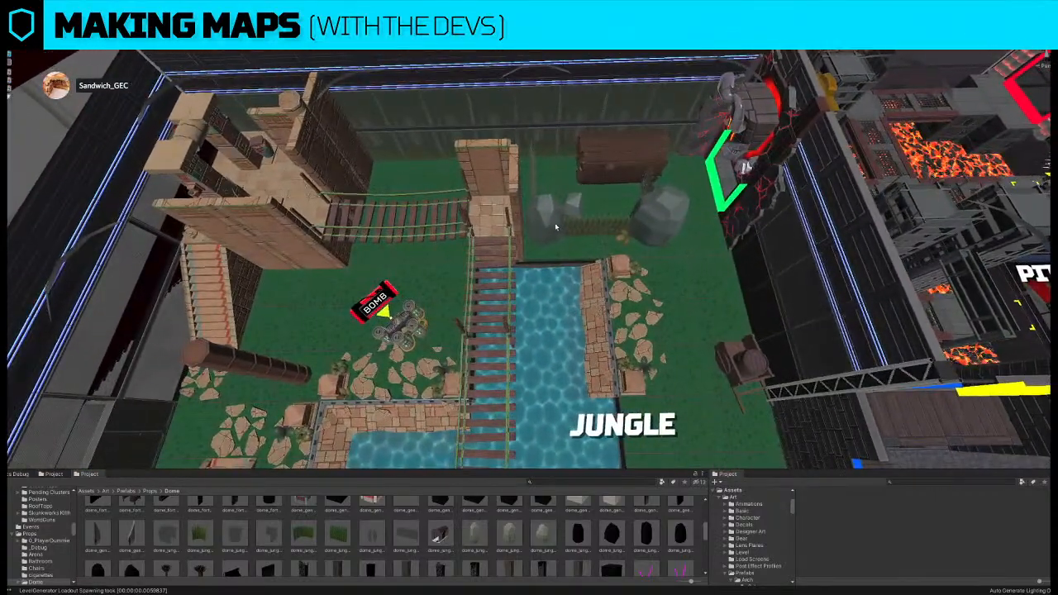
click(554, 224)
key(f)
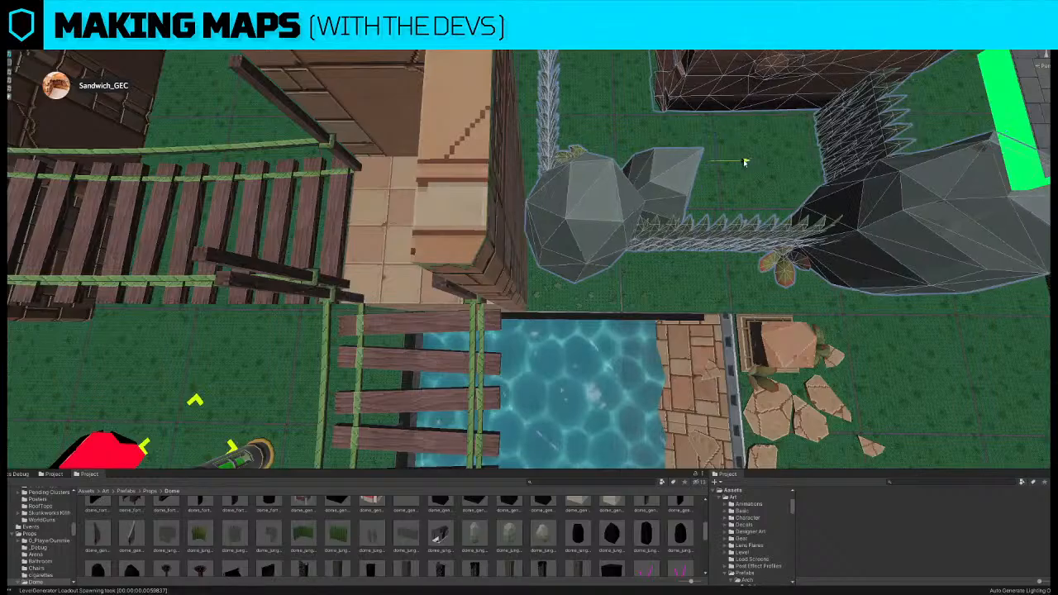
scroll(736, 169, down, 6)
right_drag(742, 160, 588, 267)
key(s)
key(w)
key(w)
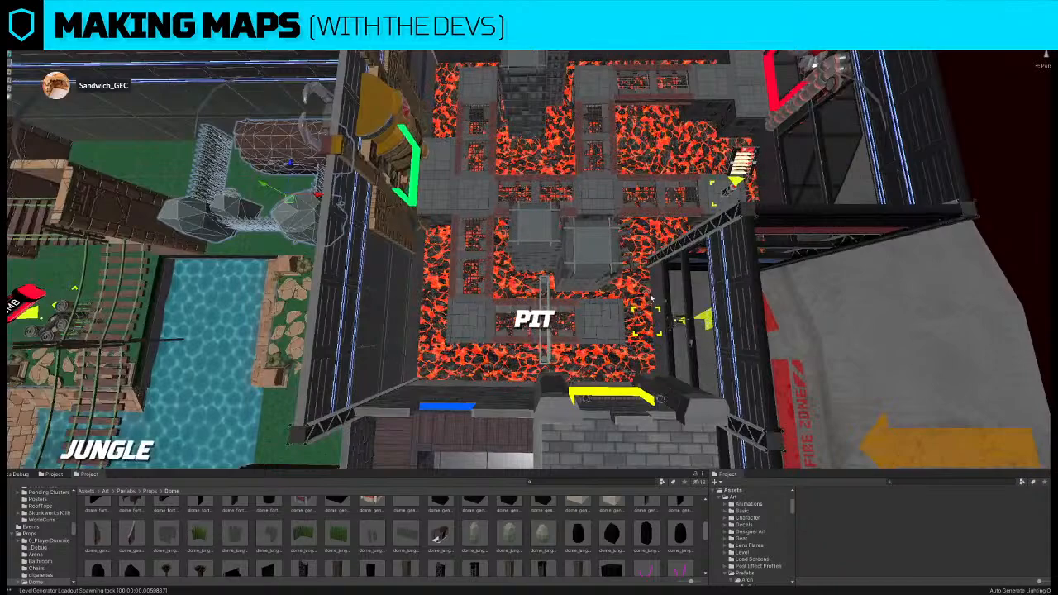
- Duplicate the end block of the pit's front stone walkway and place the copy beside it towards the outer wall
click(599, 321)
right_drag(598, 320, 589, 293)
key(w)
click(564, 261)
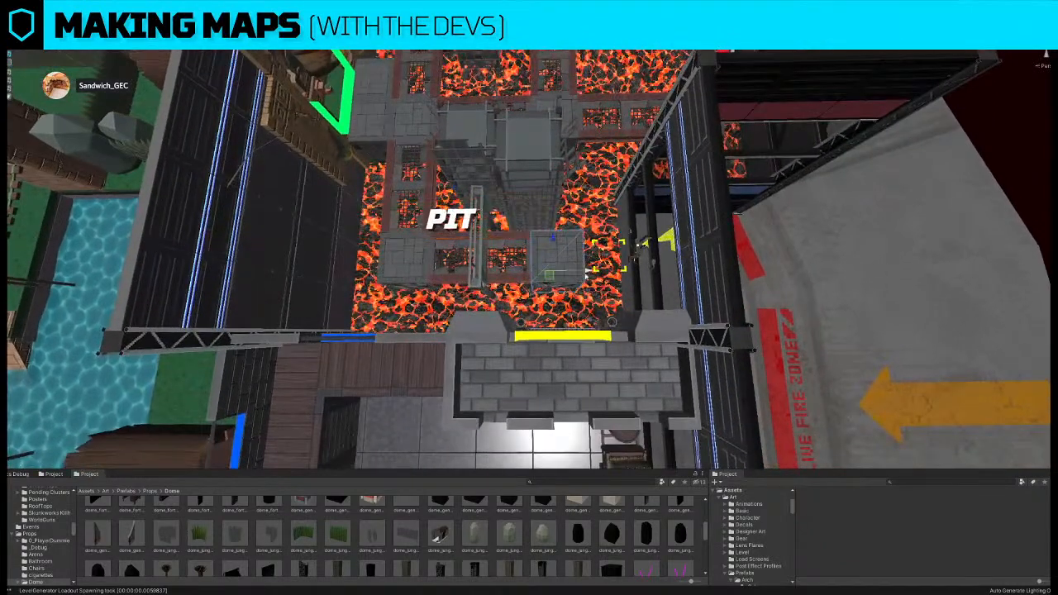
key(ctrl+d)
drag(580, 274, 631, 275)
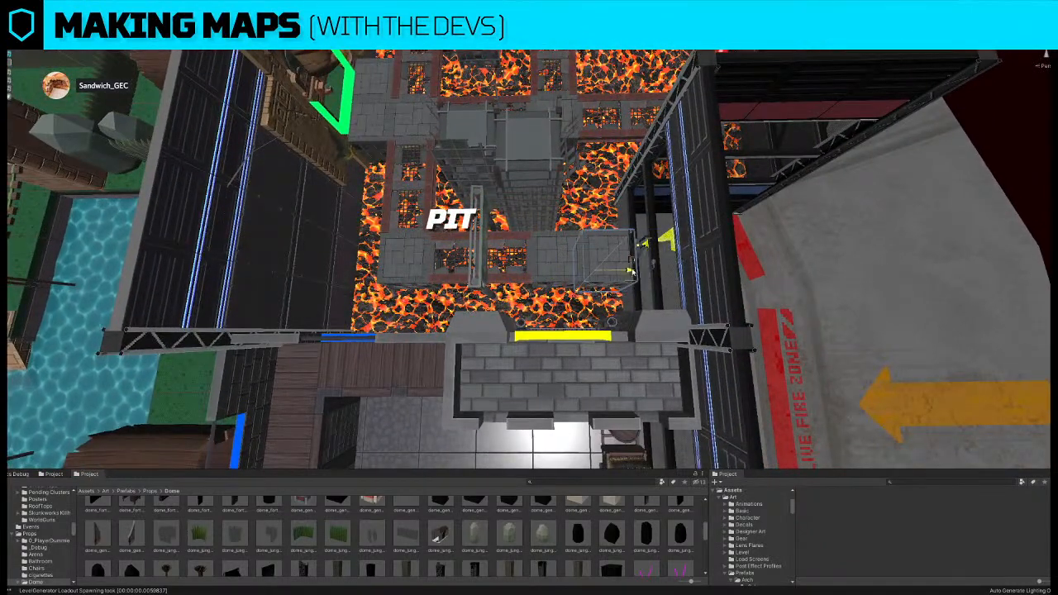
- Place a copy of the hay cart on the castle floor beside the wooden walkway's inner corner
right_drag(564, 211, 525, 314)
key(w)
key(s)
key(s)
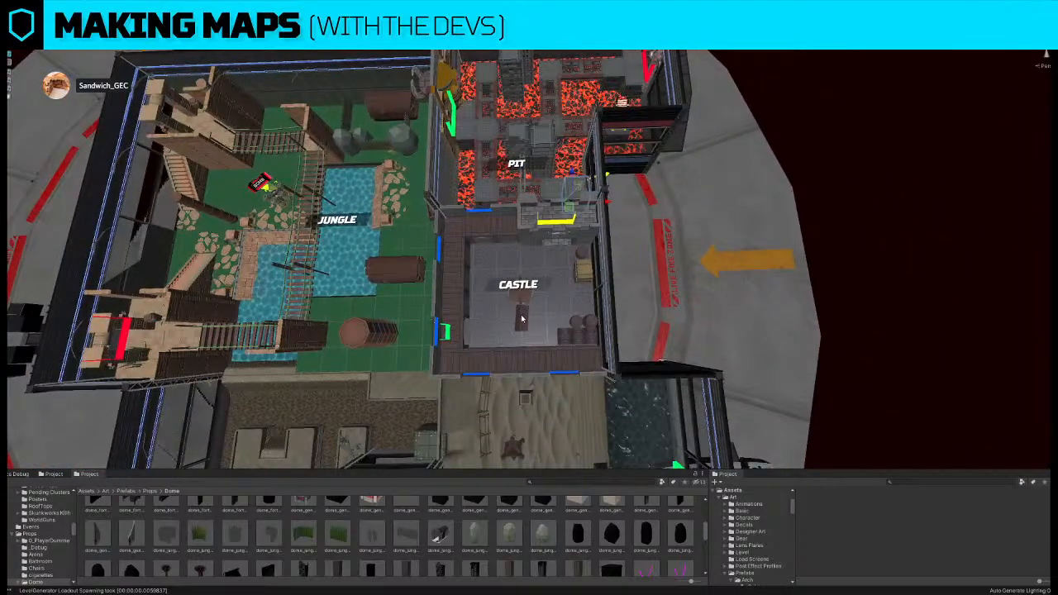
click(529, 309)
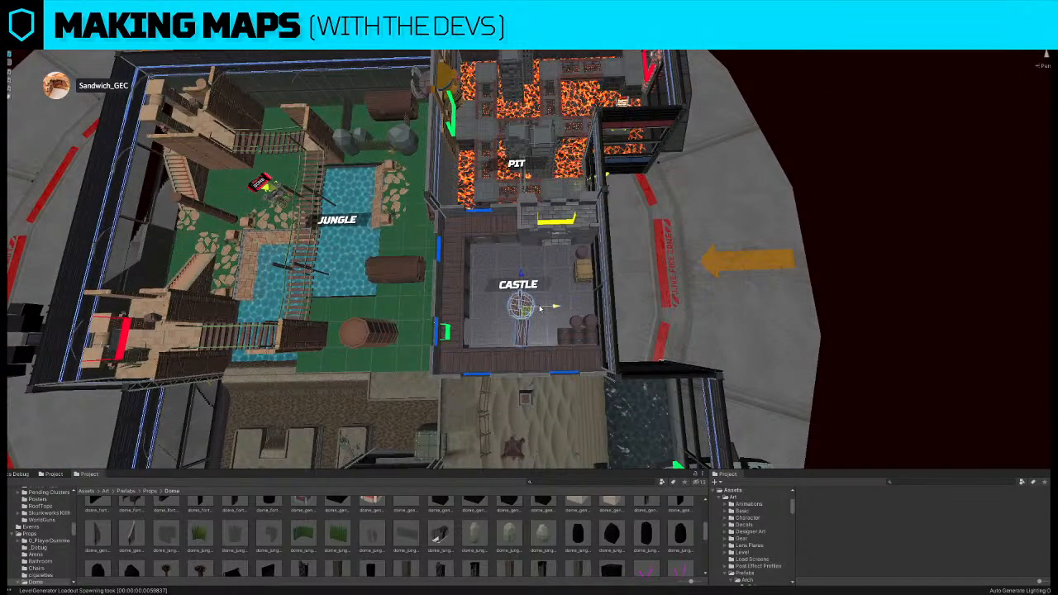
drag(583, 269, 519, 274)
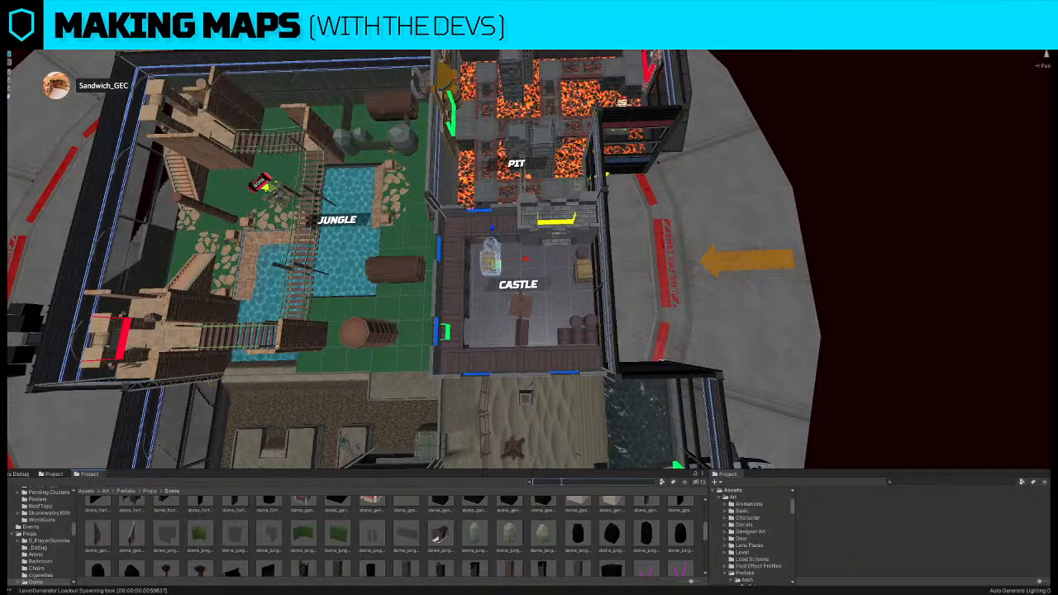
- Search the assets for "castle", replace the copied cart with the wooden platform-and-ramp cluster and set its rotation to 0
click(562, 482)
text(castle)
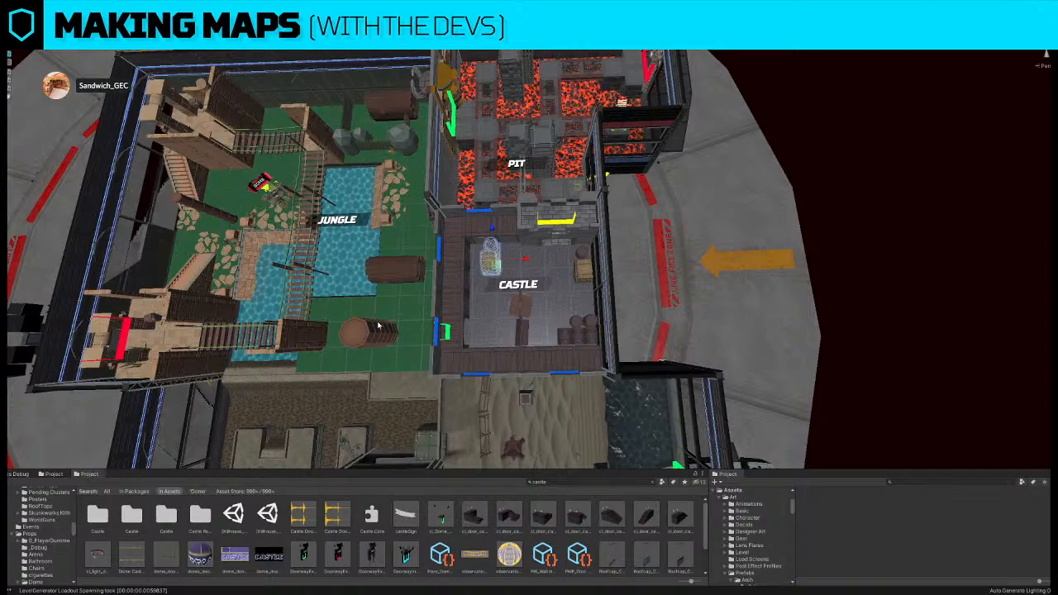
key(Delete)
click(498, 266)
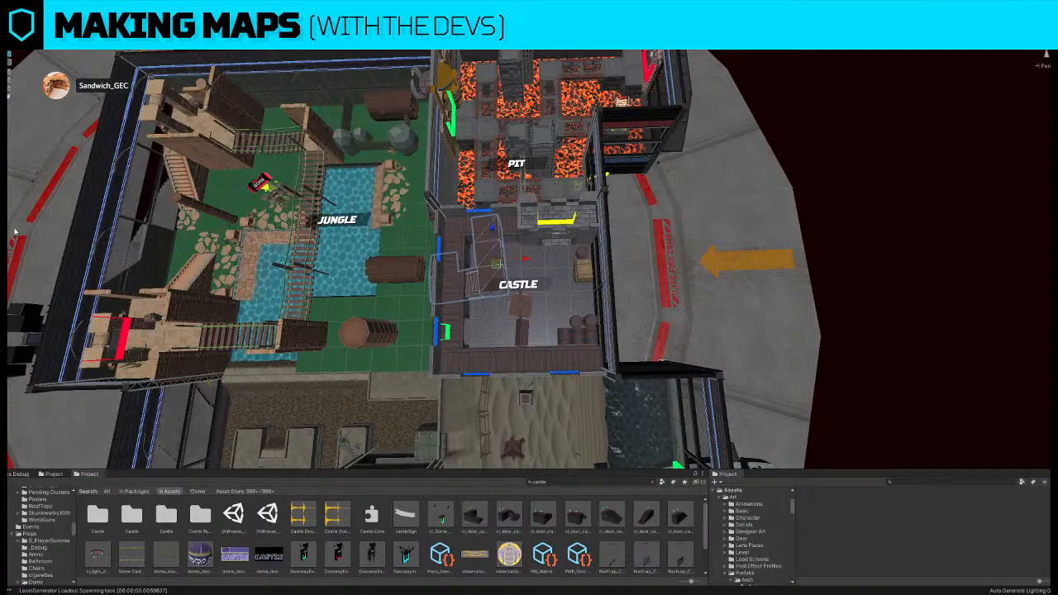
text(0)
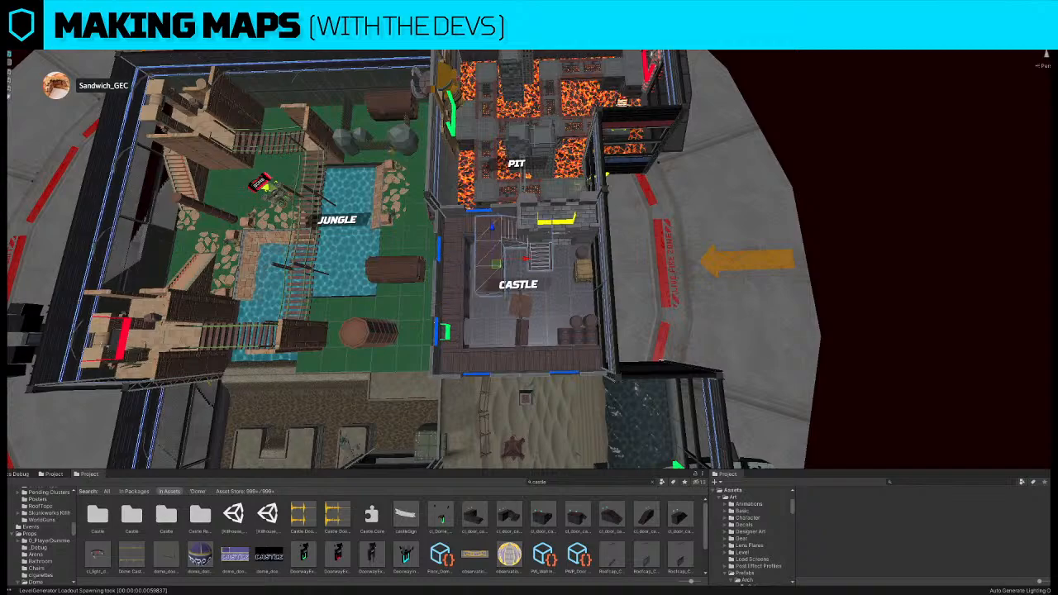
- Position the platform-and-ramp cluster in the inner corner of the castle's wooden walkway
right_drag(595, 218, 584, 221)
drag(500, 259, 492, 277)
key(w)
right_drag(492, 278, 493, 271)
scroll(494, 270, down, 5)
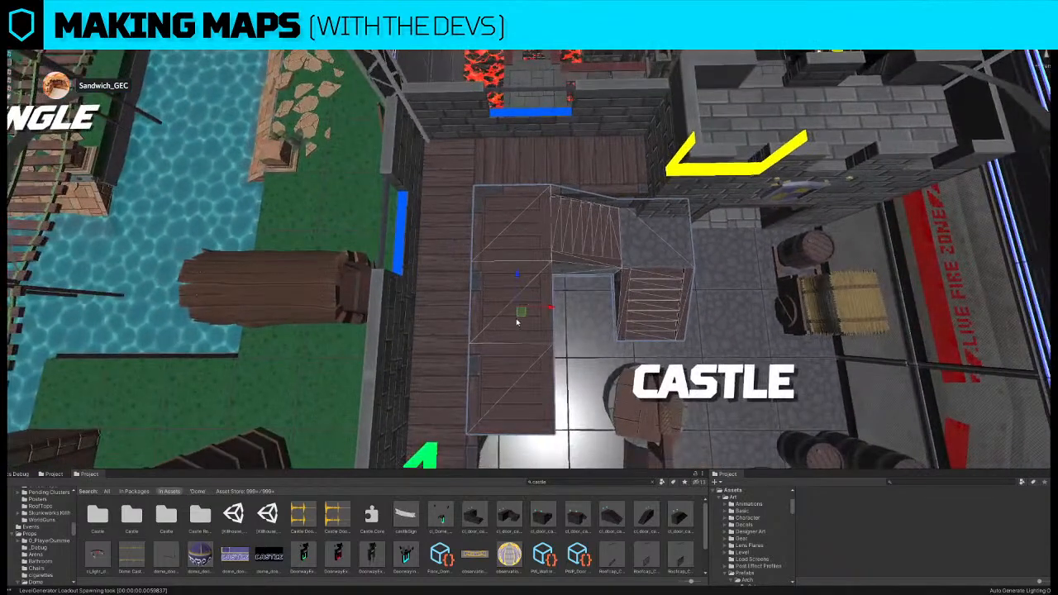
drag(517, 323, 537, 339)
- Deactivate the cluster's three wooden platform pieces, keeping its ramps and stone landing
click(523, 273)
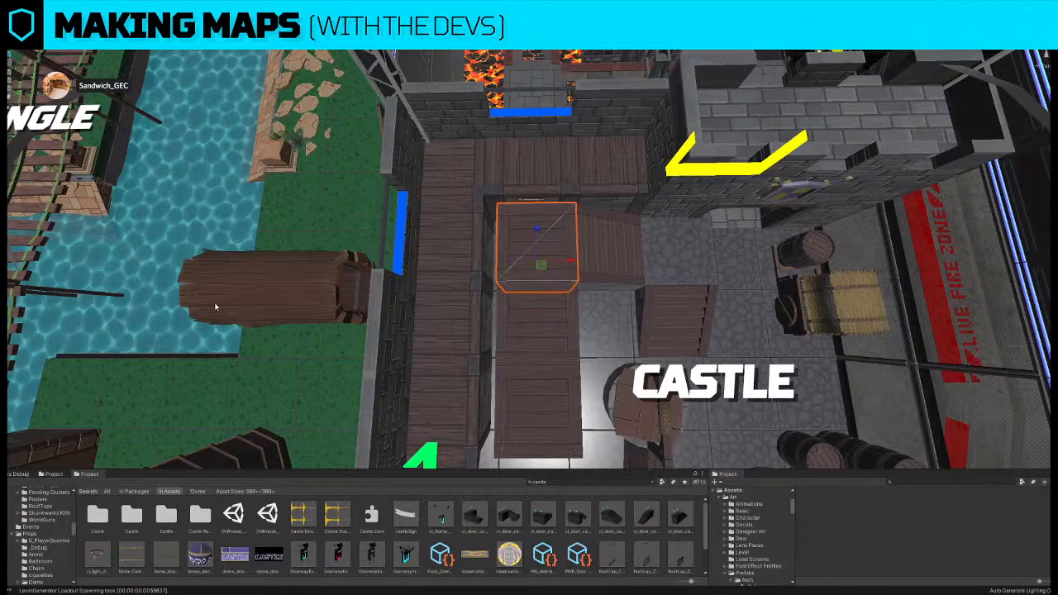
alt+drag(328, 239, 371, 222)
shift+click(539, 397)
shift+click(539, 307)
key(alt+shift+a)
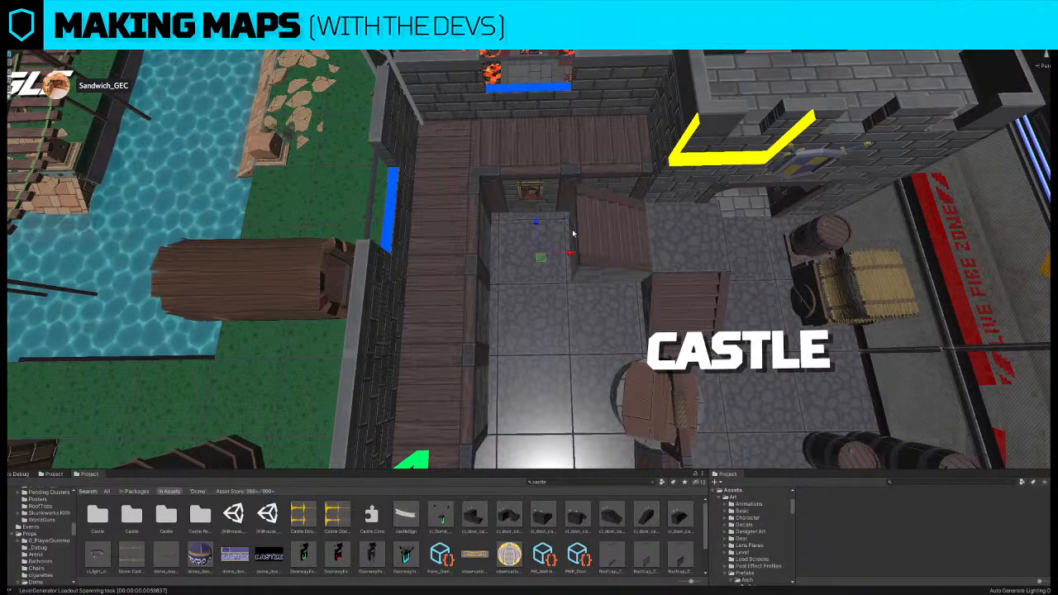
- Slide the ramp cluster against the wooden walkway, then turn the lower ramp and move it in line with the upper one
click(588, 236)
drag(543, 324, 459, 321)
click(604, 300)
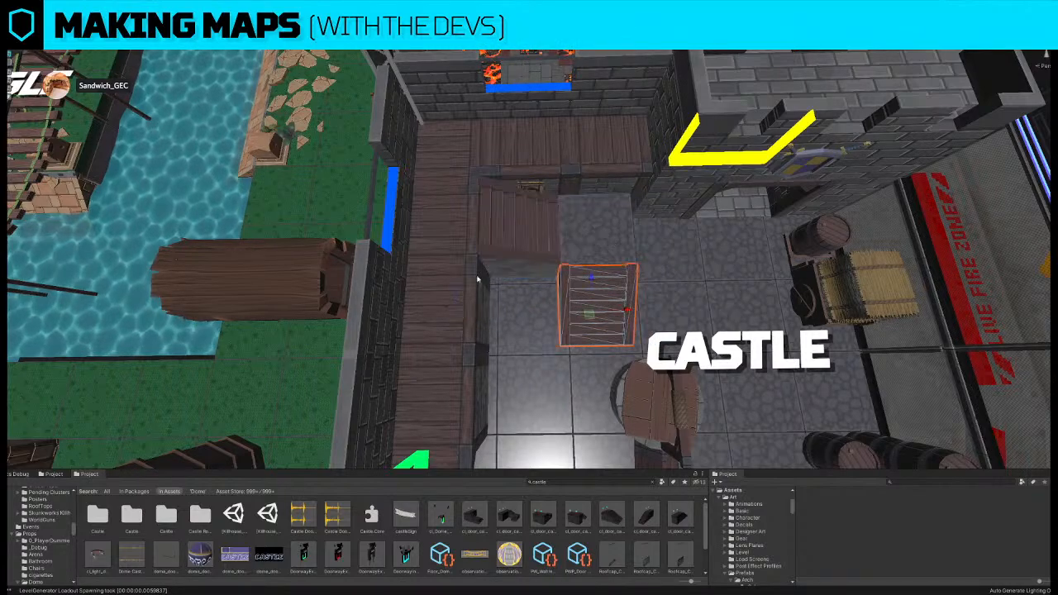
drag(590, 318, 593, 259)
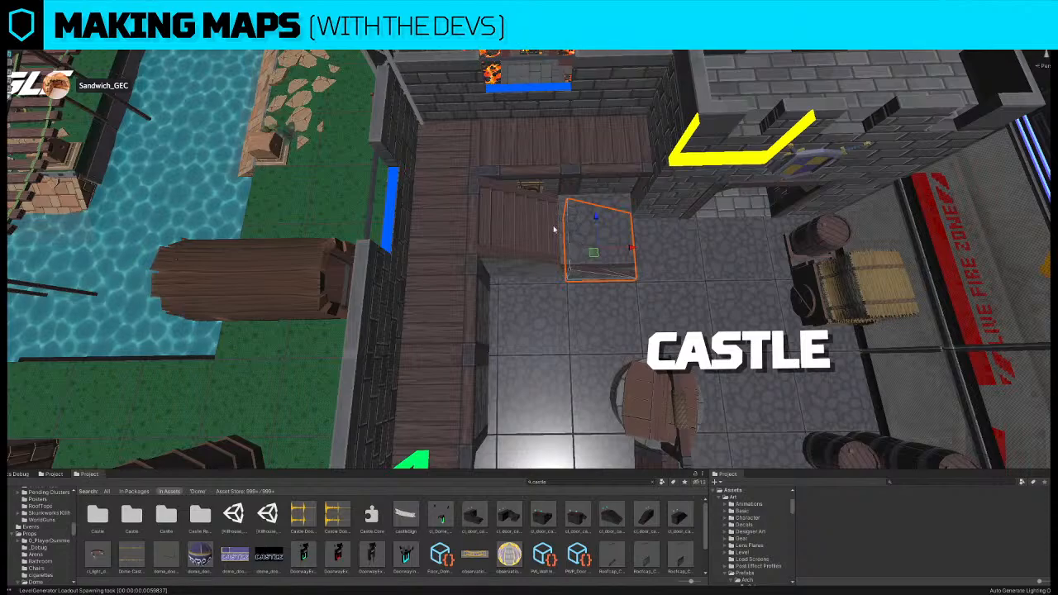
- Deactivate the stone landing block and fit the lower ramp flush against the end of the upper ramp
click(574, 221)
click(562, 210)
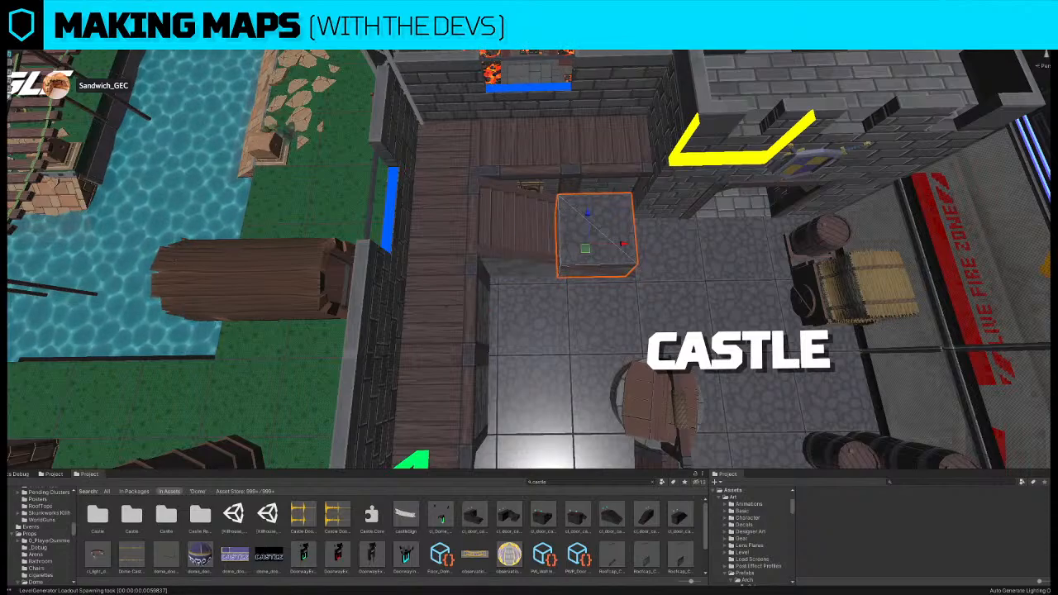
key(alt+shift+a)
right_drag(408, 267, 506, 190)
click(506, 205)
click(557, 225)
right_drag(557, 224, 560, 285)
drag(584, 311, 566, 298)
right_drag(567, 299, 432, 209)
- Slide the framed painting along the castle wall so it hangs clear of the wooden ramp
click(308, 288)
right_drag(449, 280, 458, 297)
click(448, 295)
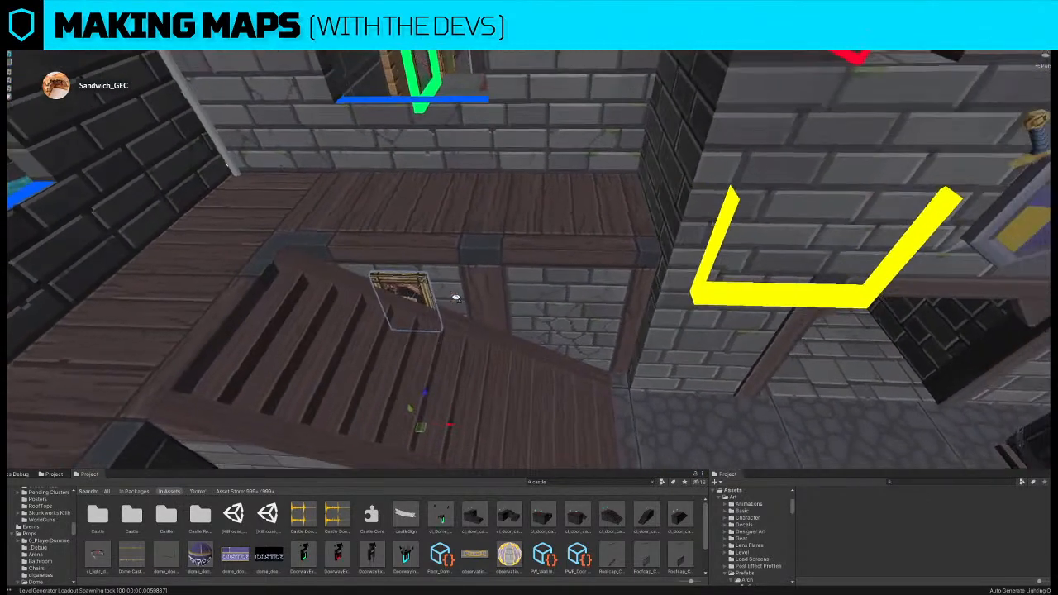
drag(449, 426, 594, 405)
right_drag(598, 389, 563, 384)
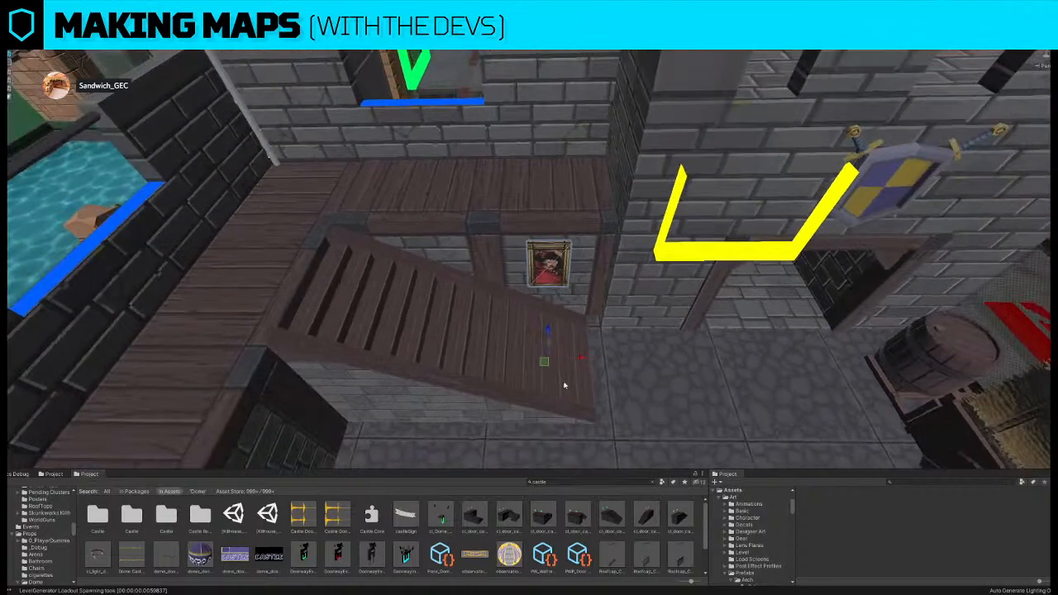
drag(586, 359, 593, 359)
mouse_move(593, 359)
right_down()
mouse_move(584, 414)
mouse_move(535, 399)
mouse_move(530, 365)
right_up()
- Delete the ramp leading up to the jungle's ruins platform beside the red doorway, keeping the other ramp
scroll(530, 366, down, 3)
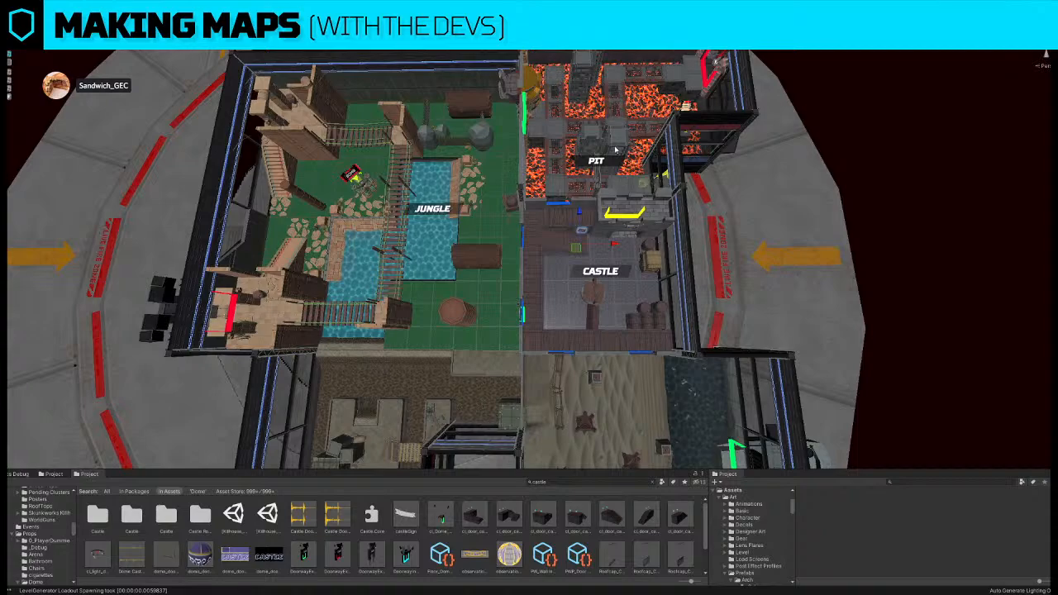
scroll(542, 194, up, 2)
scroll(539, 200, up, 2)
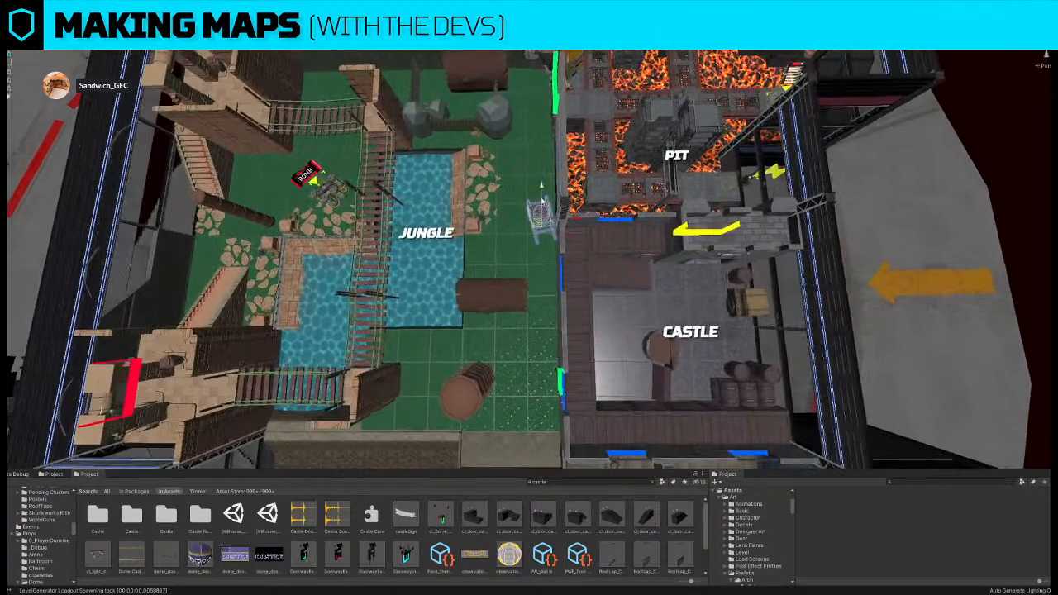
right_drag(543, 206, 507, 199)
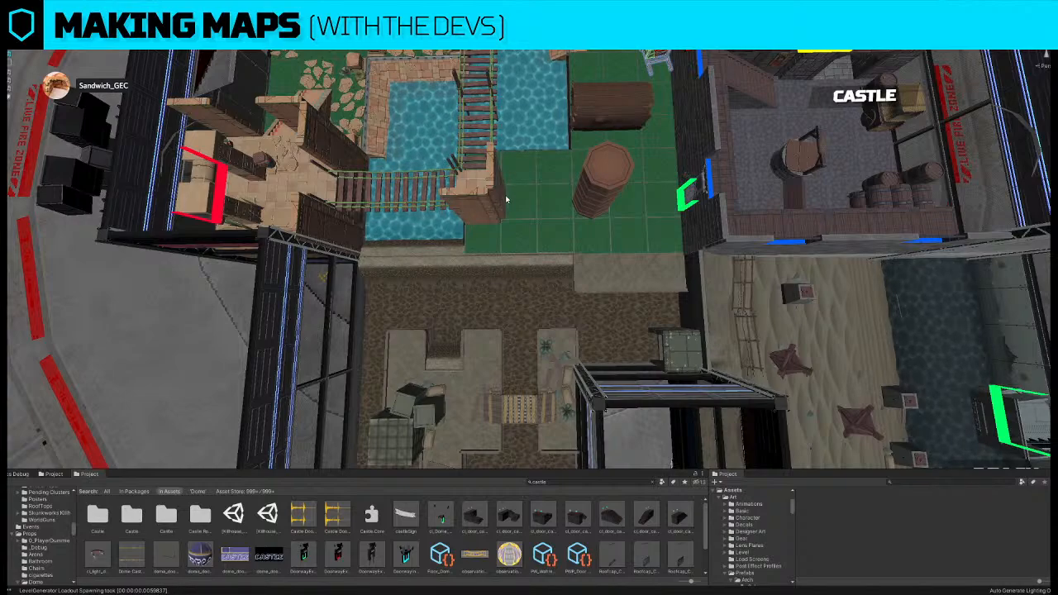
right_drag(630, 178, 625, 176)
key(a)
click(509, 249)
right_drag(510, 247, 564, 205)
click(503, 188)
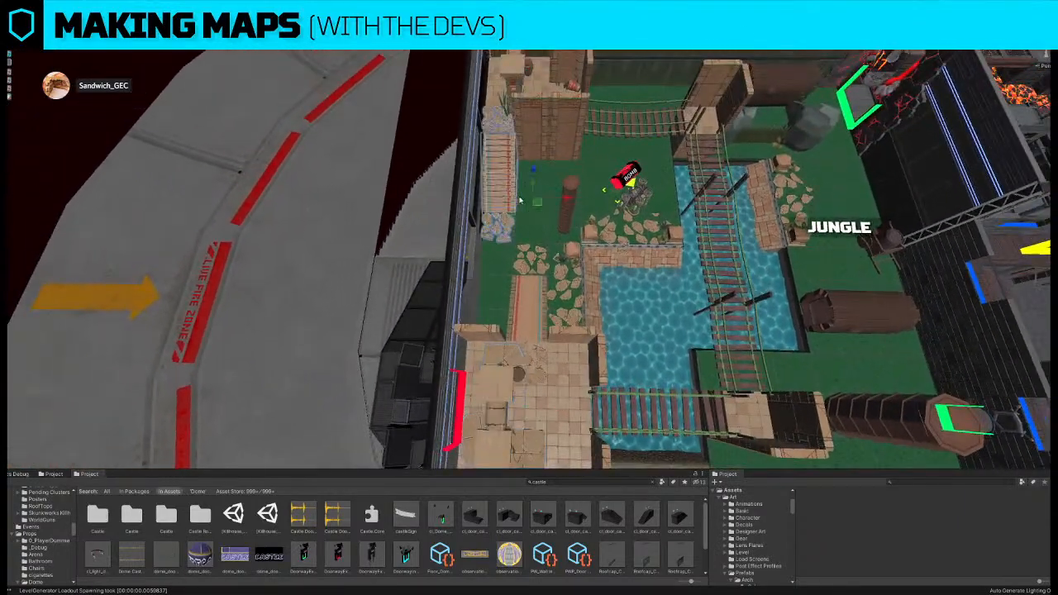
click(531, 303)
right_drag(564, 279, 574, 256)
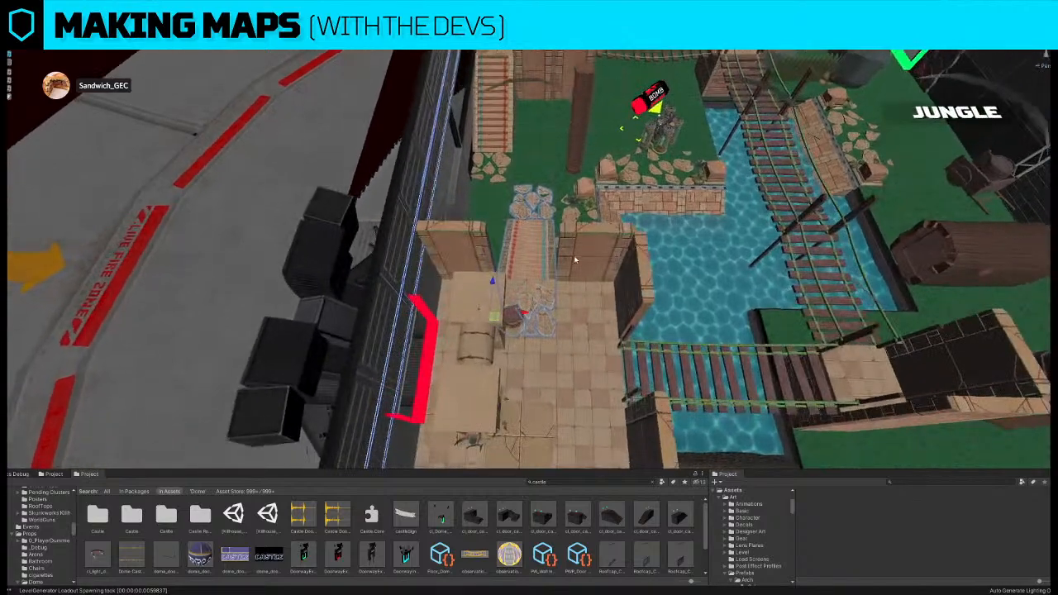
key(Delete)
- Replace the tall walls on the platform's grass-facing edge with low ruins wall pieces spanning the full edge
click(576, 259)
click(588, 246)
drag(238, 542, 430, 379)
key(Delete)
right_drag(443, 244, 444, 243)
click(445, 262)
key(Delete)
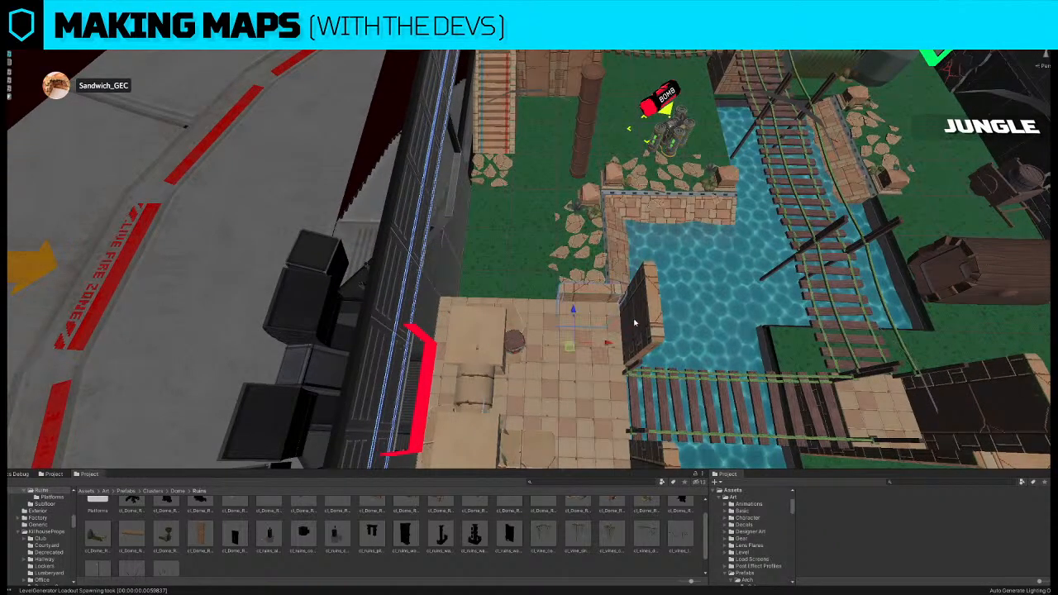
click(569, 342)
drag(570, 341, 522, 337)
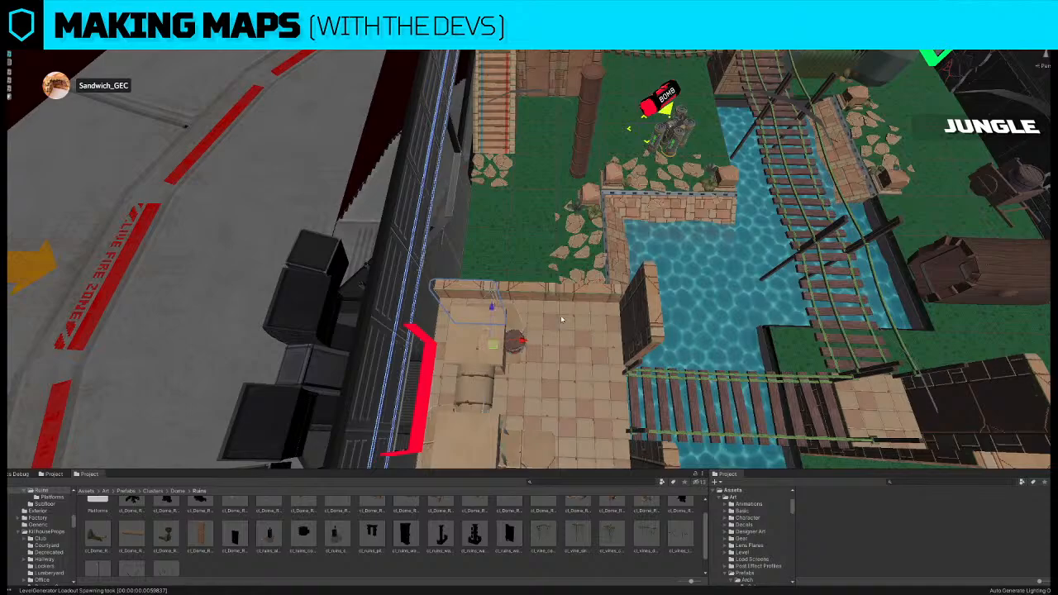
key(s)
right_drag(563, 314, 668, 215)
key(w)
key(s)
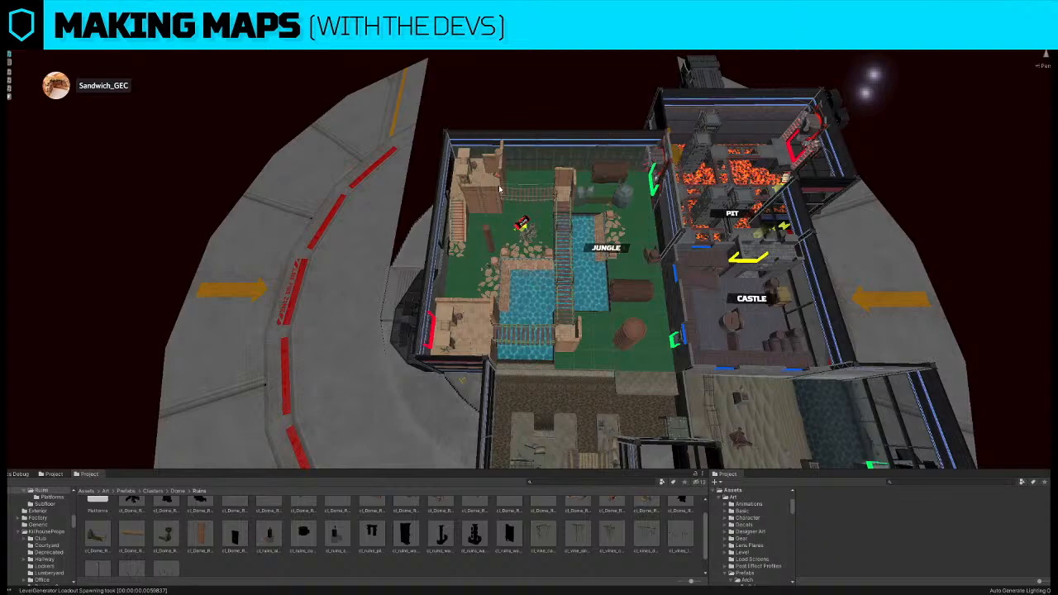
scroll(561, 198, up, 5)
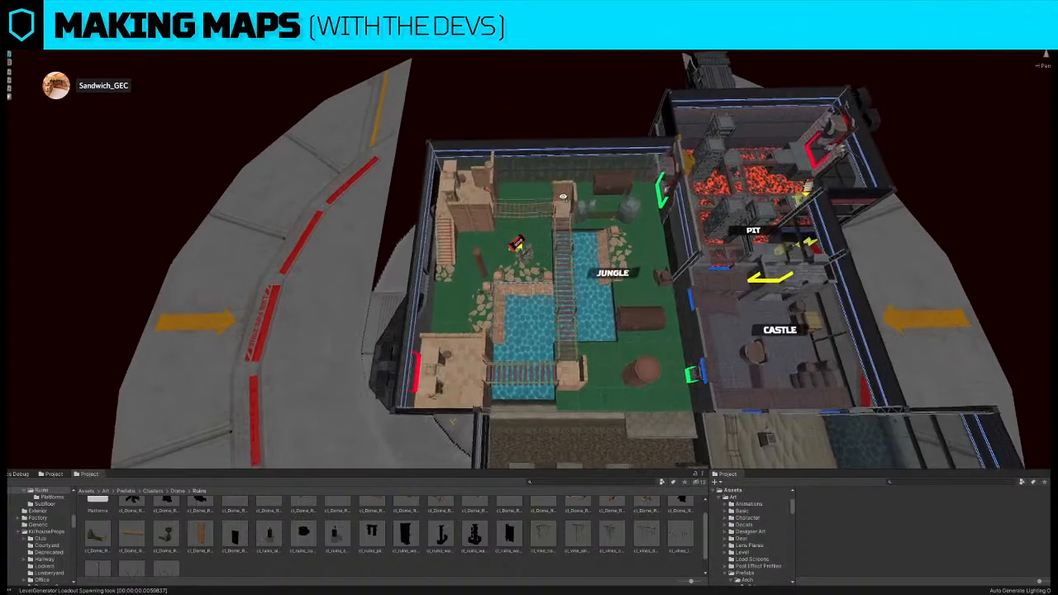
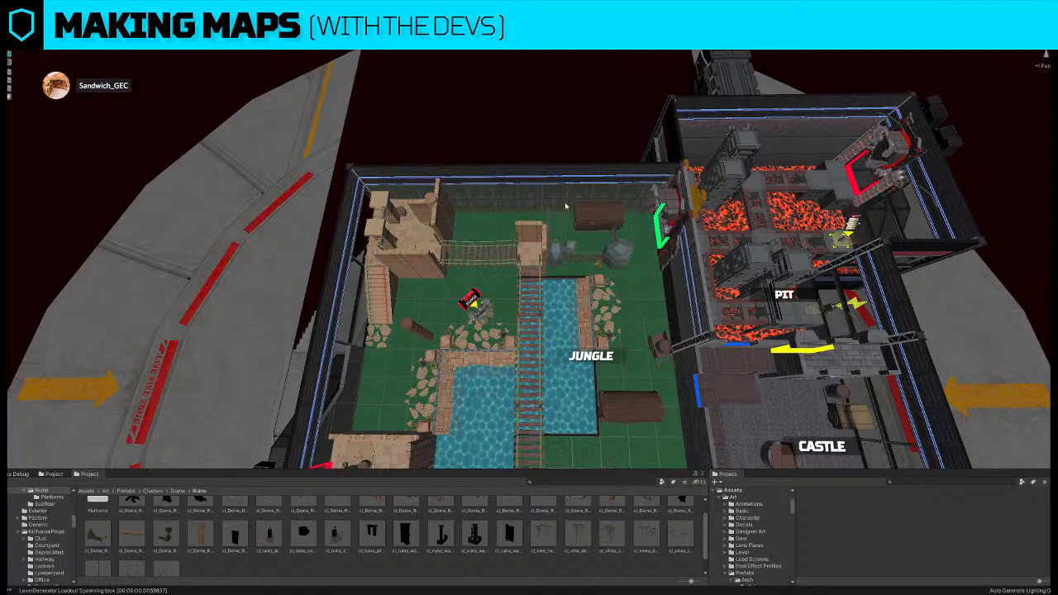
right_drag(566, 205, 560, 290)
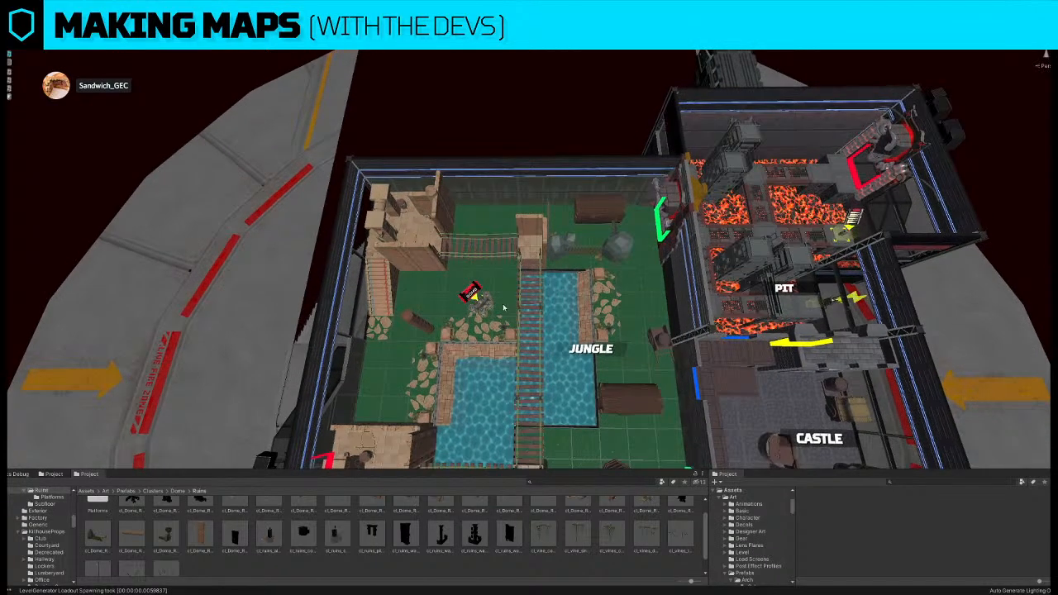
- Reposition the stone block cover cluster on the ruins platform in the jungle's far corner
right_drag(502, 306, 527, 257)
click(528, 255)
key(f)
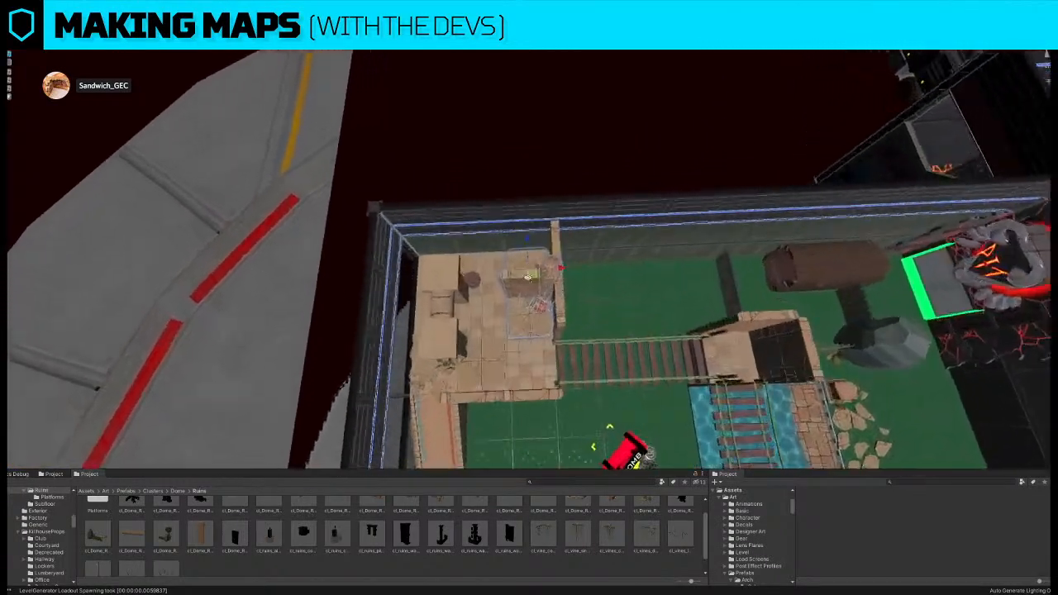
drag(528, 230, 536, 282)
drag(538, 244, 541, 246)
- Shift the stone cover cluster on the near ruins platform away from the red doorway, towards the rope bridge
key(s)
right_drag(453, 277, 474, 272)
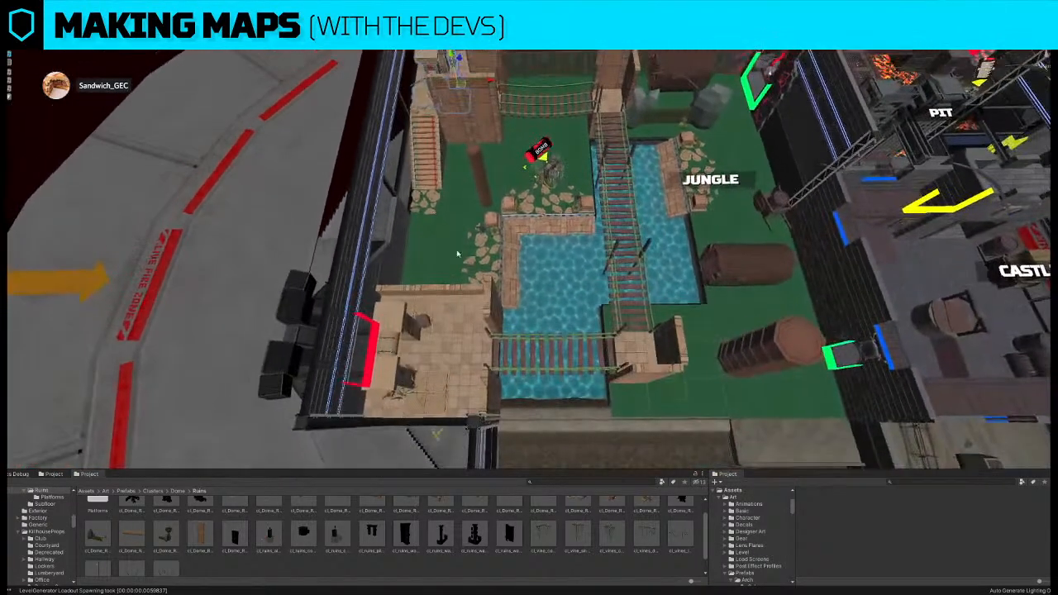
click(405, 368)
click(405, 369)
right_drag(406, 369, 414, 369)
key(w)
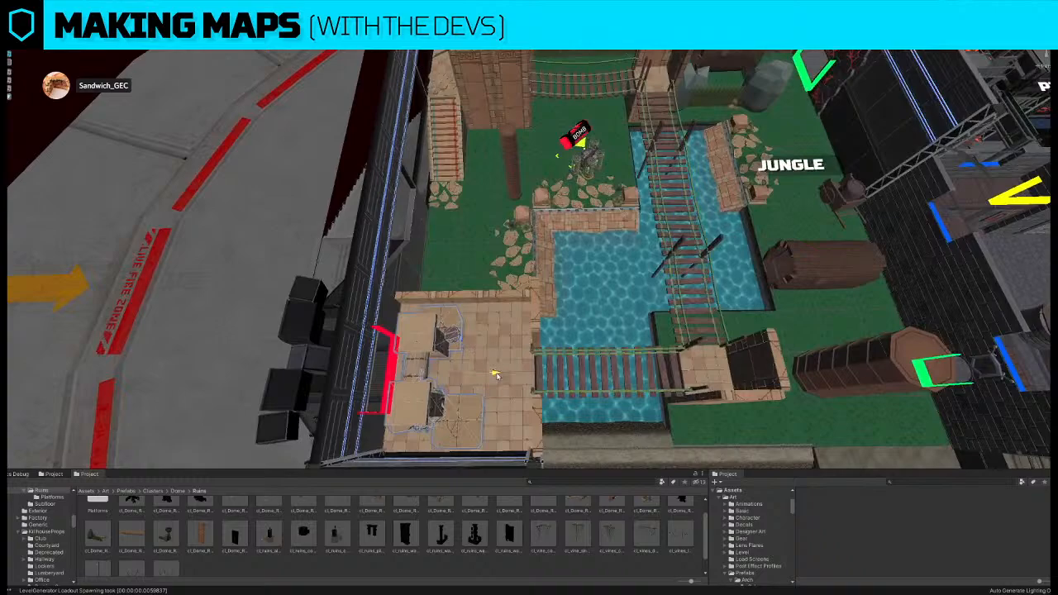
drag(494, 374, 529, 374)
- Examine the jungle room's platforms, bridges and pond from above against the surrounding rooms
scroll(534, 364, down, 5)
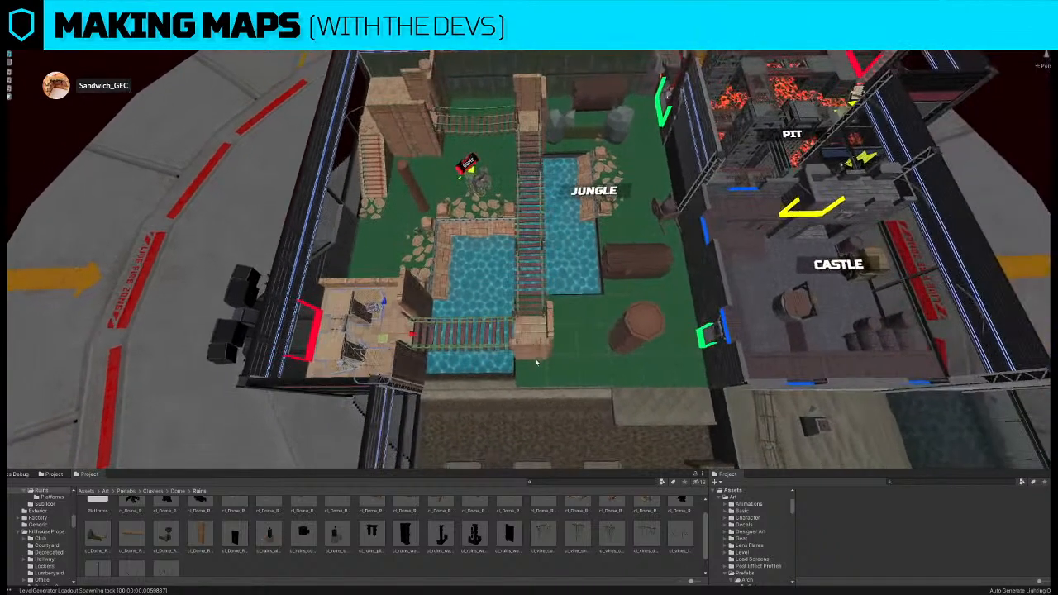
right_drag(509, 221, 486, 218)
click(463, 225)
mouse_move(498, 246)
mouse_down()
mouse_move(458, 276)
mouse_move(465, 303)
mouse_move(488, 236)
mouse_up()
right_drag(488, 235, 500, 239)
middle_drag(560, 395, 562, 247)
click(568, 215)
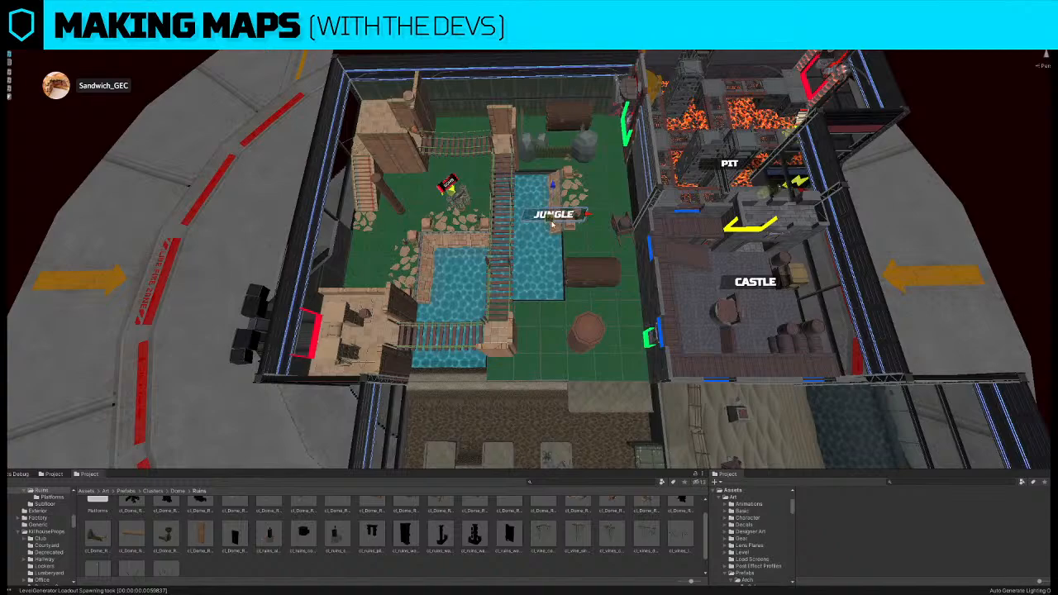
key(f)
alt+drag(553, 246, 553, 260)
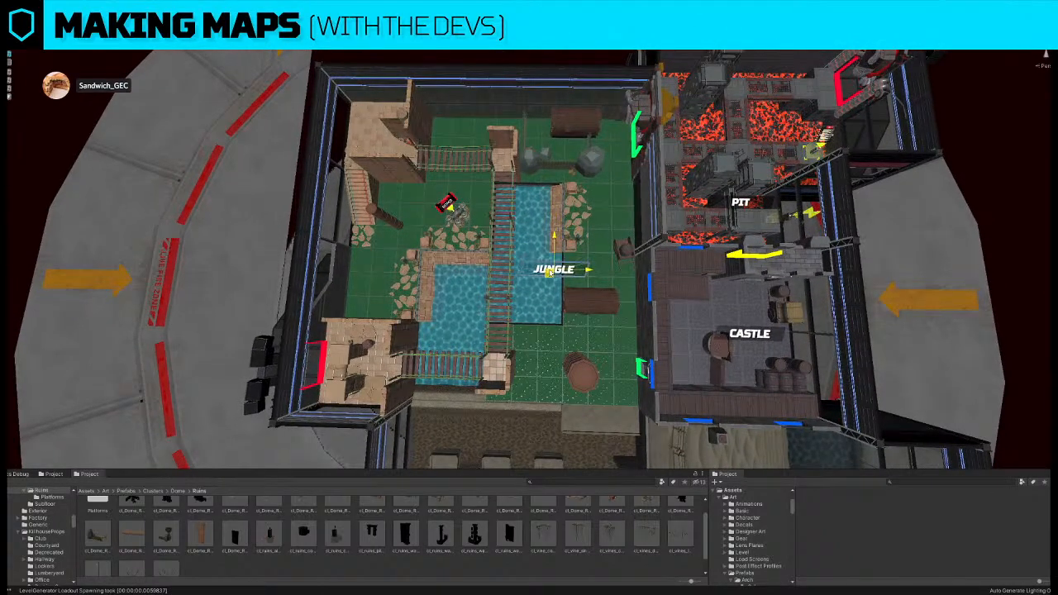
middle_drag(552, 318, 551, 269)
scroll(552, 268, down, 8)
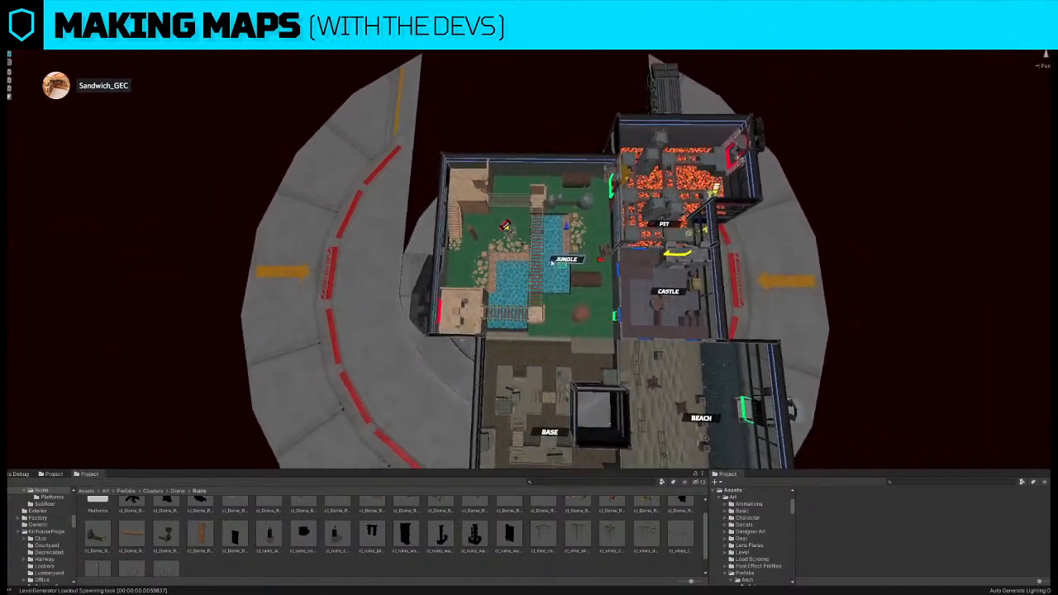
scroll(571, 250, up, 8)
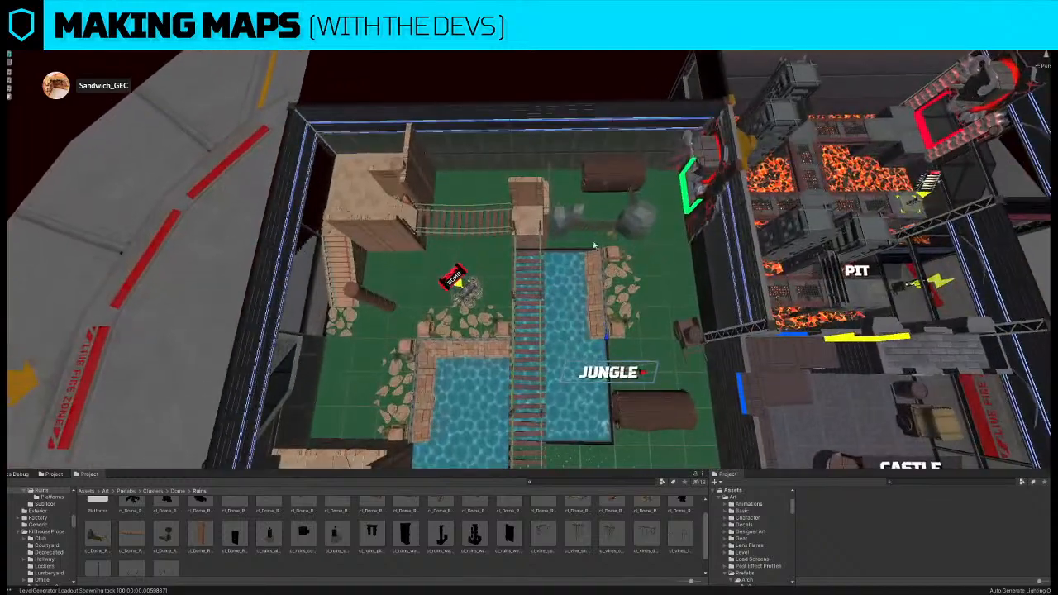
- Duplicate the three stone edging pieces beside the jungle pond, turn the copies crosswise and place them along the pond's far end
click(597, 262)
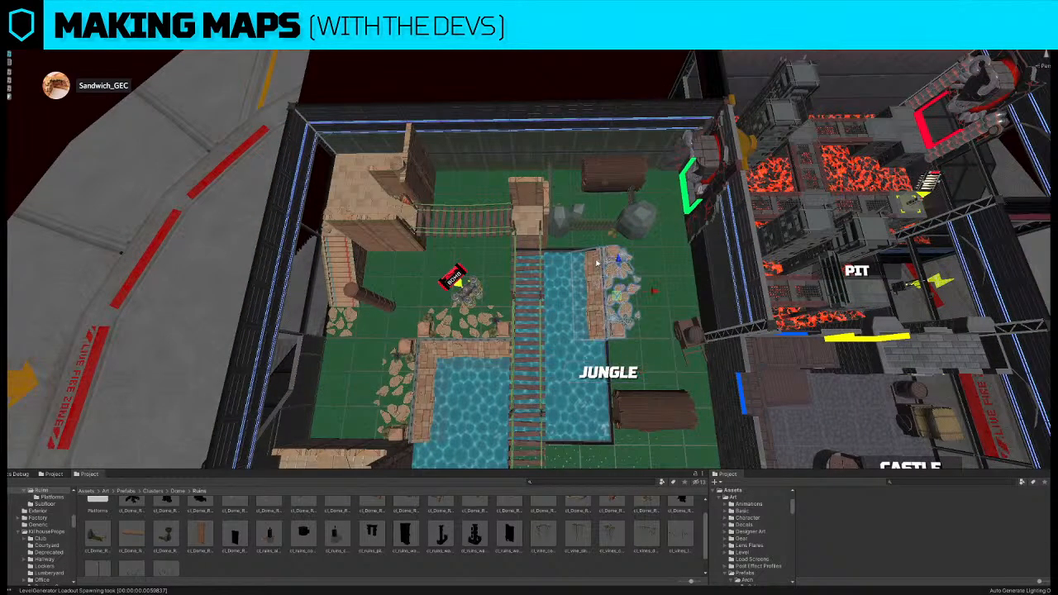
click(598, 264)
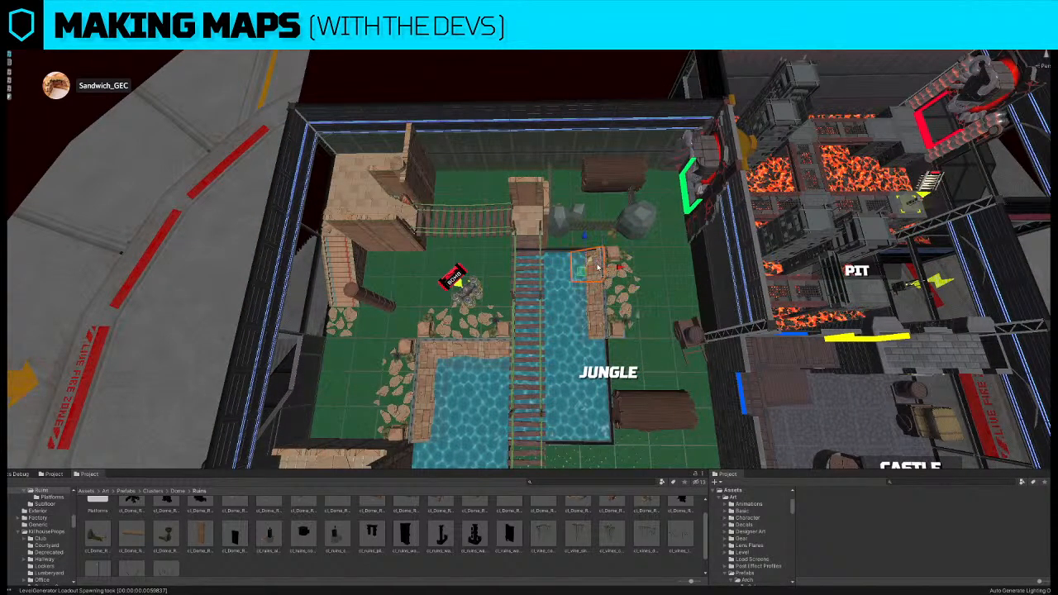
scroll(596, 265, up, 5)
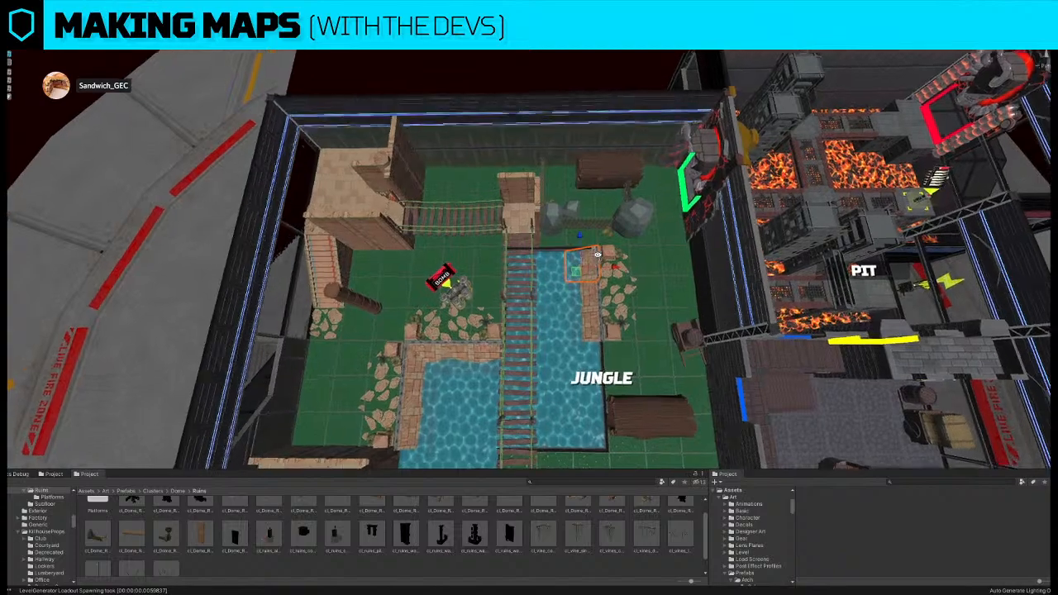
middle_drag(597, 266, 543, 272)
shift+click(555, 320)
shift+click(561, 339)
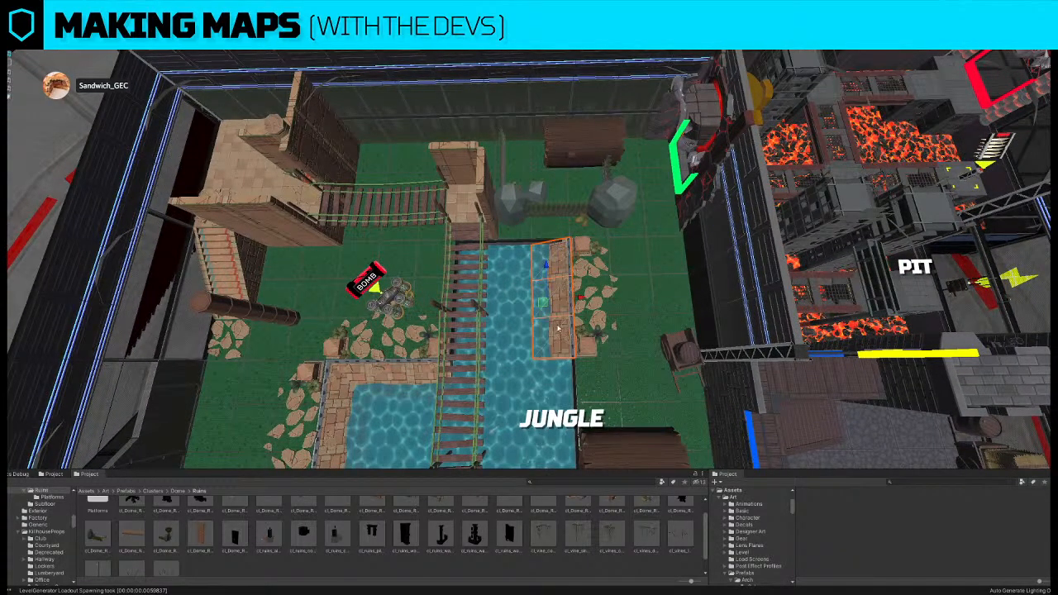
key(ctrl+d)
key(e)
drag(571, 329, 685, 322)
key(w)
drag(547, 311, 524, 274)
right_drag(564, 281, 594, 283)
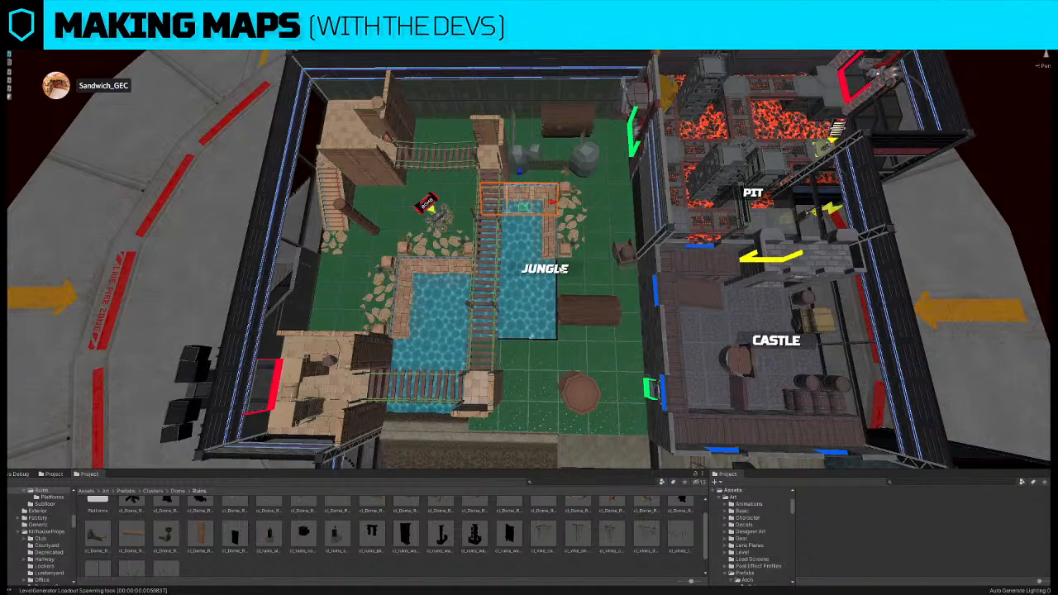
- Review the layout of all five rooms from above, from the pit down to the base and beach
key(s)
right_drag(559, 265, 547, 240)
click(548, 178)
key(s)
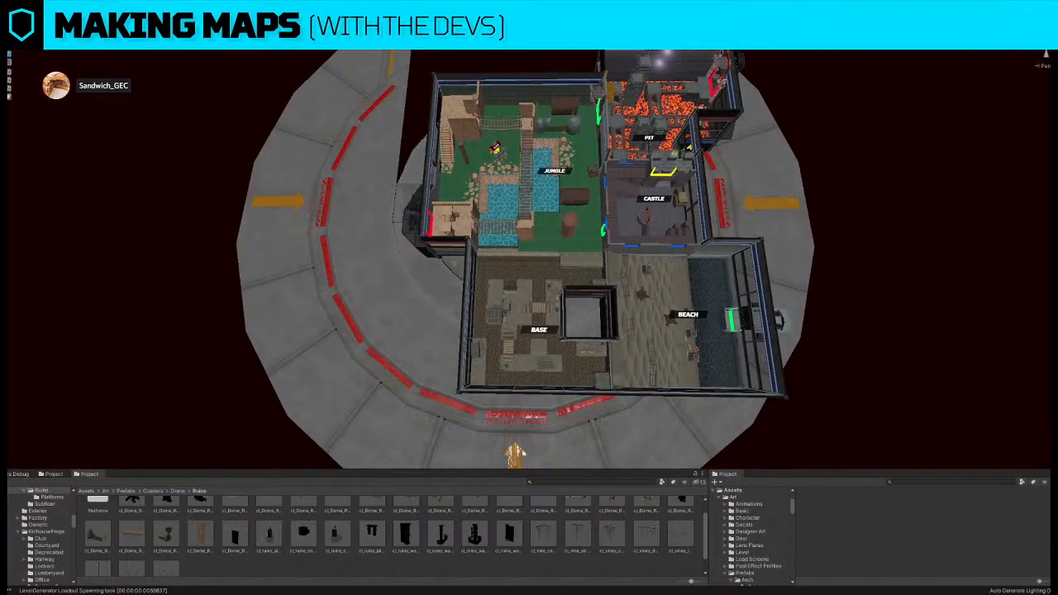
scroll(346, 124, down, 2)
drag(529, 217, 468, 217)
middle_drag(425, 157, 465, 184)
click(487, 57)
middle_drag(514, 148, 494, 167)
scroll(497, 170, up, 8)
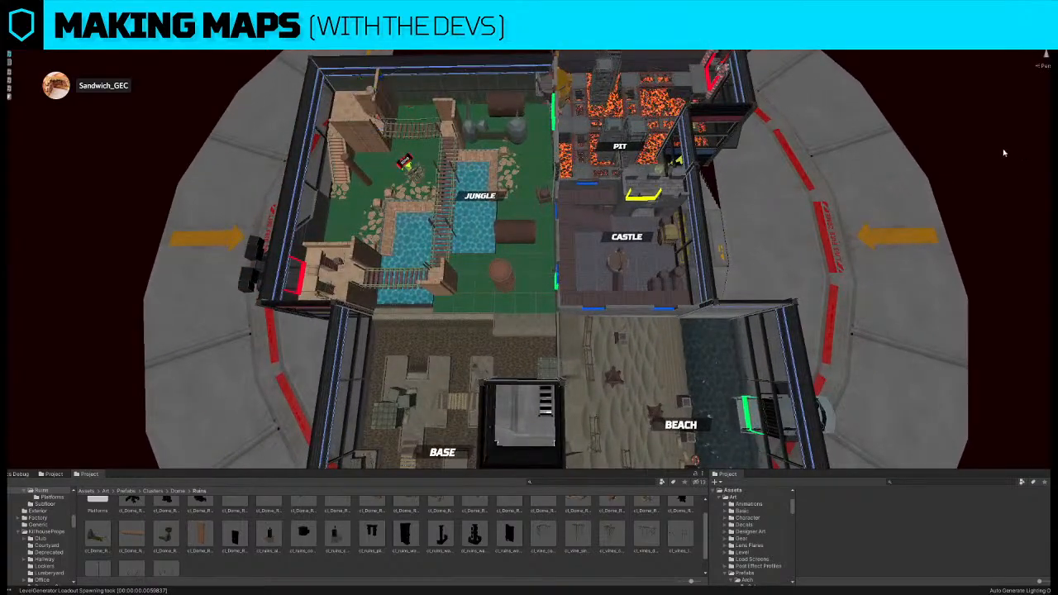
- Inspect the beach room up close, framing the large sand slope beside the truss-framed shaft
key(w)
right_drag(642, 182, 583, 180)
click(581, 178)
key(w)
click(501, 191)
right_drag(501, 191, 654, 221)
click(696, 166)
right_drag(695, 166, 557, 139)
click(557, 183)
right_drag(641, 171, 322, 155)
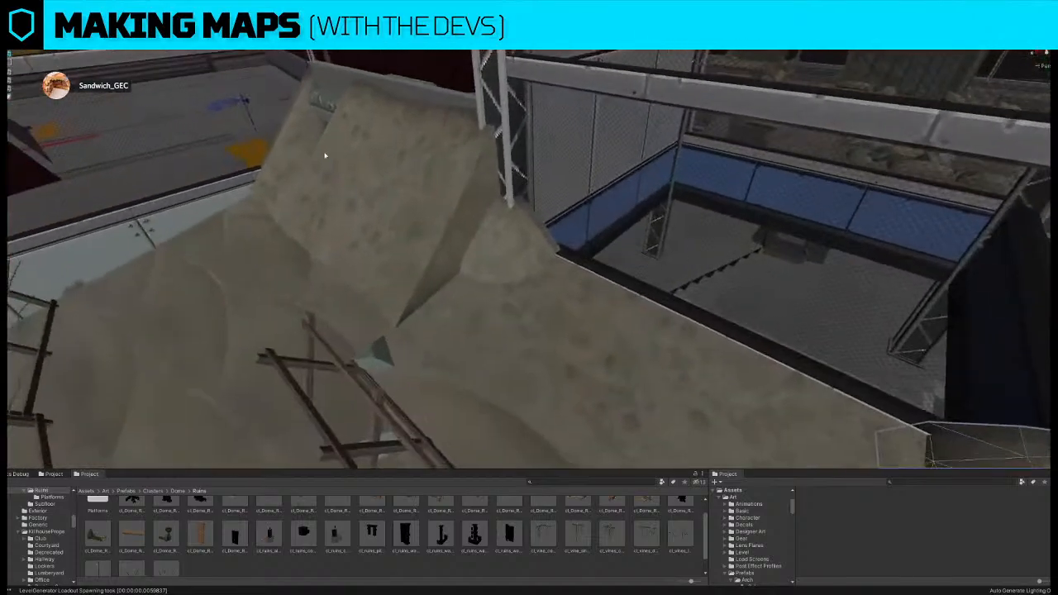
key(f)
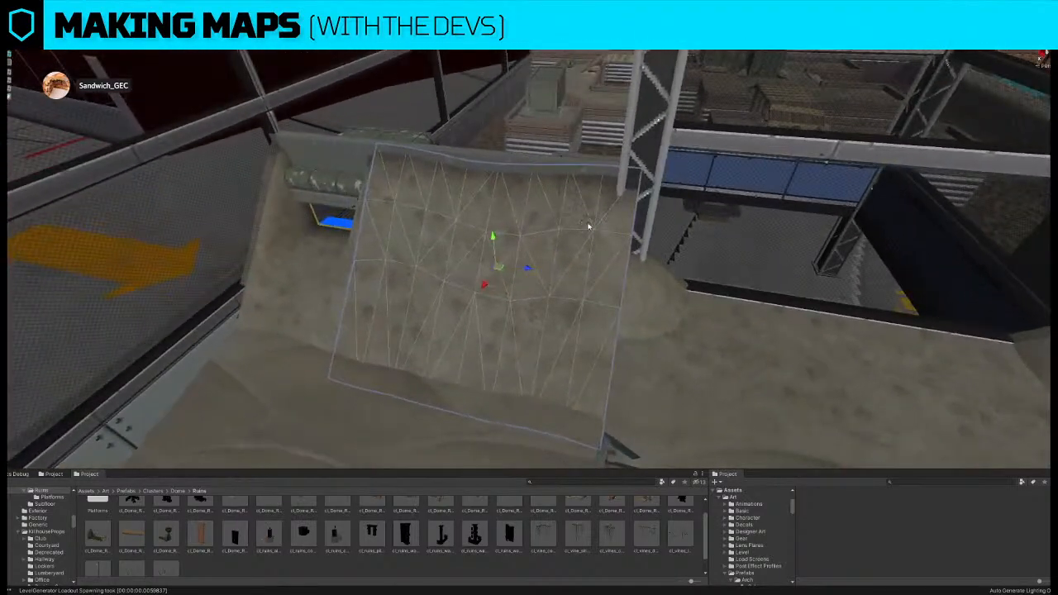
- Check how the jungle's layout connects to the base and castle rooms from overhead
right_drag(336, 262, 584, 329)
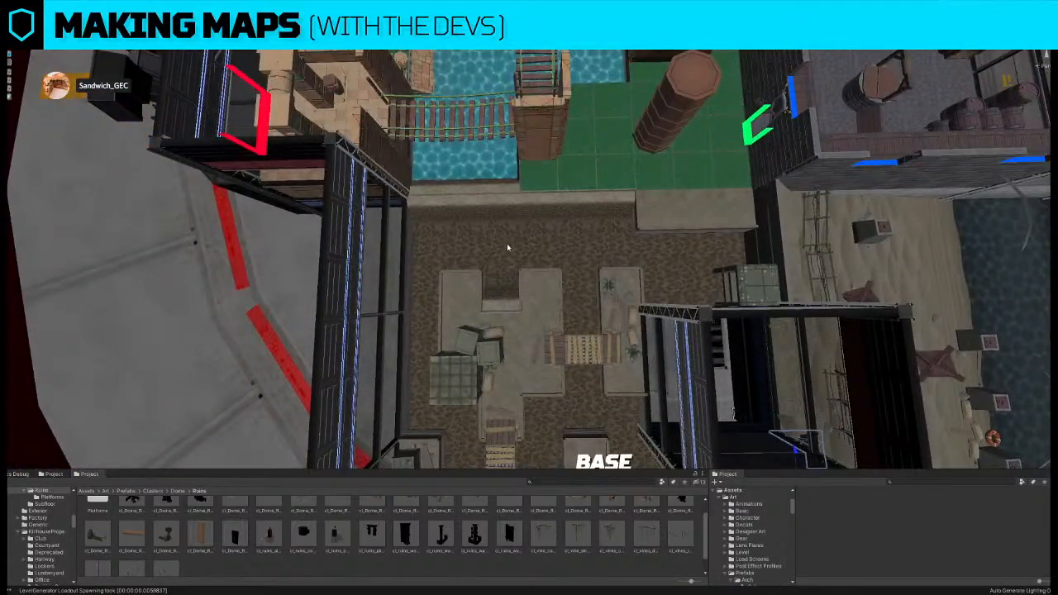
middle_drag(595, 256, 576, 259)
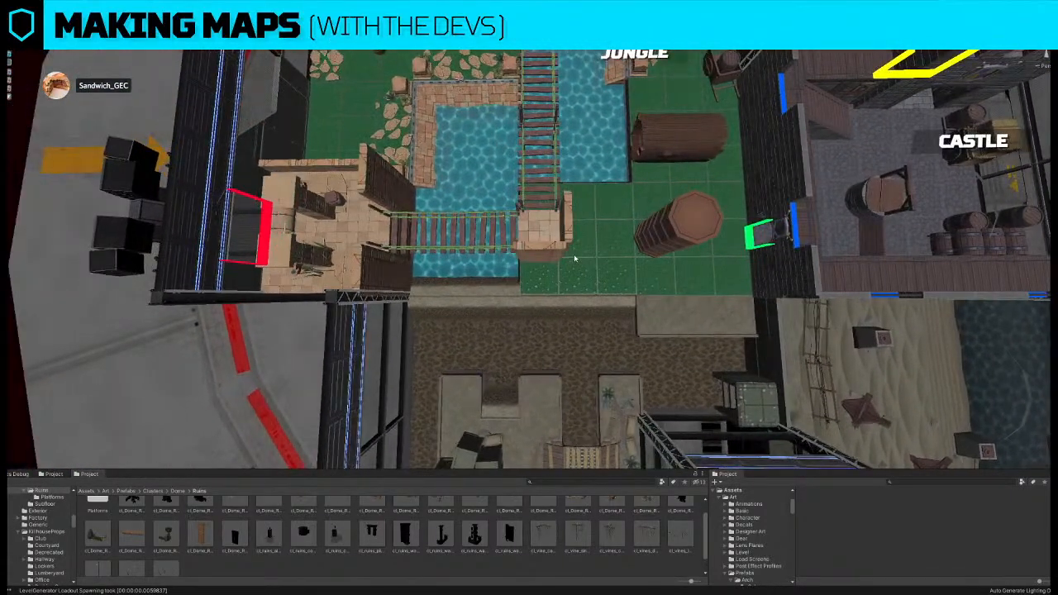
right_drag(575, 251, 590, 257)
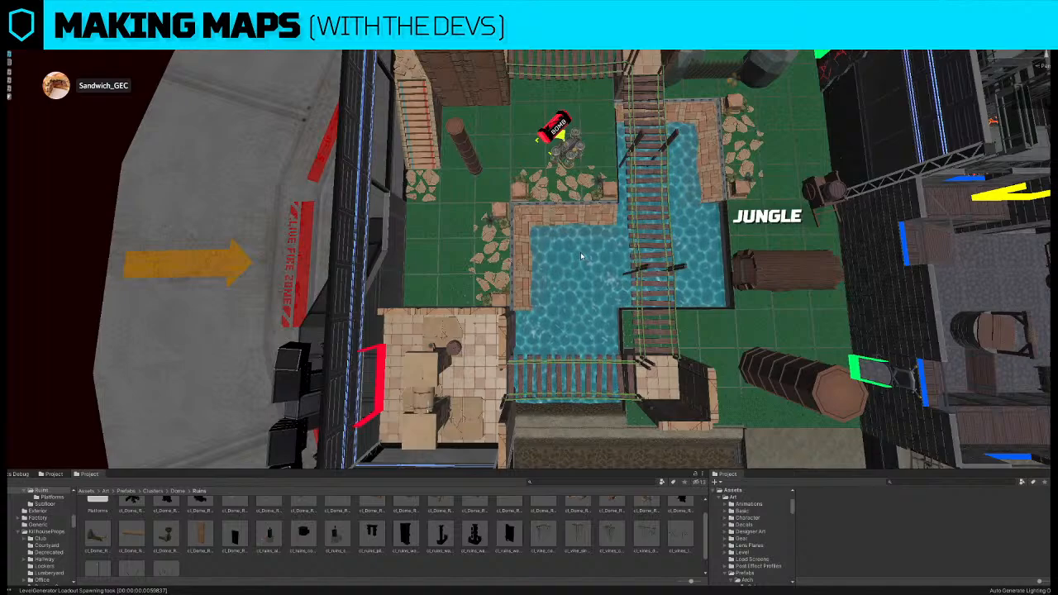
right_drag(581, 252, 610, 139)
click(598, 205)
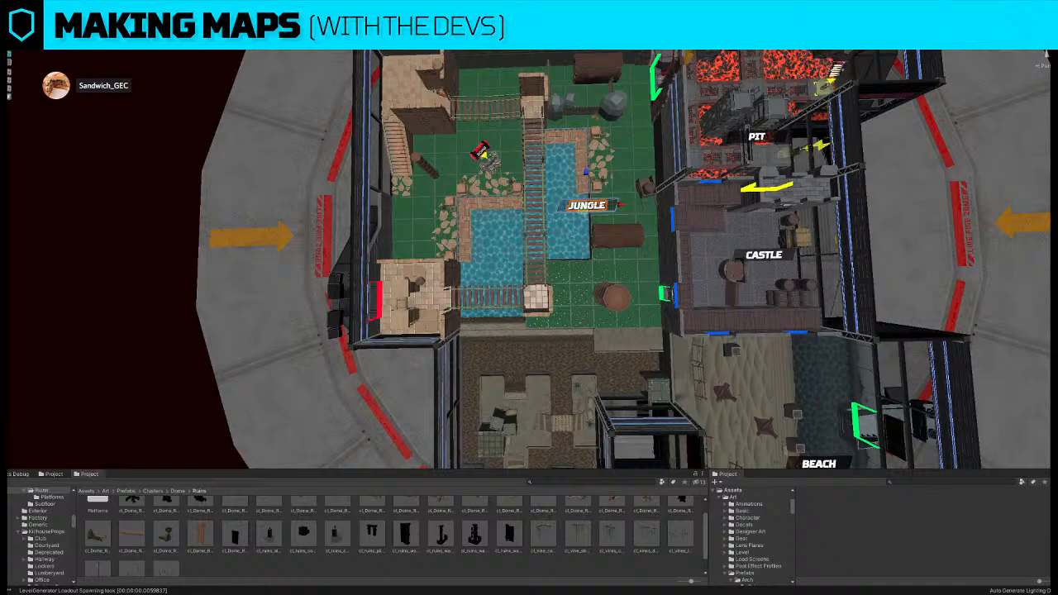
scroll(553, 266, down, 5)
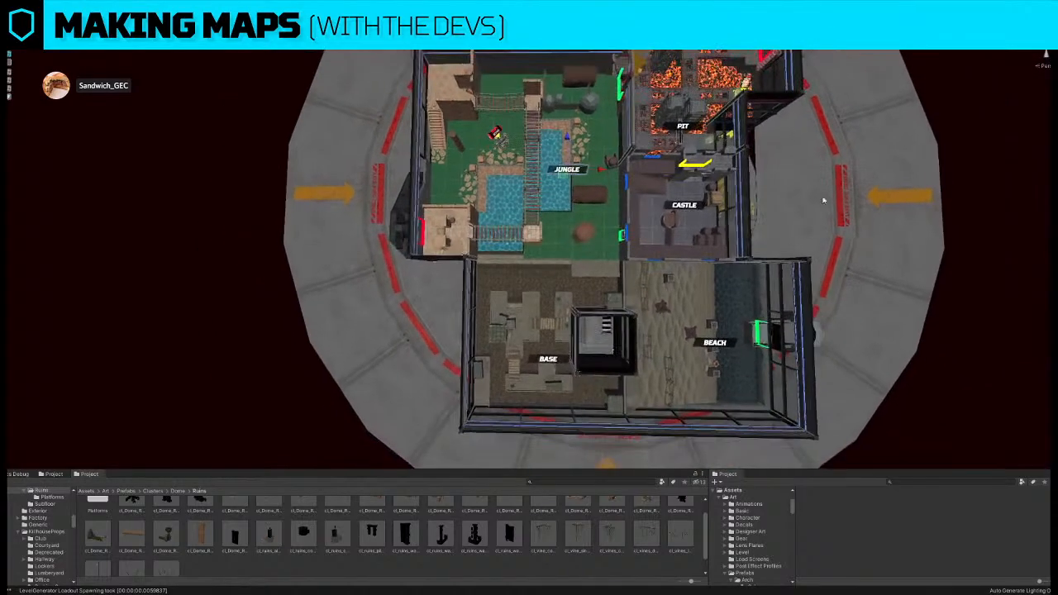
- Examine from overhead how the base room's shaft lines up with the beach, castle, pit and jungle
right_drag(553, 266, 554, 265)
right_drag(617, 176, 618, 175)
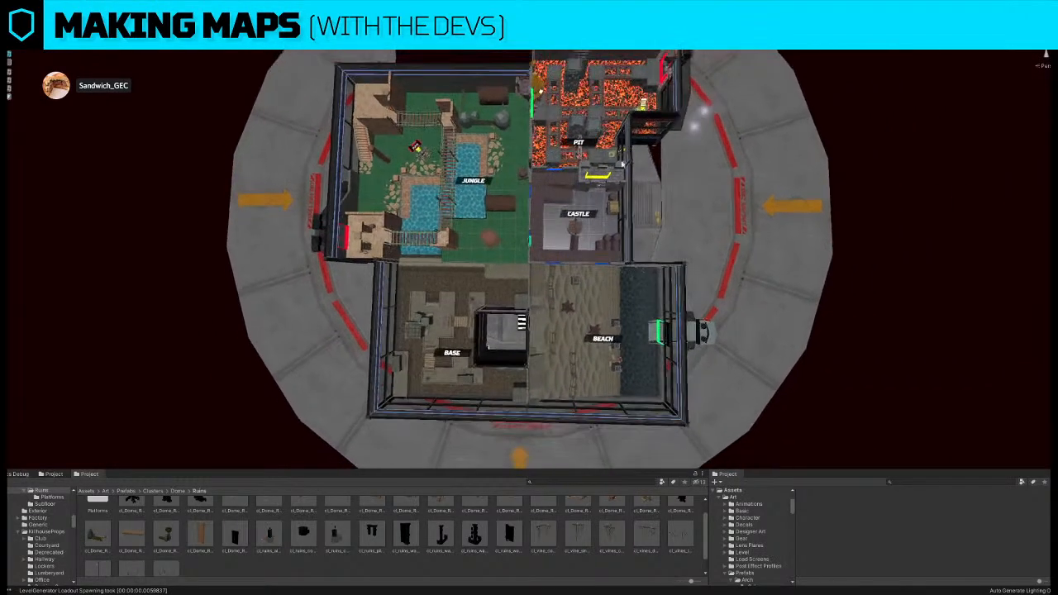
middle_drag(604, 153, 602, 229)
right_drag(585, 219, 358, 187)
key(ctrl+d)
drag(520, 308, 584, 260)
key(ctrl+d)
right_drag(584, 260, 955, 173)
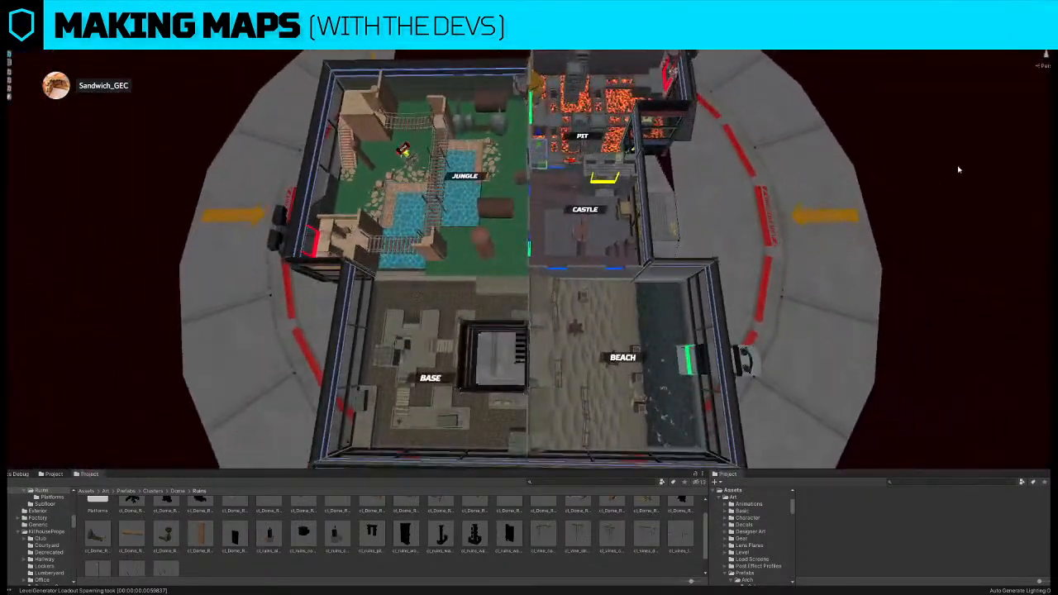
scroll(602, 227, down, 3)
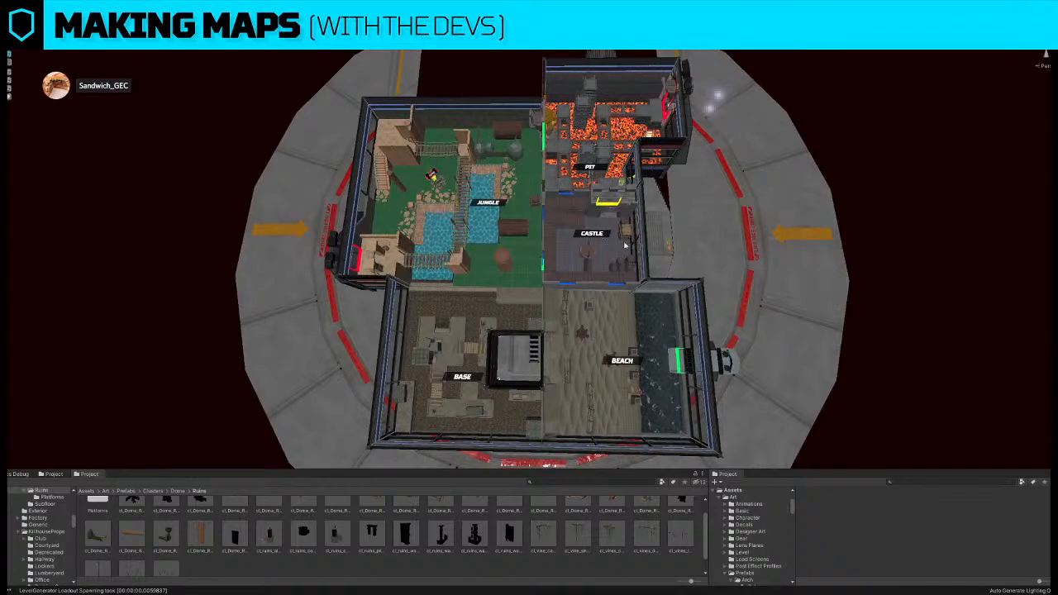
- Try chain-link fence walls in place of the solid panels around the truss-framed shaft and check the sightlines from the beach
right_drag(534, 371, 641, 271)
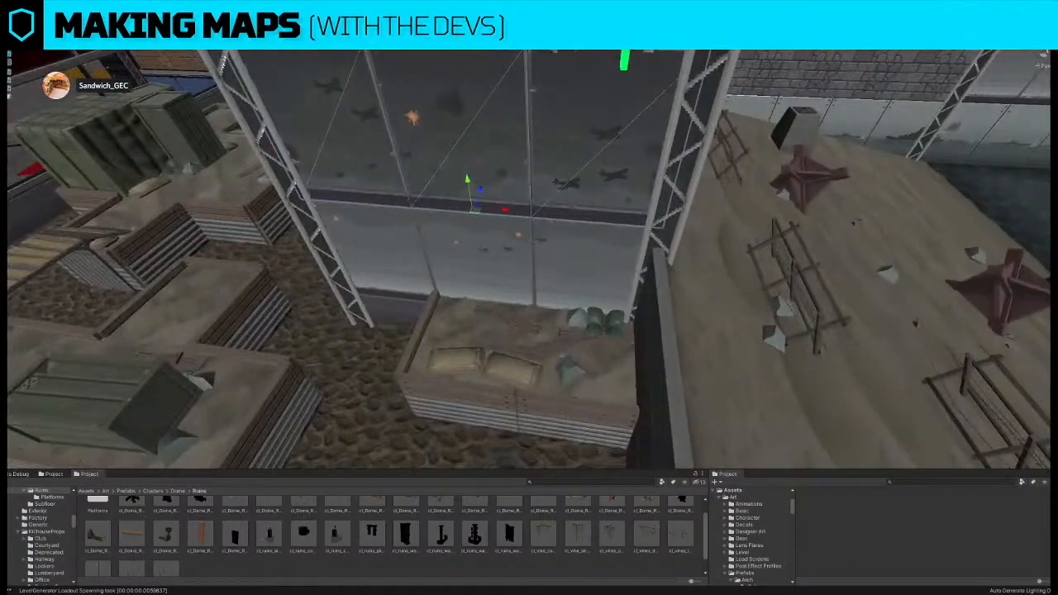
click(571, 121)
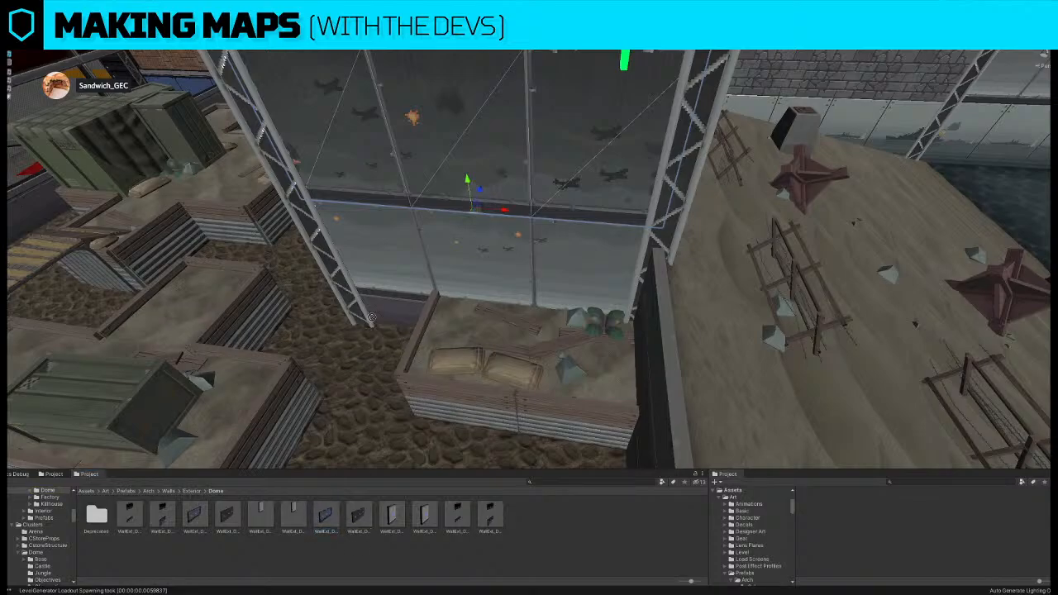
right_drag(509, 344, 413, 183)
right_drag(497, 374, 408, 209)
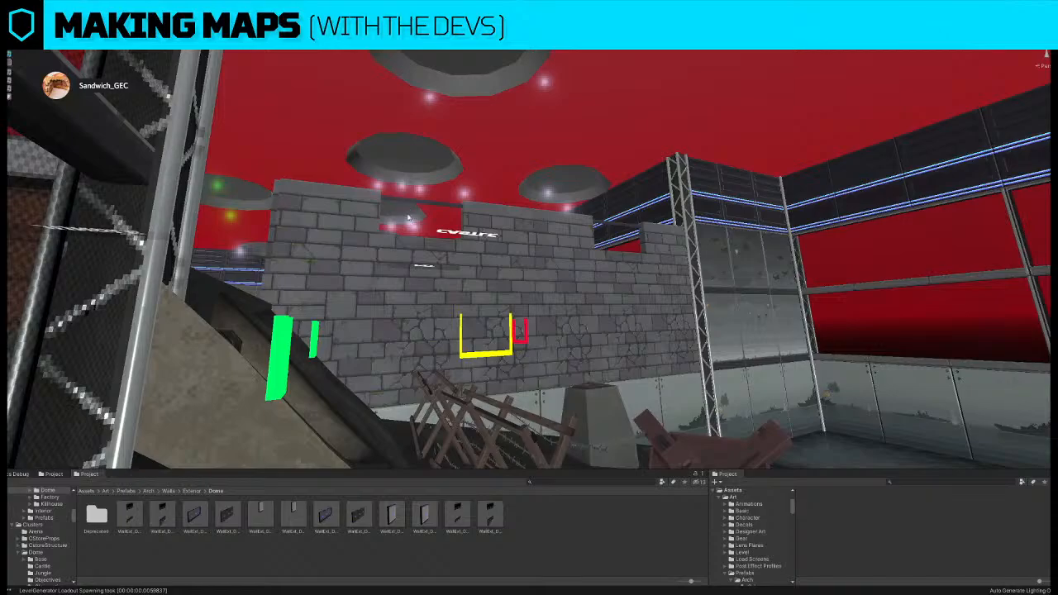
right_drag(436, 202, 724, 186)
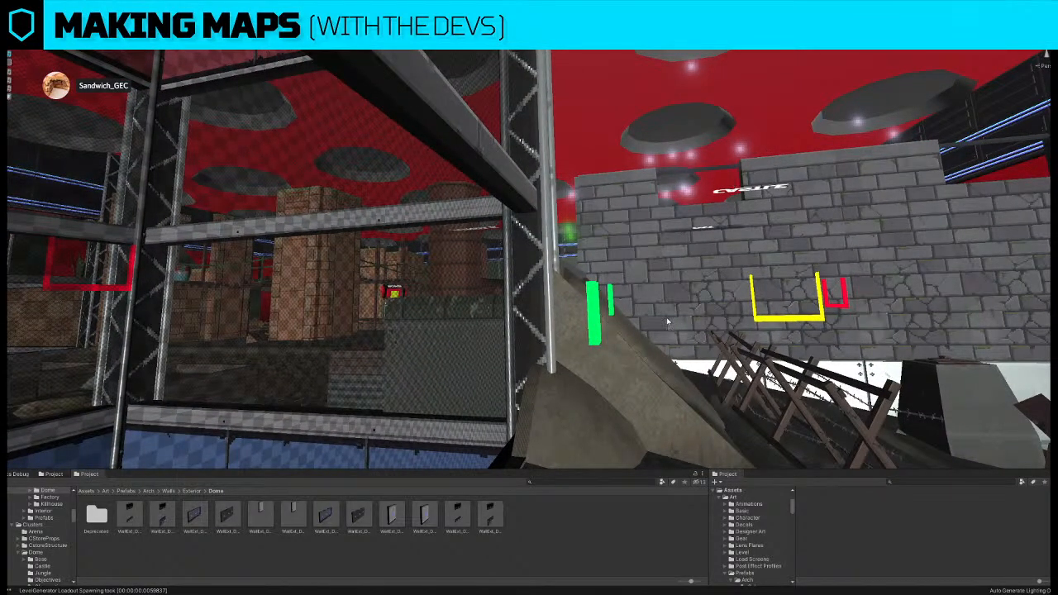
right_drag(651, 194, 546, 213)
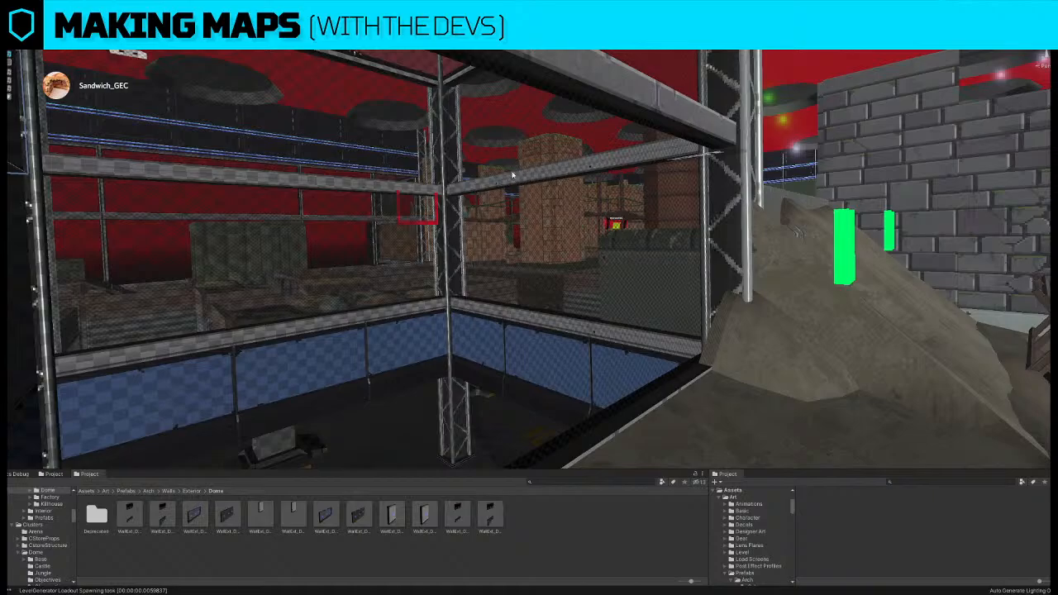
click(516, 174)
right_drag(517, 173, 501, 323)
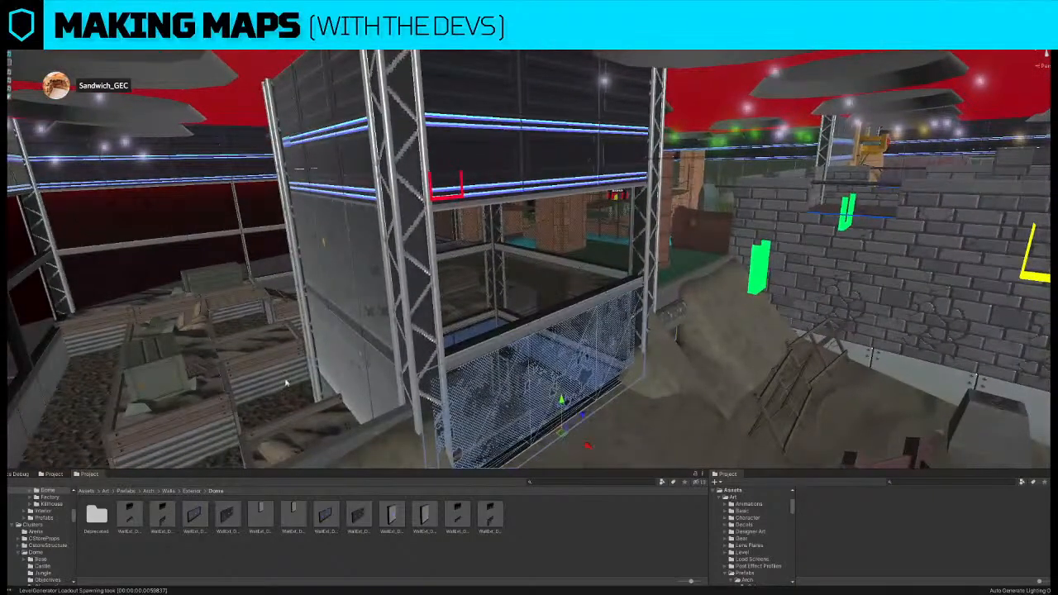
- Try chain-link fence walls along the shaft's lower sides, selecting the lower panels together, and undo the swap
right_drag(459, 462, 308, 314)
shift+click(701, 336)
right_drag(701, 336, 613, 285)
shift+click(692, 329)
drag(236, 519, 342, 314)
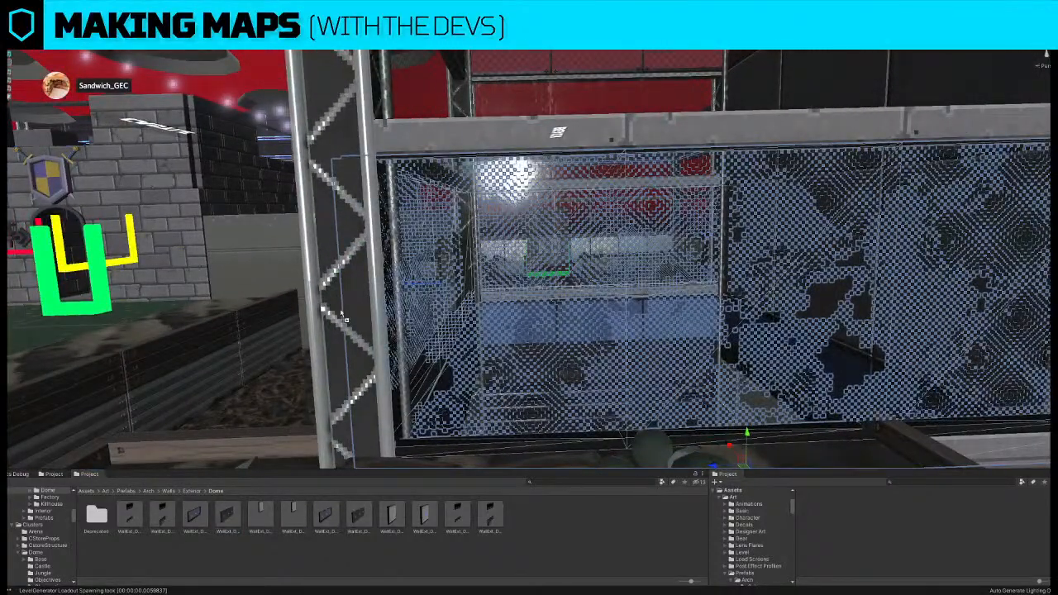
key(ctrl+z)
- Try a chain-link fence wall in the upper opening on the shaft's beach-facing side and undo it
right_drag(439, 372, 645, 257)
click(534, 246)
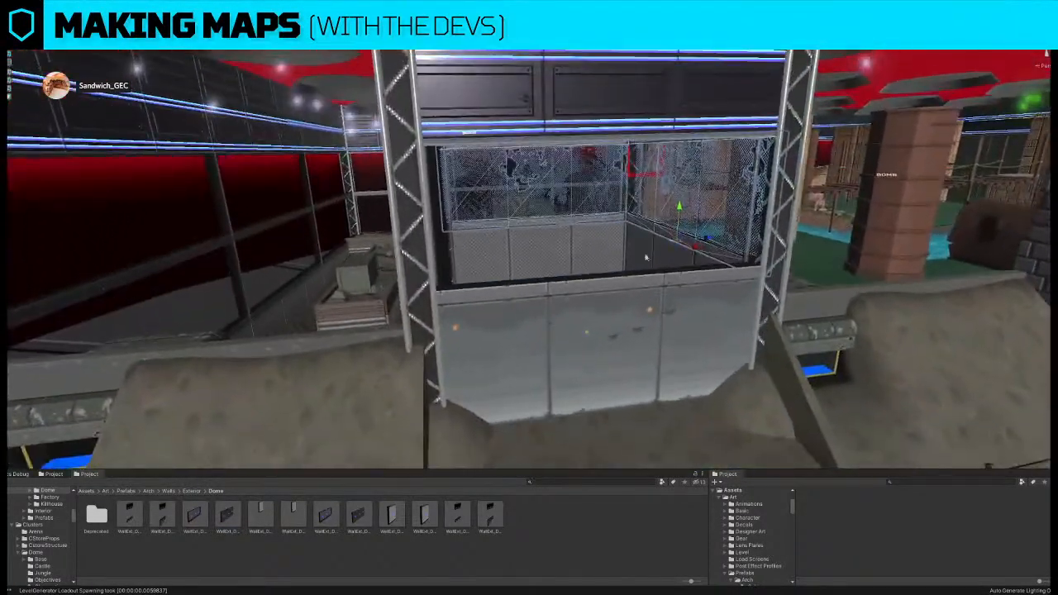
click(577, 235)
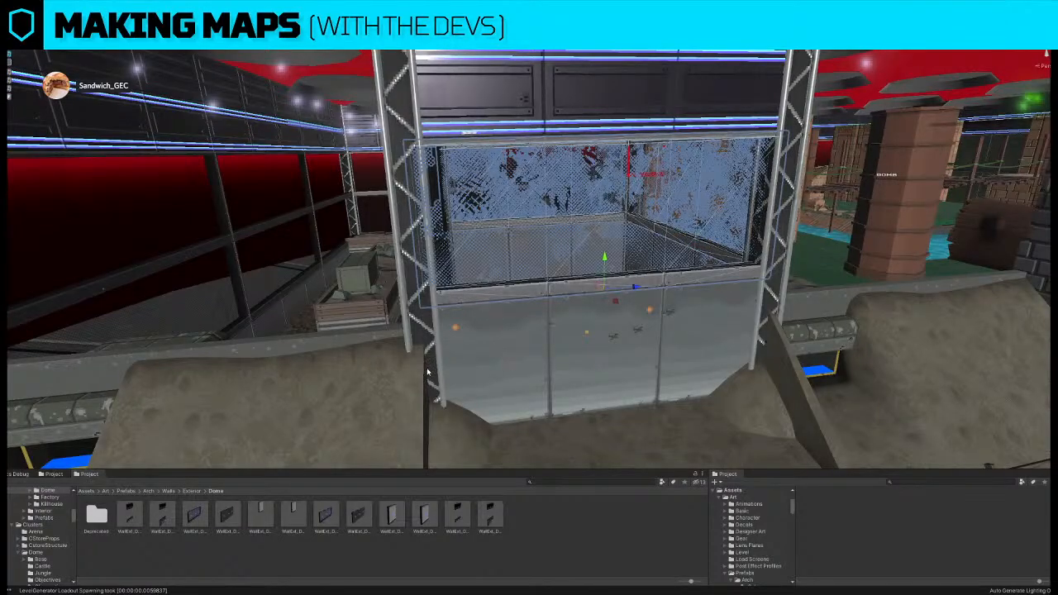
key(ctrl+z)
right_drag(565, 327, 428, 303)
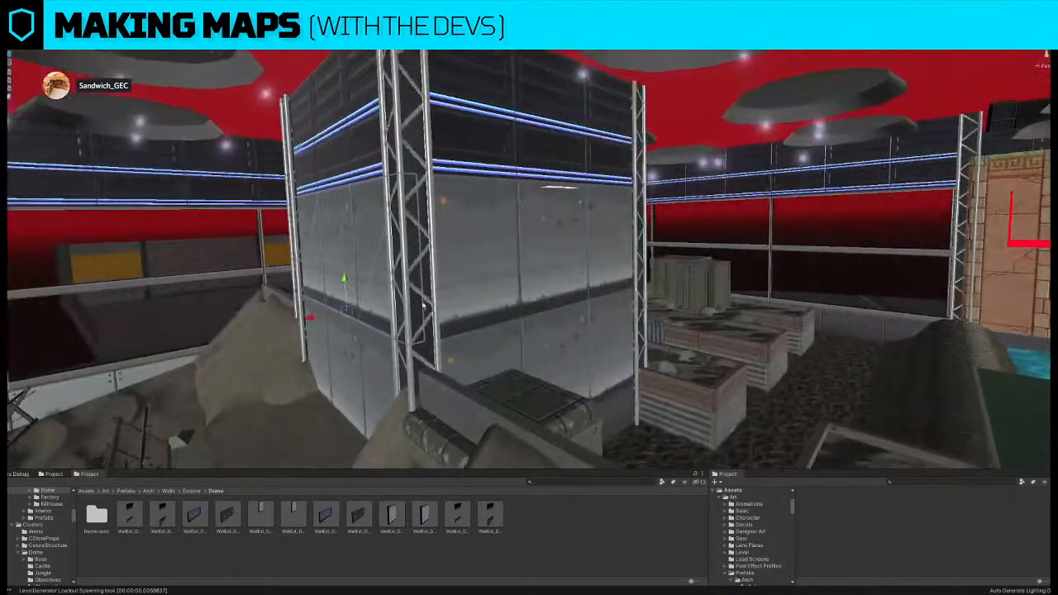
- Select the shaft's upper panels together and replace them with plain metal walls on the jungle-facing and base-facing sides
shift+click(505, 267)
right_drag(505, 267, 356, 263)
shift+click(713, 238)
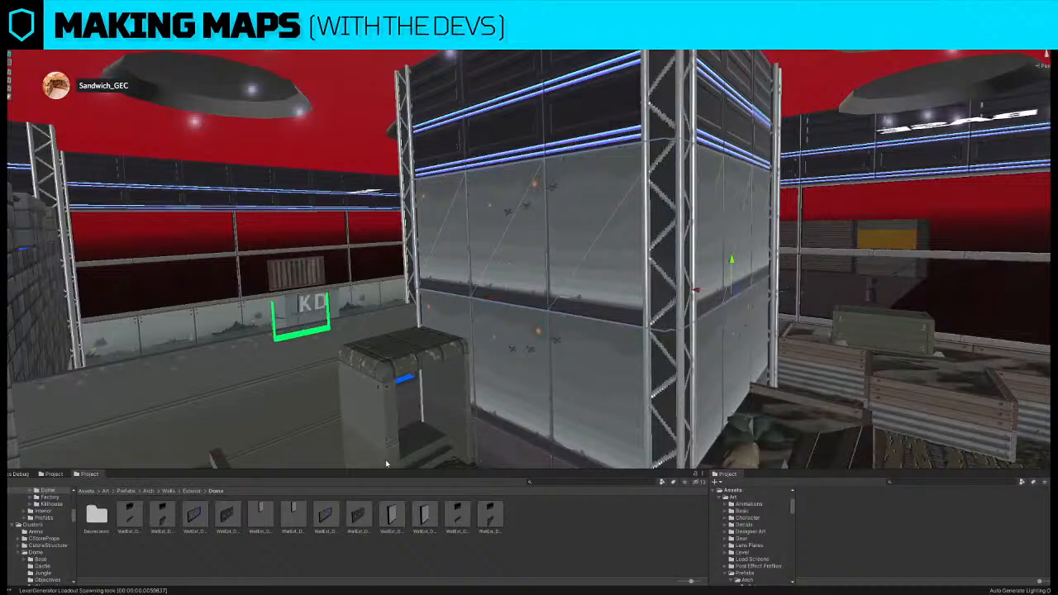
right_drag(429, 370, 542, 350)
click(545, 353)
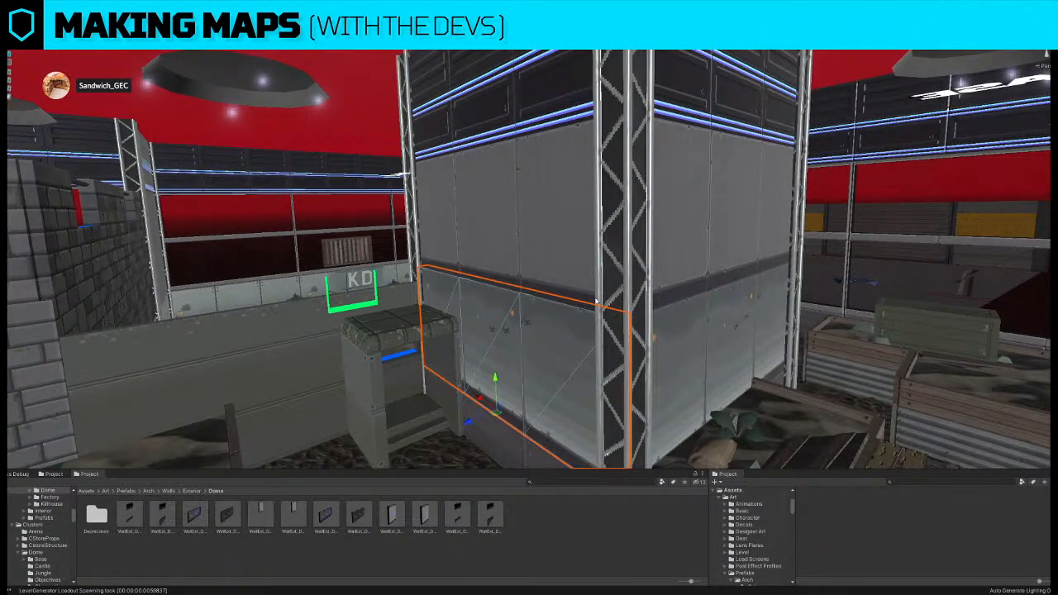
- Try deleting the lower panel on the shaft's jungle-facing side and undo the removal
right_drag(387, 396, 568, 324)
key(Delete)
key(ctrl+z)
key(ctrl+z)
key(ctrl+z)
key(ctrl+z)
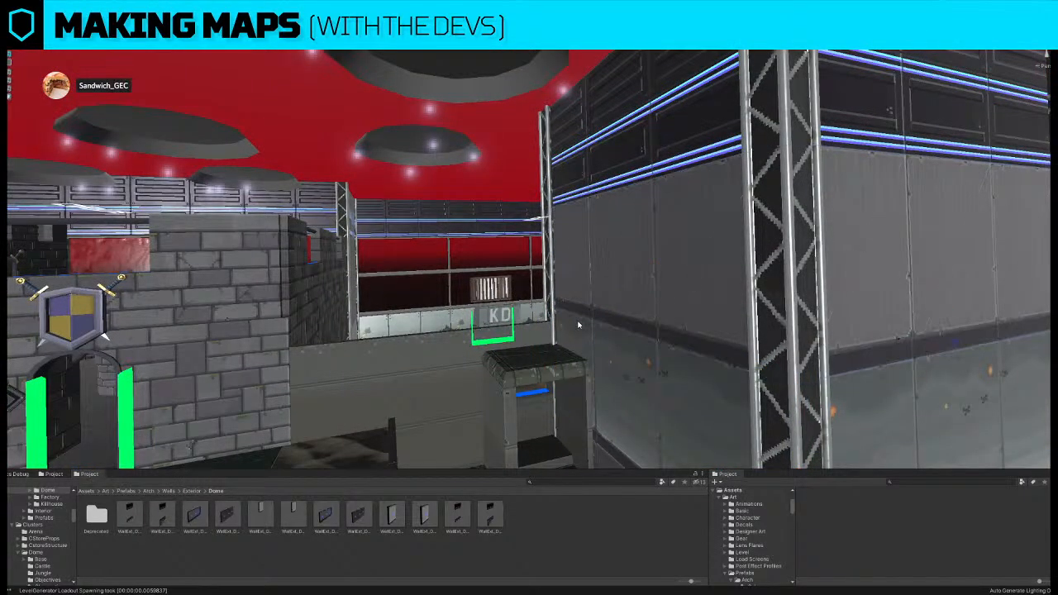
- Delete the upper panel on the shaft's jungle-facing side and try a chain-link fence wall there
click(570, 327)
right_drag(603, 307, 571, 251)
key(Delete)
click(543, 240)
key(Delete)
click(570, 250)
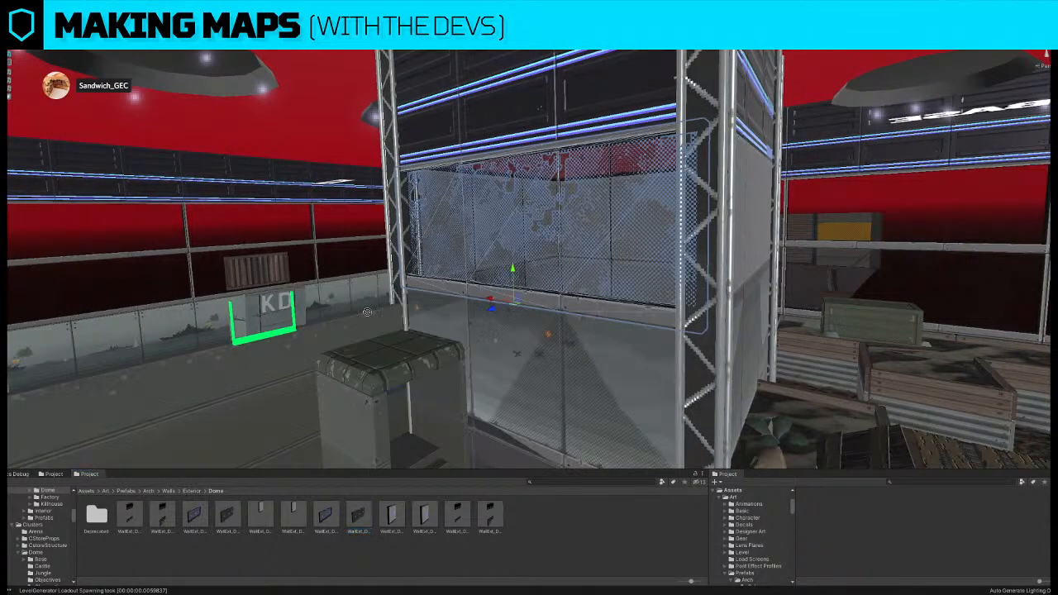
- Delete the trial fence and clear the lower wall panel from the shaft's base-facing side
key(Delete)
right_drag(428, 369, 651, 354)
click(633, 336)
key(Delete)
right_drag(618, 312, 633, 206)
click(640, 242)
shift+click(635, 319)
key(Delete)
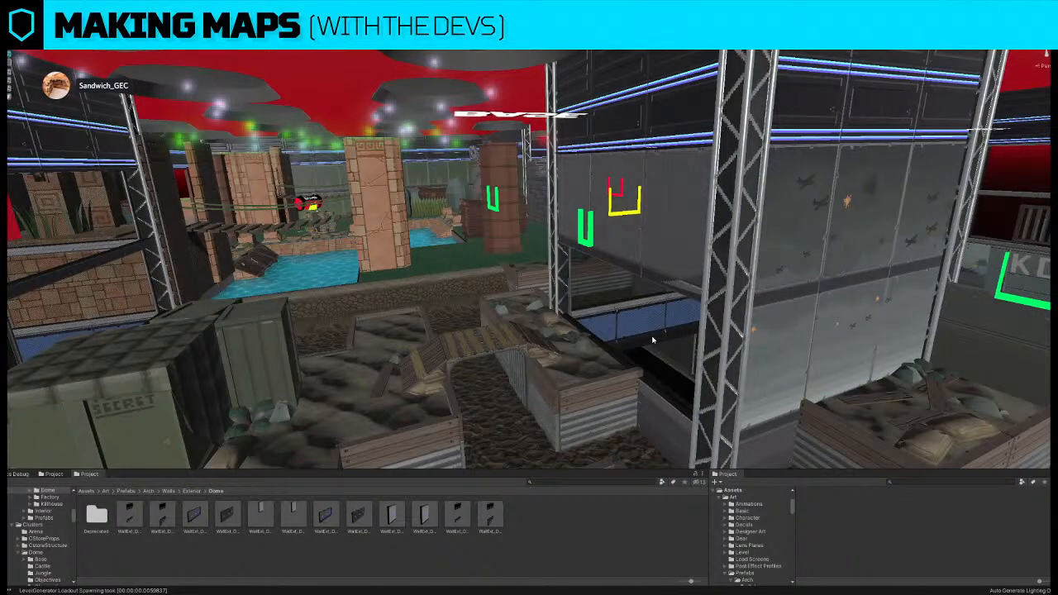
- Try a chain-link fence wall in the lower opening on the shaft's base-facing side and undo it
click(659, 337)
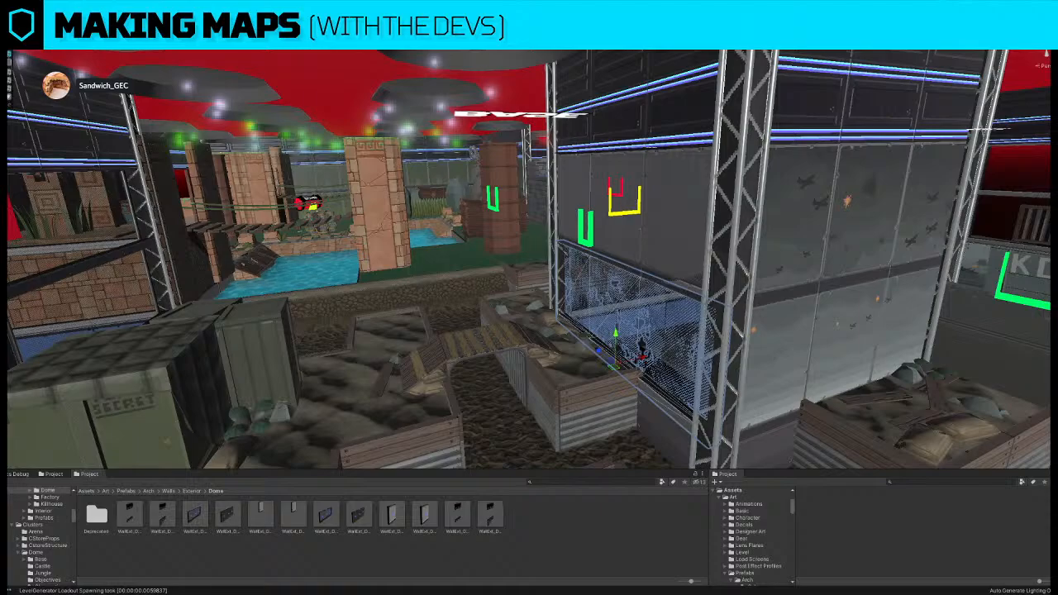
key(f)
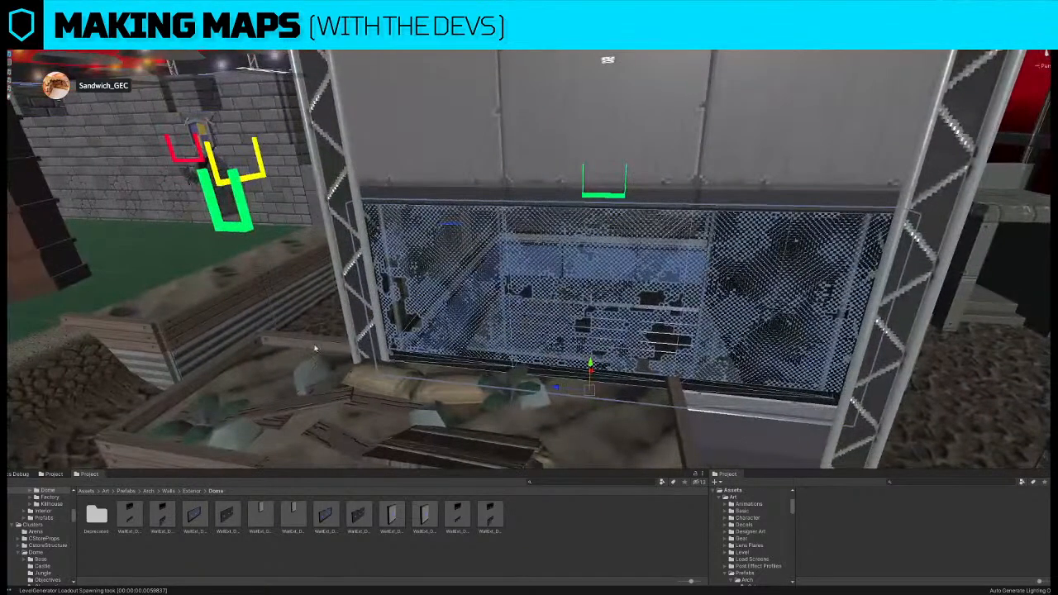
drag(233, 515, 358, 311)
key(ctrl+z)
key(s)
right_drag(433, 375, 595, 216)
click(595, 216)
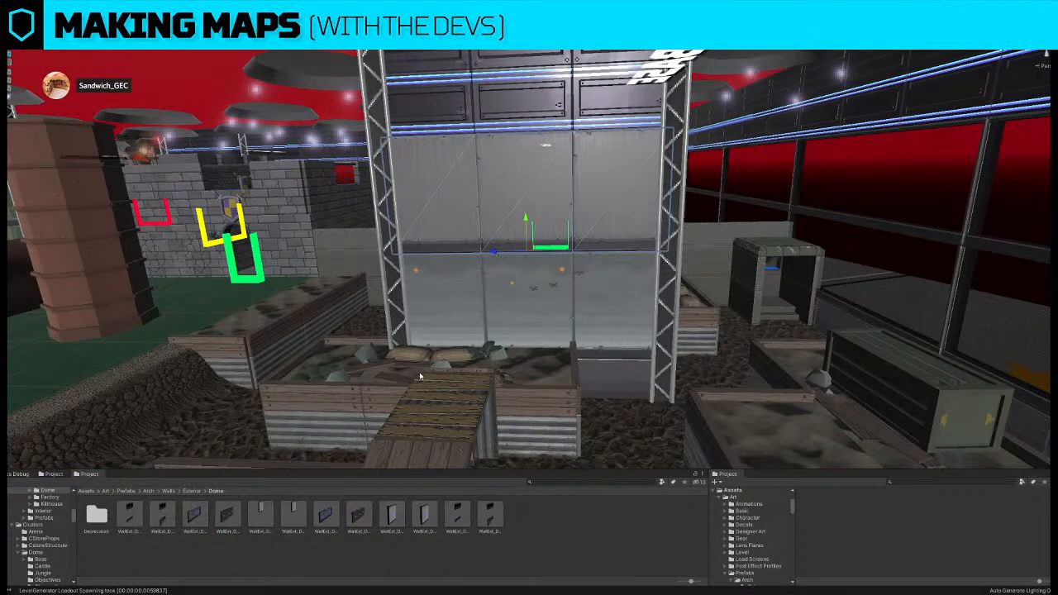
- Try a chain-link fence wall in the lower opening on the shaft's jungle-facing side and undo it
key(w)
right_drag(422, 376, 514, 261)
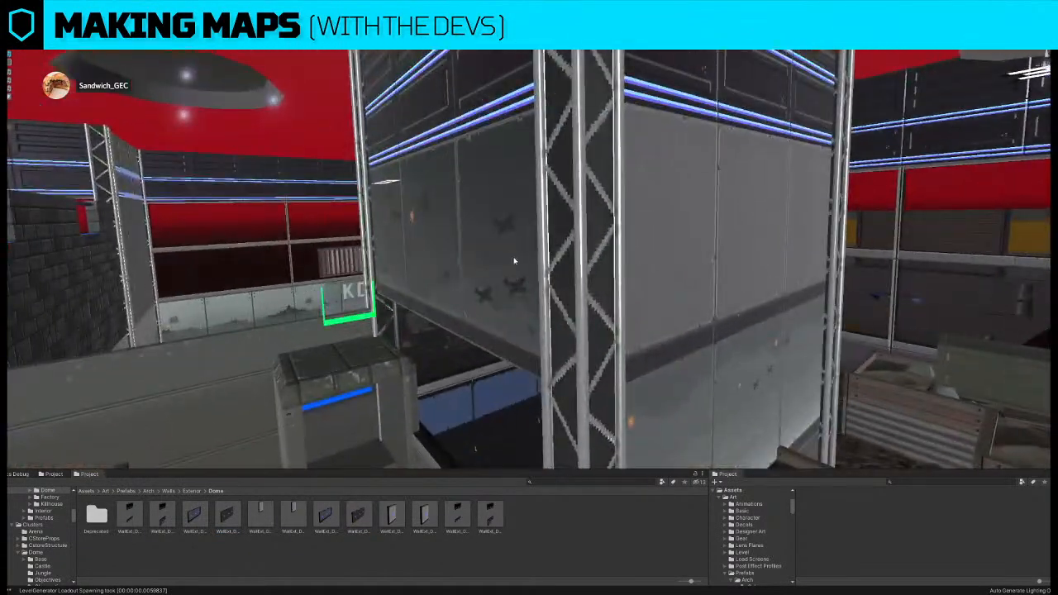
click(486, 383)
drag(236, 523, 356, 308)
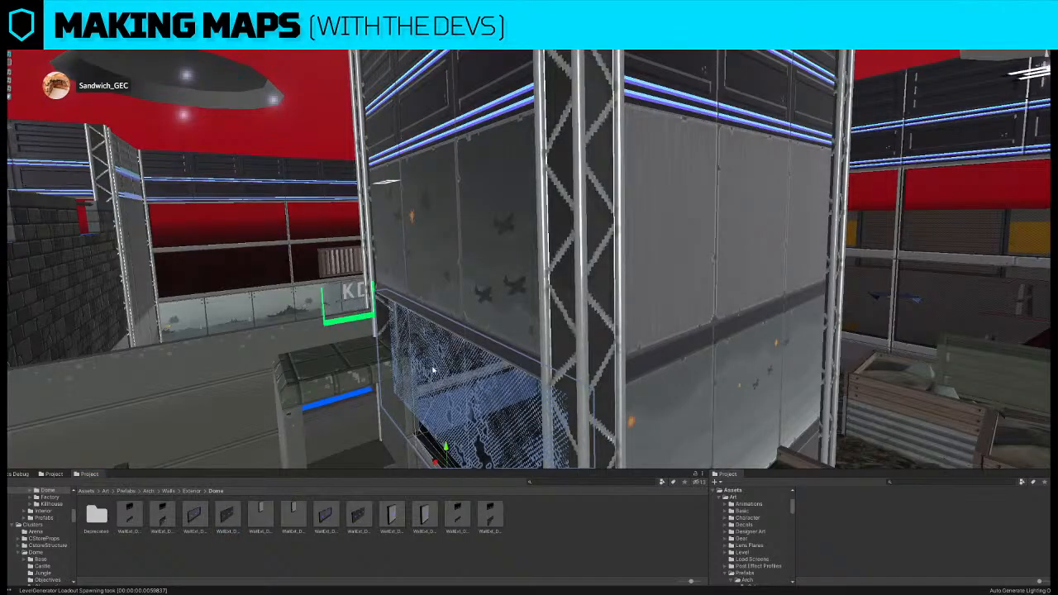
key(ctrl+z)
- Delete the trial panel from the shaft and select the aircraft-painted upper panel beside the base room's sandbag platform
key(a)
right_drag(433, 370, 508, 332)
key(d)
drag(514, 298, 431, 301)
click(456, 240)
right_drag(457, 240, 451, 250)
key(Delete)
click(450, 250)
drag(452, 295, 536, 305)
click(706, 271)
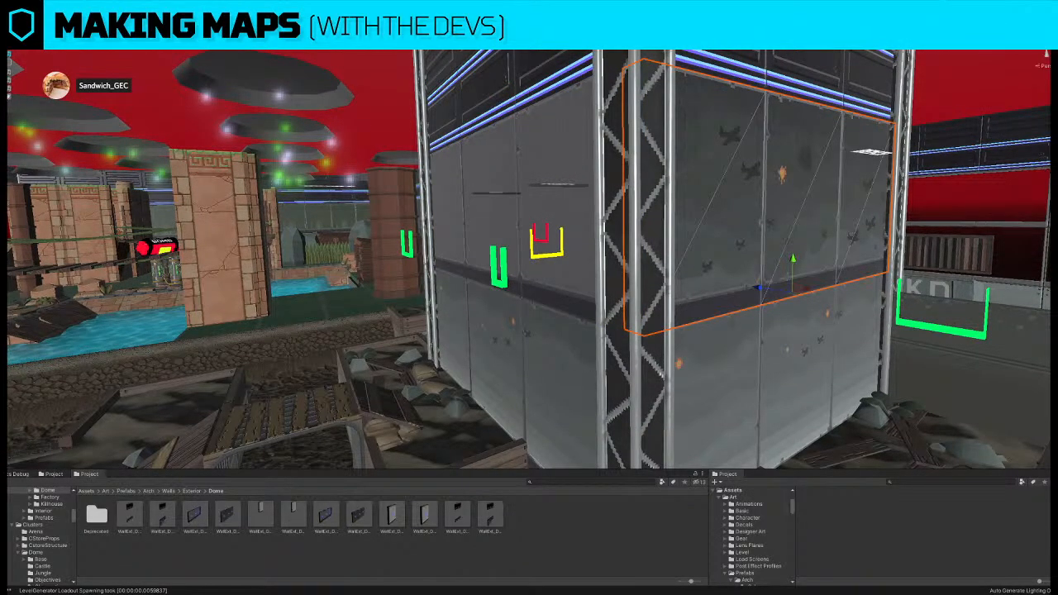
- Try a chain-link fence wall in place of the lower panel on the shaft's beach-facing side and undo it
mouse_move(551, 192)
right_down()
mouse_move(584, 206)
mouse_move(567, 234)
mouse_move(442, 204)
mouse_move(328, 210)
mouse_move(524, 246)
mouse_move(548, 193)
right_up()
click(548, 193)
click(352, 525)
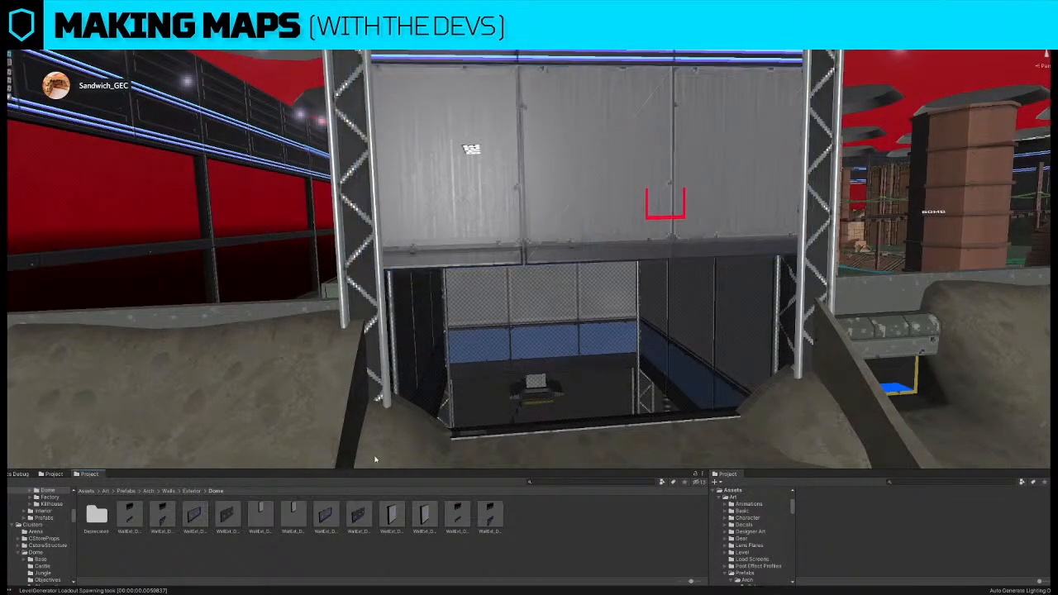
click(564, 369)
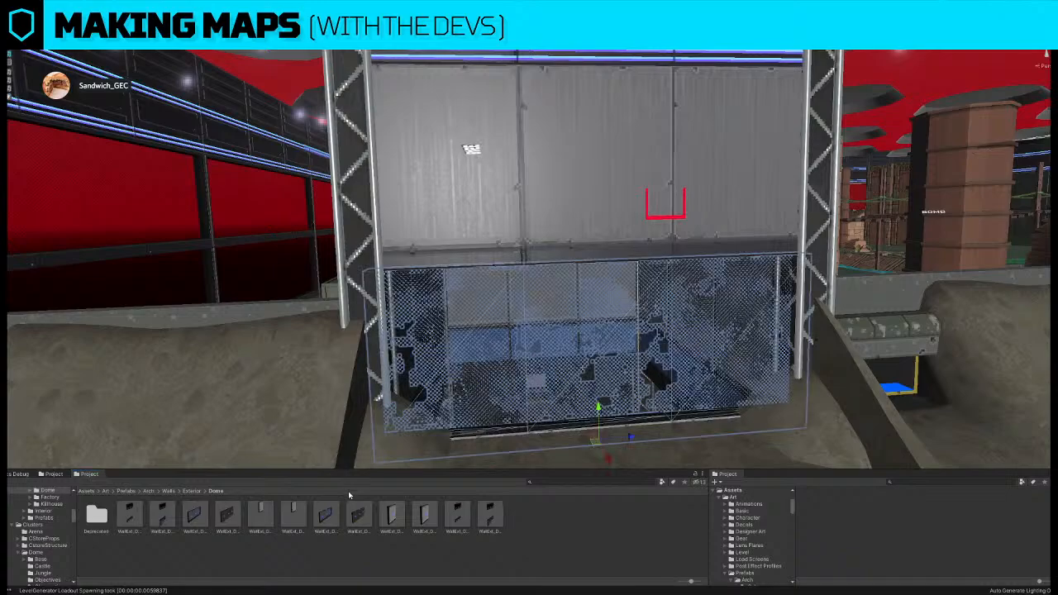
key(ctrl+z)
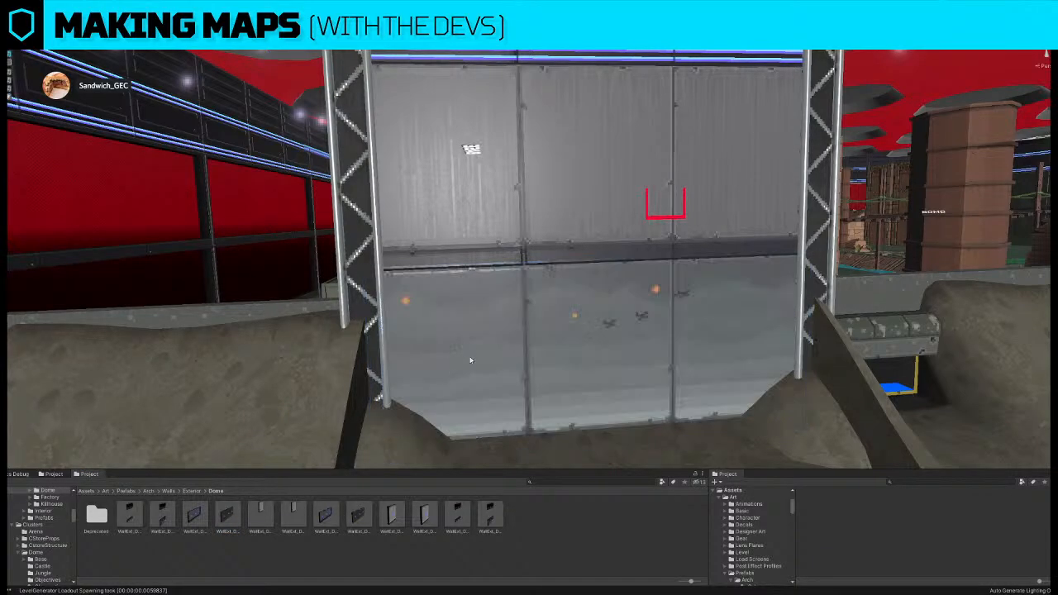
- Replace the plain upper panel on the shaft's beach-facing side with the aircraft-painted wall
right_drag(463, 364, 519, 292)
click(517, 311)
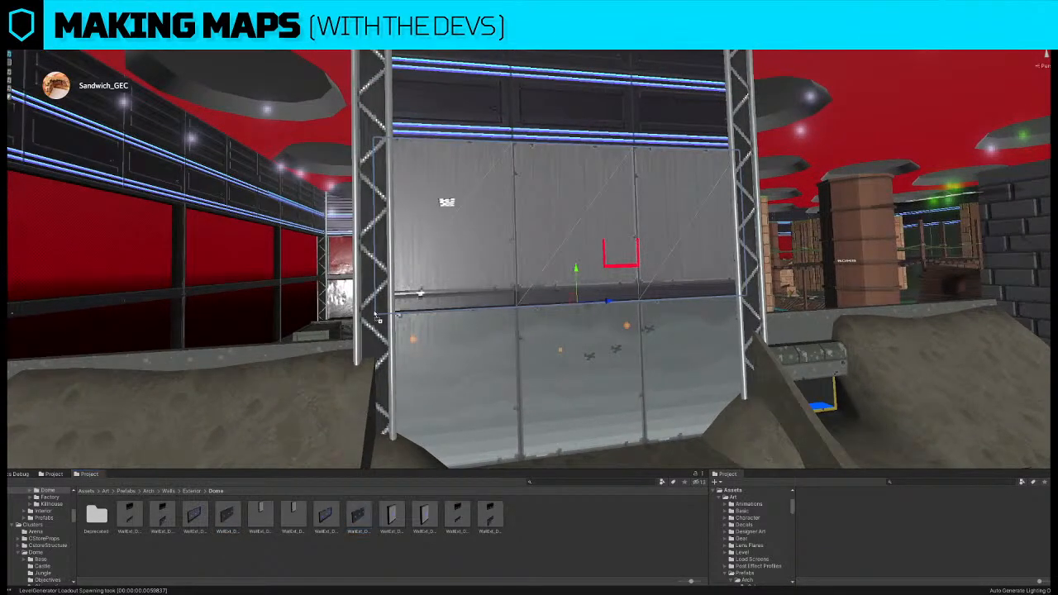
click(431, 368)
right_drag(555, 285, 108, 359)
click(425, 252)
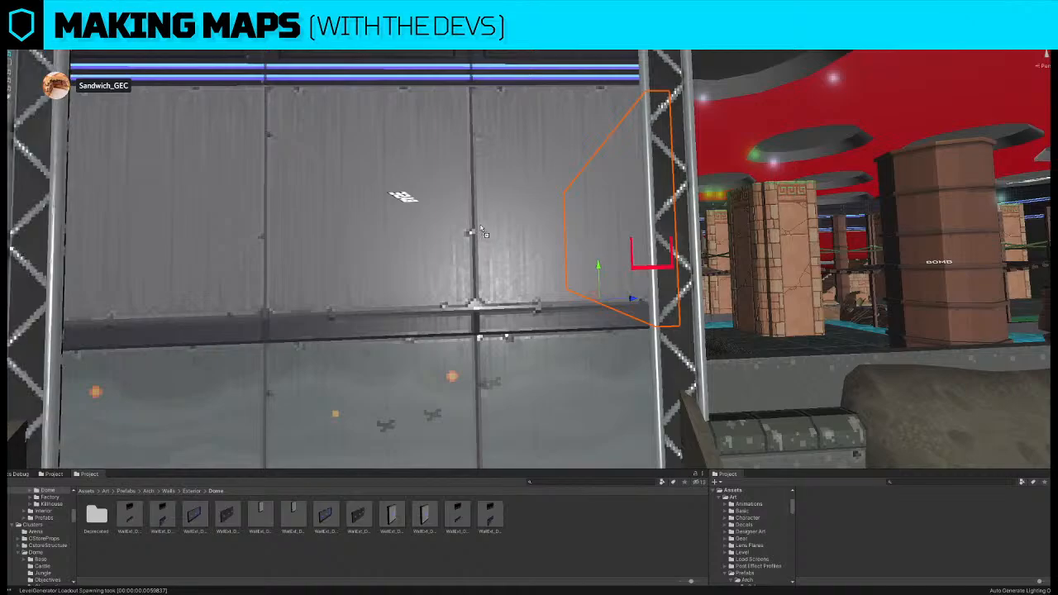
right_drag(471, 234, 488, 341)
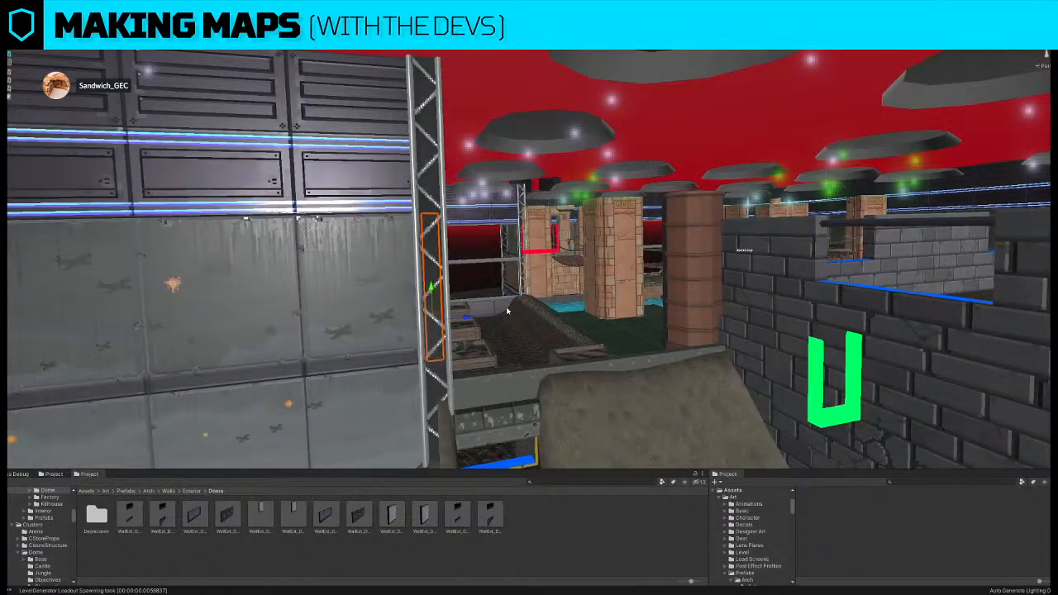
- Examine the jungle's pond, logs and boulders and its border with the pit and castle from overhead
right_drag(582, 277, 719, 385)
alt+drag(521, 269, 548, 348)
click(982, 111)
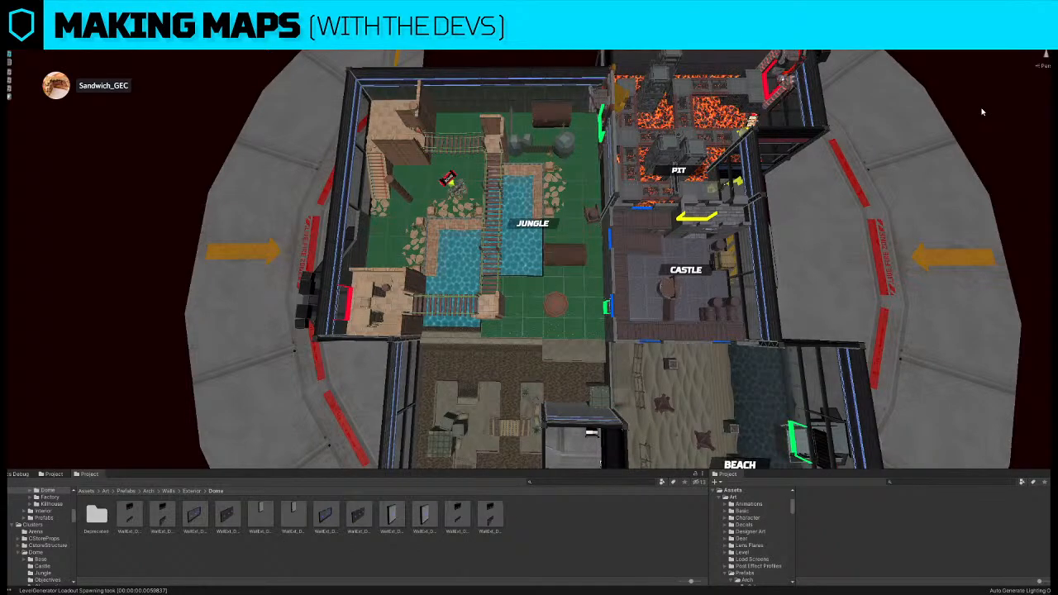
alt+drag(575, 216, 570, 246)
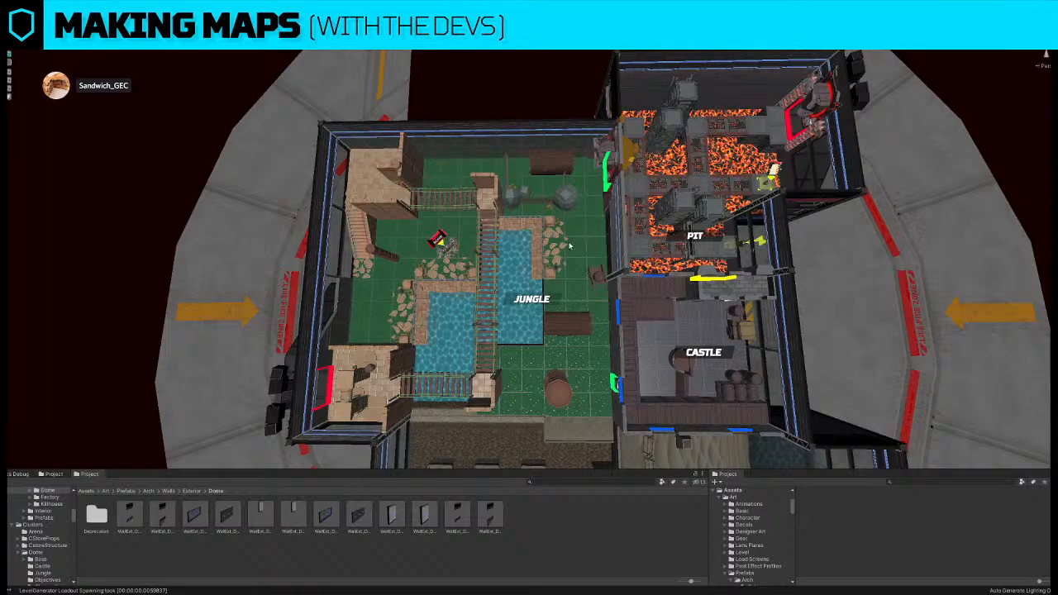
scroll(569, 245, up, 3)
middle_drag(570, 245, 614, 251)
alt+drag(614, 251, 550, 200)
scroll(600, 246, up, 3)
- Locate the prefab of the grass strip between the jungle's boulders and delete the extra log beside the pond
click(585, 258)
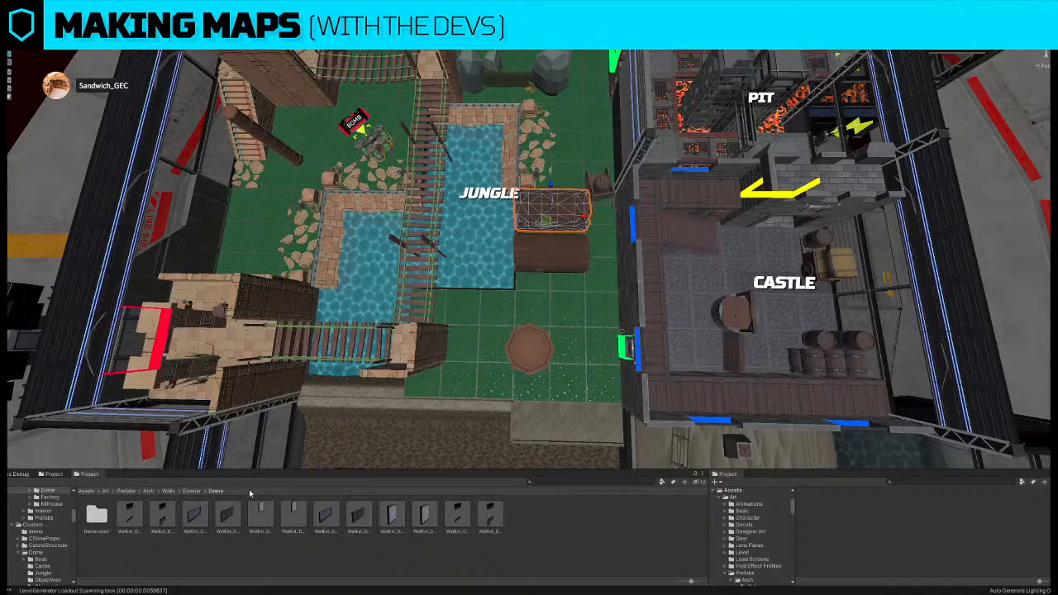
click(500, 82)
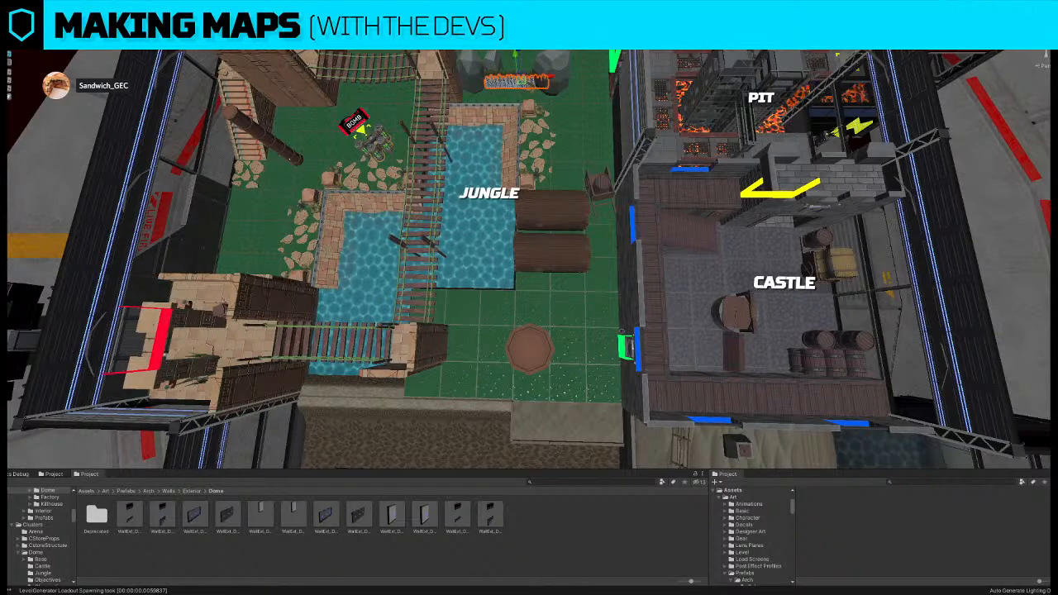
click(506, 82)
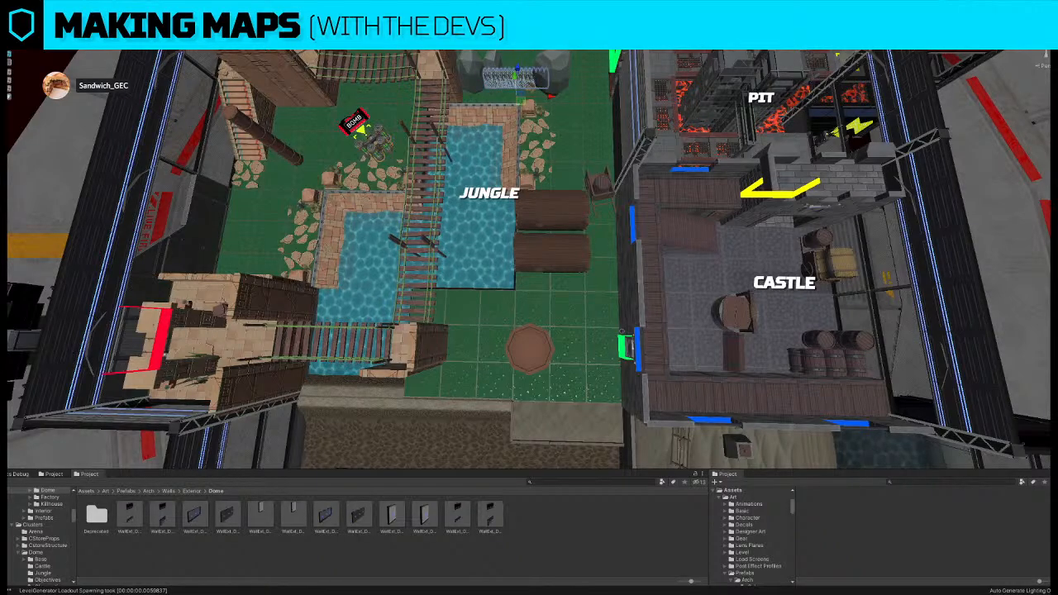
click(556, 231)
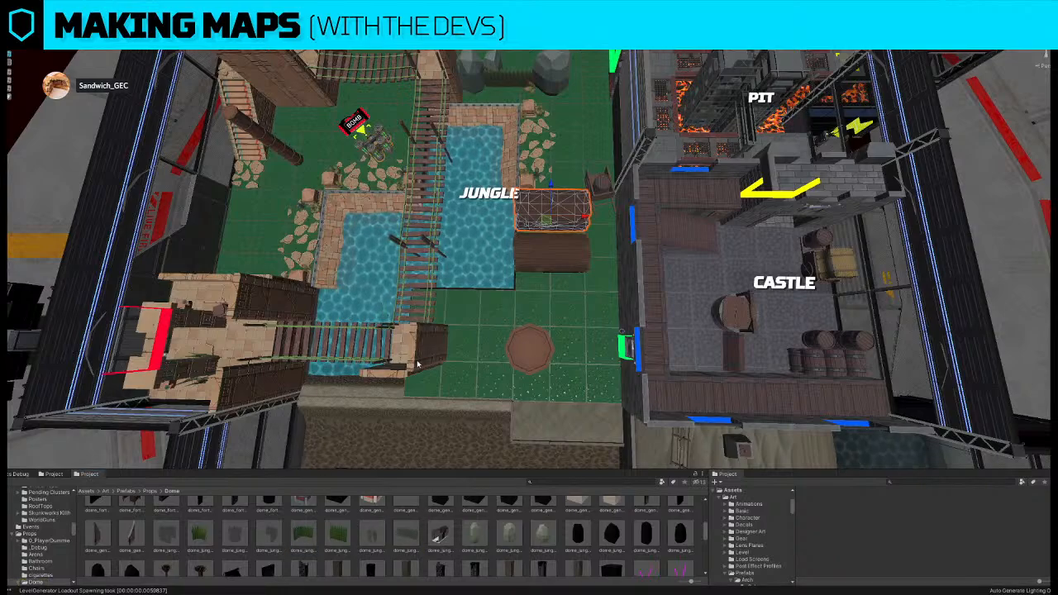
key(Delete)
- Place a corner piece of tall grass by the pond-side end of the log, turning it to wrap around the log
click(558, 207)
right_drag(557, 207, 546, 248)
key(e)
drag(543, 257, 644, 266)
right_drag(644, 267, 635, 348)
key(w)
drag(558, 284, 516, 314)
- Rotate a second corner grass piece and position it on the base-facing side of the log's pond end
right_drag(516, 313, 565, 296)
key(e)
drag(532, 197, 635, 217)
key(w)
drag(540, 138, 551, 225)
right_drag(552, 215, 535, 181)
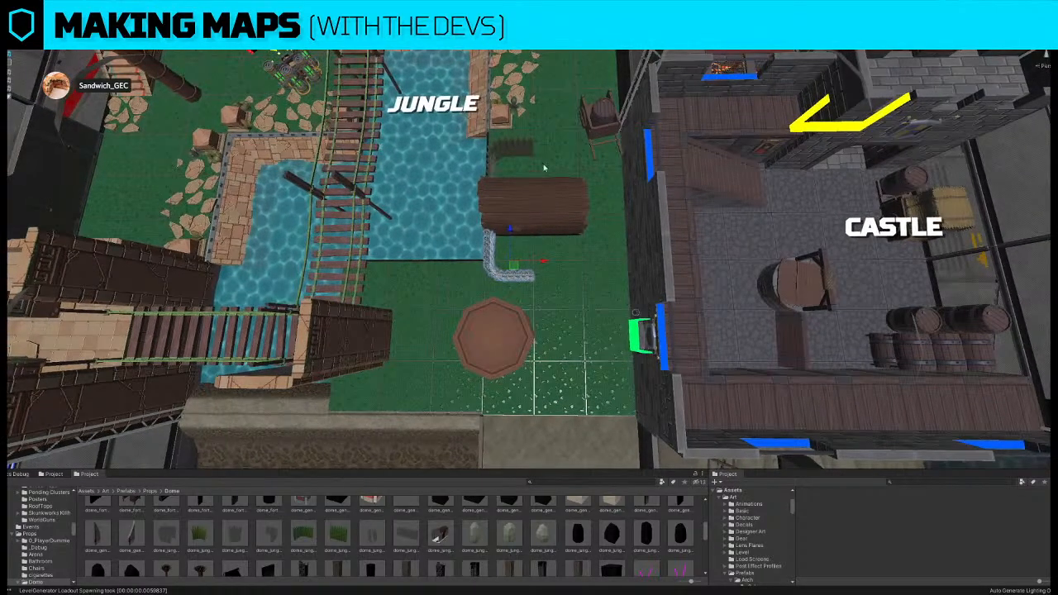
- Duplicate both corner grass pieces to the log's castle-side end and replace the copies with straight grass strips
shift+click(529, 152)
key(ctrl+d)
drag(547, 263, 617, 272)
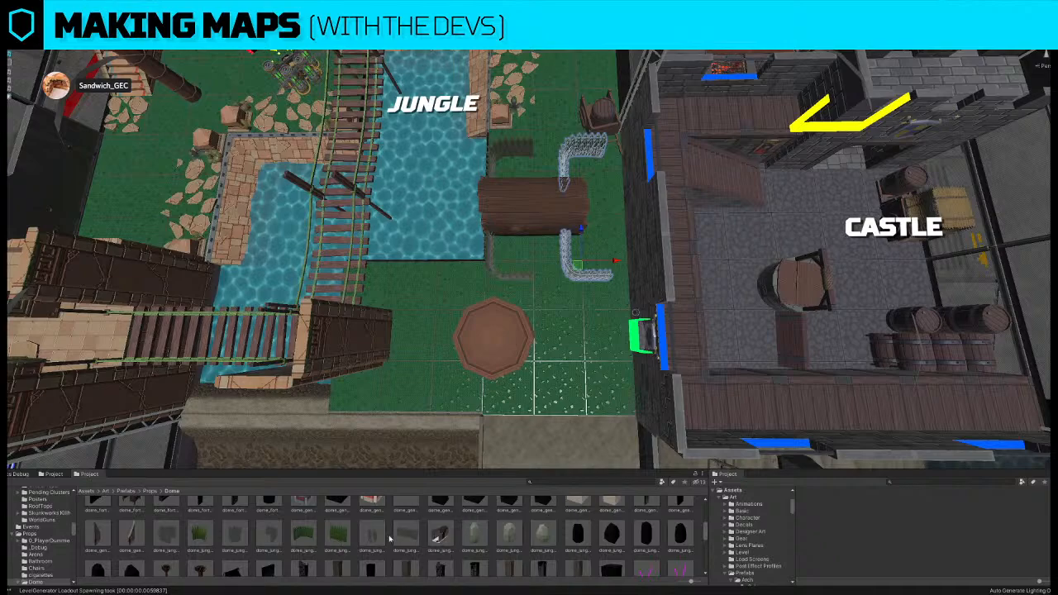
key(Delete)
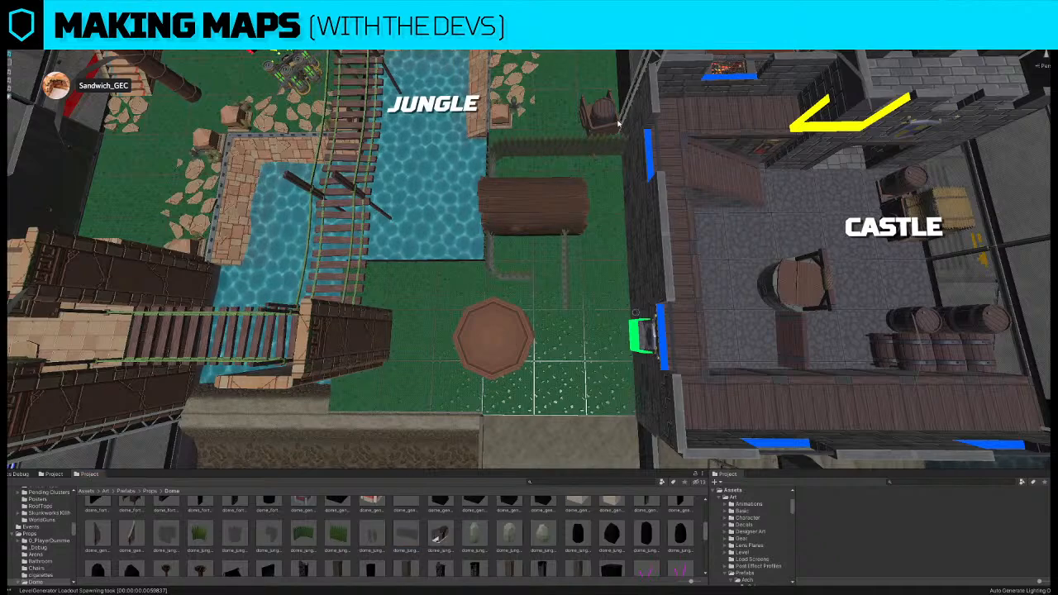
- Turn the straight grass strip parallel to the log and line it up with the base-facing corner piece
scroll(514, 203, up, 4)
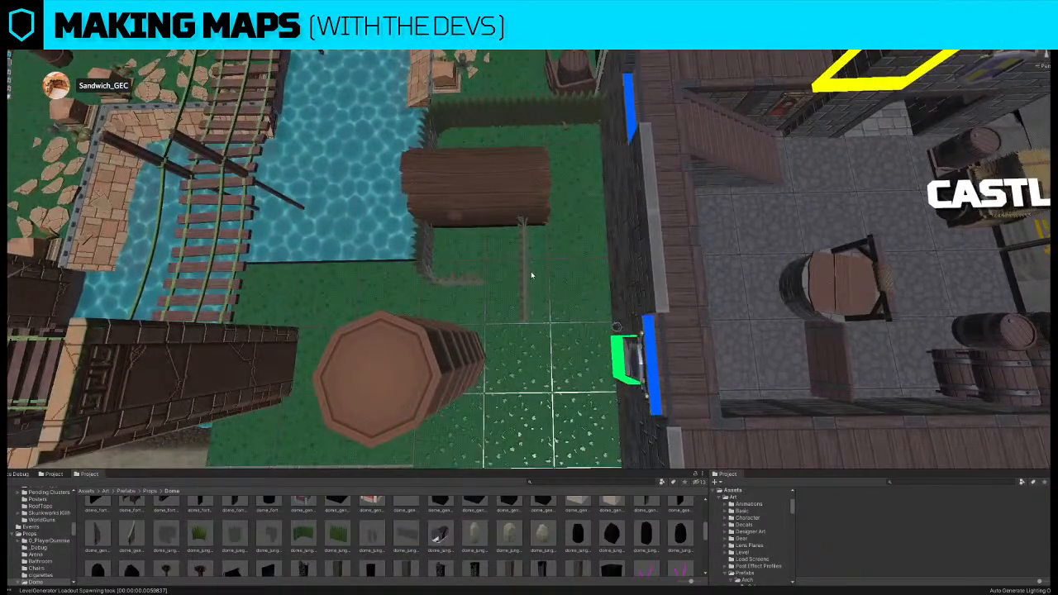
click(523, 263)
key(e)
drag(548, 295, 426, 288)
key(w)
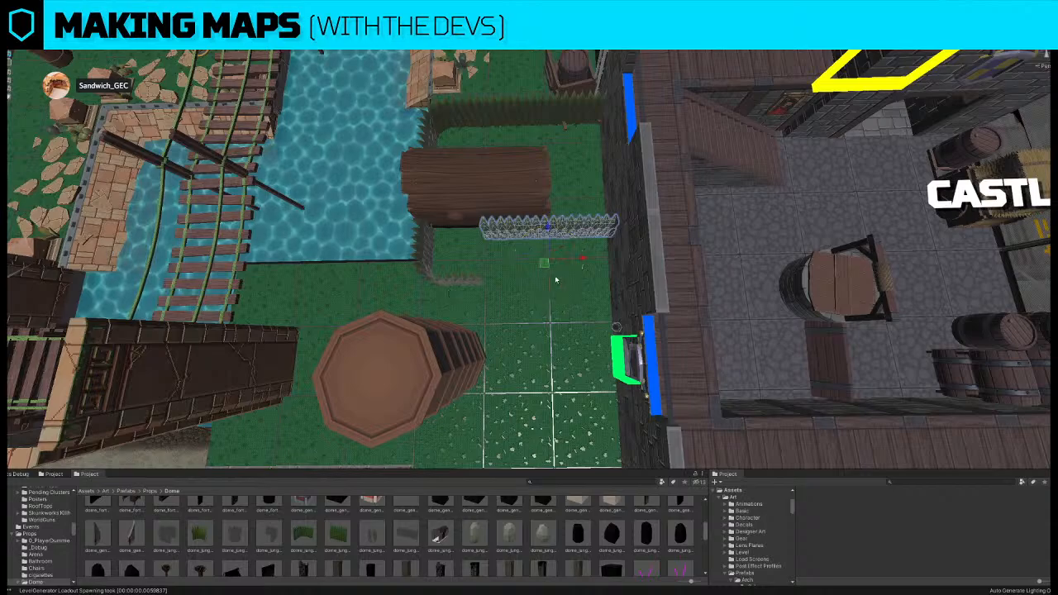
drag(554, 233, 555, 272)
- Duplicate a pair of the rope bridge's posts and lower the copies so that they extend the posts into the pond
key(d)
right_drag(555, 272, 508, 104)
key(a)
key(d)
key(w)
key(a)
key(s)
key(w)
click(547, 163)
click(545, 159)
key(q)
key(e)
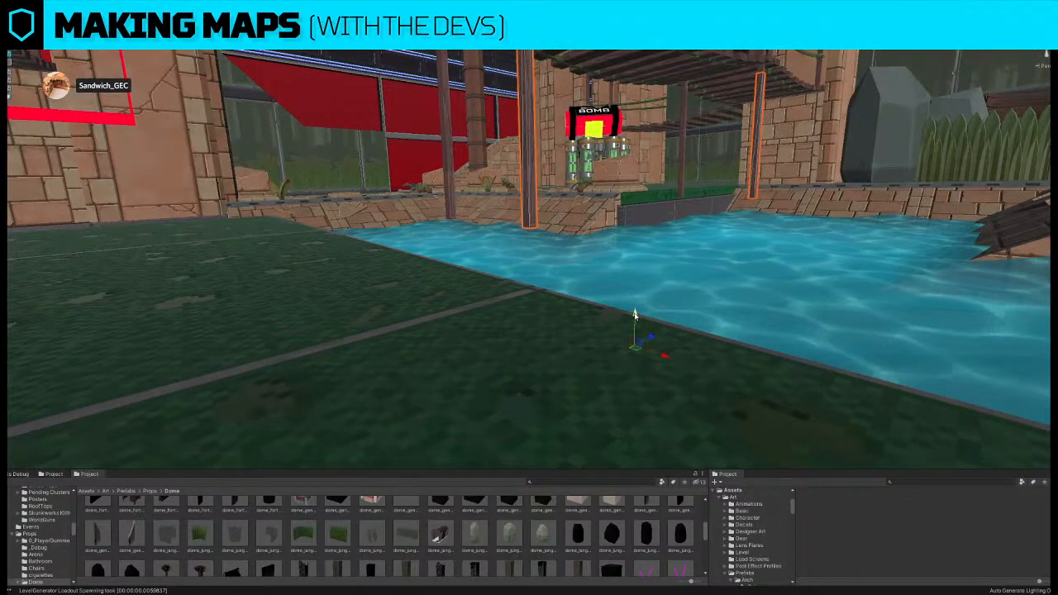
mouse_move(635, 314)
mouse_down()
mouse_move(631, 430)
mouse_move(633, 308)
mouse_up()
key(f)
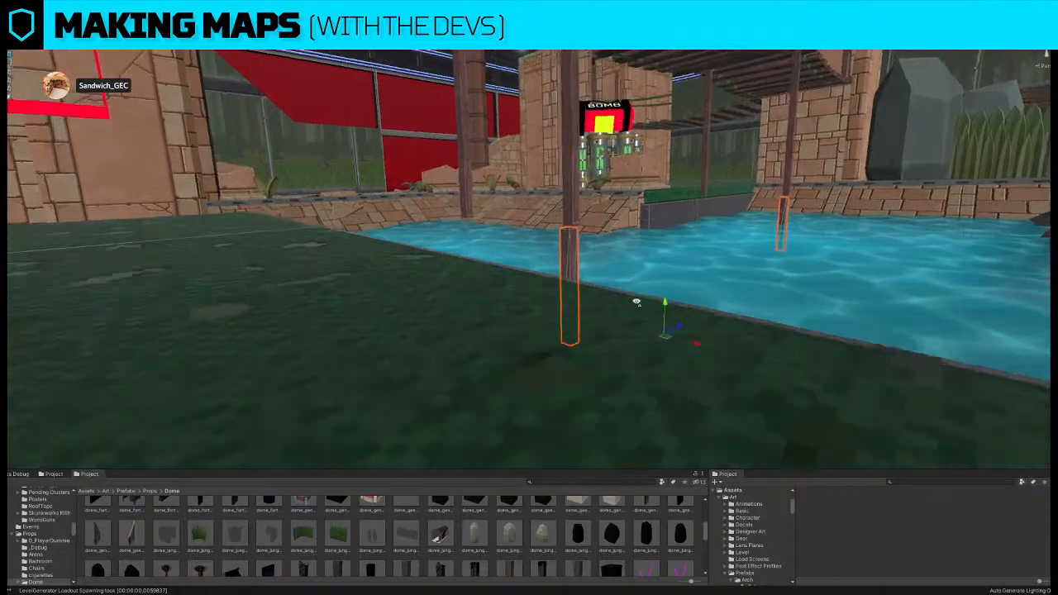
- Nudge the lowered post copies into line with the rope bridge posts above them
drag(493, 282, 493, 280)
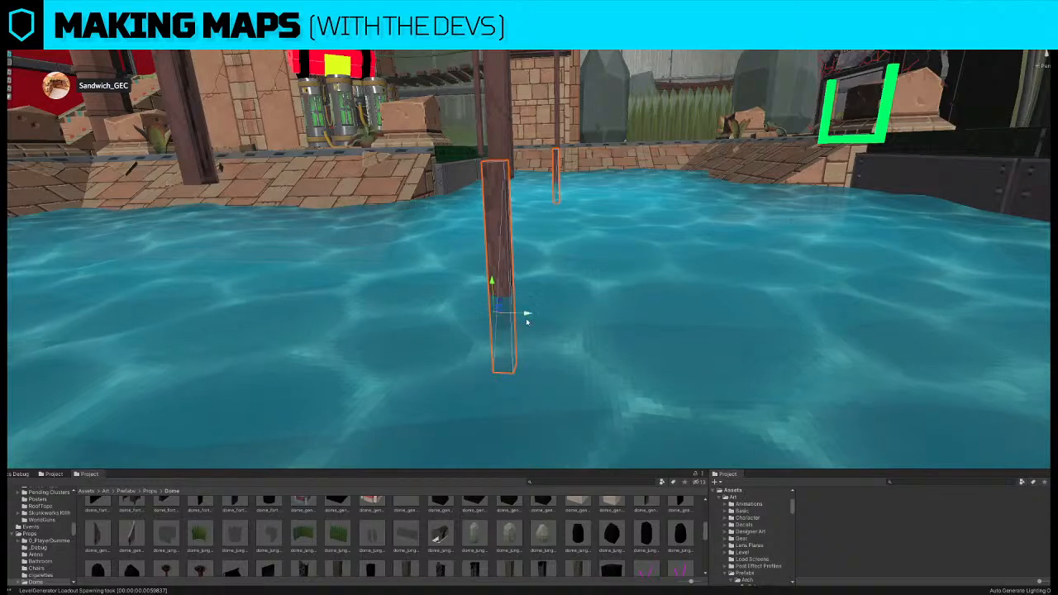
drag(524, 314, 530, 317)
right_drag(532, 318, 597, 308)
right_drag(674, 253, 784, 316)
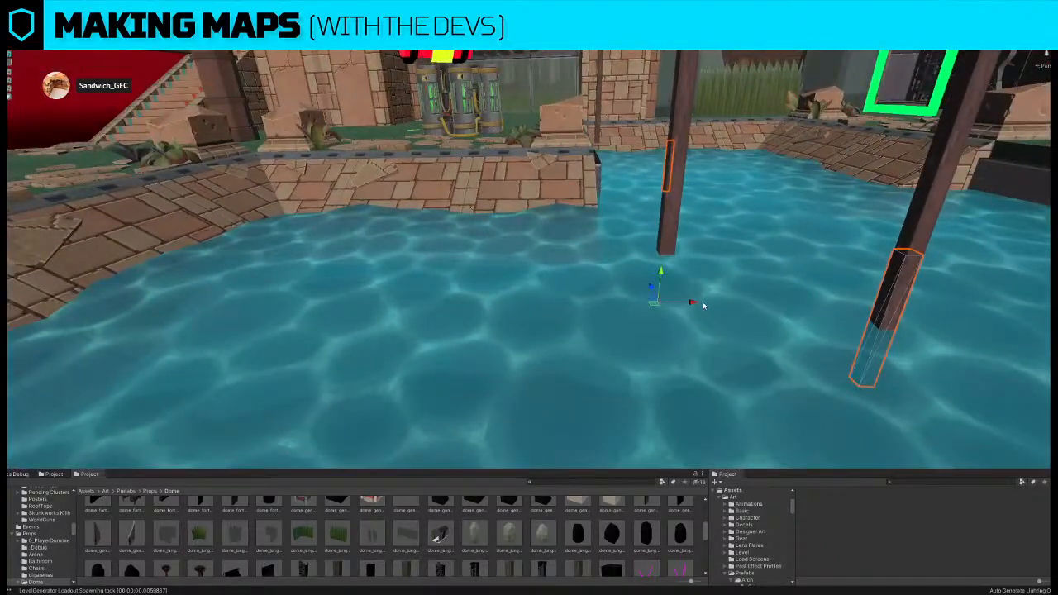
- Shift a pair of post extensions along the rope bridge and align it beneath the other pair of bridge posts
drag(689, 300, 594, 302)
key(w)
right_drag(593, 303, 595, 305)
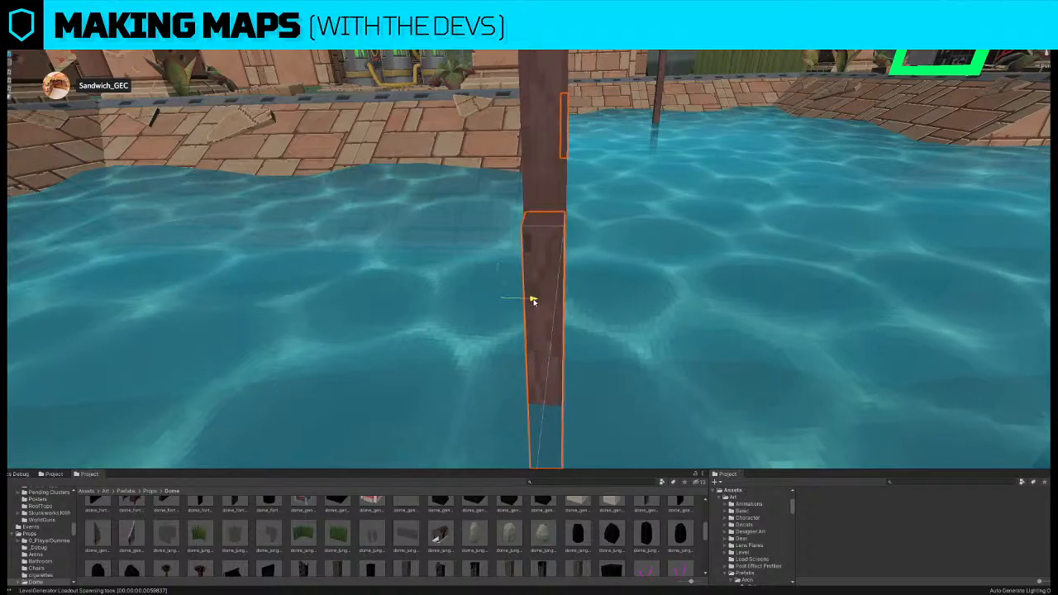
drag(533, 301, 534, 301)
key(s)
right_drag(545, 300, 583, 186)
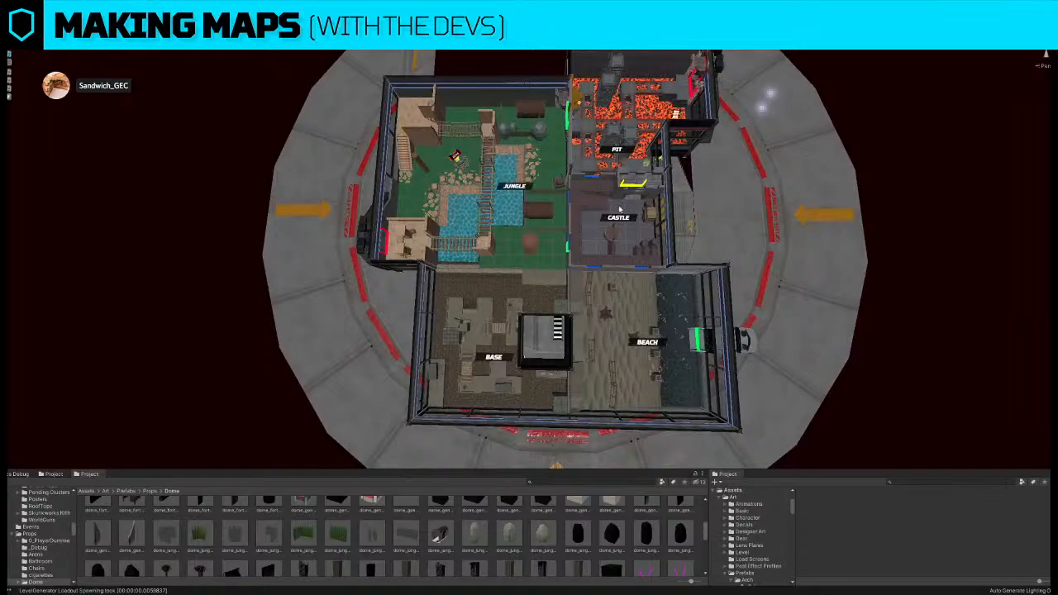
- Move the PIT room label away from the castle toward the middle of the pit room
scroll(627, 239, up, 10)
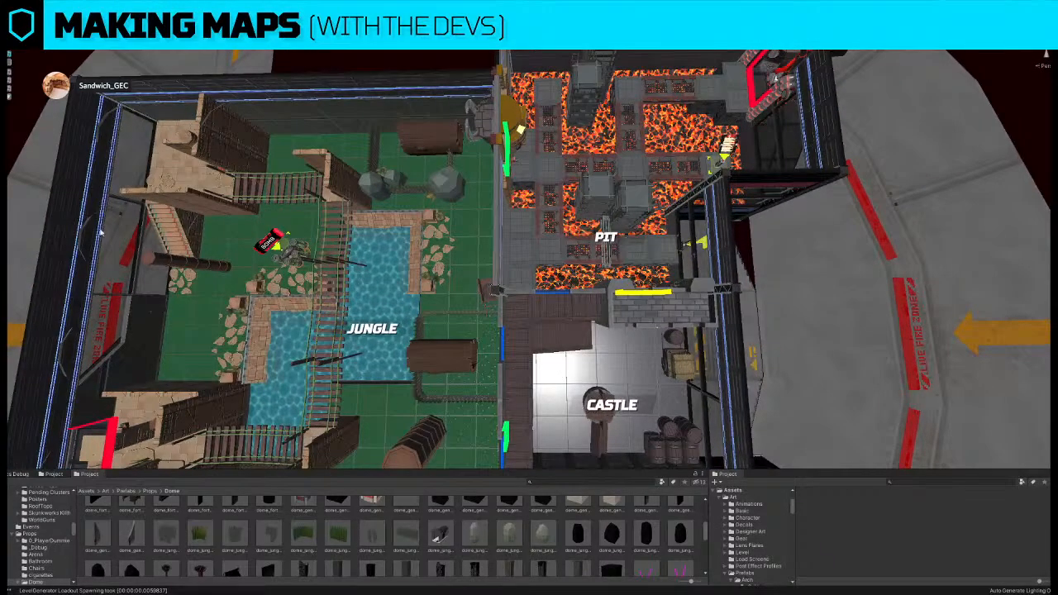
click(3, 217)
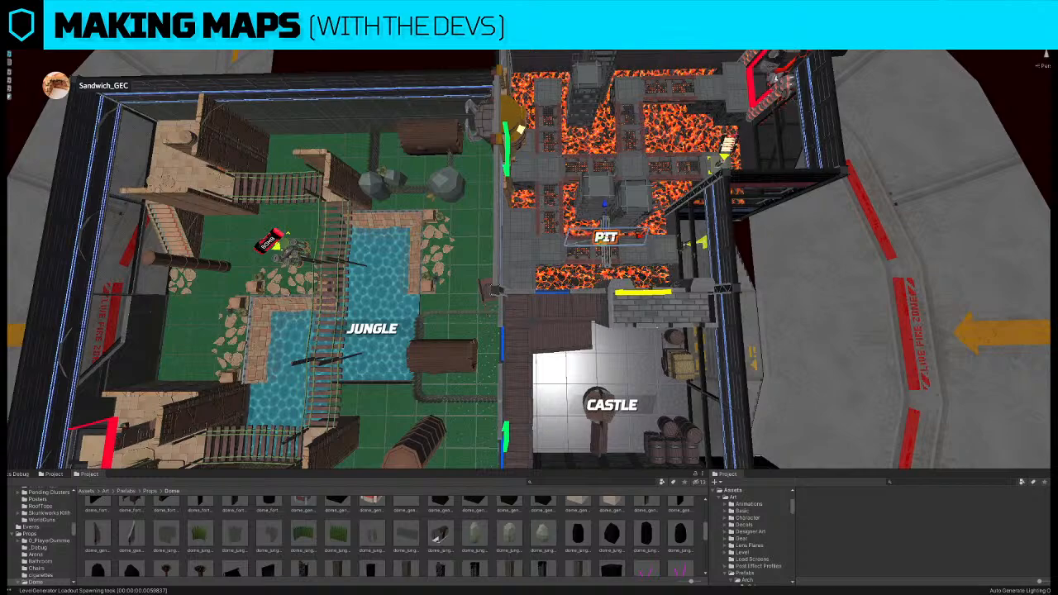
middle_drag(570, 188, 597, 286)
drag(607, 300, 603, 201)
- Move the BEACH room label from the water's edge to the middle of the sand and deselect it
scroll(601, 200, down, 10)
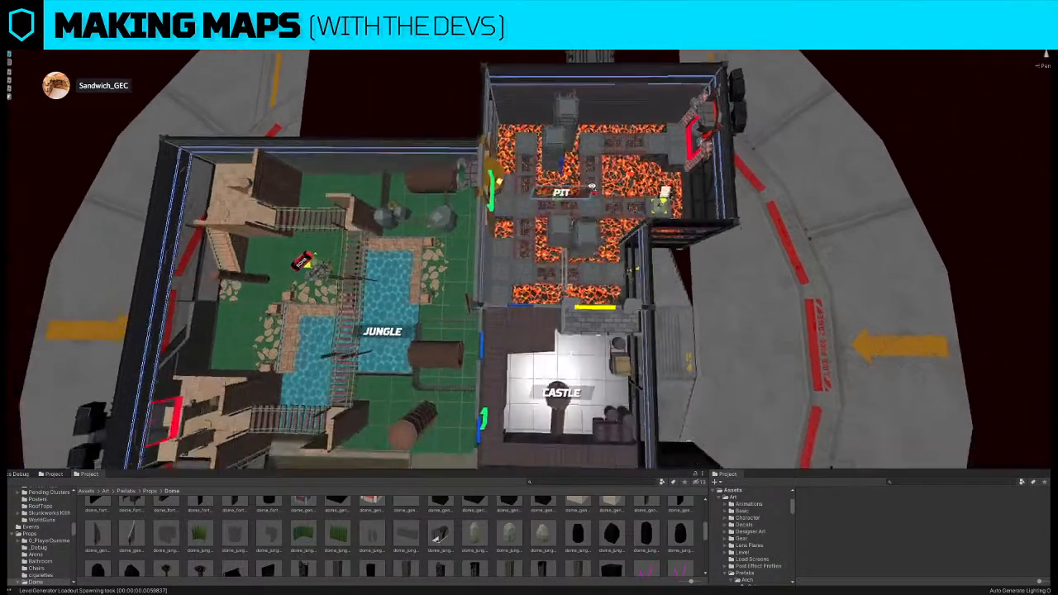
right_drag(488, 207, 475, 233)
key(w)
key(w)
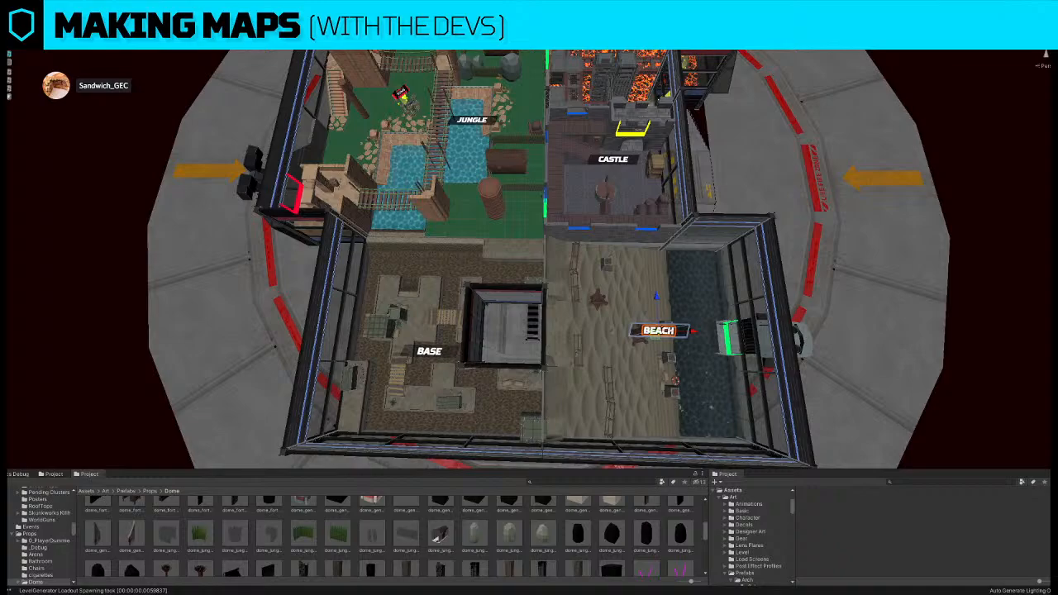
mouse_move(657, 339)
mouse_down()
mouse_move(583, 320)
mouse_move(603, 326)
mouse_up()
click(1025, 207)
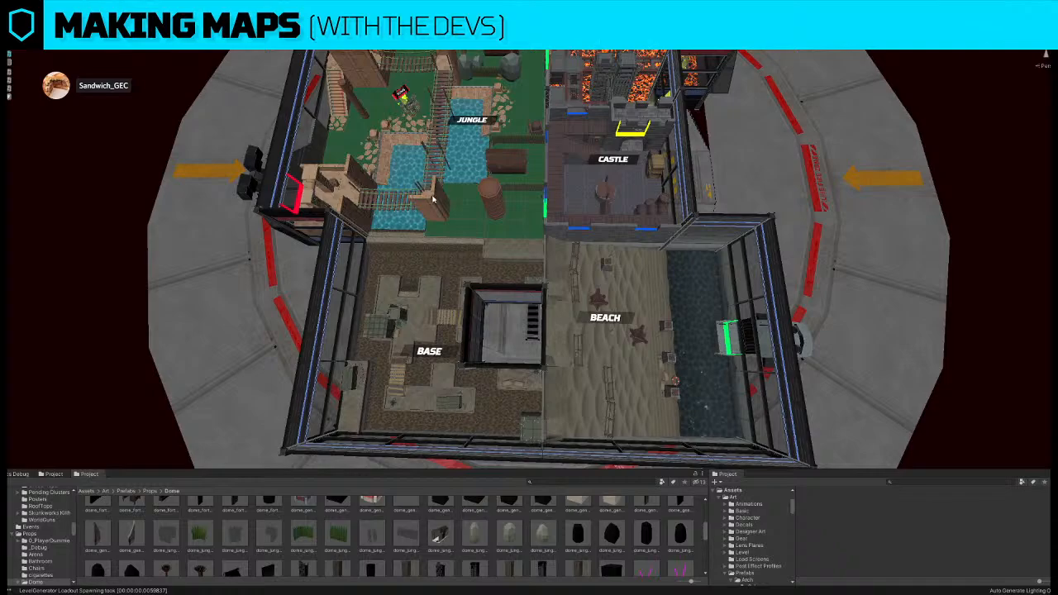
- Rotate the prop picked near the jungle's bomb site and leaning trunk and move it onto the upper stone platform
middle_drag(478, 212, 487, 221)
right_drag(487, 221, 515, 192)
key(s)
key(s)
key(w)
key(s)
click(474, 219)
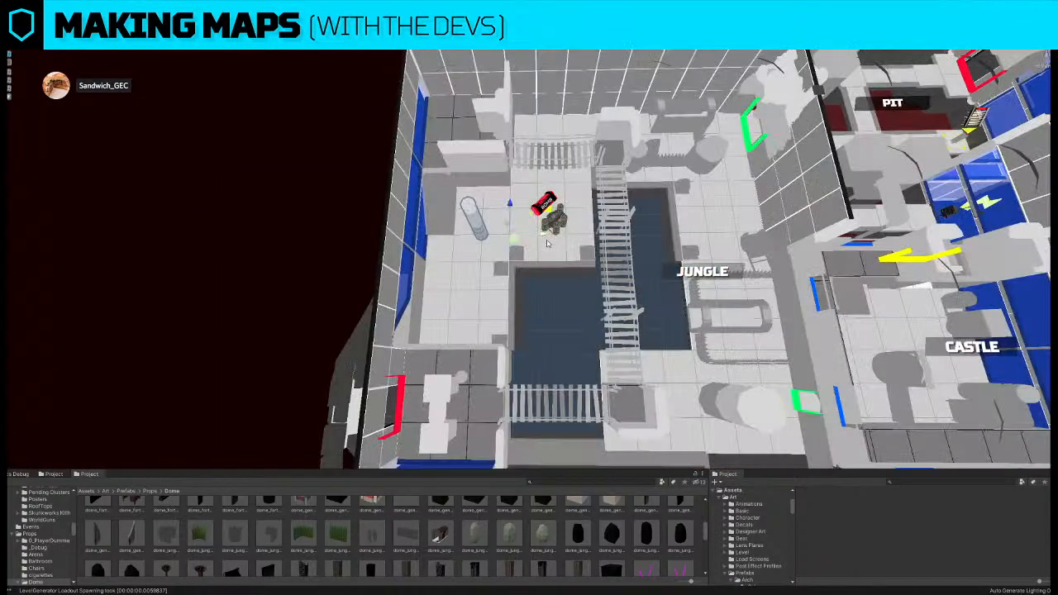
right_drag(549, 238, 553, 235)
click(554, 235)
key(e)
drag(540, 248, 453, 234)
key(w)
drag(547, 228, 542, 273)
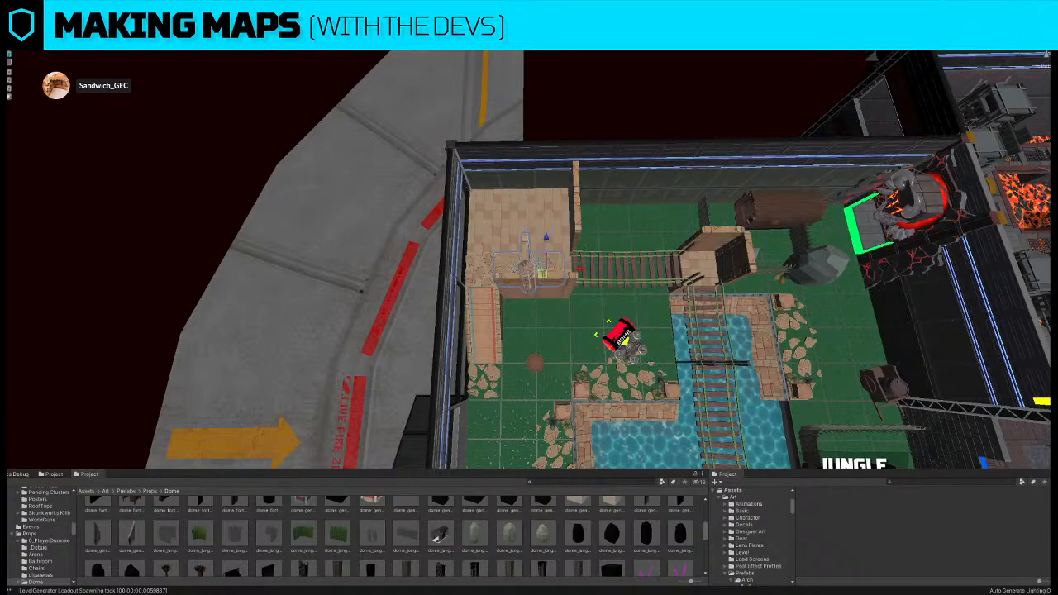
- Nudge the prop sideways on the jungle's upper platform
right_drag(437, 193, 440, 225)
drag(555, 333, 541, 335)
key(s)
right_drag(541, 335, 541, 338)
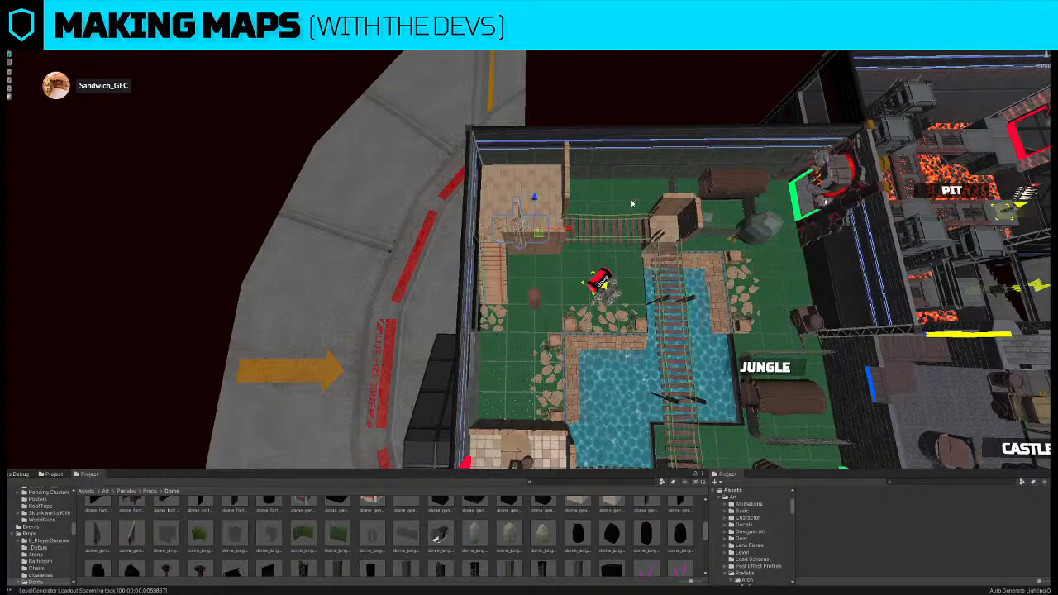
- Examine the jungle's platforms and bridges and the overall room layout from overhead
right_drag(656, 220, 637, 207)
right_drag(537, 249, 537, 246)
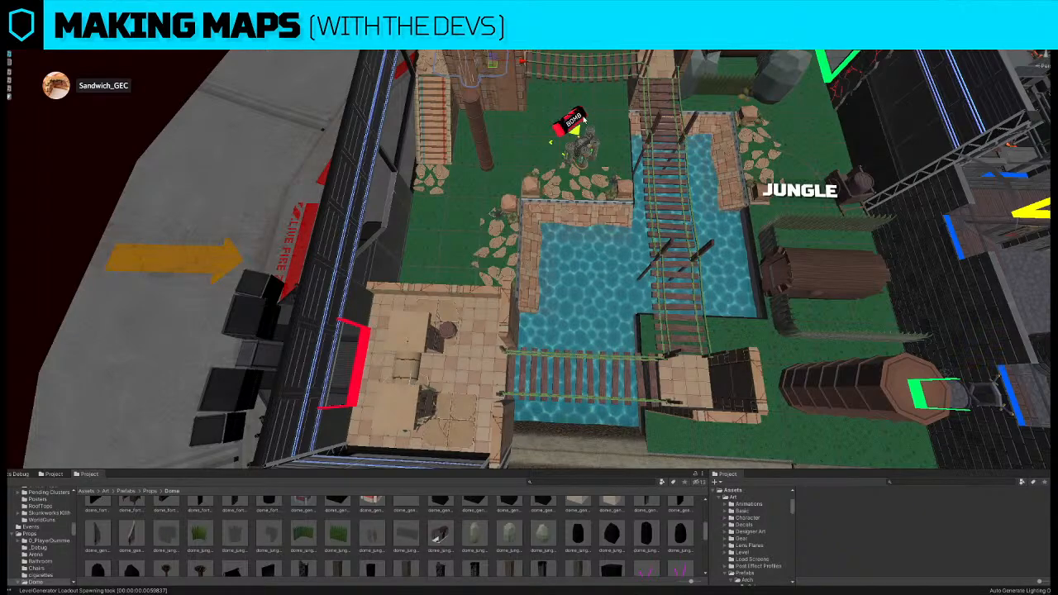
right_drag(564, 126, 562, 166)
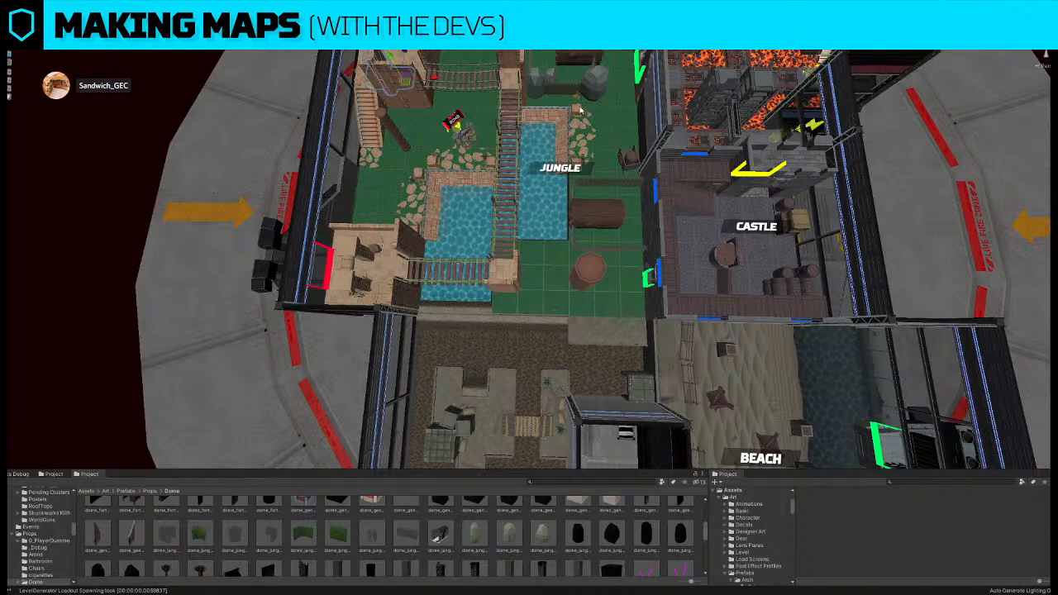
middle_drag(560, 263, 625, 259)
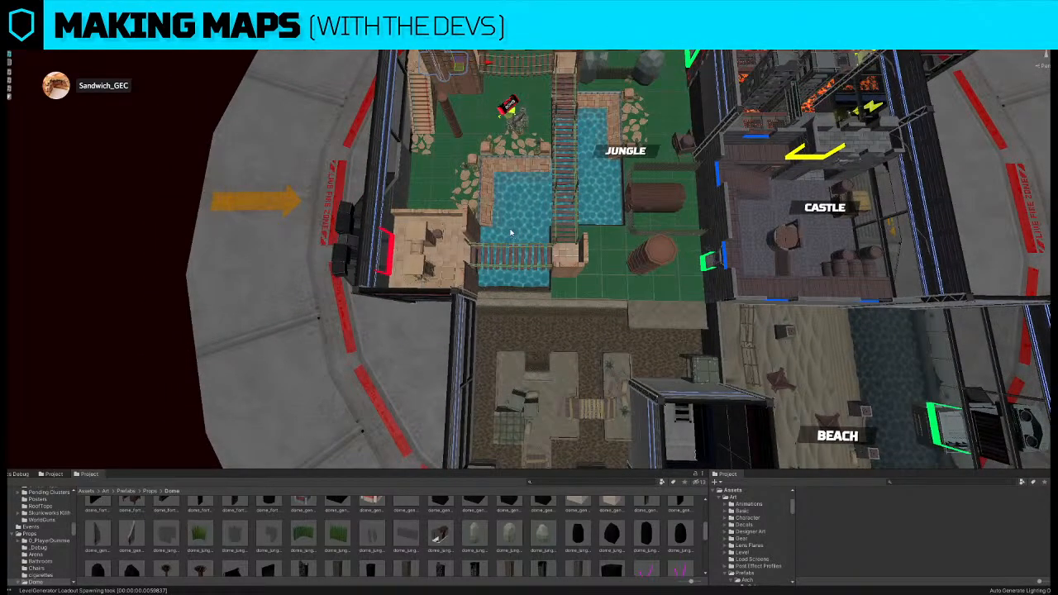
scroll(571, 229, down, 6)
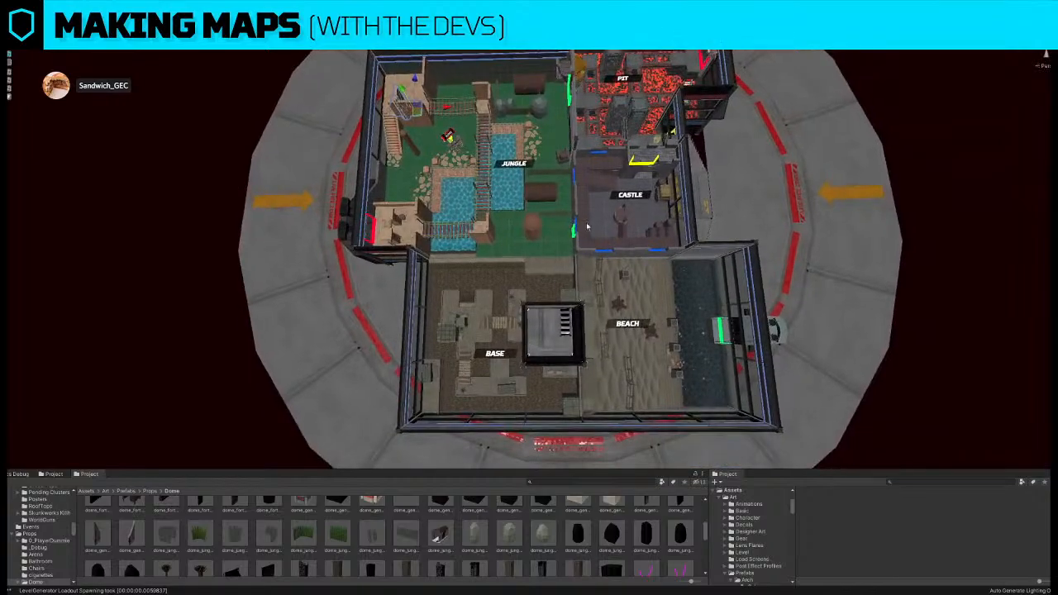
right_drag(604, 216, 604, 220)
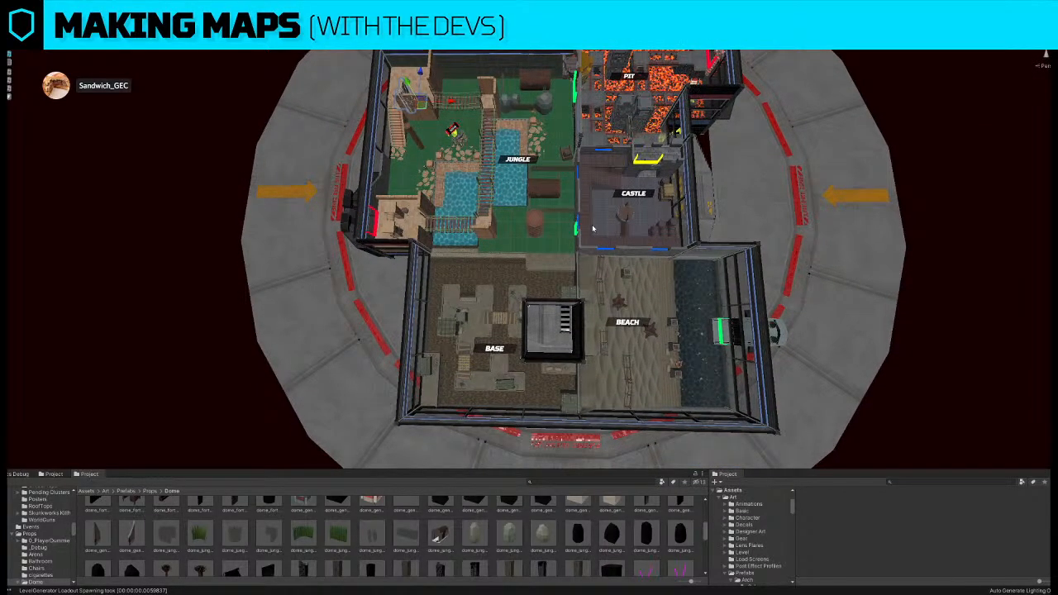
middle_drag(690, 297, 691, 321)
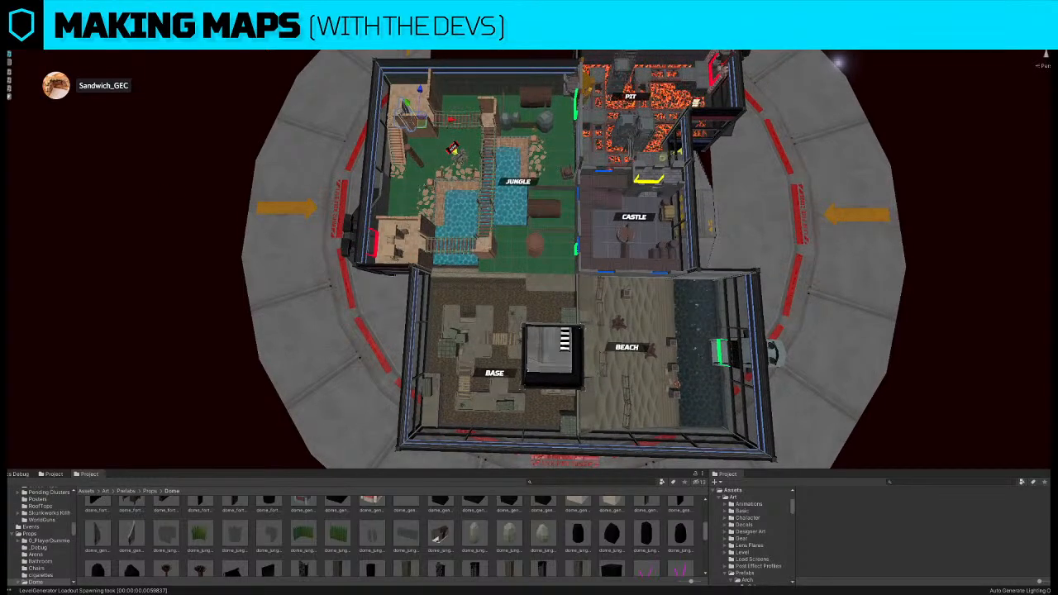
- Shift the pair of stone blocks at the pit's far side toward the middle of the room
right_drag(494, 155, 546, 207)
key(d)
key(e)
key(w)
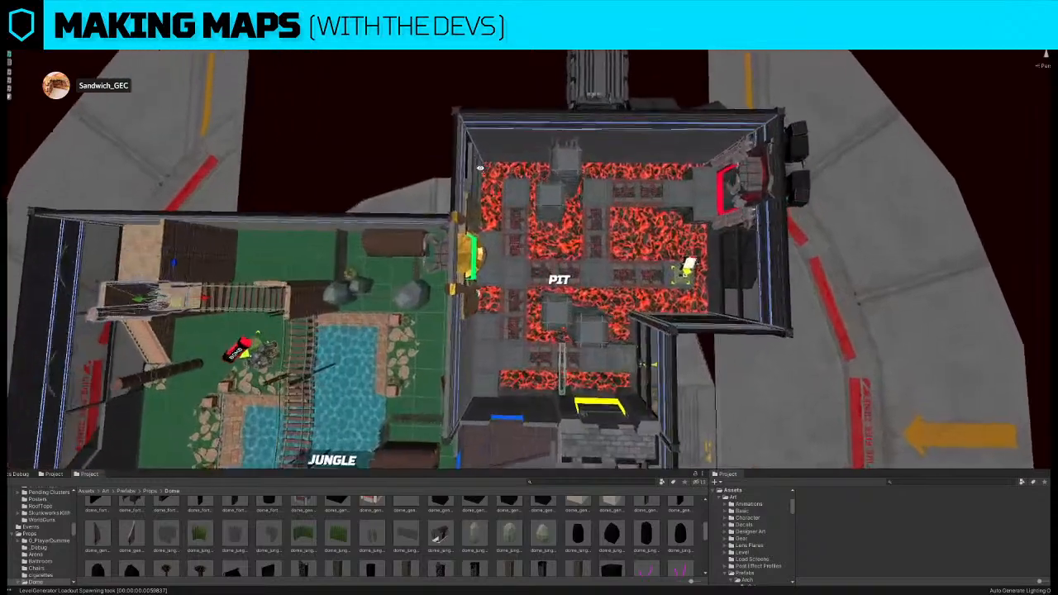
click(546, 206)
drag(545, 172, 544, 208)
middle_drag(544, 157, 542, 221)
drag(541, 242, 546, 251)
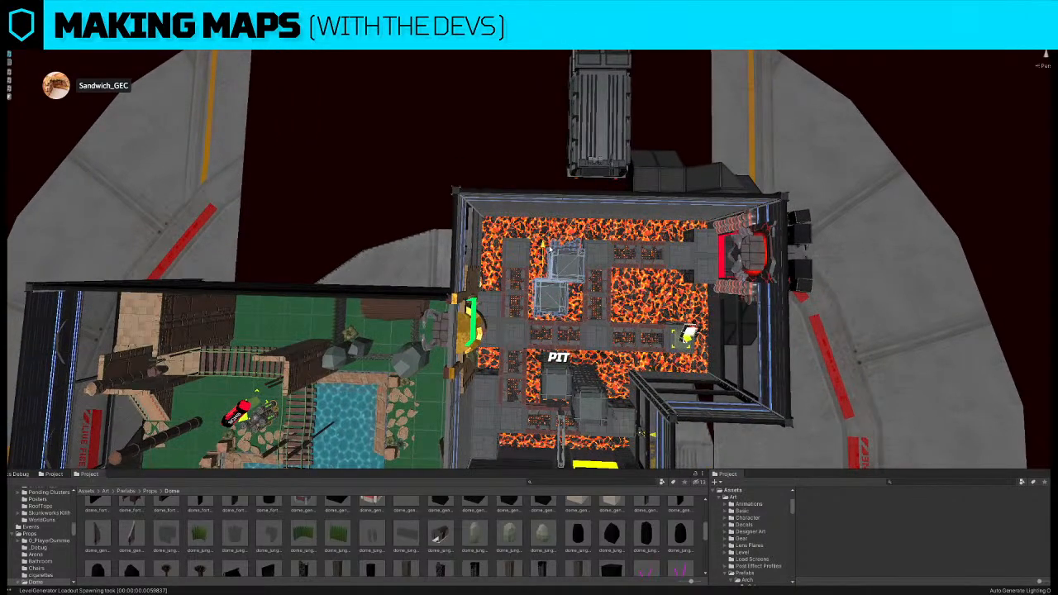
- Examine the pit from outside its glazed wall and select the slanted panel near the red entrance
right_drag(551, 253, 372, 183)
key(w)
right_drag(475, 196, 432, 172)
key(d)
click(466, 177)
scroll(447, 527, down, 3)
right_drag(570, 277, 571, 240)
key(w)
click(597, 266)
key(s)
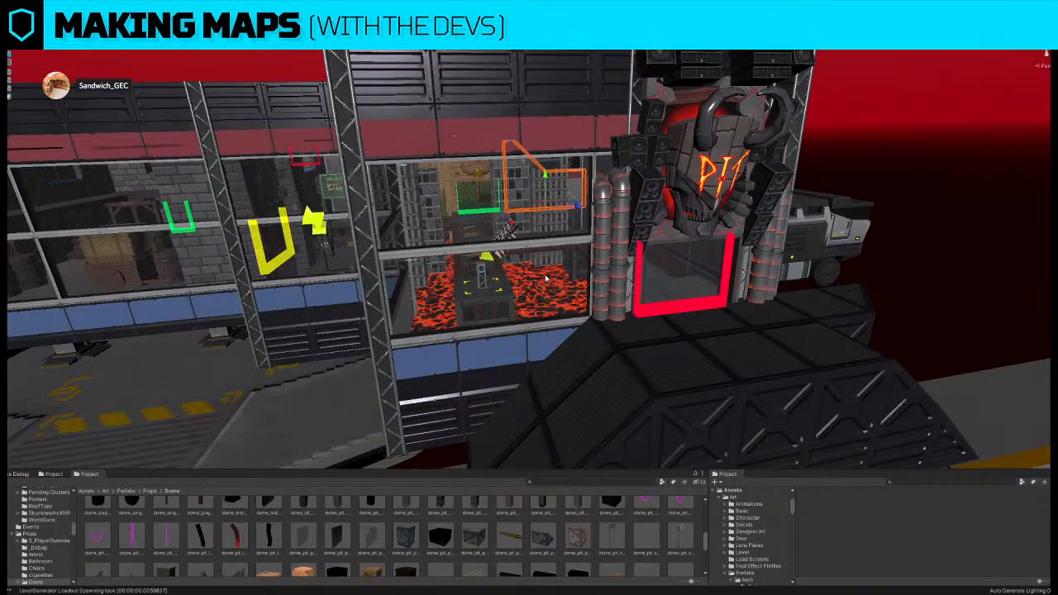
- Place a slanted wall panel on the dome's exterior, rotate it and move it into line with the outer wall
click(545, 278)
drag(468, 555, 454, 372)
key(d)
right_drag(595, 288, 710, 285)
key(s)
click(709, 274)
drag(694, 389, 822, 386)
key(w)
drag(713, 364, 531, 268)
- Select the KILLDOME USA panel on the jungle's outer wall and the lower glazed pane next to it
click(601, 176)
key(s)
right_drag(565, 212, 576, 189)
key(w)
click(443, 252)
click(622, 211)
click(585, 328)
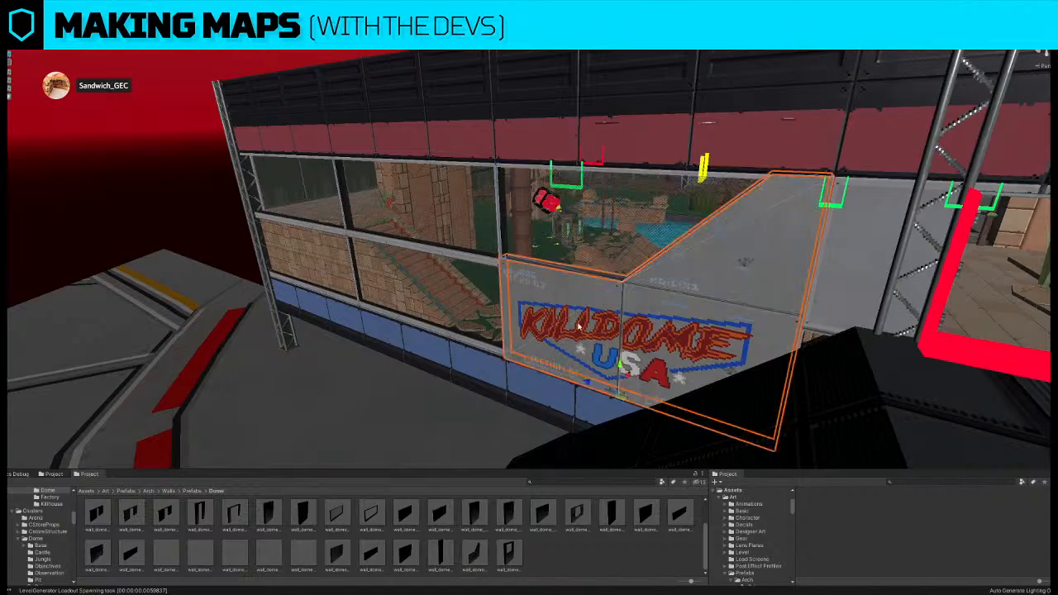
click(497, 269)
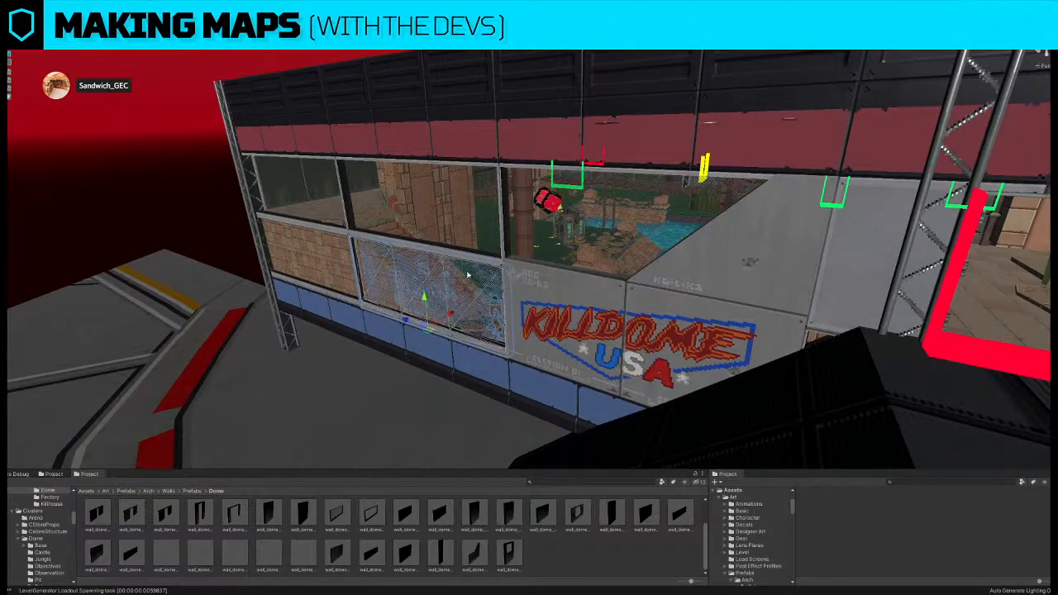
- Undo the last change and extend the jungle's outer wall with a second KILLDOME USA panel beside the first
key(ctrl+z)
right_drag(429, 372, 784, 221)
right_drag(662, 221, 425, 221)
click(454, 305)
right_drag(479, 308, 478, 308)
click(224, 274)
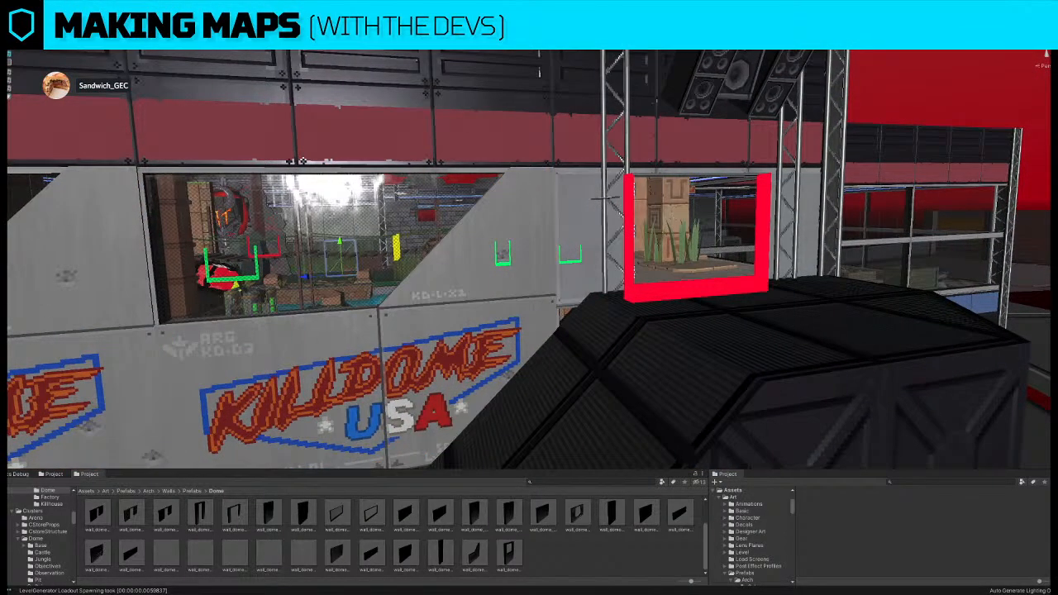
- Replace the jungle's glazed outer wall section with a solid exterior wall prefab and delete the KILLDOME USA panels in front of it
right_drag(387, 248, 179, 253)
click(533, 231)
key(alt+p)
right_drag(477, 272, 478, 268)
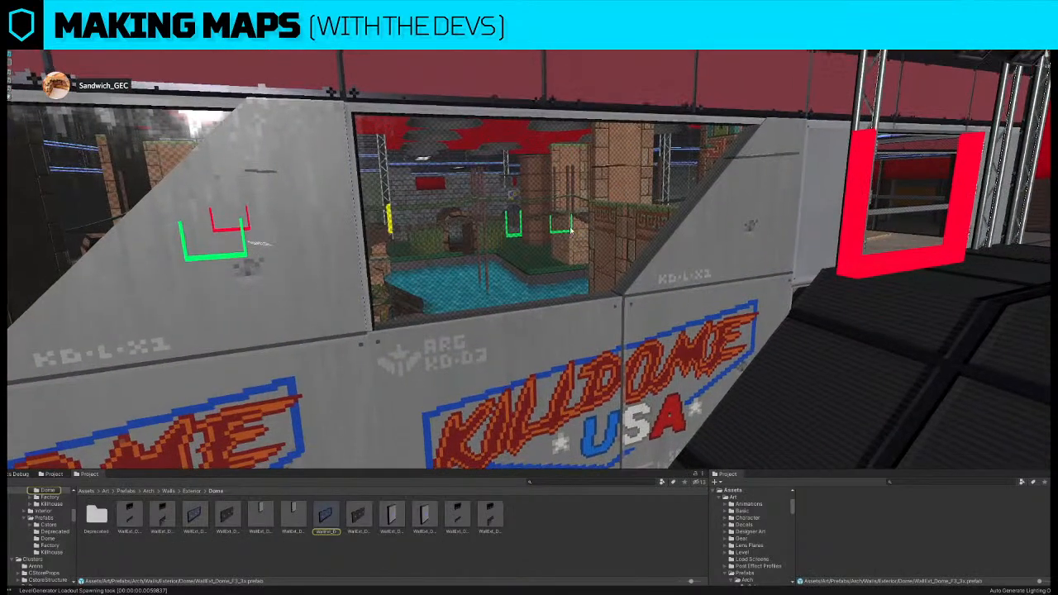
click(477, 269)
drag(358, 514, 382, 313)
key(Delete)
click(618, 372)
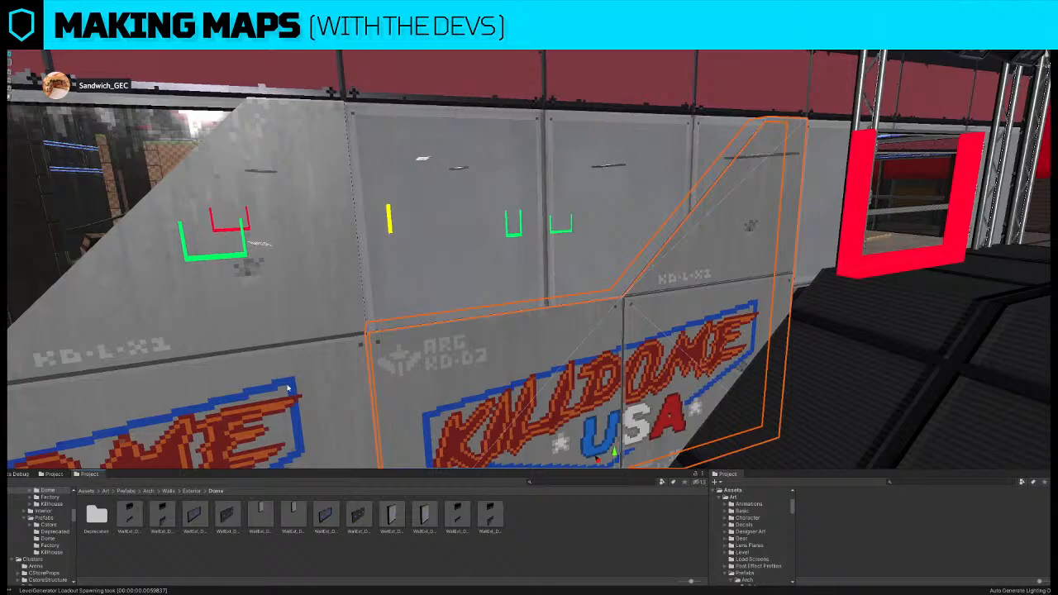
key(Delete)
- Examine the solid upper wall from inside the jungle near the red entrance and along the stairs, selecting the panel
right_drag(602, 364, 510, 295)
click(525, 235)
right_drag(525, 235, 420, 232)
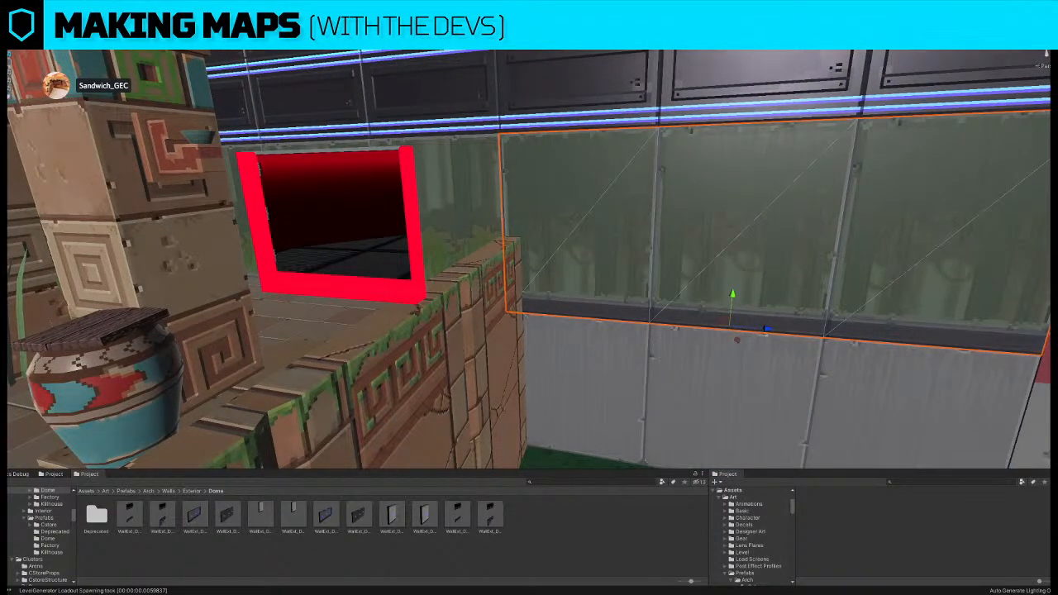
right_drag(595, 367, 638, 363)
key(d)
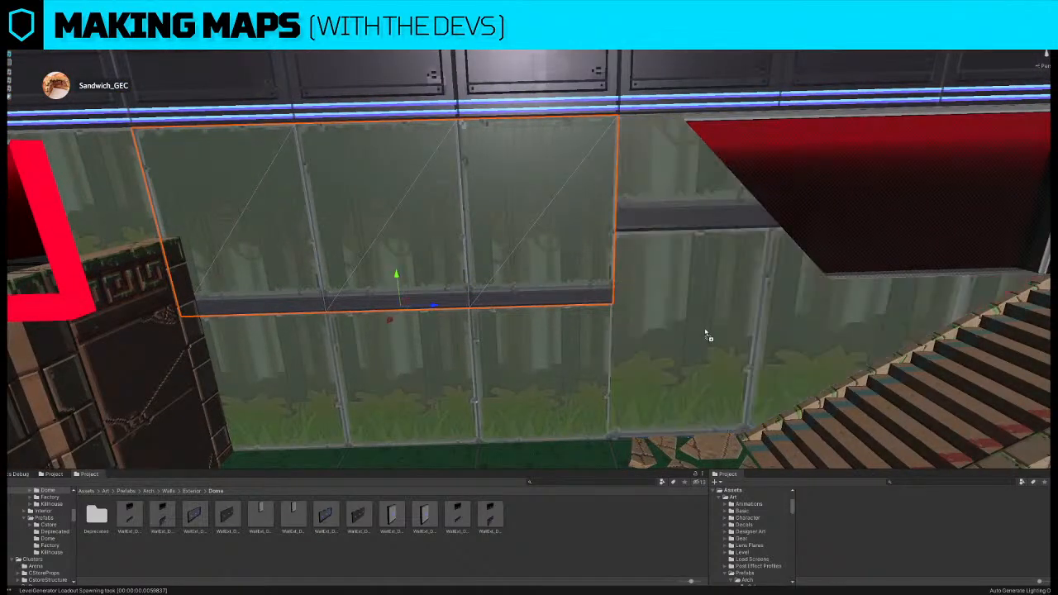
right_drag(709, 335, 402, 467)
key(s)
click(833, 181)
mouse_move(833, 182)
right_down()
mouse_move(828, 172)
mouse_move(827, 182)
right_up()
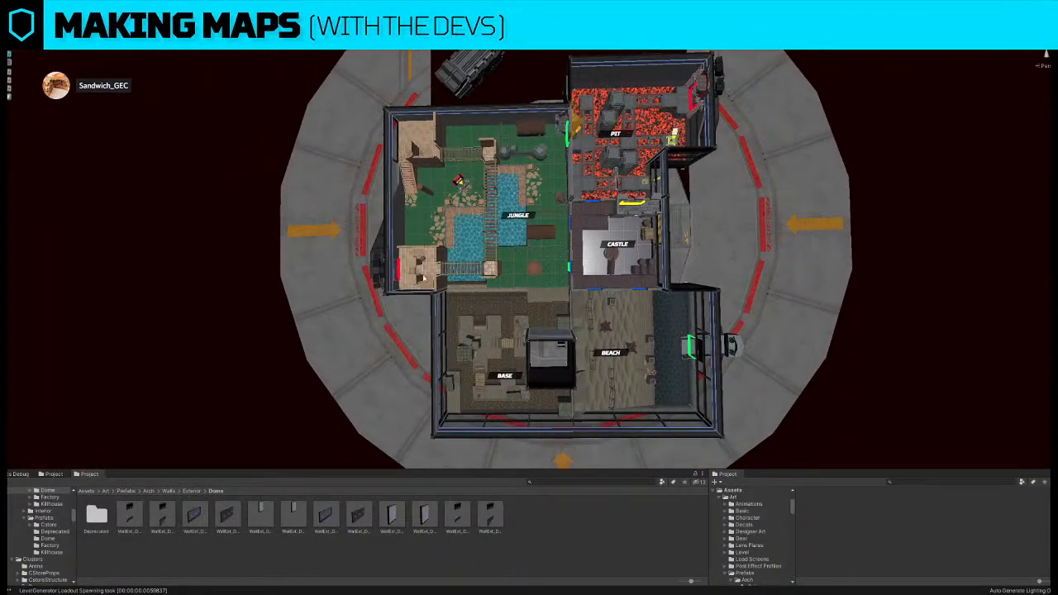
right_drag(1025, 99, 850, 99)
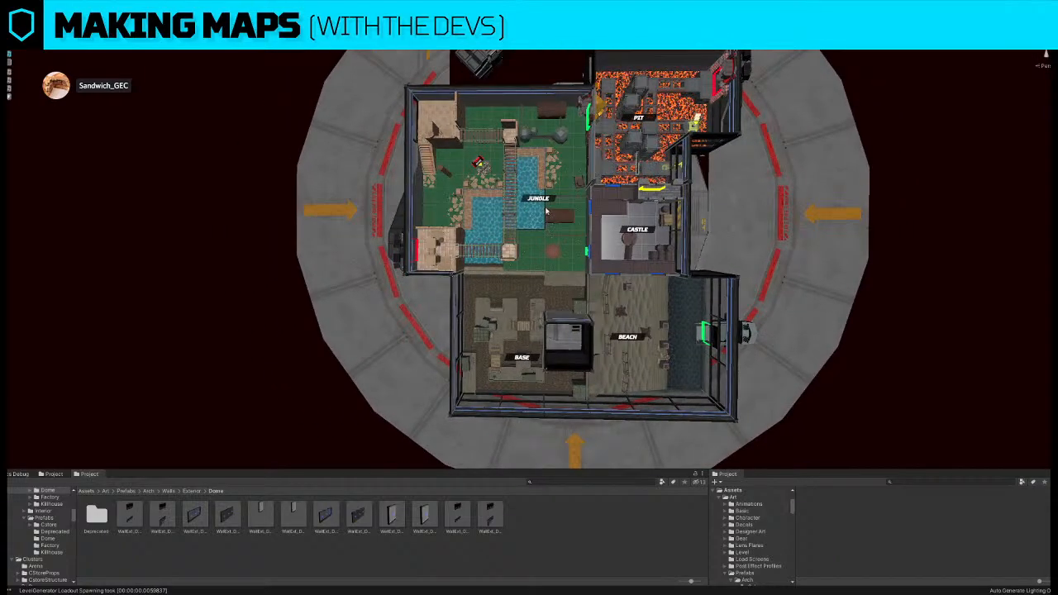
alt+drag(546, 213, 549, 195)
scroll(549, 196, up, 1)
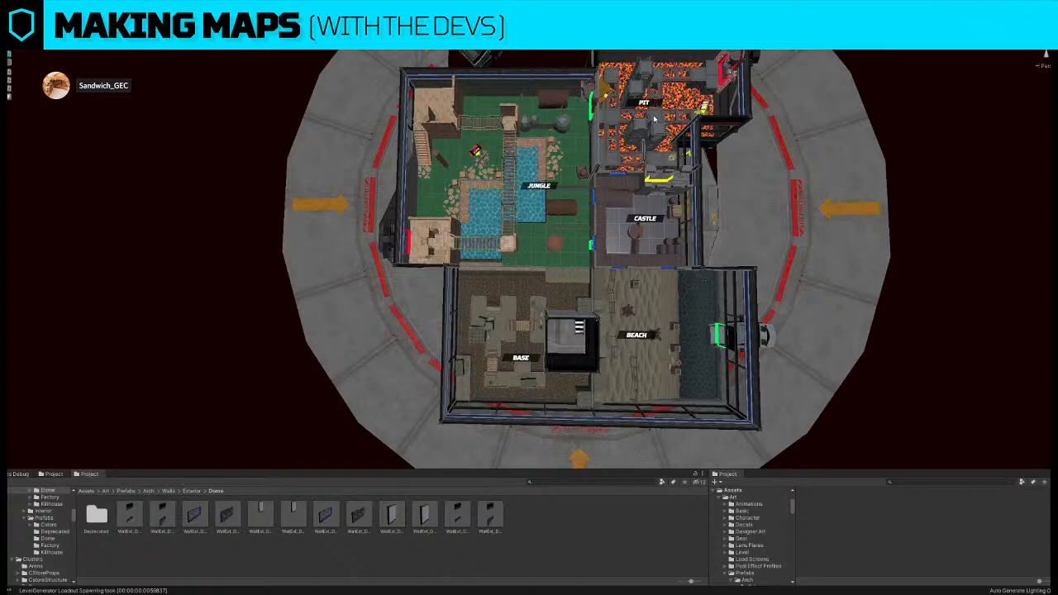
right_drag(610, 183, 597, 180)
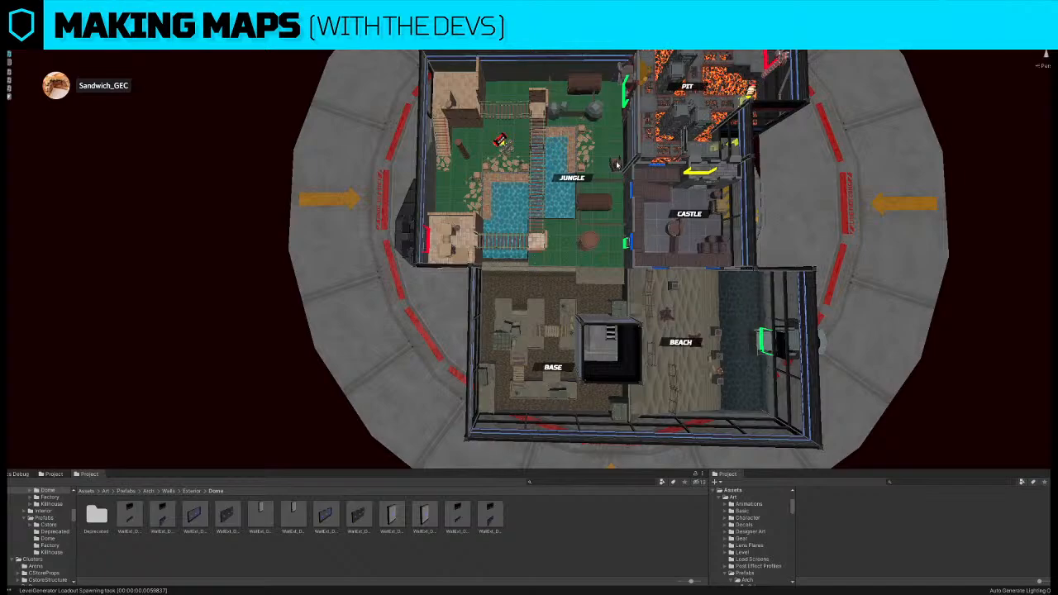
right_drag(616, 165, 616, 165)
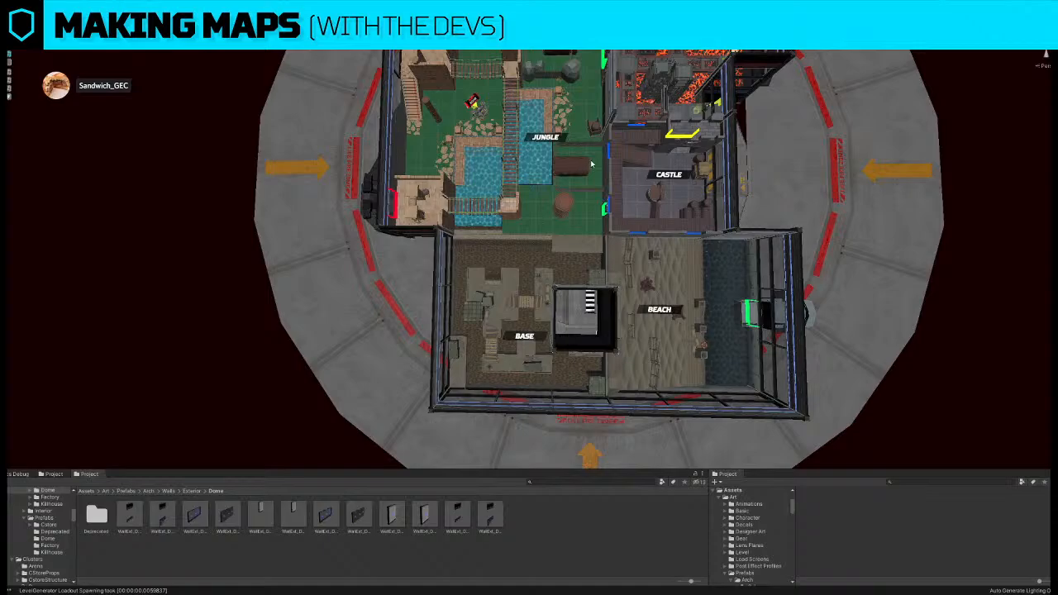
- Duplicate the large round trunk in the jungle and move the copy into the pond beside the rope bridge
right_drag(664, 194, 585, 236)
key(w)
key(a)
key(w)
key(w)
key(s)
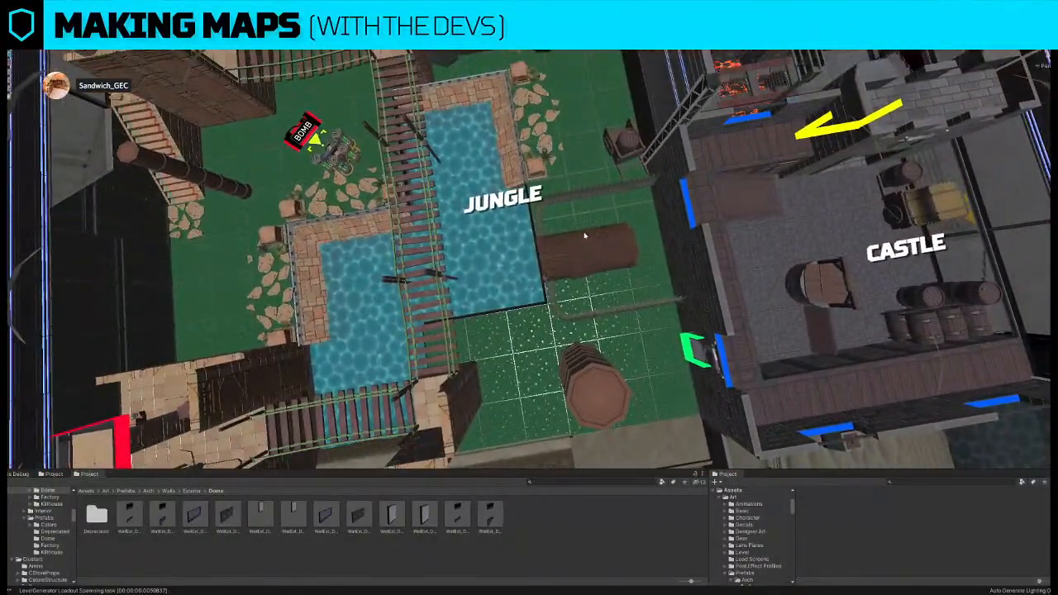
right_drag(591, 398, 568, 401)
click(572, 395)
click(583, 387)
click(612, 388)
click(610, 397)
key(ctrl+d)
drag(597, 389, 521, 279)
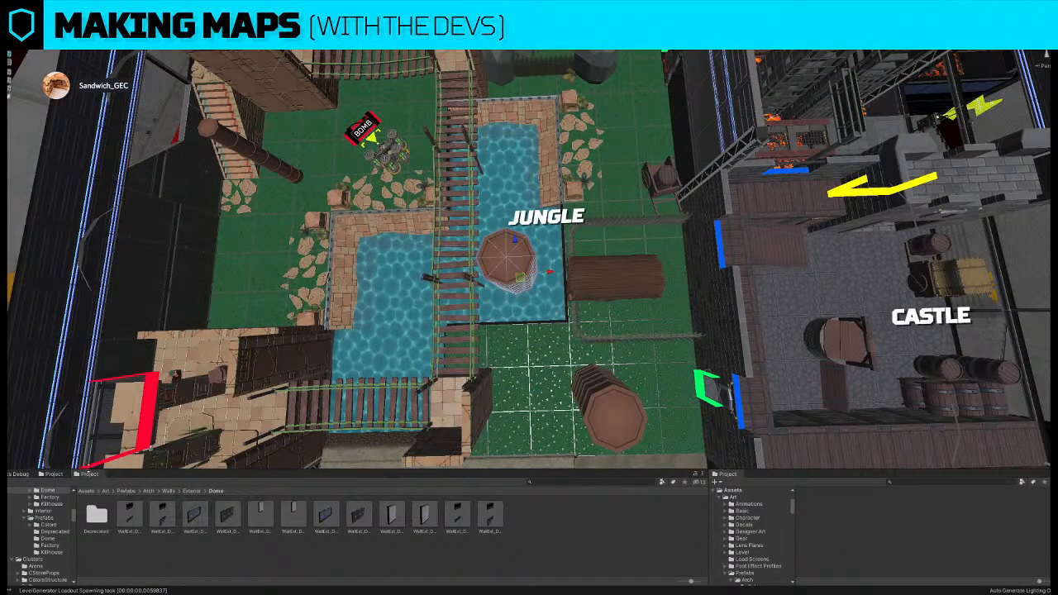
- Locate the trunk copy's prefab in the Jungle cluster folder and try rock clusters from there around the pond
click(526, 264)
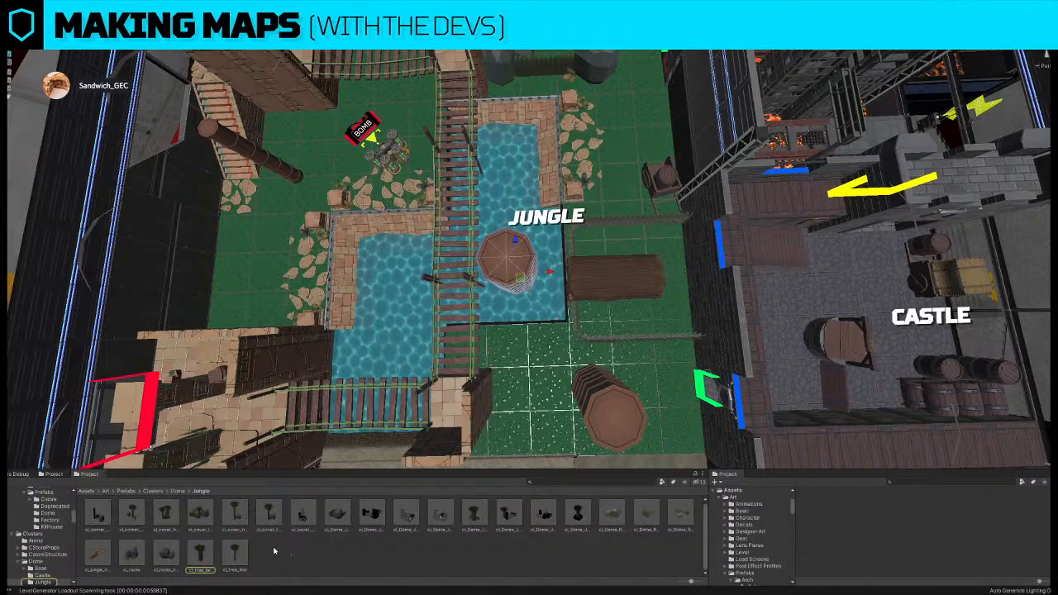
click(139, 553)
drag(169, 530, 364, 548)
drag(169, 556, 198, 533)
drag(416, 359, 425, 372)
right_drag(426, 372, 524, 206)
click(547, 341)
drag(558, 295, 586, 254)
- Place a reed and lily pad cluster in the pond beneath the JUNGLE label and check it at water level
drag(679, 516, 504, 200)
drag(585, 219, 525, 303)
right_drag(525, 302, 739, 258)
key(w)
key(s)
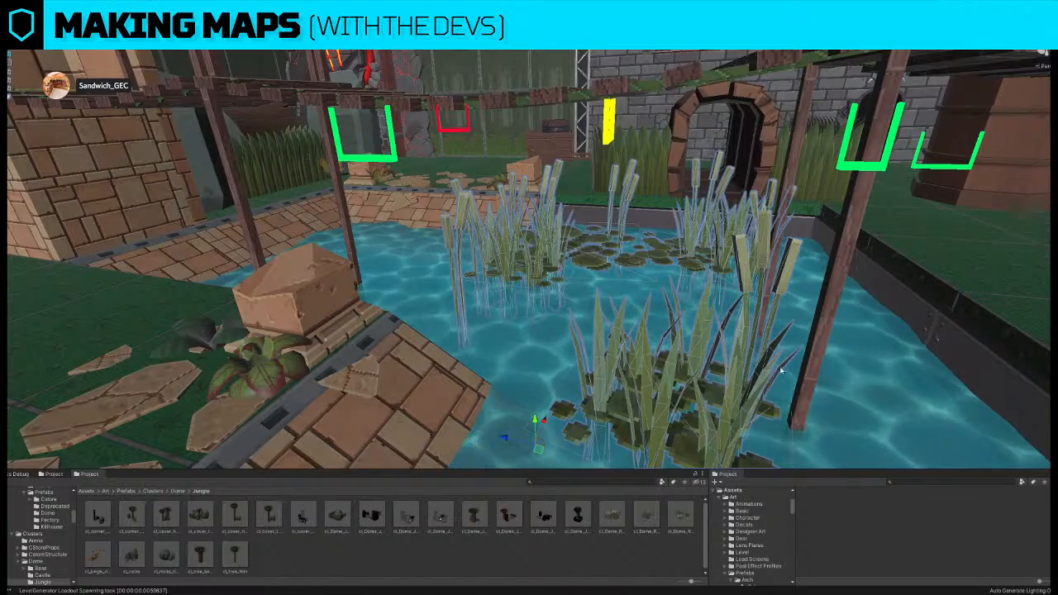
- Duplicate the reed cluster, move the copy into the pool across the long rope bridge and rotate it
scroll(739, 264, down, 5)
alt+drag(703, 306, 598, 383)
right_drag(598, 383, 618, 371)
key(s)
key(ctrl+d)
drag(606, 250, 539, 349)
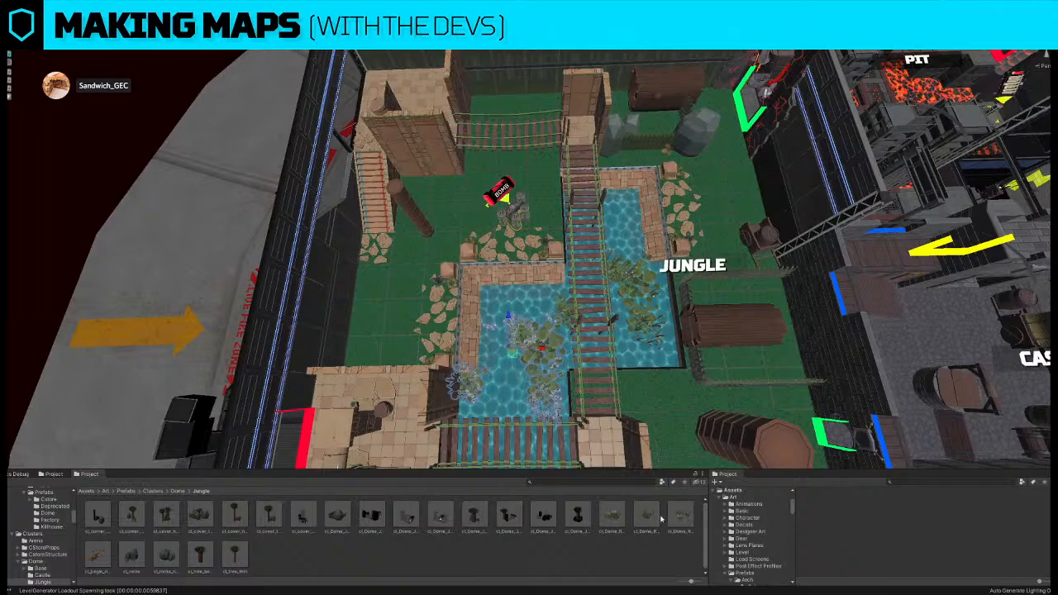
key(e)
drag(534, 371, 503, 371)
key(w)
right_drag(503, 366, 488, 367)
key(w)
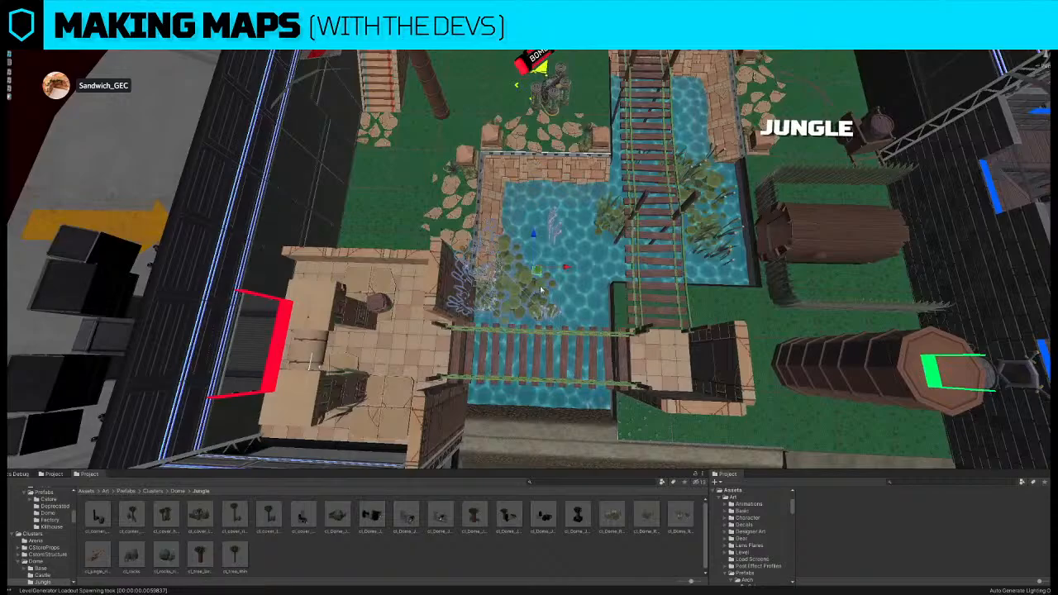
- Position the rotated reeds near the short rope bridge and add another reed cluster farther up the same pool
drag(539, 277, 567, 328)
mouse_move(567, 328)
right_down()
mouse_move(568, 184)
mouse_move(568, 348)
right_up()
key(w)
key(s)
key(d)
drag(500, 342, 566, 284)
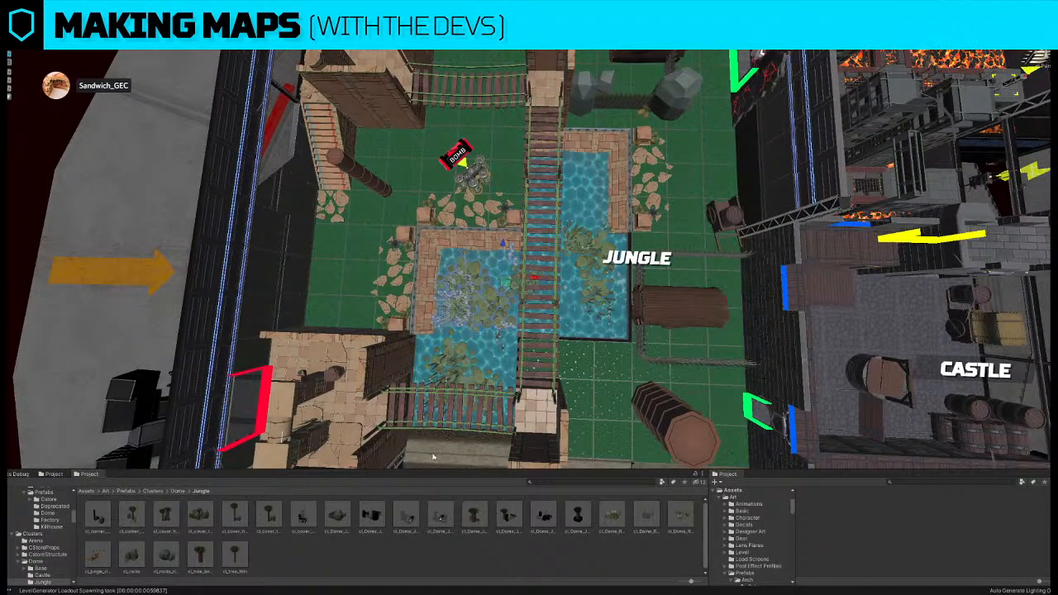
- Delete the extra reed cluster from the upper part of the pool, keeping the one by the short rope bridge
scroll(556, 399, down, 5)
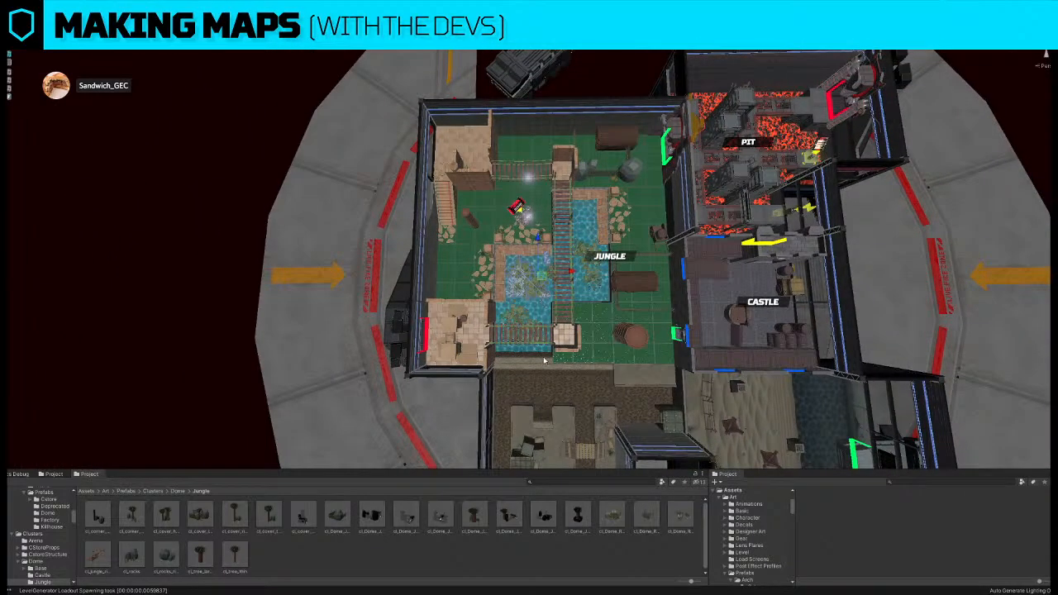
right_drag(593, 332, 592, 330)
key(a)
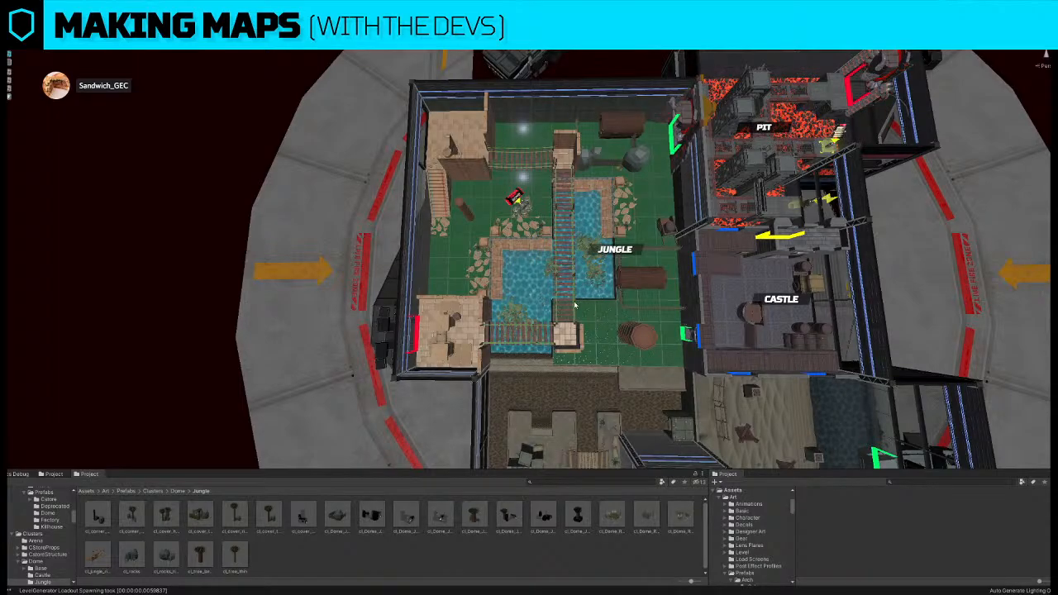
key(w)
right_drag(591, 263, 569, 257)
click(458, 215)
key(Delete)
- Move the JUNGLE label toward the middle of its room, over the long rope bridge, and deselect it
key(s)
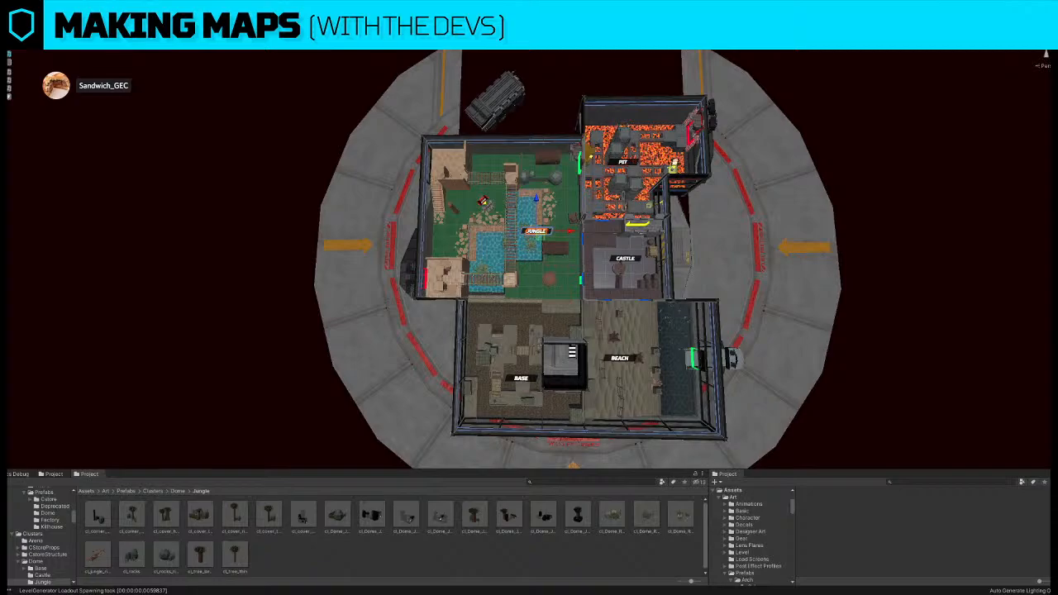
drag(550, 236, 512, 233)
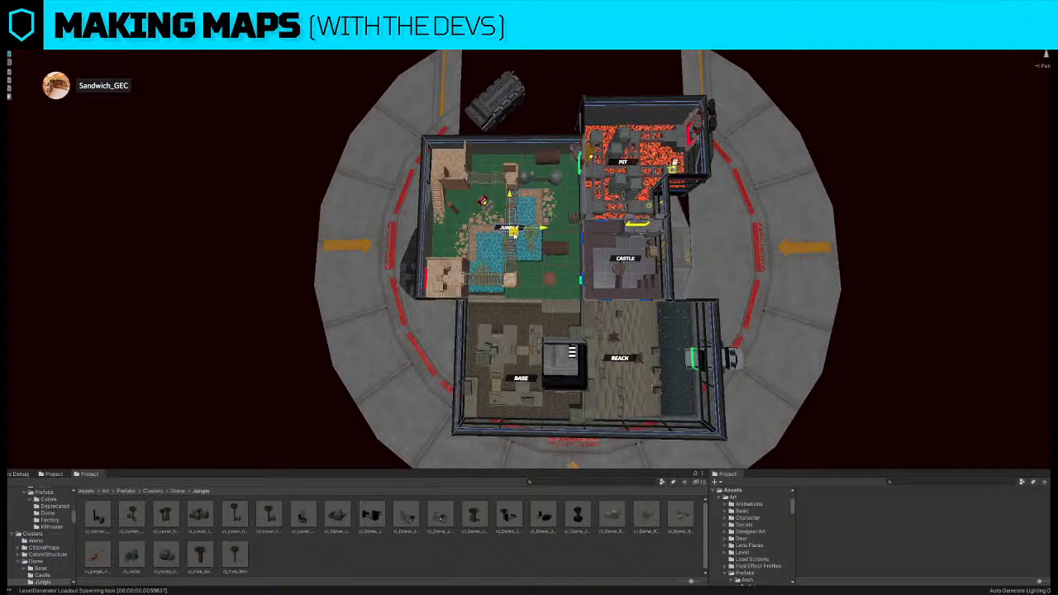
click(951, 187)
scroll(672, 228, down, 3)
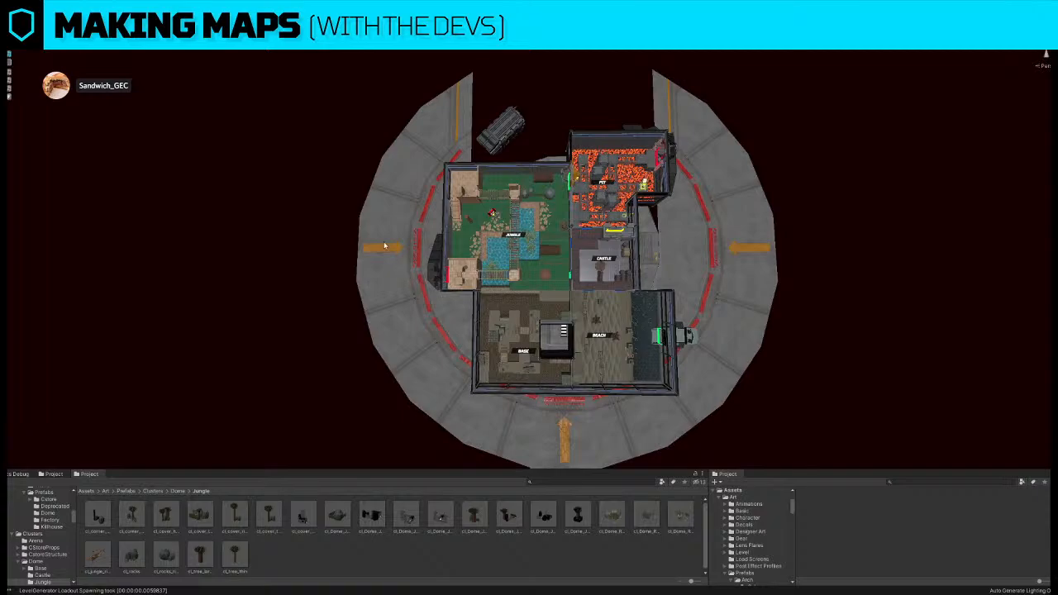
right_drag(374, 231, 361, 226)
key(w)
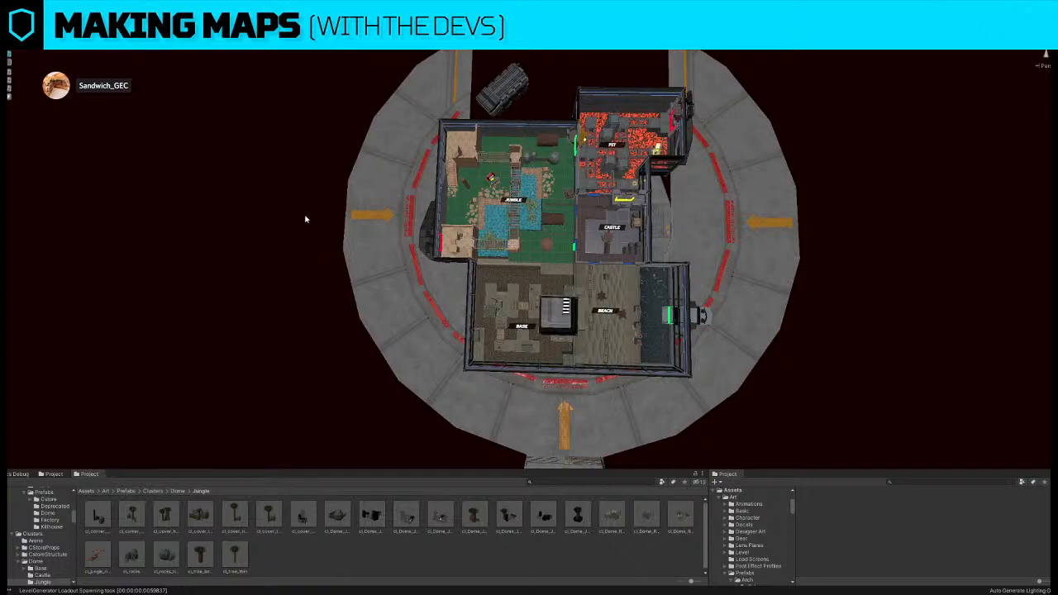
right_drag(320, 235, 320, 226)
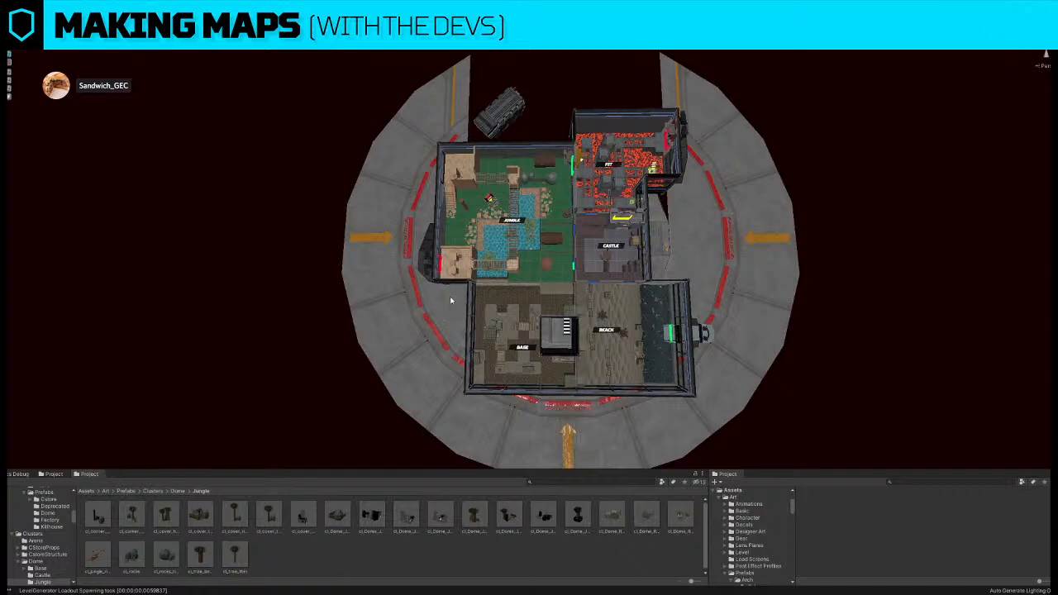
right_drag(291, 160, 290, 156)
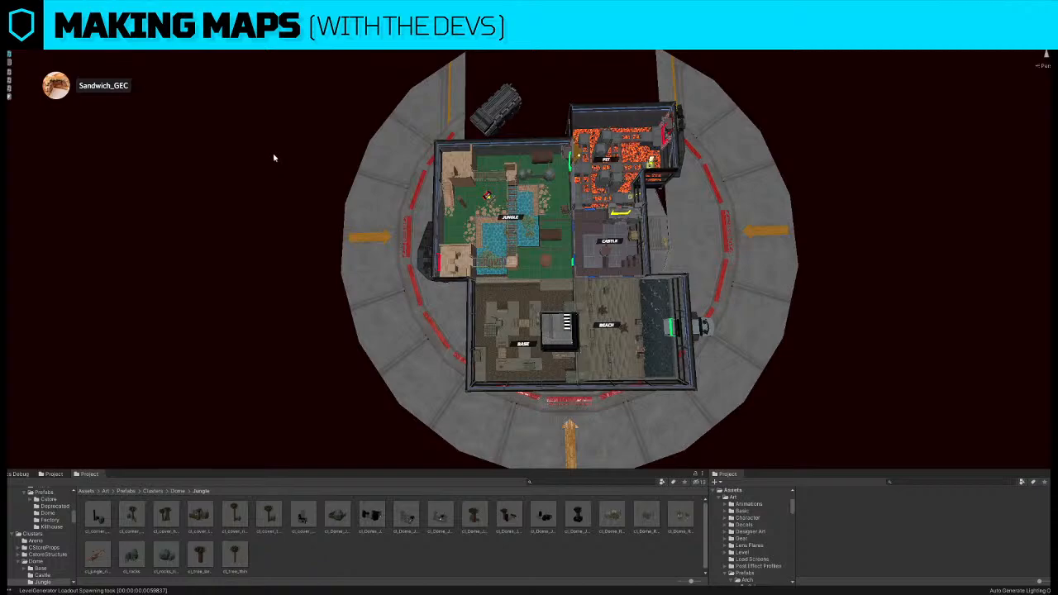